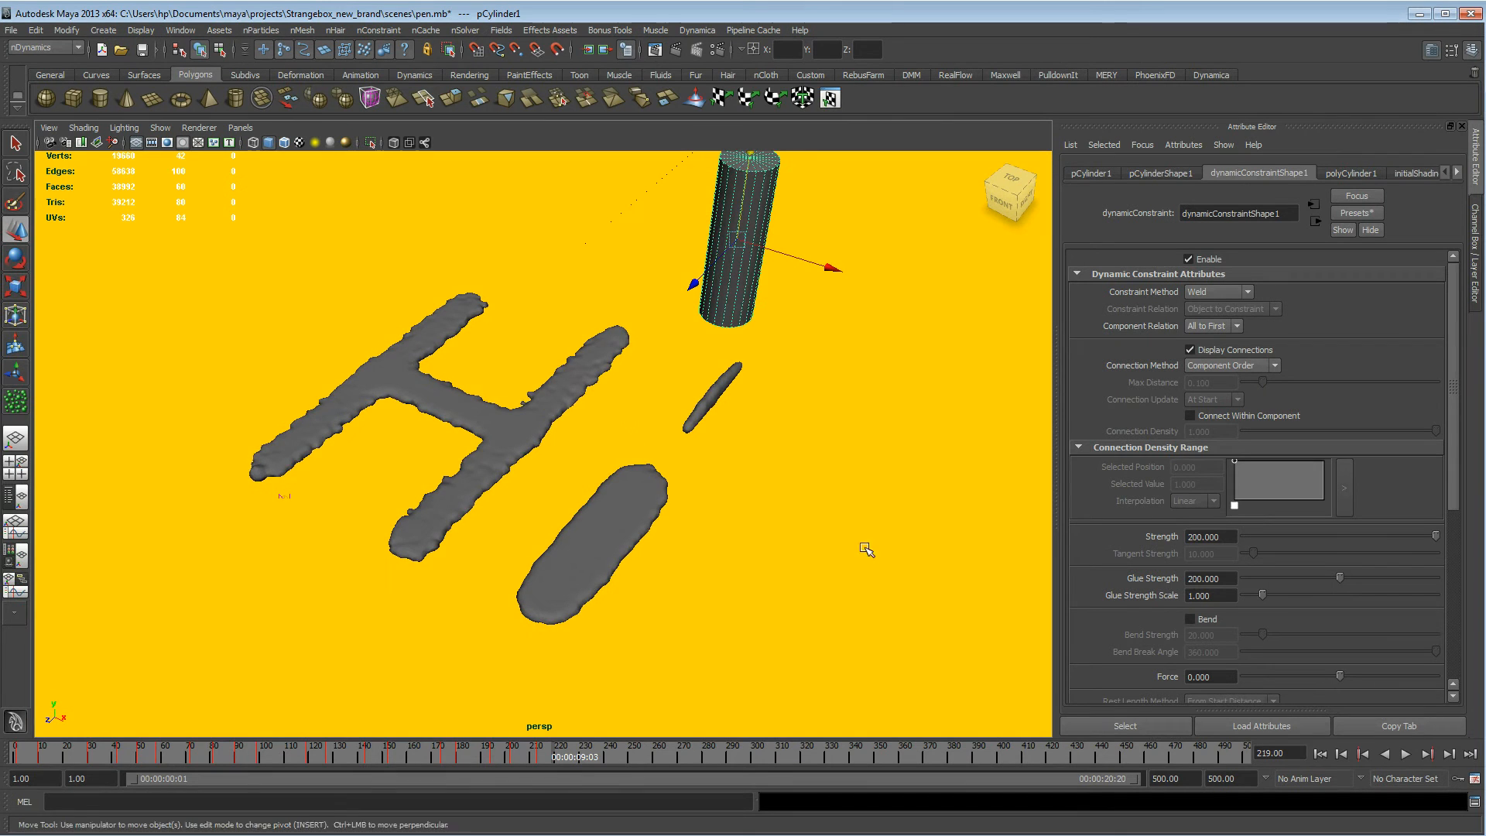
Play the existing pen-writing particle simulation from the first frame, stop it and return to the start frame
{"action": "key", "text": "alt+shift+v"}
{"action": "left_click_drag", "start_coordinate": [669, 540], "coordinate": [580, 517], "text": "alt"}
{"action": "right_click_drag", "start_coordinate": [581, 517], "coordinate": [674, 531], "text": "alt"}
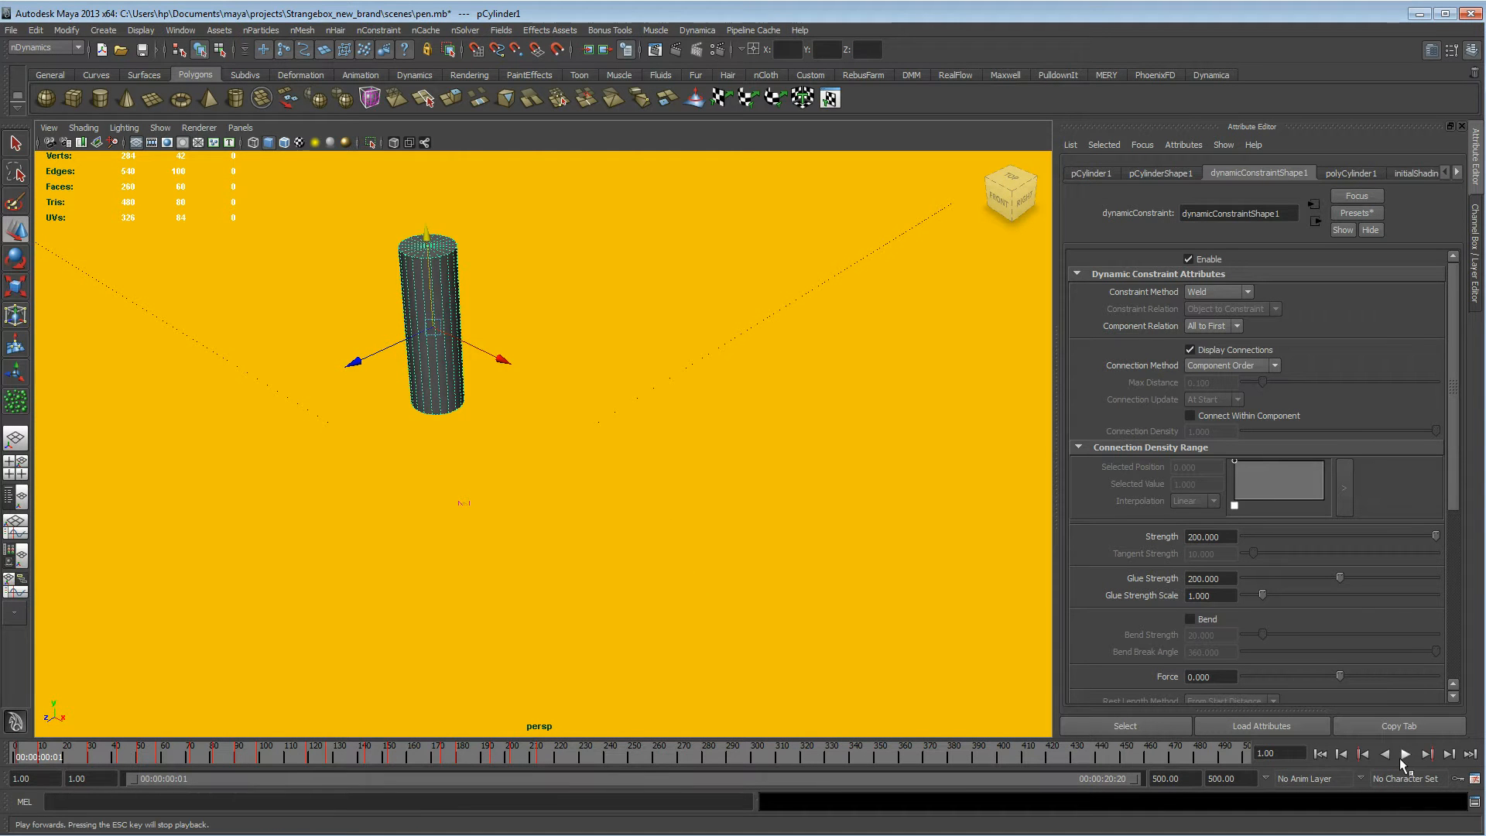
{"action": "left_click", "coordinate": [1404, 756]}
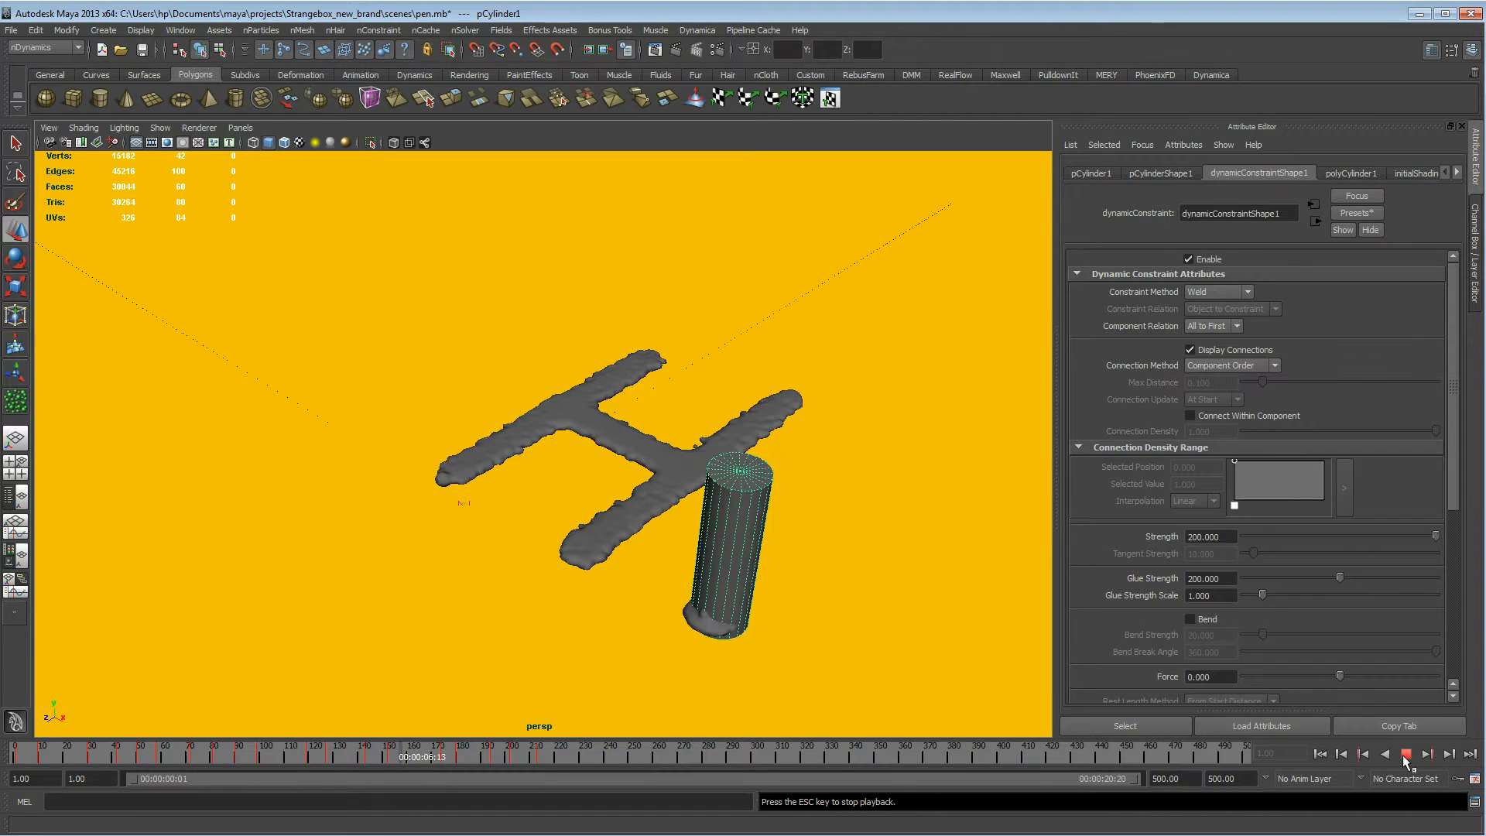
{"action": "left_click", "coordinate": [1405, 755]}
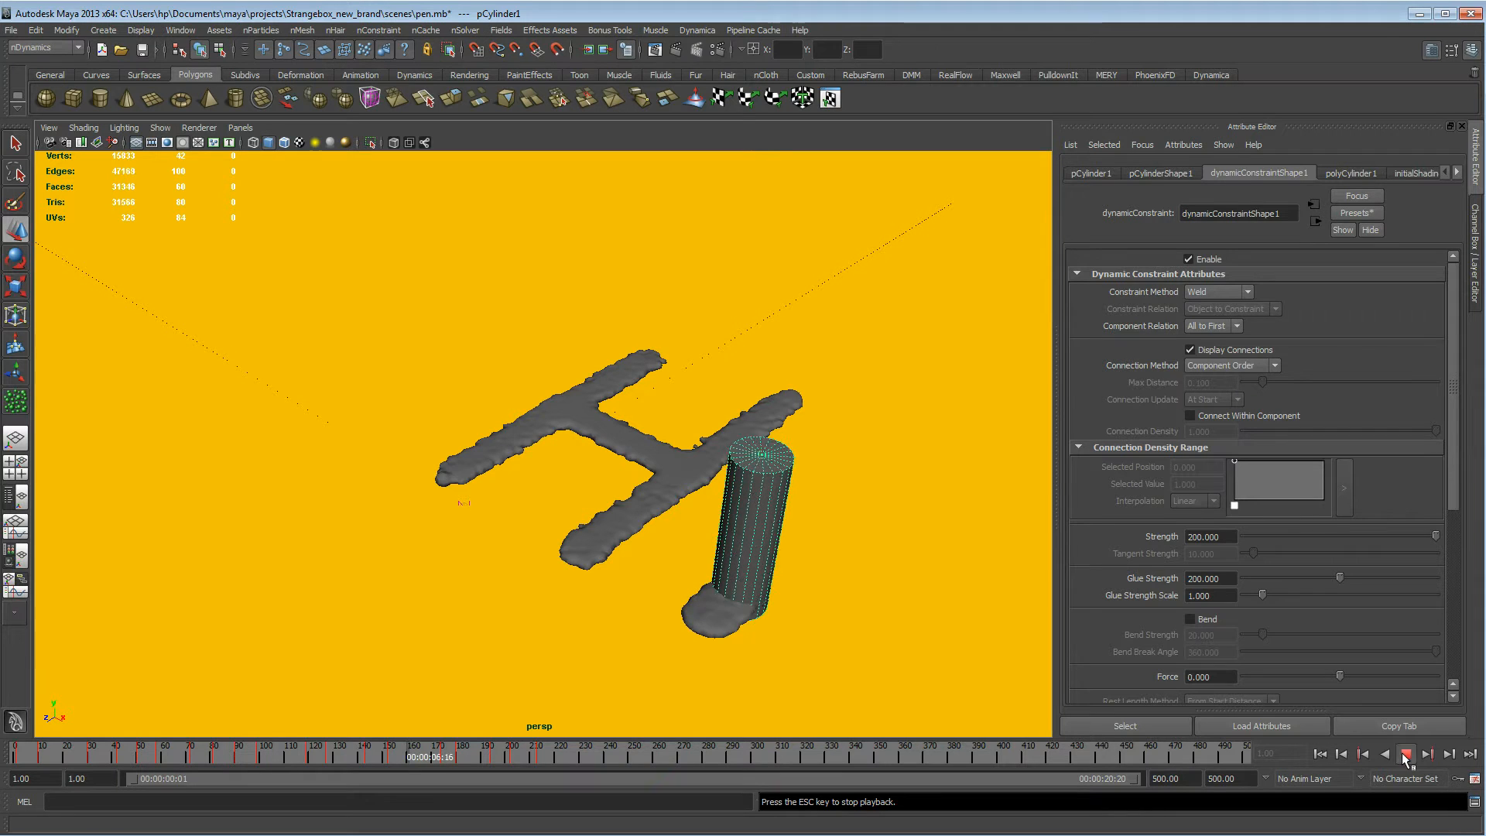
{"action": "left_click", "coordinate": [1321, 755]}
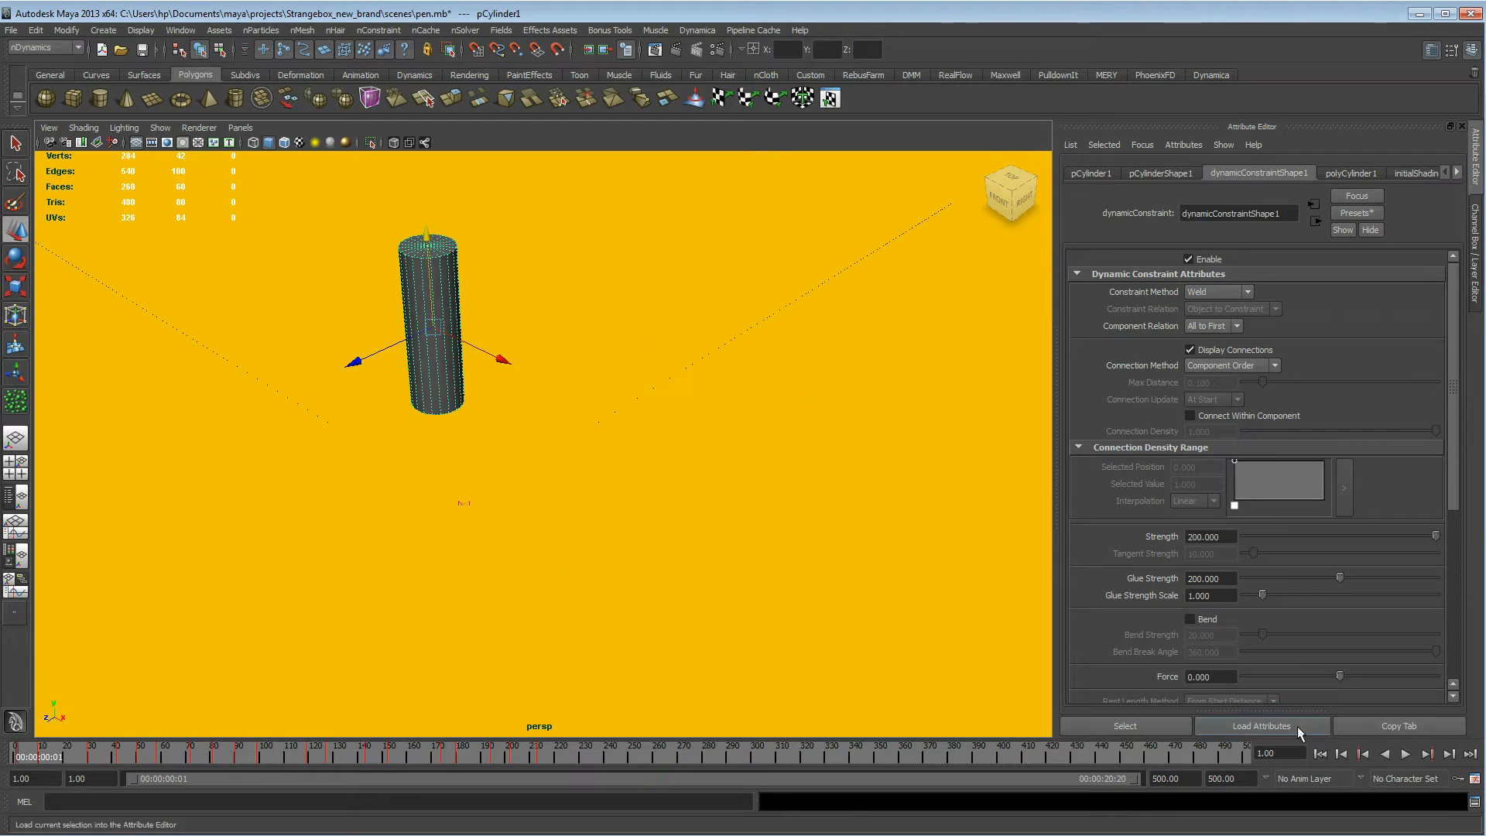
{"action": "left_click_drag", "start_coordinate": [640, 421], "coordinate": [410, 392], "text": "alt"}
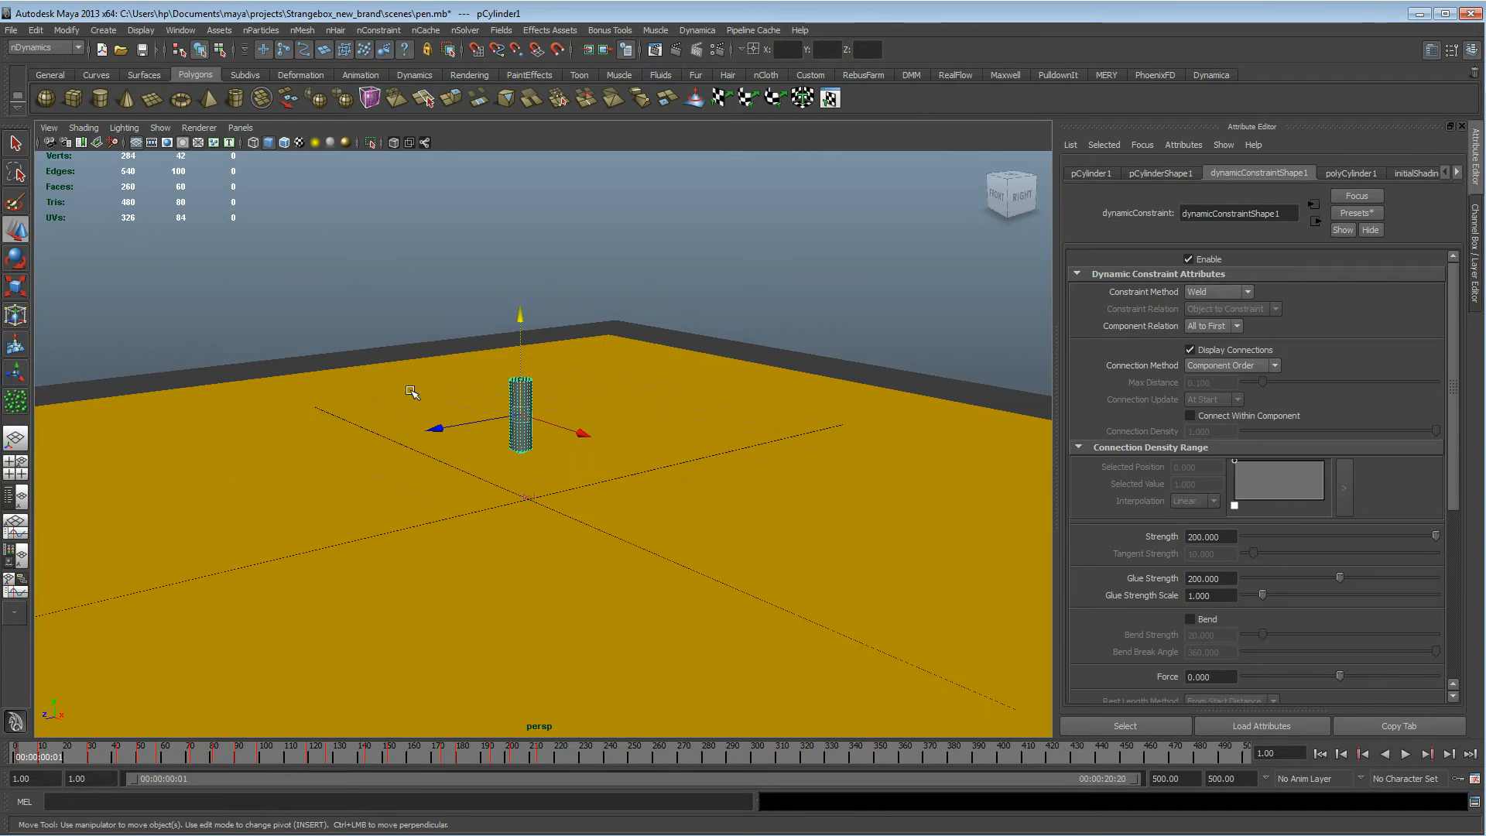
Save the pen scene and start a new empty scene, discarding any further changes
{"action": "left_click", "coordinate": [17, 31]}
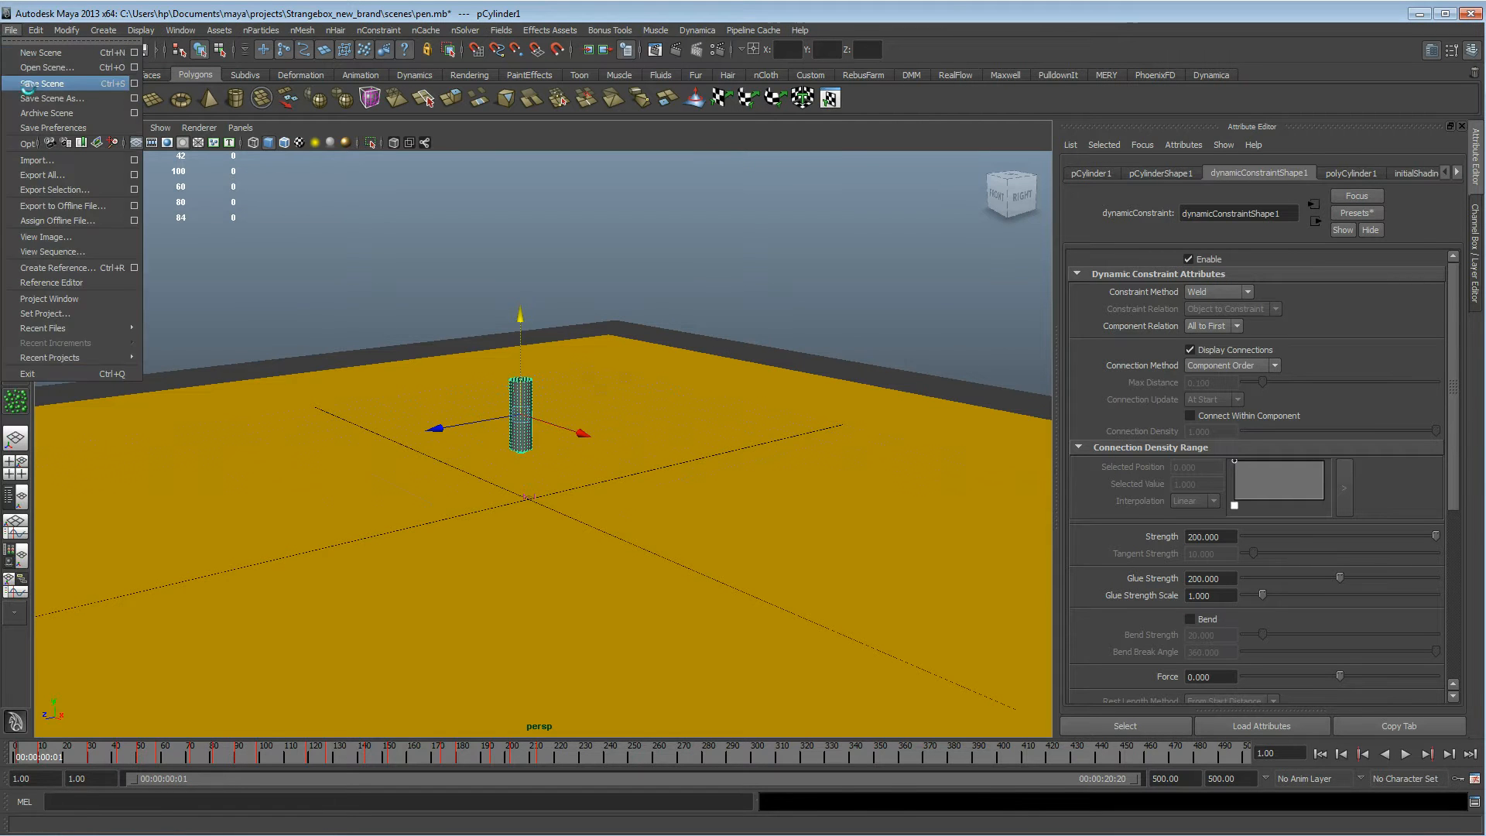
{"action": "left_click", "coordinate": [28, 85]}
{"action": "left_click_drag", "start_coordinate": [364, 385], "coordinate": [382, 427], "text": "alt"}
{"action": "right_click_drag", "start_coordinate": [381, 428], "coordinate": [644, 395], "text": "alt"}
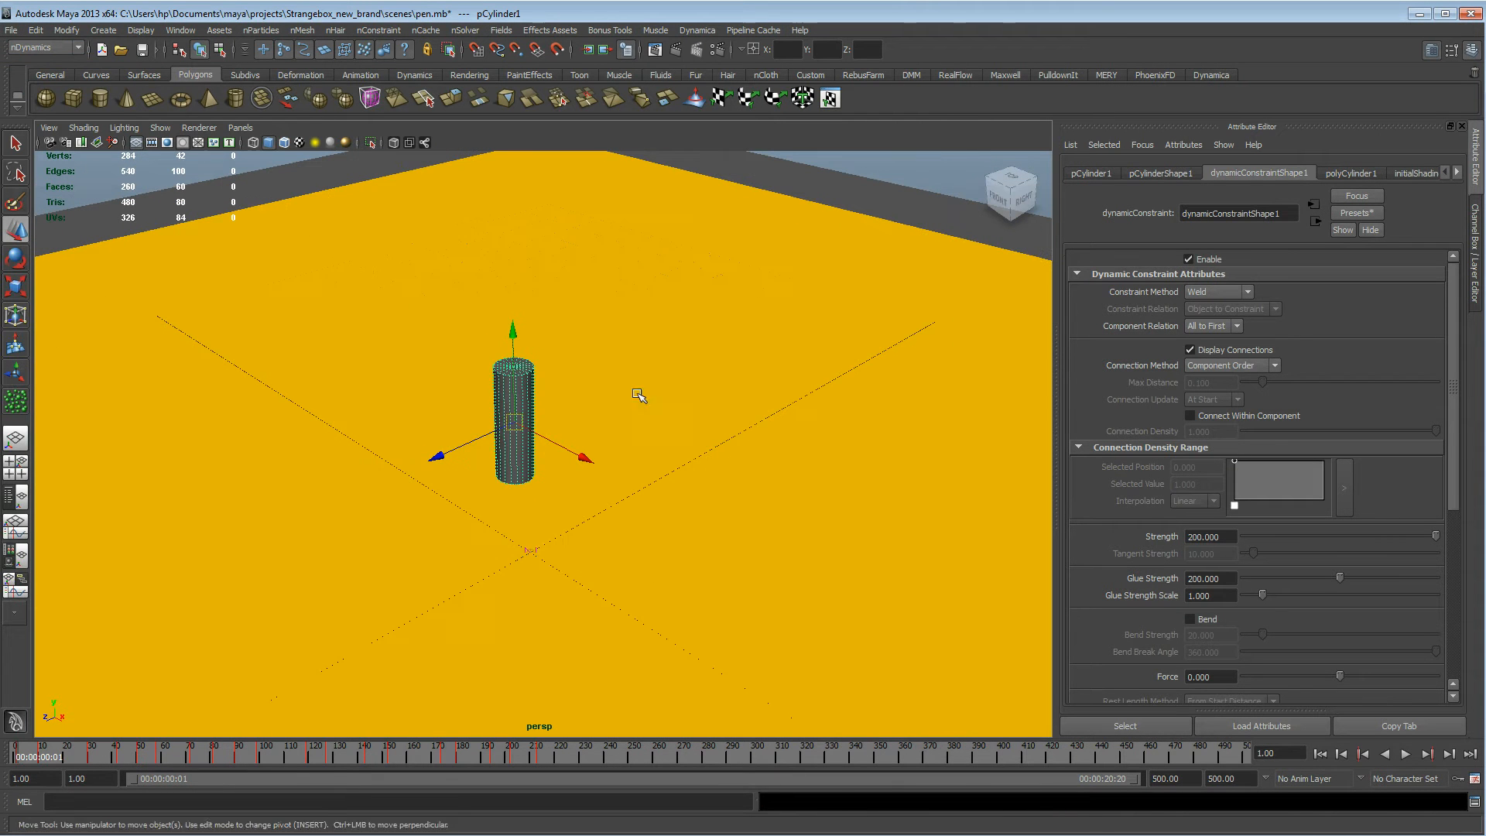
{"action": "left_click", "coordinate": [101, 51]}
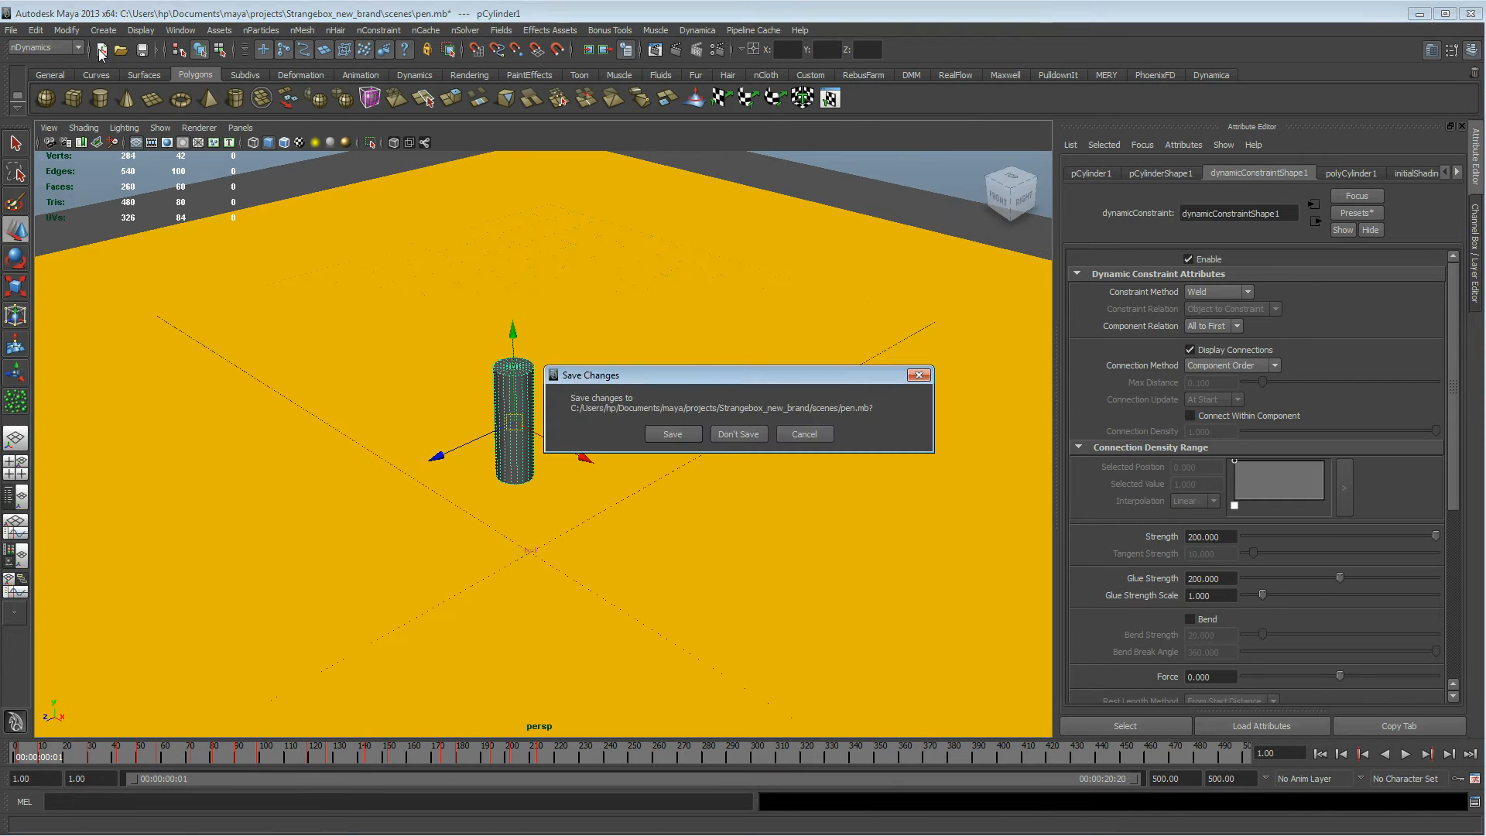
{"action": "left_click", "coordinate": [754, 437]}
Create a polygon plane at the origin and scale it uniformly until it extends well beyond the grid
{"action": "mouse_move", "coordinate": [515, 465]}
{"action": "middle_mouse_down", "text": "alt"}
{"action": "mouse_move", "coordinate": [708, 461]}
{"action": "mouse_move", "coordinate": [531, 441]}
{"action": "mouse_move", "coordinate": [581, 458]}
{"action": "mouse_move", "coordinate": [526, 463]}
{"action": "middle_mouse_up", "text": "alt"}
{"action": "left_click", "coordinate": [151, 102]}
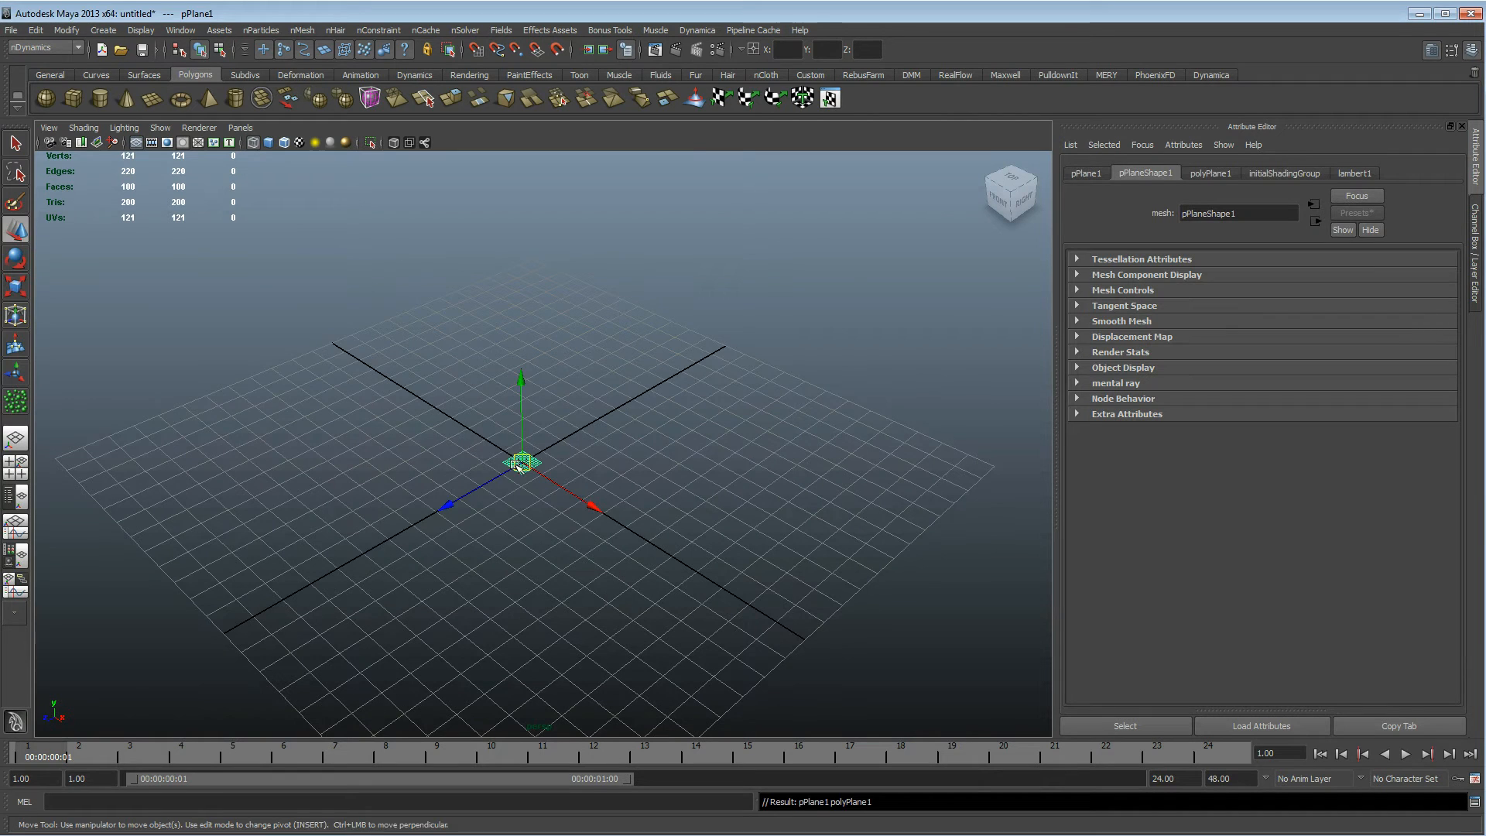
{"action": "key", "text": "r"}
{"action": "left_click_drag", "start_coordinate": [522, 462], "coordinate": [589, 456]}
{"action": "left_click_drag", "start_coordinate": [836, 287], "coordinate": [846, 279]}
{"action": "right_click_drag", "start_coordinate": [846, 279], "coordinate": [701, 288], "text": "alt"}
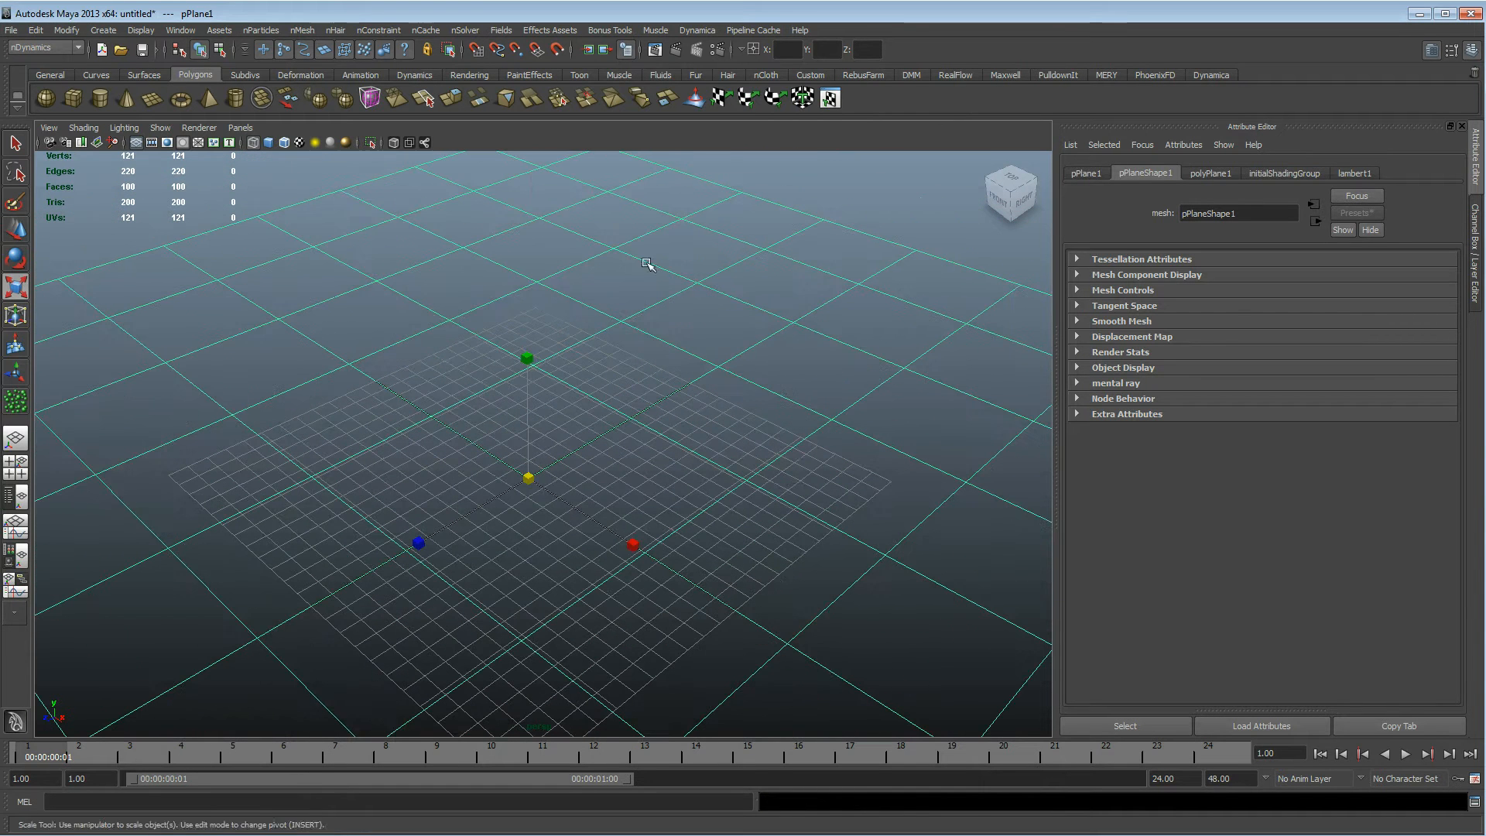
Make the large ground plane a passive collider
{"action": "left_click", "coordinate": [302, 32]}
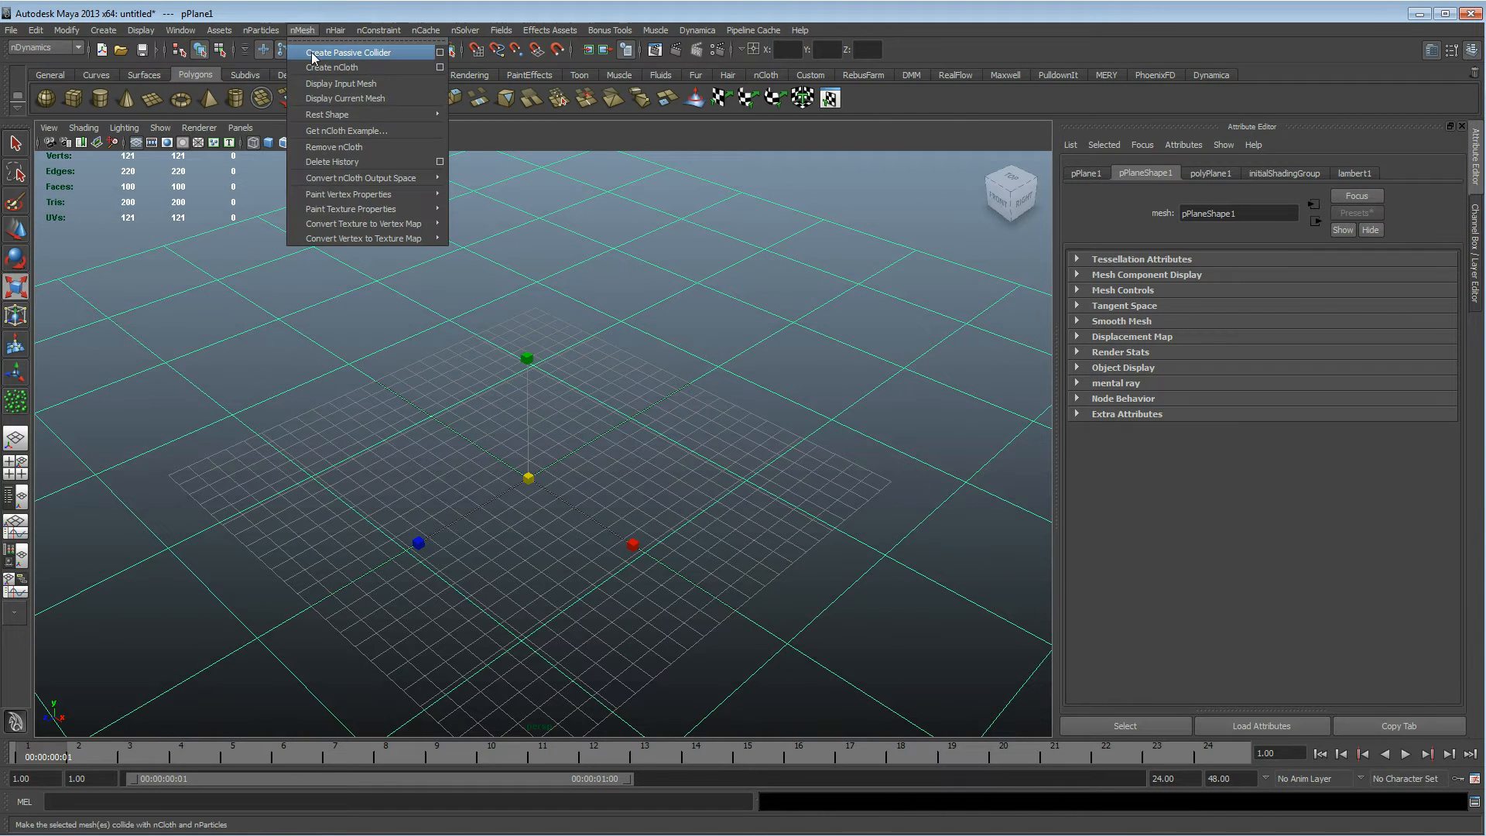
{"action": "left_click", "coordinate": [314, 53]}
{"action": "left_click_drag", "start_coordinate": [410, 236], "coordinate": [589, 267], "text": "alt"}
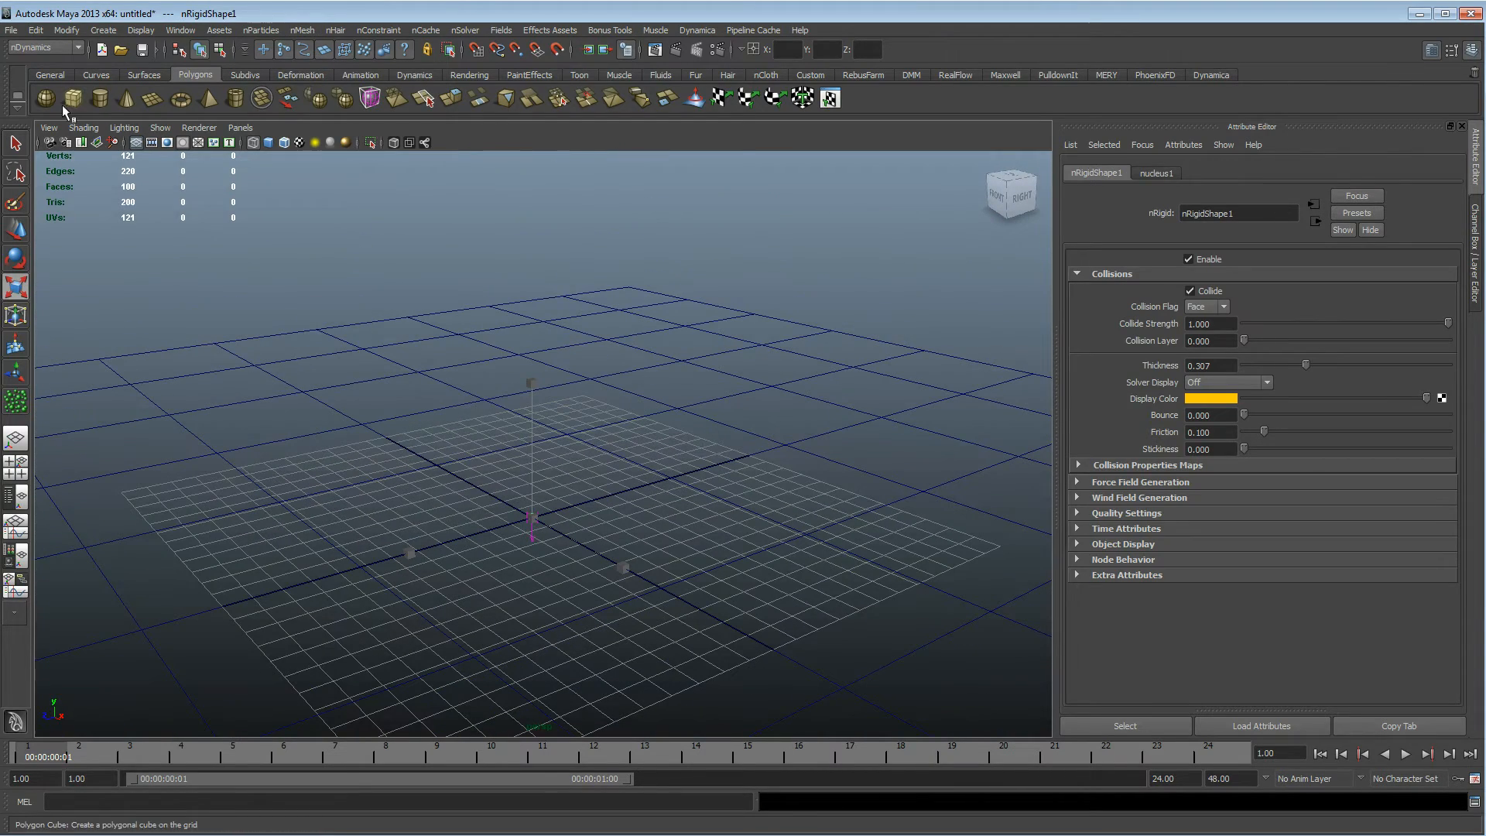
Create a polygon cylinder at the origin, stretch it vertically into a tall pen shape and raise it above the ground
{"action": "left_click", "coordinate": [101, 104]}
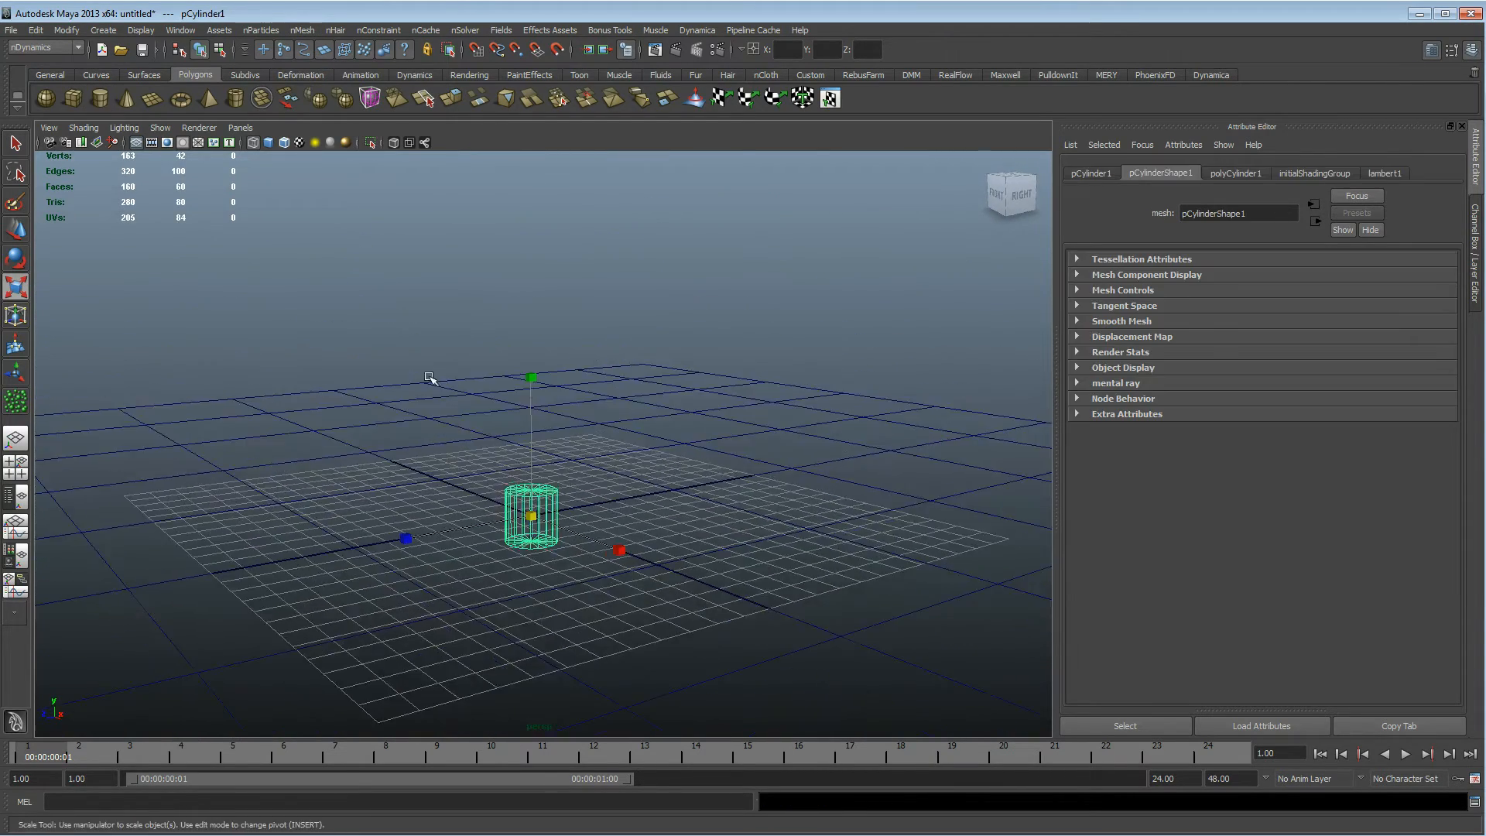
{"action": "left_click_drag", "start_coordinate": [531, 379], "coordinate": [531, 298]}
{"action": "key", "text": "w"}
{"action": "left_click_drag", "start_coordinate": [531, 430], "coordinate": [543, 279]}
{"action": "key", "text": "r"}
{"action": "left_click_drag", "start_coordinate": [533, 219], "coordinate": [528, 99]}
Select the cylinder's top ring of vertices and scale it slightly wider
{"action": "middle_click_drag", "start_coordinate": [517, 182], "coordinate": [511, 260], "text": "alt"}
{"action": "right_click_drag", "start_coordinate": [511, 261], "coordinate": [428, 226]}
{"action": "left_click_drag", "start_coordinate": [428, 226], "coordinate": [620, 281]}
{"action": "left_click_drag", "start_coordinate": [528, 257], "coordinate": [539, 258]}
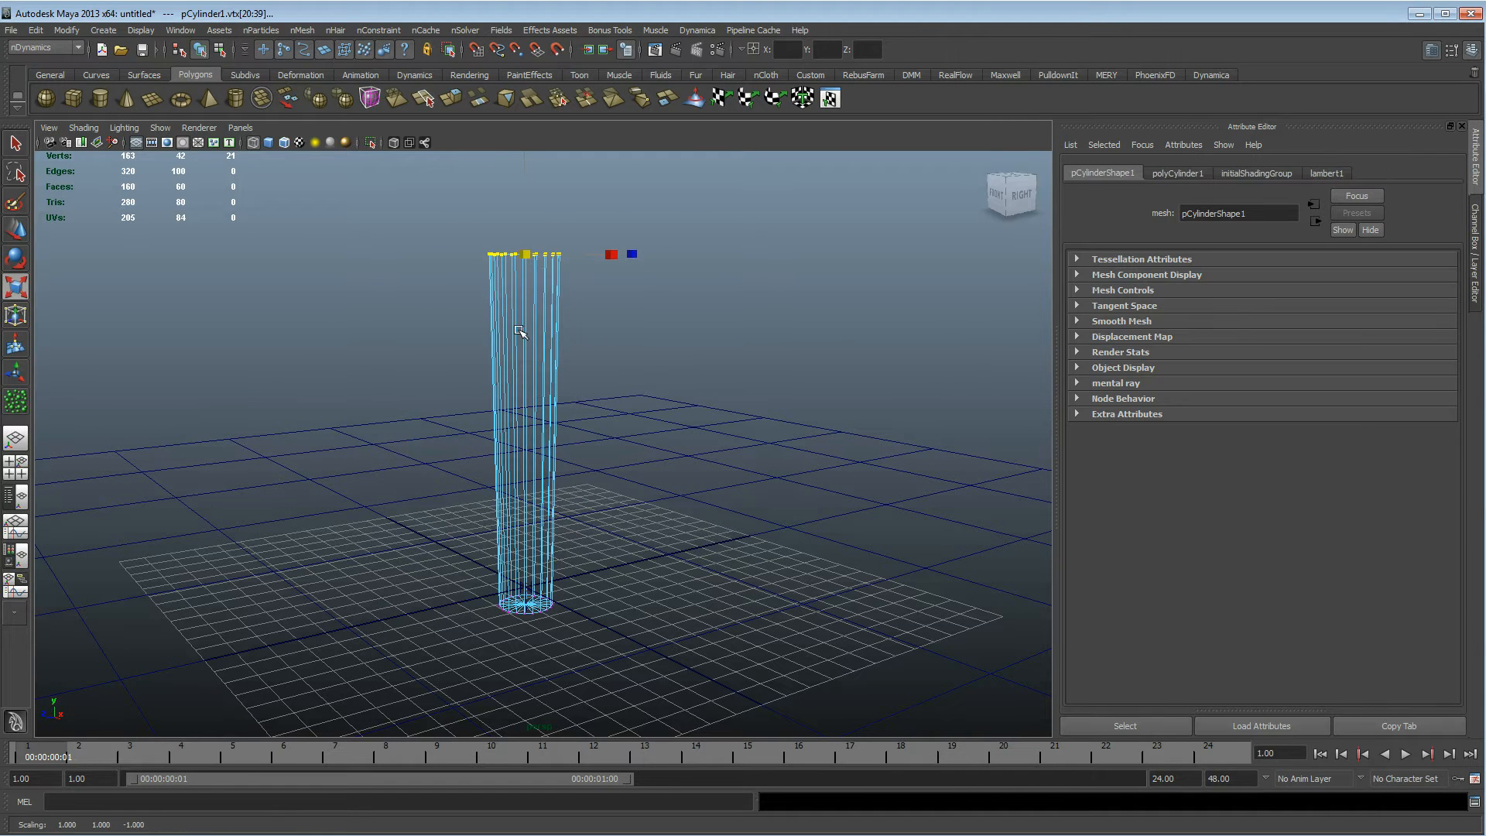
Scale the cylinder's bottom ring of vertices slightly narrower to form the pen tip, and return to object selection
{"action": "middle_click_drag", "start_coordinate": [503, 389], "coordinate": [504, 368], "text": "alt"}
{"action": "right_click_drag", "start_coordinate": [504, 376], "coordinate": [517, 494], "text": "alt"}
{"action": "middle_click_drag", "start_coordinate": [517, 495], "coordinate": [517, 392], "text": "alt"}
{"action": "left_click_drag", "start_coordinate": [411, 486], "coordinate": [650, 569]}
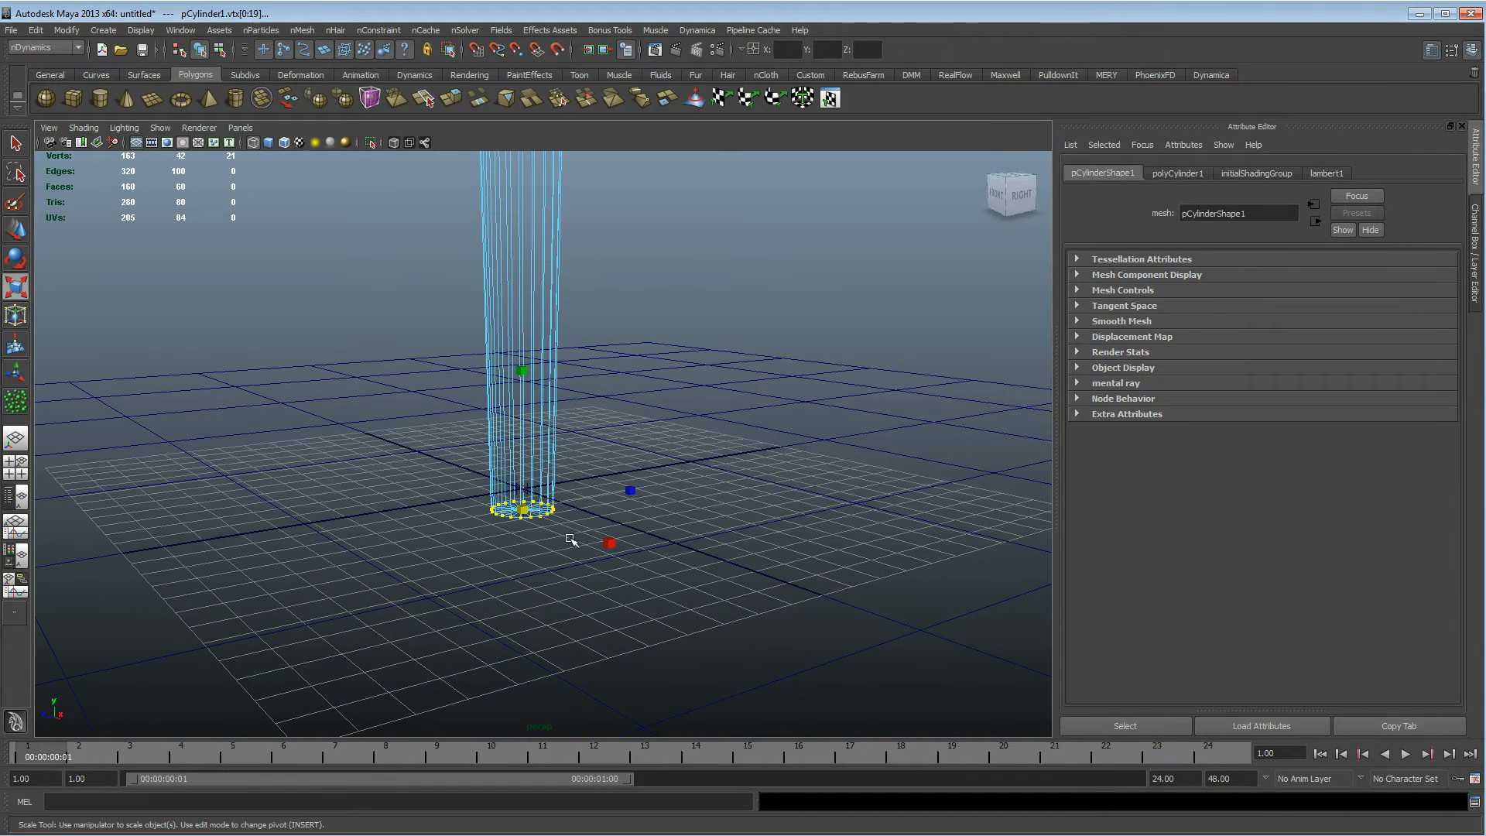
{"action": "left_click_drag", "start_coordinate": [525, 511], "coordinate": [516, 512]}
{"action": "middle_click_drag", "start_coordinate": [561, 392], "coordinate": [545, 496], "text": "alt"}
{"action": "right_click_drag", "start_coordinate": [507, 313], "coordinate": [524, 300]}
{"action": "left_click", "coordinate": [691, 420]}
Select the whole cylinder and move its pivot down to the centre of its bottom end
{"action": "left_click_drag", "start_coordinate": [691, 420], "coordinate": [608, 402], "text": "alt"}
{"action": "left_click_drag", "start_coordinate": [570, 296], "coordinate": [506, 382]}
{"action": "middle_click_drag", "start_coordinate": [506, 382], "coordinate": [518, 293], "text": "alt"}
{"action": "right_click_drag", "start_coordinate": [518, 292], "coordinate": [616, 369], "text": "alt"}
{"action": "middle_click_drag", "start_coordinate": [617, 407], "coordinate": [607, 438], "text": "alt"}
{"action": "key", "text": "Insert"}
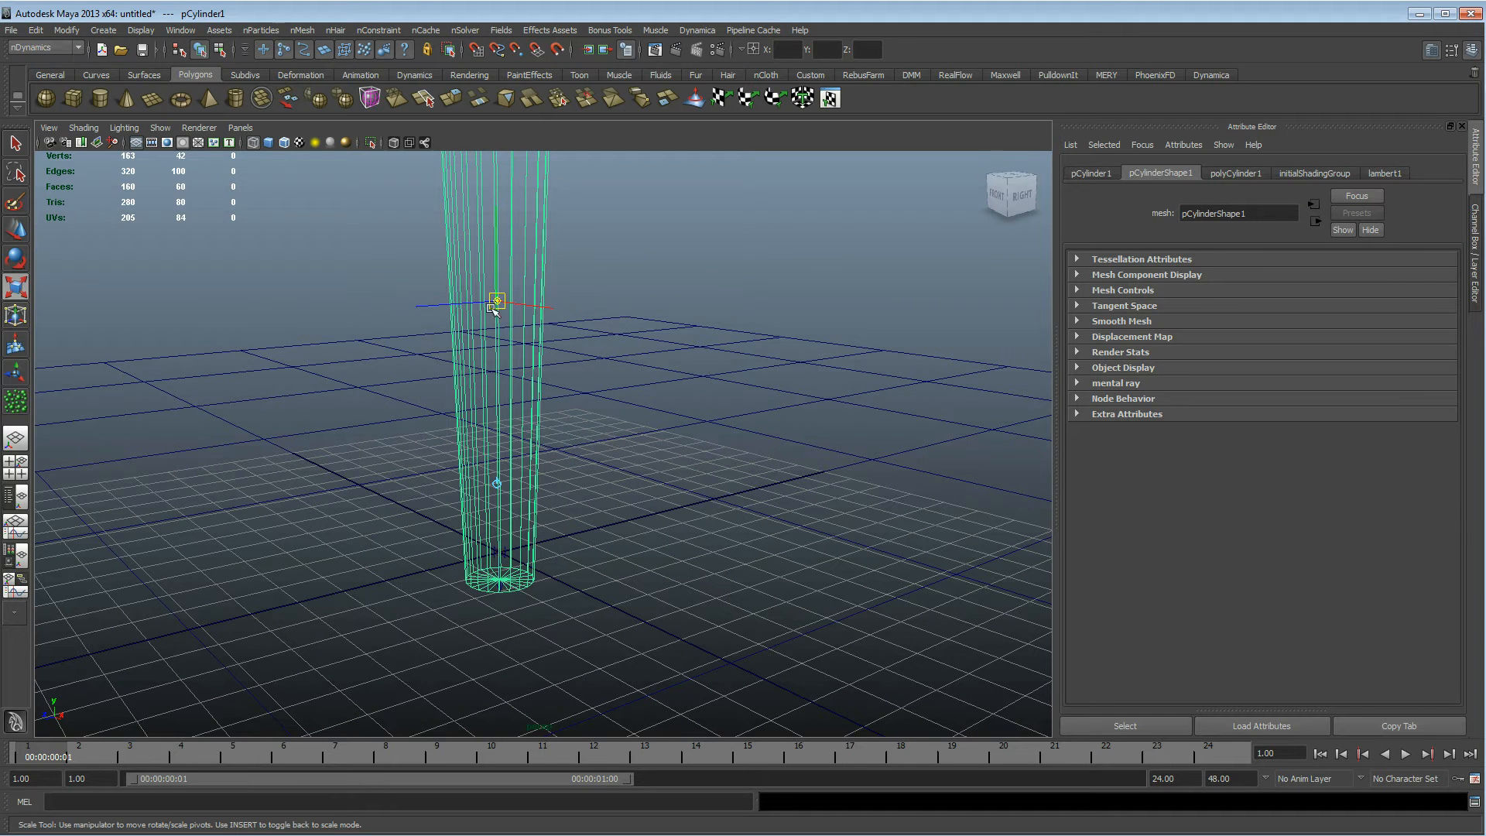
{"action": "left_click_drag", "start_coordinate": [496, 307], "coordinate": [583, 588]}
{"action": "key", "text": "Insert"}
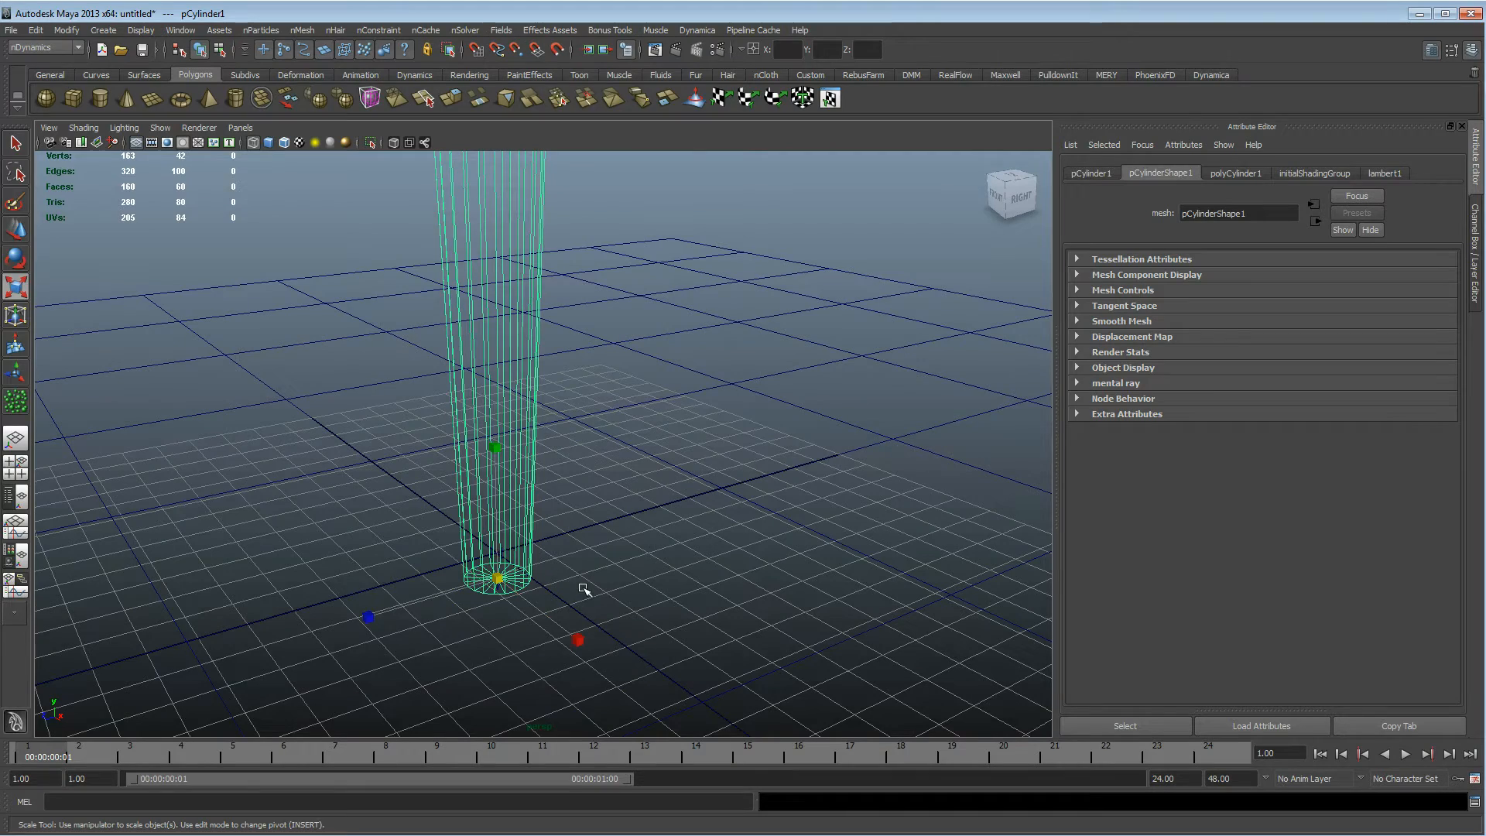
Raise the cylinder about 2.7 cm so its tip hangs above the ground plane, and show the scene shaded
{"action": "key", "text": "w"}
{"action": "left_click_drag", "start_coordinate": [497, 481], "coordinate": [512, 340]}
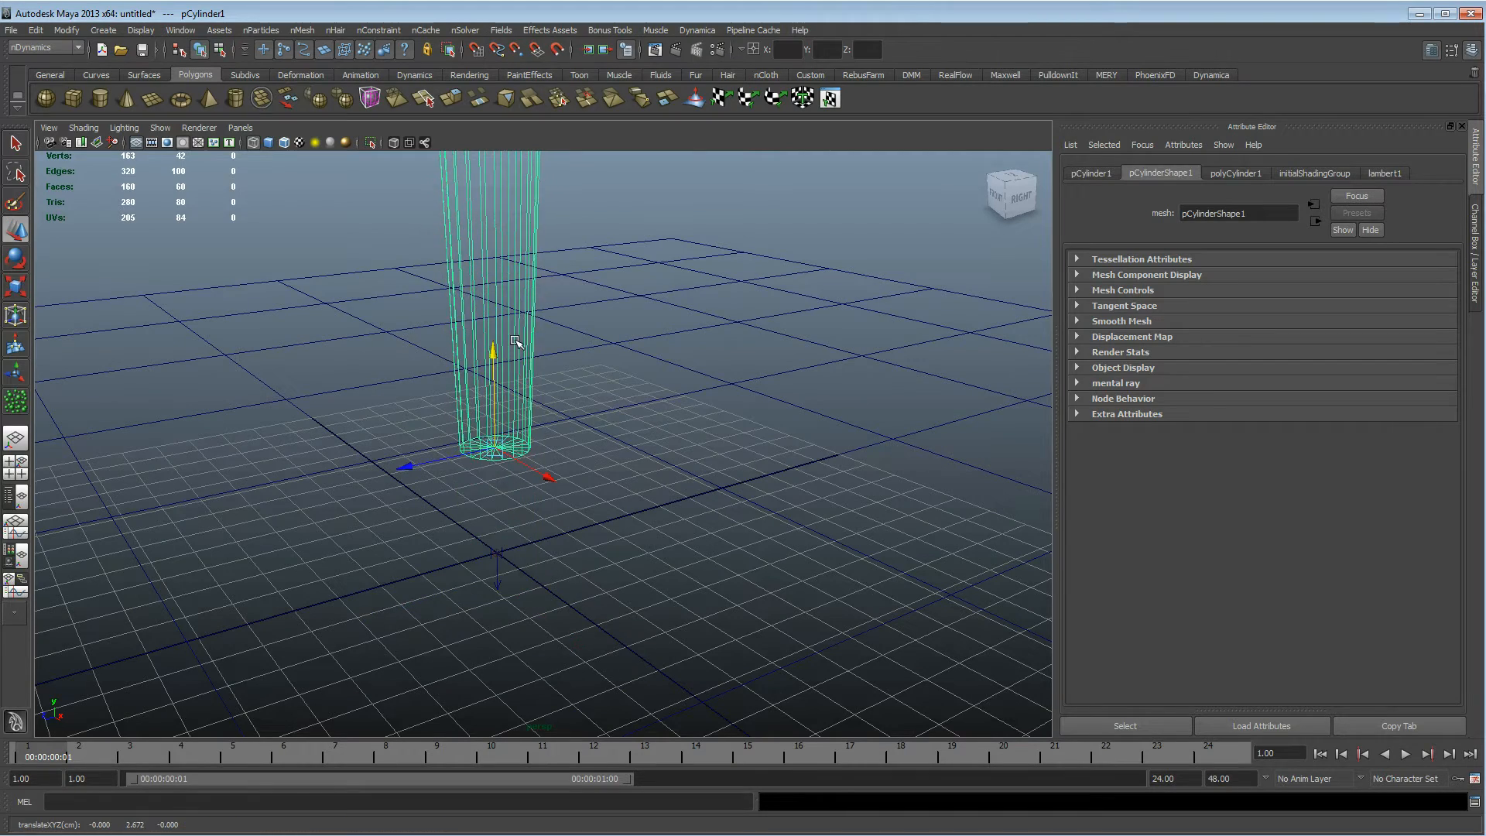
{"action": "key", "text": "5"}
{"action": "mouse_move", "coordinate": [557, 532]}
{"action": "left_mouse_down", "text": "alt"}
{"action": "mouse_move", "coordinate": [504, 491]}
{"action": "mouse_move", "coordinate": [667, 498]}
{"action": "mouse_move", "coordinate": [492, 527]}
{"action": "left_mouse_up", "text": "alt"}
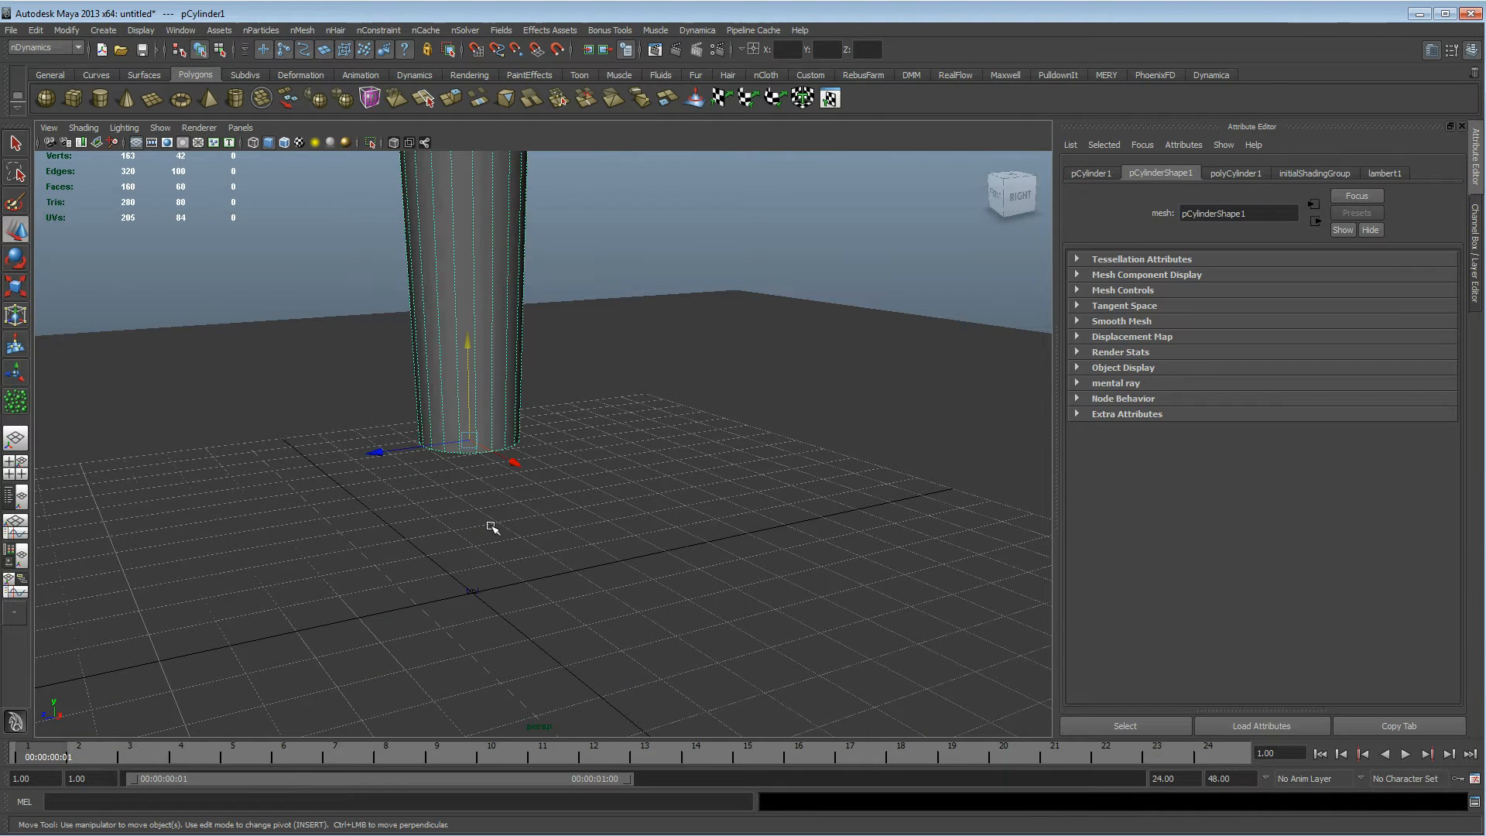
{"action": "left_click_drag", "start_coordinate": [466, 488], "coordinate": [338, 431], "text": "alt"}
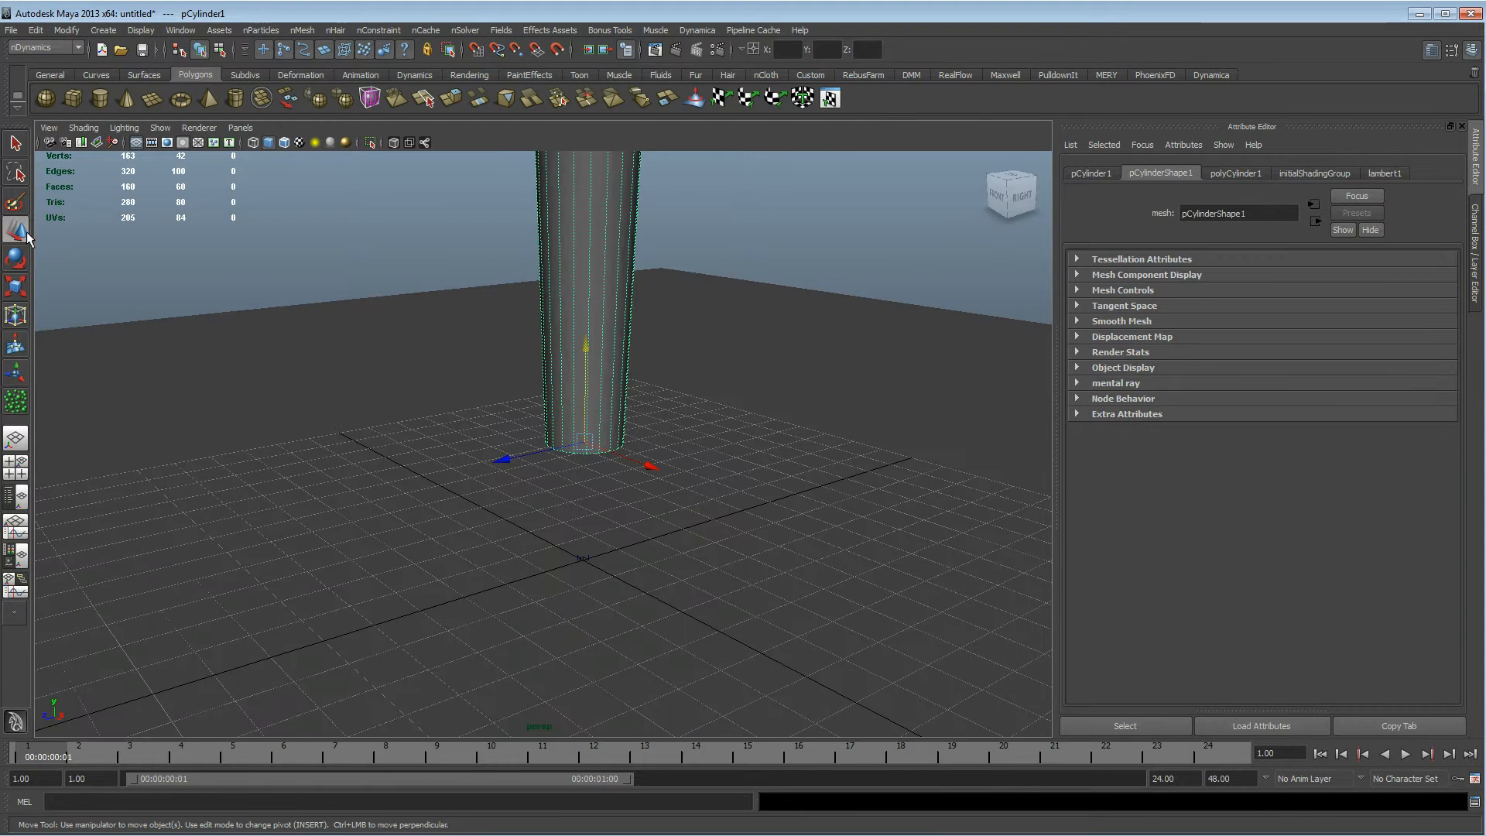
Set up the nParticle Tool with the particle name ballpoint and the number of particles at 1
{"action": "left_click", "coordinate": [260, 30]}
{"action": "mouse_move", "coordinate": [301, 53]}
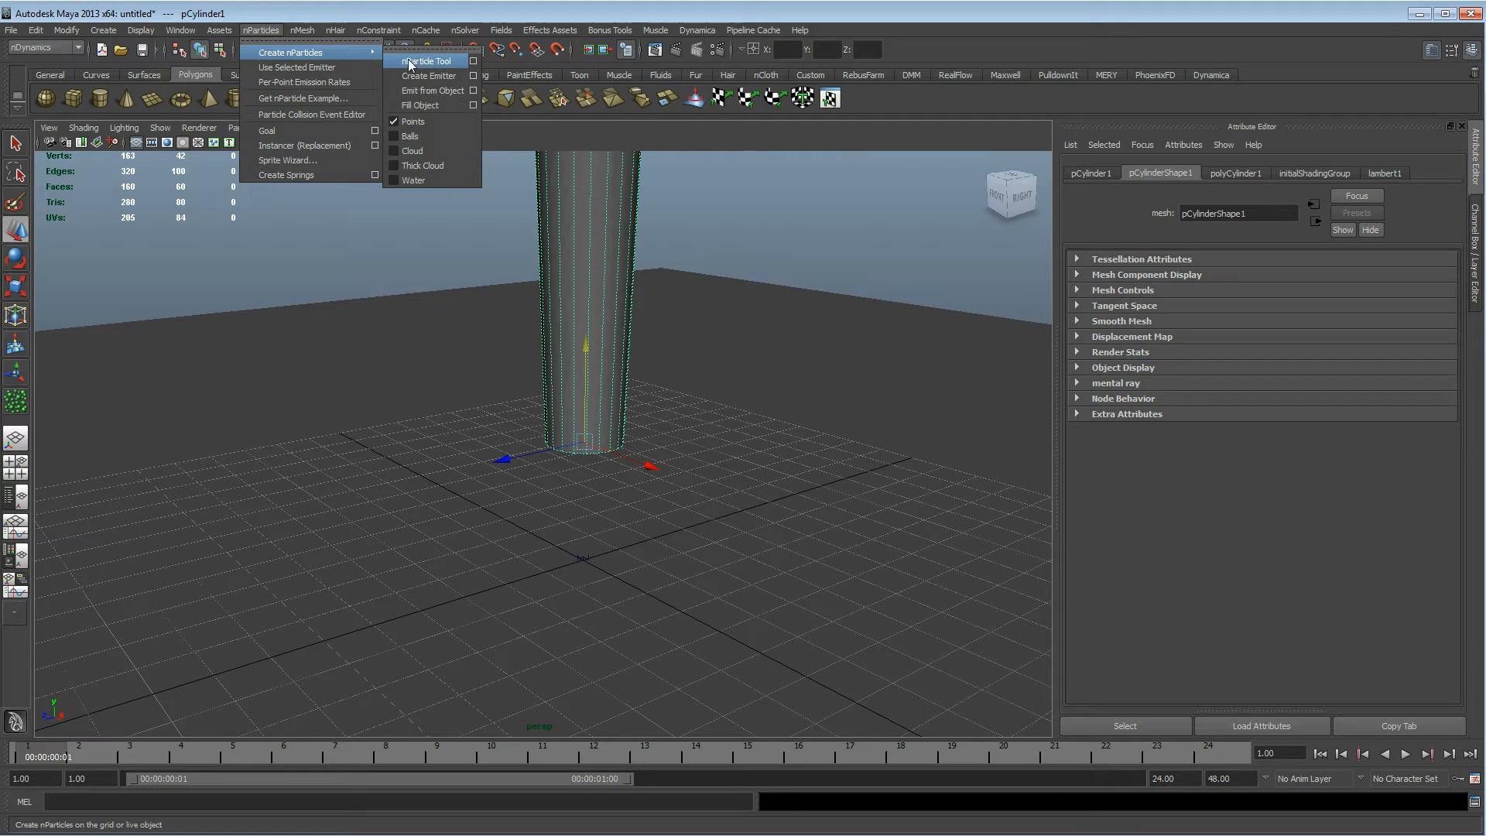
{"action": "left_click", "coordinate": [471, 61]}
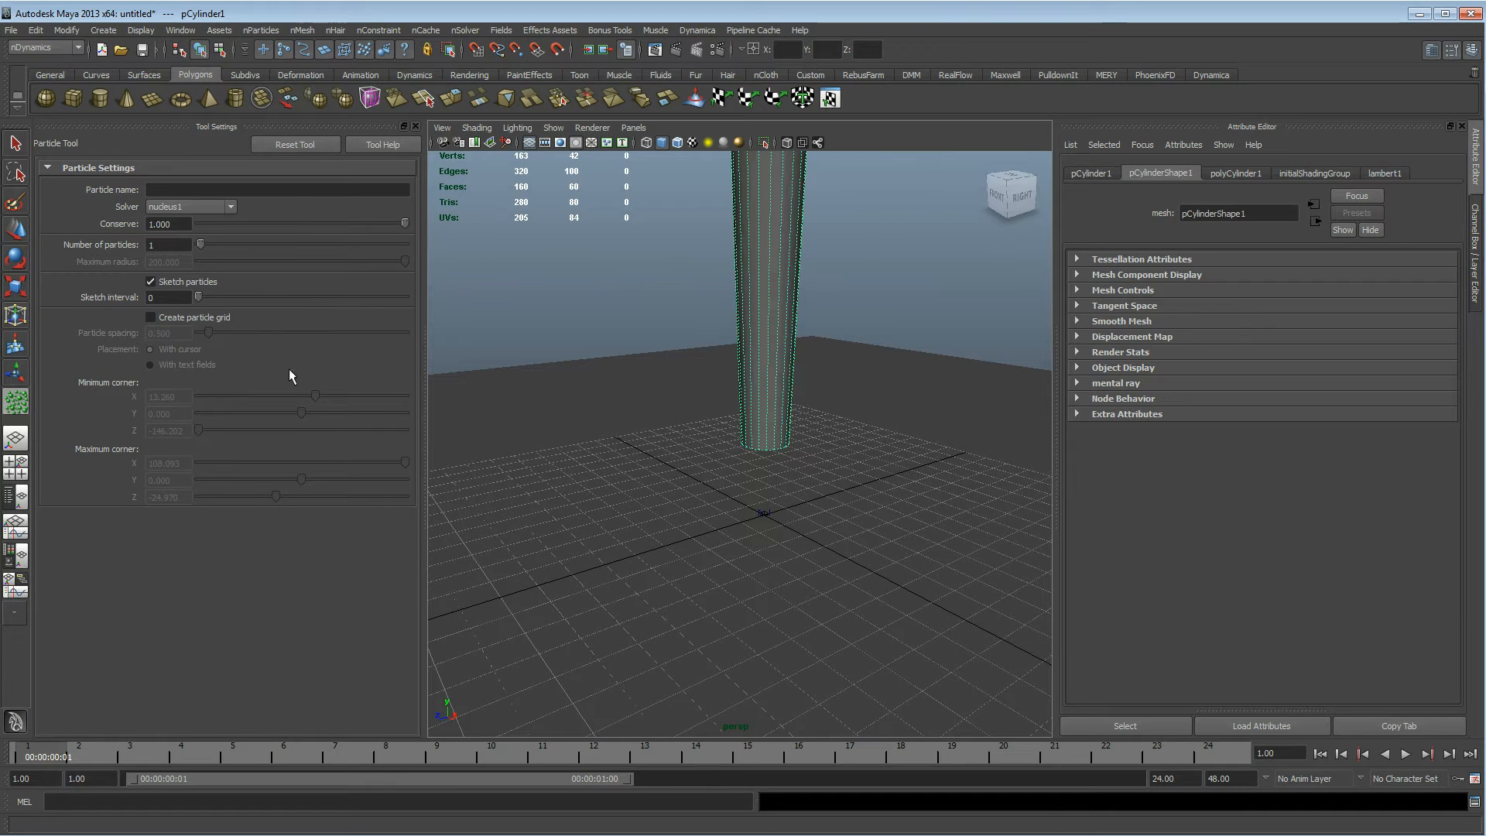
{"action": "left_click", "coordinate": [165, 189]}
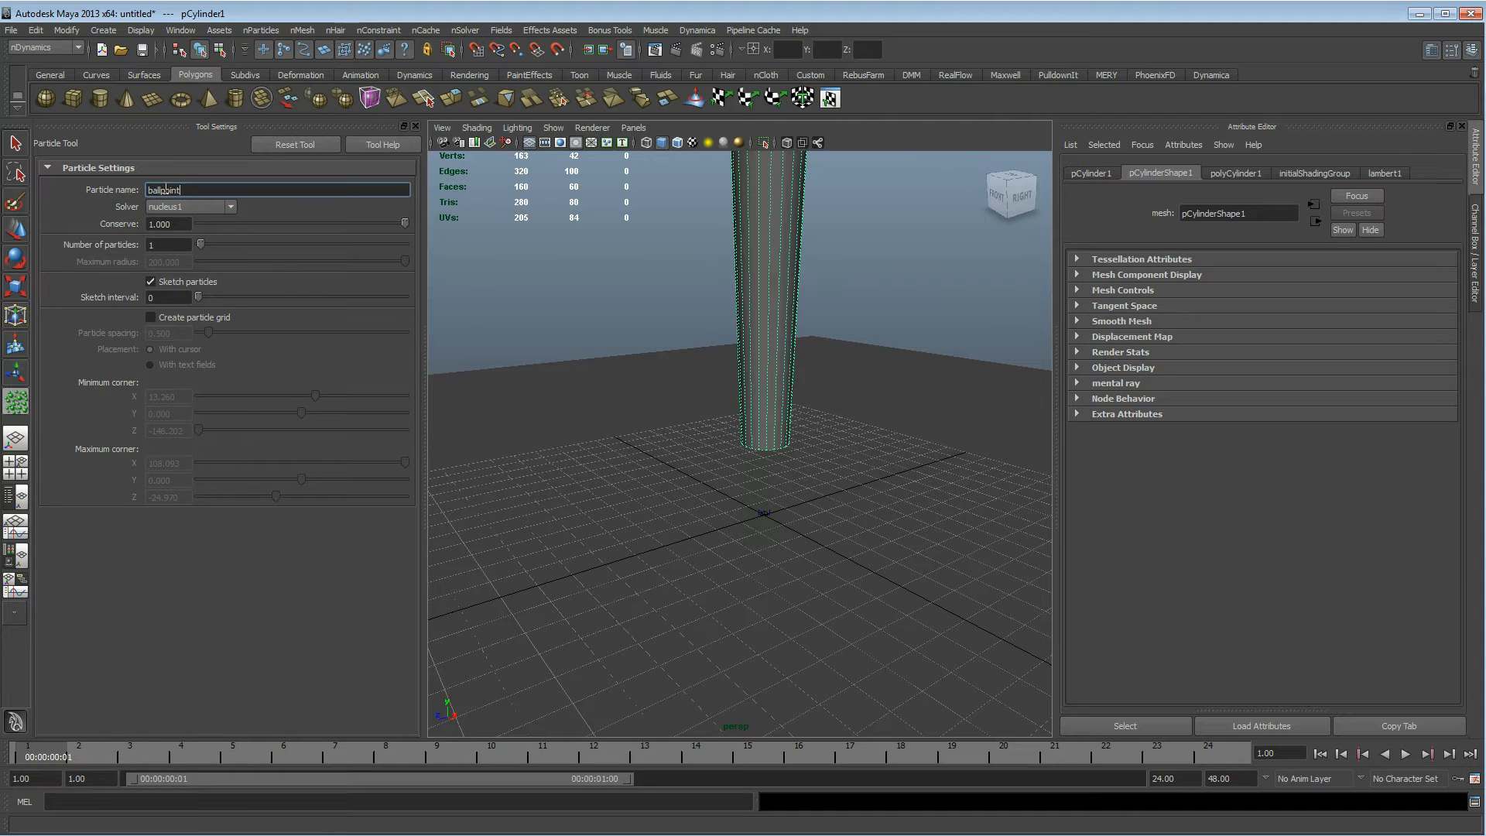
{"action": "left_click", "coordinate": [163, 244]}
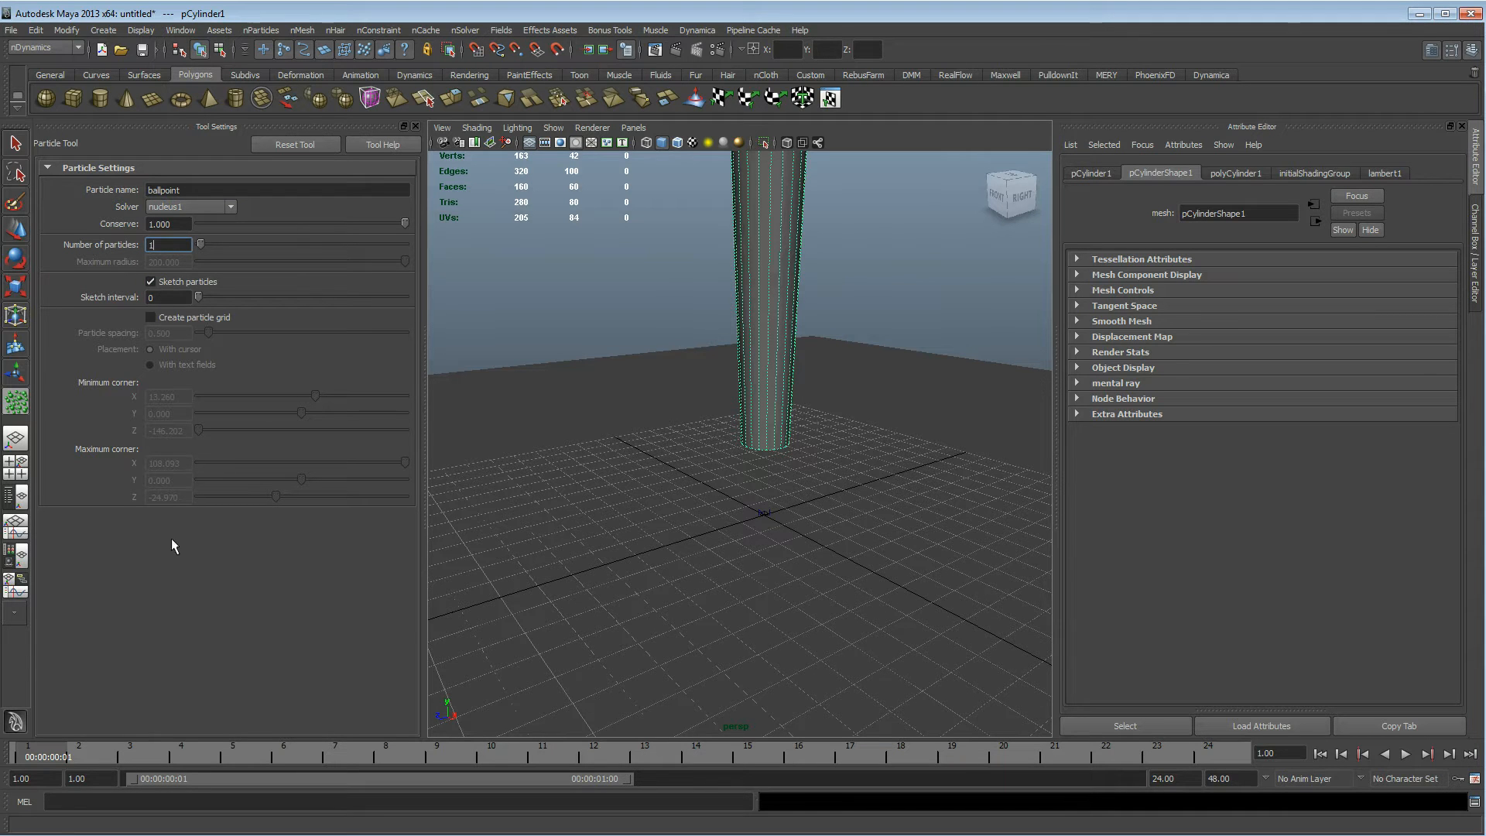
Place a single ballpoint particle on the ground away from the cylinder, and close the tool settings
{"action": "middle_click_drag", "start_coordinate": [508, 324], "coordinate": [541, 332], "text": "alt"}
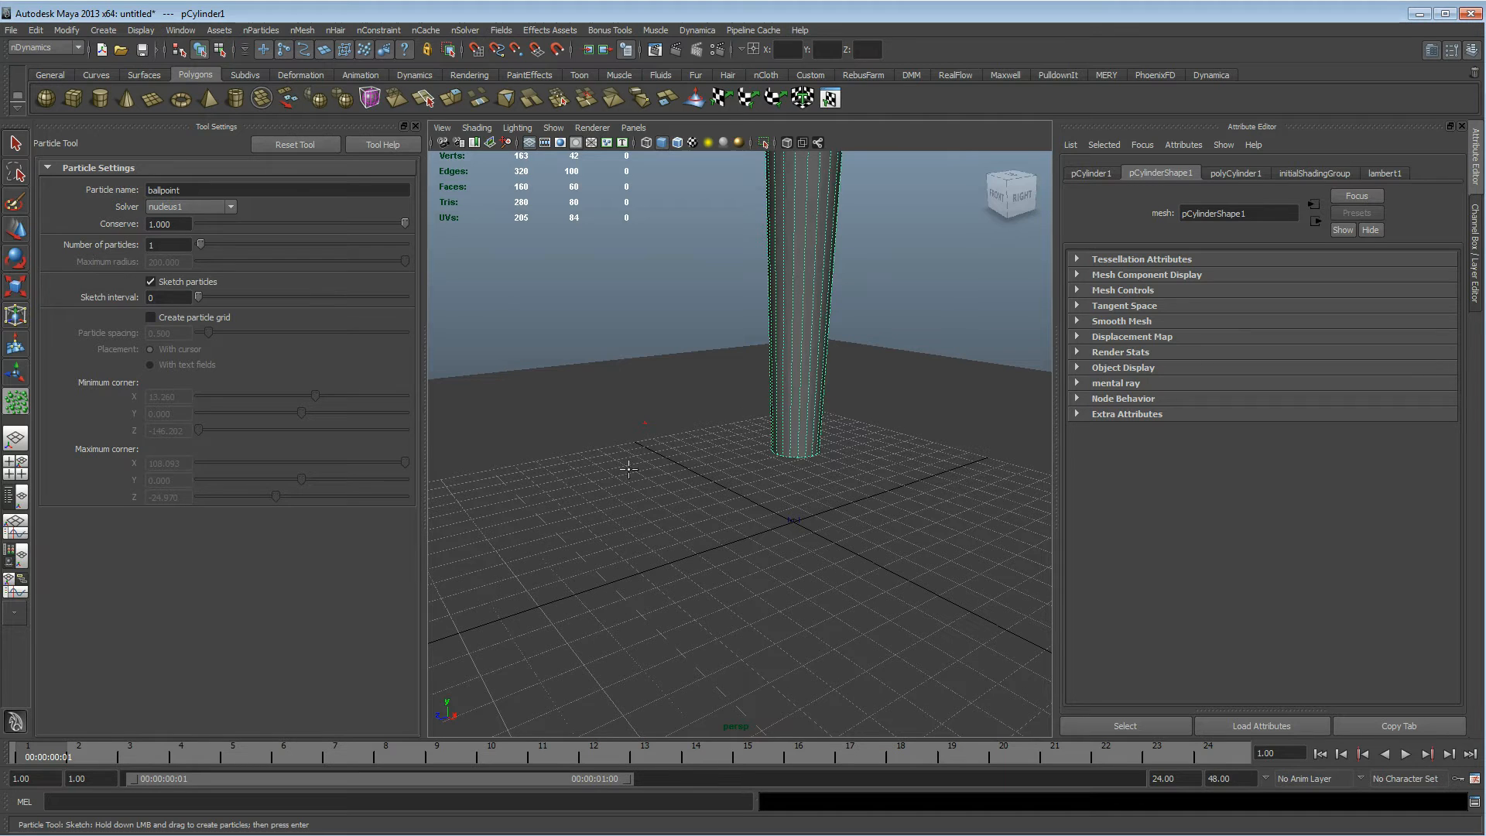
{"action": "left_click", "coordinate": [16, 234]}
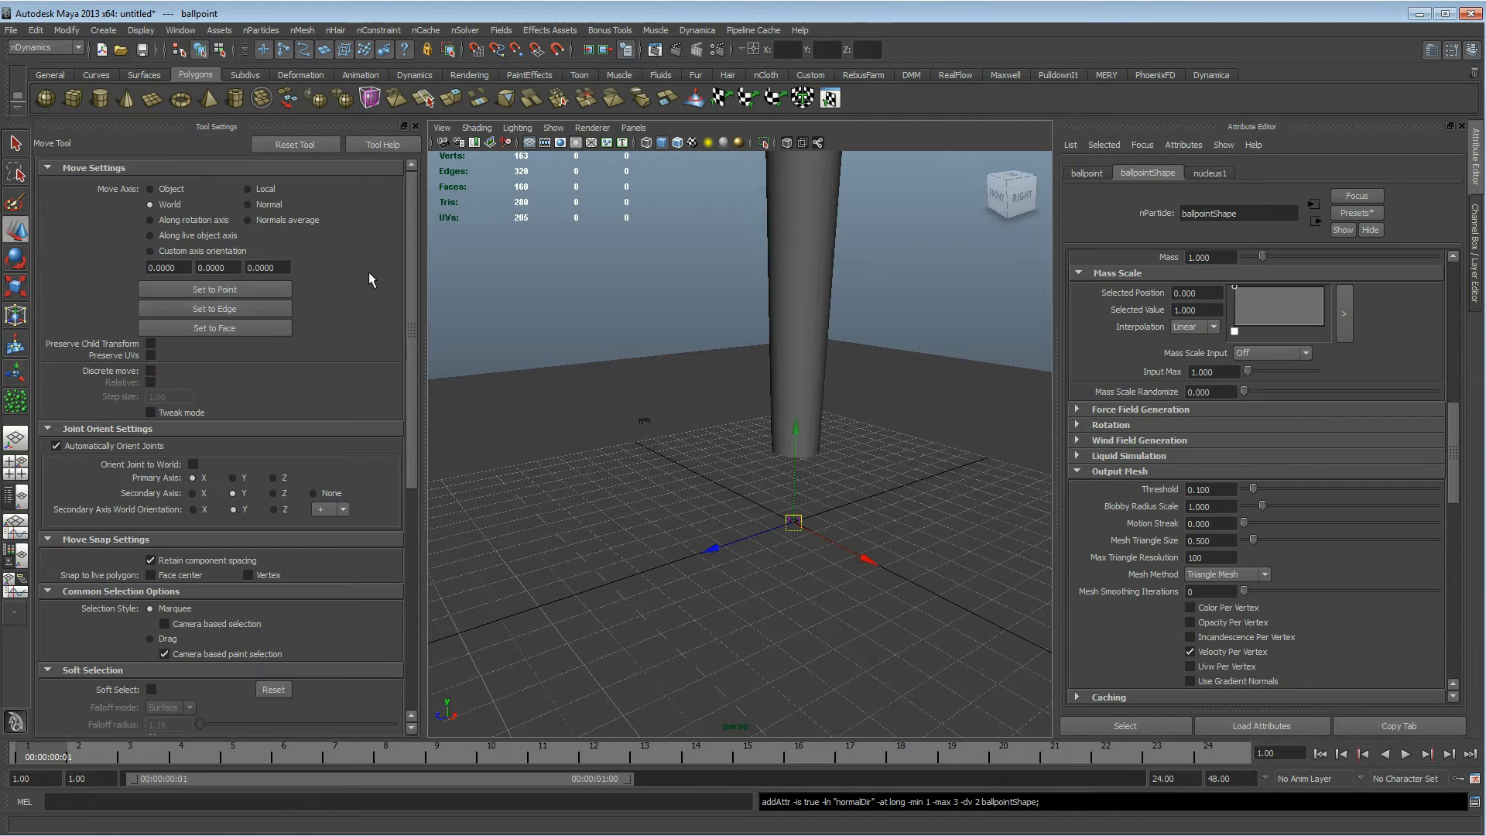
{"action": "left_click", "coordinate": [415, 125]}
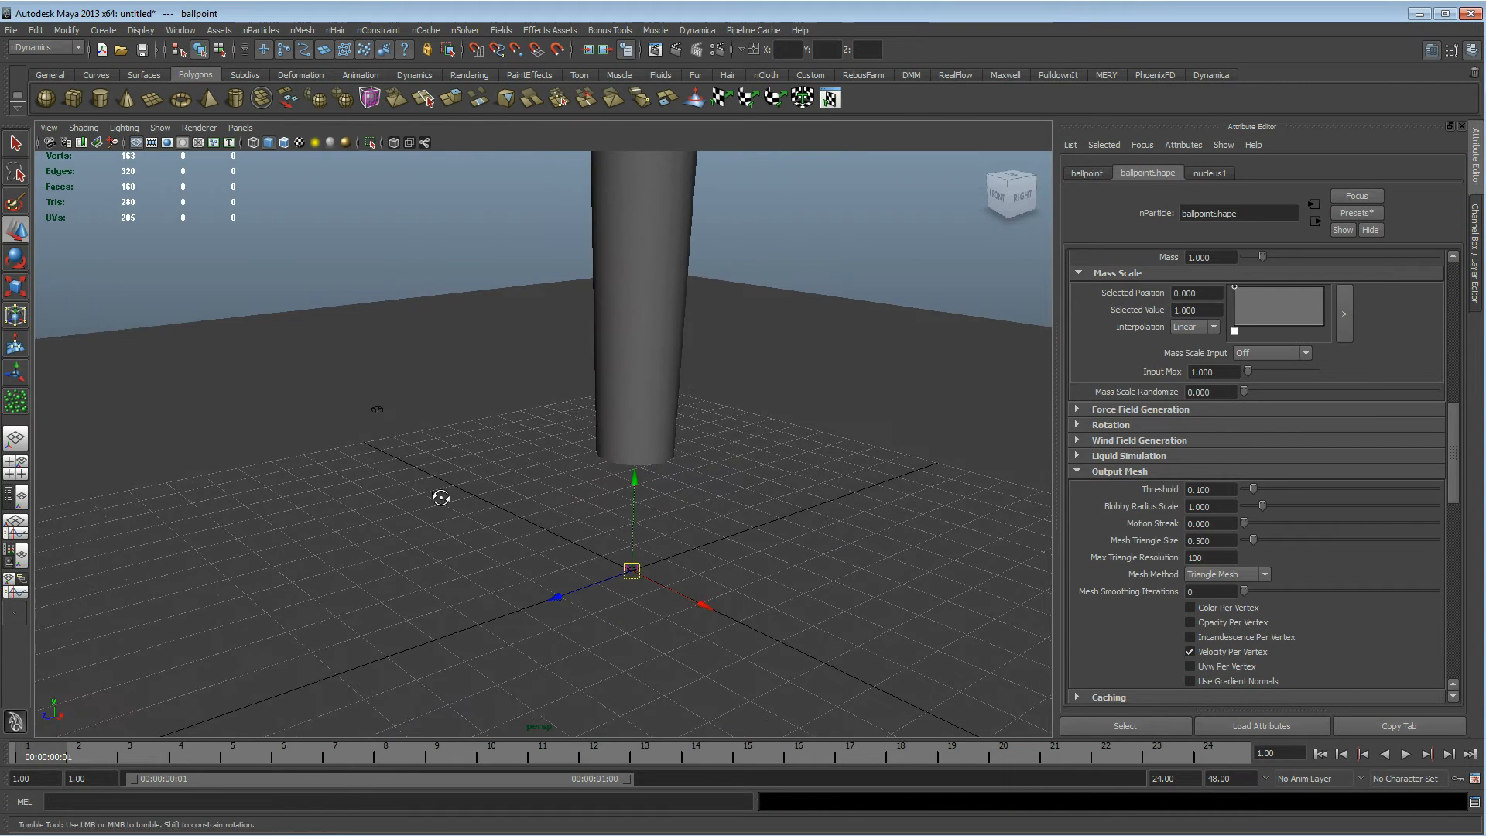
Open the Outliner and place it clear of the cylinder and the ballpoint particle
{"action": "key", "text": "shift+o"}
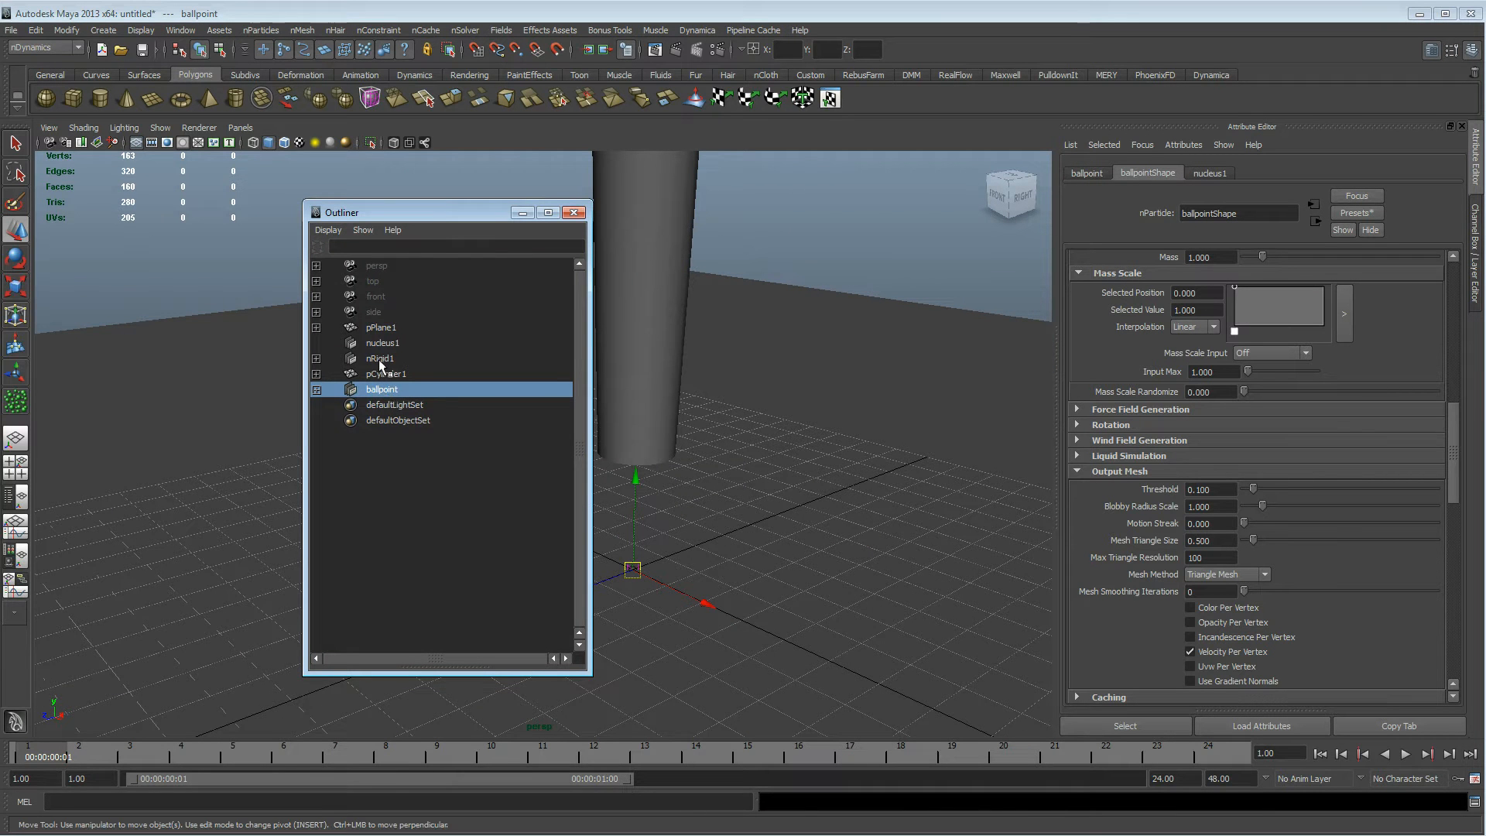
{"action": "left_click_drag", "start_coordinate": [473, 211], "coordinate": [197, 210]}
{"action": "middle_click_drag", "start_coordinate": [445, 462], "coordinate": [588, 487], "text": "alt"}
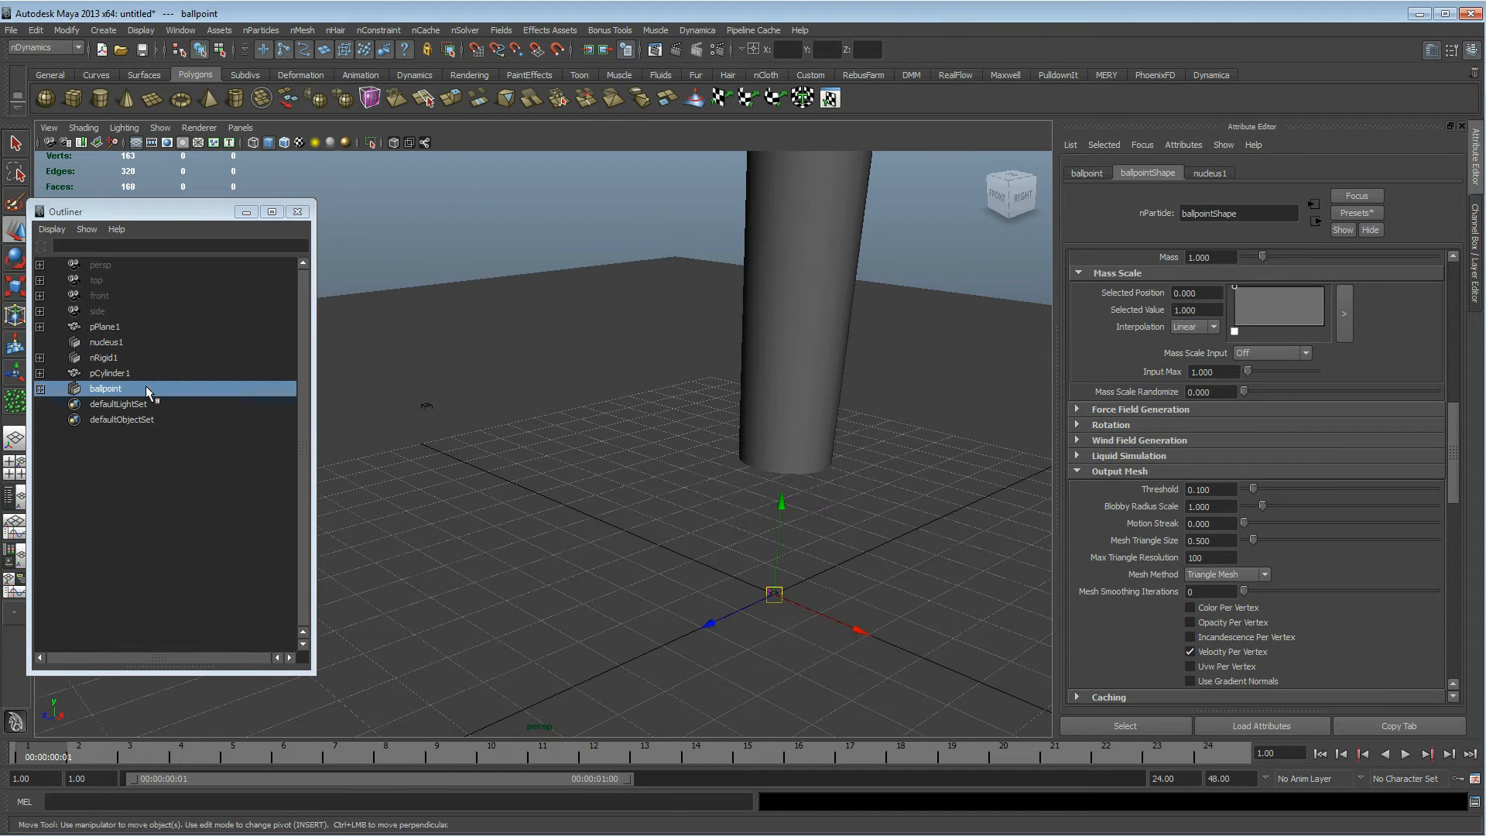
Center the ballpoint particle's pivot and move the particle across the ground to near the cylinder's base
{"action": "middle_click_drag", "start_coordinate": [464, 433], "coordinate": [538, 449], "text": "alt"}
{"action": "left_click", "coordinate": [62, 31]}
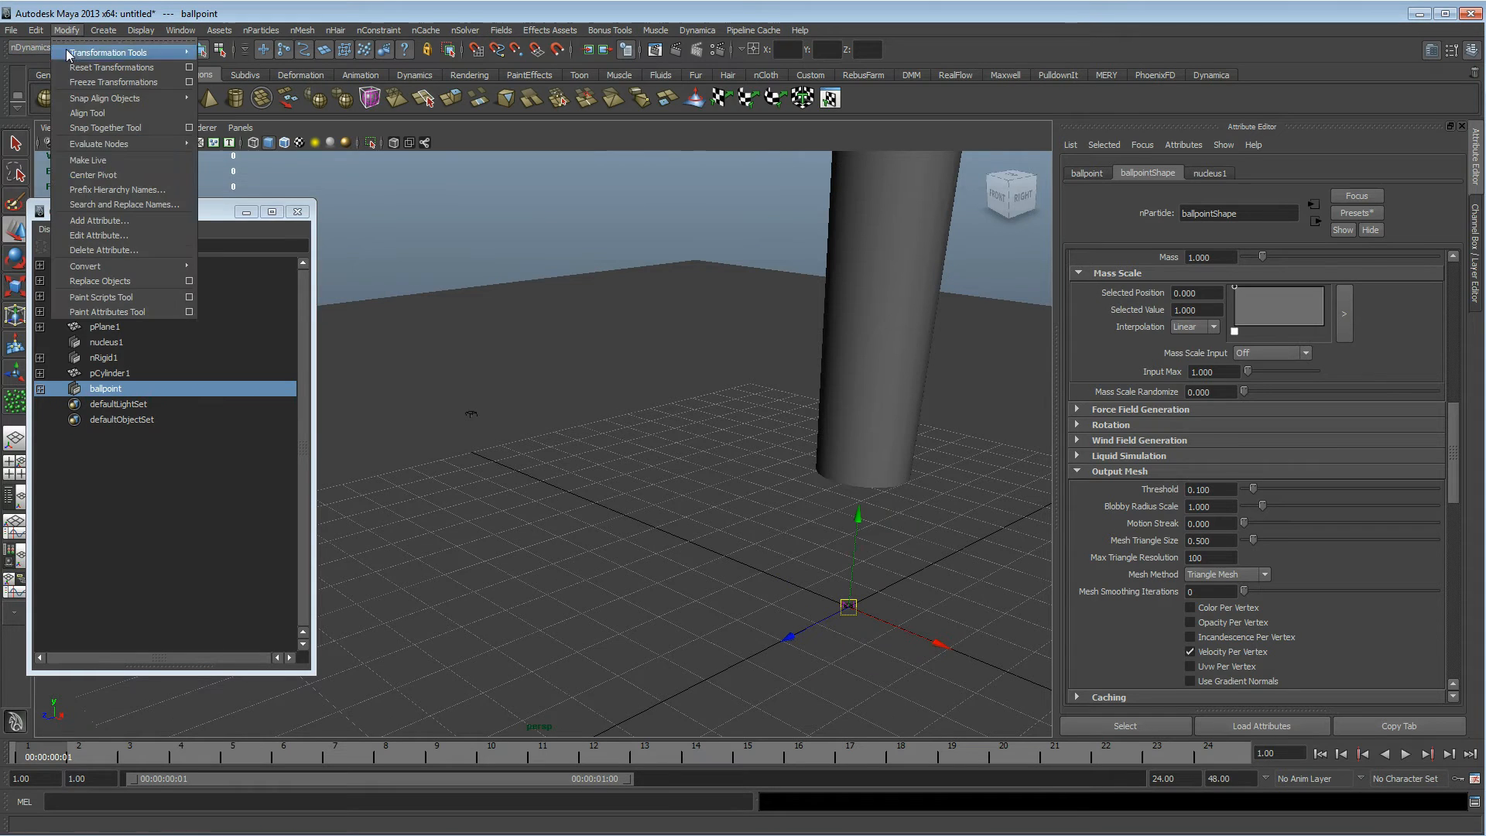
{"action": "left_click", "coordinate": [109, 176]}
{"action": "middle_click_drag", "start_coordinate": [557, 464], "coordinate": [557, 489], "text": "alt"}
{"action": "left_click_drag", "start_coordinate": [533, 453], "coordinate": [534, 454]}
{"action": "left_click_drag", "start_coordinate": [1008, 643], "coordinate": [749, 507], "text": "alt"}
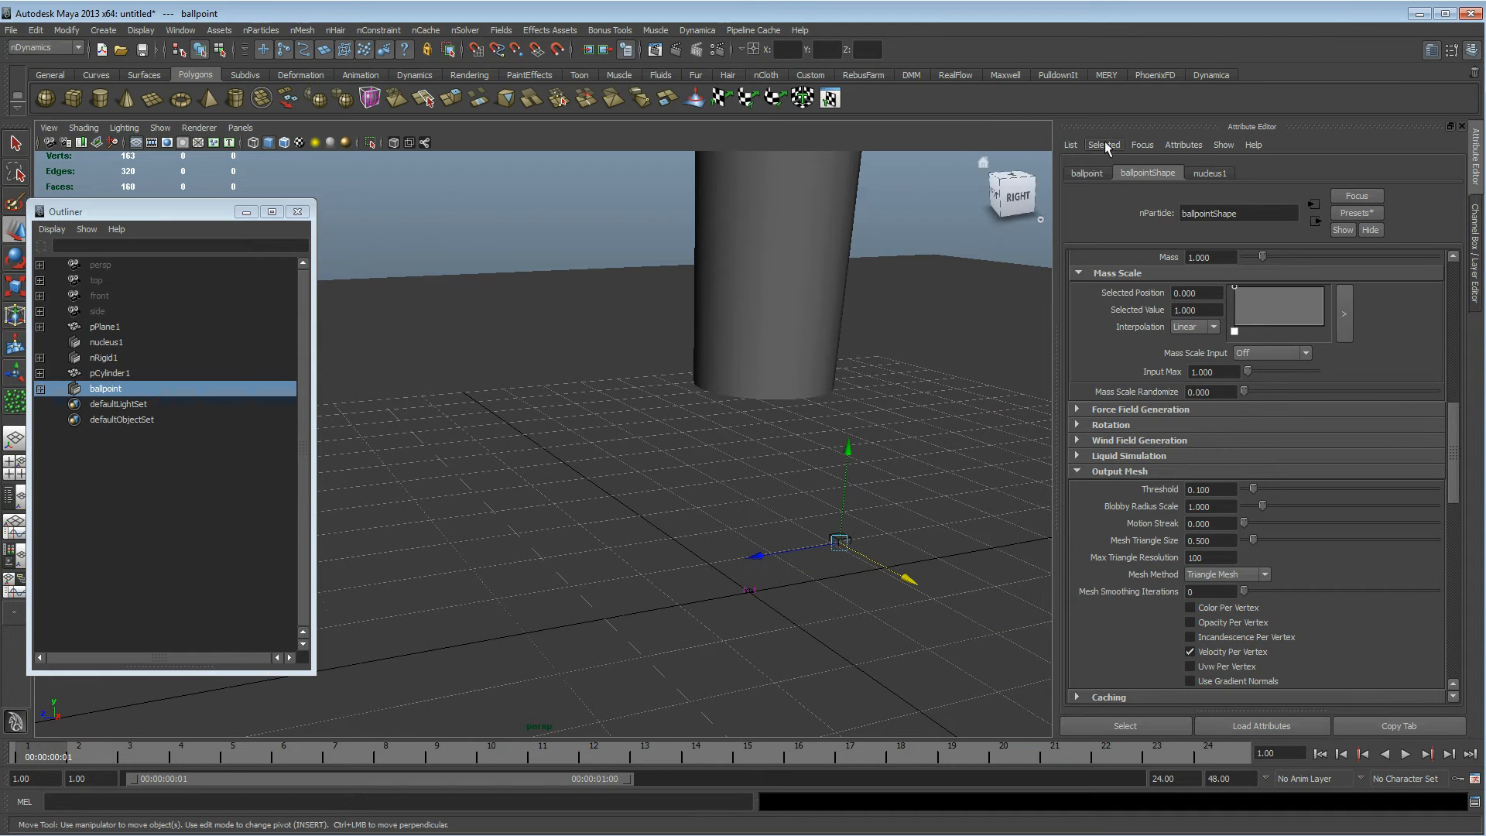
Set the ballpoint particle's render type to Spheres
{"action": "left_click", "coordinate": [1078, 273]}
{"action": "scroll", "coordinate": [1087, 275], "scroll_direction": "down", "scroll_amount": 3}
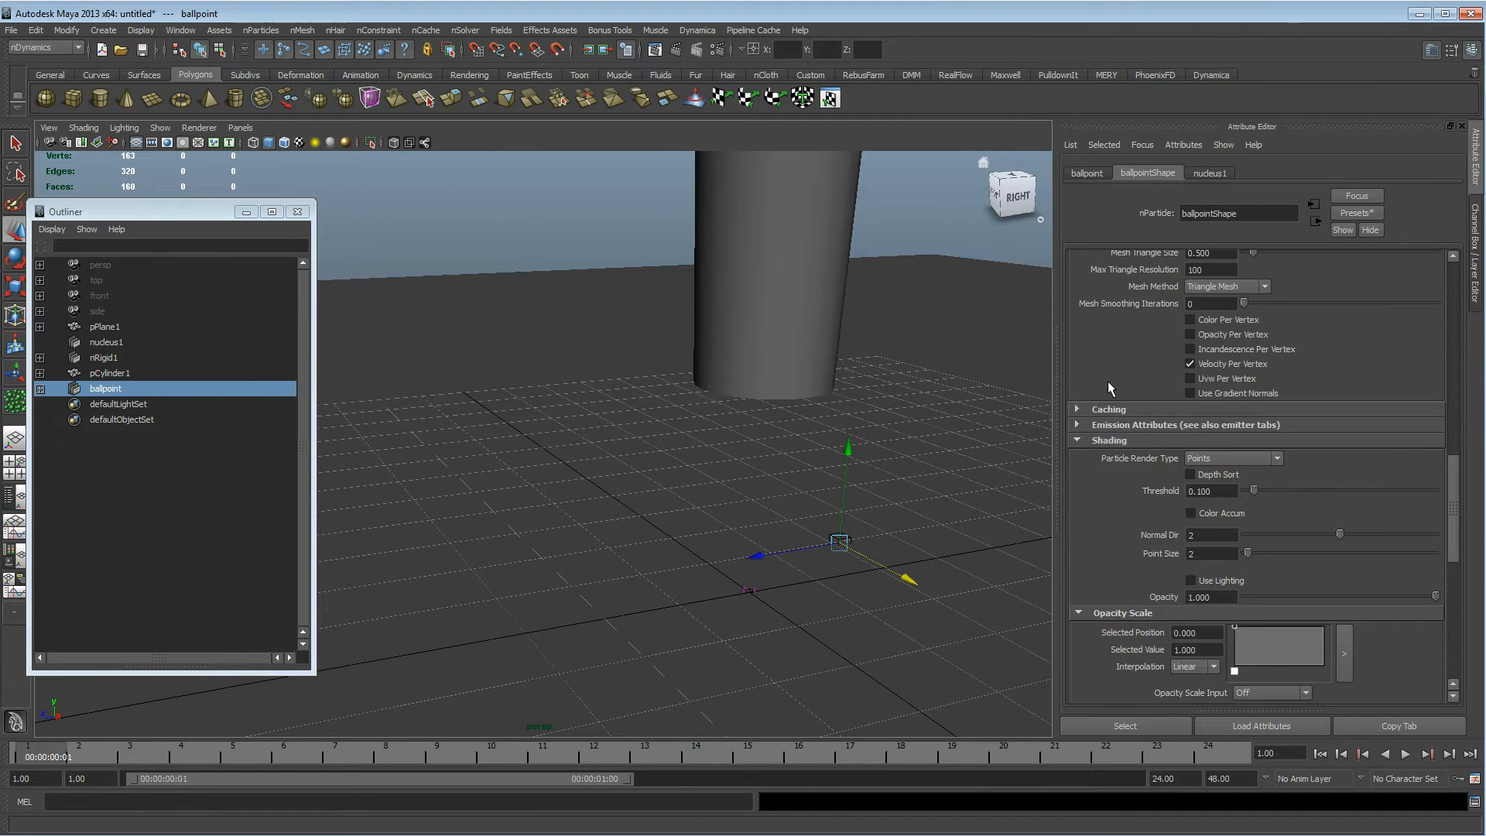
{"action": "scroll", "coordinate": [1106, 395], "scroll_direction": "down", "scroll_amount": 1}
{"action": "scroll", "coordinate": [1093, 406], "scroll_direction": "down", "scroll_amount": 1}
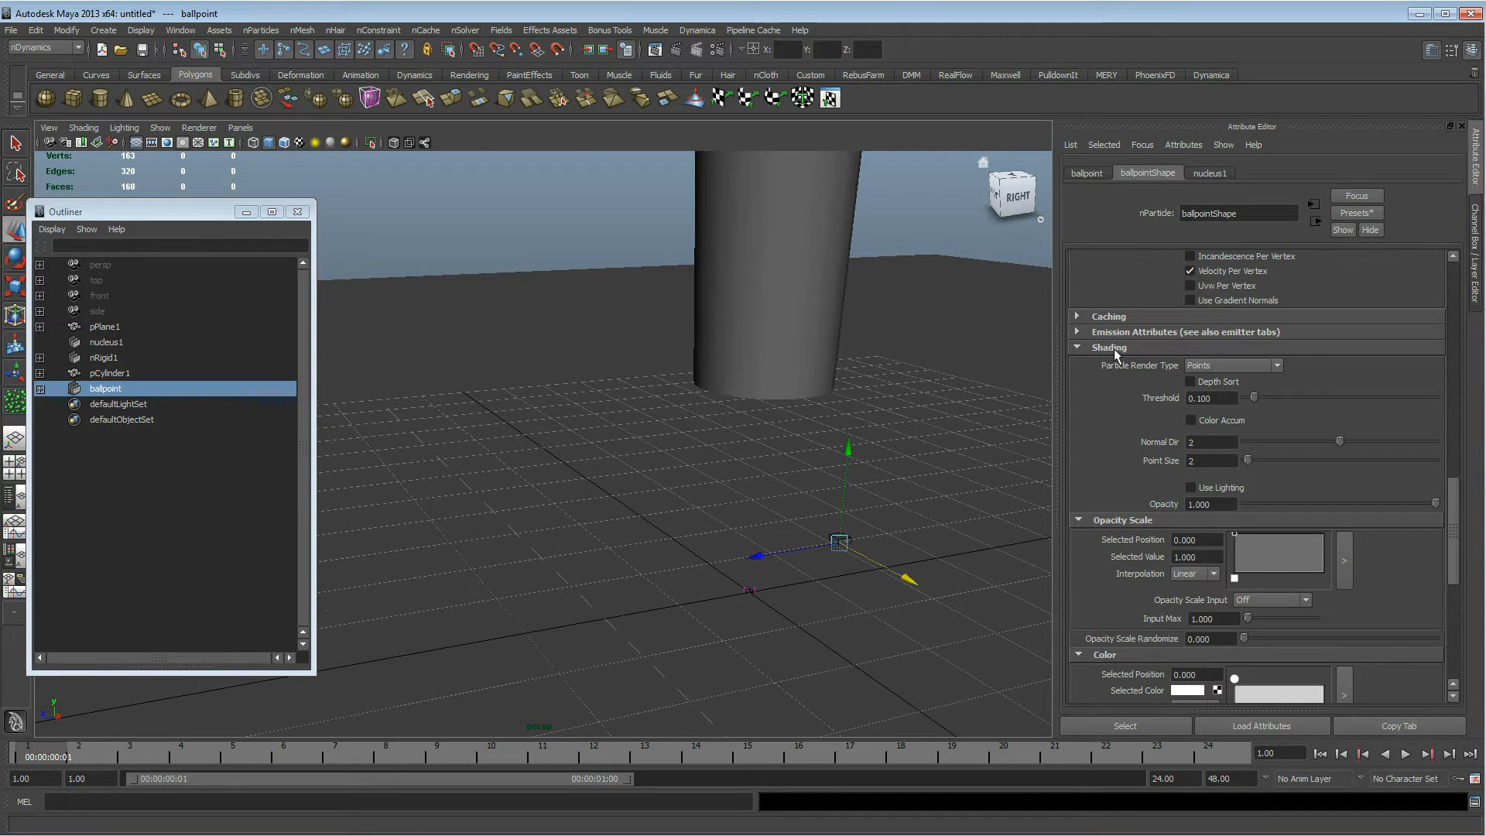
{"action": "left_click", "coordinate": [1233, 365]}
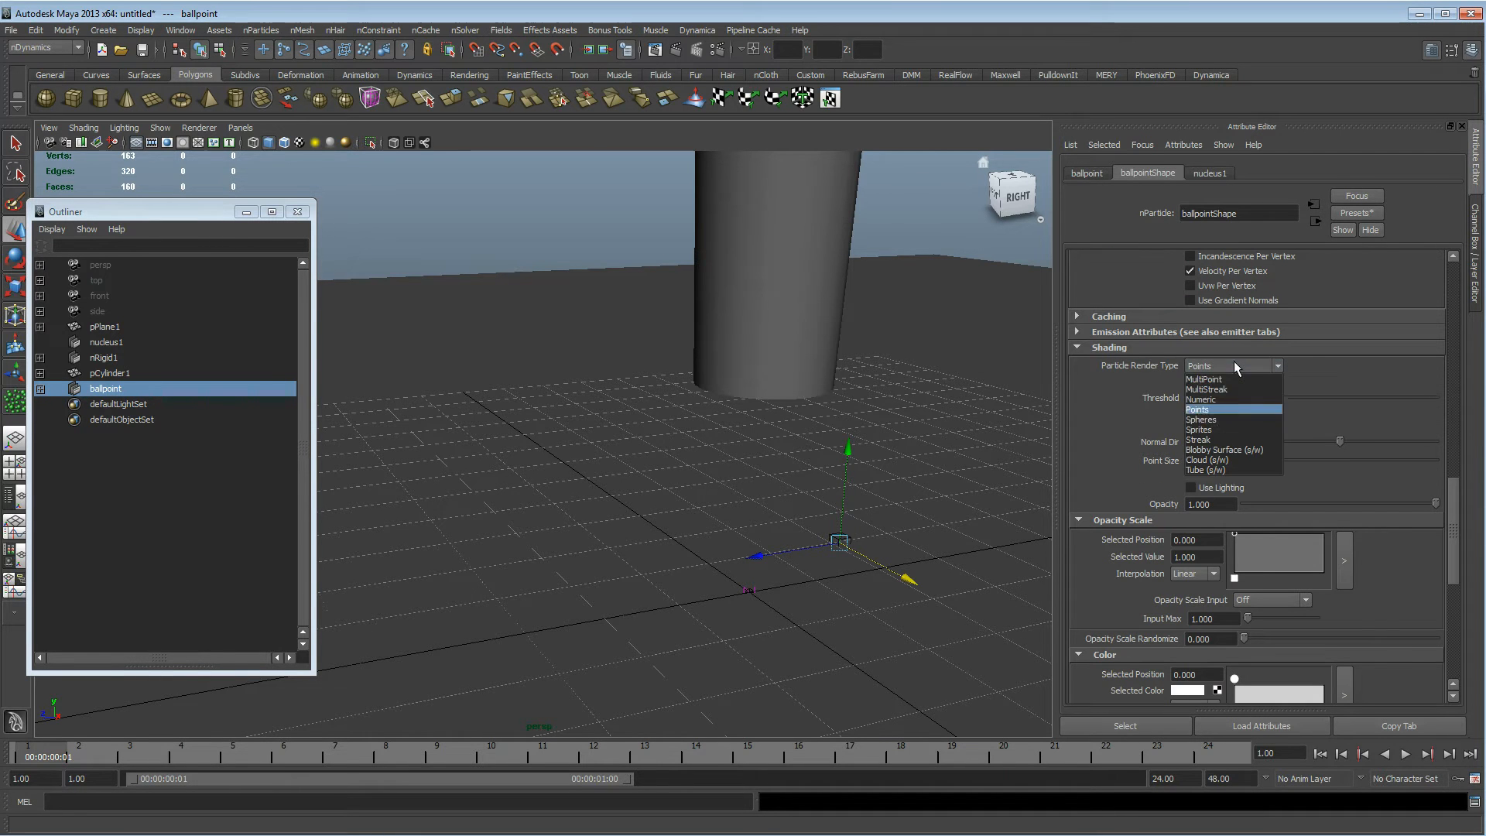
{"action": "left_click", "coordinate": [1215, 415]}
Move the ballpoint particle beneath the cylinder and raise it to the cylinder's base, with the view in wireframe
{"action": "middle_click_drag", "start_coordinate": [694, 522], "coordinate": [600, 481], "text": "alt"}
{"action": "right_click_drag", "start_coordinate": [601, 481], "coordinate": [792, 474], "text": "alt"}
{"action": "left_click_drag", "start_coordinate": [805, 584], "coordinate": [516, 577], "text": "alt"}
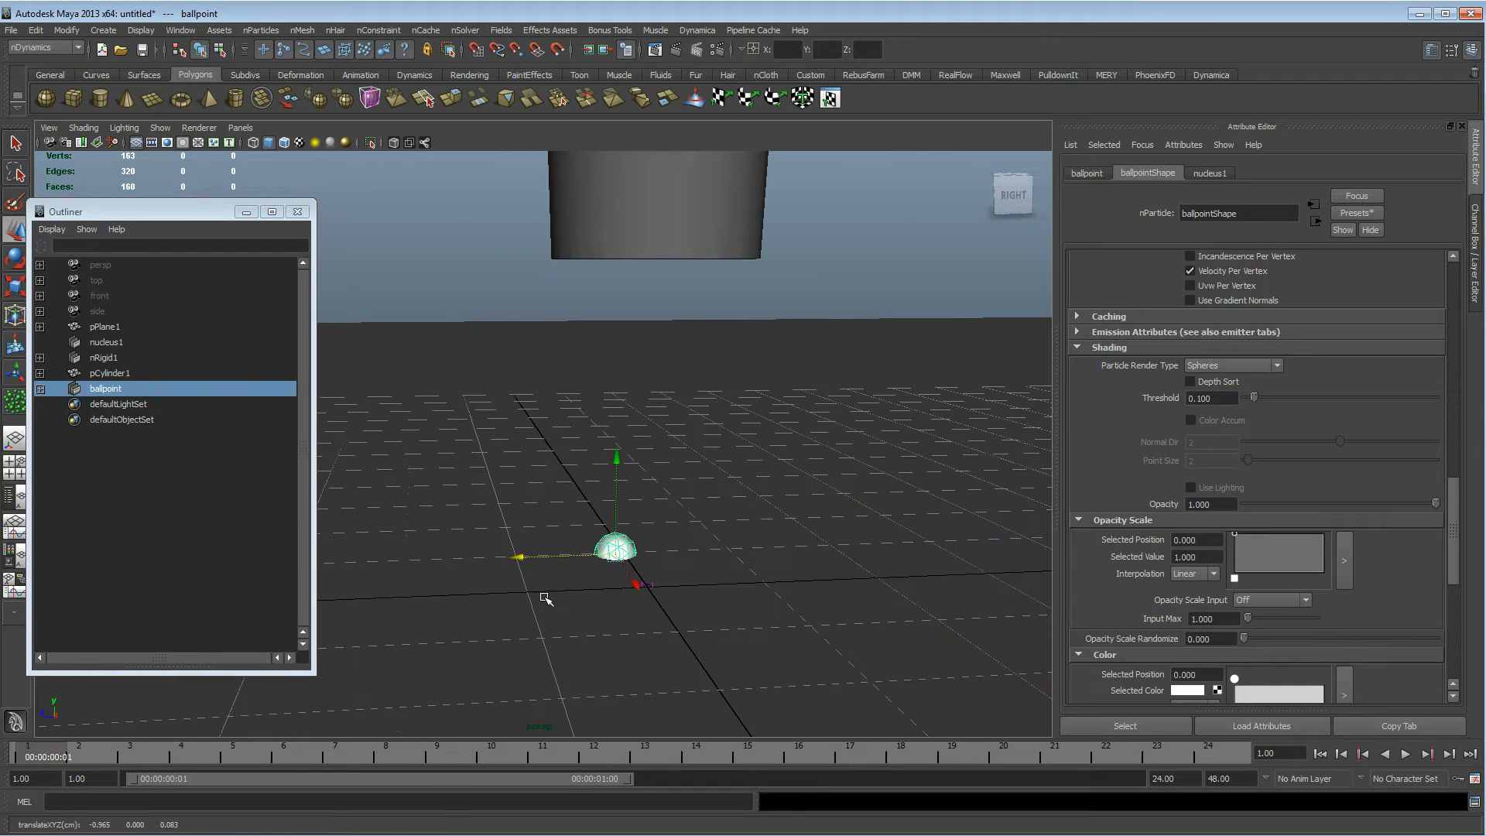
{"action": "left_click_drag", "start_coordinate": [634, 590], "coordinate": [688, 691]}
{"action": "mouse_move", "coordinate": [756, 573]}
{"action": "left_mouse_down", "text": "alt"}
{"action": "mouse_move", "coordinate": [708, 425]}
{"action": "mouse_move", "coordinate": [672, 219]}
{"action": "mouse_move", "coordinate": [661, 349]}
{"action": "mouse_move", "coordinate": [746, 349]}
{"action": "mouse_move", "coordinate": [736, 341]}
{"action": "left_mouse_up", "text": "alt"}
{"action": "key", "text": "4"}
{"action": "right_click_drag", "start_coordinate": [736, 342], "coordinate": [805, 425], "text": "alt"}
{"action": "middle_click_drag", "start_coordinate": [805, 425], "coordinate": [751, 526], "text": "alt"}
{"action": "right_click_drag", "start_coordinate": [751, 525], "coordinate": [739, 453], "text": "alt"}
Set the ballpoint particle's radius to 0.690
{"action": "scroll", "coordinate": [1339, 327], "scroll_direction": "up", "scroll_amount": 10}
{"action": "left_click", "coordinate": [1232, 322]}
{"action": "left_click_drag", "start_coordinate": [1246, 322], "coordinate": [1267, 322]}
Examine from several angles how the ballpoint sphere fits within the cylinder's base
{"action": "left_click_drag", "start_coordinate": [760, 349], "coordinate": [781, 396], "text": "alt"}
{"action": "middle_click_drag", "start_coordinate": [782, 397], "coordinate": [531, 378], "text": "alt"}
{"action": "left_click_drag", "start_coordinate": [531, 378], "coordinate": [590, 345], "text": "alt"}
{"action": "right_click_drag", "start_coordinate": [590, 346], "coordinate": [844, 367], "text": "alt"}
{"action": "left_click_drag", "start_coordinate": [845, 367], "coordinate": [550, 441], "text": "alt"}
{"action": "right_click_drag", "start_coordinate": [550, 441], "coordinate": [382, 405], "text": "alt"}
{"action": "middle_click_drag", "start_coordinate": [382, 405], "coordinate": [589, 463], "text": "alt"}
{"action": "right_click_drag", "start_coordinate": [589, 464], "coordinate": [849, 495], "text": "alt"}
{"action": "left_click_drag", "start_coordinate": [848, 495], "coordinate": [755, 463], "text": "alt"}
{"action": "right_click_drag", "start_coordinate": [800, 444], "coordinate": [680, 445], "text": "alt"}
{"action": "left_click_drag", "start_coordinate": [679, 444], "coordinate": [586, 446], "text": "alt"}
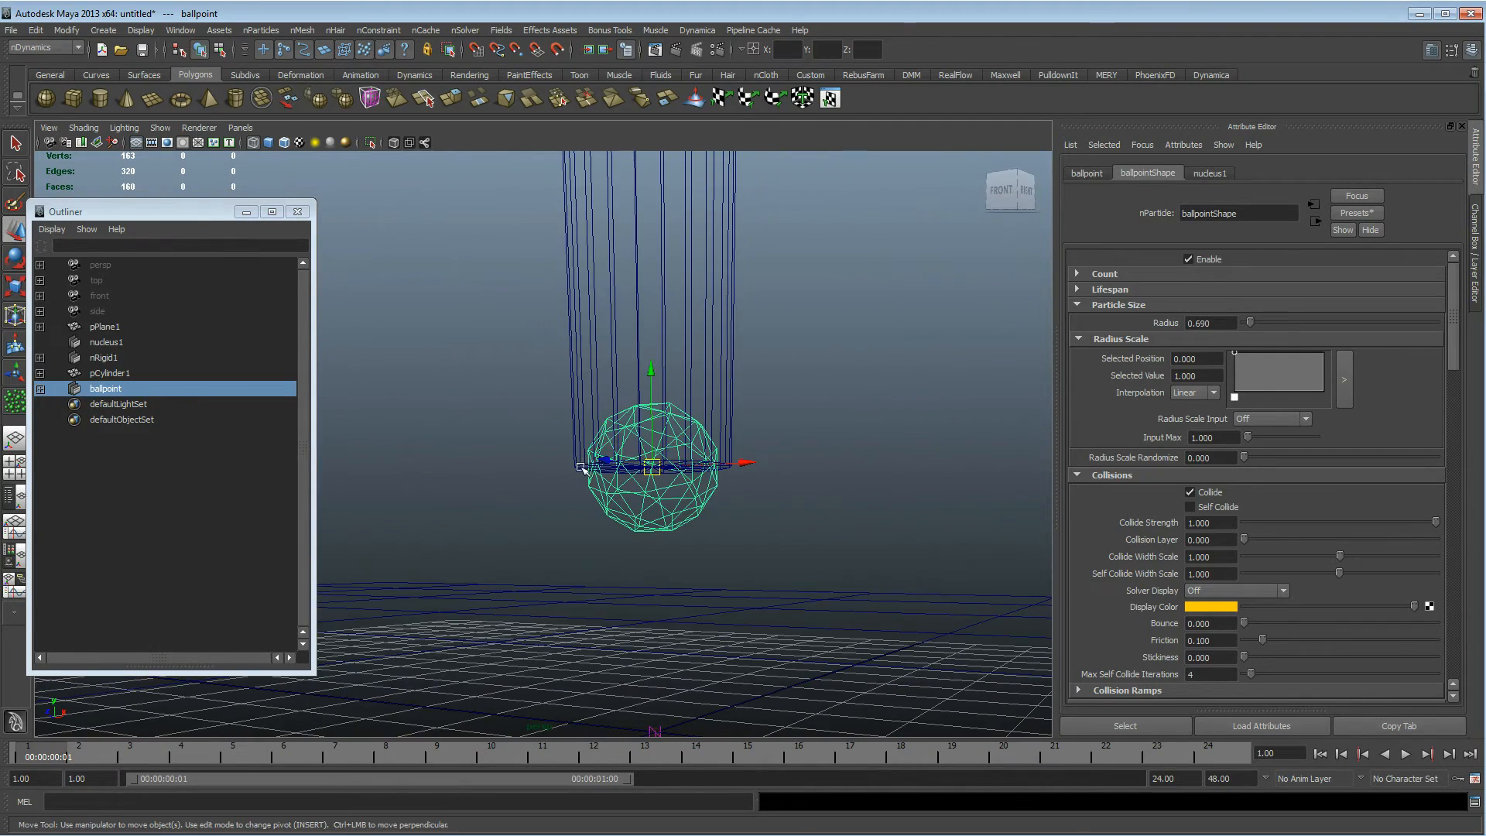
Parent the ballpoint particle to the cylinder, and test-move the cylinder with the particle attached
{"action": "left_click_drag", "start_coordinate": [613, 376], "coordinate": [672, 438], "text": "shift"}
{"action": "left_click", "coordinate": [672, 438]}
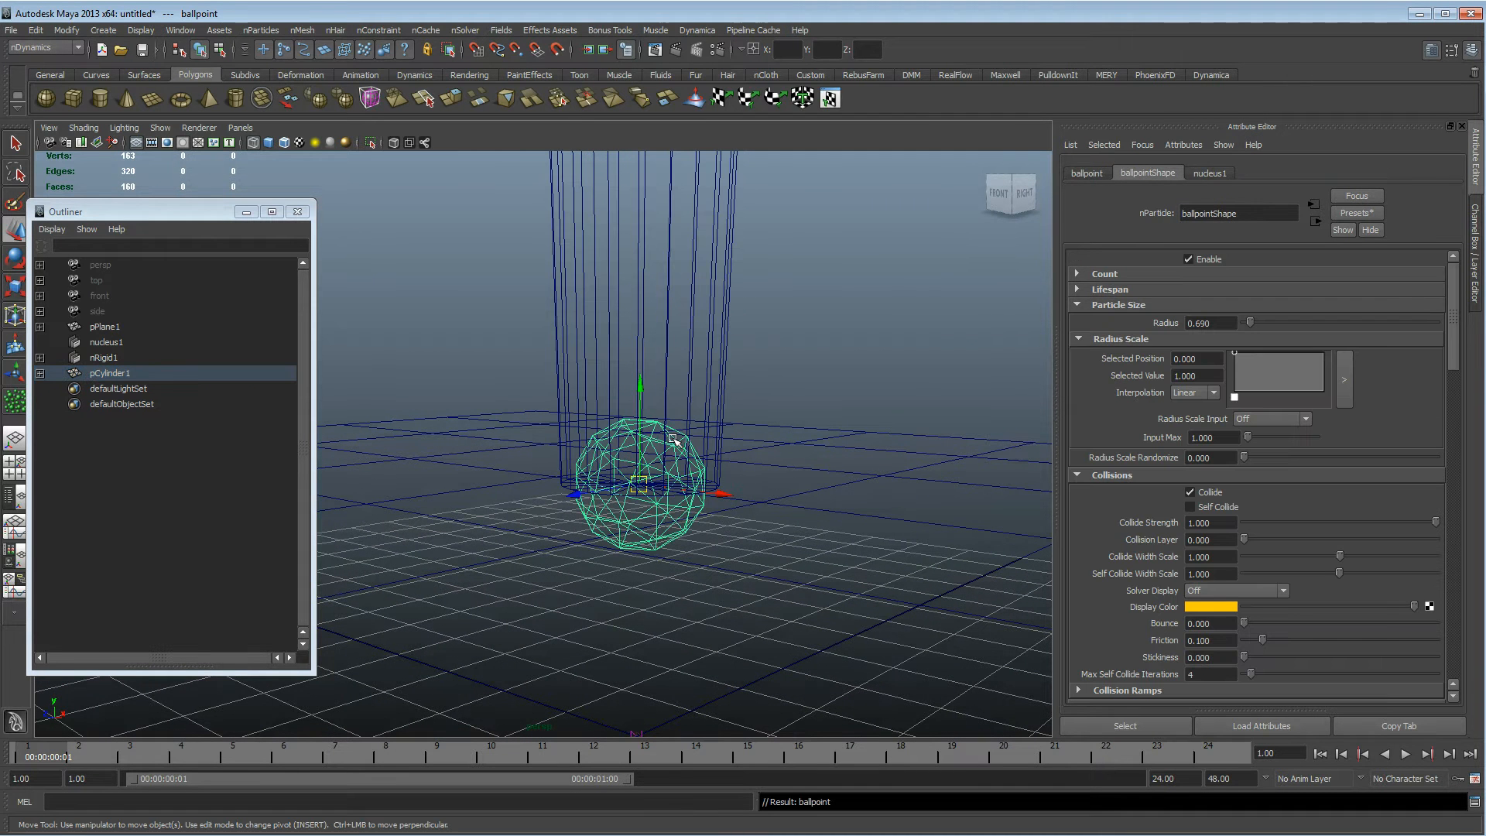
{"action": "left_click_drag", "start_coordinate": [683, 491], "coordinate": [632, 487], "text": "alt"}
{"action": "left_click_drag", "start_coordinate": [600, 278], "coordinate": [618, 348]}
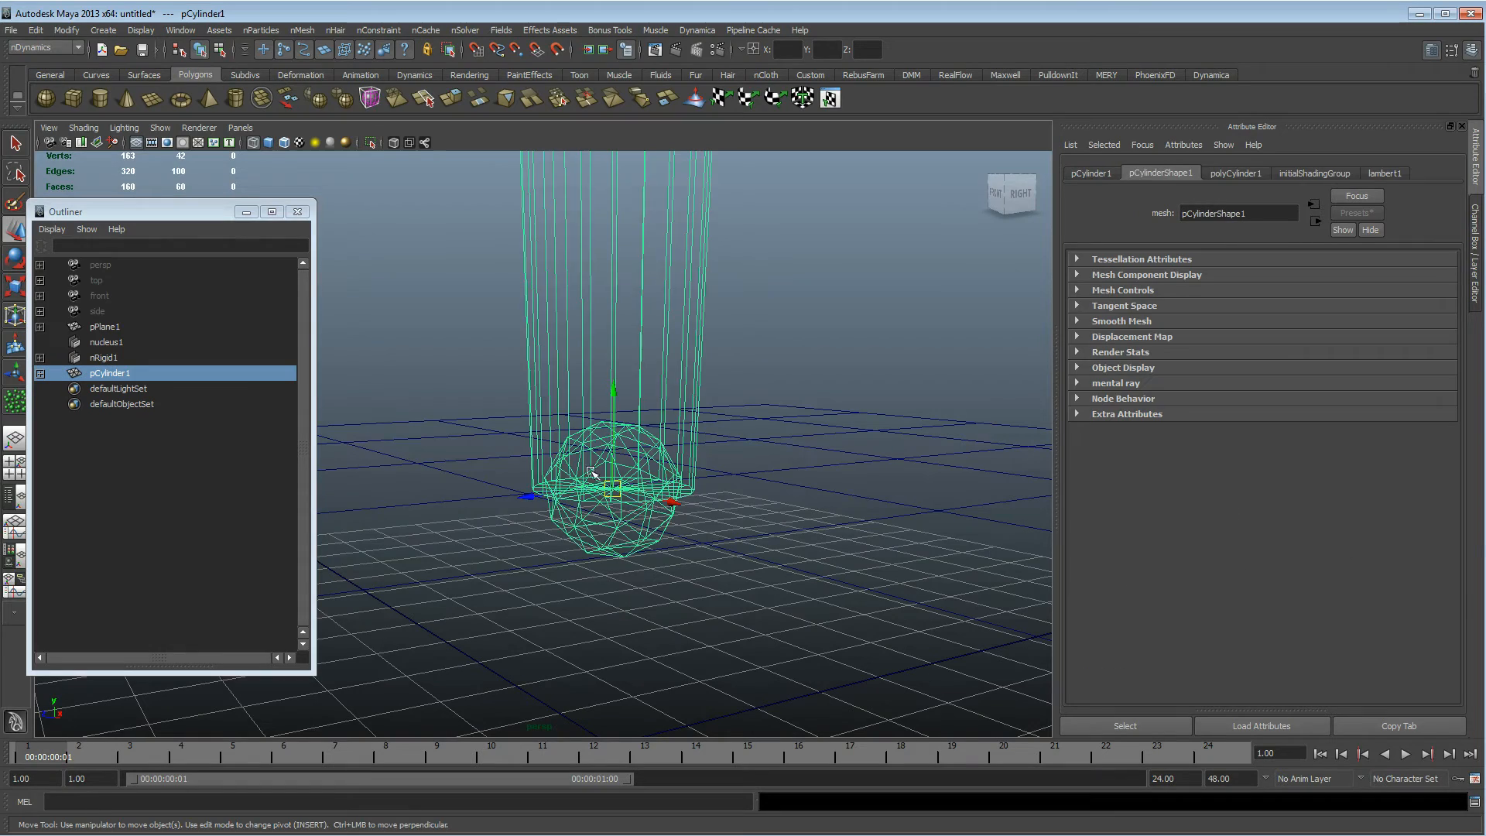
{"action": "left_click_drag", "start_coordinate": [532, 492], "coordinate": [555, 449]}
{"action": "left_click_drag", "start_coordinate": [763, 430], "coordinate": [622, 477], "text": "alt"}
{"action": "mouse_move", "coordinate": [622, 477]}
{"action": "right_mouse_down", "text": "alt"}
{"action": "mouse_move", "coordinate": [431, 424]}
{"action": "mouse_move", "coordinate": [859, 431]}
{"action": "mouse_move", "coordinate": [913, 448]}
{"action": "mouse_move", "coordinate": [628, 503]}
{"action": "right_mouse_up", "text": "alt"}
{"action": "mouse_move", "coordinate": [629, 503]}
{"action": "left_mouse_down", "text": "alt"}
{"action": "mouse_move", "coordinate": [627, 468]}
{"action": "mouse_move", "coordinate": [628, 480]}
{"action": "left_mouse_up", "text": "alt"}
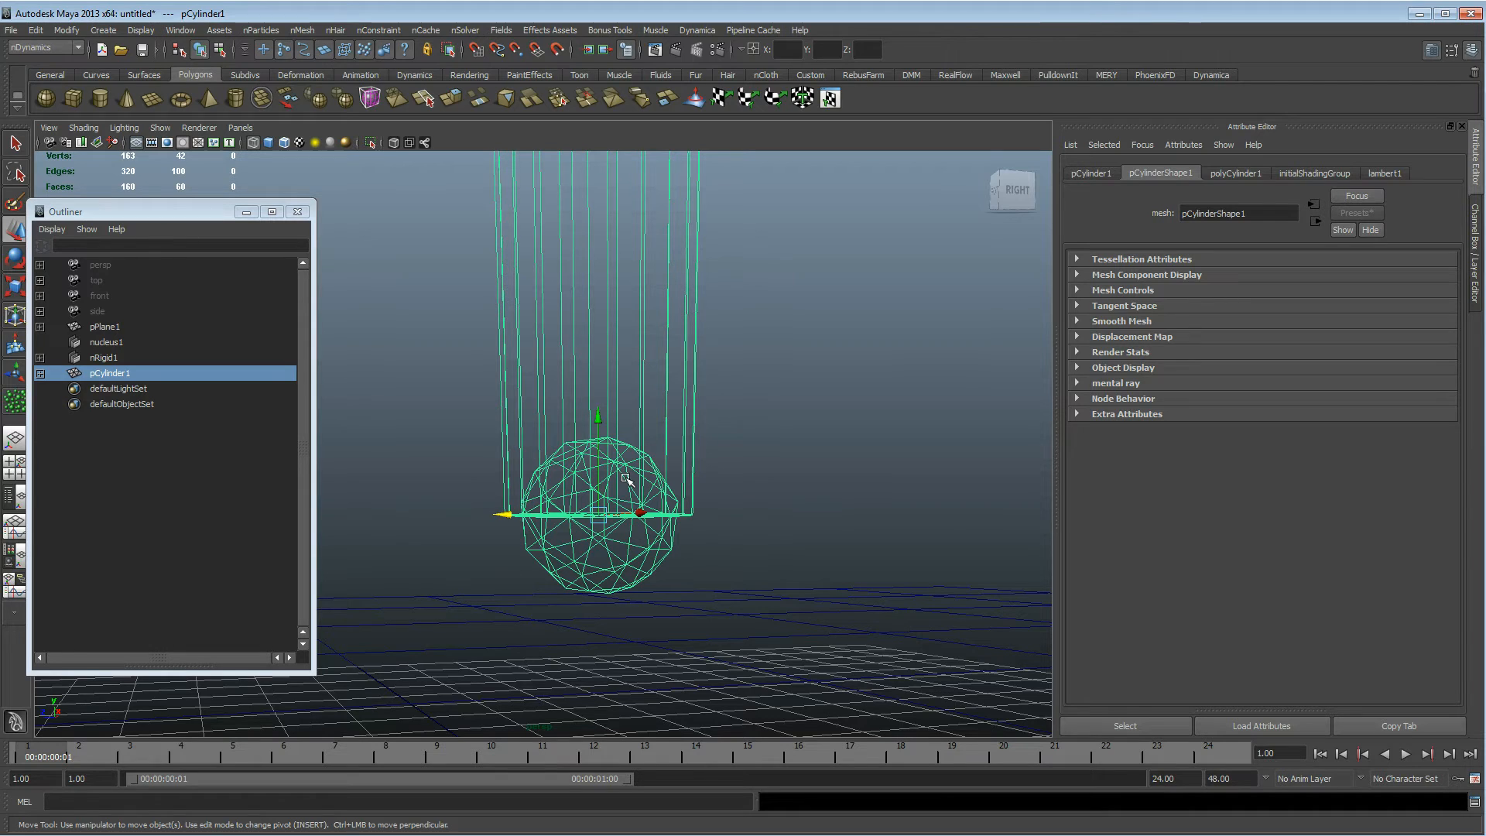
{"action": "left_click_drag", "start_coordinate": [810, 492], "coordinate": [562, 280], "text": "alt"}
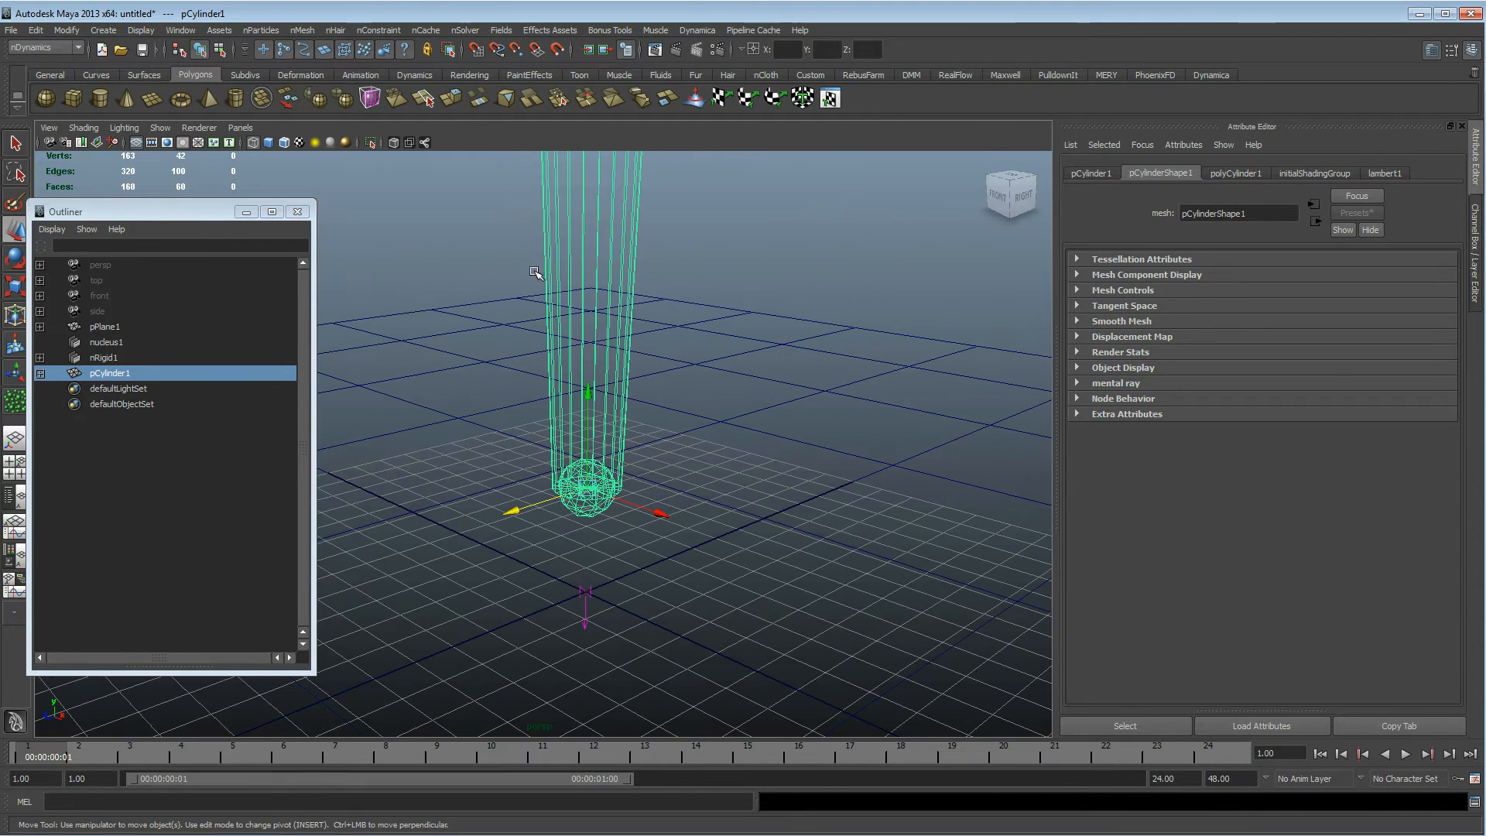
Move the Outliner out of the way and create text curves reading "Hi", using the Curves type
{"action": "left_click_drag", "start_coordinate": [202, 212], "coordinate": [0, 213]}
{"action": "middle_click_drag", "start_coordinate": [511, 410], "coordinate": [565, 407], "text": "alt"}
{"action": "right_click_drag", "start_coordinate": [565, 407], "coordinate": [495, 340], "text": "alt"}
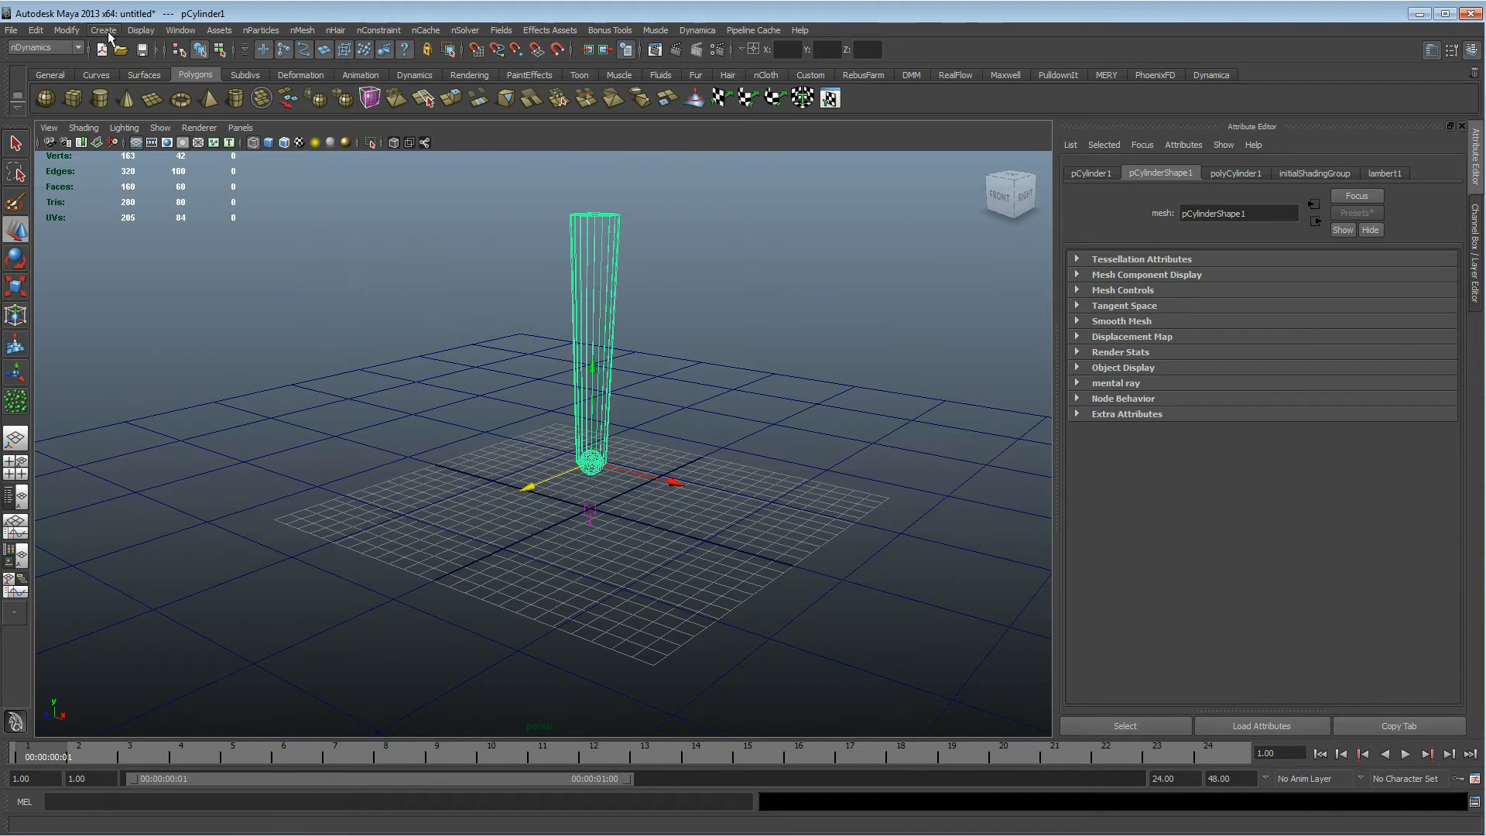
{"action": "left_click", "coordinate": [107, 32]}
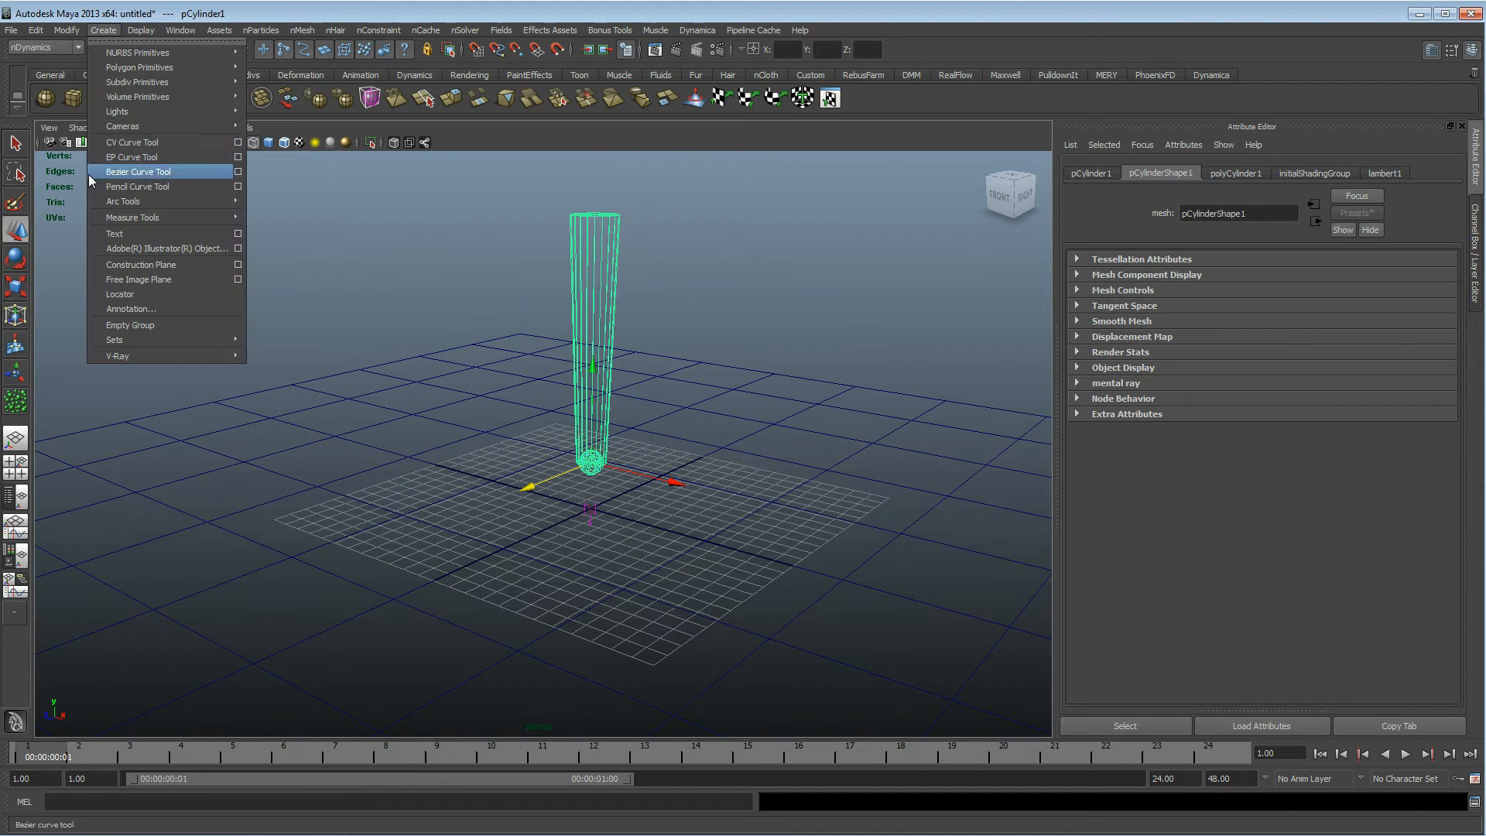
{"action": "left_click", "coordinate": [238, 234]}
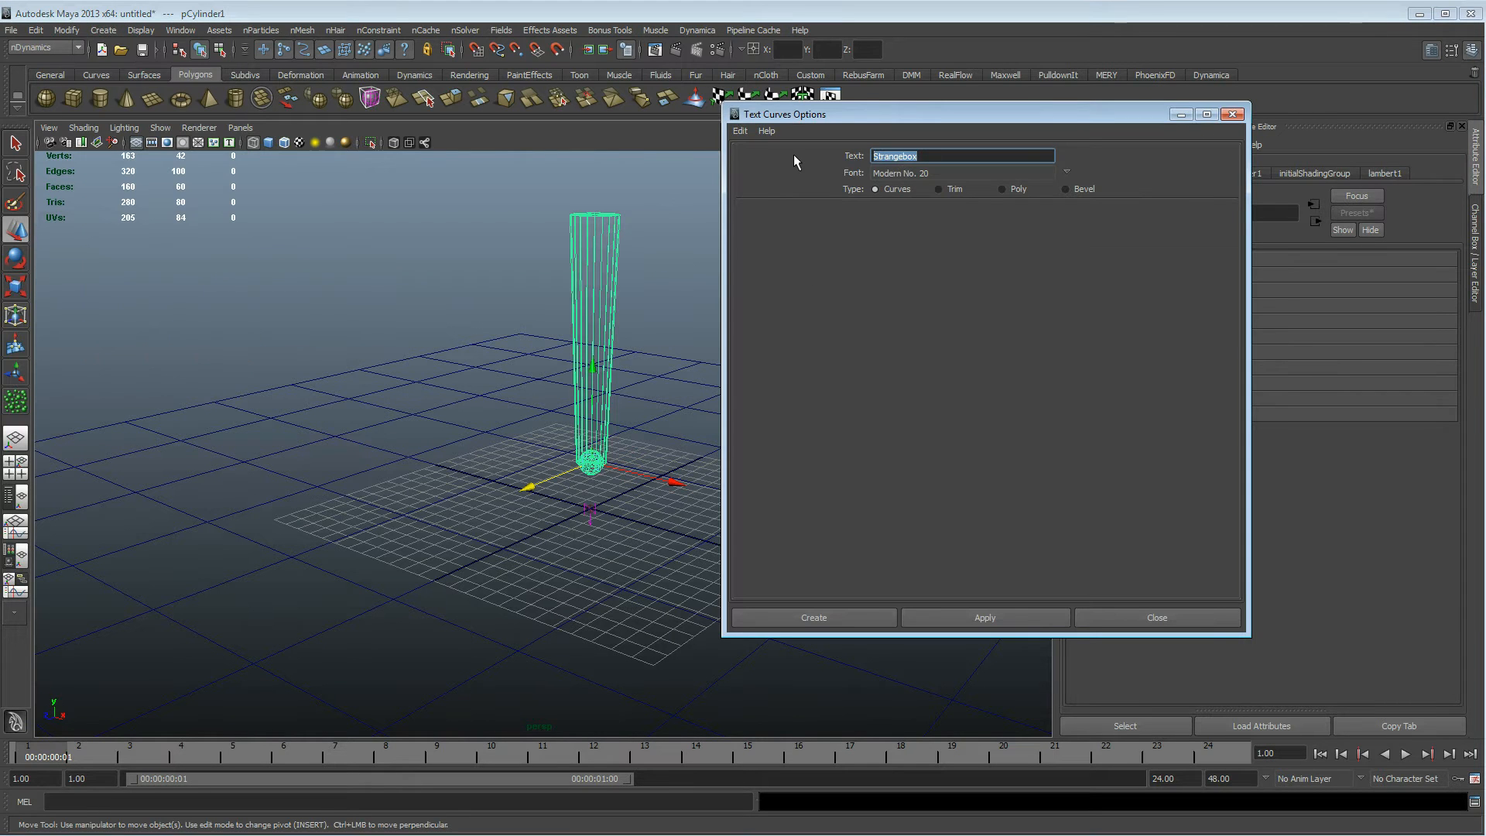
{"action": "type", "text": "HI"}
{"action": "key", "text": "BackSpace"}
{"action": "type", "text": "i"}
{"action": "left_click", "coordinate": [973, 616]}
{"action": "left_click", "coordinate": [1113, 618]}
Scale the Hi text curves uniformly to about 3.957
{"action": "left_click_drag", "start_coordinate": [433, 535], "coordinate": [484, 537], "text": "alt"}
{"action": "right_click_drag", "start_coordinate": [485, 537], "coordinate": [778, 554], "text": "alt"}
{"action": "middle_click_drag", "start_coordinate": [778, 555], "coordinate": [723, 490], "text": "alt"}
{"action": "key", "text": "r"}
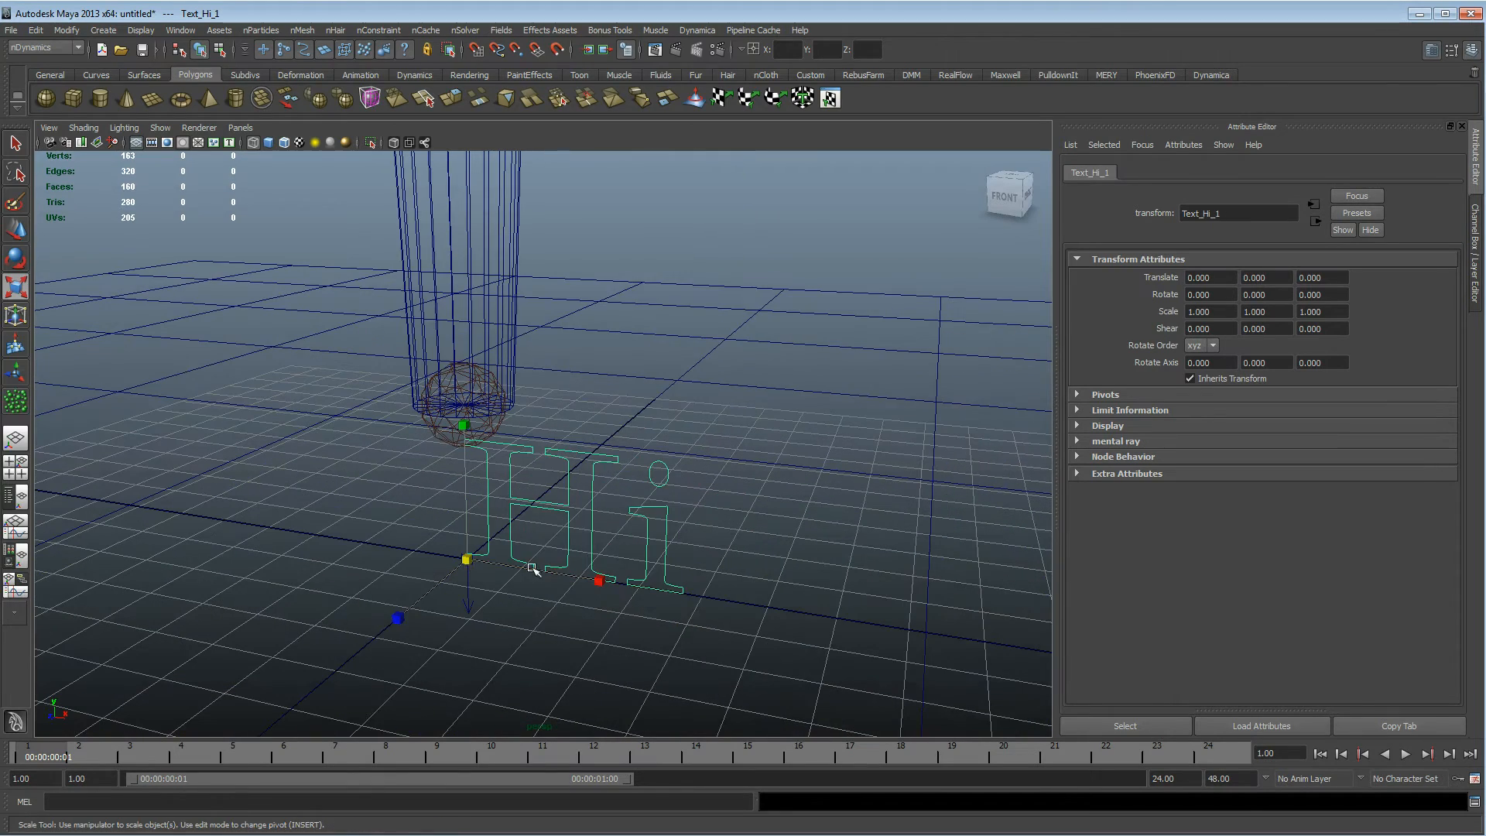
{"action": "left_click_drag", "start_coordinate": [469, 560], "coordinate": [906, 418]}
{"action": "right_click_drag", "start_coordinate": [906, 418], "coordinate": [402, 569], "text": "alt"}
{"action": "left_click_drag", "start_coordinate": [398, 563], "coordinate": [460, 559]}
Rotate the Hi text to -90 degrees about X so it lies flat on the ground
{"action": "key", "text": "e"}
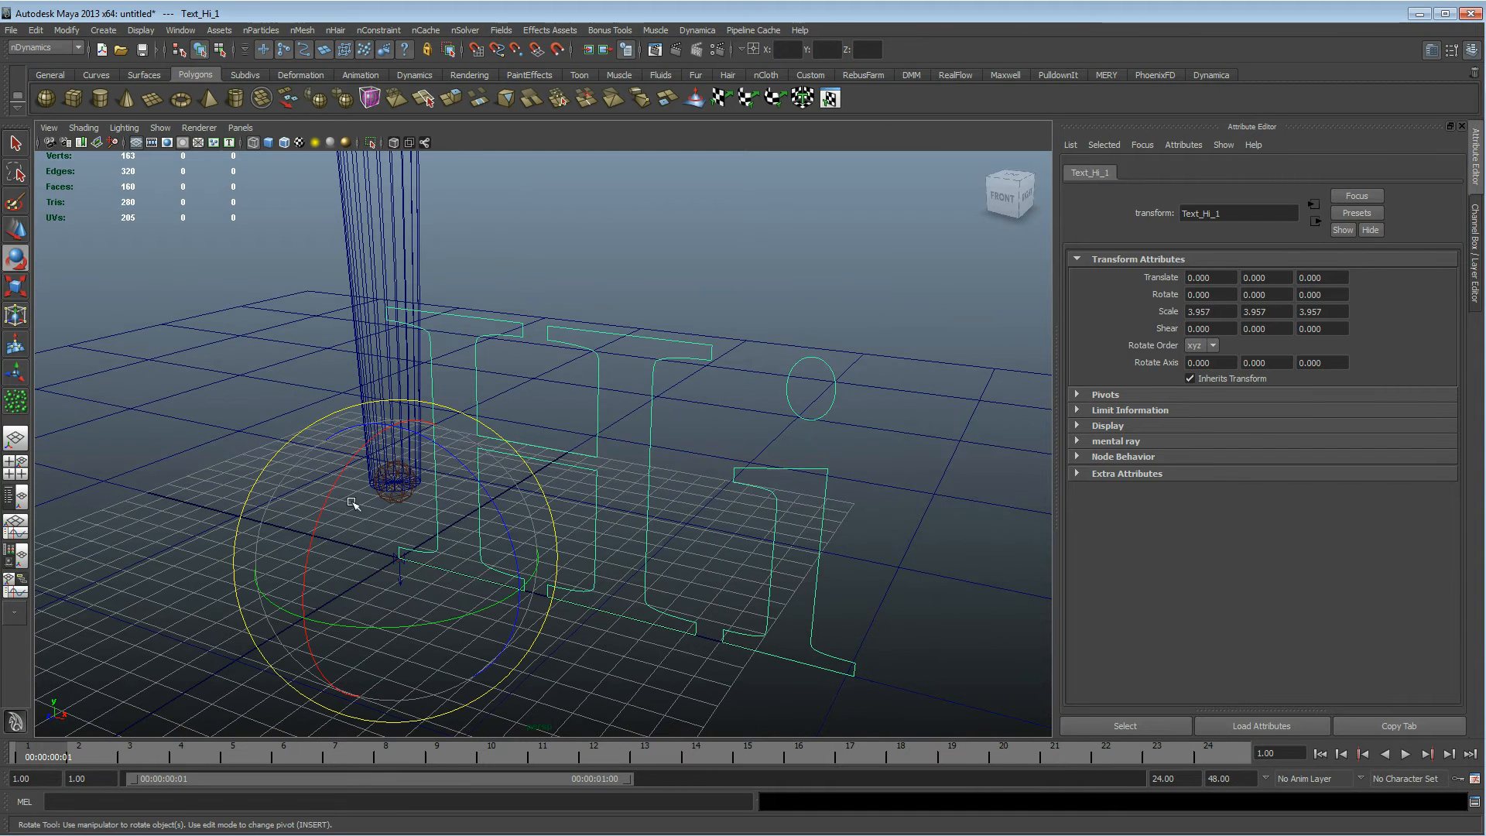
{"action": "left_click_drag", "start_coordinate": [337, 499], "coordinate": [442, 426]}
{"action": "left_click_drag", "start_coordinate": [1232, 297], "coordinate": [1036, 292]}
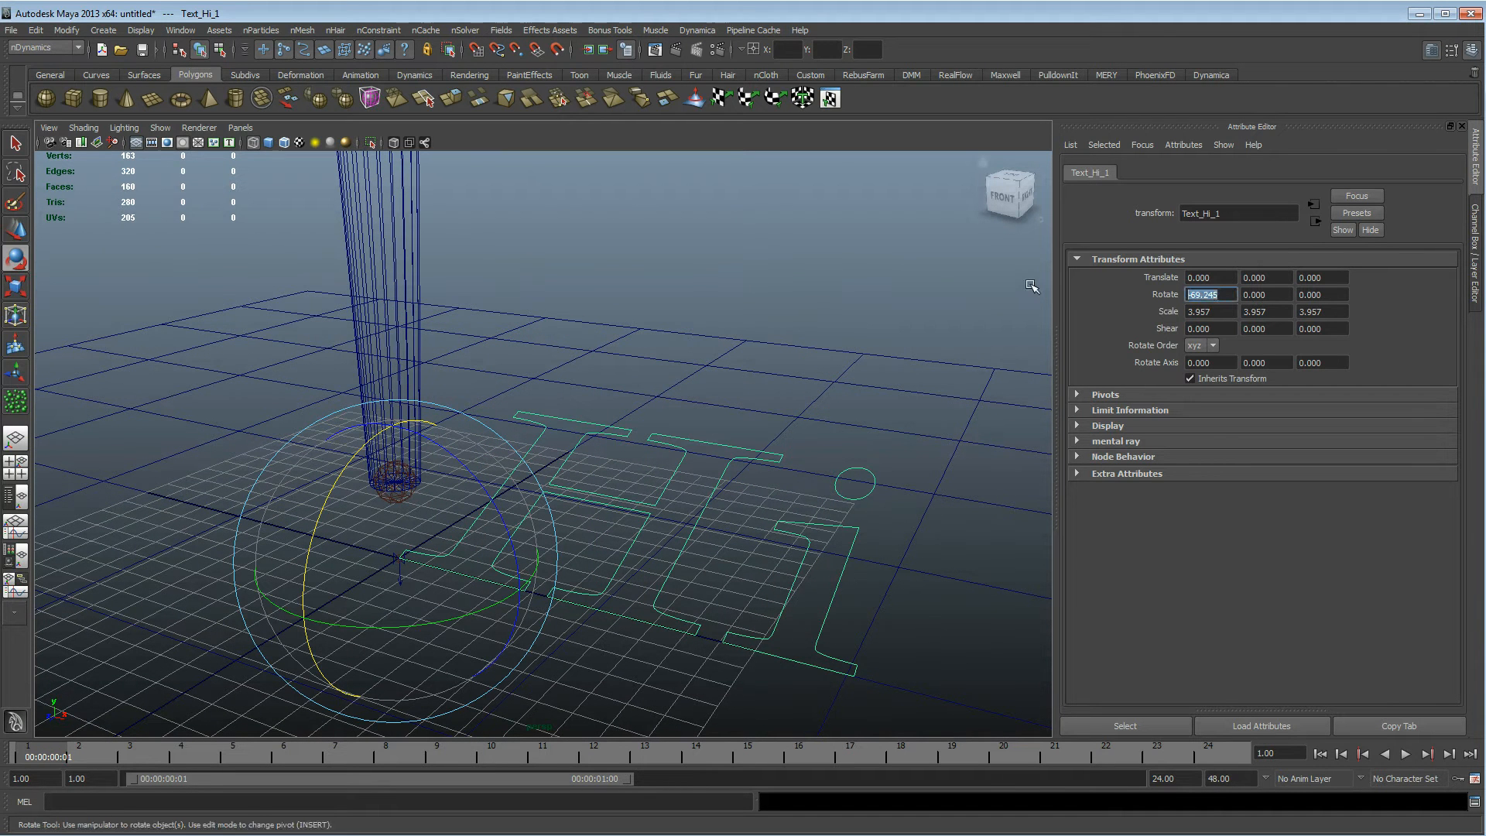
{"action": "type", "text": "-90"}
{"action": "key", "text": "Return"}
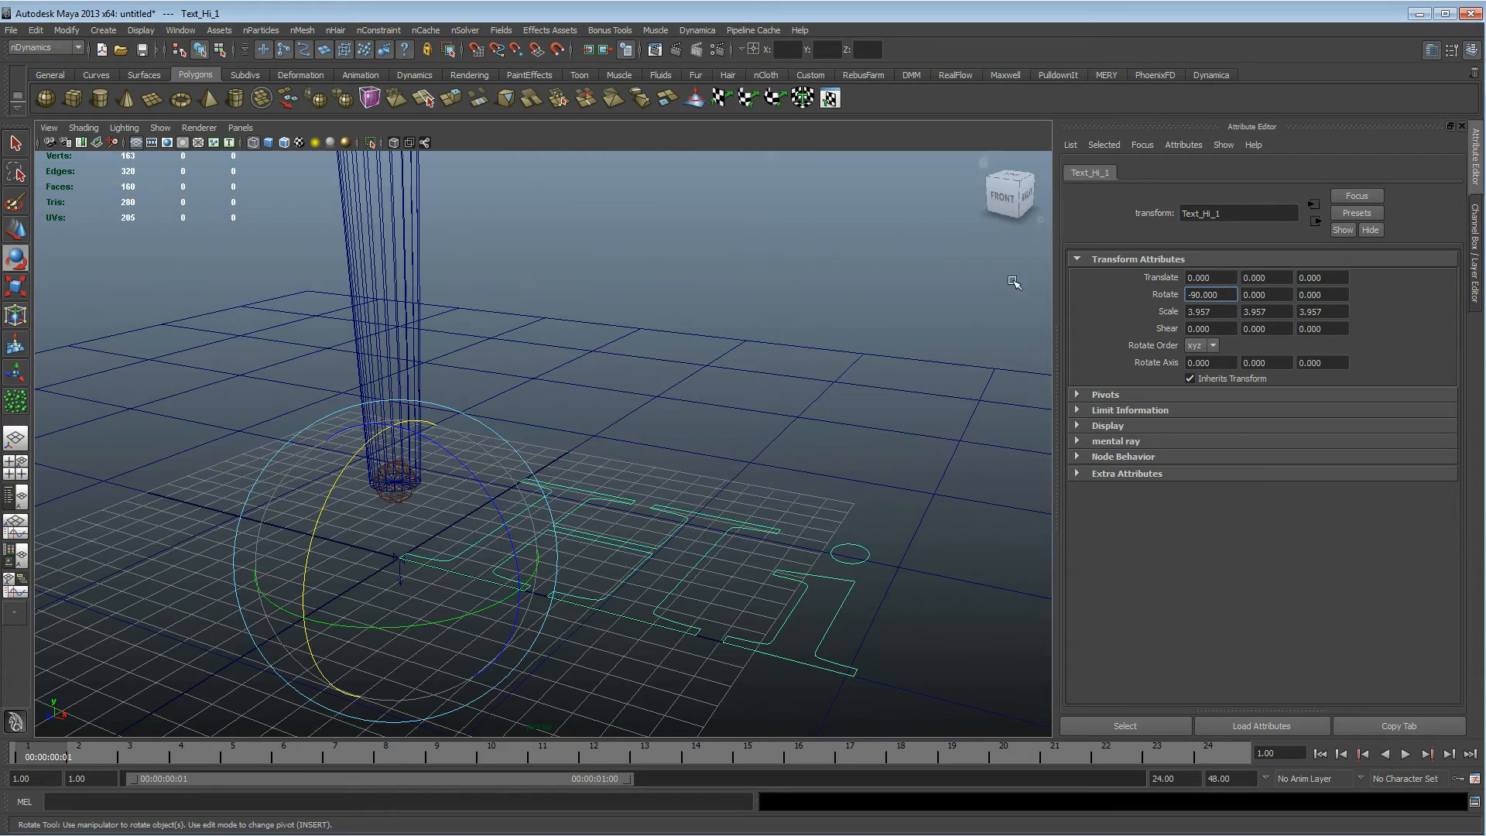
Deselect the text and extend the animation end time to frame 150
{"action": "key", "text": "w"}
{"action": "left_click_drag", "start_coordinate": [656, 490], "coordinate": [464, 524], "text": "alt"}
{"action": "middle_click_drag", "start_coordinate": [464, 524], "coordinate": [594, 447], "text": "alt"}
{"action": "left_click_drag", "start_coordinate": [485, 447], "coordinate": [611, 435]}
{"action": "right_click_drag", "start_coordinate": [611, 435], "coordinate": [939, 441], "text": "alt"}
{"action": "middle_click_drag", "start_coordinate": [550, 375], "coordinate": [554, 481], "text": "alt"}
{"action": "left_click_drag", "start_coordinate": [554, 481], "coordinate": [494, 318], "text": "alt"}
{"action": "left_click", "coordinate": [407, 245]}
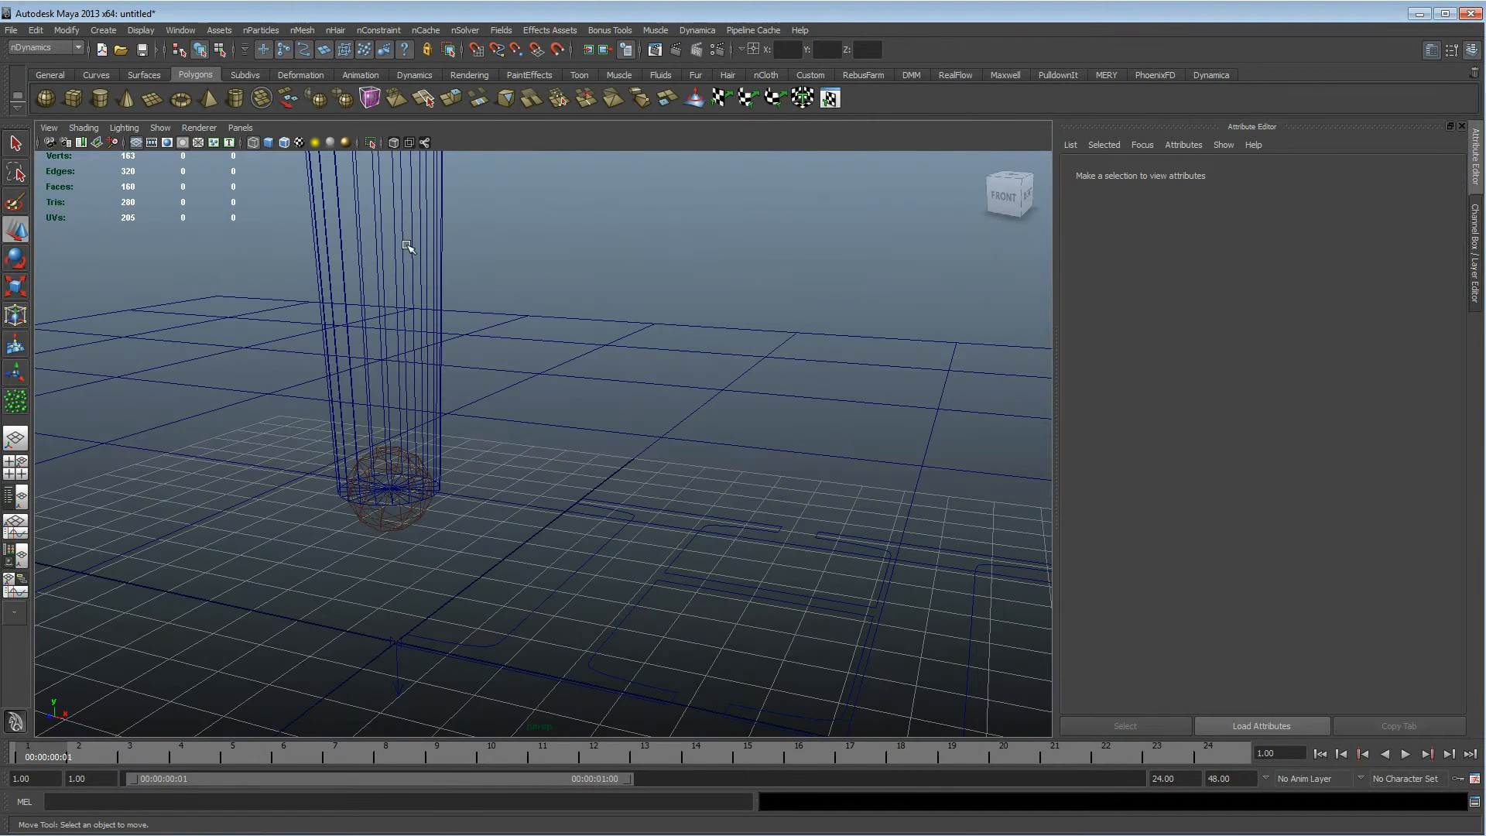
{"action": "double_click", "coordinate": [1177, 785]}
{"action": "type", "text": "150"}
{"action": "key", "text": "Return"}
Select the cylinder and key its translation at frame 1
{"action": "right_click_drag", "start_coordinate": [472, 578], "coordinate": [519, 574], "text": "alt"}
{"action": "right_click_drag", "start_coordinate": [721, 405], "coordinate": [511, 256], "text": "alt"}
{"action": "left_click", "coordinate": [475, 256]}
{"action": "left_click_drag", "start_coordinate": [586, 341], "coordinate": [511, 310], "text": "alt"}
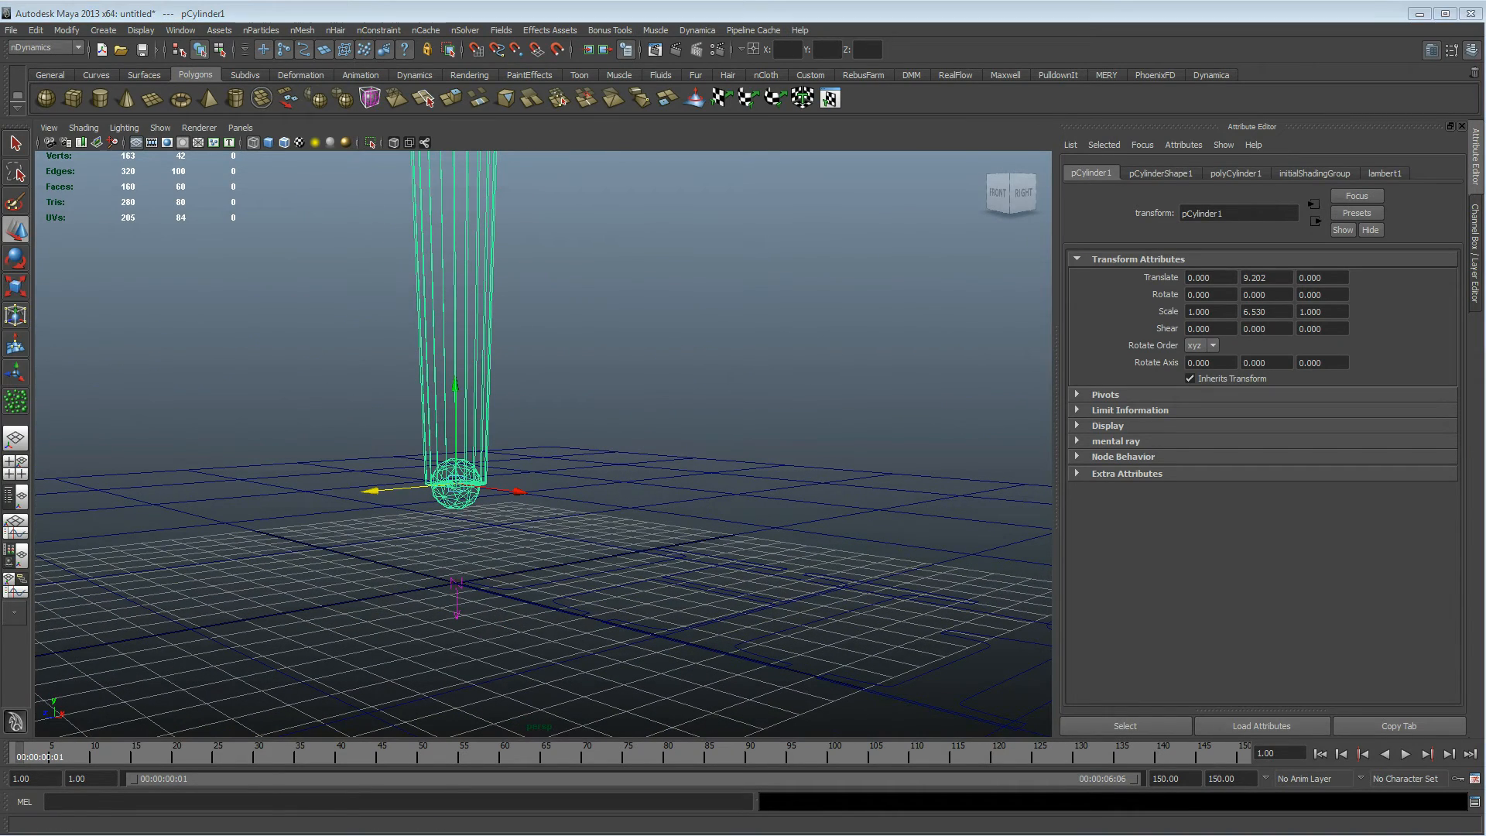
{"action": "left_click_drag", "start_coordinate": [573, 422], "coordinate": [441, 514], "text": "alt"}
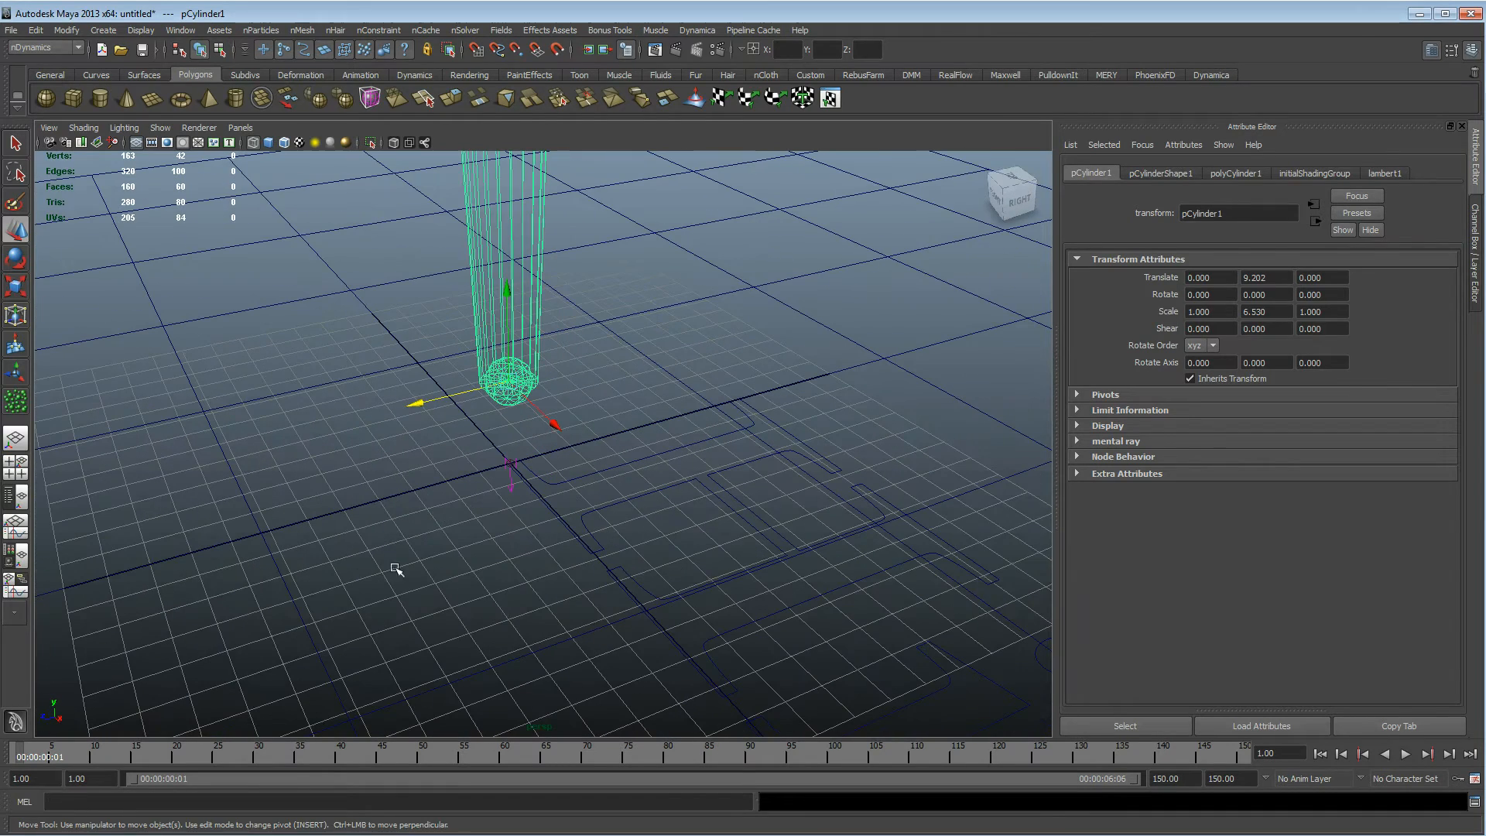
{"action": "key", "text": "shift+w"}
Try lowering the cylinder at frame 10, undo the move and return to frame 1
{"action": "left_click_drag", "start_coordinate": [27, 759], "coordinate": [90, 754]}
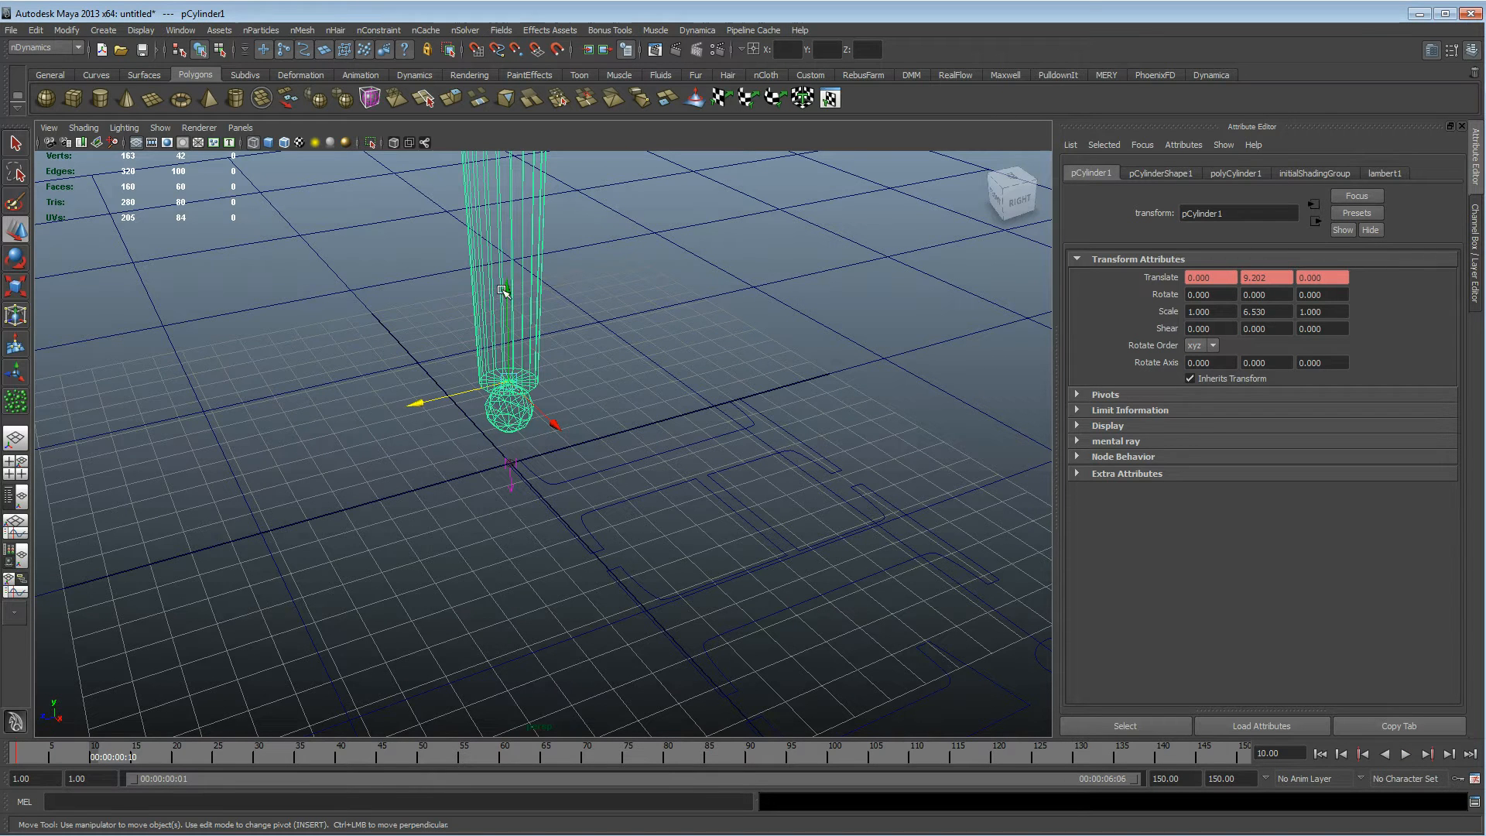
{"action": "left_click_drag", "start_coordinate": [508, 289], "coordinate": [511, 352]}
{"action": "key", "text": "ctrl+z"}
{"action": "left_click_drag", "start_coordinate": [488, 453], "coordinate": [490, 421], "text": "alt"}
{"action": "right_click_drag", "start_coordinate": [491, 421], "coordinate": [740, 461], "text": "alt"}
{"action": "middle_click_drag", "start_coordinate": [456, 493], "coordinate": [503, 382], "text": "alt"}
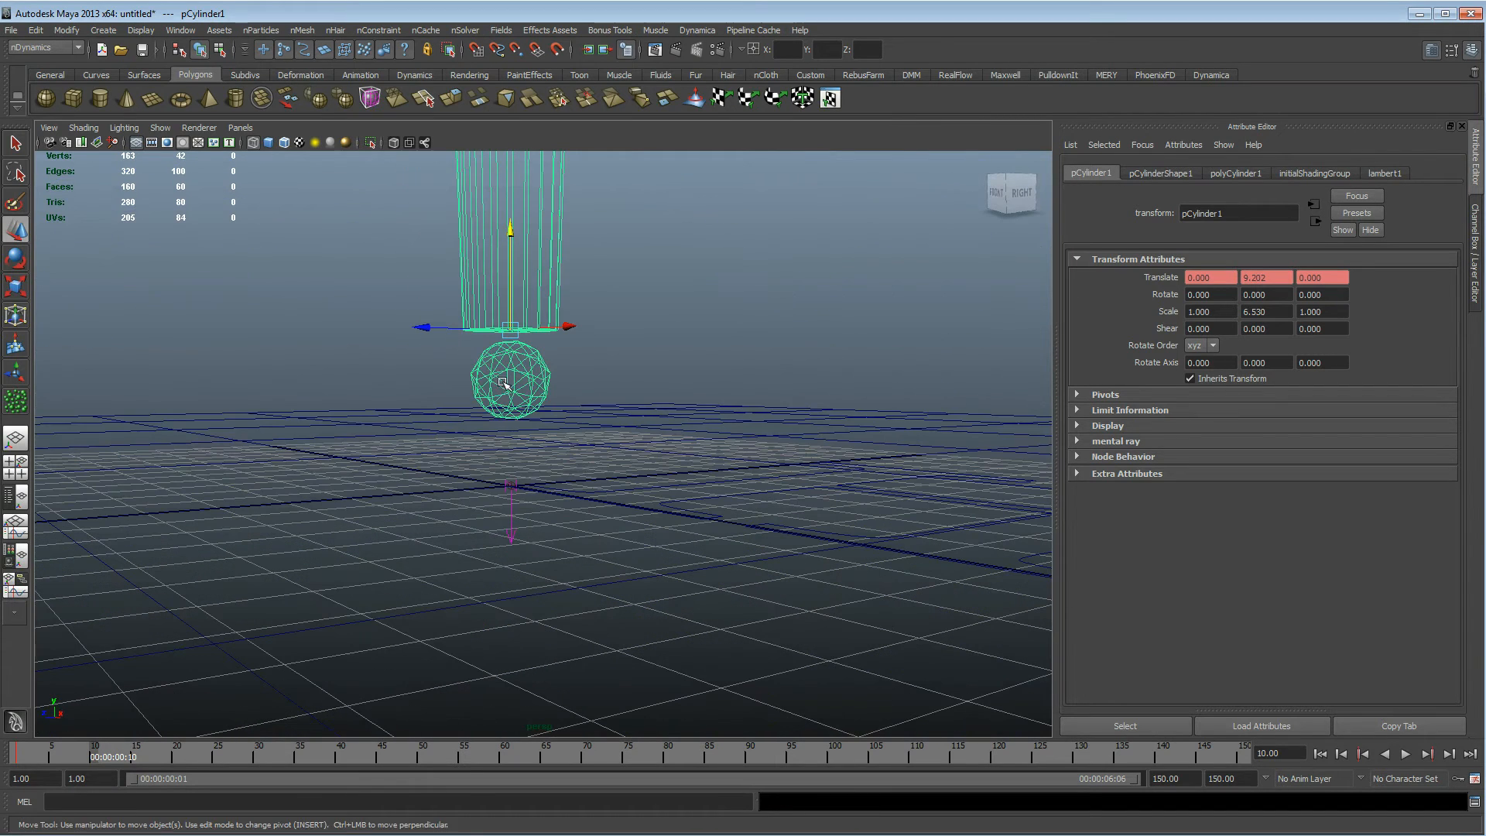
{"action": "left_click", "coordinate": [1319, 753]}
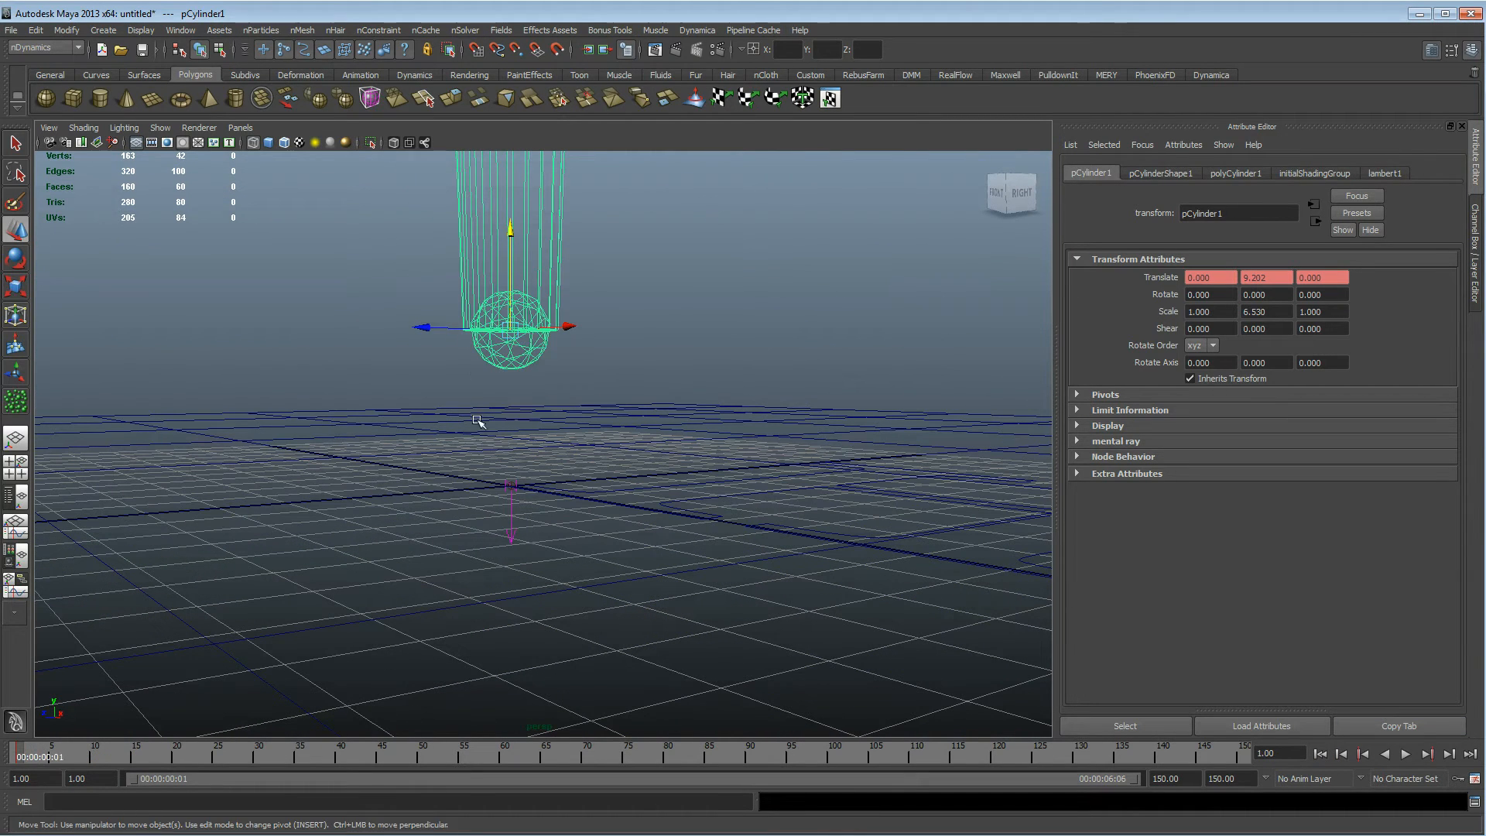
Make the ballpoint particle ignore solver gravity in its dynamic properties
{"action": "left_click", "coordinate": [547, 363]}
{"action": "left_click", "coordinate": [1134, 175]}
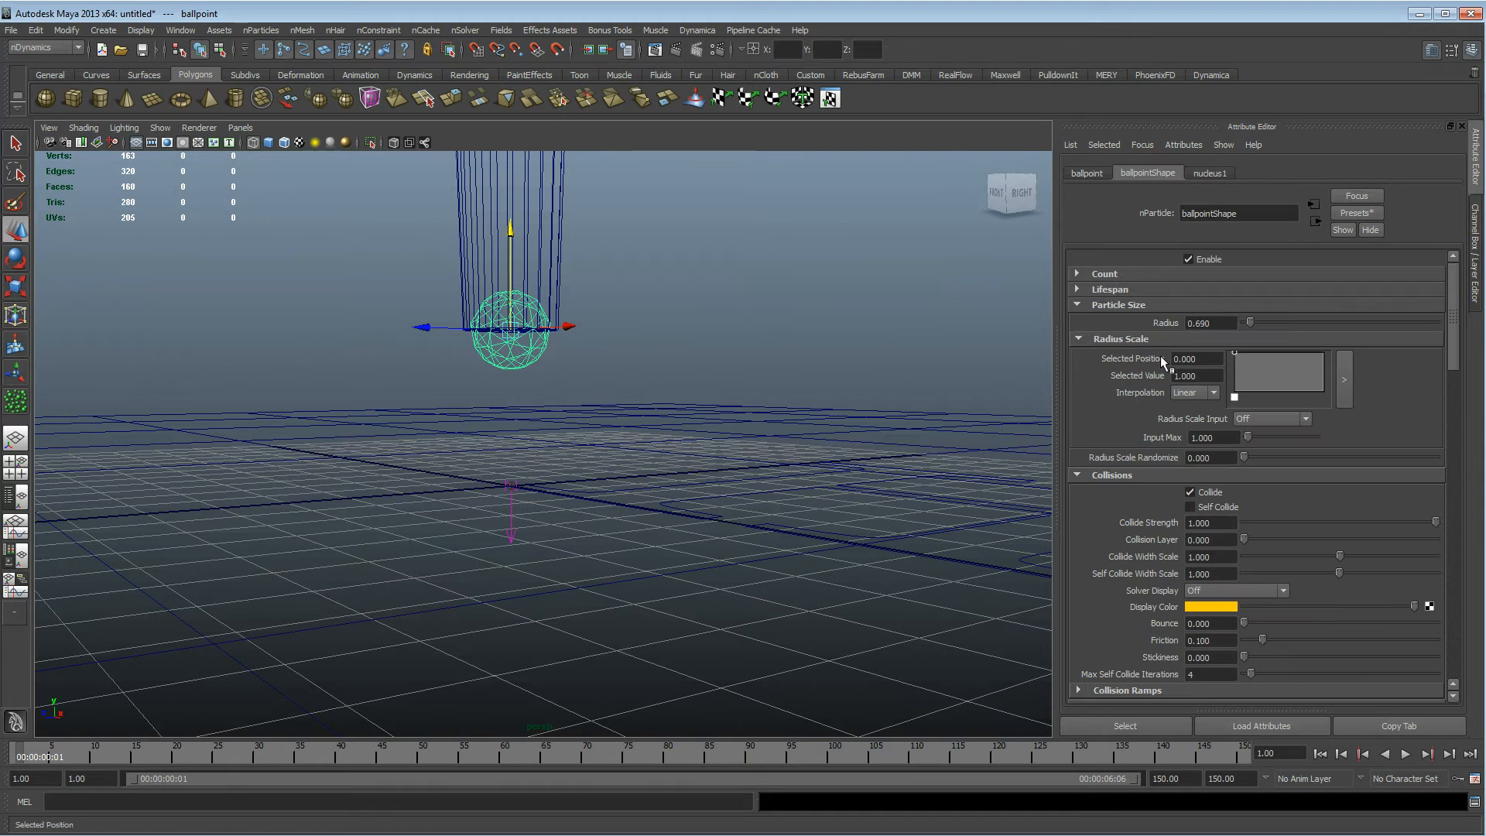
{"action": "scroll", "coordinate": [1129, 527], "scroll_direction": "down", "scroll_amount": 3}
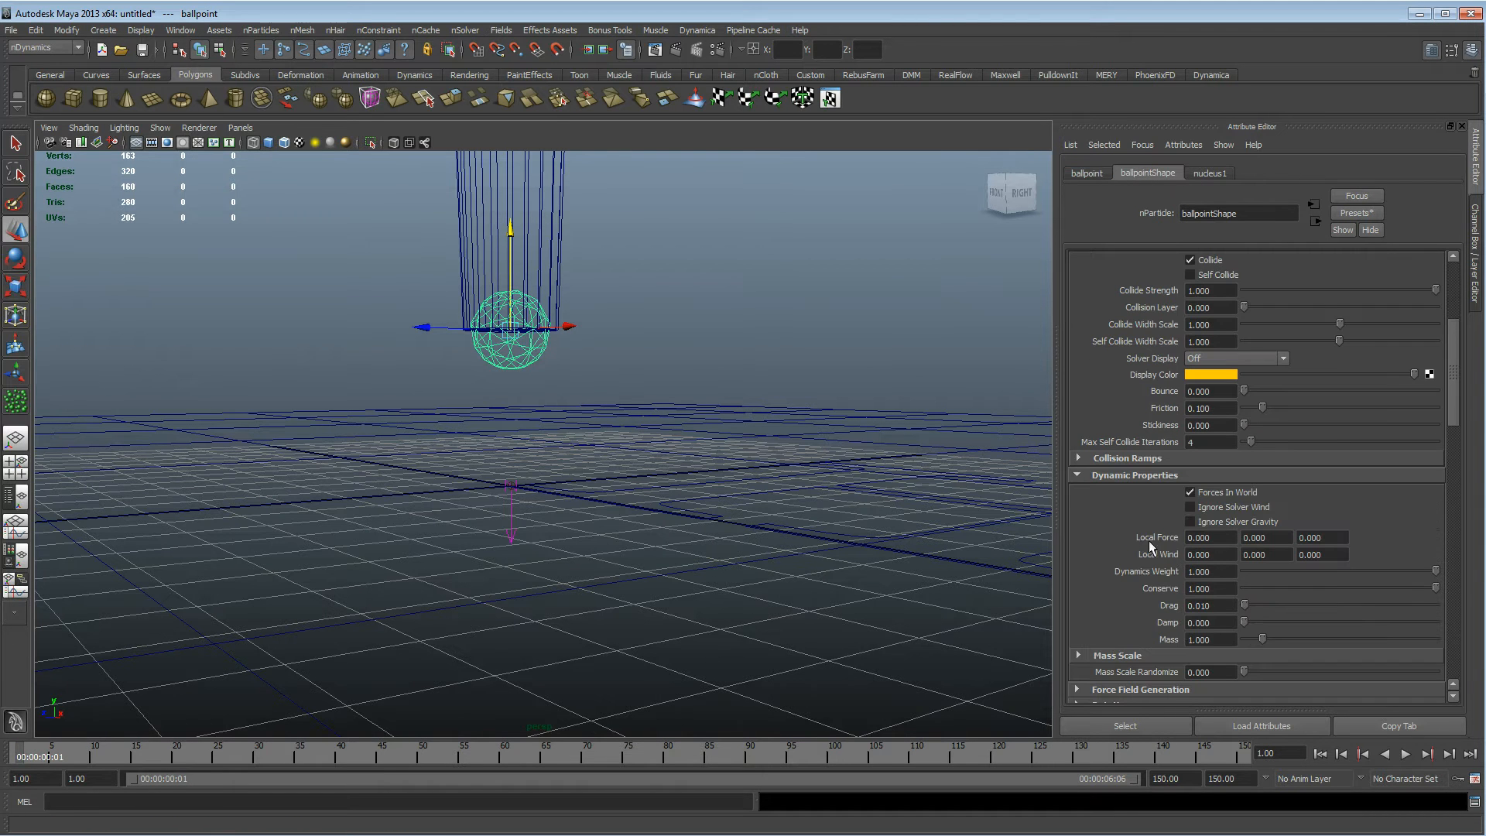
{"action": "left_click", "coordinate": [1223, 522]}
{"action": "middle_click_drag", "start_coordinate": [392, 472], "coordinate": [429, 494], "text": "alt"}
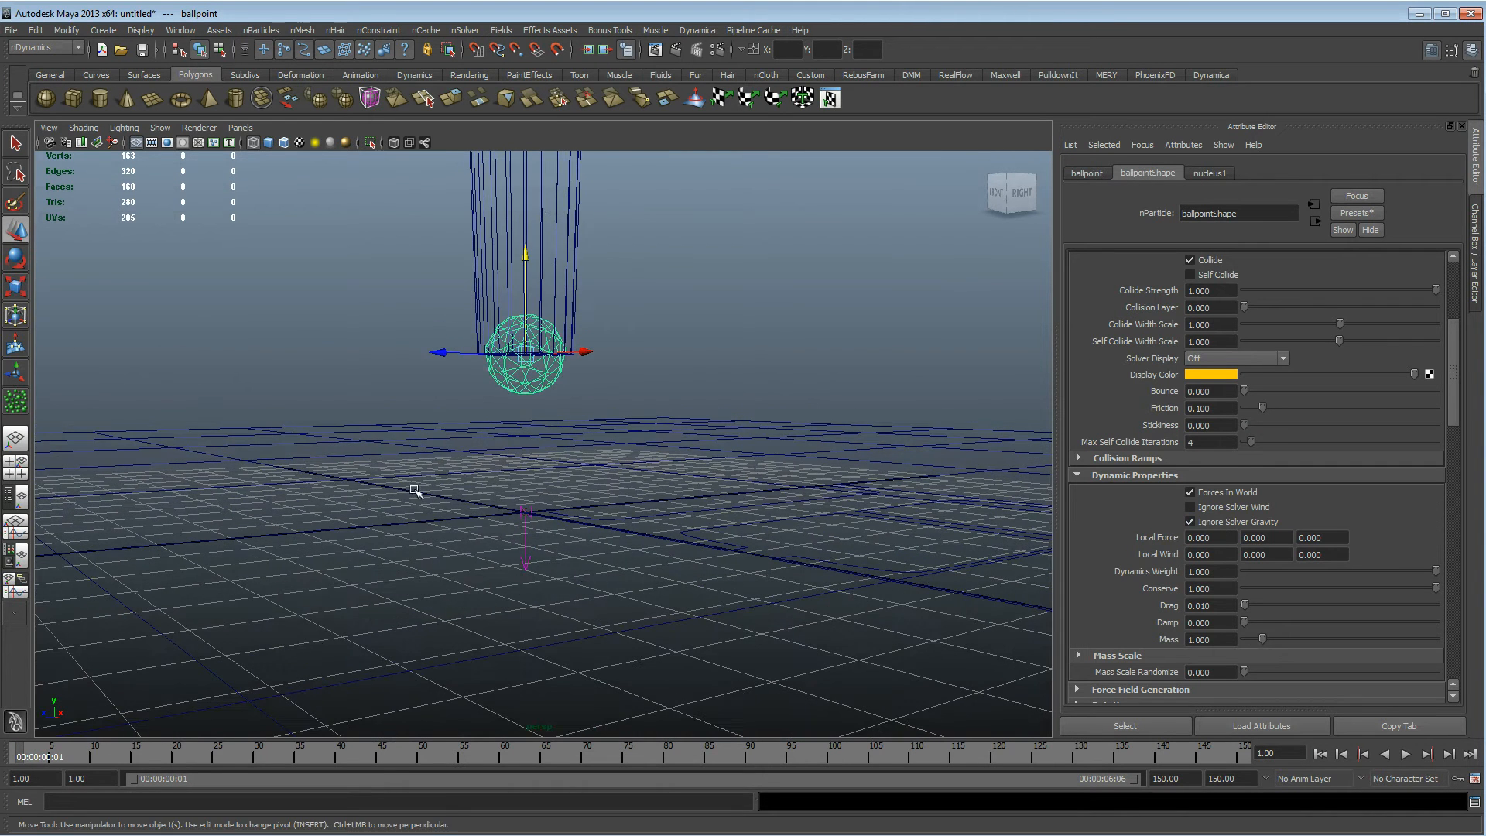
At frame 10, lower the cylinder so the ballpoint reaches the ground plane
{"action": "left_click", "coordinate": [577, 369]}
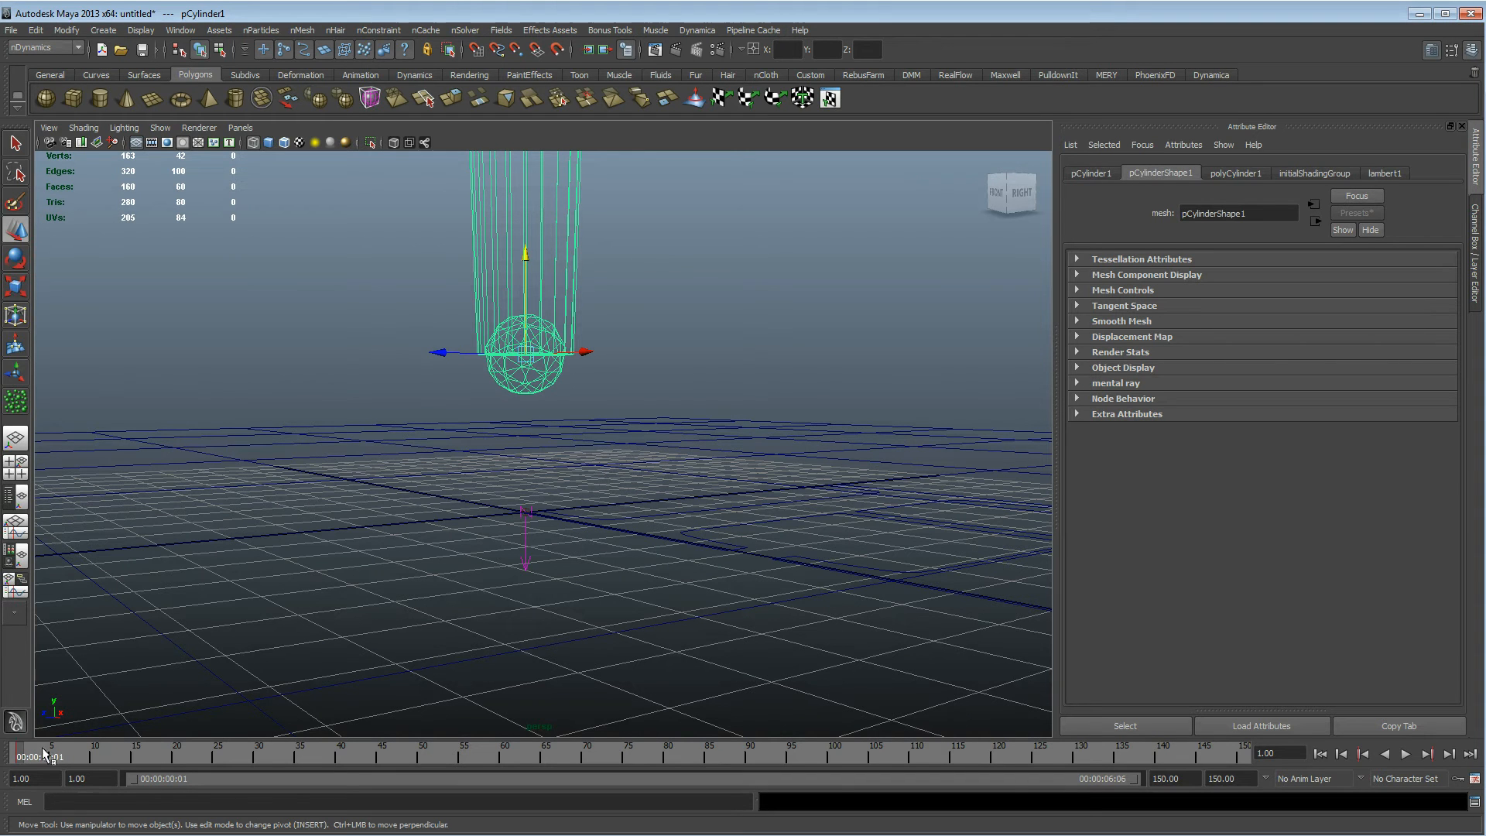
{"action": "left_click_drag", "start_coordinate": [31, 765], "coordinate": [92, 764]}
{"action": "left_click_drag", "start_coordinate": [528, 253], "coordinate": [529, 387]}
{"action": "left_click_drag", "start_coordinate": [598, 419], "coordinate": [572, 422], "text": "alt"}
{"action": "right_click_drag", "start_coordinate": [572, 421], "coordinate": [716, 462], "text": "alt"}
{"action": "middle_click_drag", "start_coordinate": [716, 463], "coordinate": [670, 399], "text": "alt"}
{"action": "left_click_drag", "start_coordinate": [556, 353], "coordinate": [557, 344]}
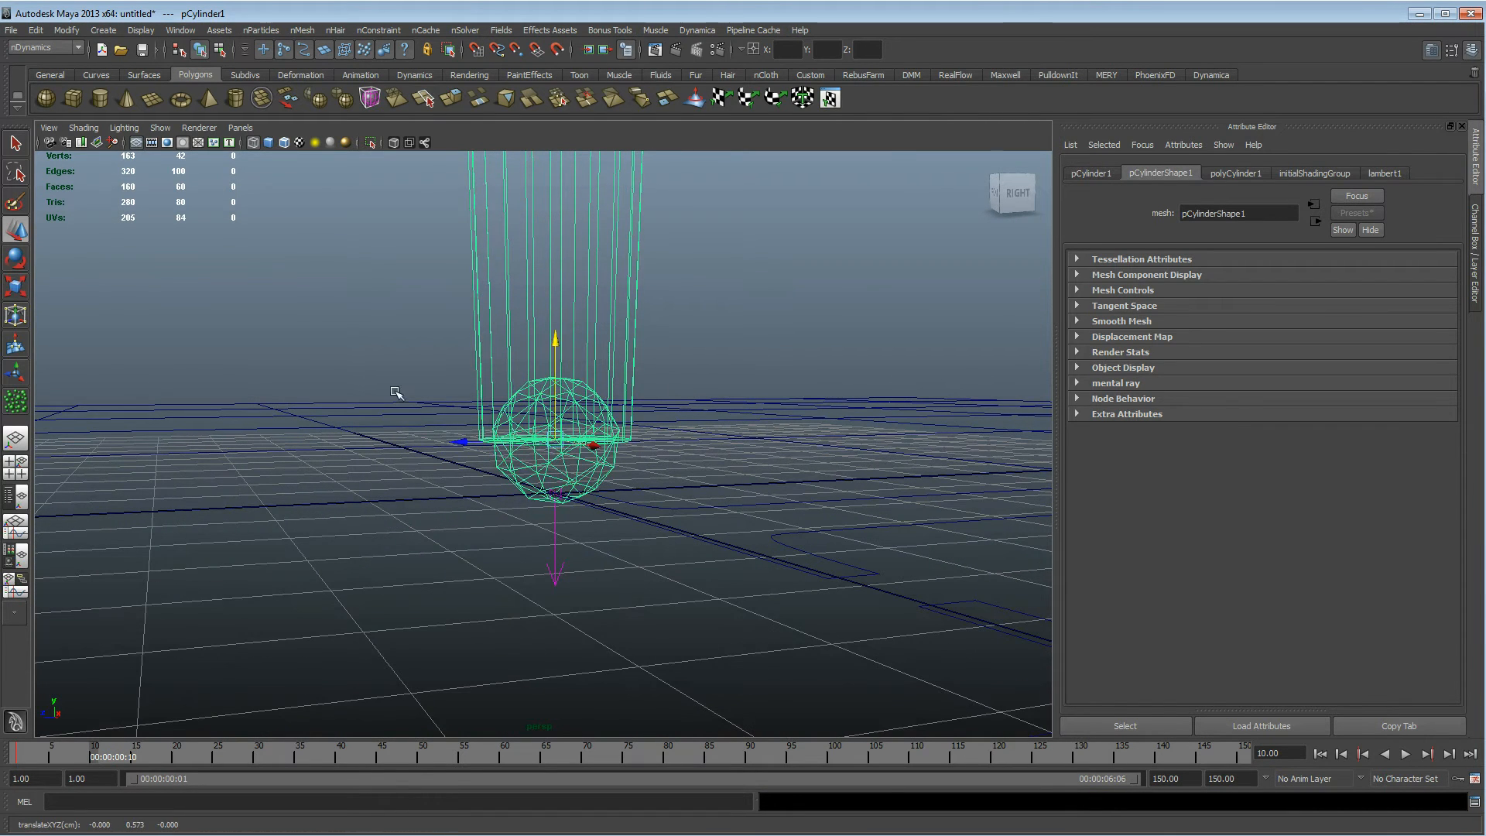
Select the ground plane in shaded view and set its solver display to Collision Thickness
{"action": "left_click", "coordinate": [312, 415]}
{"action": "key", "text": "5"}
{"action": "left_click_drag", "start_coordinate": [315, 418], "coordinate": [356, 454], "text": "alt"}
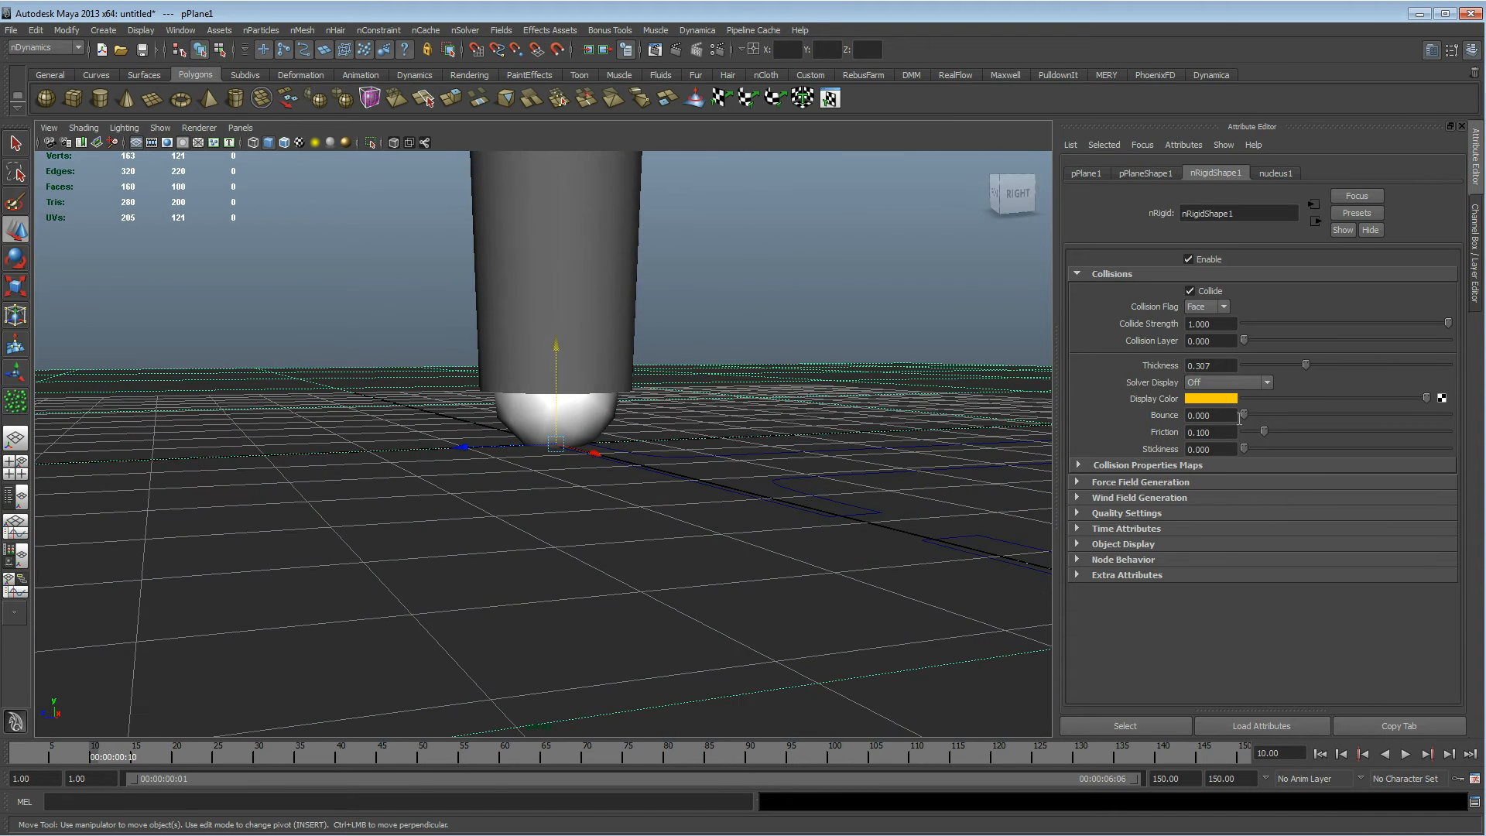
{"action": "left_click", "coordinate": [1240, 381]}
{"action": "left_click", "coordinate": [1224, 406]}
Reduce the ground plane's collision thickness to 0.047
{"action": "middle_click_drag", "start_coordinate": [469, 329], "coordinate": [503, 275], "text": "alt"}
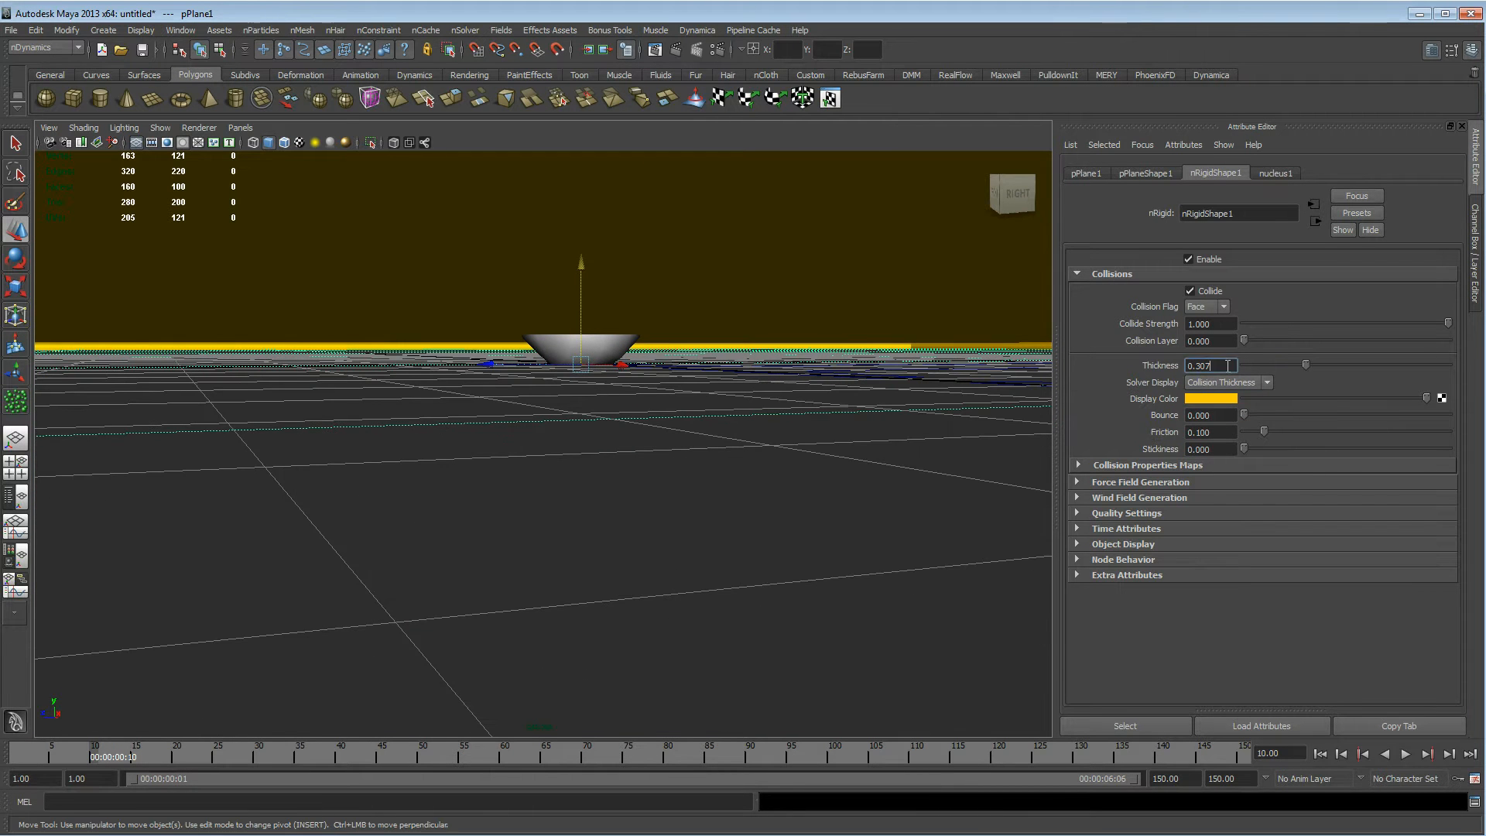
{"action": "left_click_drag", "start_coordinate": [1228, 366], "coordinate": [1206, 372], "text": "ctrl"}
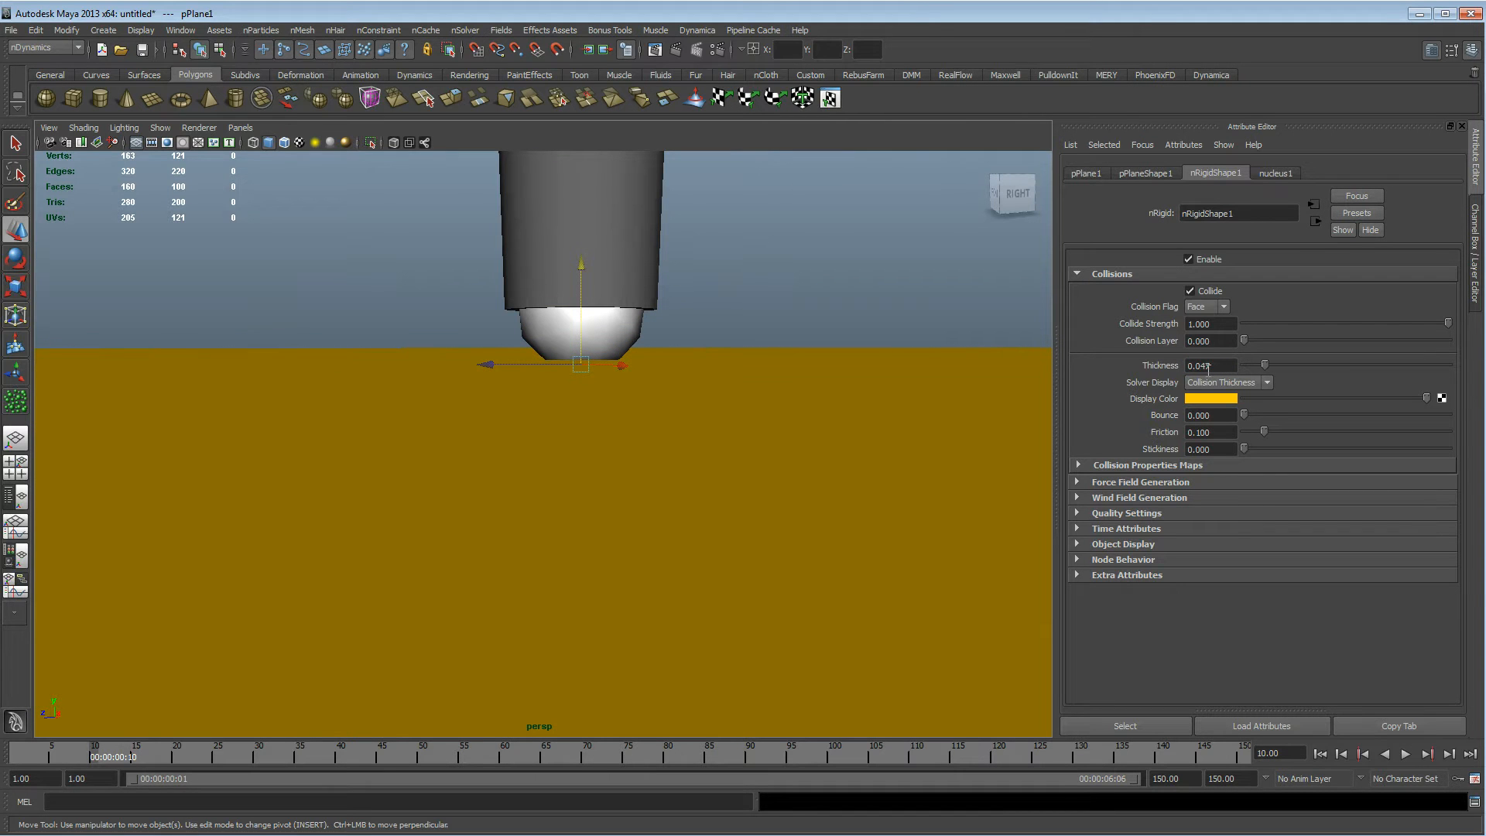
{"action": "middle_click_drag", "start_coordinate": [690, 337], "coordinate": [690, 378], "text": "alt"}
{"action": "middle_click_drag", "start_coordinate": [624, 435], "coordinate": [613, 484], "text": "alt"}
{"action": "right_click_drag", "start_coordinate": [613, 484], "coordinate": [647, 485], "text": "alt"}
{"action": "left_click_drag", "start_coordinate": [644, 471], "coordinate": [620, 424], "text": "alt"}
{"action": "middle_click_drag", "start_coordinate": [616, 422], "coordinate": [614, 480], "text": "alt"}
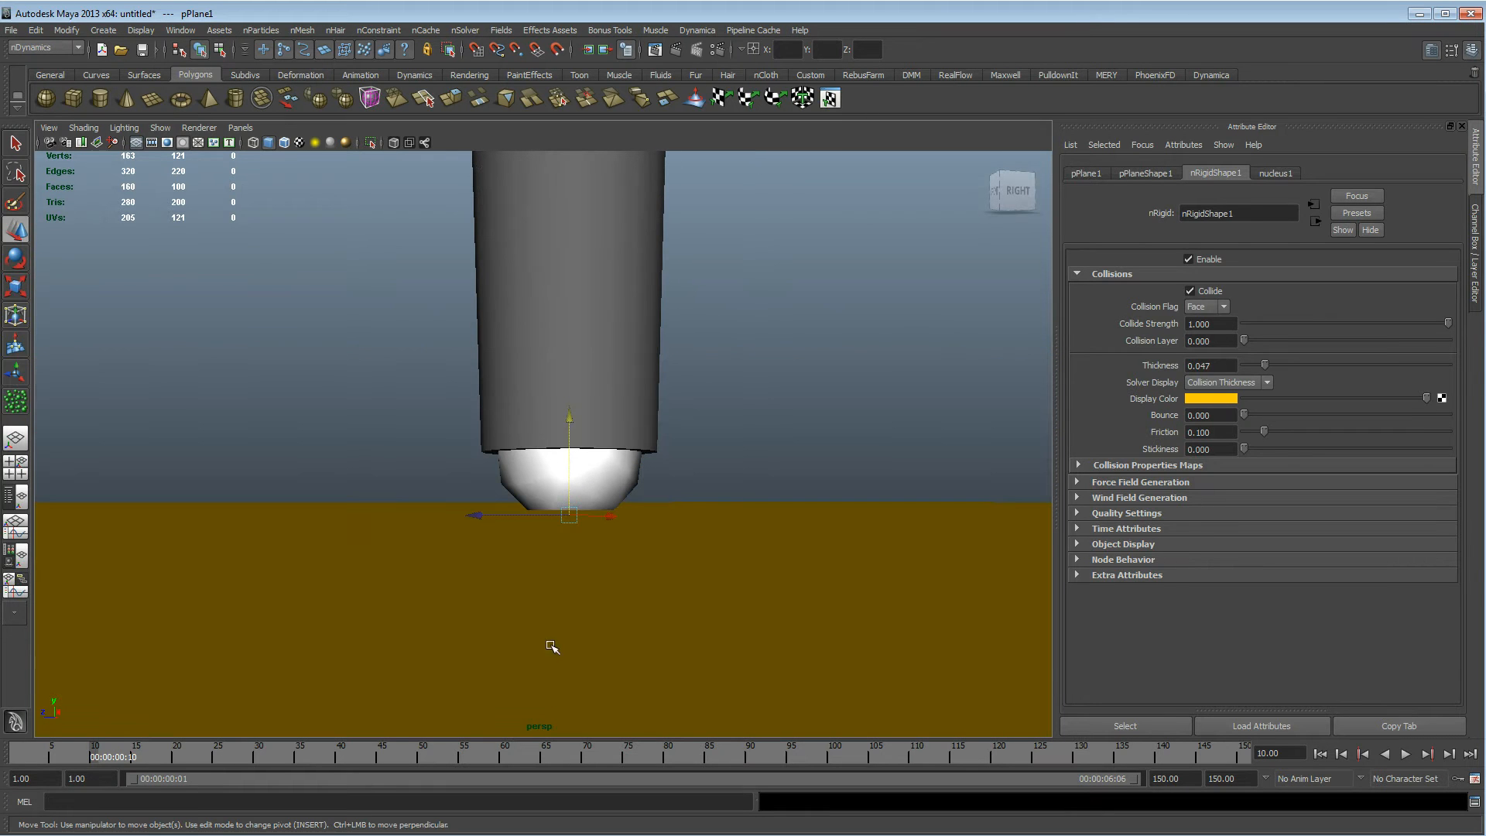
Raise the cylinder slightly so the ballpoint sits higher on the ground's collision surface
{"action": "middle_click_drag", "start_coordinate": [688, 540], "coordinate": [714, 559], "text": "alt"}
{"action": "left_click_drag", "start_coordinate": [713, 559], "coordinate": [671, 592], "text": "alt"}
{"action": "right_click_drag", "start_coordinate": [671, 592], "coordinate": [611, 567], "text": "alt"}
{"action": "middle_click_drag", "start_coordinate": [610, 566], "coordinate": [605, 581], "text": "alt"}
{"action": "left_click", "coordinate": [666, 441]}
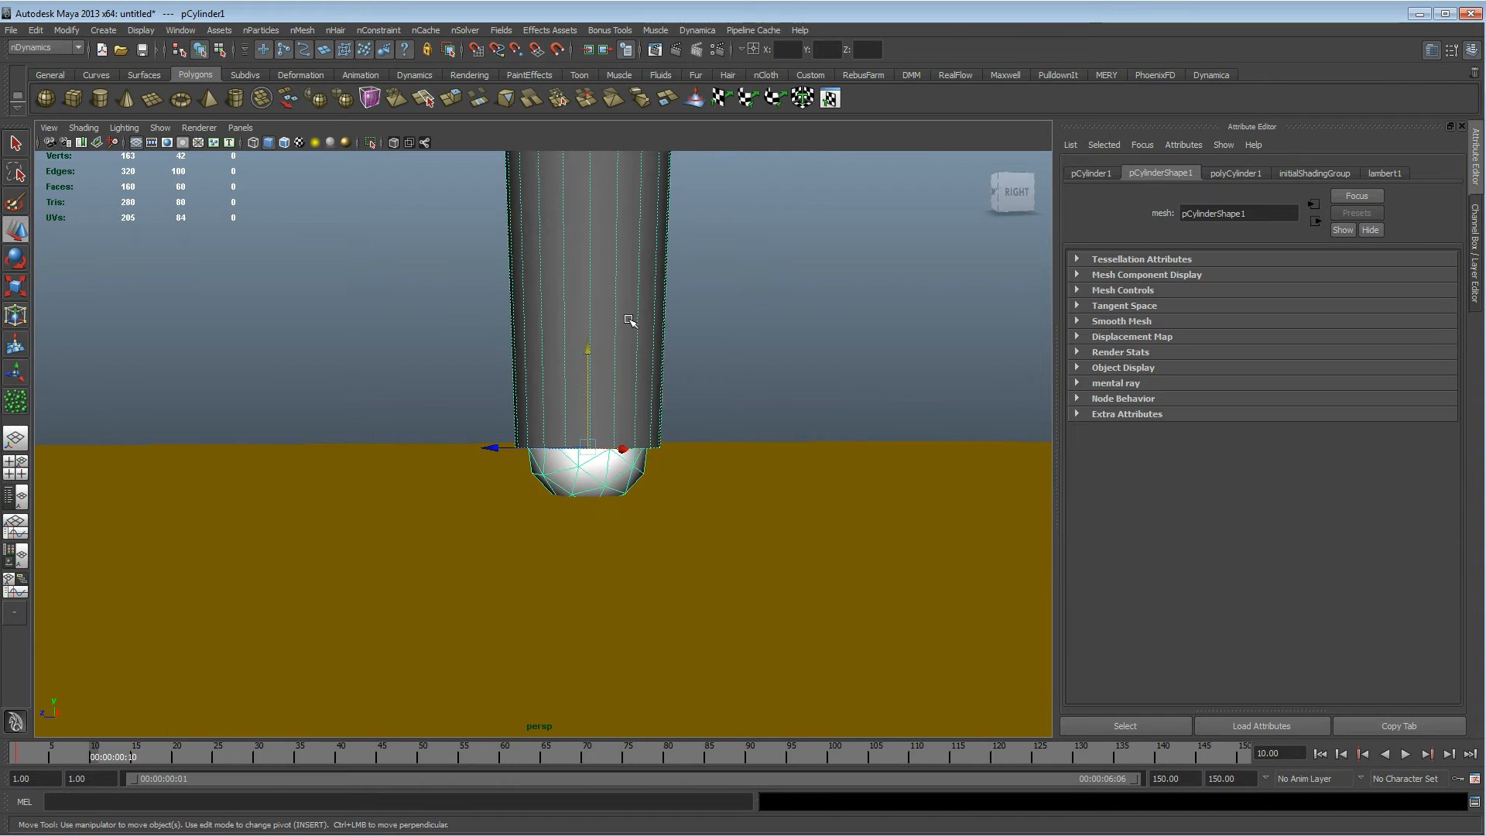
{"action": "left_click_drag", "start_coordinate": [596, 350], "coordinate": [591, 348]}
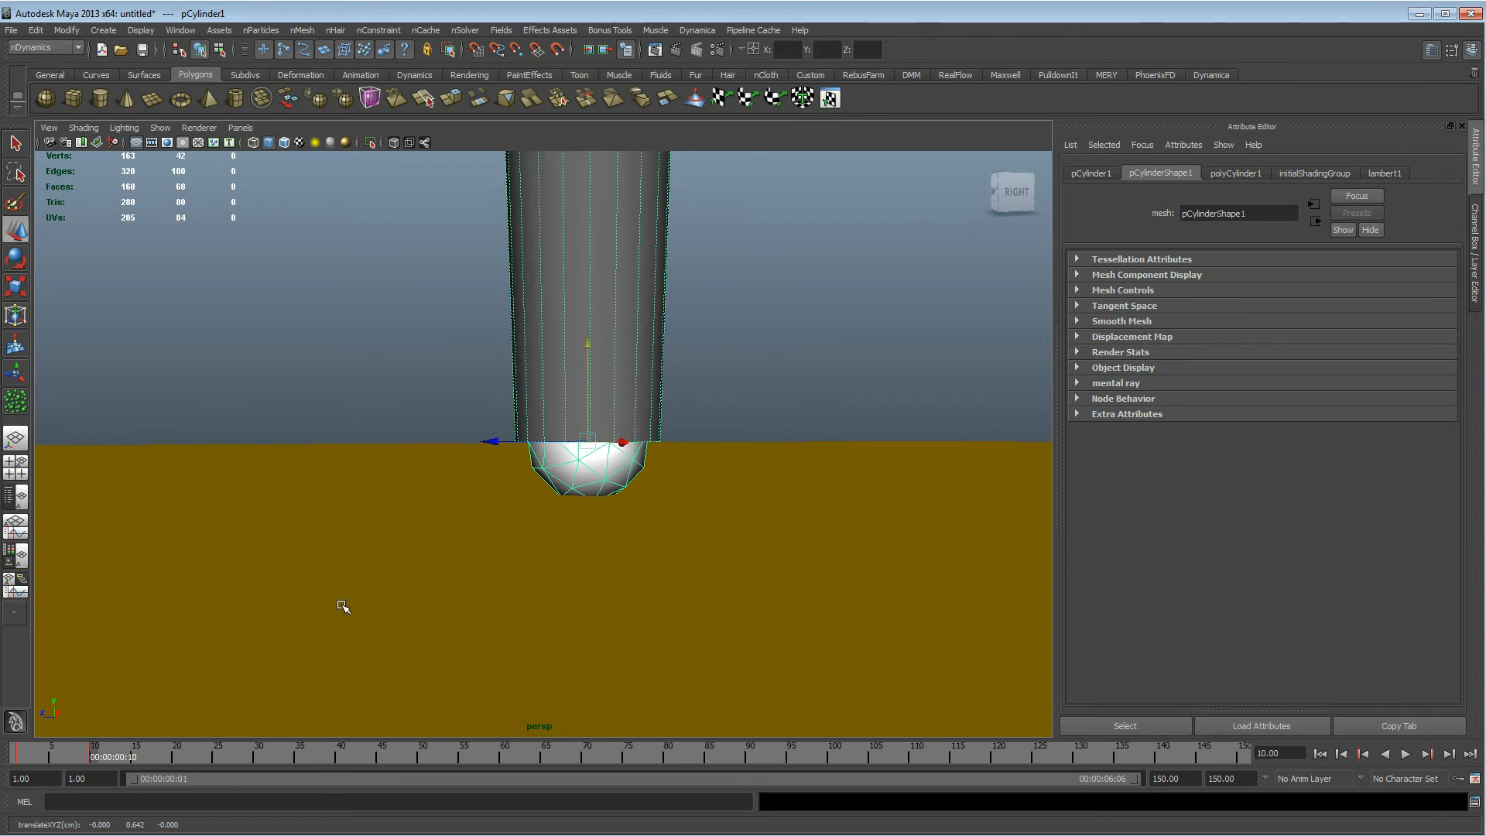
Fine-tune the cylinder's height to a Y translation of about 7.172, with the ballpoint resting on the ground
{"action": "left_click_drag", "start_coordinate": [805, 538], "coordinate": [827, 575], "text": "alt"}
{"action": "right_click_drag", "start_coordinate": [827, 575], "coordinate": [641, 449], "text": "alt"}
{"action": "middle_click_drag", "start_coordinate": [640, 442], "coordinate": [586, 502], "text": "alt"}
{"action": "left_click_drag", "start_coordinate": [586, 501], "coordinate": [700, 536], "text": "alt"}
{"action": "right_click_drag", "start_coordinate": [700, 535], "coordinate": [825, 459], "text": "alt"}
{"action": "middle_click_drag", "start_coordinate": [554, 544], "coordinate": [733, 464], "text": "alt"}
{"action": "right_click_drag", "start_coordinate": [733, 465], "coordinate": [797, 457], "text": "alt"}
{"action": "middle_click_drag", "start_coordinate": [683, 547], "coordinate": [592, 549], "text": "alt"}
{"action": "left_click", "coordinate": [697, 303]}
{"action": "left_click_drag", "start_coordinate": [589, 362], "coordinate": [590, 365]}
{"action": "left_click_drag", "start_coordinate": [615, 418], "coordinate": [634, 441], "text": "alt"}
{"action": "left_click", "coordinate": [388, 328]}
{"action": "left_click_drag", "start_coordinate": [298, 638], "coordinate": [363, 639], "text": "alt"}
Animate the cylinder along the H's foot, moving it to X 4.401 at frame 18 and back to X 2.351 at a following frame
{"action": "left_click_drag", "start_coordinate": [100, 754], "coordinate": [161, 756]}
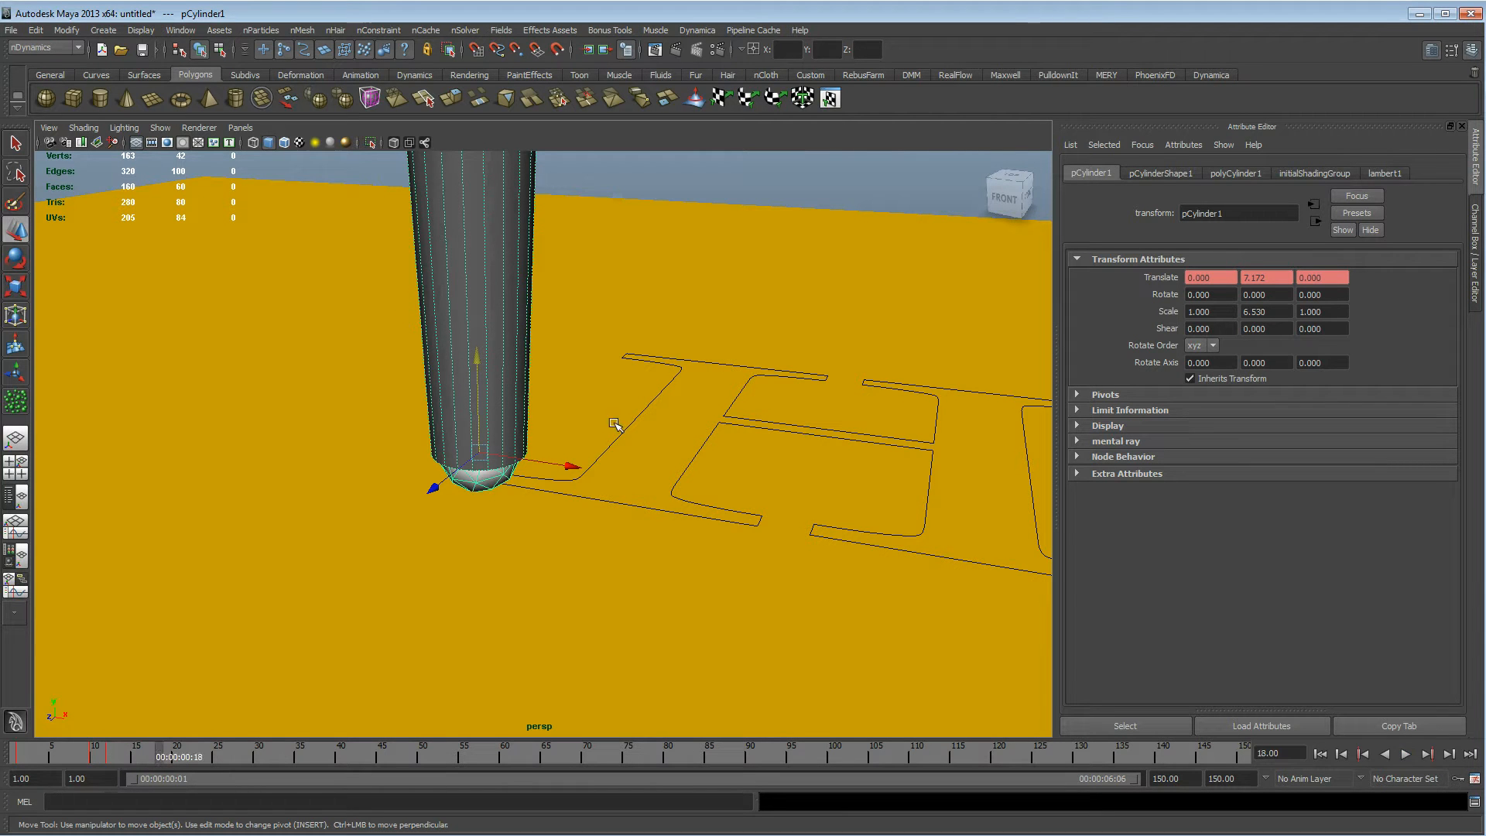
{"action": "left_click_drag", "start_coordinate": [568, 467], "coordinate": [825, 534]}
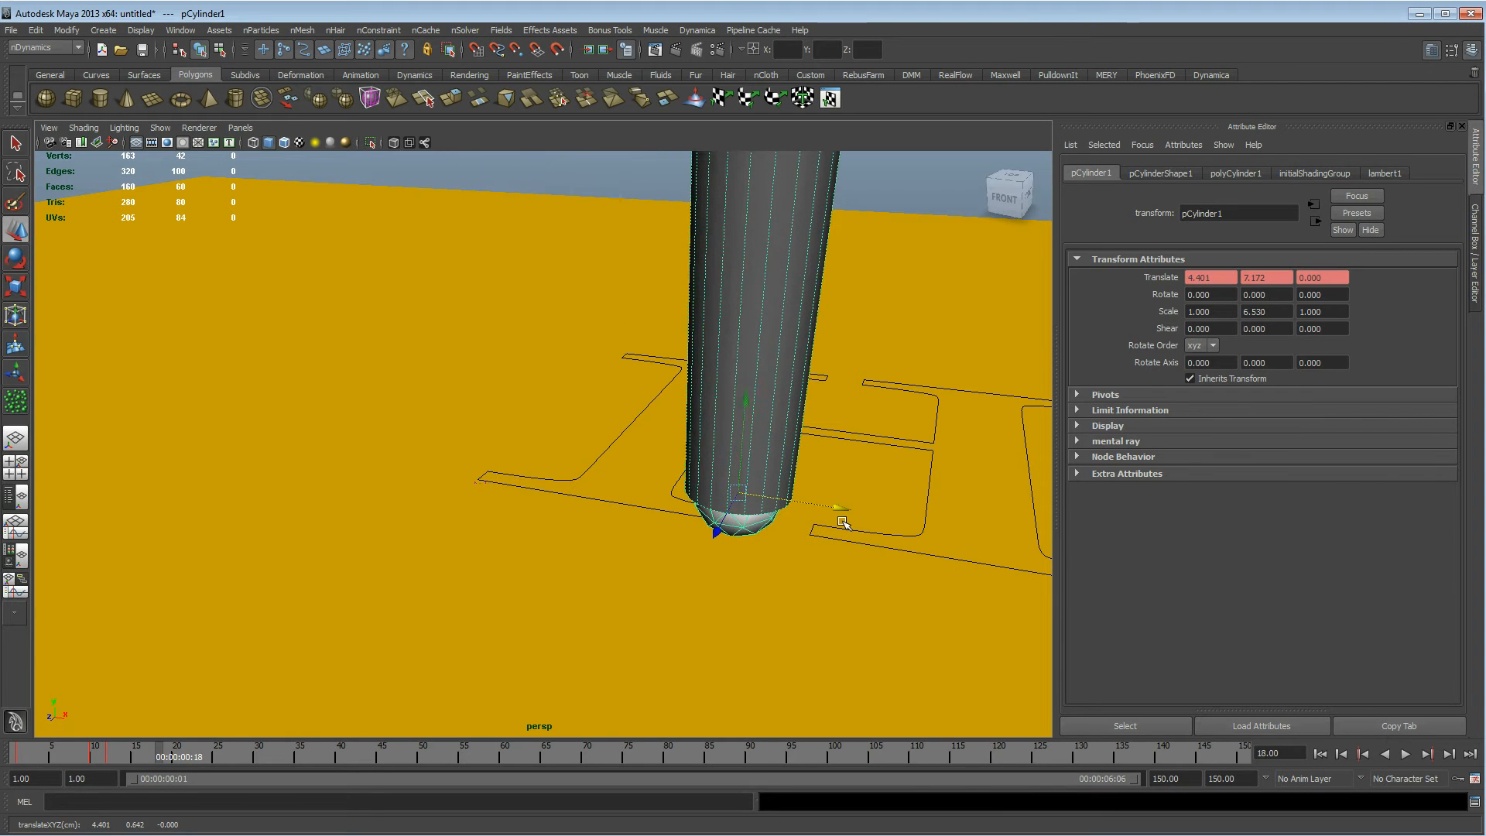
{"action": "key", "text": "alt+v"}
{"action": "key", "text": "alt+v"}
{"action": "left_click_drag", "start_coordinate": [849, 505], "coordinate": [704, 489]}
{"action": "key", "text": "alt+v"}
At frame 32, move the cylinder along the H's stem to Z -7.668, and advance to frame 41
{"action": "left_click_drag", "start_coordinate": [226, 759], "coordinate": [259, 758]}
{"action": "left_click_drag", "start_coordinate": [394, 666], "coordinate": [259, 706], "text": "alt"}
{"action": "left_click_drag", "start_coordinate": [271, 757], "coordinate": [294, 756]}
{"action": "left_click_drag", "start_coordinate": [425, 512], "coordinate": [862, 462]}
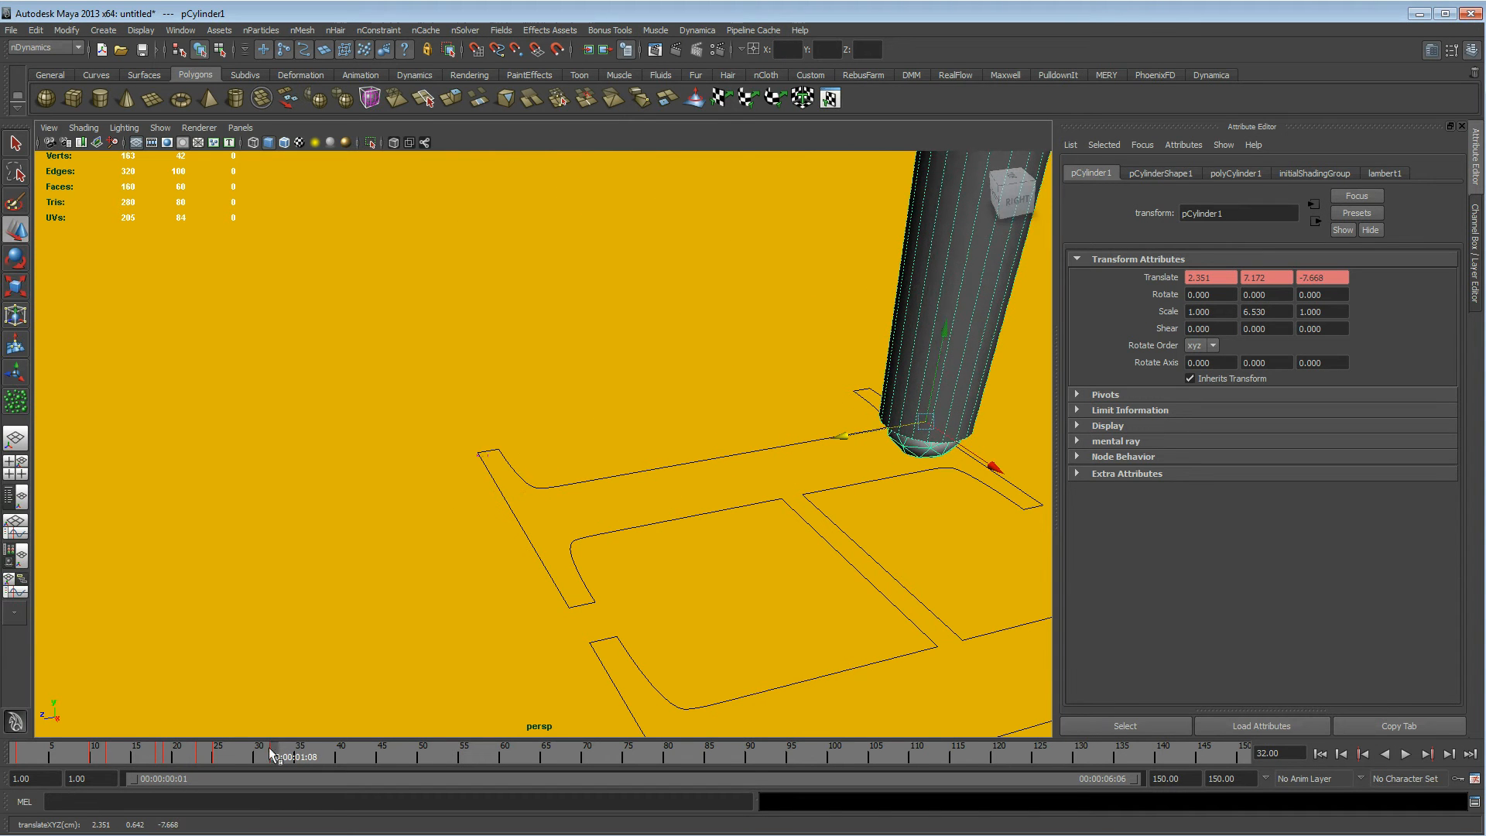
{"action": "key", "text": "alt+v"}
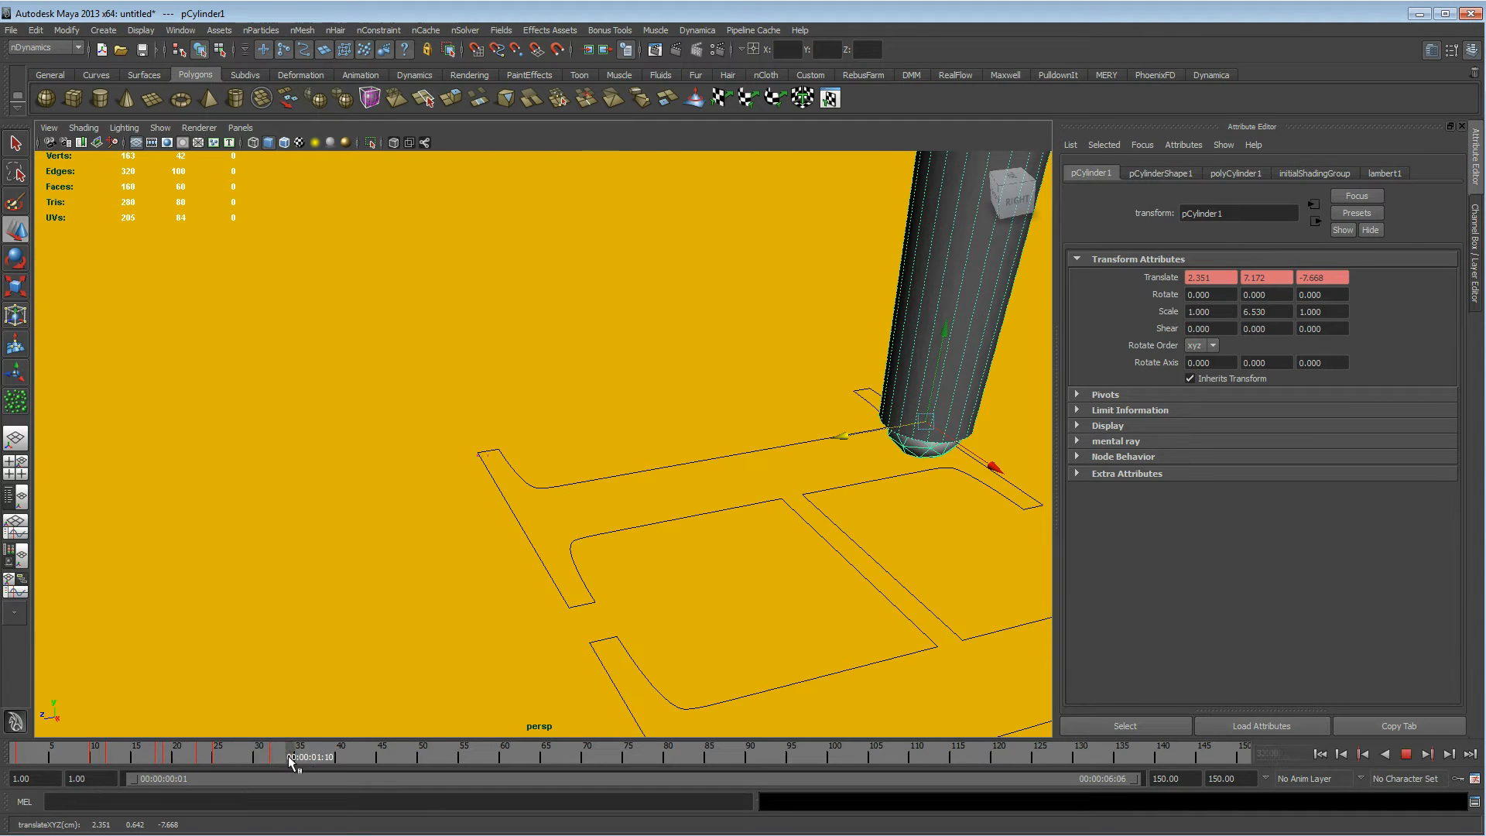
{"action": "key", "text": "alt+v"}
{"action": "left_click_drag", "start_coordinate": [328, 753], "coordinate": [346, 751]}
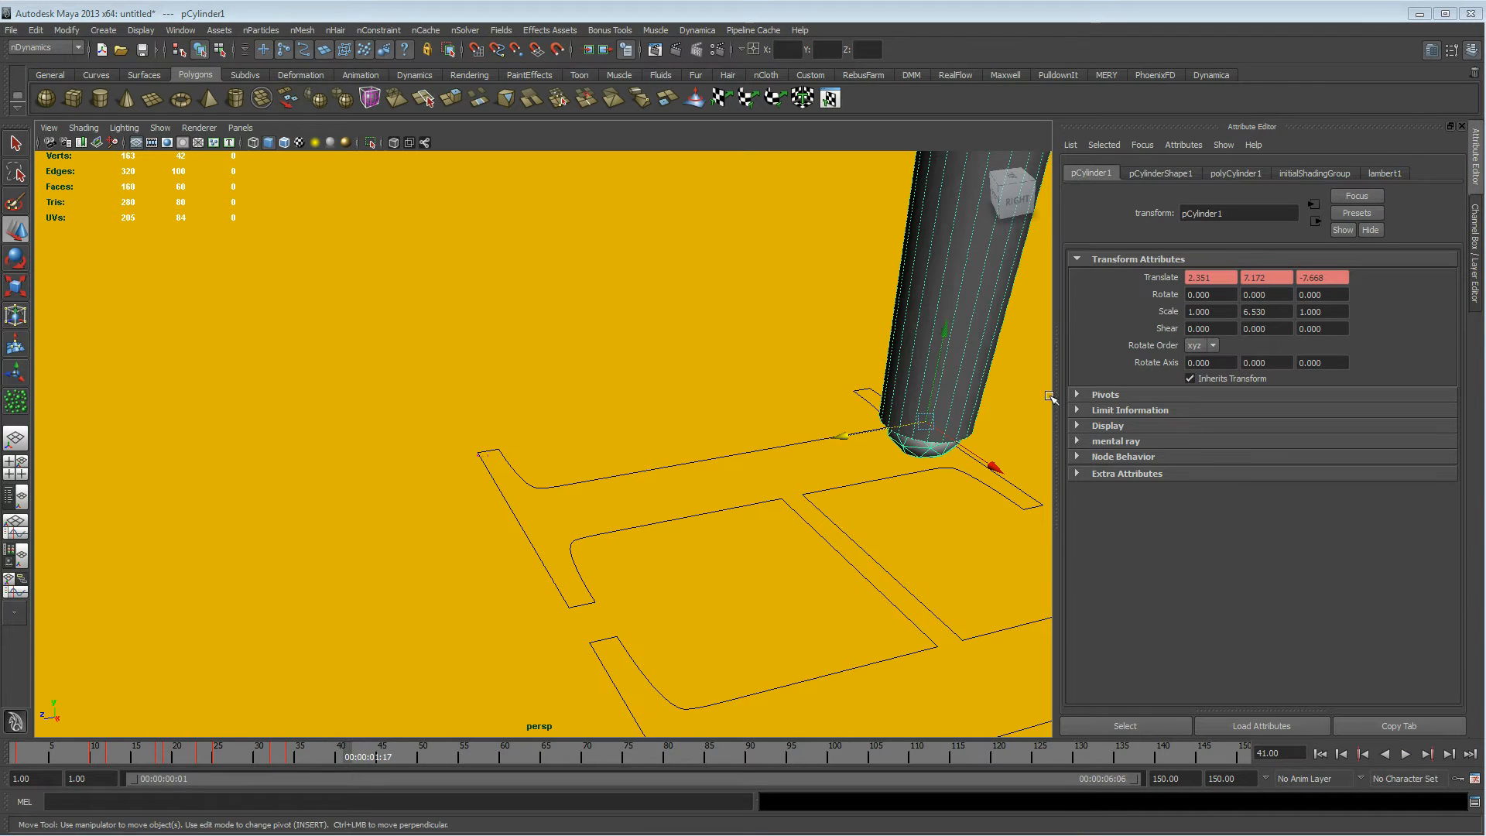
Animate the cylinder across the H's far serif, moving it to X 0.215 at frame 41 and X 4.756 at frame 52
{"action": "left_click_drag", "start_coordinate": [992, 470], "coordinate": [861, 453]}
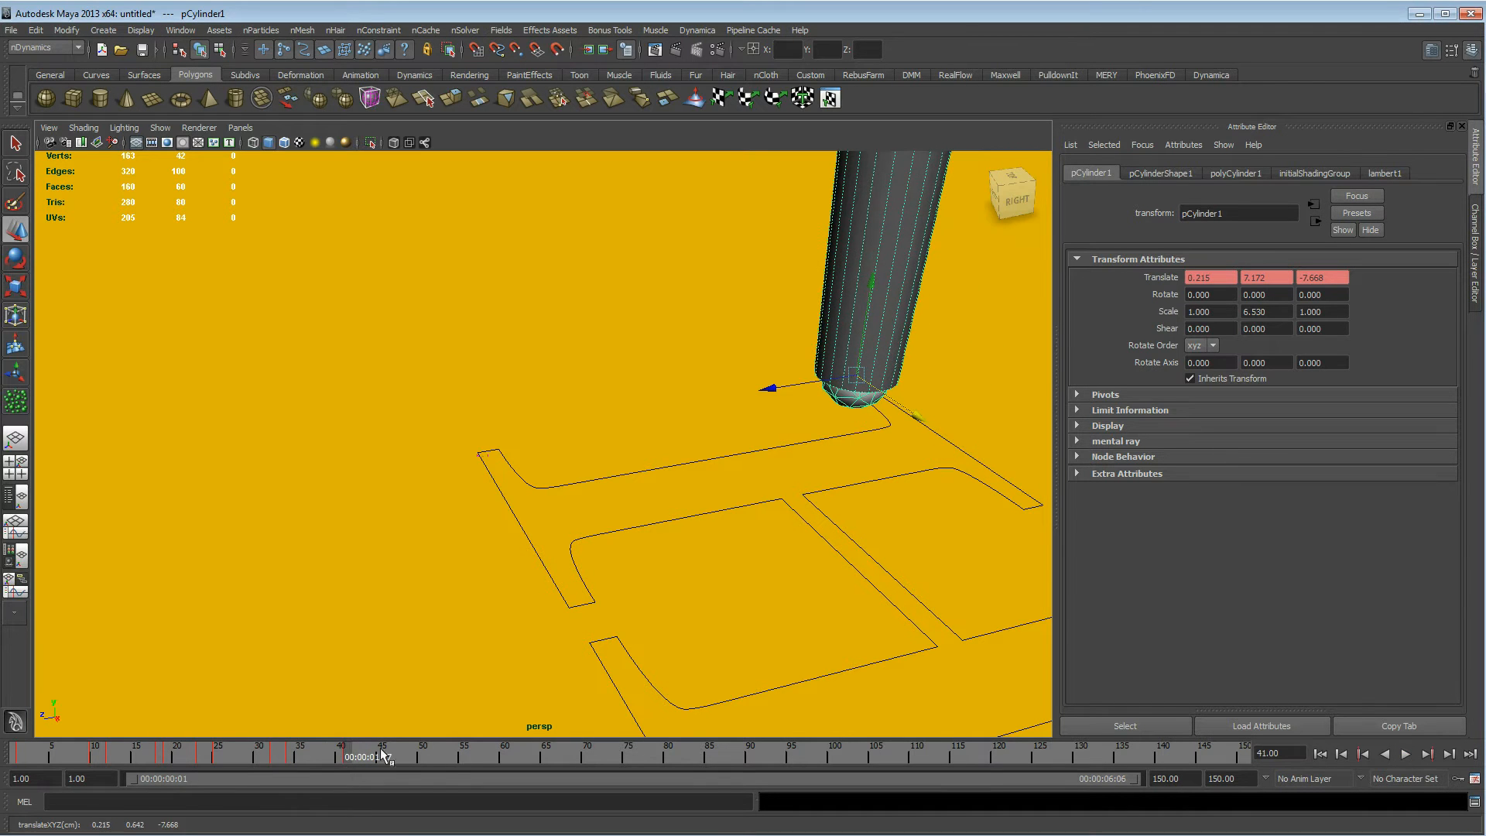
{"action": "key", "text": "alt+v"}
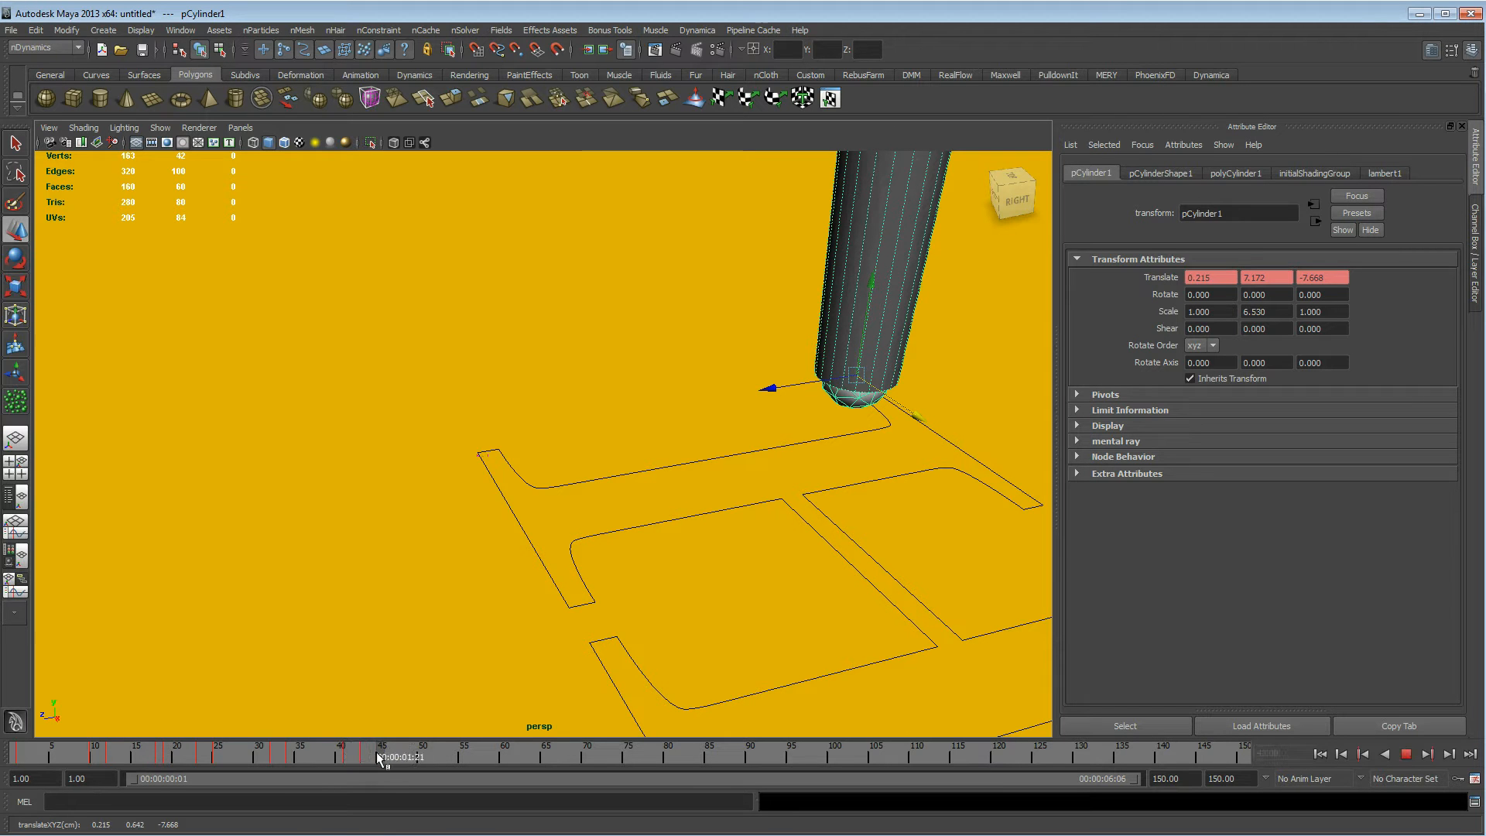
{"action": "key", "text": "alt+v"}
{"action": "left_click_drag", "start_coordinate": [914, 416], "coordinate": [1092, 549]}
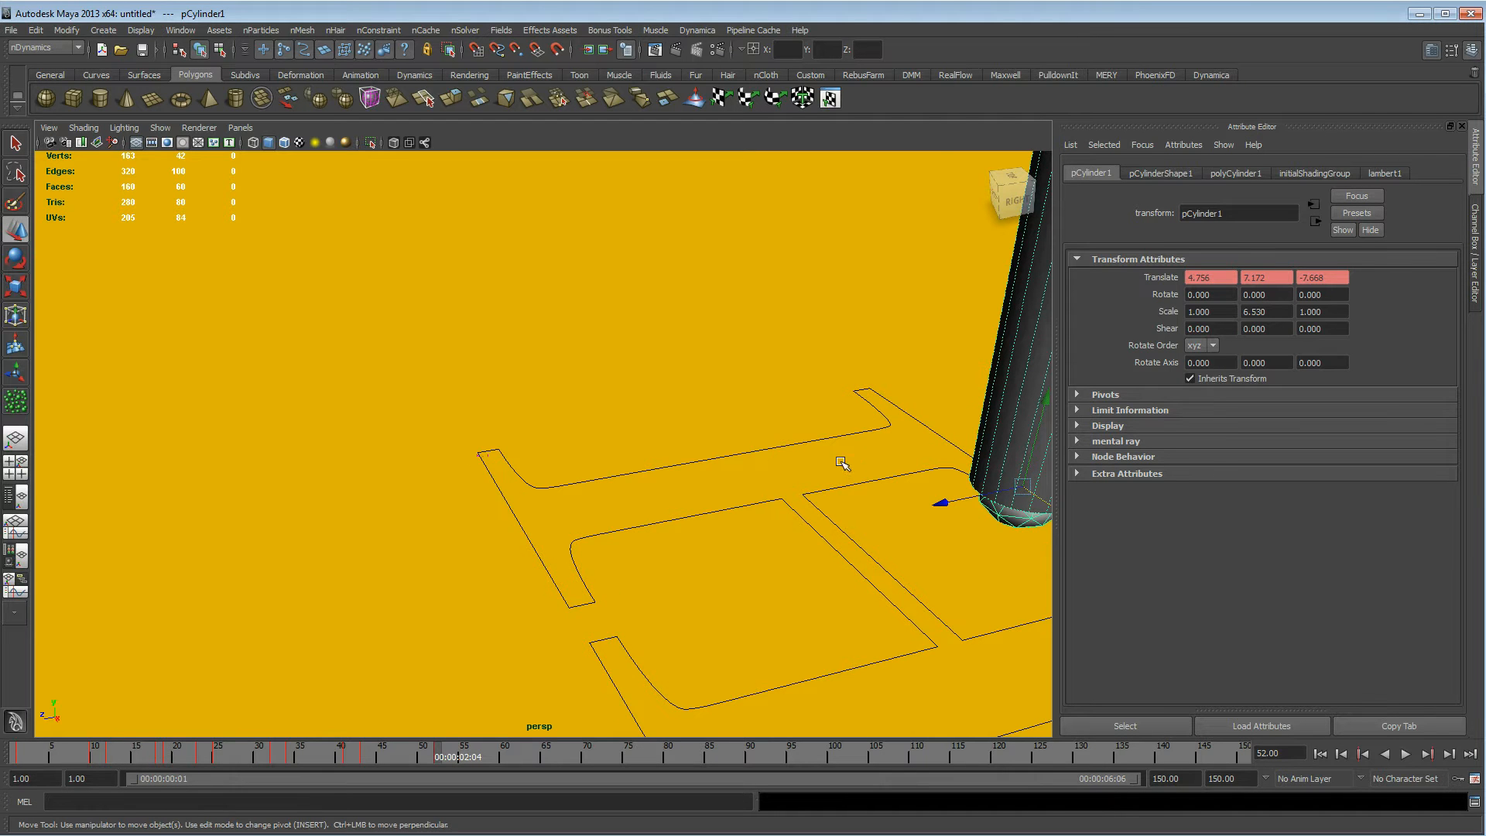
Play the pen animation from the first frame with the whole "Hi" outline in view
{"action": "right_click_drag", "start_coordinate": [841, 462], "coordinate": [550, 444], "text": "alt"}
{"action": "left_click_drag", "start_coordinate": [550, 444], "coordinate": [624, 445], "text": "alt"}
{"action": "right_click_drag", "start_coordinate": [623, 445], "coordinate": [398, 454], "text": "alt"}
{"action": "left_click_drag", "start_coordinate": [398, 454], "coordinate": [677, 472], "text": "alt"}
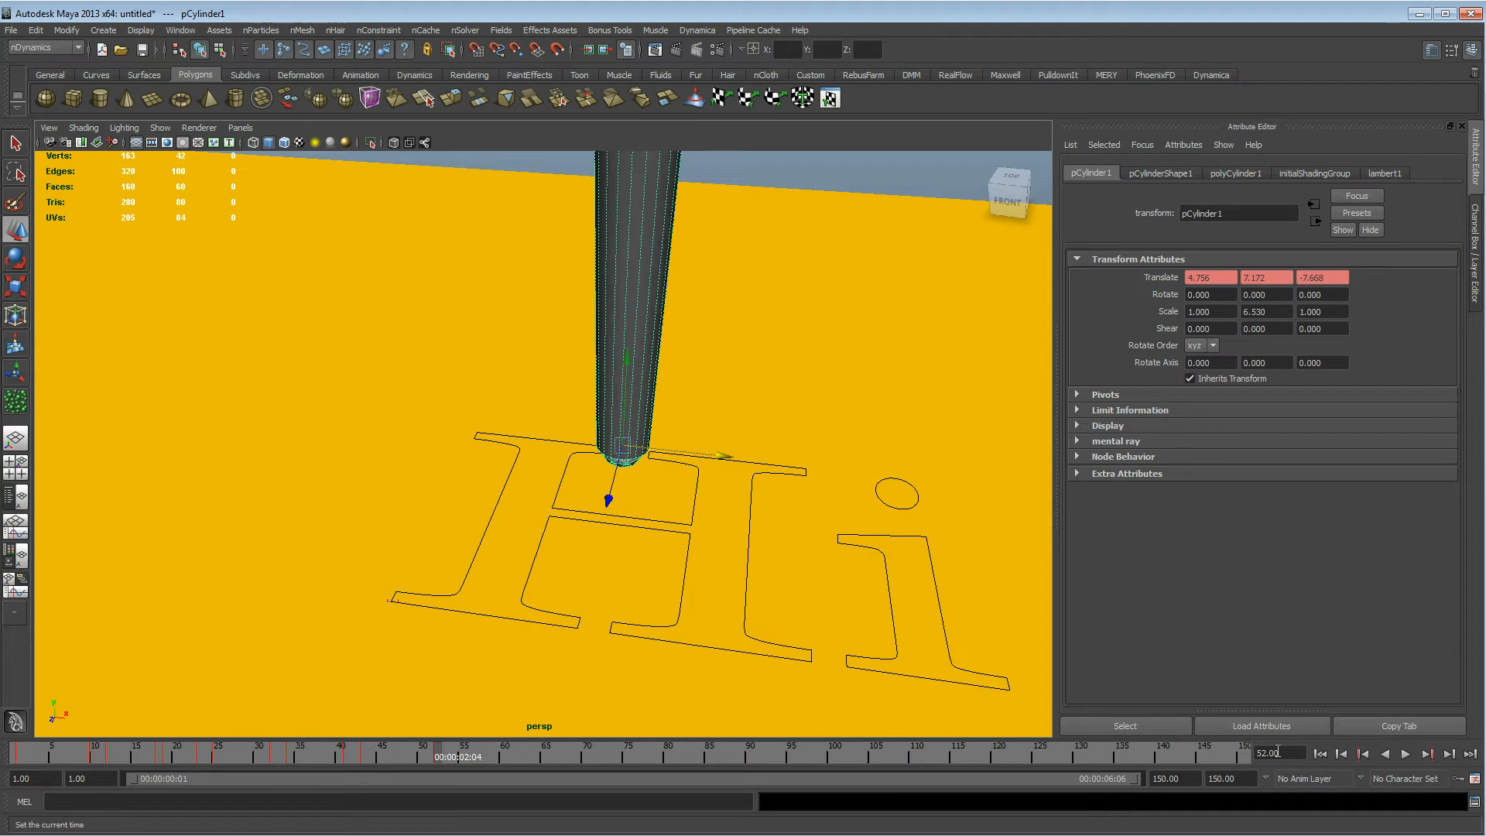
{"action": "left_click", "coordinate": [1316, 757]}
{"action": "left_click", "coordinate": [1405, 755]}
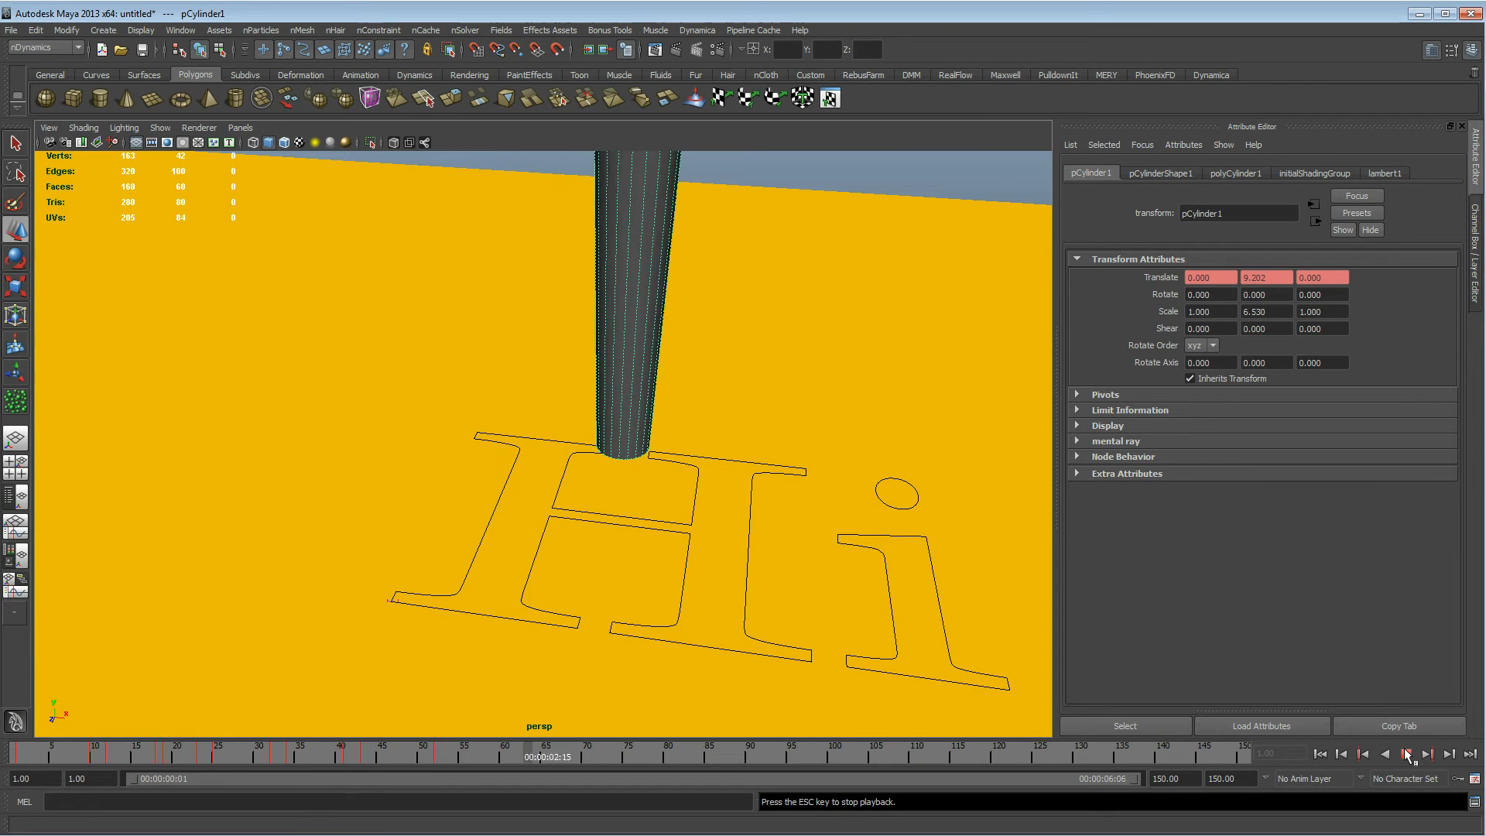
{"action": "left_click", "coordinate": [1406, 755]}
Examine in wireframe where the ballpoint sits relative to the cylinder and the ground
{"action": "left_click_drag", "start_coordinate": [569, 515], "coordinate": [458, 491], "text": "alt"}
{"action": "right_click_drag", "start_coordinate": [457, 491], "coordinate": [812, 515], "text": "alt"}
{"action": "middle_click_drag", "start_coordinate": [813, 514], "coordinate": [649, 480], "text": "alt"}
{"action": "key", "text": "4"}
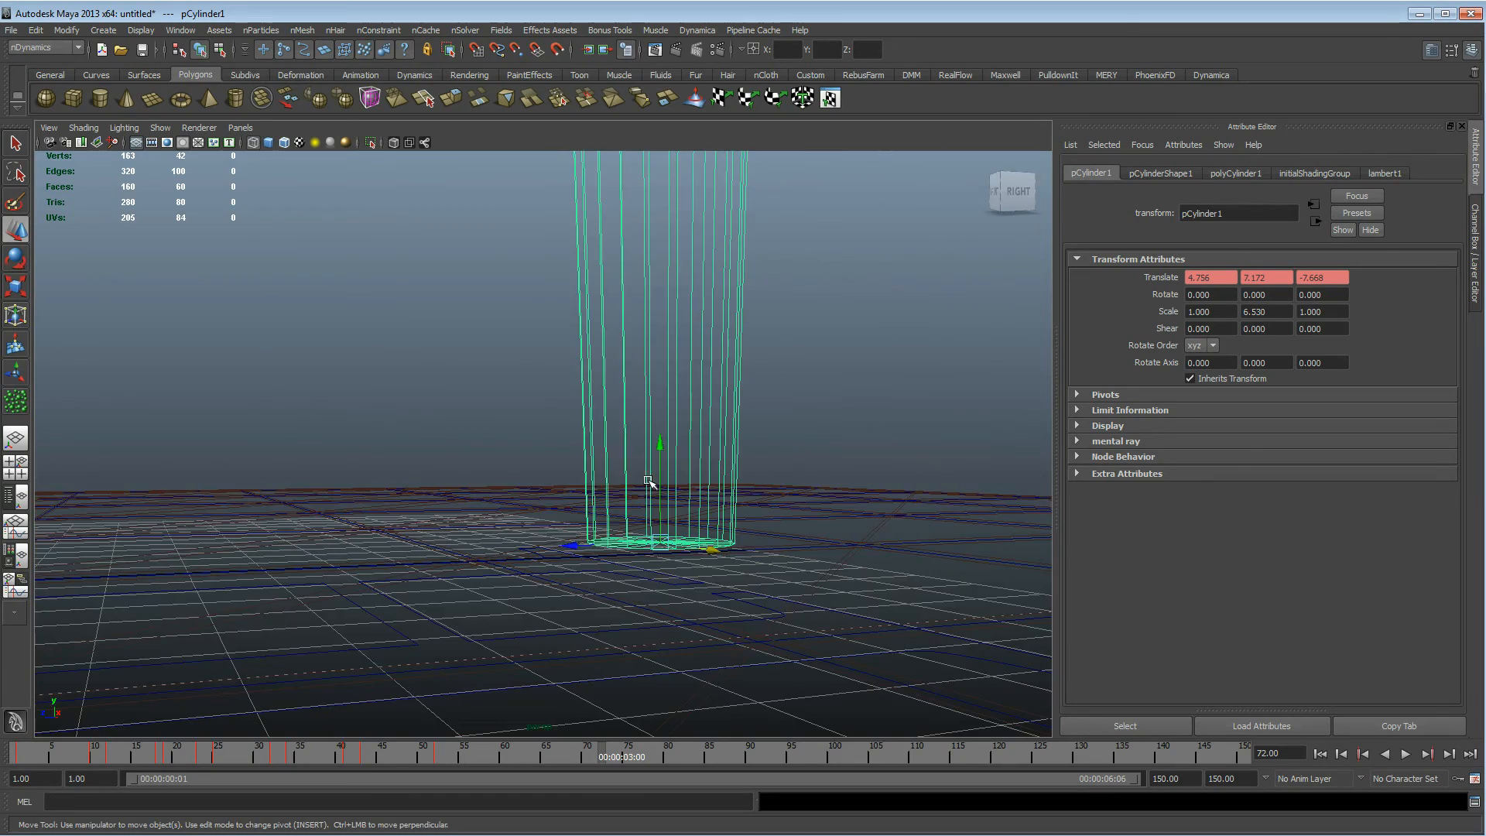
{"action": "middle_click_drag", "start_coordinate": [631, 376], "coordinate": [633, 643], "text": "alt"}
{"action": "right_click_drag", "start_coordinate": [633, 643], "coordinate": [285, 395], "text": "alt"}
{"action": "left_click_drag", "start_coordinate": [442, 359], "coordinate": [508, 441], "text": "alt"}
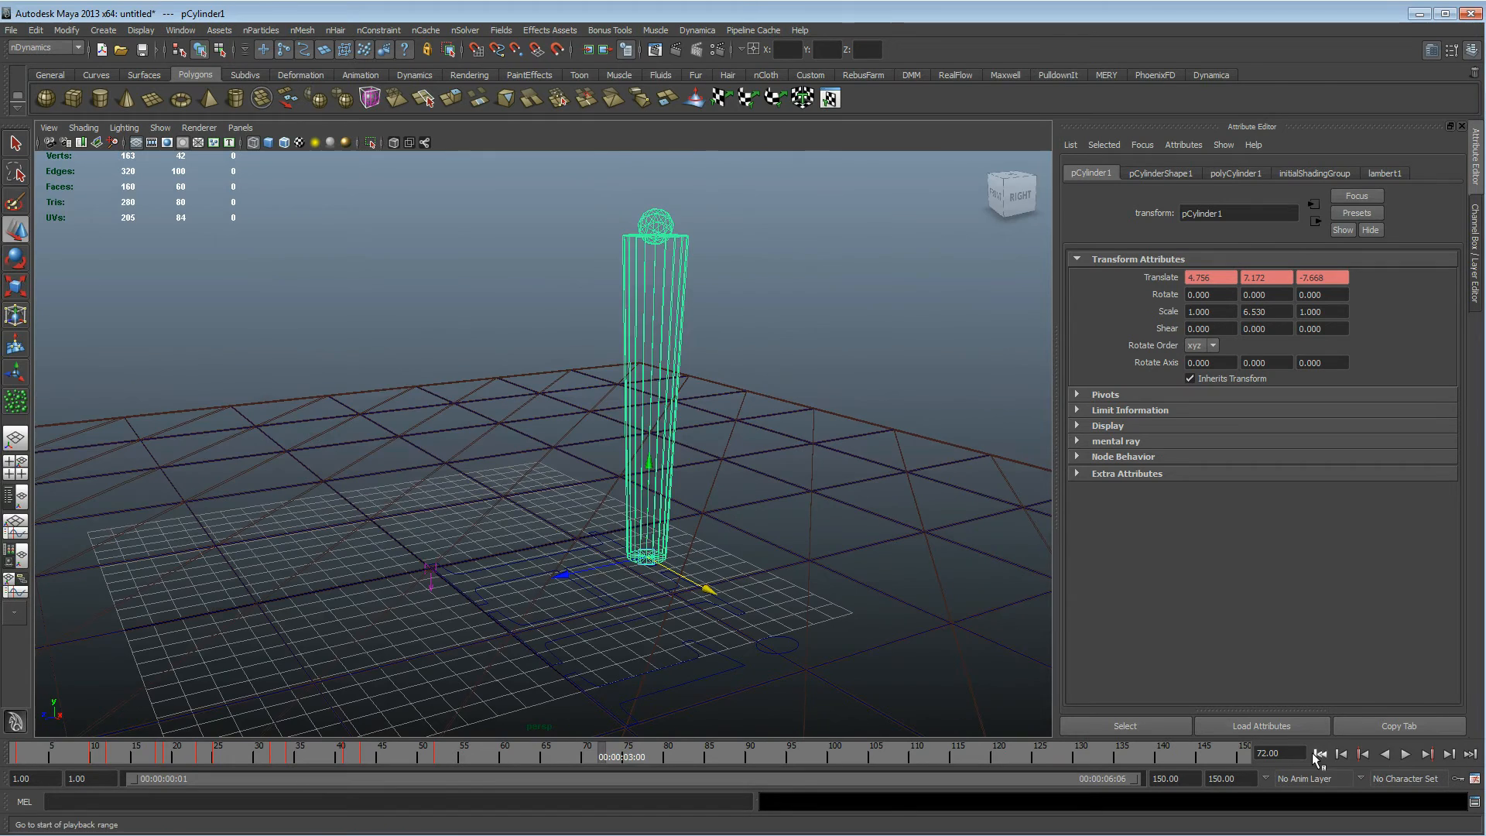
Return to frame 1 and set the ballpoint particle's Dynamics Weight and Conserve to 0
{"action": "left_click", "coordinate": [1319, 753]}
{"action": "right_click_drag", "start_coordinate": [325, 387], "coordinate": [646, 529], "text": "alt"}
{"action": "middle_click_drag", "start_coordinate": [645, 530], "coordinate": [612, 483], "text": "alt"}
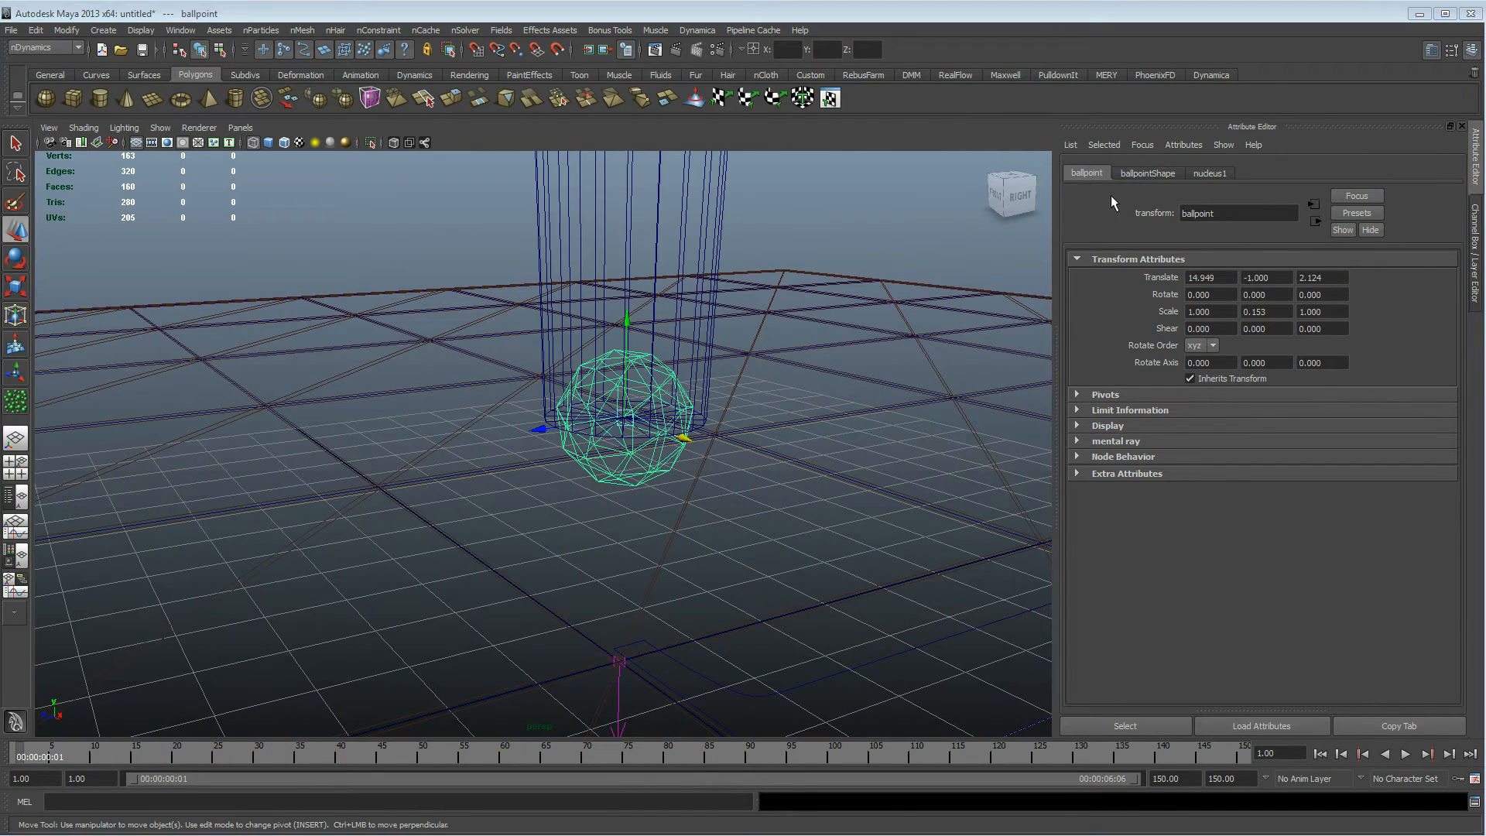
{"action": "left_click", "coordinate": [1148, 173]}
{"action": "scroll", "coordinate": [1123, 530], "scroll_direction": "down", "scroll_amount": 5}
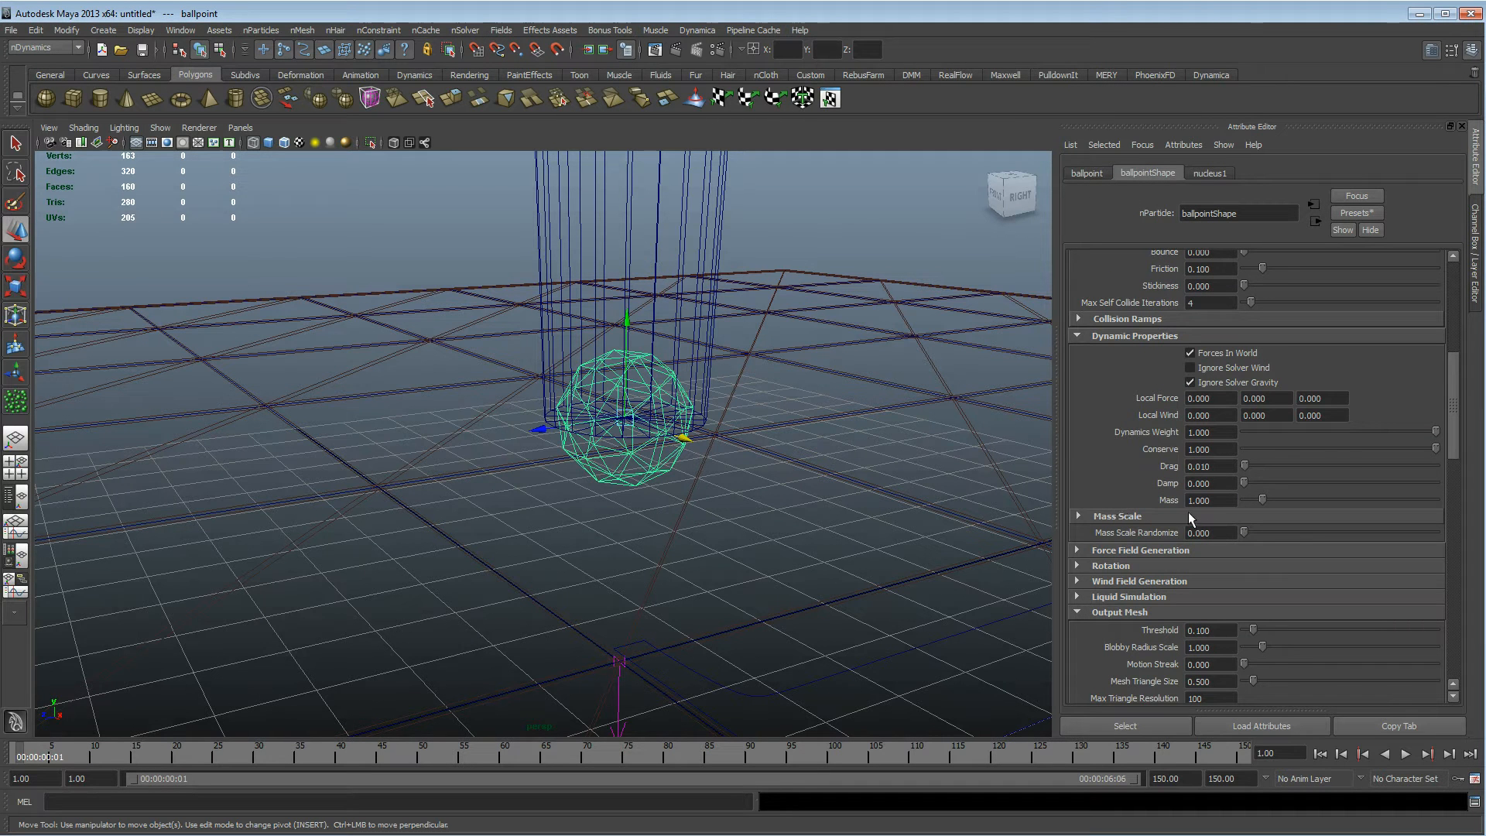
{"action": "left_click_drag", "start_coordinate": [1255, 451], "coordinate": [1223, 429]}
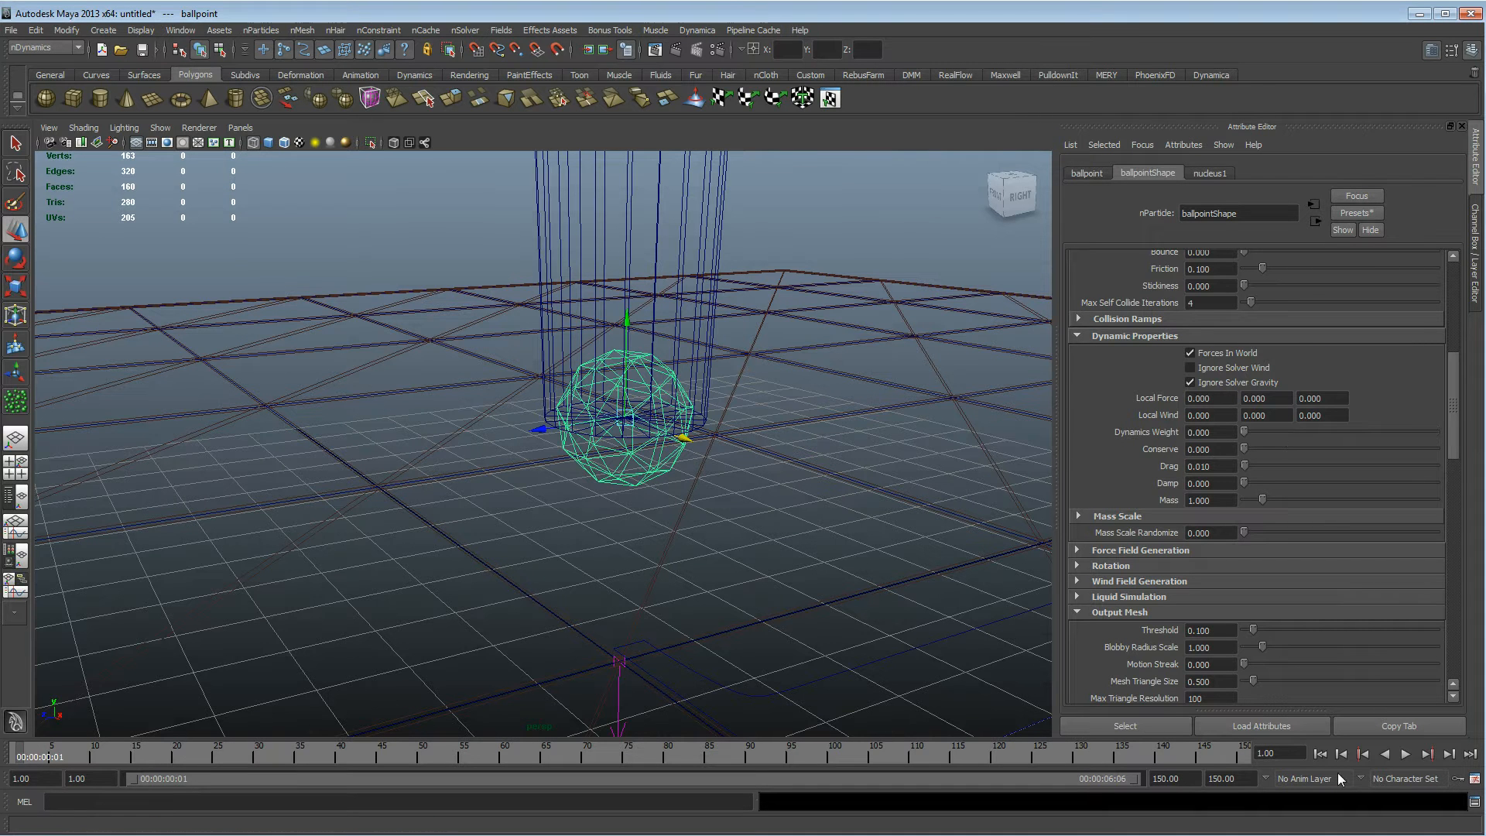
Play the simulation to check whether the ballpoint stays in the pen tip as the cylinder moves
{"action": "left_click", "coordinate": [1405, 753]}
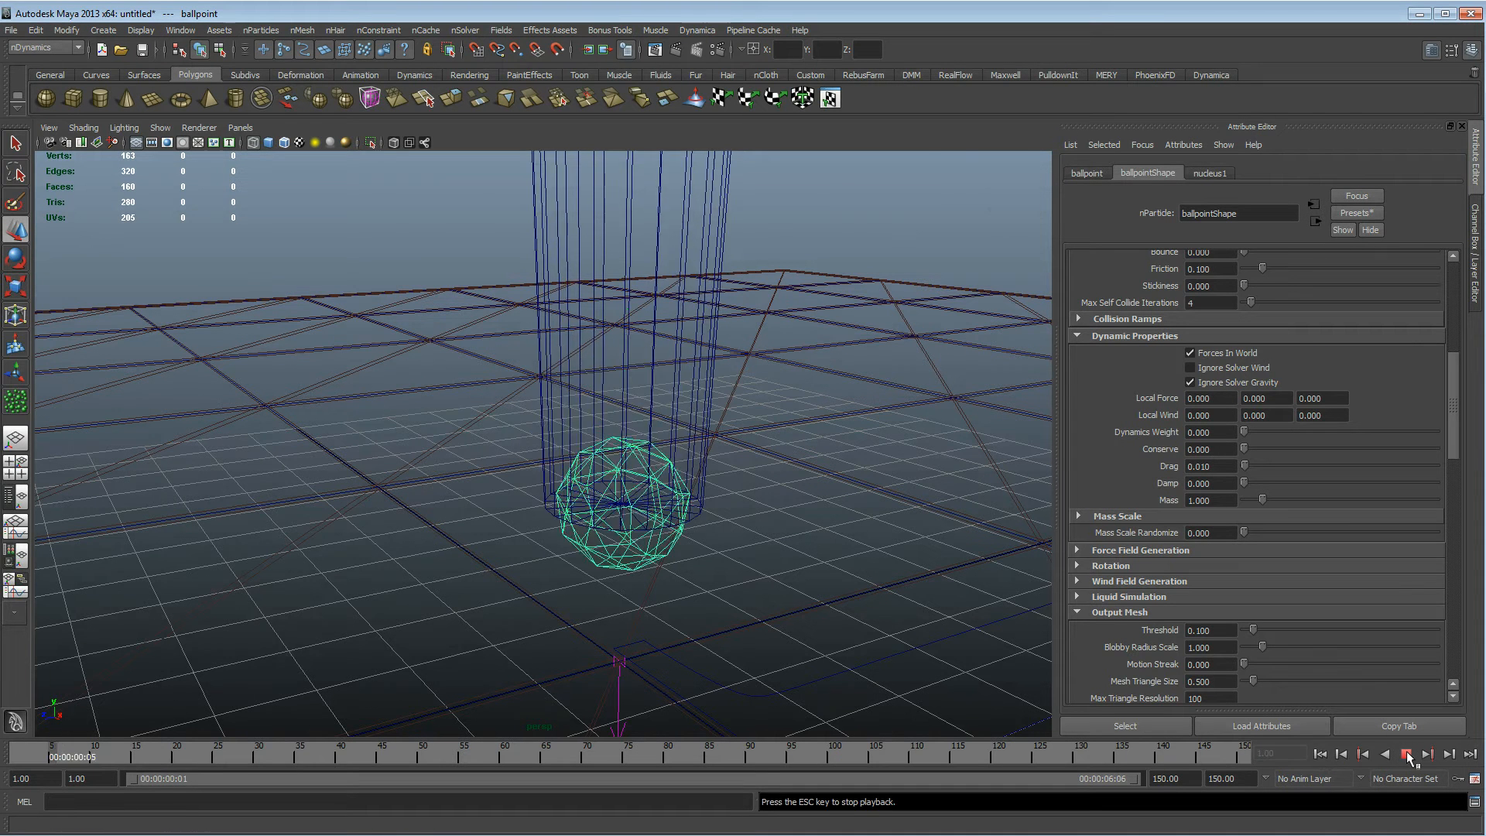
{"action": "middle_click_drag", "start_coordinate": [754, 447], "coordinate": [465, 418], "text": "alt"}
{"action": "left_click_drag", "start_coordinate": [776, 504], "coordinate": [770, 481], "text": "alt"}
{"action": "right_click_drag", "start_coordinate": [769, 480], "coordinate": [521, 537], "text": "alt"}
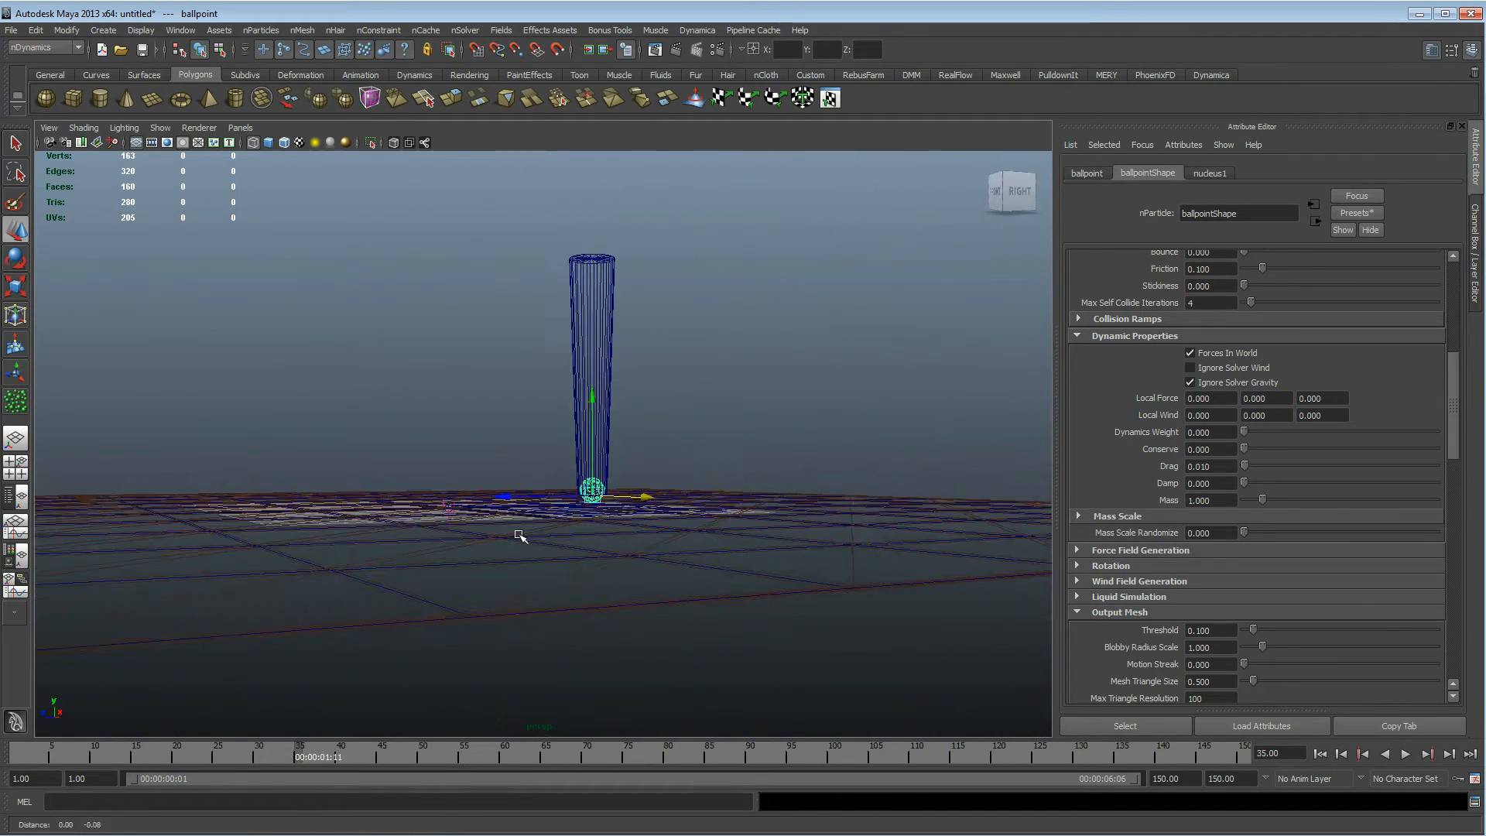
{"action": "left_click_drag", "start_coordinate": [521, 537], "coordinate": [657, 610], "text": "alt"}
{"action": "left_click", "coordinate": [1407, 752]}
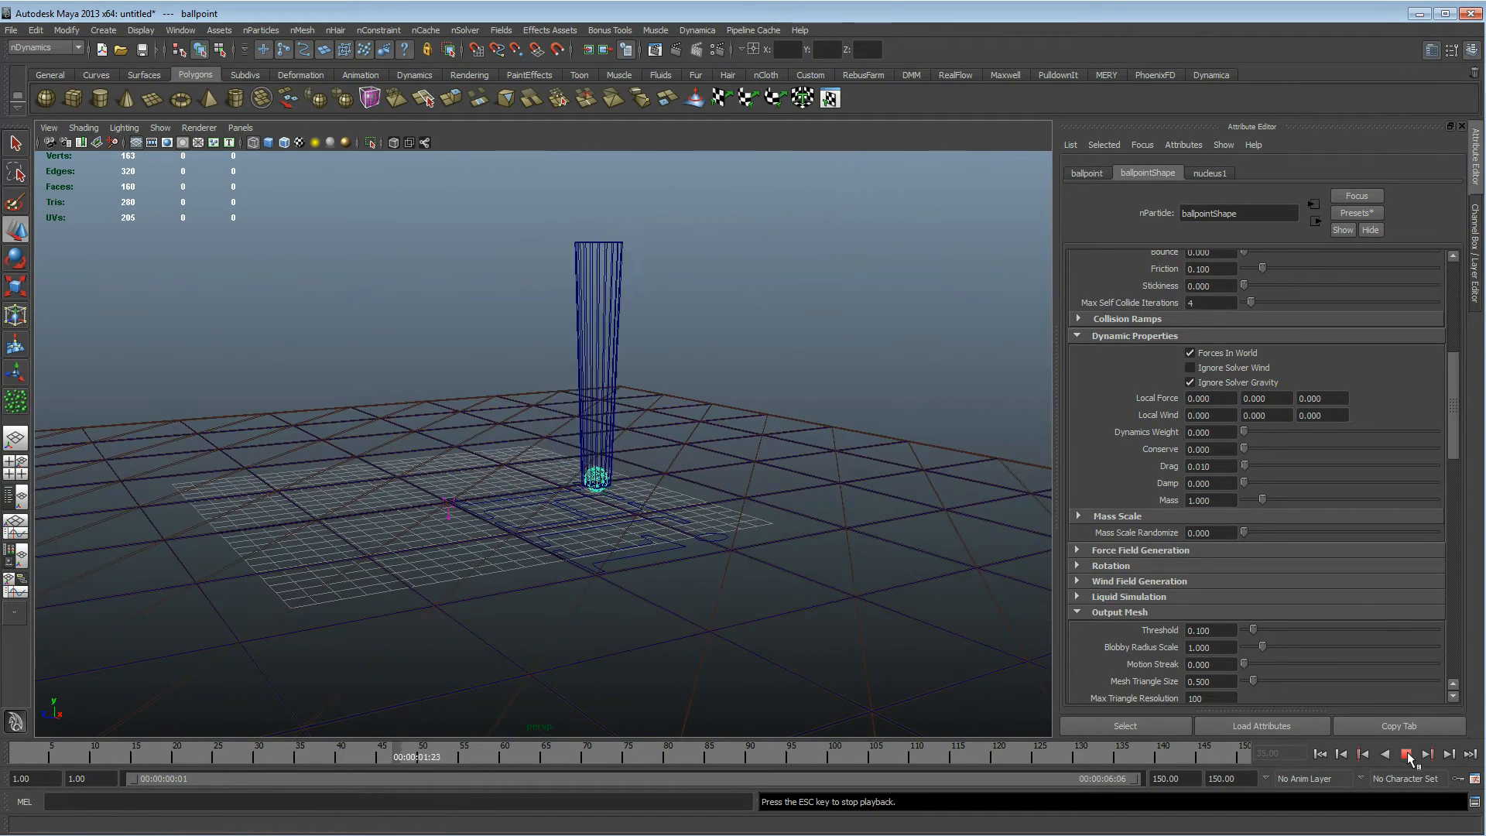
{"action": "left_click", "coordinate": [1407, 753]}
At frame 56, lift the cylinder off the ground to a Y translation of about 10
{"action": "right_click_drag", "start_coordinate": [372, 604], "coordinate": [518, 761], "text": "alt"}
{"action": "left_click", "coordinate": [732, 269]}
{"action": "left_click", "coordinate": [471, 756]}
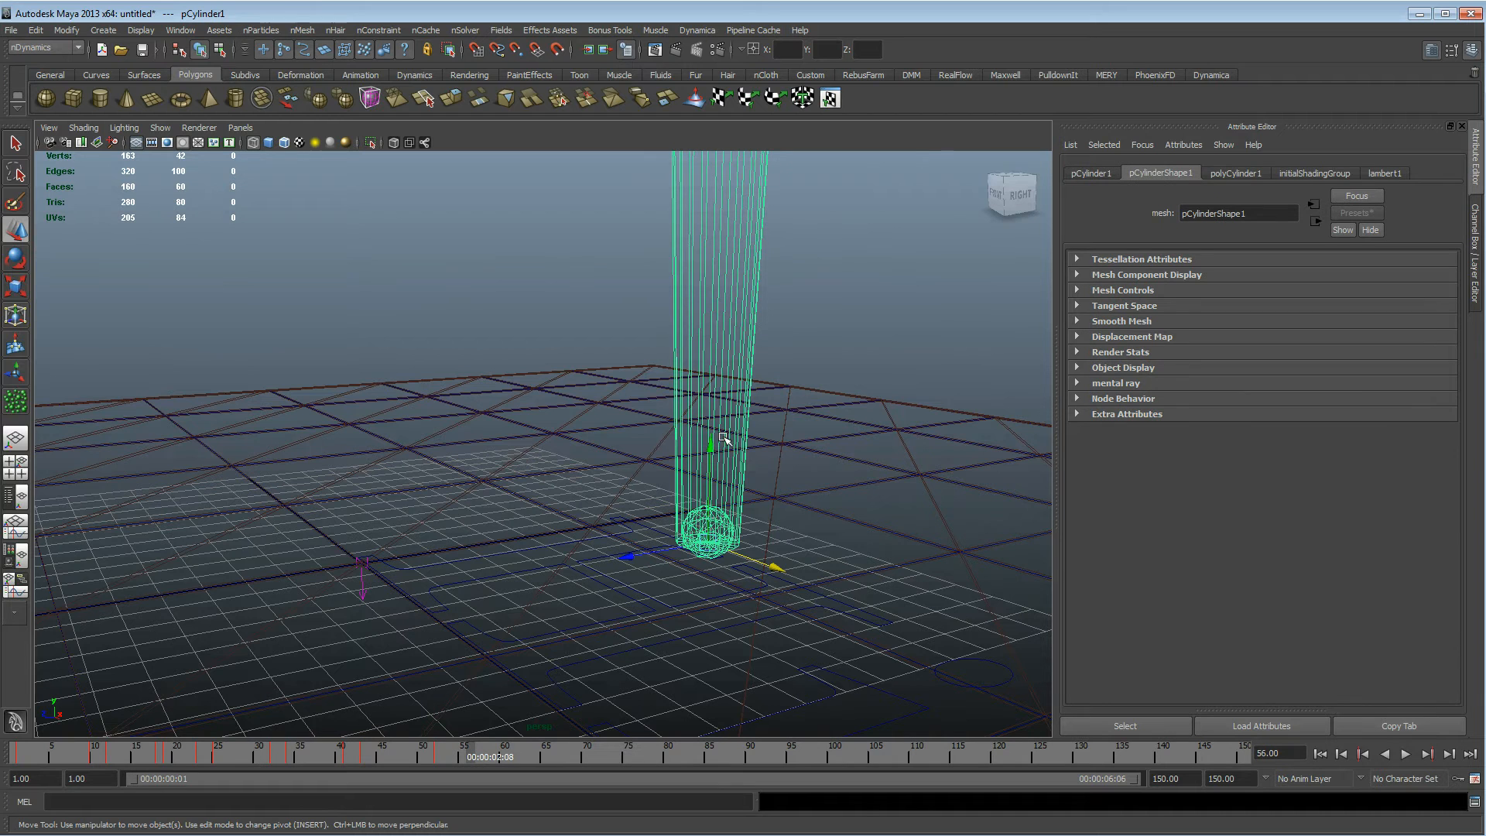
{"action": "left_click_drag", "start_coordinate": [722, 435], "coordinate": [721, 330]}
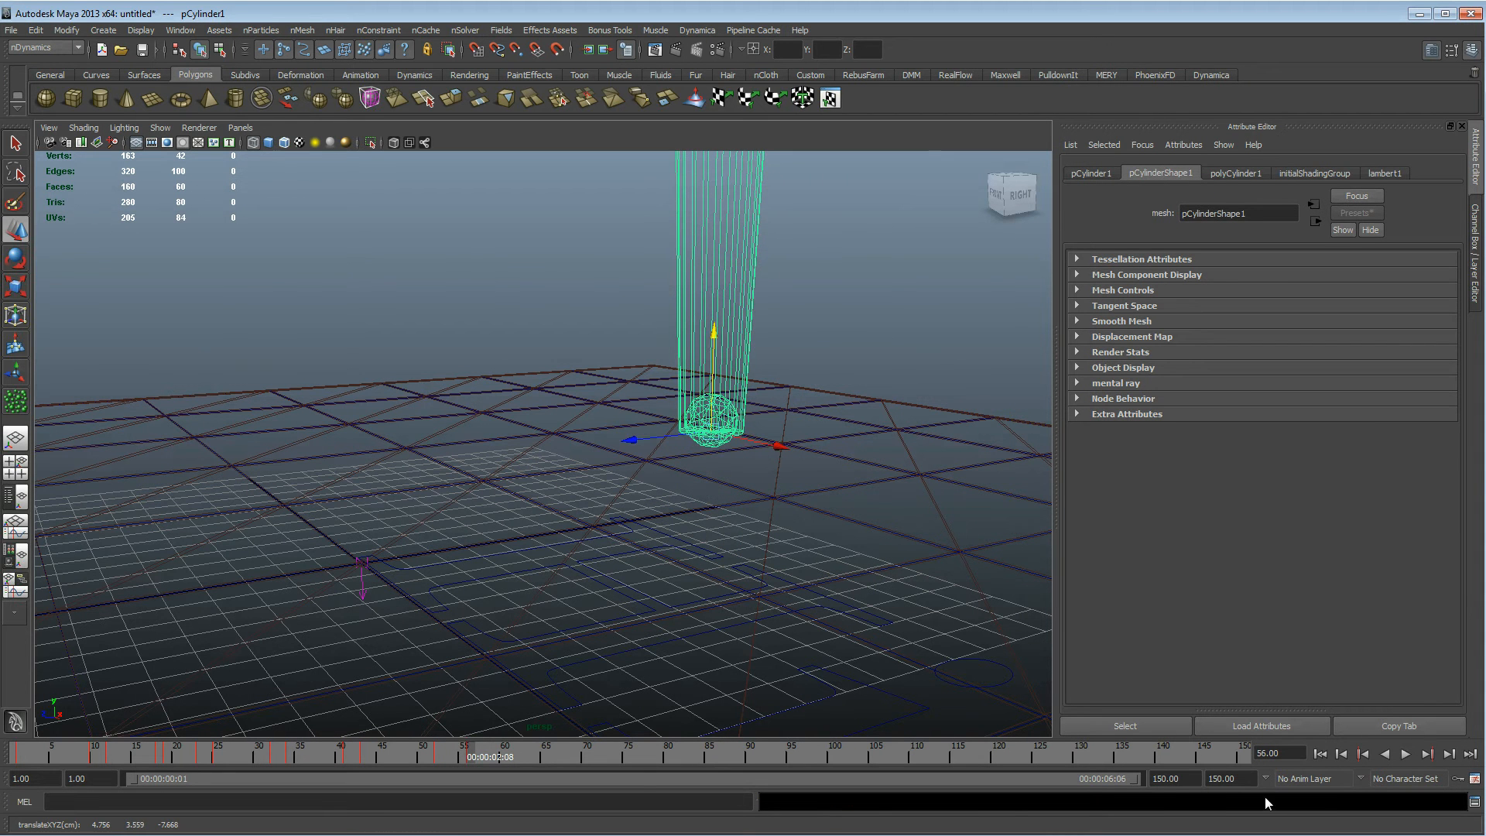
Replay the animation from the start and examine the ballpoint's contact with the ground in shaded view
{"action": "left_click", "coordinate": [1319, 753]}
{"action": "left_click", "coordinate": [1405, 754]}
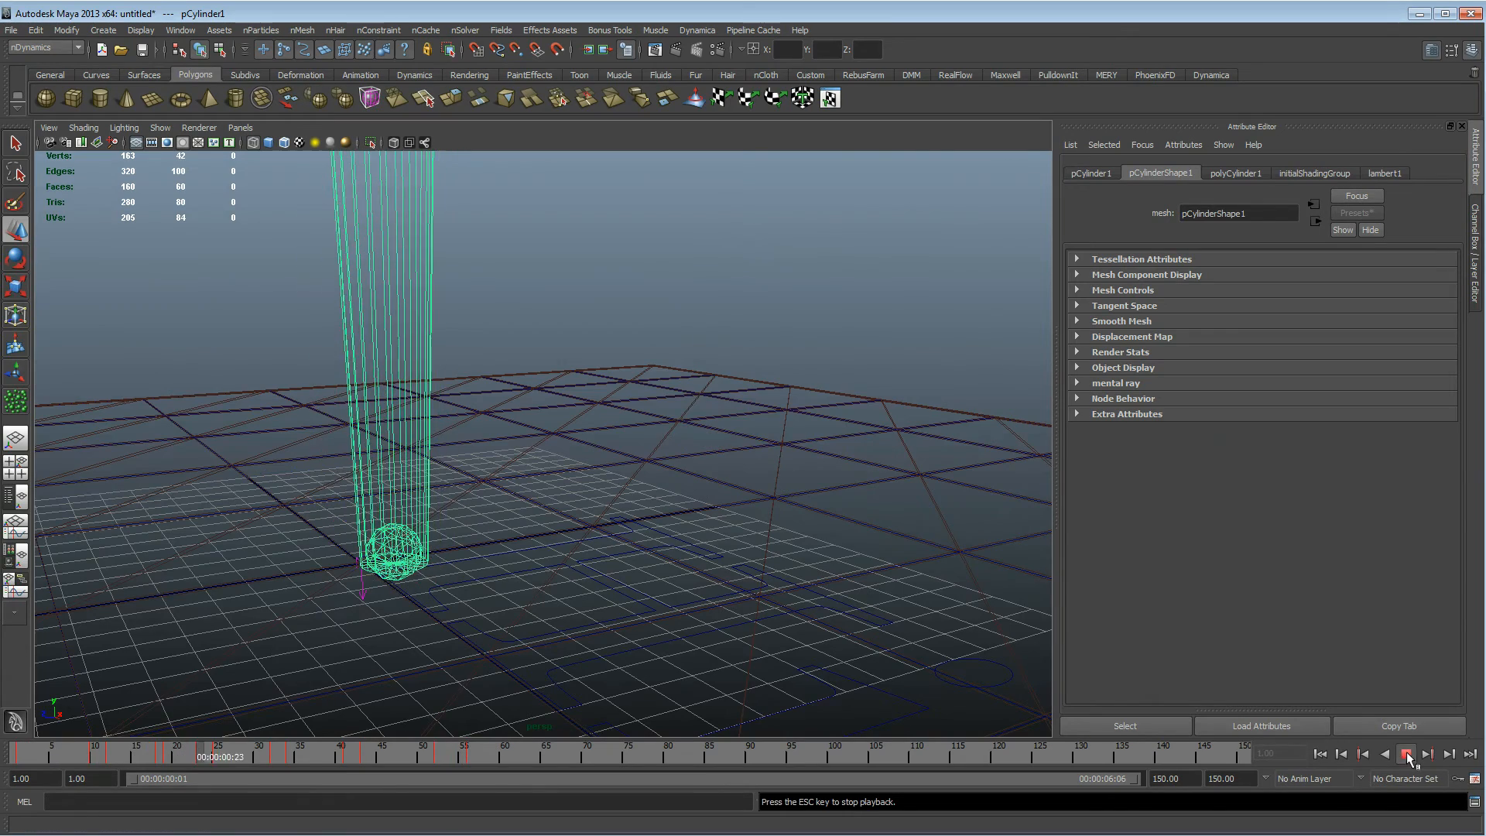
{"action": "left_click", "coordinate": [1407, 756]}
{"action": "middle_click_drag", "start_coordinate": [328, 610], "coordinate": [458, 471], "text": "alt"}
{"action": "right_click_drag", "start_coordinate": [457, 471], "coordinate": [477, 582], "text": "alt"}
{"action": "mouse_move", "coordinate": [480, 587]}
{"action": "middle_mouse_down", "text": "alt"}
{"action": "mouse_move", "coordinate": [504, 434]}
{"action": "mouse_move", "coordinate": [481, 488]}
{"action": "mouse_move", "coordinate": [465, 488]}
{"action": "mouse_move", "coordinate": [462, 438]}
{"action": "mouse_move", "coordinate": [448, 541]}
{"action": "middle_mouse_up", "text": "alt"}
{"action": "key", "text": "5"}
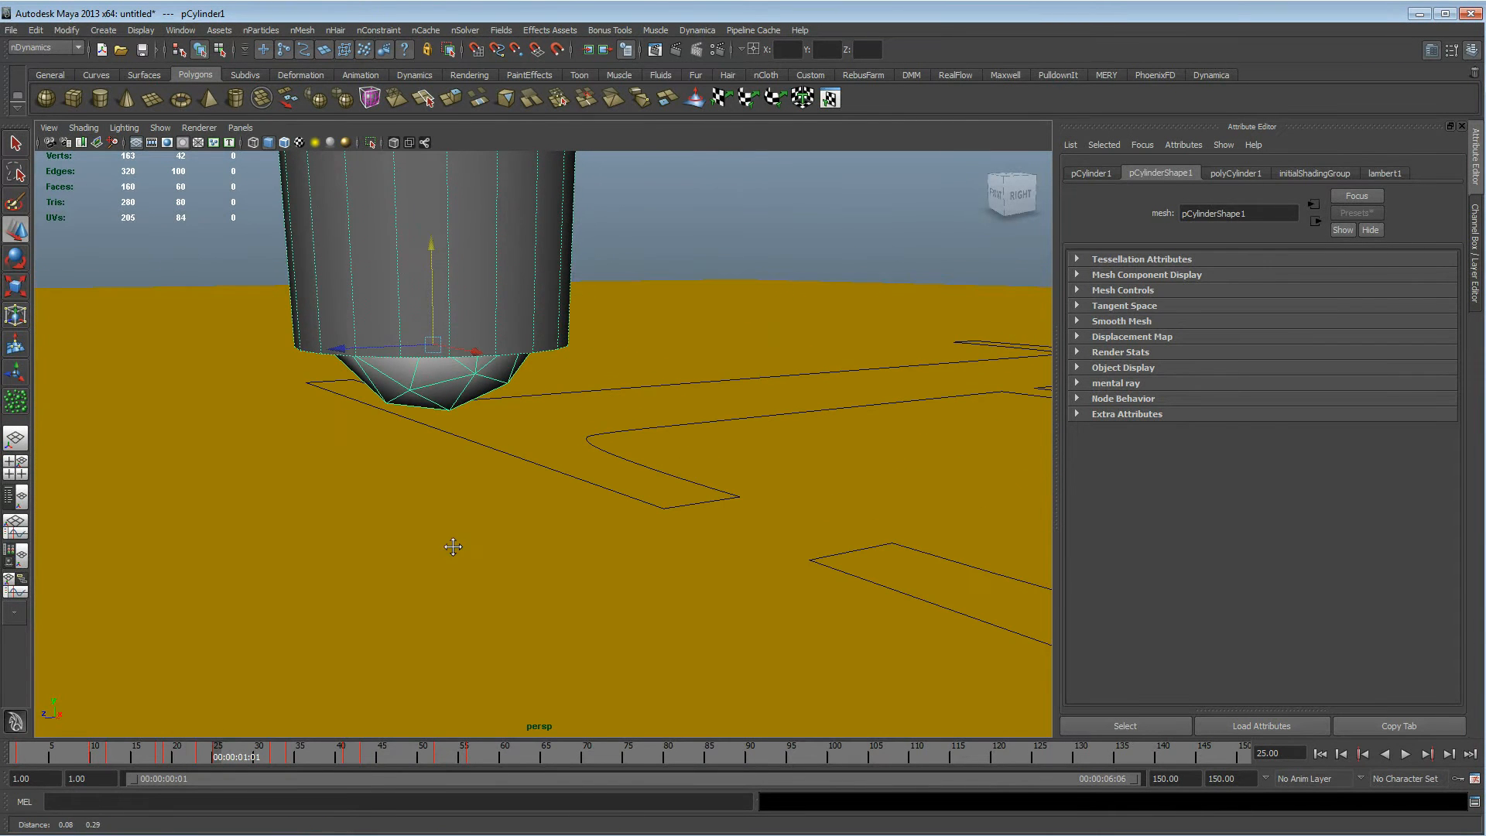
Set the ballpoint particle's Mass to 200
{"action": "left_click", "coordinate": [421, 378]}
{"action": "left_click", "coordinate": [432, 403]}
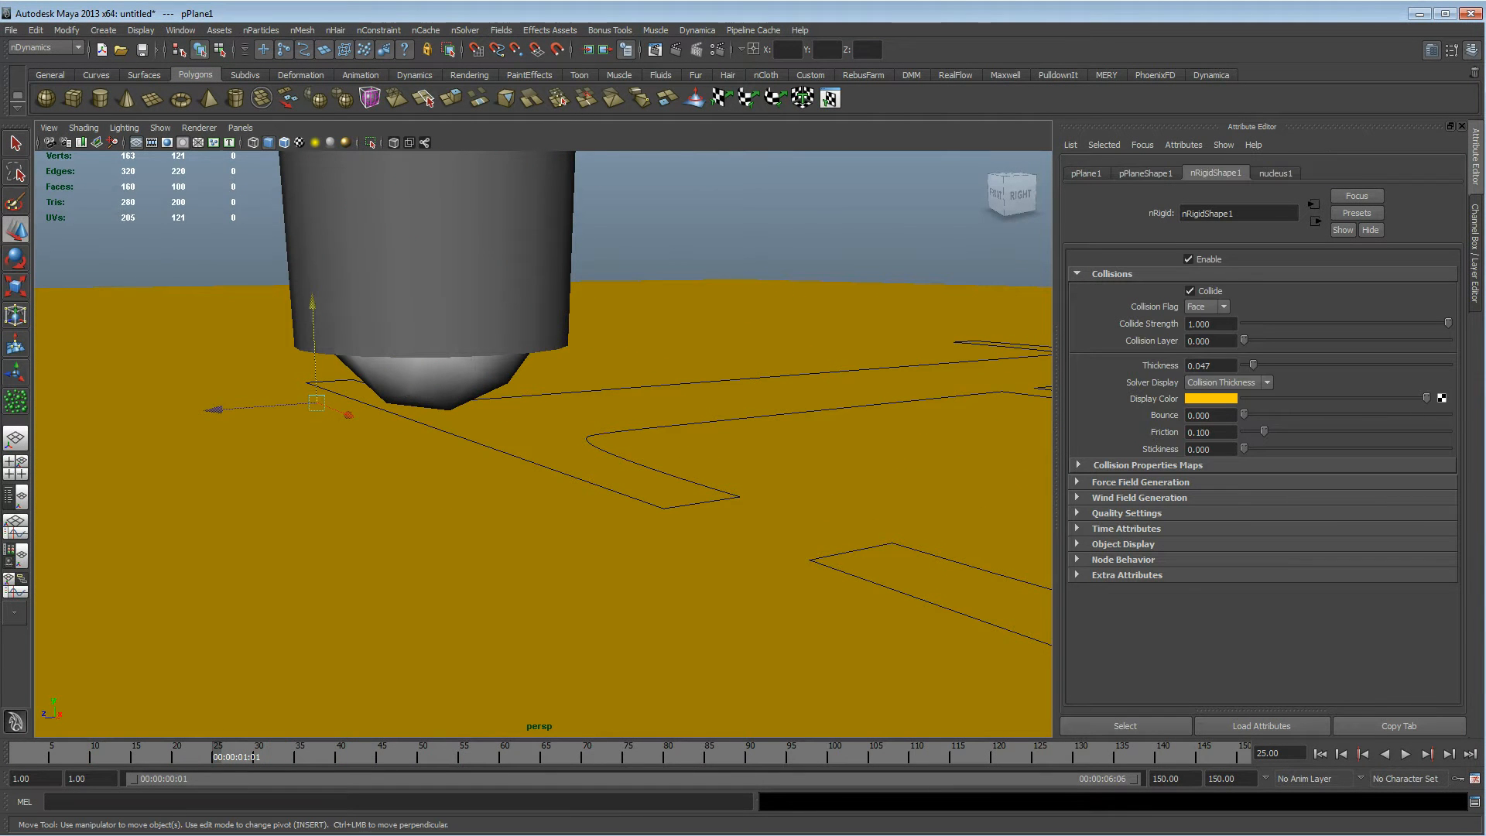
{"action": "left_click", "coordinate": [435, 387]}
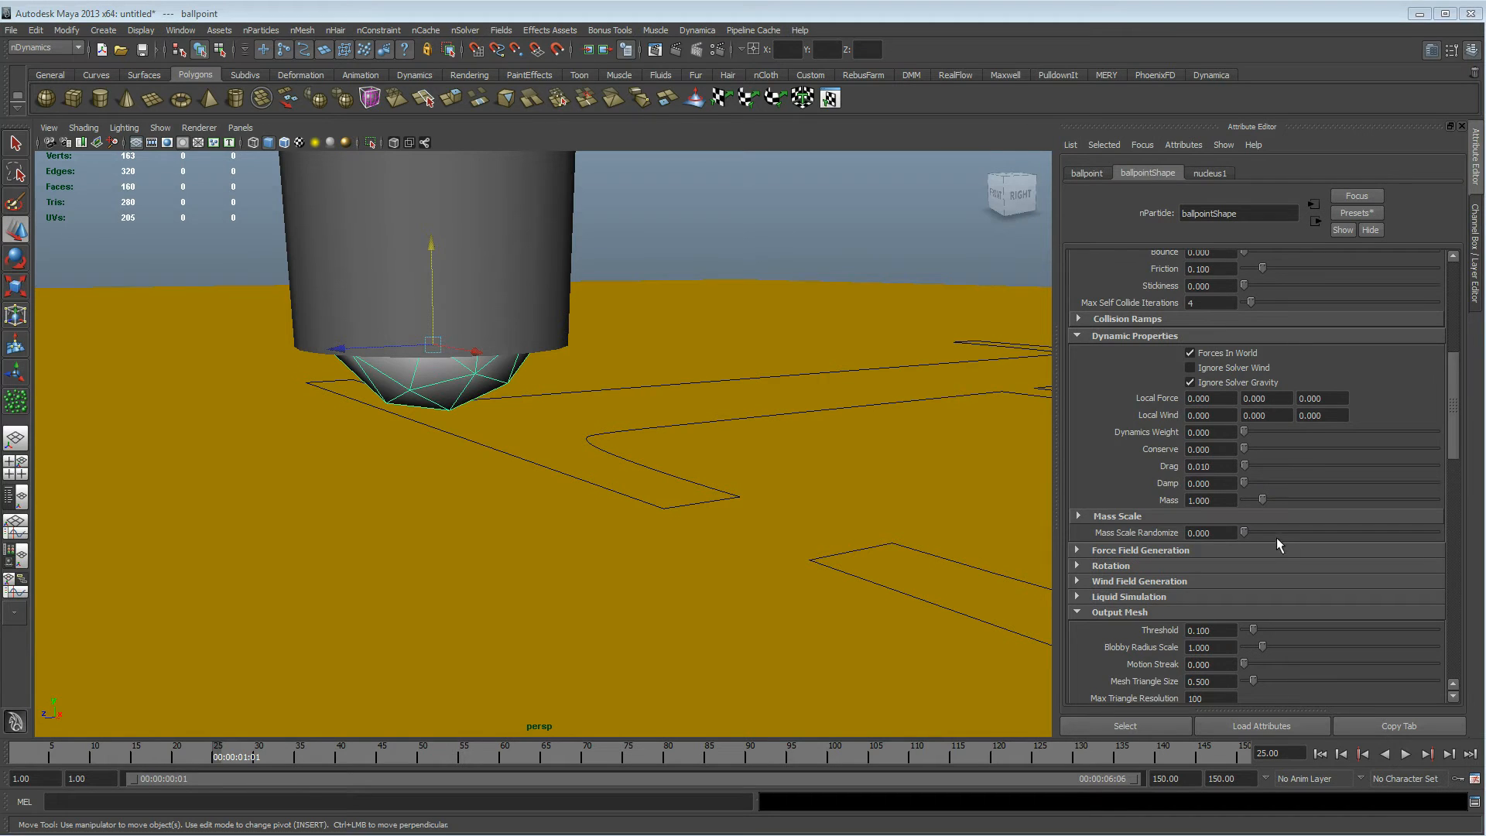
{"action": "left_click_drag", "start_coordinate": [1230, 500], "coordinate": [1025, 498]}
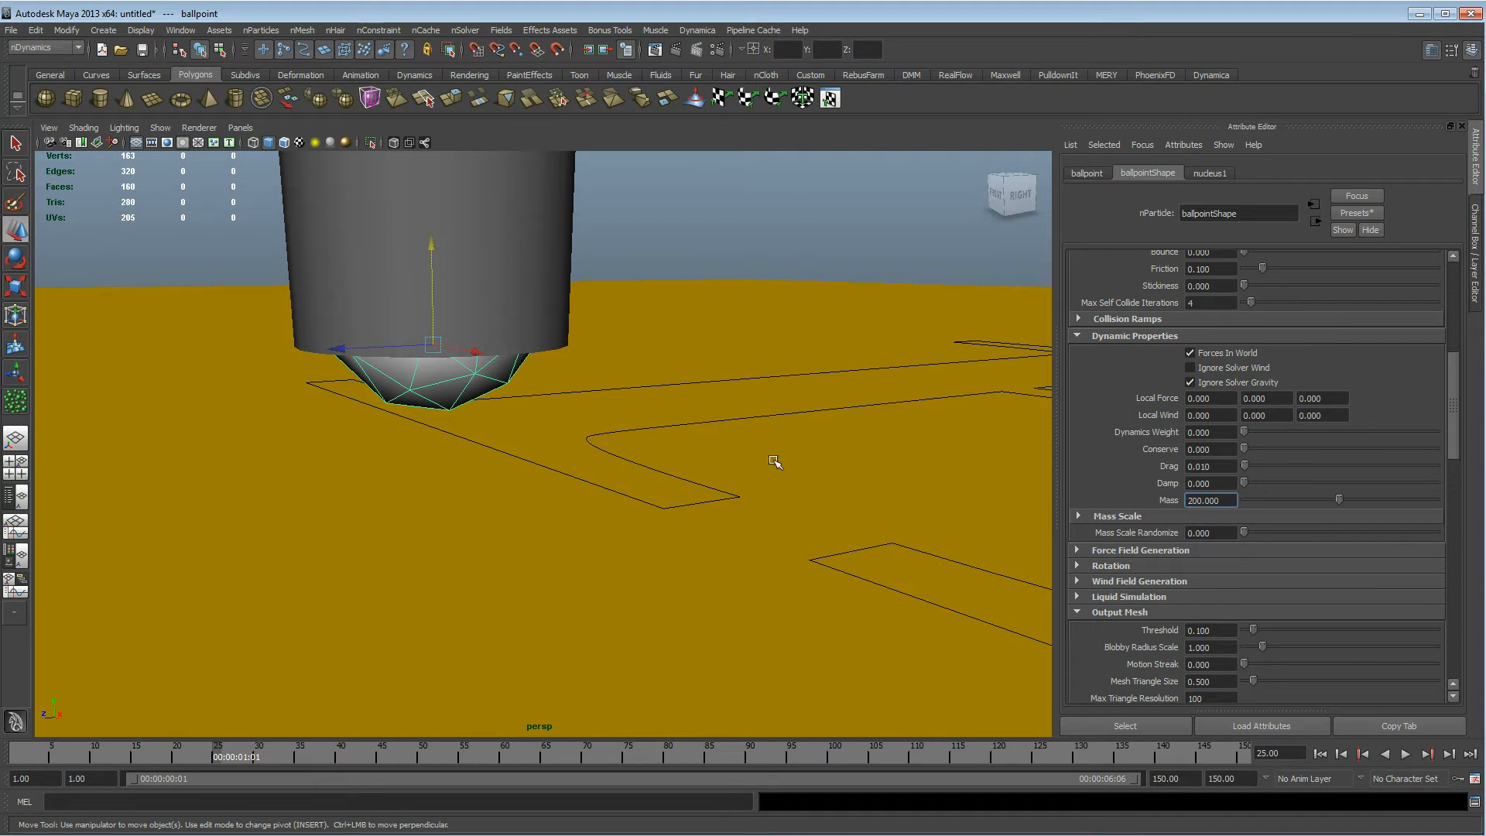
Replay the simulation with the heavier ballpoint and inspect its position in the pen tip
{"action": "left_click", "coordinate": [1319, 754]}
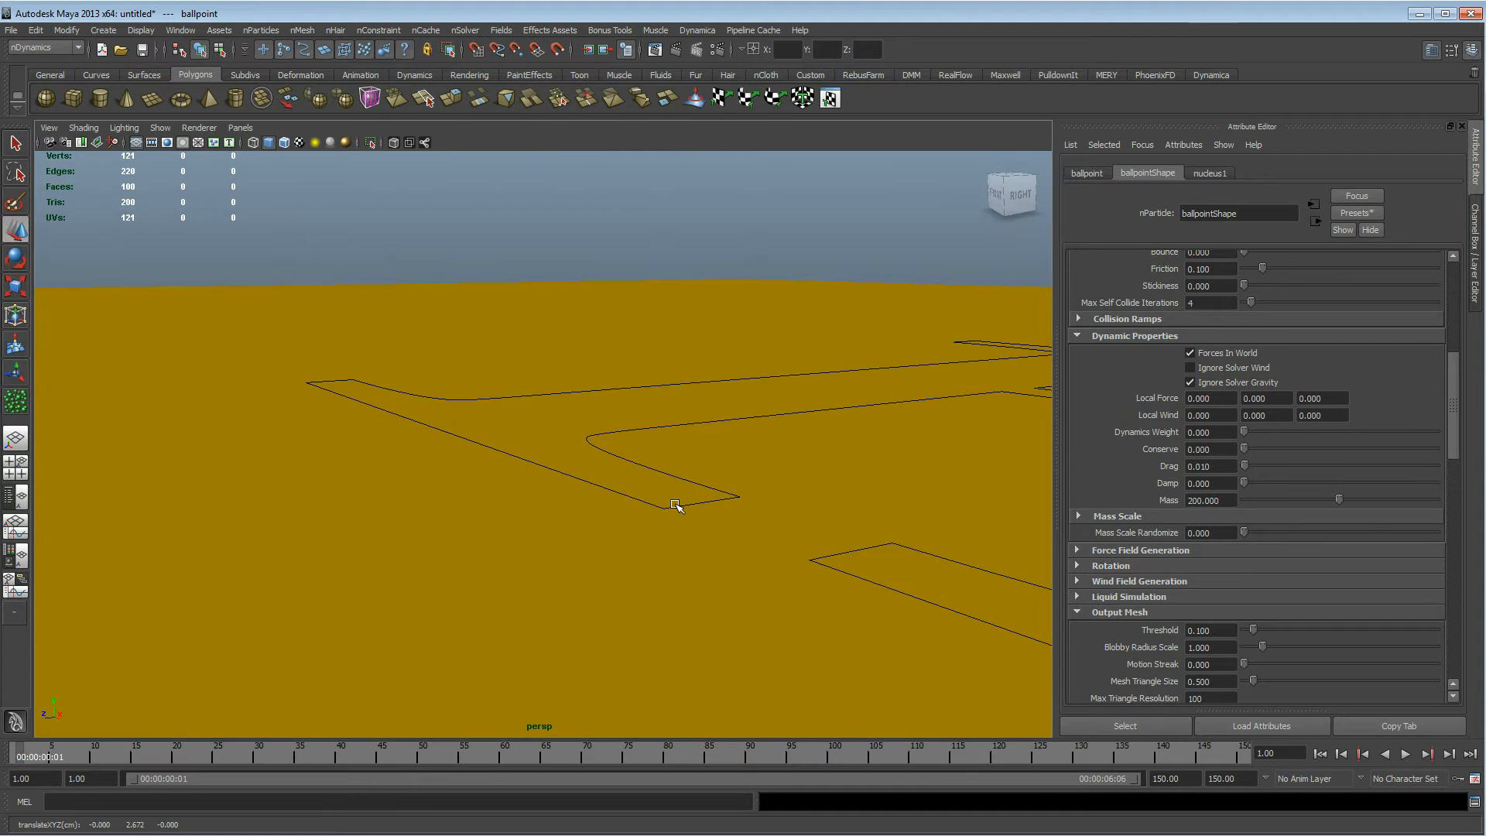
{"action": "key", "text": "4"}
{"action": "left_click", "coordinate": [1406, 754]}
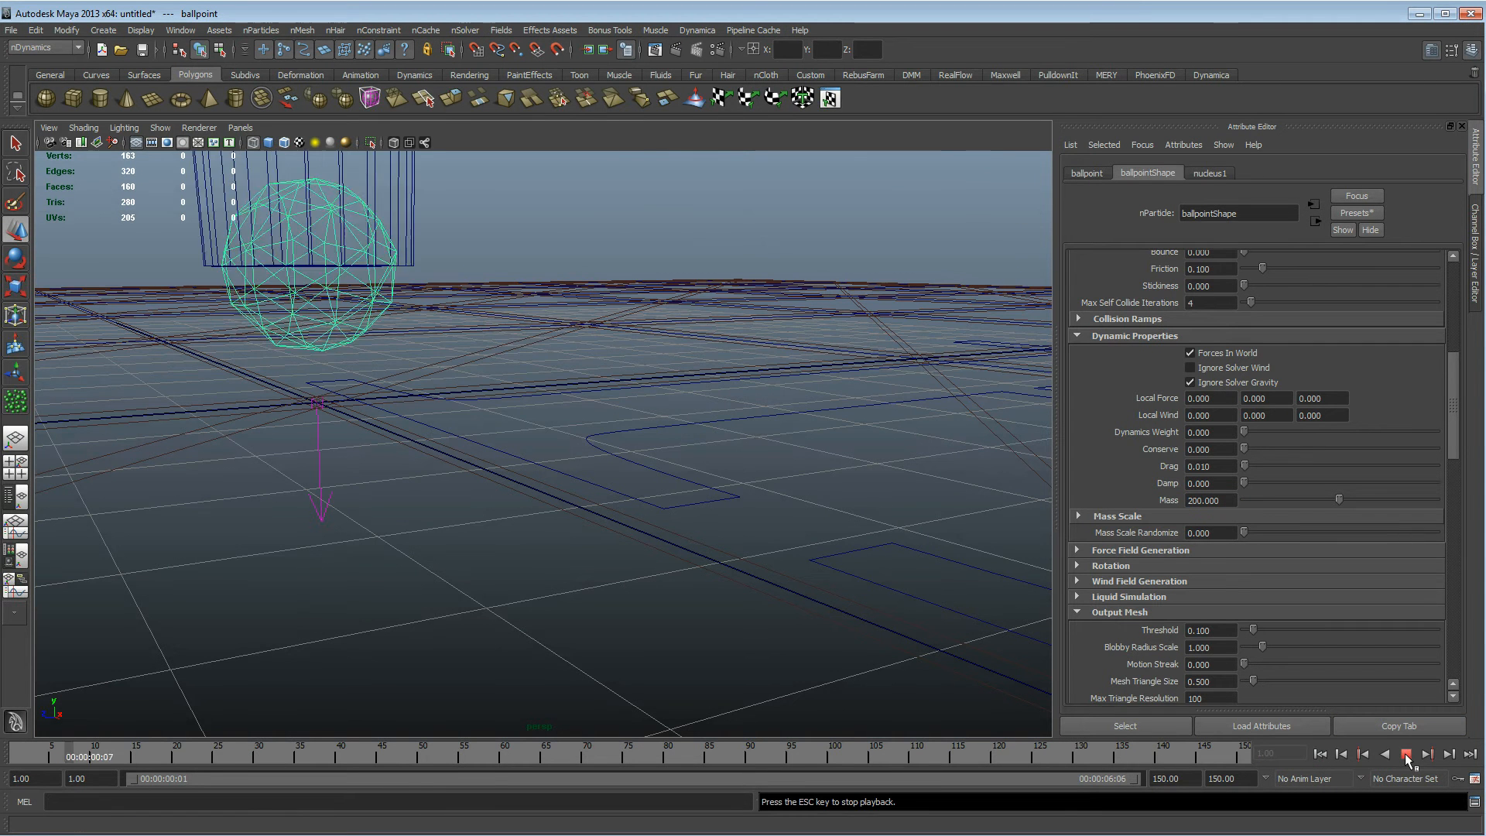
{"action": "left_click", "coordinate": [1406, 754]}
{"action": "key", "text": "5"}
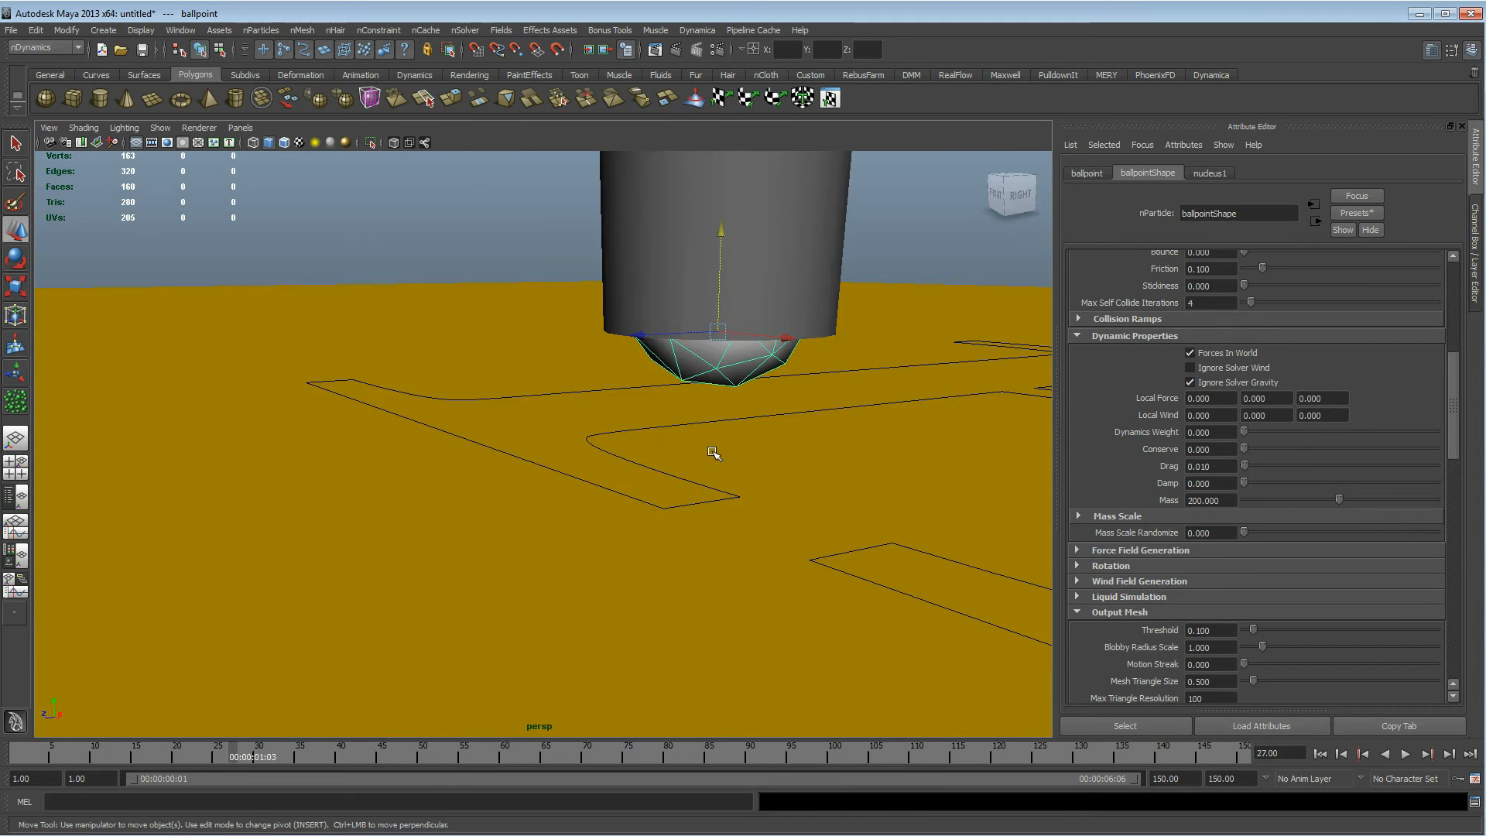
{"action": "middle_click_drag", "start_coordinate": [716, 464], "coordinate": [623, 398], "text": "alt"}
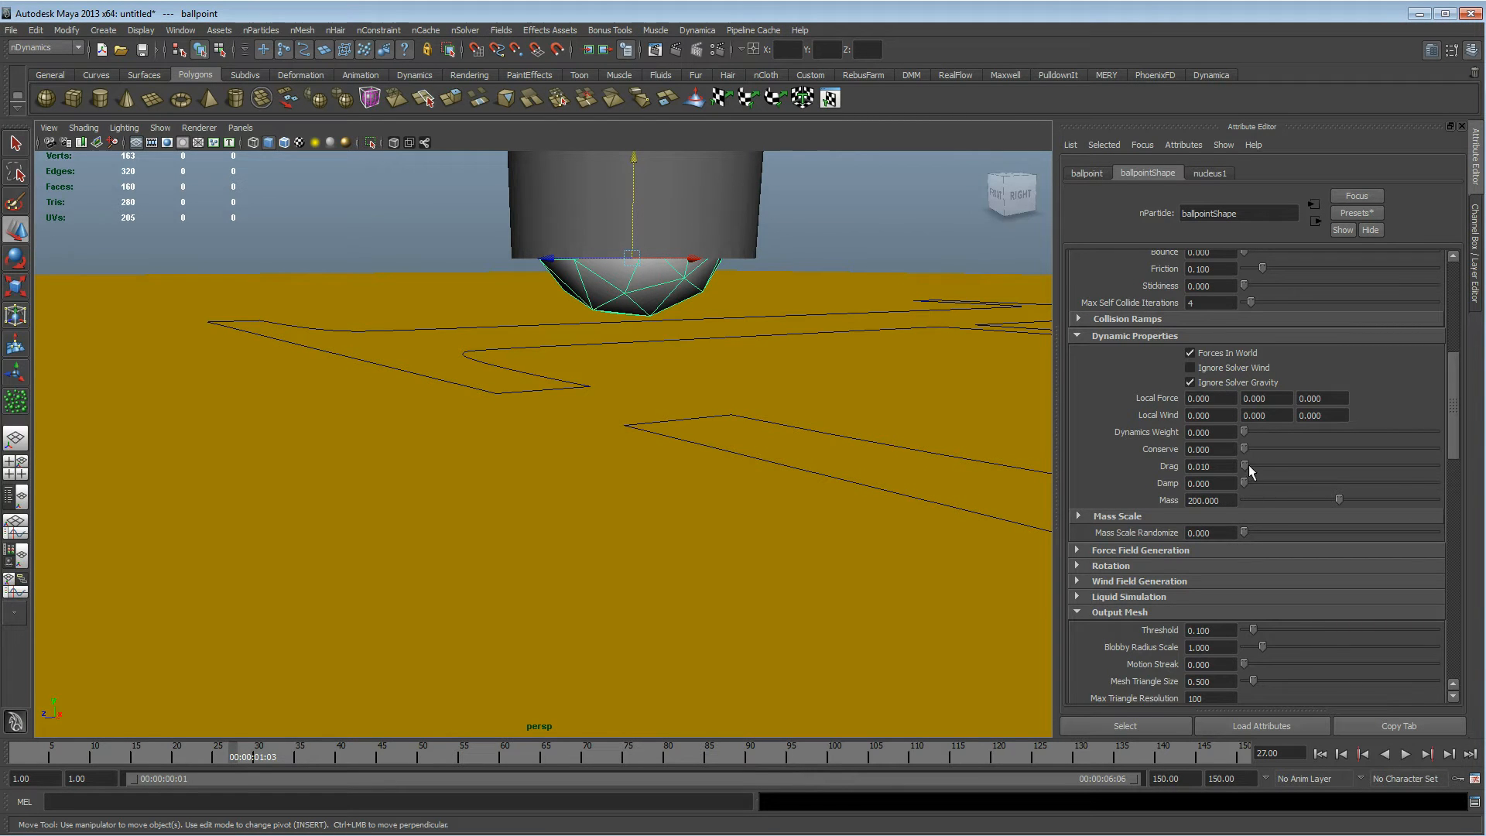
Set the ballpoint's Drag to 2 and Damp to 10, and replay the simulation from frame 1
{"action": "left_click_drag", "start_coordinate": [1246, 464], "coordinate": [1440, 464]}
{"action": "left_click_drag", "start_coordinate": [1244, 482], "coordinate": [1440, 483]}
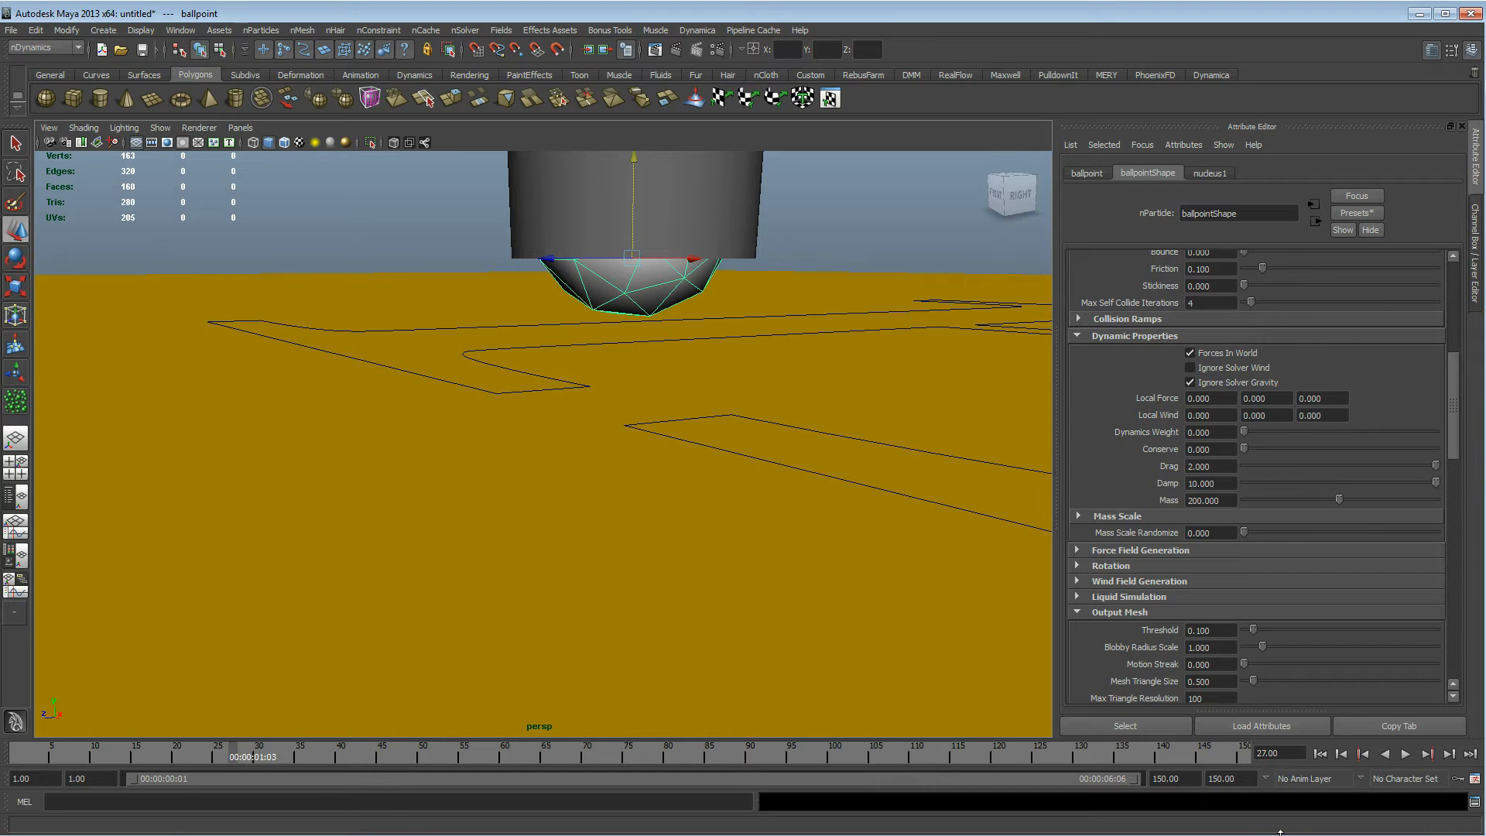
{"action": "left_click", "coordinate": [1321, 755]}
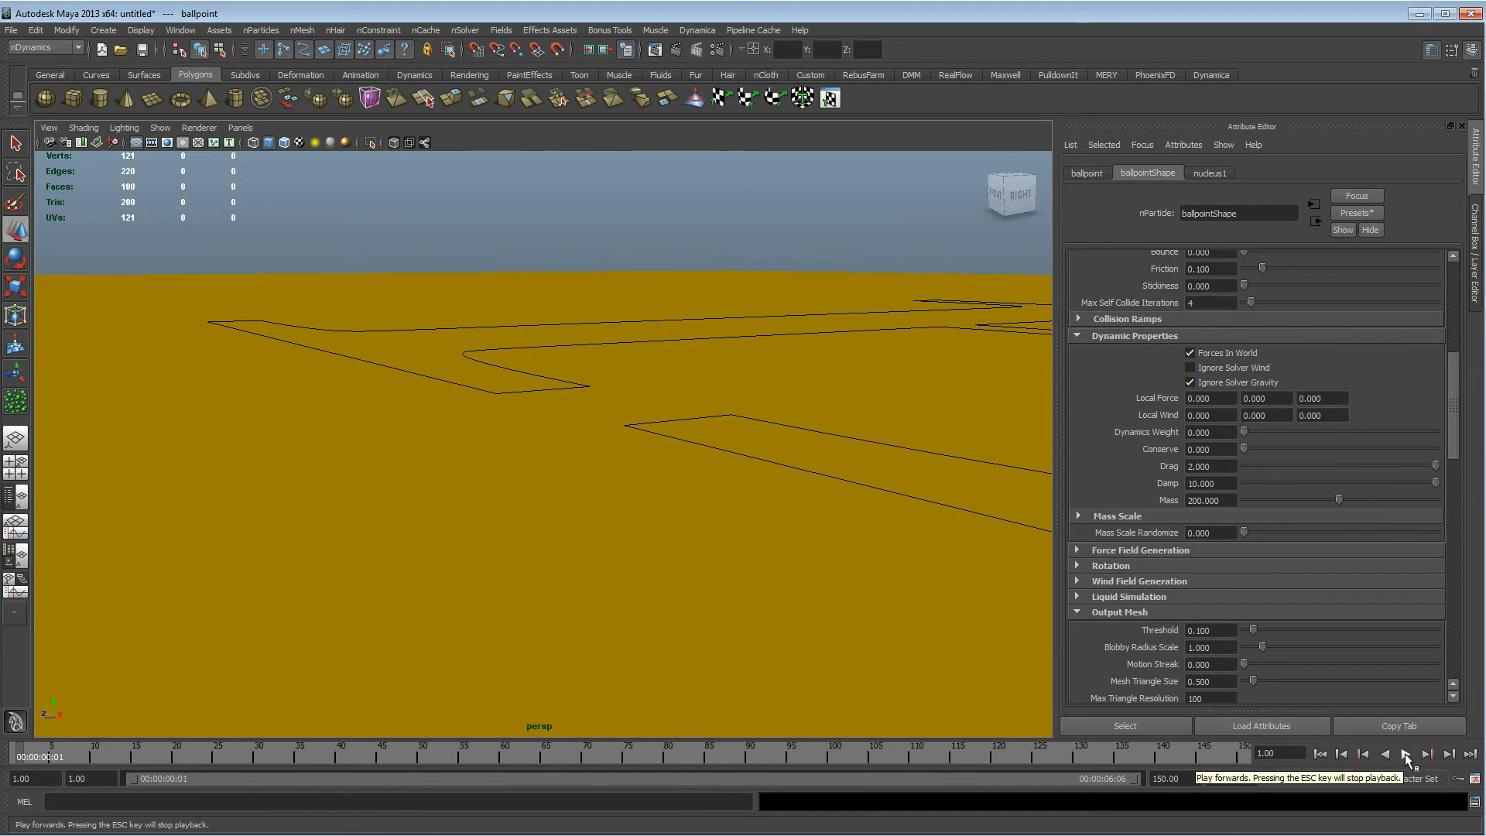
{"action": "left_click", "coordinate": [1405, 754]}
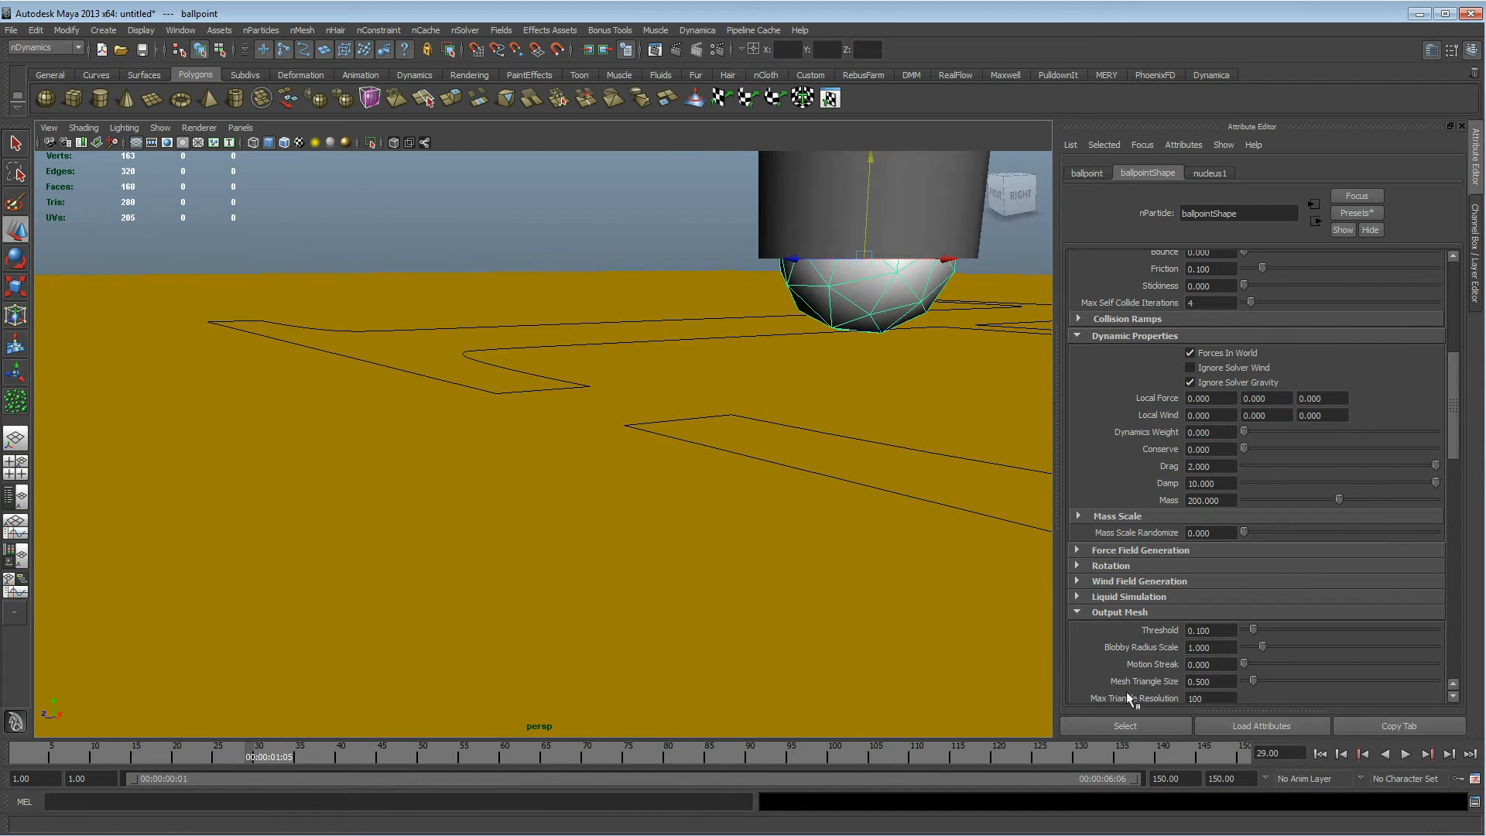
Rerun the simulation and compare how far the ballpoint protrudes from the cylinder in wireframe and shaded views
{"action": "mouse_move", "coordinate": [829, 434]}
{"action": "middle_mouse_down", "text": "alt"}
{"action": "mouse_move", "coordinate": [789, 338]}
{"action": "mouse_move", "coordinate": [753, 346]}
{"action": "mouse_move", "coordinate": [864, 487]}
{"action": "middle_mouse_up", "text": "alt"}
{"action": "key", "text": "4"}
{"action": "left_click", "coordinate": [1320, 755]}
{"action": "middle_click_drag", "start_coordinate": [727, 418], "coordinate": [951, 575], "text": "alt"}
{"action": "middle_click_drag", "start_coordinate": [732, 523], "coordinate": [750, 499], "text": "alt"}
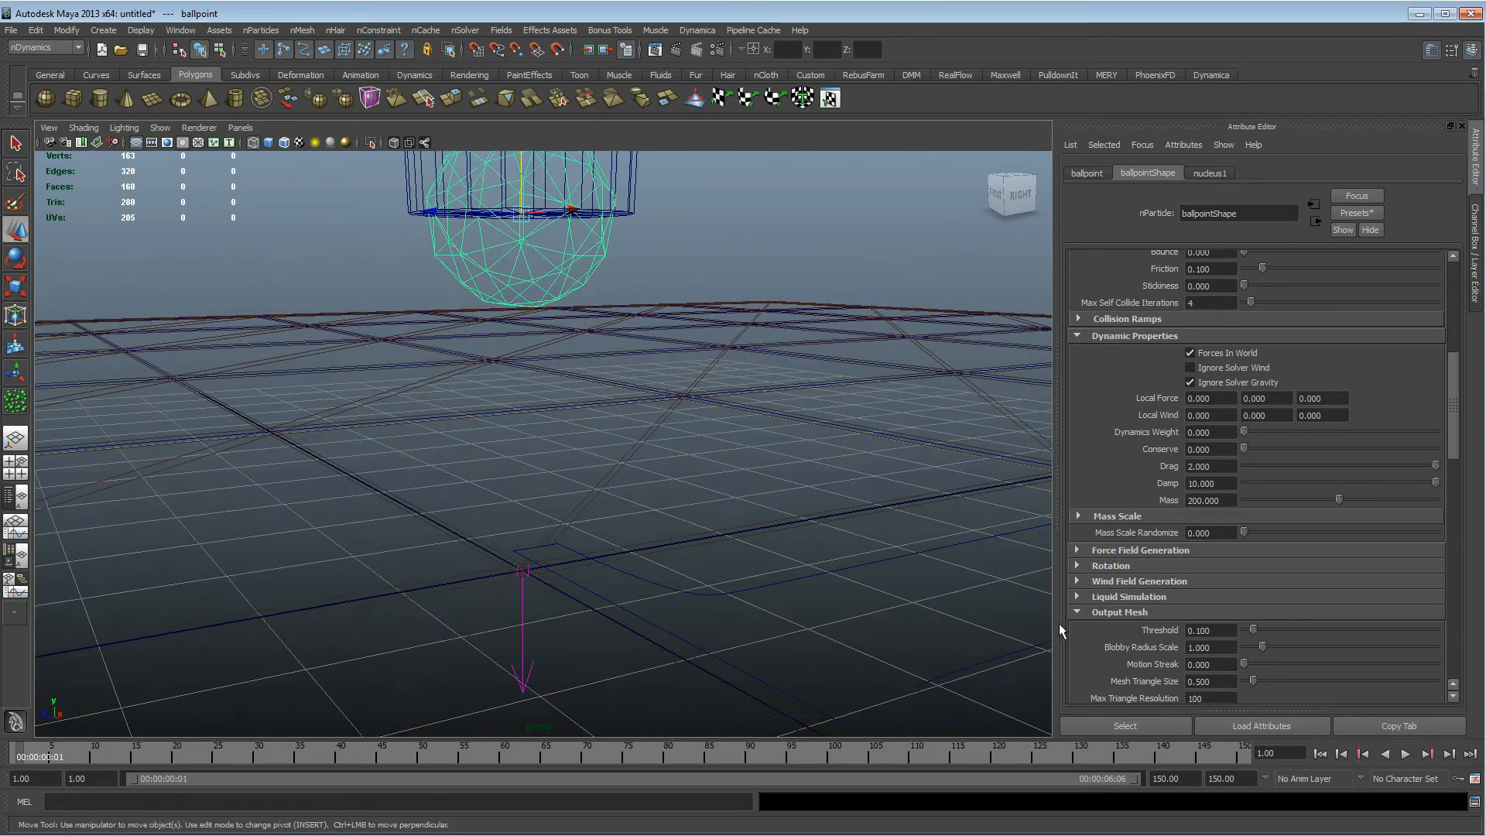
{"action": "left_click", "coordinate": [1406, 754]}
{"action": "middle_click_drag", "start_coordinate": [669, 550], "coordinate": [242, 353], "text": "alt"}
{"action": "middle_click_drag", "start_coordinate": [421, 454], "coordinate": [402, 501], "text": "alt"}
{"action": "key", "text": "5"}
{"action": "mouse_move", "coordinate": [469, 308]}
{"action": "middle_mouse_down", "text": "alt"}
{"action": "mouse_move", "coordinate": [547, 255]}
{"action": "mouse_move", "coordinate": [455, 270]}
{"action": "mouse_move", "coordinate": [611, 379]}
{"action": "middle_mouse_up", "text": "alt"}
{"action": "right_click_drag", "start_coordinate": [612, 380], "coordinate": [767, 444], "text": "alt"}
{"action": "middle_click_drag", "start_coordinate": [768, 444], "coordinate": [696, 491], "text": "alt"}
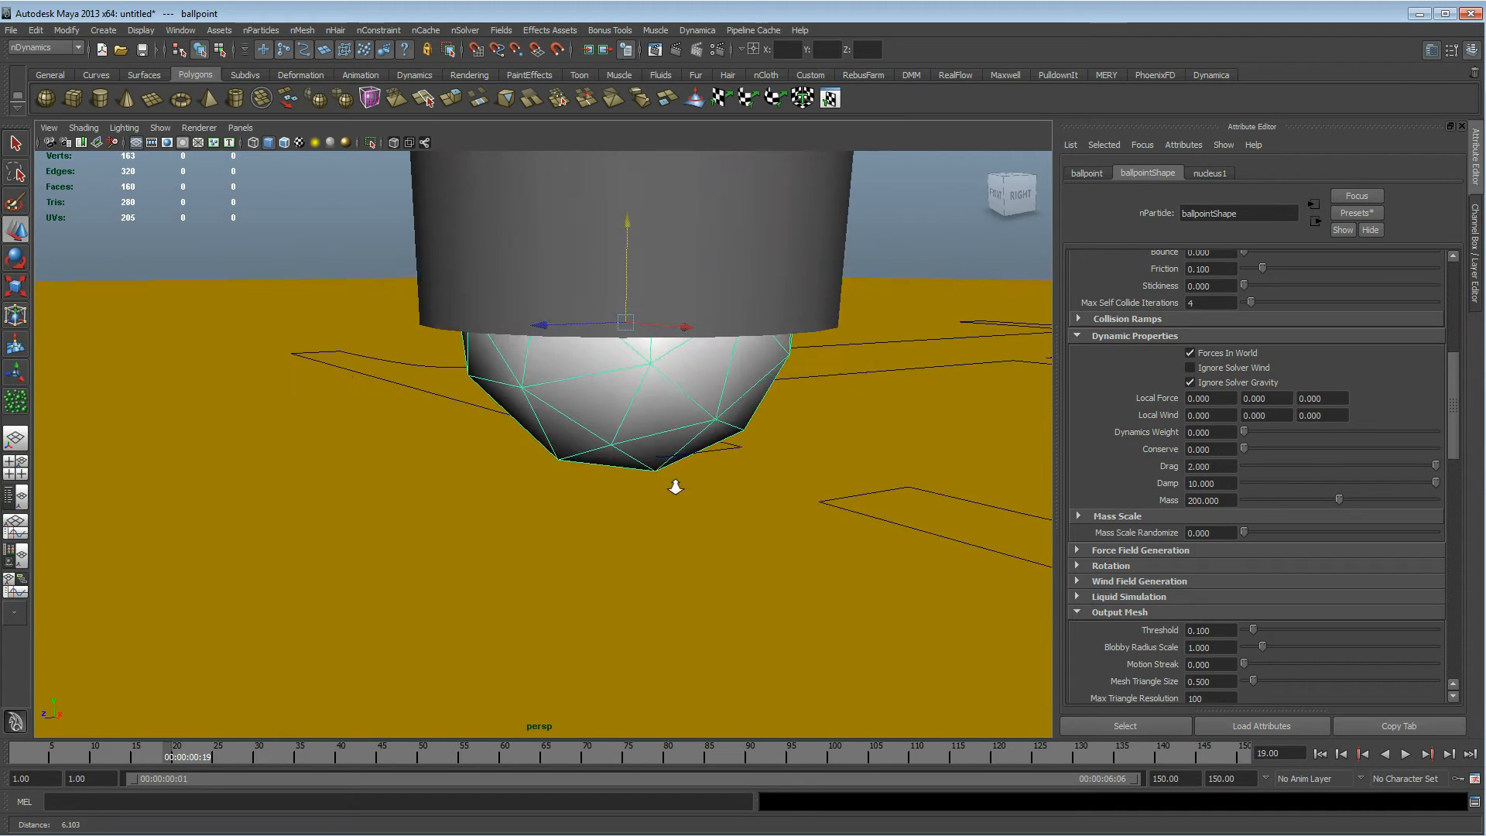
{"action": "right_click_drag", "start_coordinate": [696, 491], "coordinate": [507, 456], "text": "alt"}
Select the cylinder and open its animation curves in the Graph Editor
{"action": "left_click", "coordinate": [484, 209]}
{"action": "middle_click_drag", "start_coordinate": [779, 444], "coordinate": [777, 503], "text": "alt"}
{"action": "right_click_drag", "start_coordinate": [777, 503], "coordinate": [708, 503], "text": "alt"}
{"action": "left_click_drag", "start_coordinate": [707, 503], "coordinate": [701, 488], "text": "alt"}
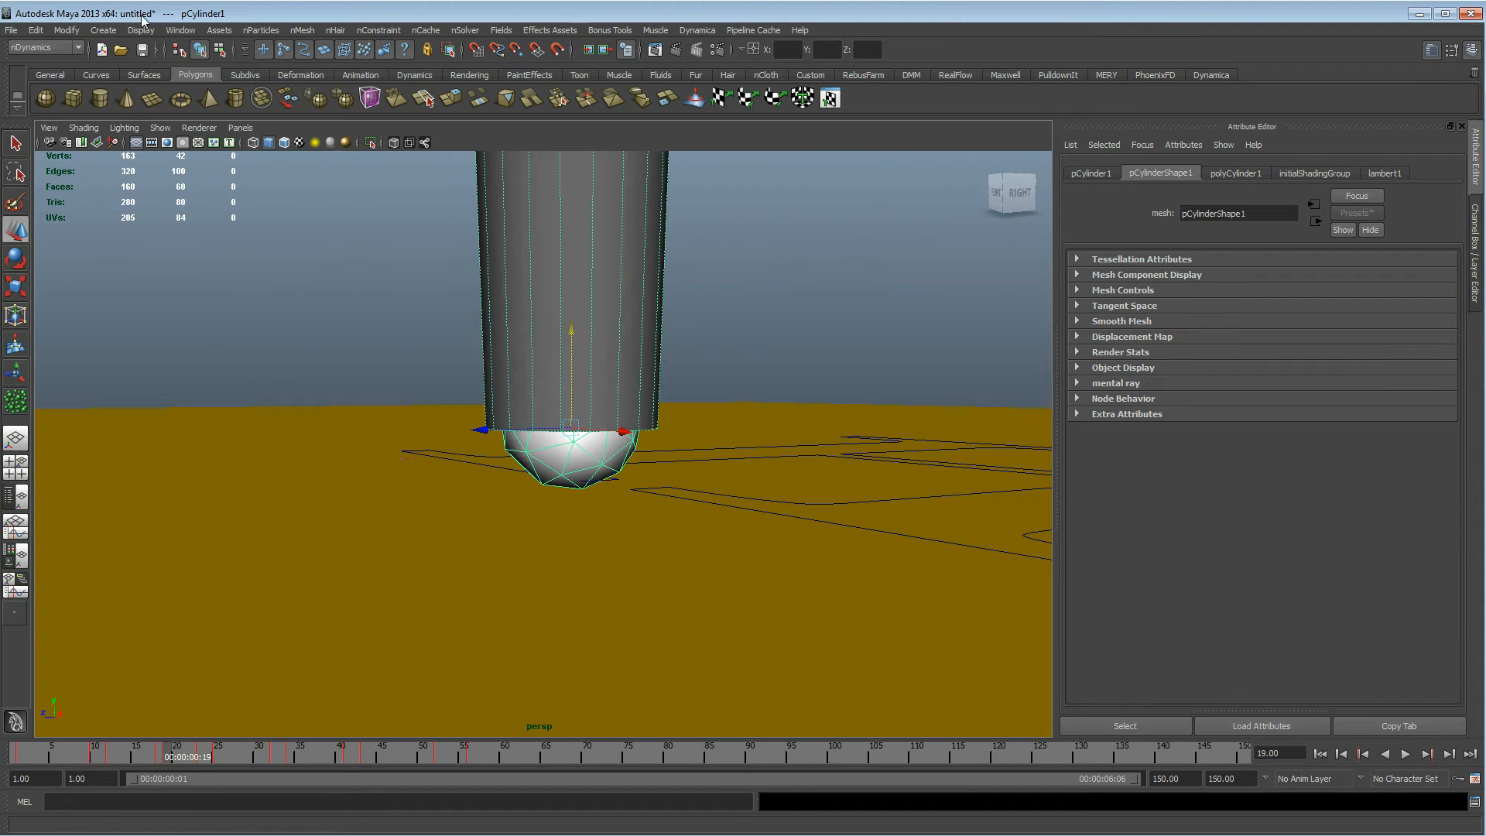
{"action": "left_click", "coordinate": [180, 29]}
{"action": "mouse_move", "coordinate": [213, 85]}
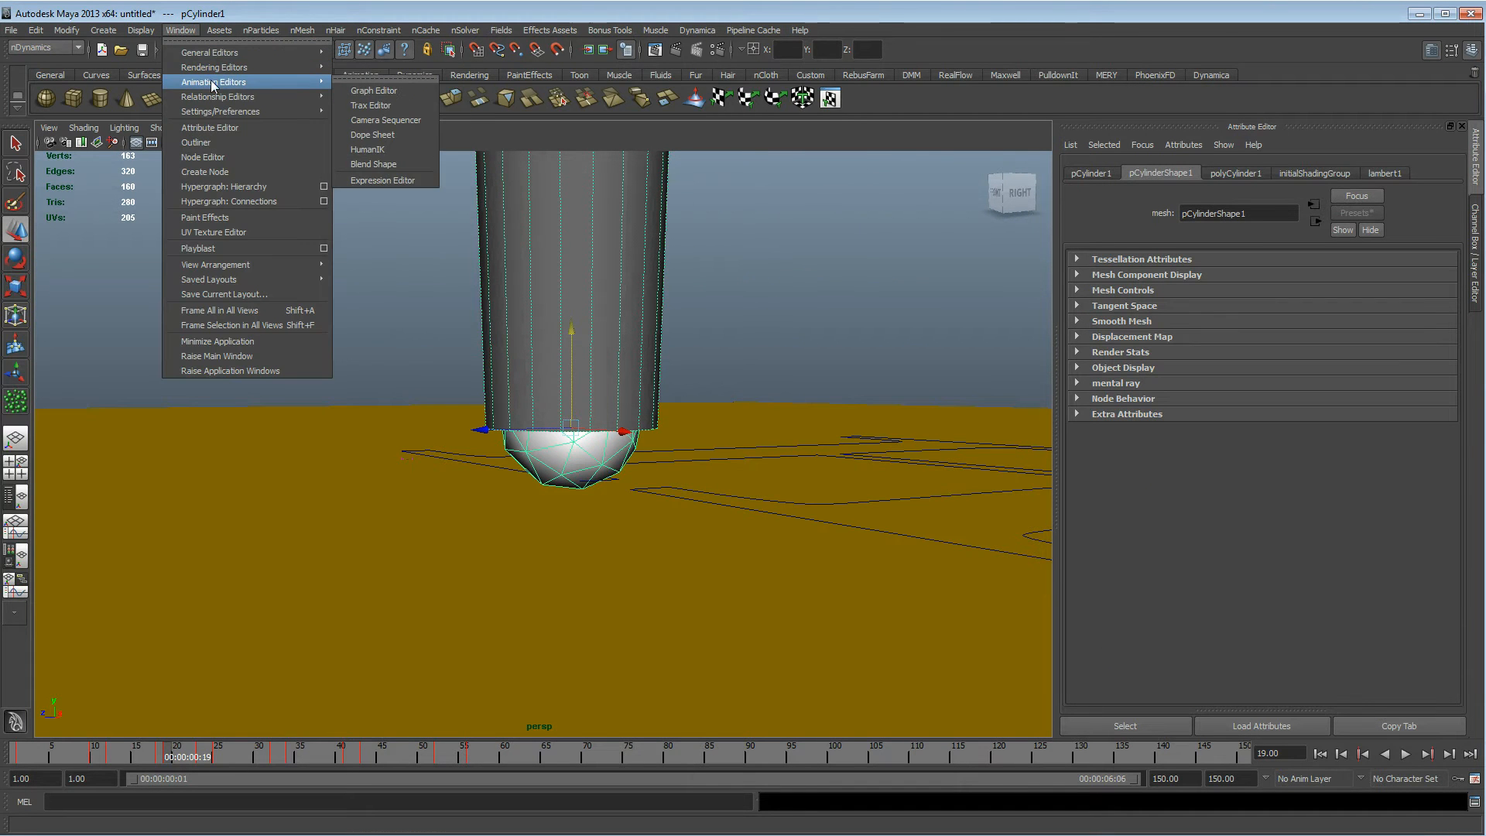
{"action": "left_click", "coordinate": [367, 92]}
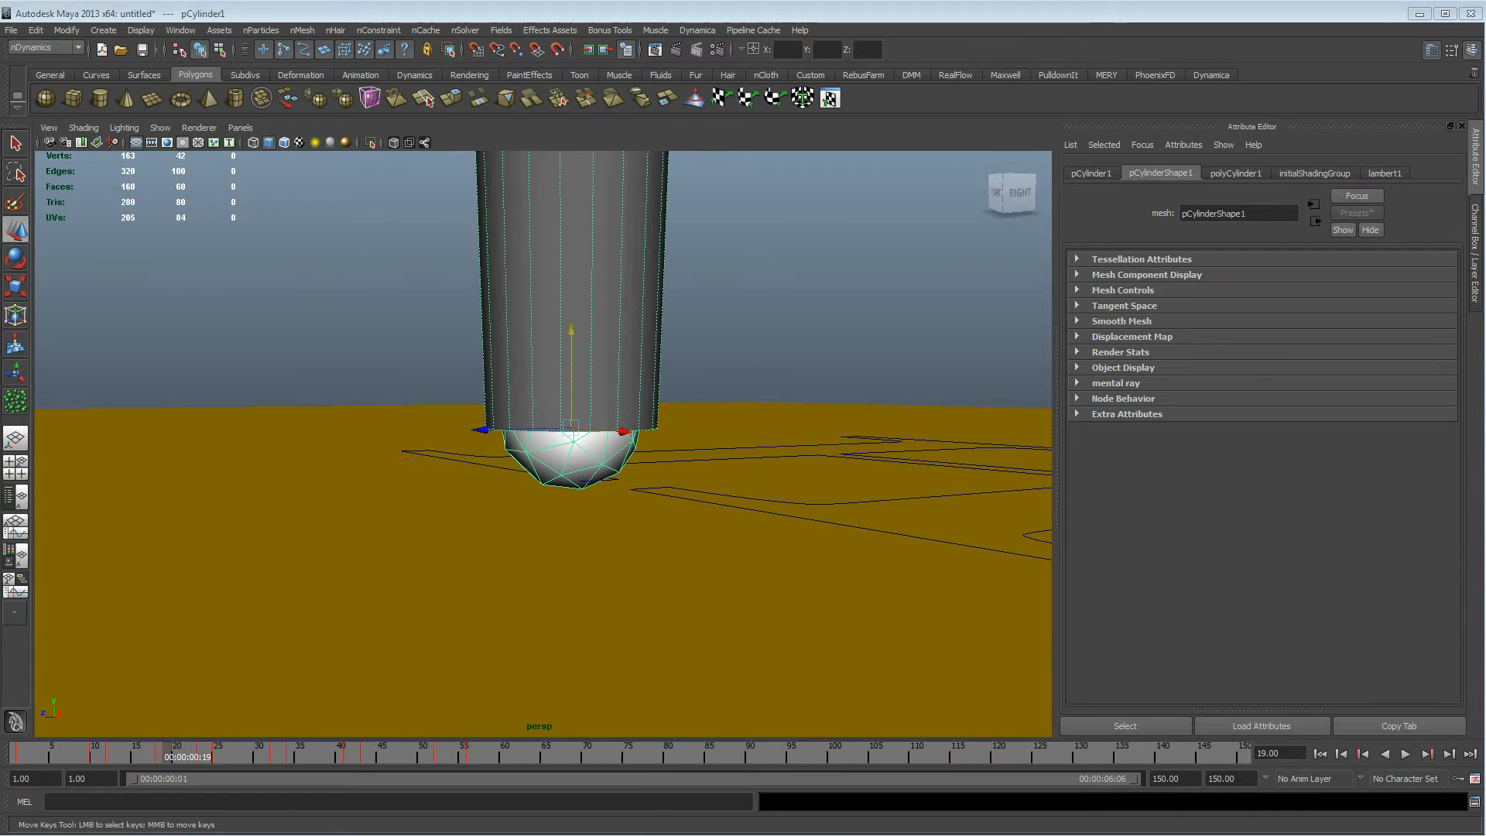
Bring the Graph Editor fully on screen and isolate the cylinder's Translate Y curve
{"action": "left_click_drag", "start_coordinate": [397, 739], "coordinate": [964, 87]}
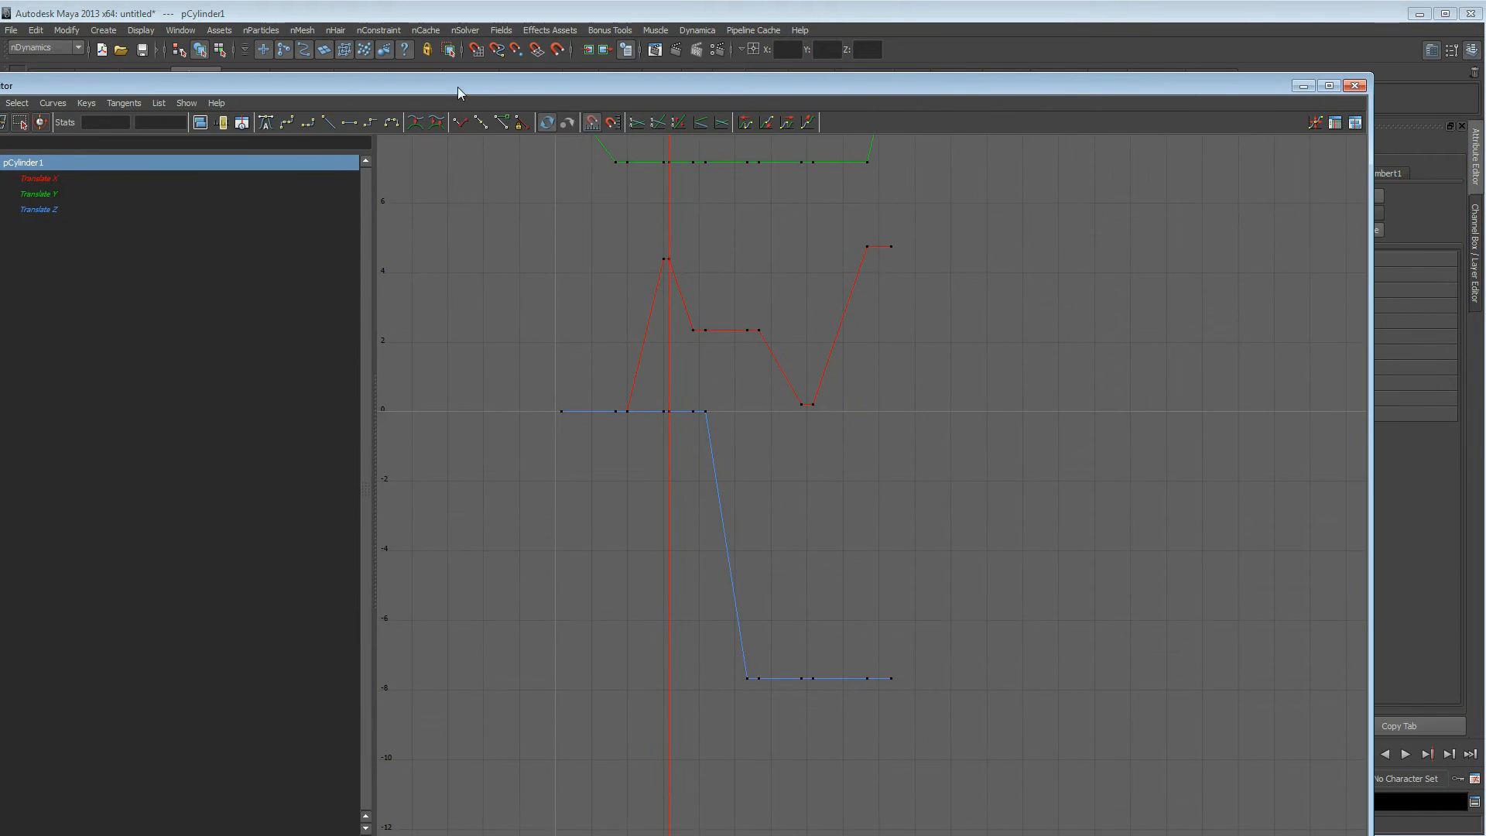
{"action": "left_click_drag", "start_coordinate": [457, 92], "coordinate": [581, 70]}
{"action": "left_click", "coordinate": [180, 170]}
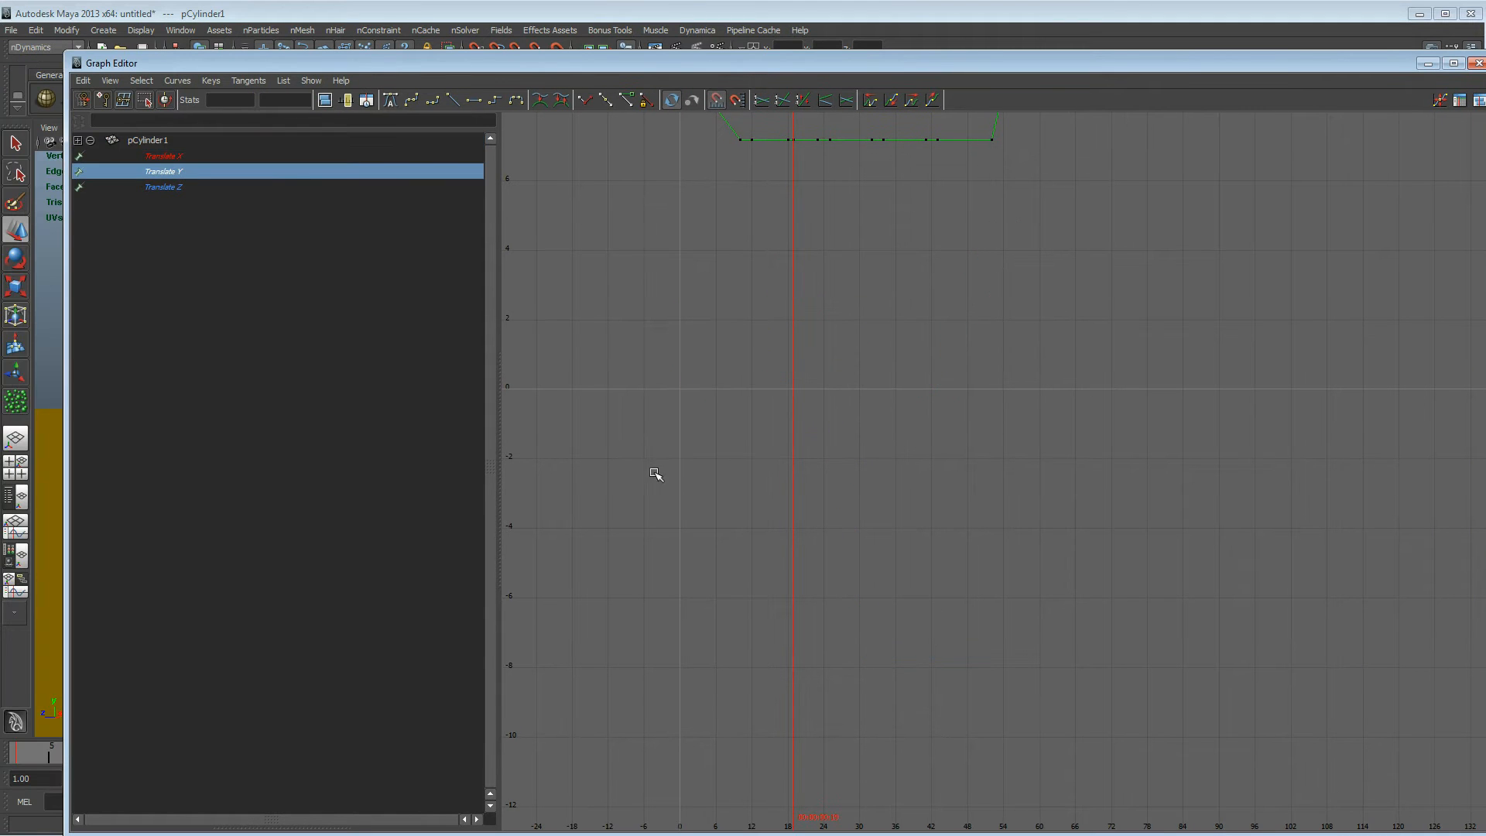
{"action": "middle_click_drag", "start_coordinate": [668, 379], "coordinate": [607, 524], "text": "alt"}
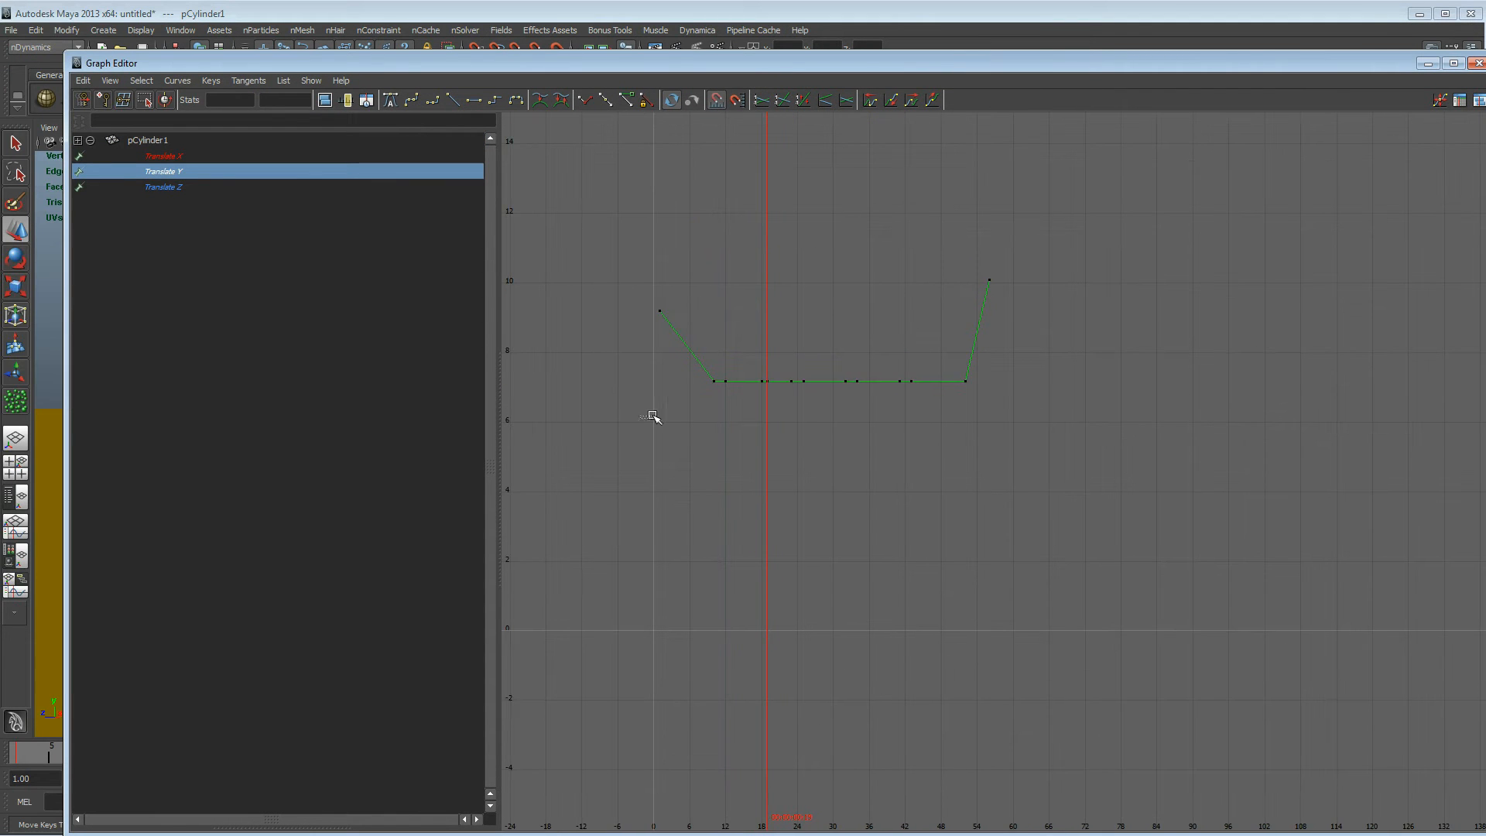
Lower the flat low section of keys on the cylinder's Translate Y curve slightly, checking the ballpoint against the ground
{"action": "left_click_drag", "start_coordinate": [1161, 352], "coordinate": [1155, 357]}
{"action": "key", "text": "a"}
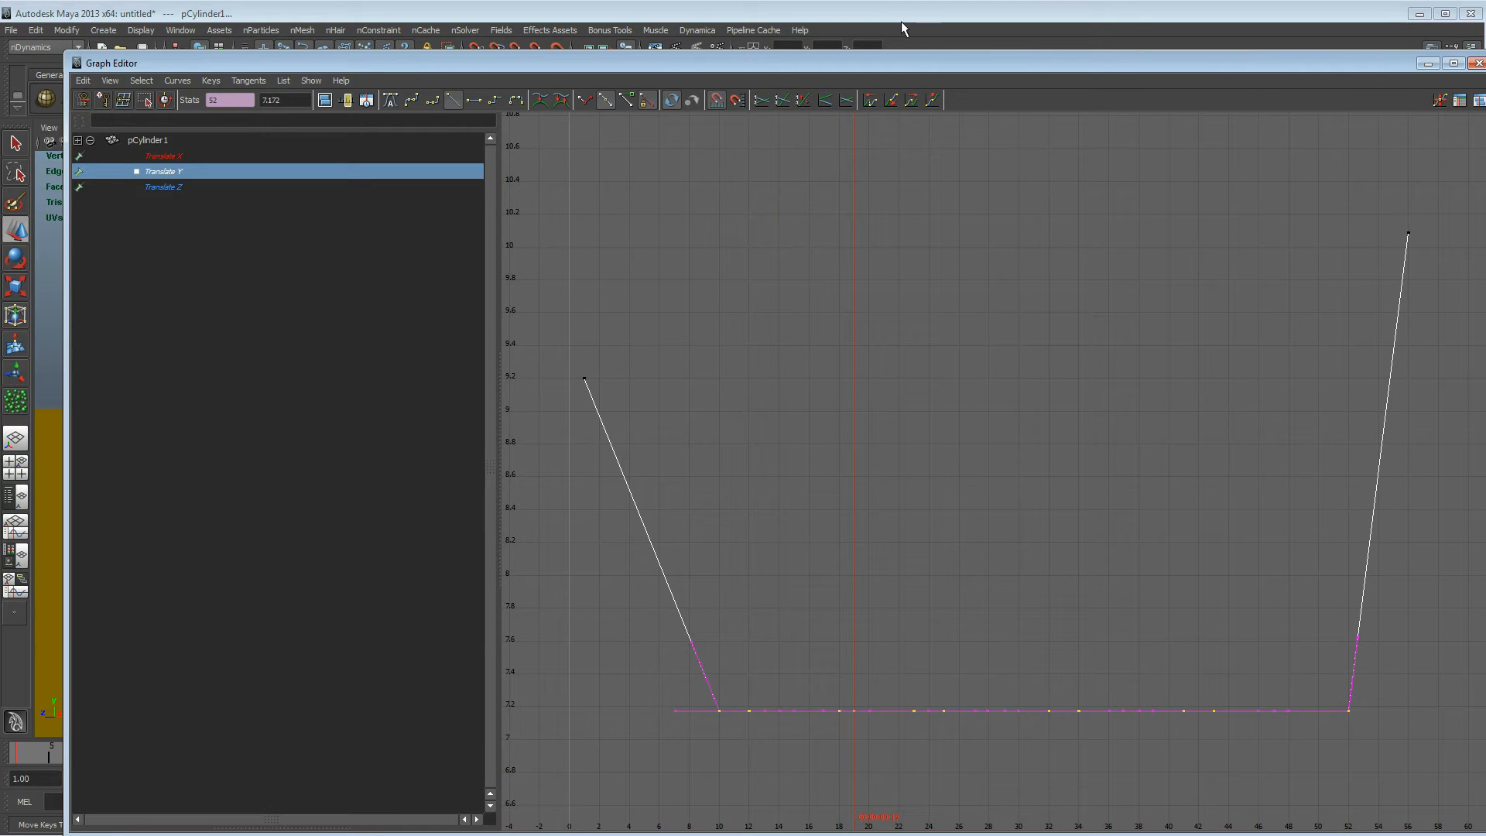
{"action": "left_click_drag", "start_coordinate": [913, 57], "coordinate": [913, 461]}
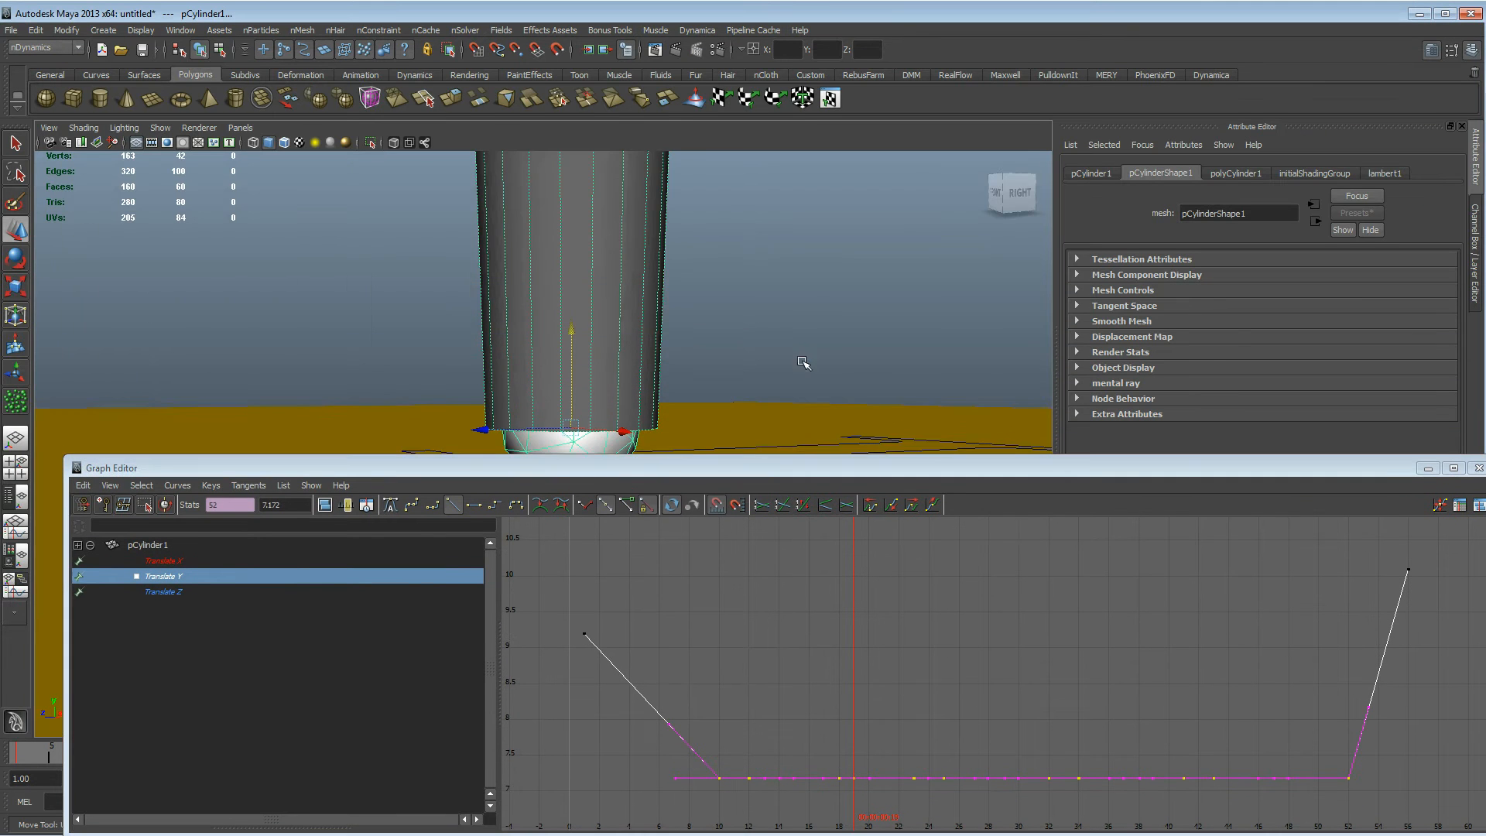
{"action": "middle_click_drag", "start_coordinate": [801, 288], "coordinate": [800, 270], "text": "alt"}
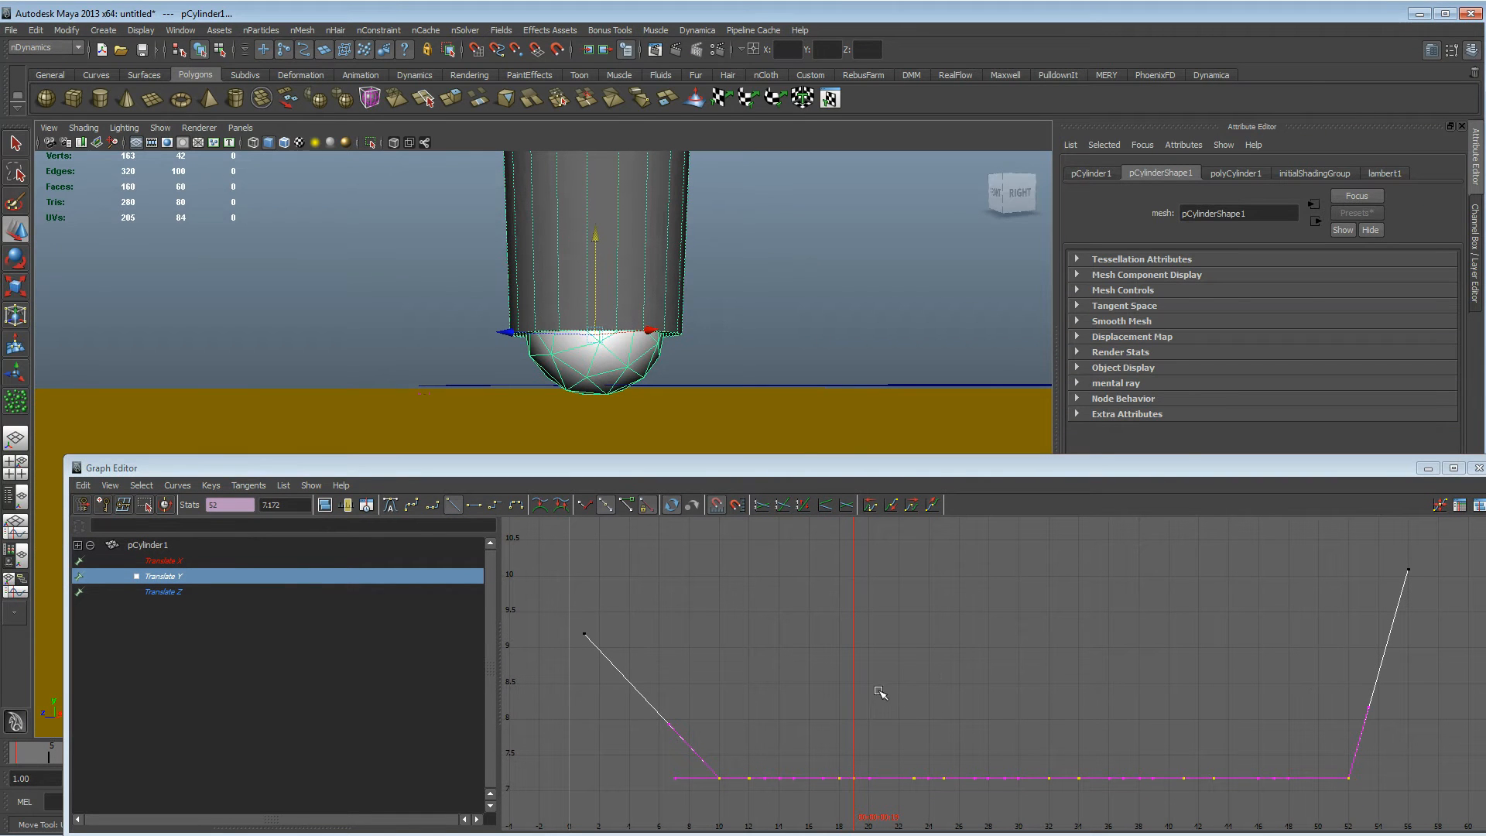
{"action": "middle_click_drag", "start_coordinate": [918, 686], "coordinate": [924, 692], "text": "shift"}
{"action": "left_click_drag", "start_coordinate": [1109, 467], "coordinate": [0, 465]}
Play the simulation from frame 1, inspect how the ballpoint meets the ground, and return to the start
{"action": "right_click_drag", "start_coordinate": [751, 456], "coordinate": [337, 442], "text": "alt"}
{"action": "left_click_drag", "start_coordinate": [338, 442], "coordinate": [333, 442], "text": "alt"}
{"action": "right_click_drag", "start_coordinate": [333, 442], "coordinate": [913, 471], "text": "alt"}
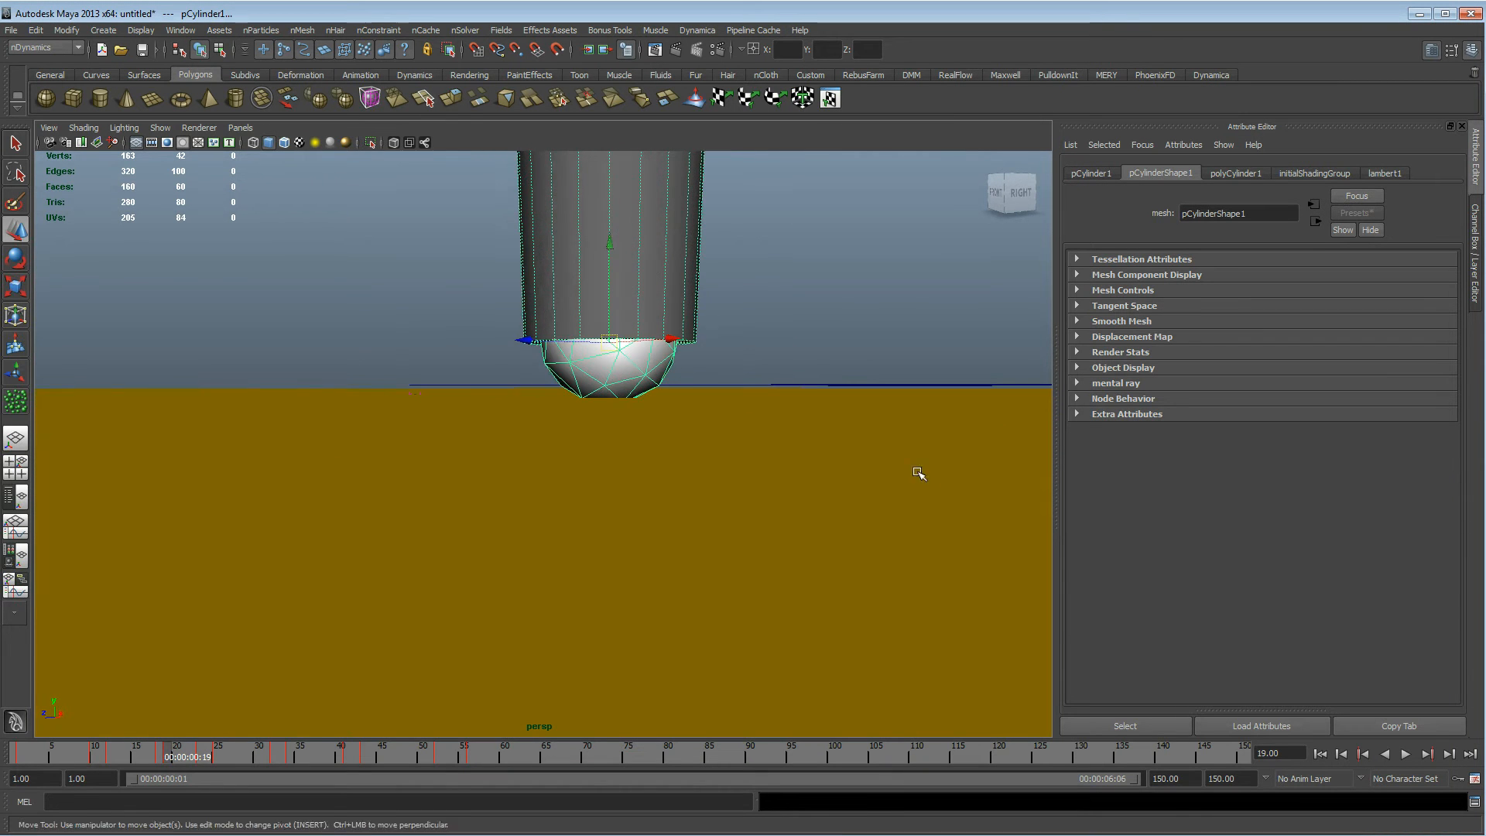
{"action": "left_click", "coordinate": [1320, 754]}
{"action": "left_click", "coordinate": [1404, 753]}
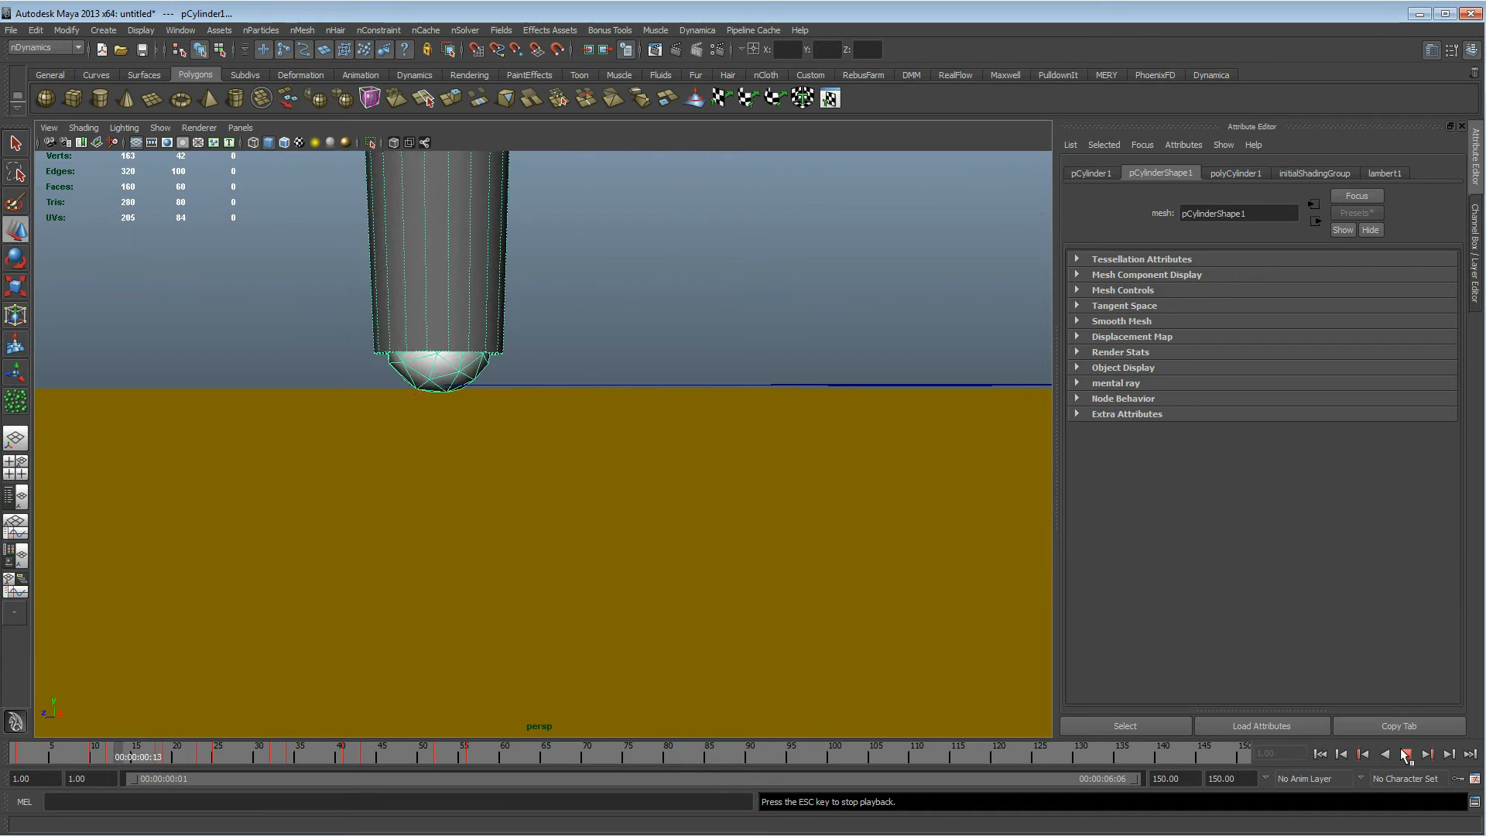
{"action": "left_click_drag", "start_coordinate": [769, 434], "coordinate": [275, 464], "text": "alt"}
{"action": "right_click_drag", "start_coordinate": [275, 464], "coordinate": [636, 535], "text": "alt"}
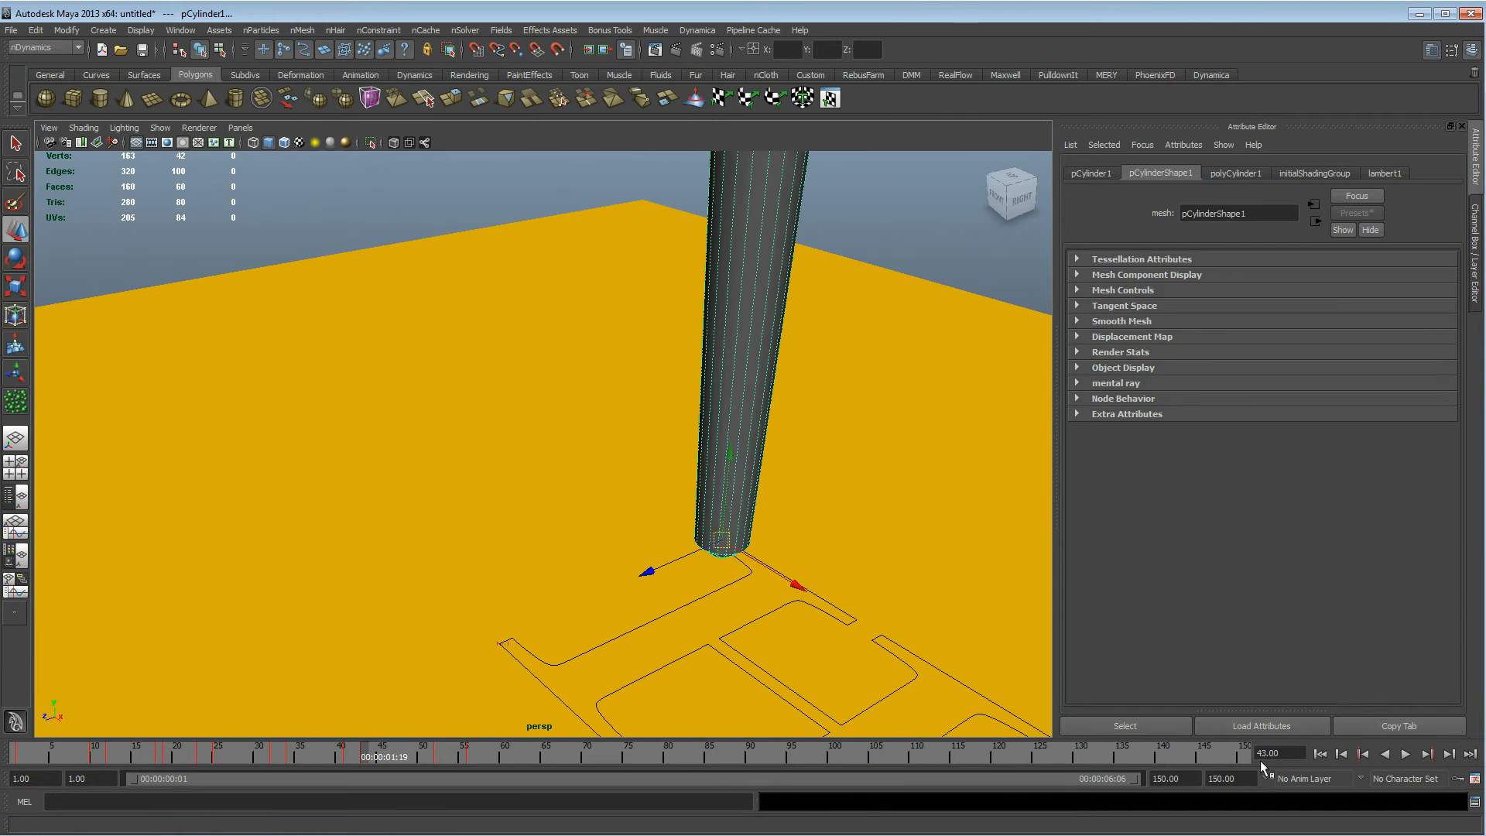
{"action": "left_click", "coordinate": [1320, 753]}
Select the ballpoint particle and open the Particle Collision Event Editor for it
{"action": "middle_click_drag", "start_coordinate": [526, 414], "coordinate": [525, 342], "text": "alt"}
{"action": "left_click_drag", "start_coordinate": [524, 453], "coordinate": [518, 415], "text": "alt"}
{"action": "right_click_drag", "start_coordinate": [518, 415], "coordinate": [621, 437], "text": "alt"}
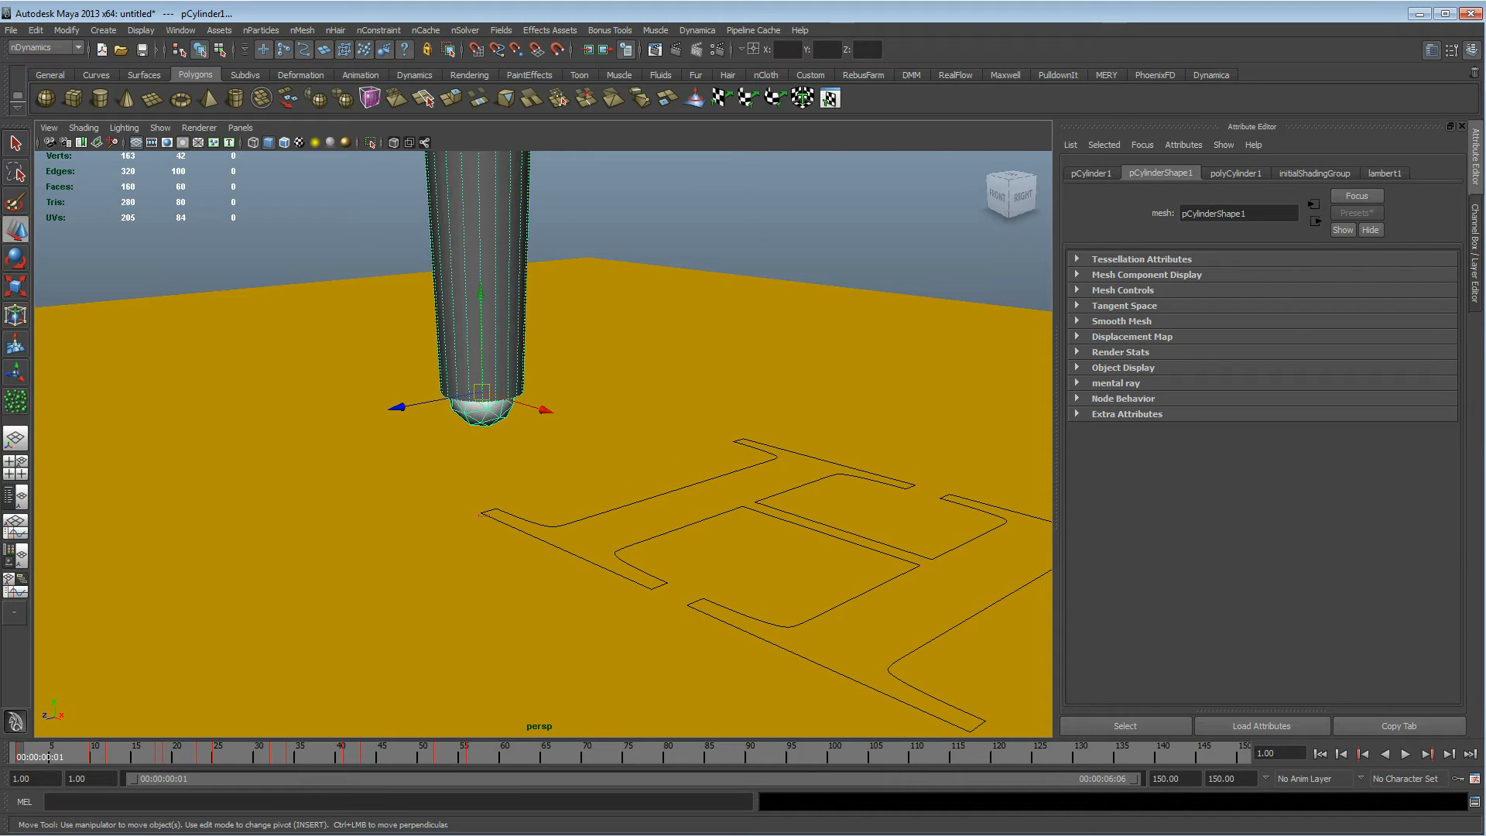
{"action": "left_click_drag", "start_coordinate": [350, 210], "coordinate": [99, 212]}
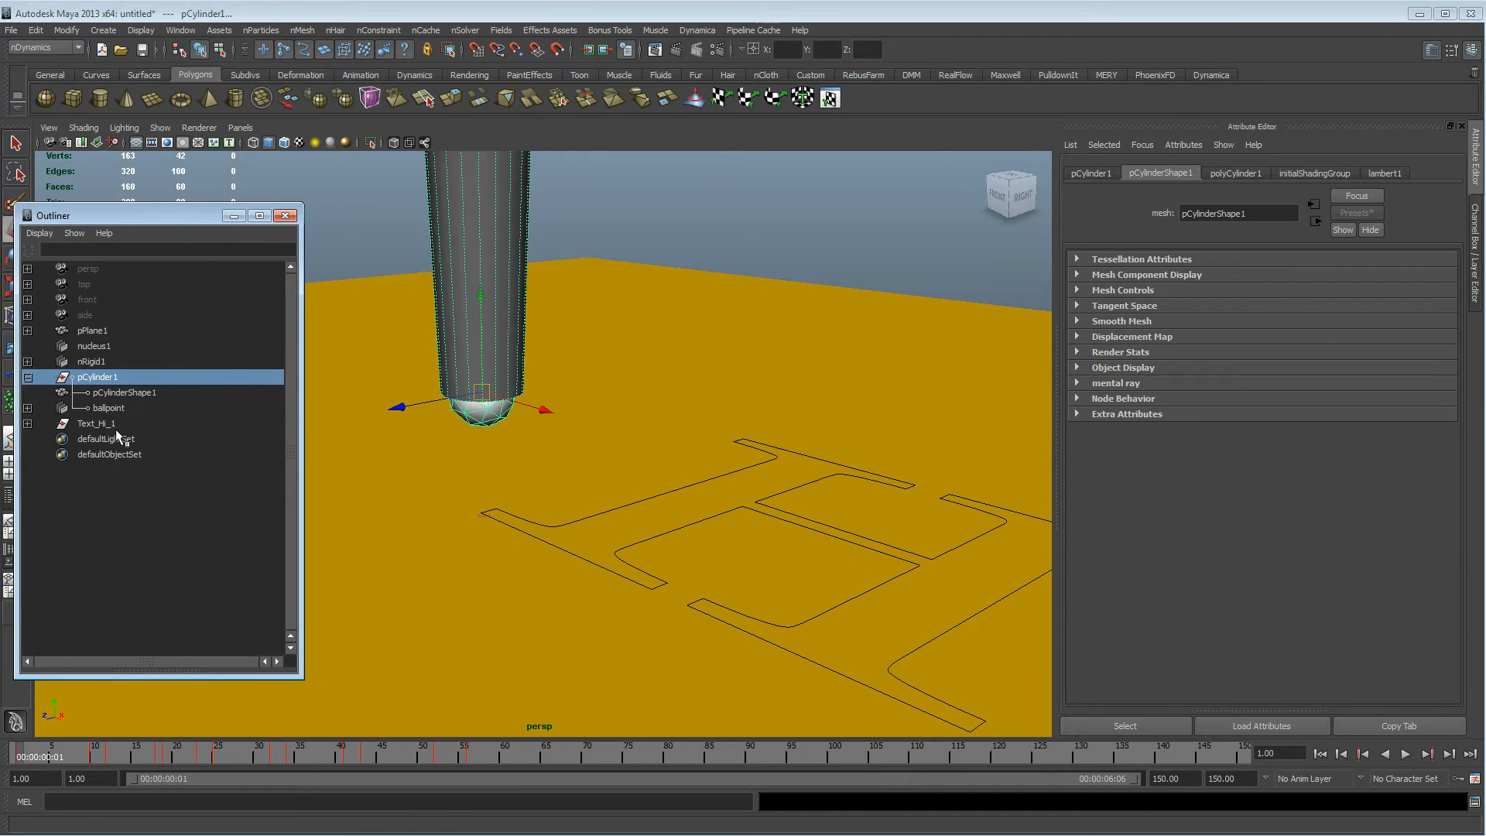
{"action": "left_click", "coordinate": [108, 408]}
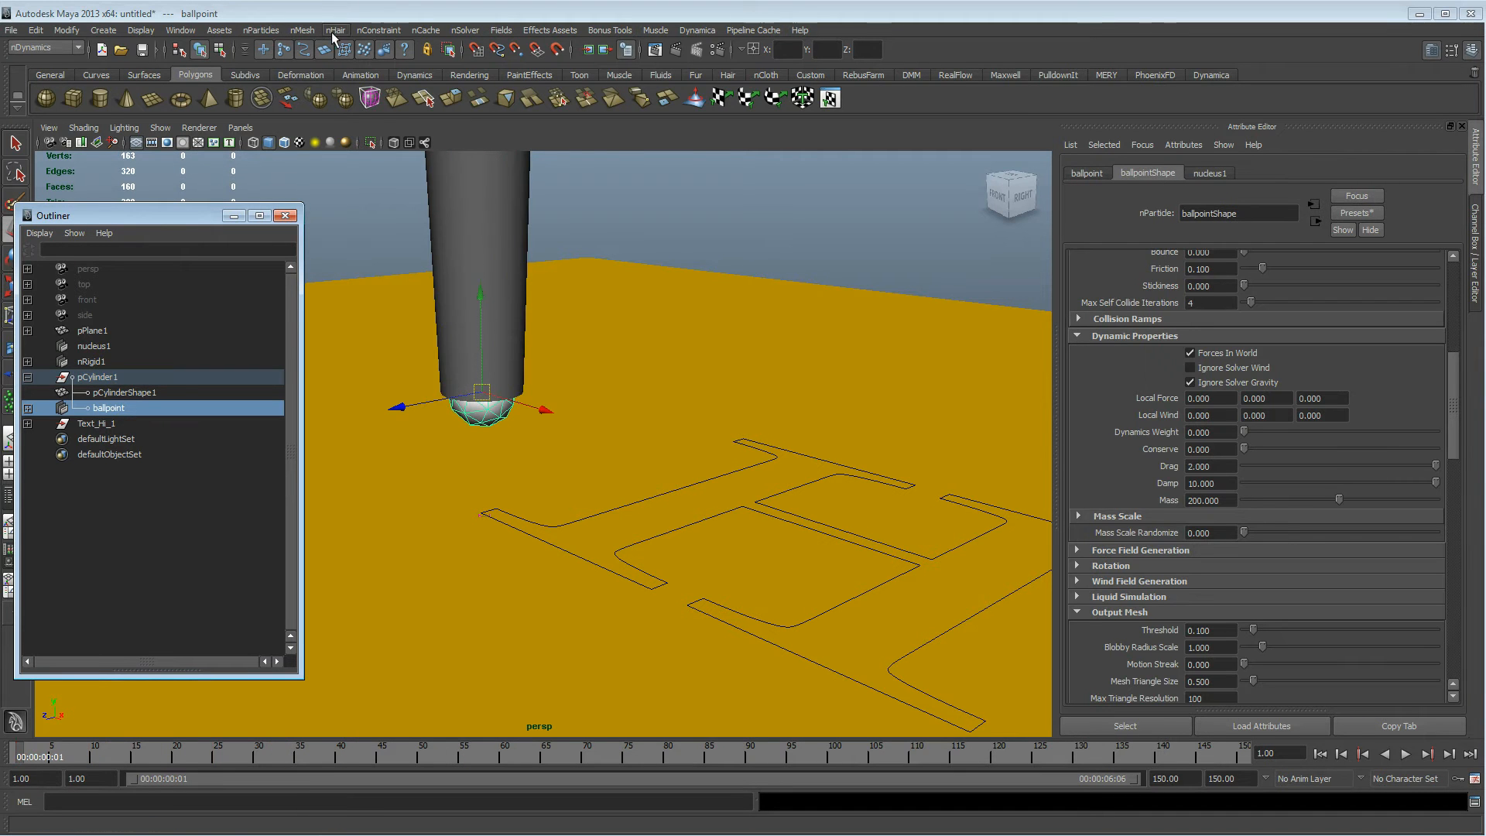
{"action": "left_click", "coordinate": [262, 30]}
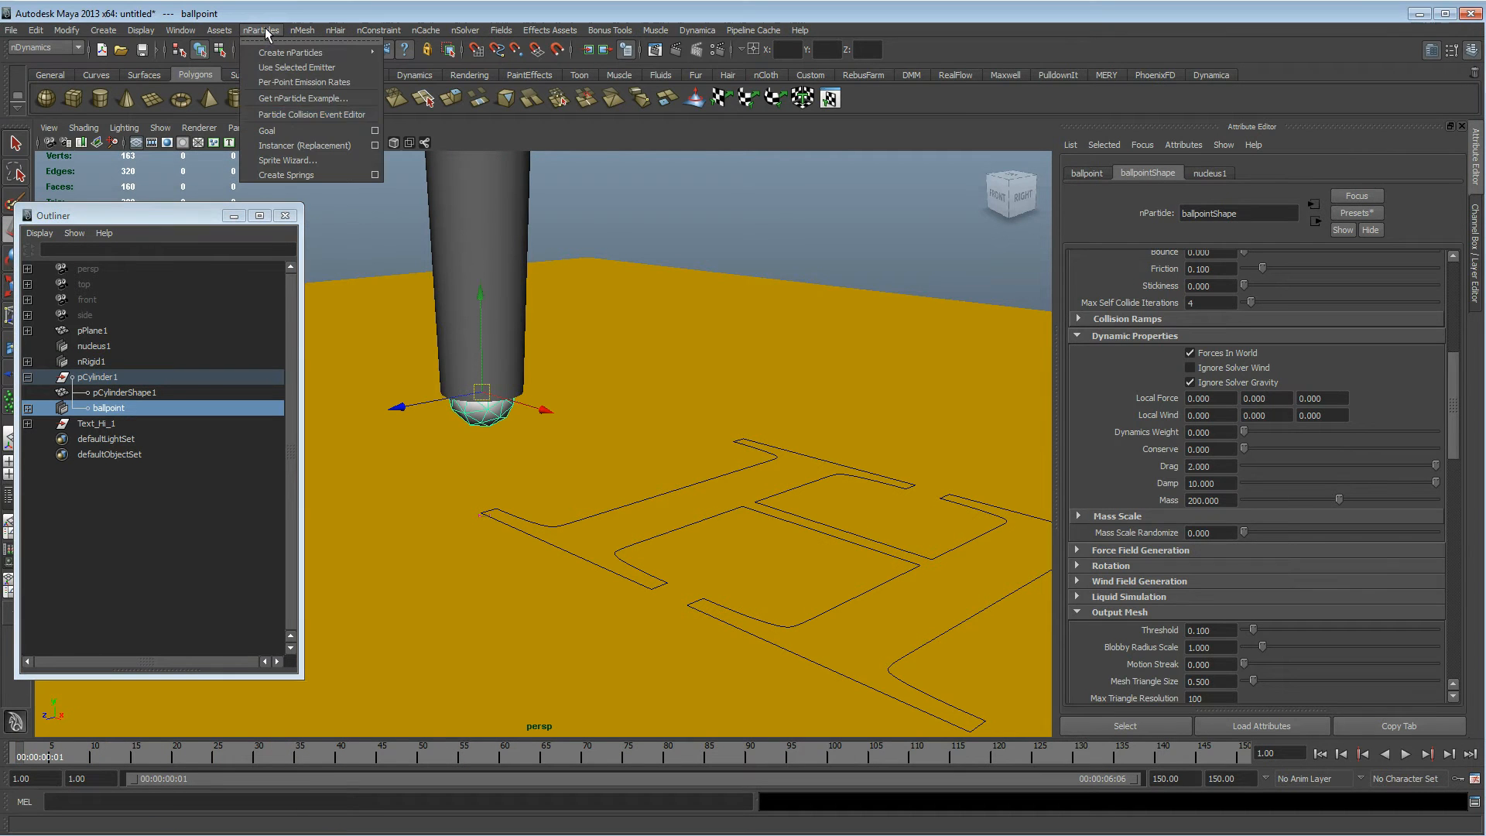
{"action": "left_click", "coordinate": [302, 117]}
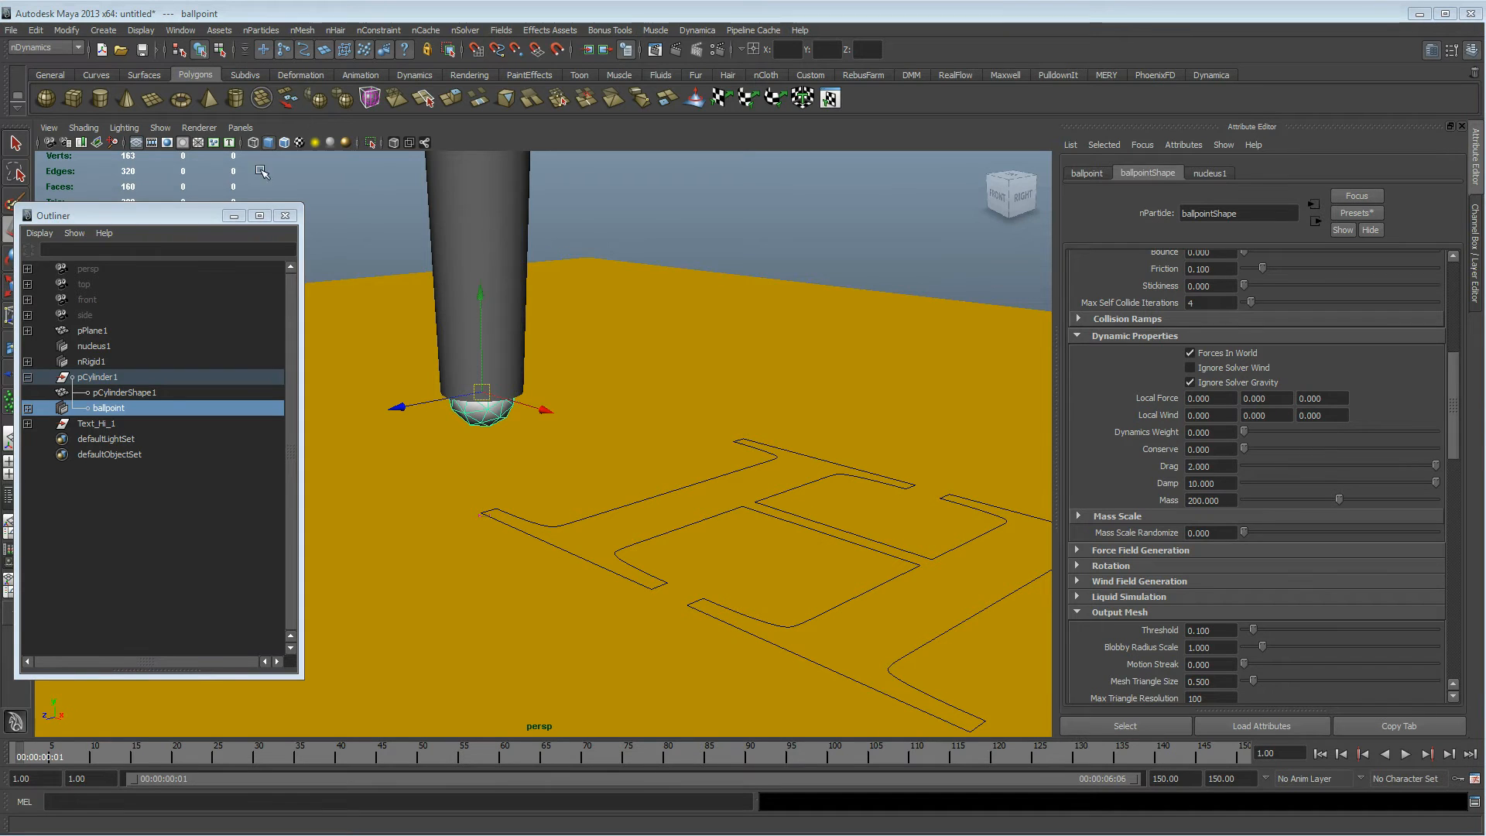
{"action": "left_click_drag", "start_coordinate": [792, 189], "coordinate": [772, 150]}
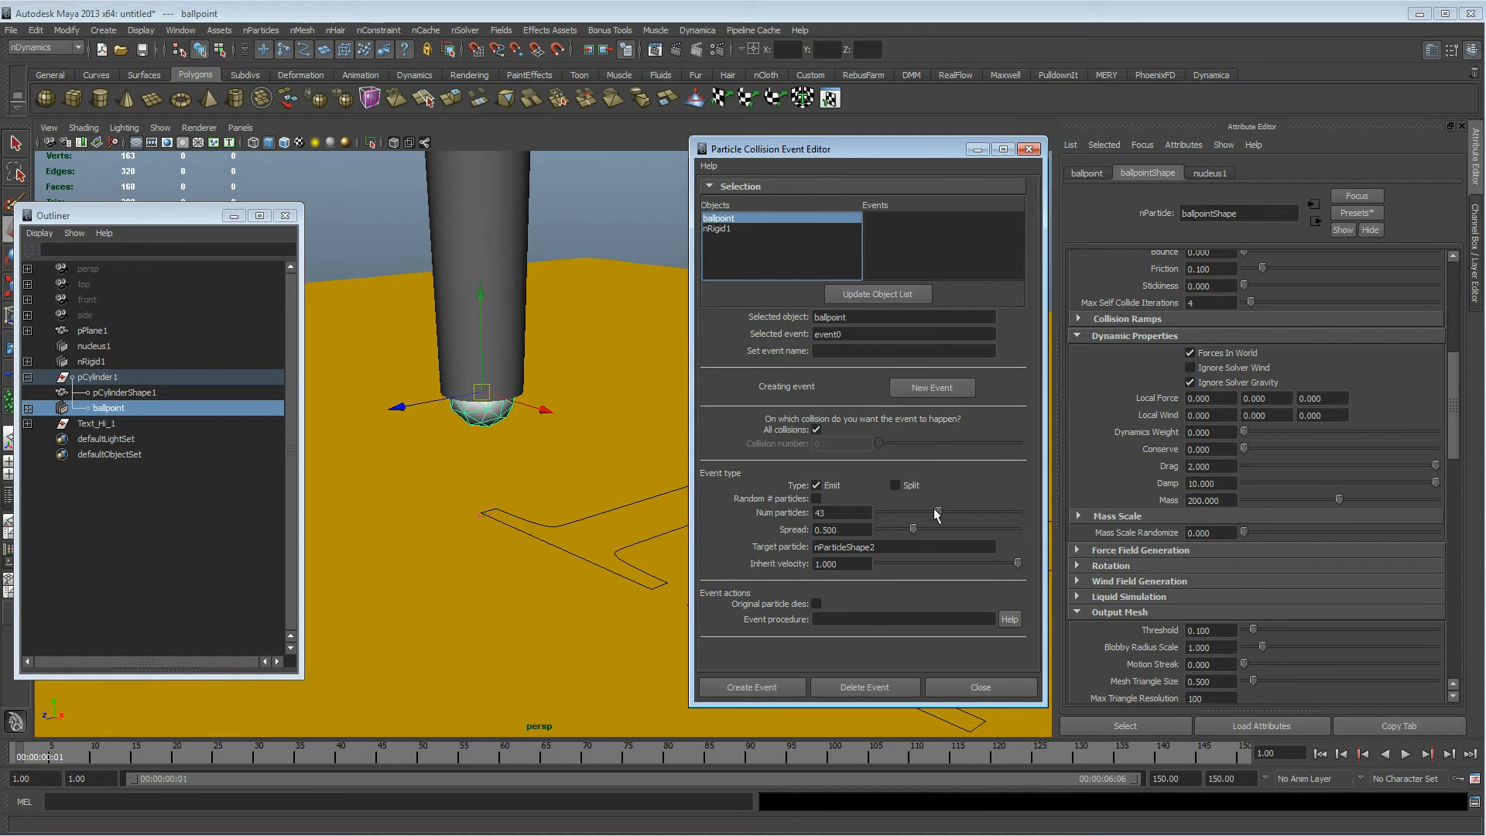
Set the ballpoint's collision event to emit 42 particles, clear its target particle, create the event, and close the editor
{"action": "left_click_drag", "start_coordinate": [935, 508], "coordinate": [931, 508]}
{"action": "double_click", "coordinate": [898, 546]}
{"action": "key", "text": "BackSpace"}
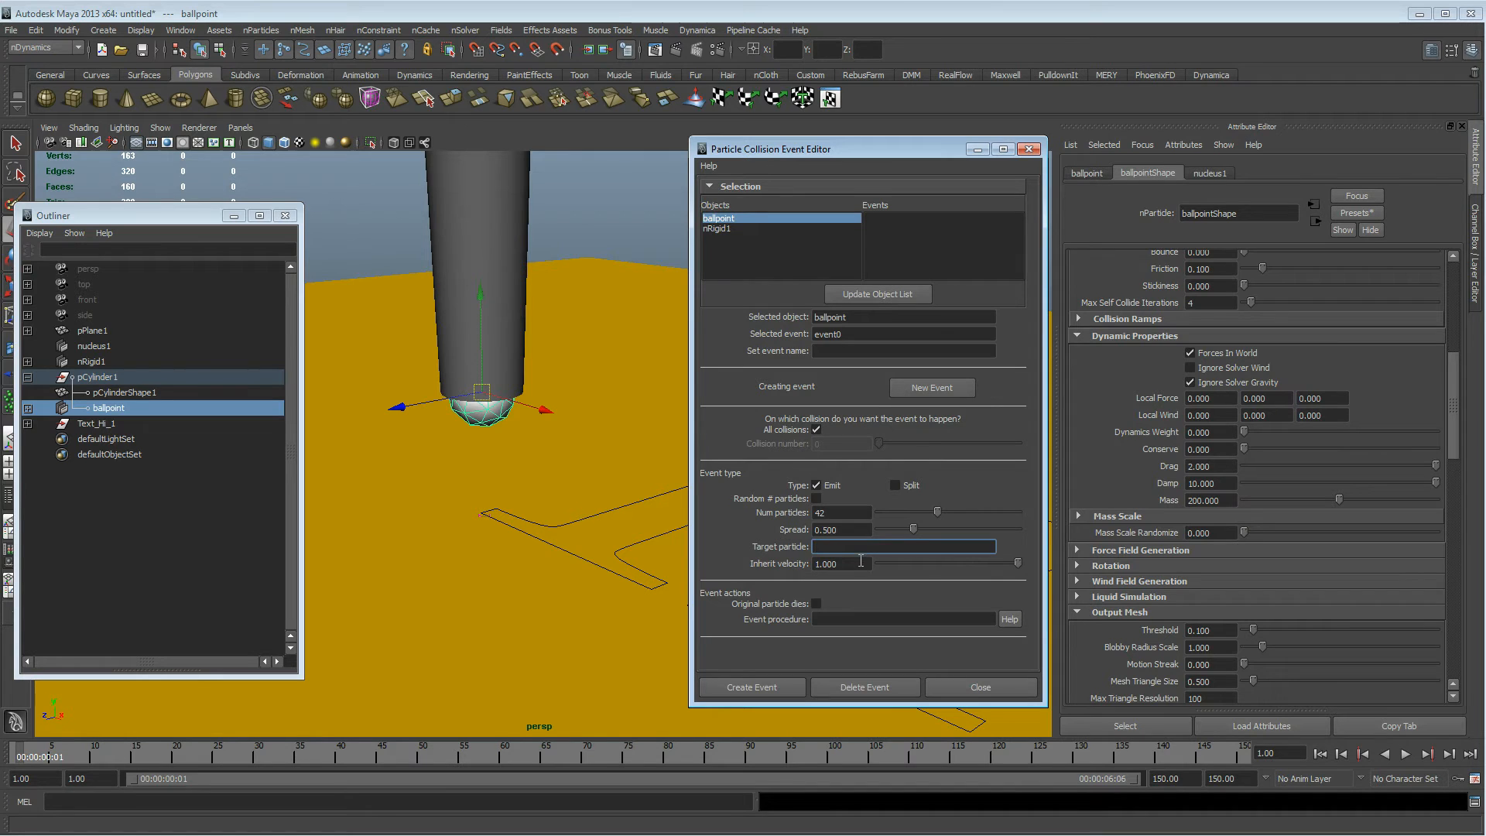
{"action": "left_click", "coordinate": [853, 567]}
{"action": "left_click", "coordinate": [857, 548]}
{"action": "left_click", "coordinate": [708, 167]}
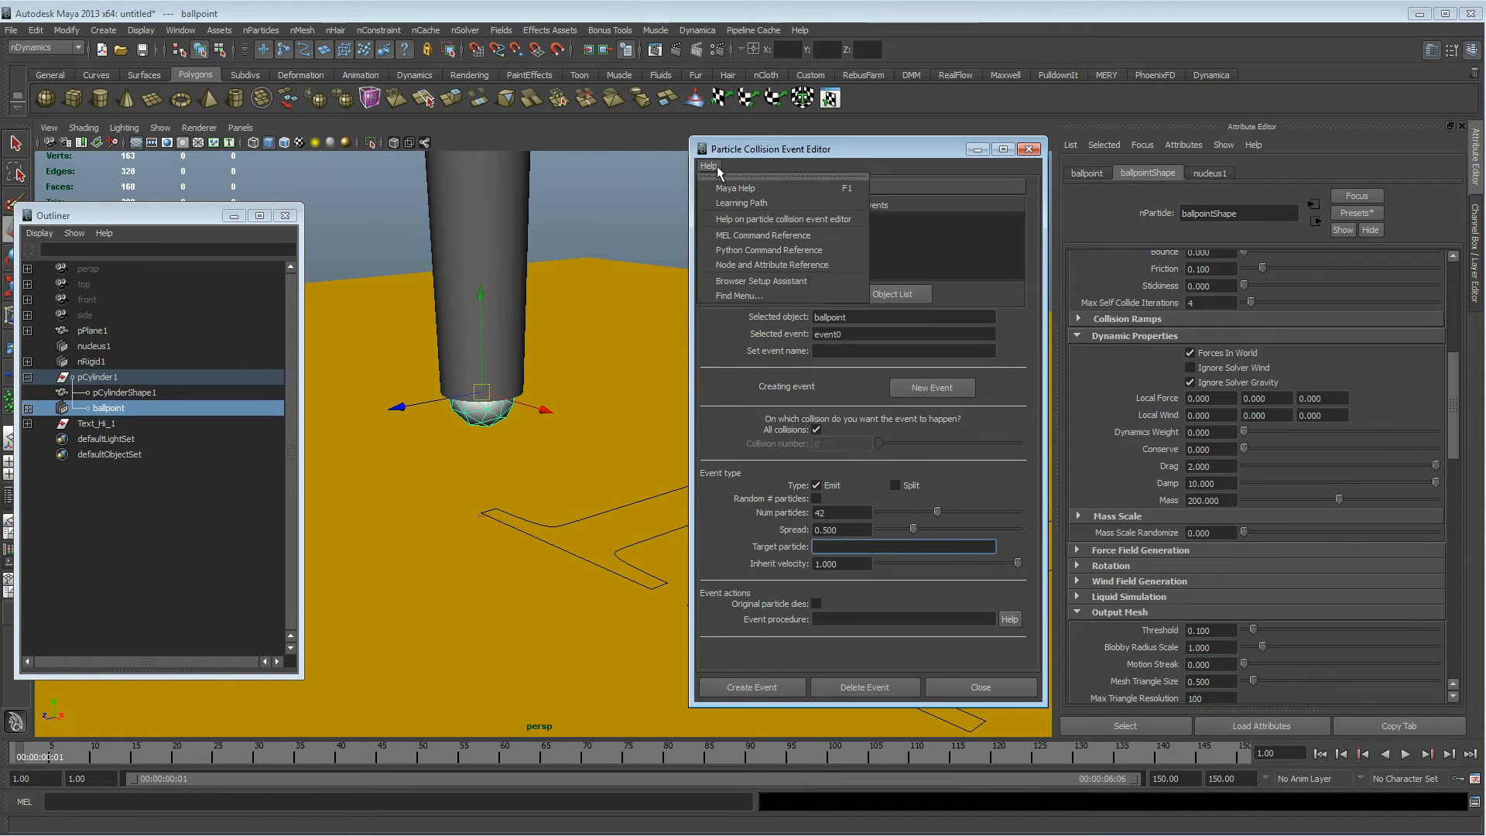
{"action": "left_click", "coordinate": [715, 167]}
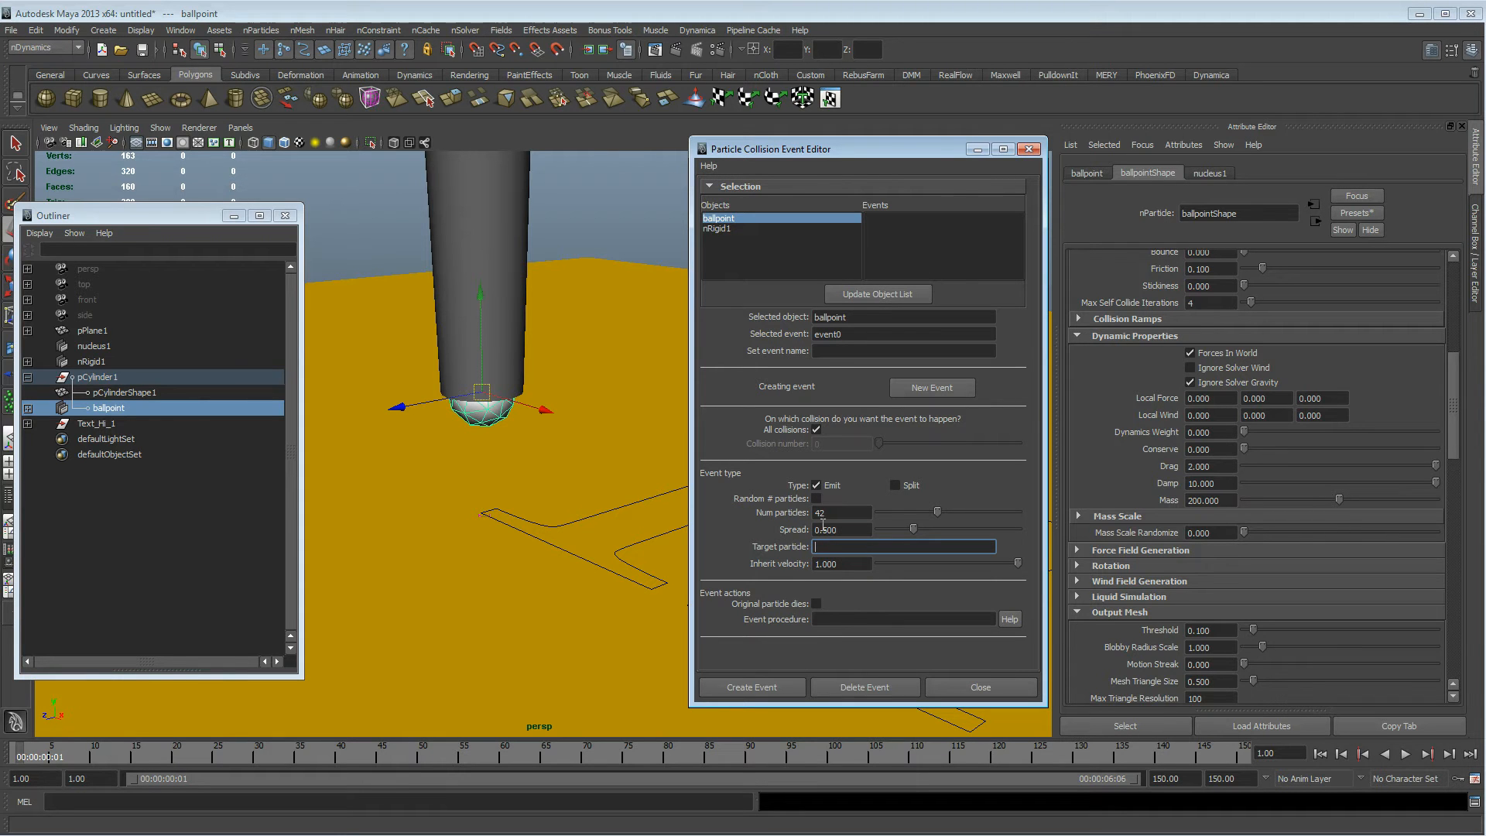
{"action": "left_click", "coordinate": [730, 218]}
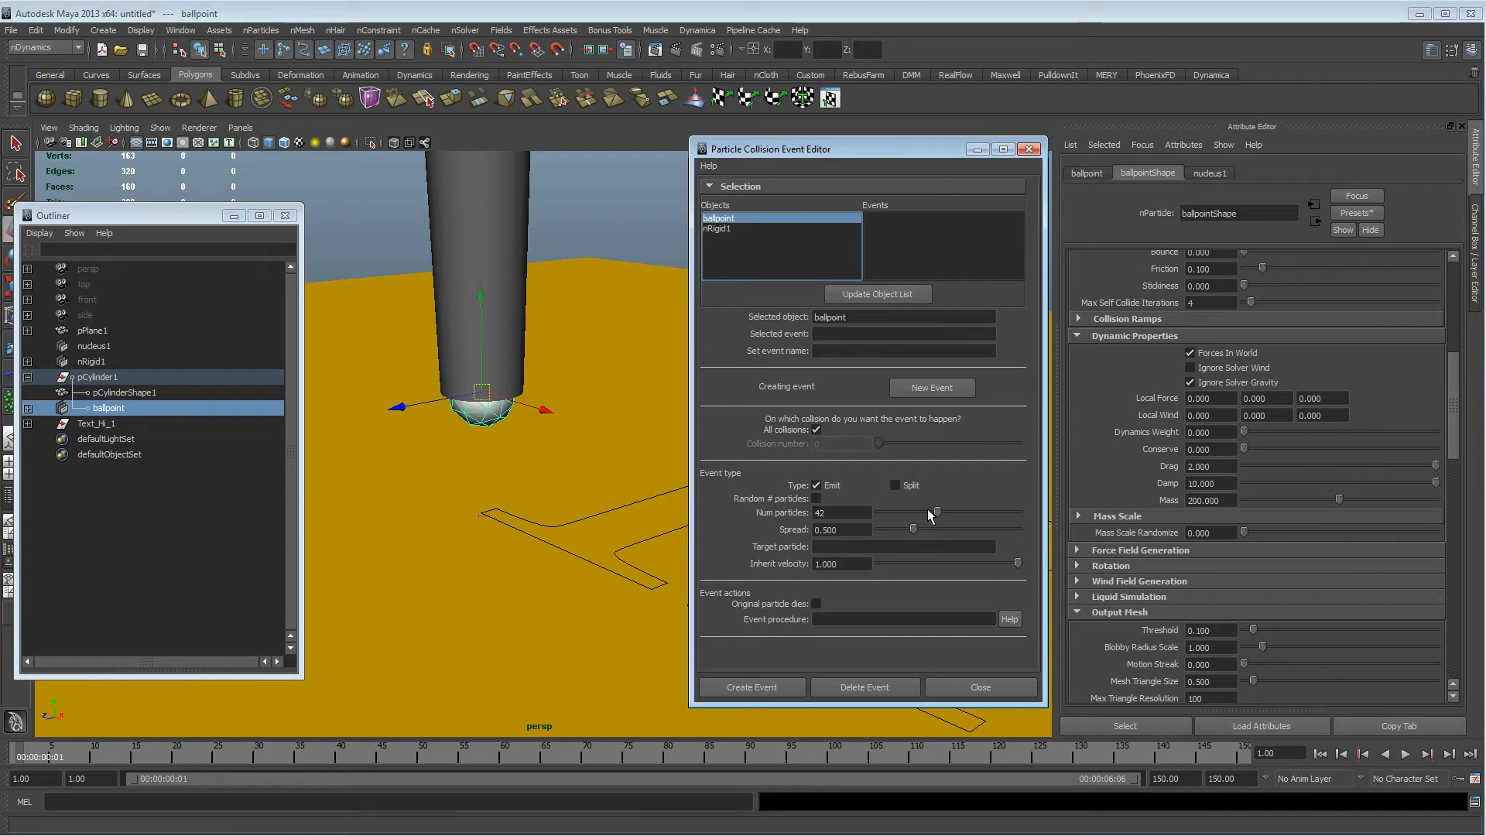
{"action": "left_click", "coordinate": [831, 547]}
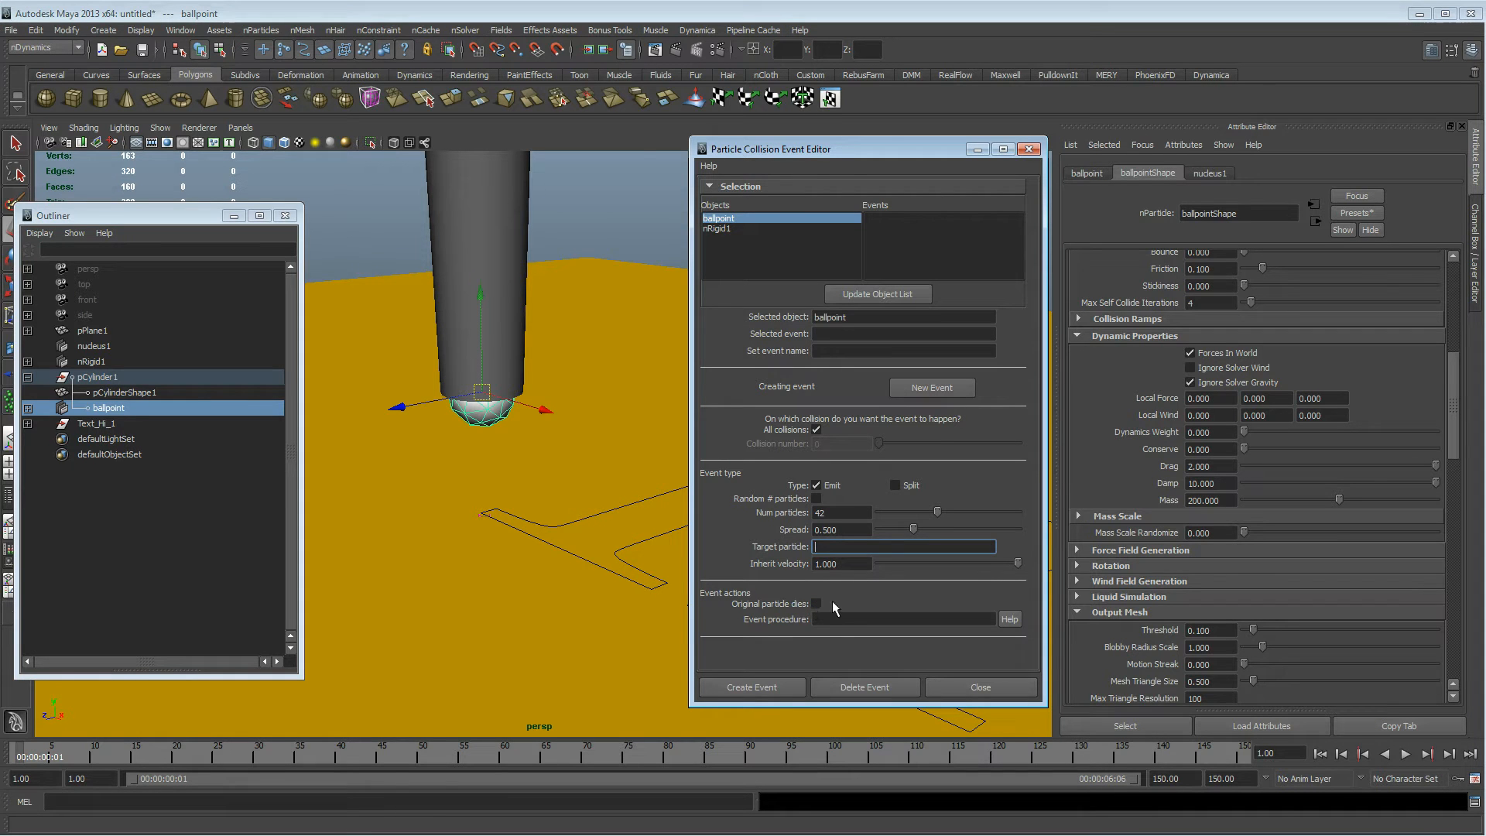
{"action": "left_click", "coordinate": [778, 684]}
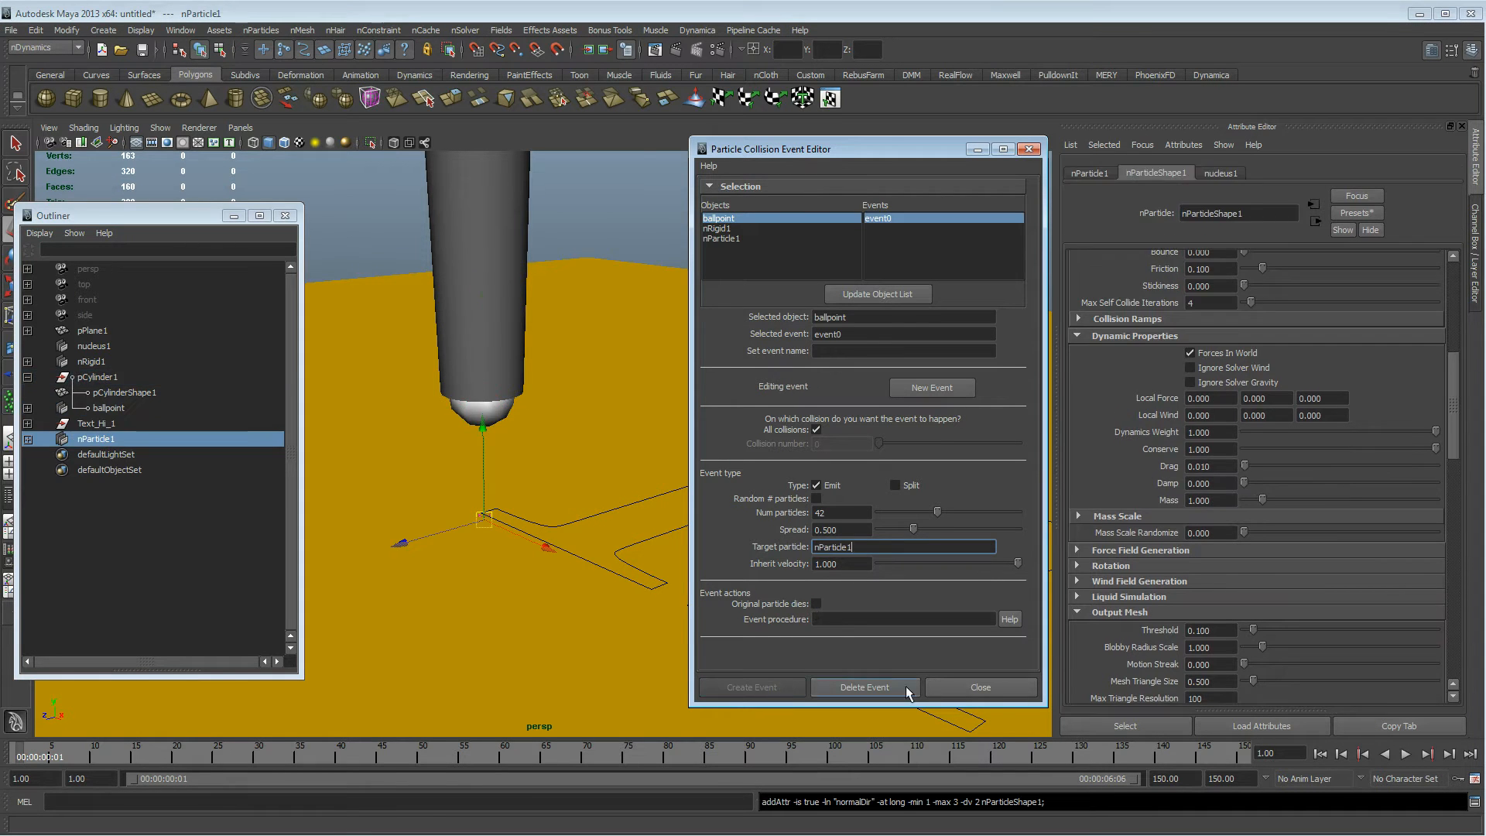
{"action": "left_click", "coordinate": [980, 686]}
Play the simulation and inspect the pen tip for emission on ground contact, then return to frame 1
{"action": "left_click_drag", "start_coordinate": [457, 438], "coordinate": [464, 400], "text": "alt"}
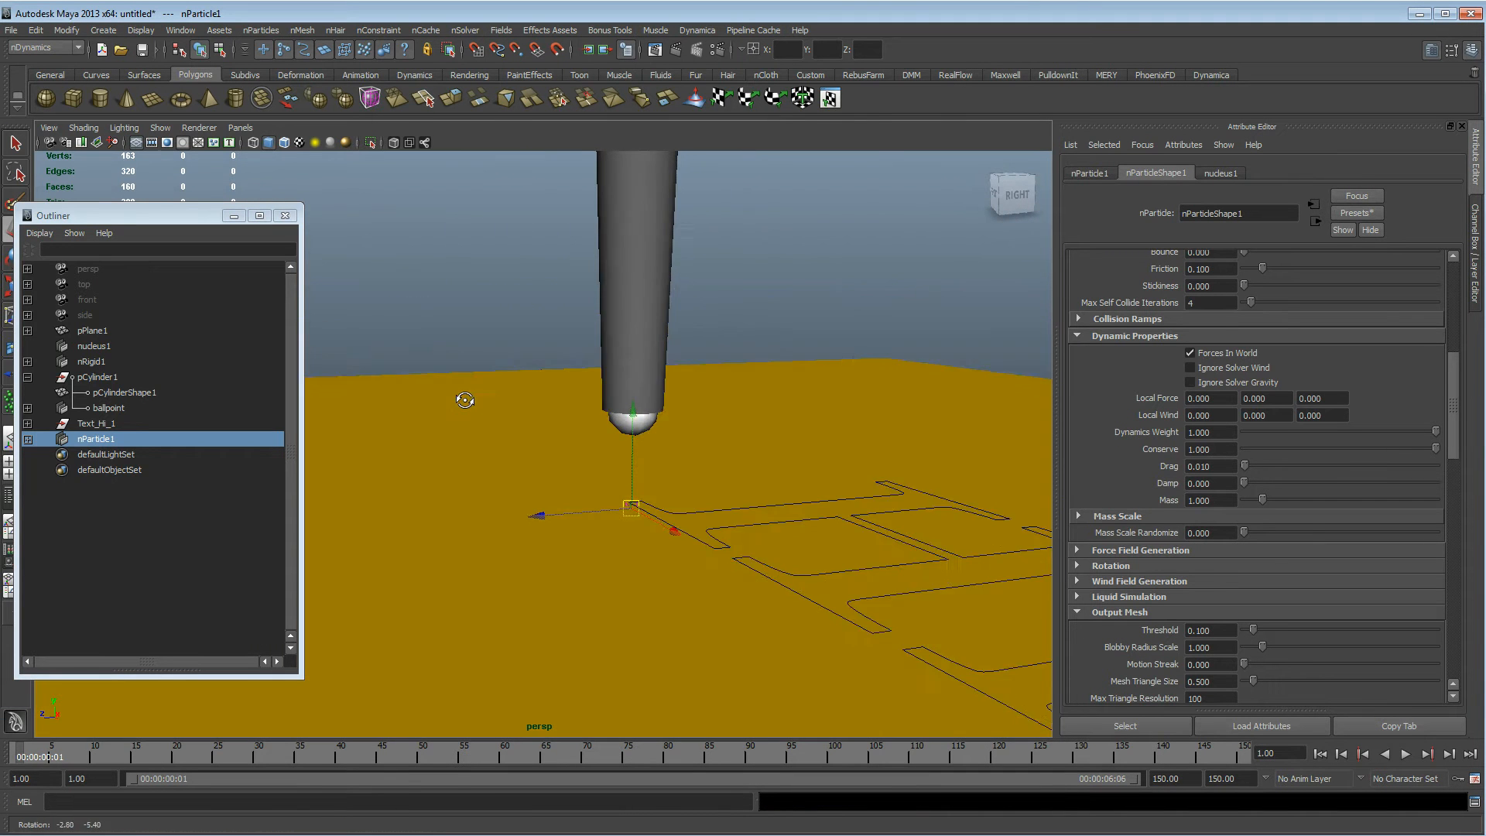
{"action": "right_click_drag", "start_coordinate": [465, 401], "coordinate": [749, 449], "text": "alt"}
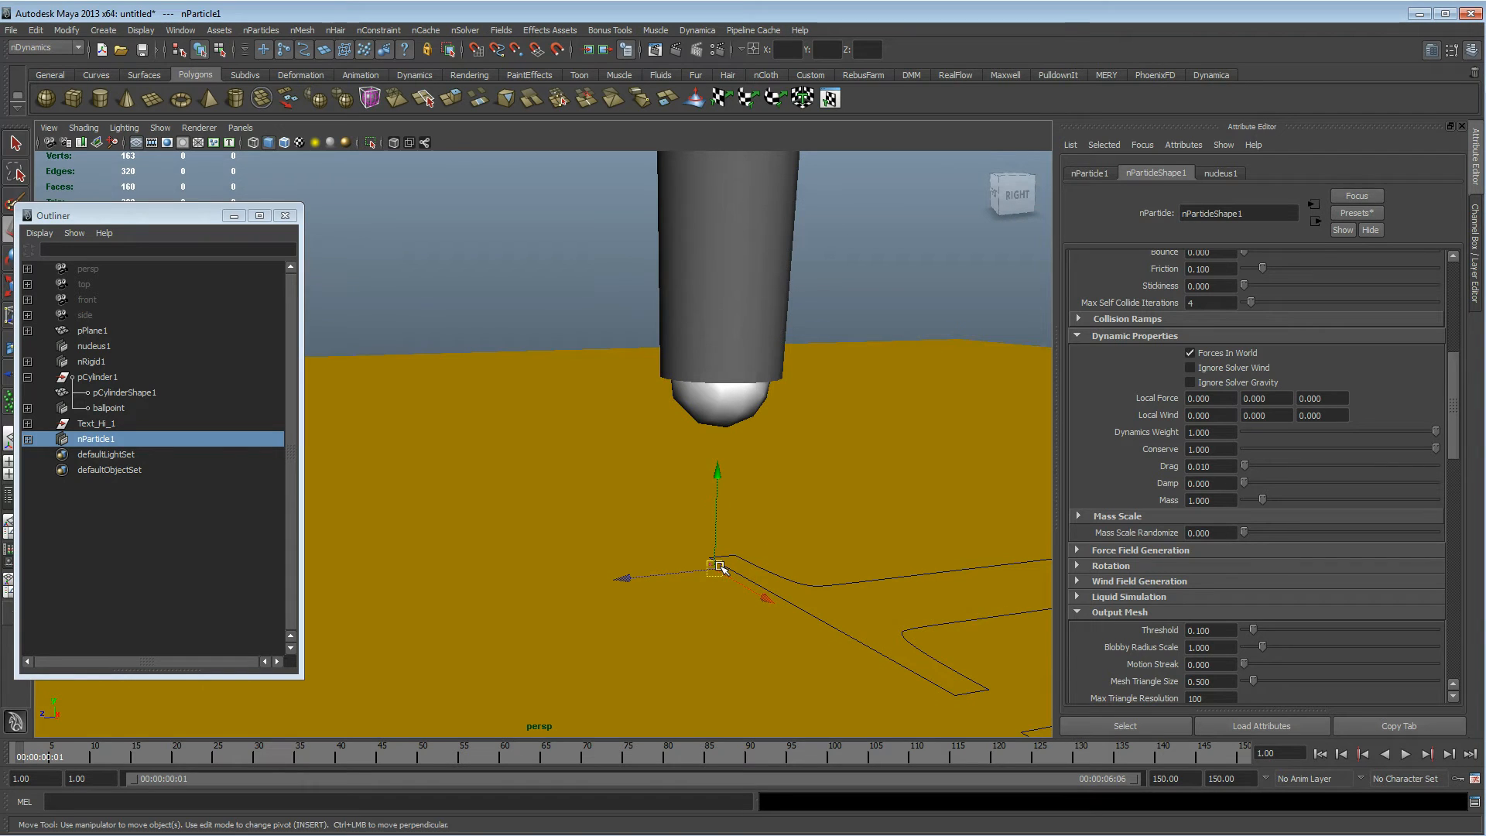
{"action": "left_click_drag", "start_coordinate": [135, 212], "coordinate": [160, 197]}
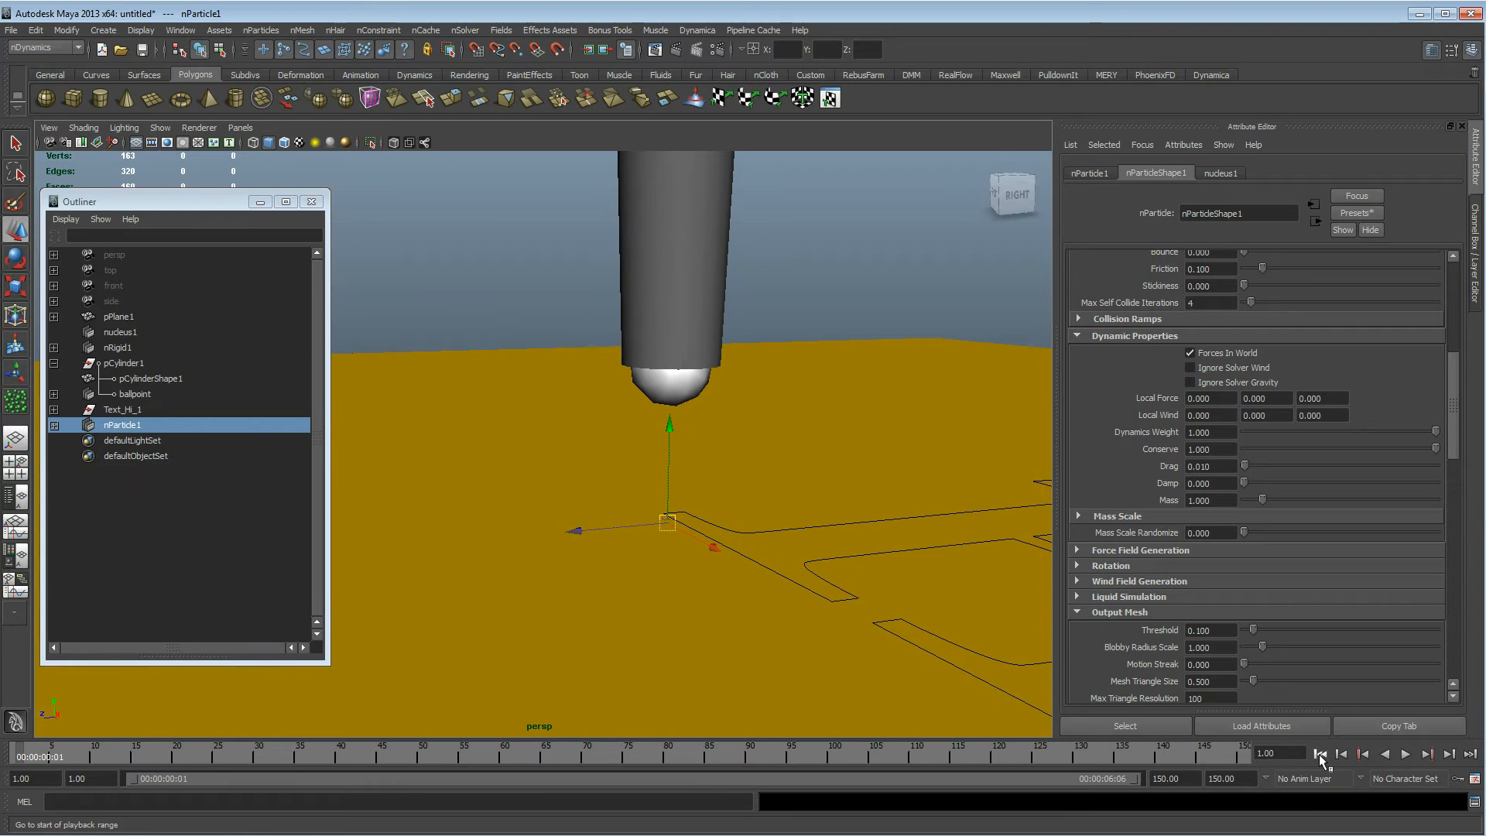
{"action": "middle_click_drag", "start_coordinate": [672, 494], "coordinate": [632, 500], "text": "alt"}
{"action": "right_click_drag", "start_coordinate": [632, 500], "coordinate": [528, 488], "text": "alt"}
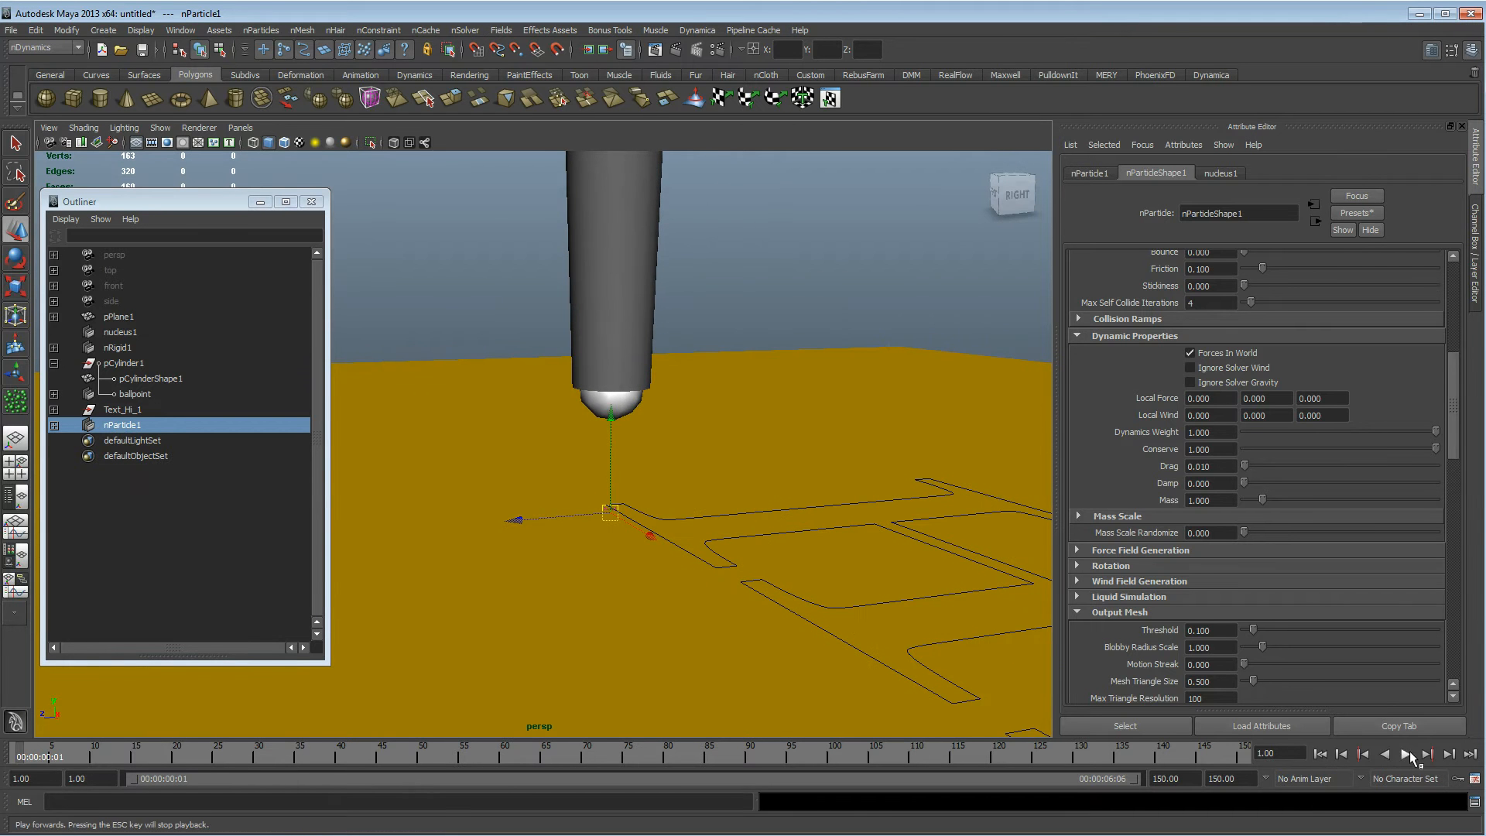
{"action": "left_click", "coordinate": [1407, 755]}
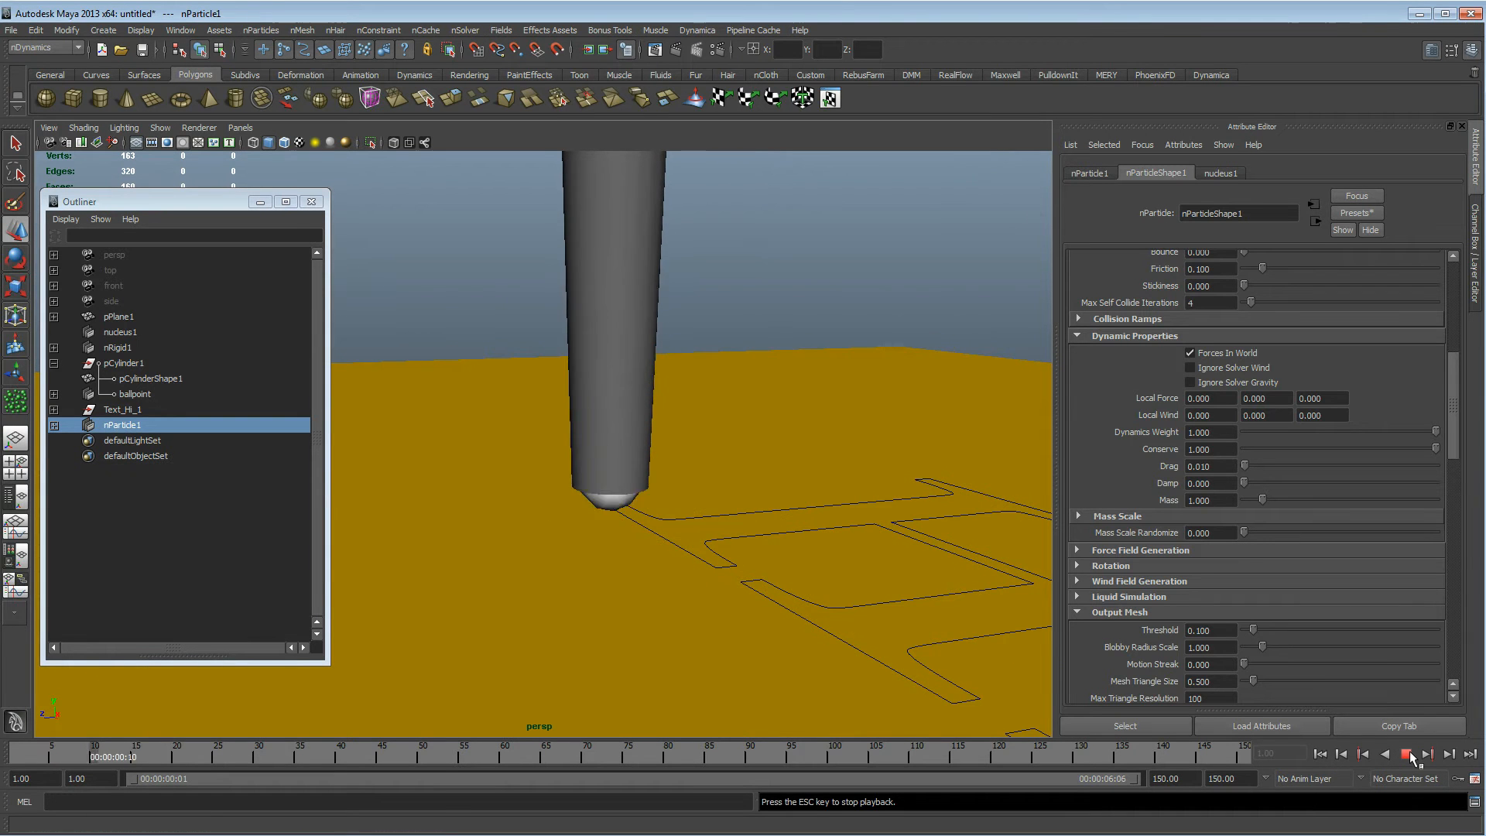
{"action": "left_click_drag", "start_coordinate": [700, 476], "coordinate": [553, 457], "text": "alt"}
{"action": "left_click_drag", "start_coordinate": [565, 364], "coordinate": [720, 425], "text": "alt"}
{"action": "left_click", "coordinate": [1320, 753]}
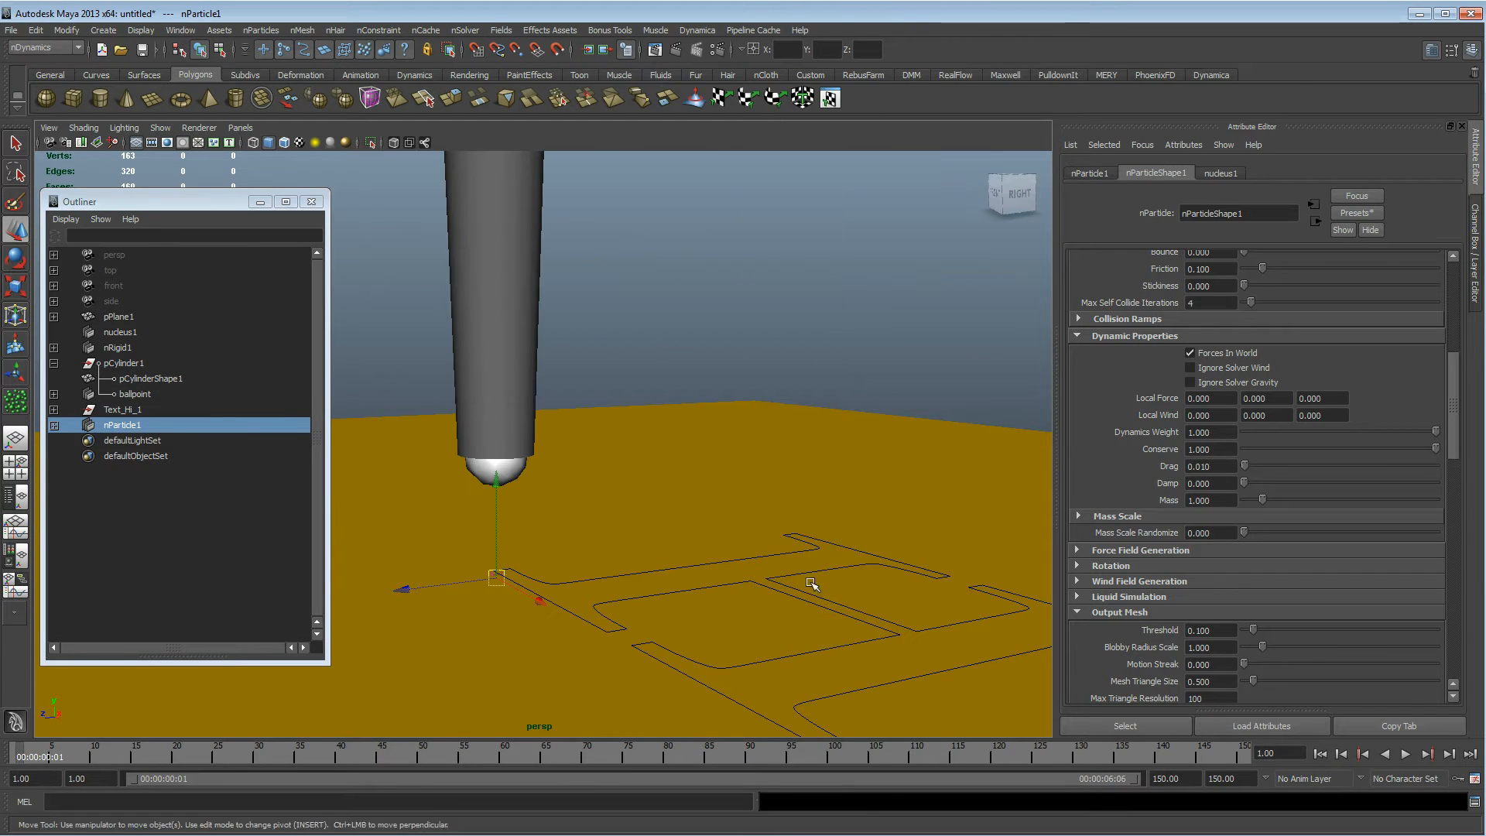
Set the Stickiness of nParticle1 to 2 and enable its Self Collide option
{"action": "left_click", "coordinate": [159, 425]}
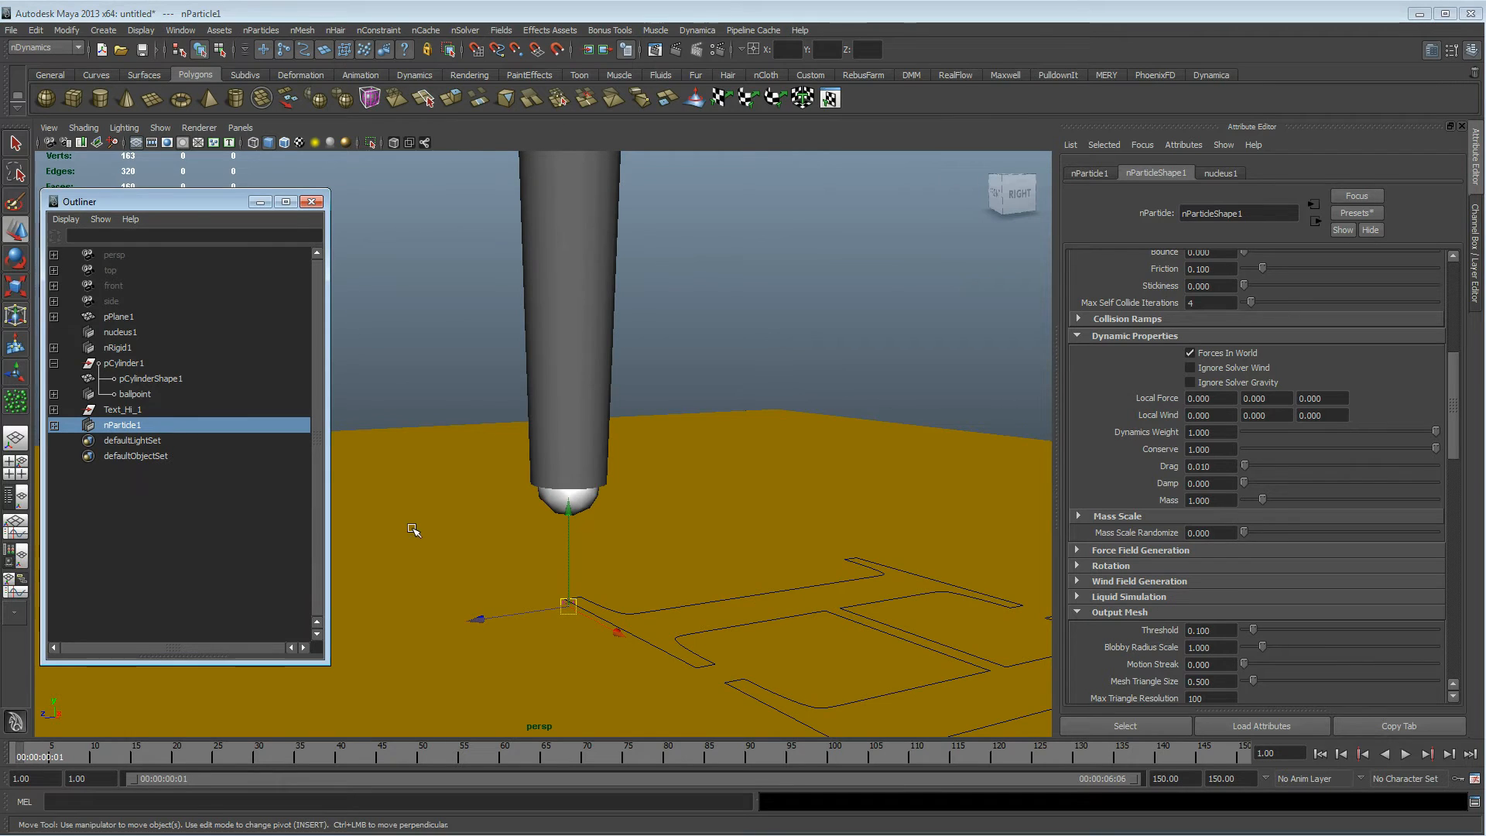
{"action": "left_click_drag", "start_coordinate": [502, 611], "coordinate": [378, 591], "text": "alt"}
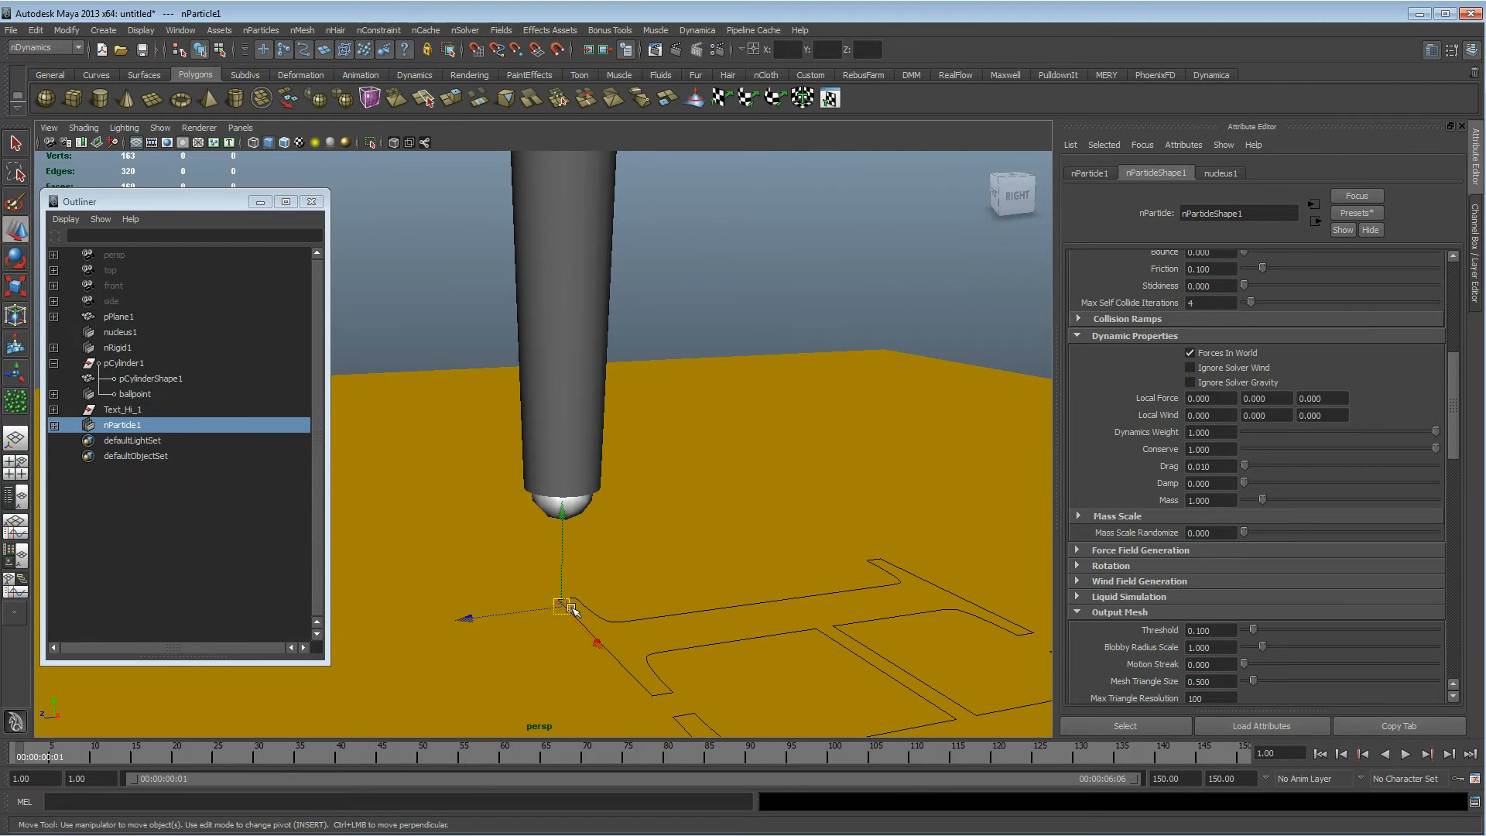
{"action": "scroll", "coordinate": [1266, 483], "scroll_direction": "up", "scroll_amount": 3}
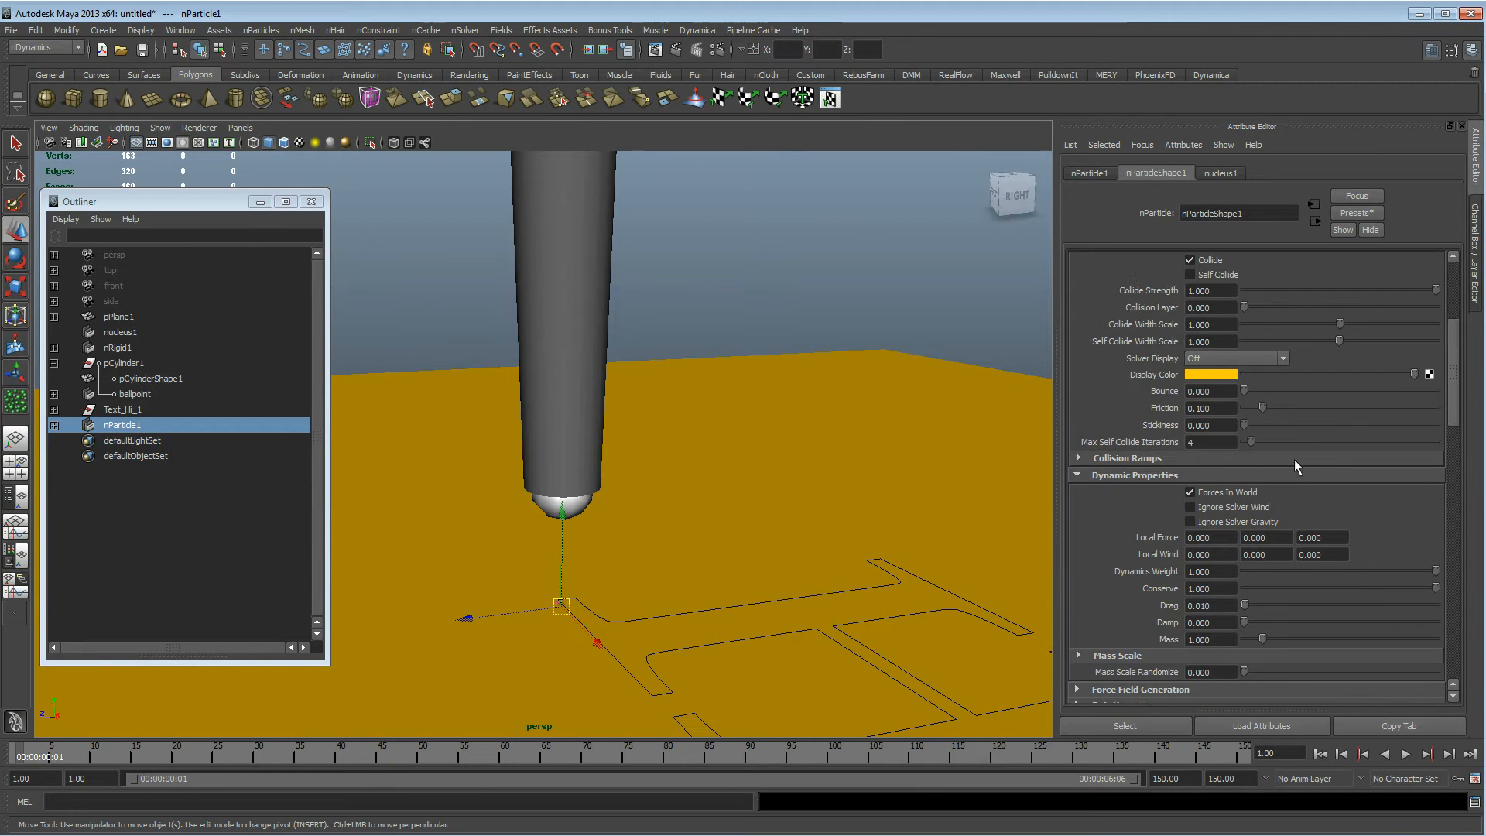
{"action": "left_click_drag", "start_coordinate": [1244, 424], "coordinate": [1436, 425]}
{"action": "left_click_drag", "start_coordinate": [853, 493], "coordinate": [746, 502], "text": "alt"}
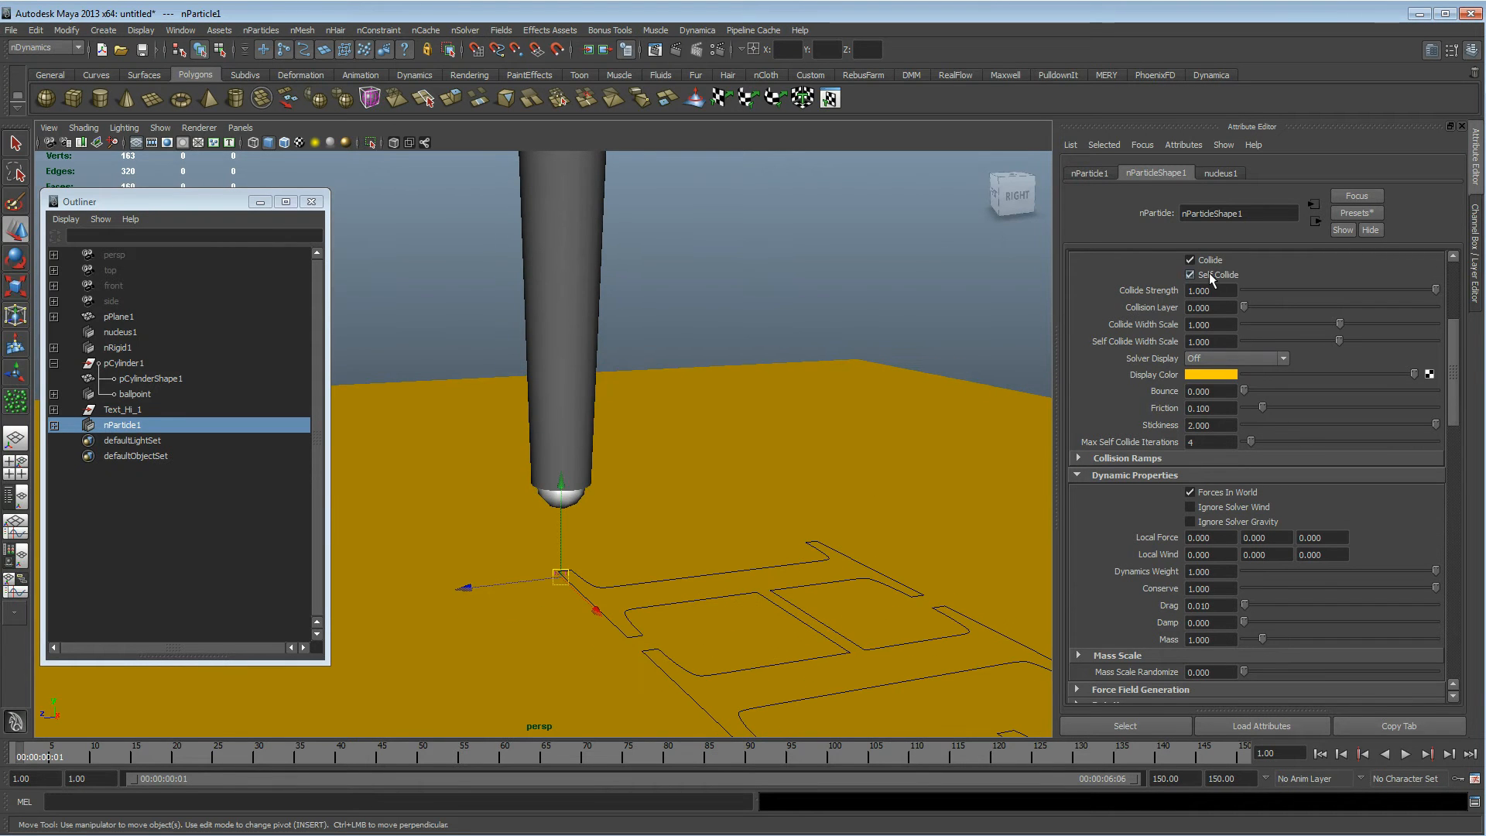
Set the Particle Render Type of nParticle1 to Spheres
{"action": "scroll", "coordinate": [1298, 603], "scroll_direction": "down", "scroll_amount": 10}
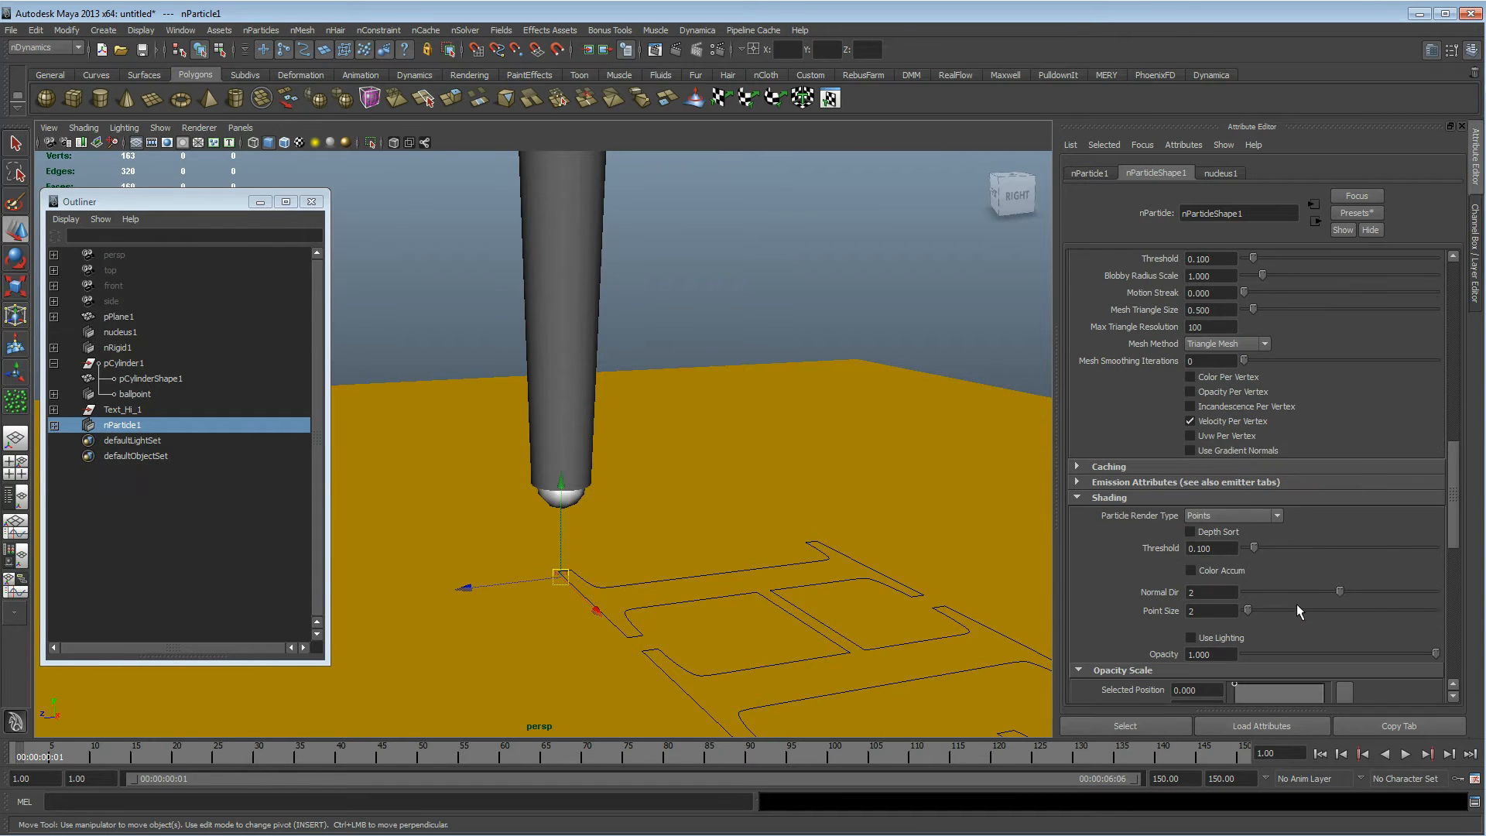
{"action": "left_click", "coordinate": [1246, 515]}
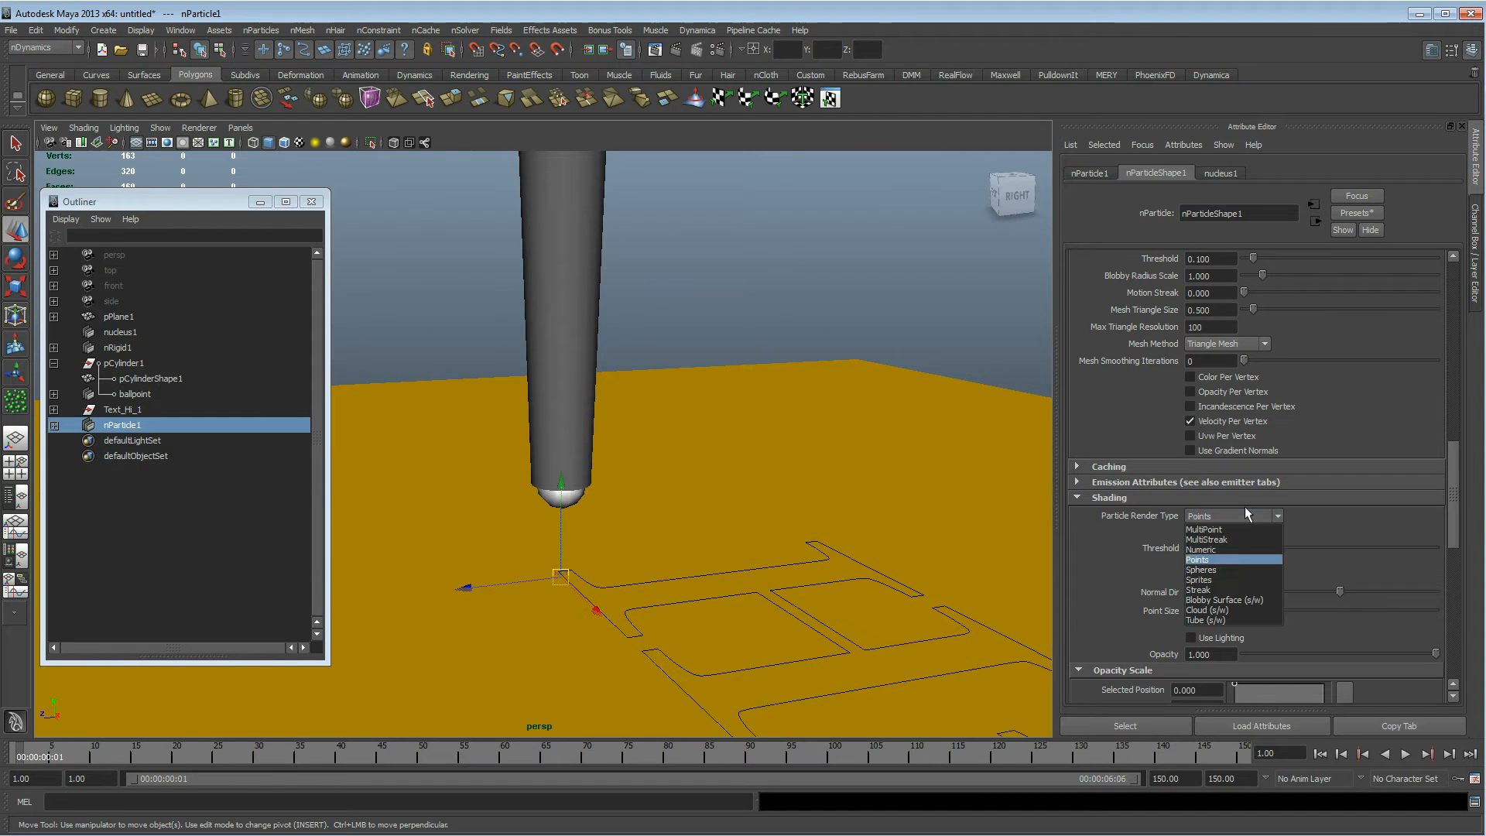
{"action": "left_click", "coordinate": [1224, 568]}
Play the simulation to frame 18 and examine the emitted spheres around the pen tip from several angles
{"action": "left_click", "coordinate": [1406, 756]}
{"action": "left_click", "coordinate": [1406, 756]}
{"action": "left_click_drag", "start_coordinate": [499, 503], "coordinate": [631, 538], "text": "alt"}
{"action": "right_click_drag", "start_coordinate": [630, 537], "coordinate": [698, 526], "text": "alt"}
{"action": "left_click_drag", "start_coordinate": [698, 525], "coordinate": [650, 457], "text": "alt"}
{"action": "right_click_drag", "start_coordinate": [650, 457], "coordinate": [657, 553], "text": "alt"}
{"action": "middle_click_drag", "start_coordinate": [657, 553], "coordinate": [680, 438], "text": "alt"}
{"action": "right_click_drag", "start_coordinate": [680, 438], "coordinate": [592, 464], "text": "alt"}
{"action": "left_click_drag", "start_coordinate": [592, 464], "coordinate": [567, 463], "text": "alt"}
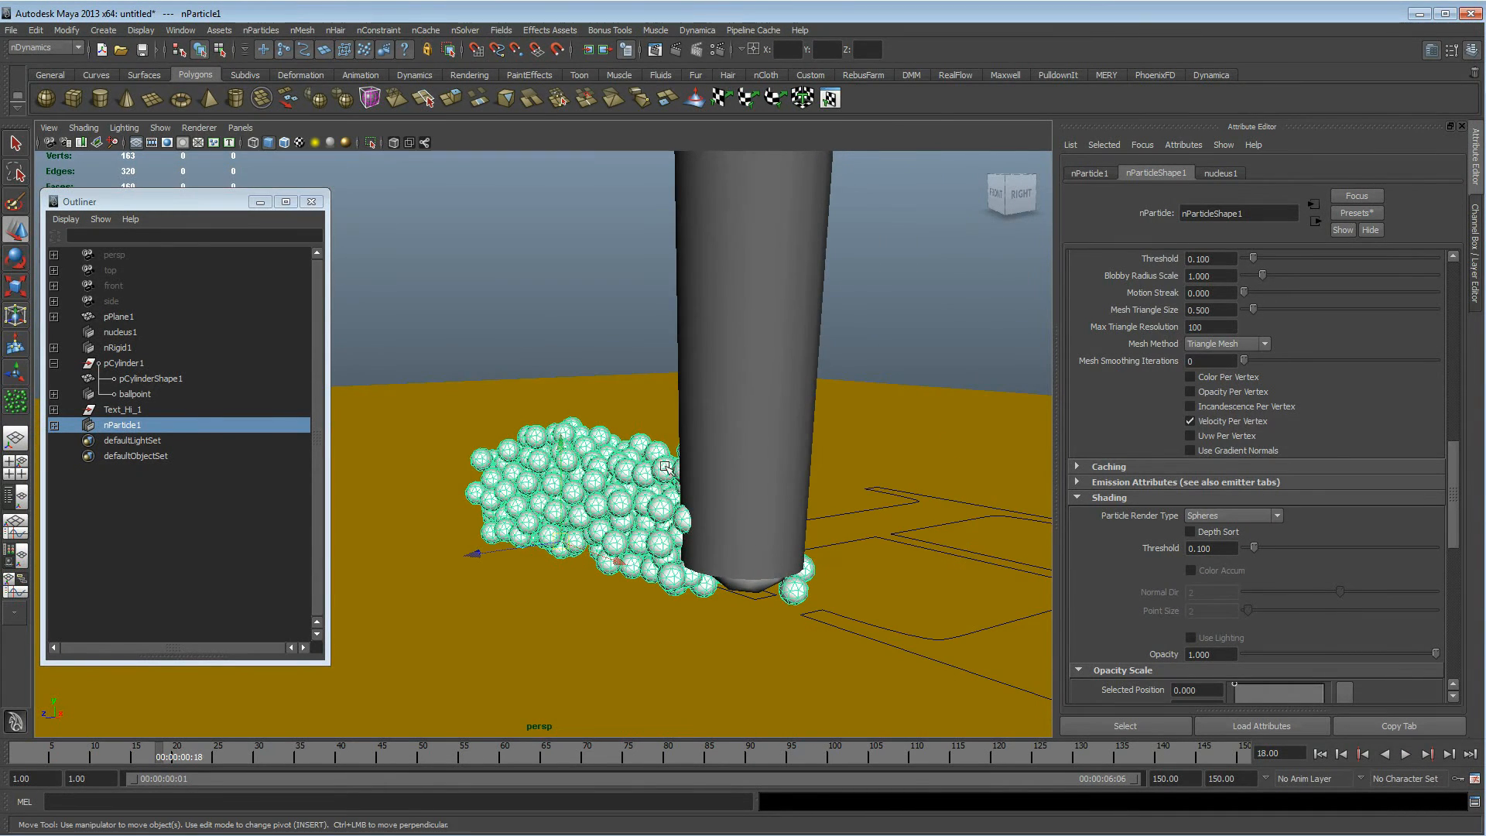
Reduce the particle Radius of nParticle1, trying 0.15 and settling on 0.17
{"action": "scroll", "coordinate": [1333, 440], "scroll_direction": "up", "scroll_amount": 10}
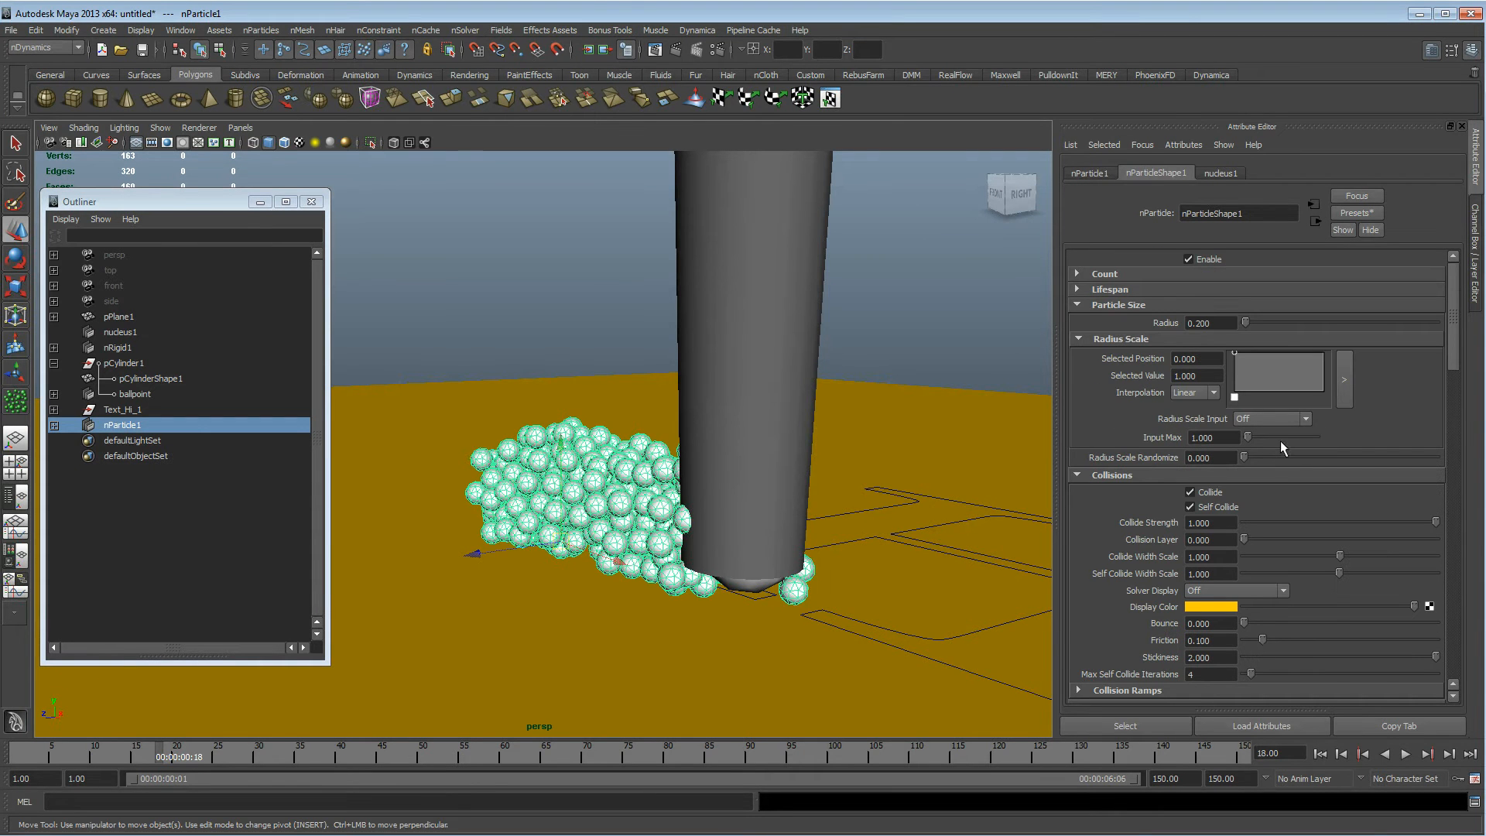
{"action": "double_click", "coordinate": [1228, 324]}
{"action": "type", "text": "0.17"}
{"action": "key", "text": "Return"}
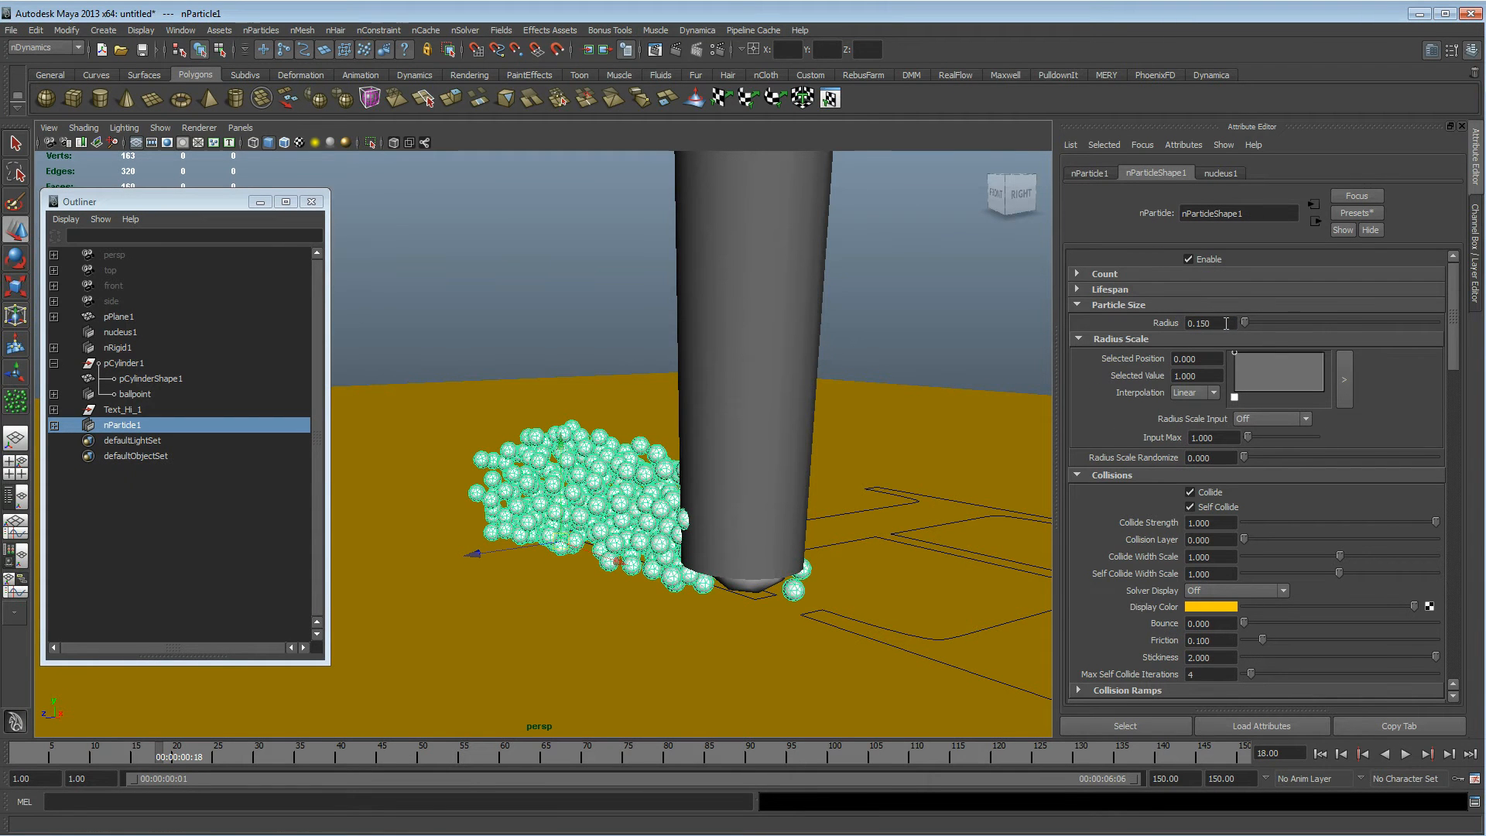
Show the Self Collision Thickness of nParticle1 and set its Self Collide Width Scale to 0.78
{"action": "scroll", "coordinate": [1282, 517], "scroll_direction": "down", "scroll_amount": 3}
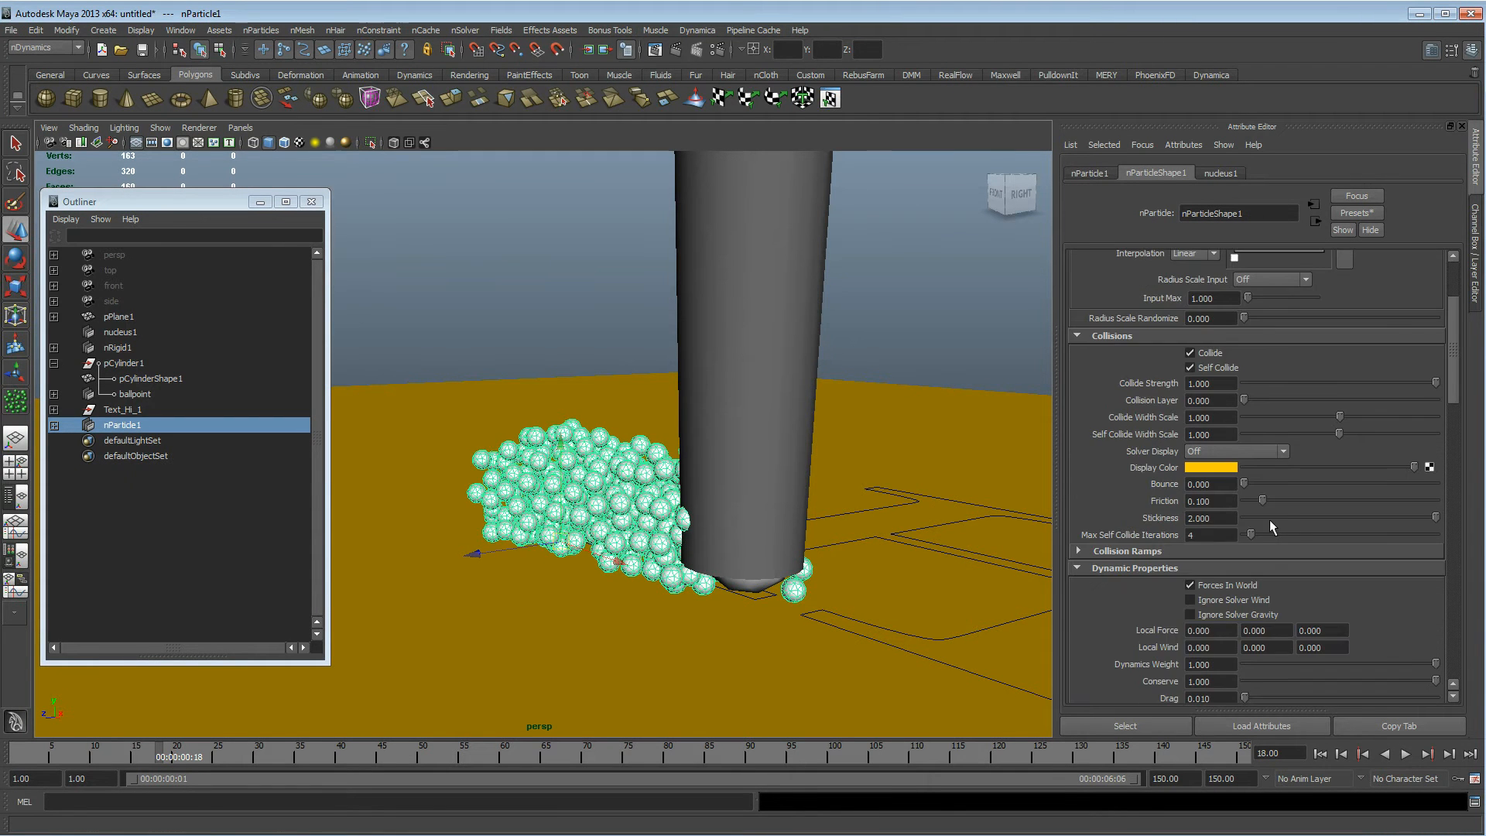
{"action": "left_click", "coordinate": [1224, 448]}
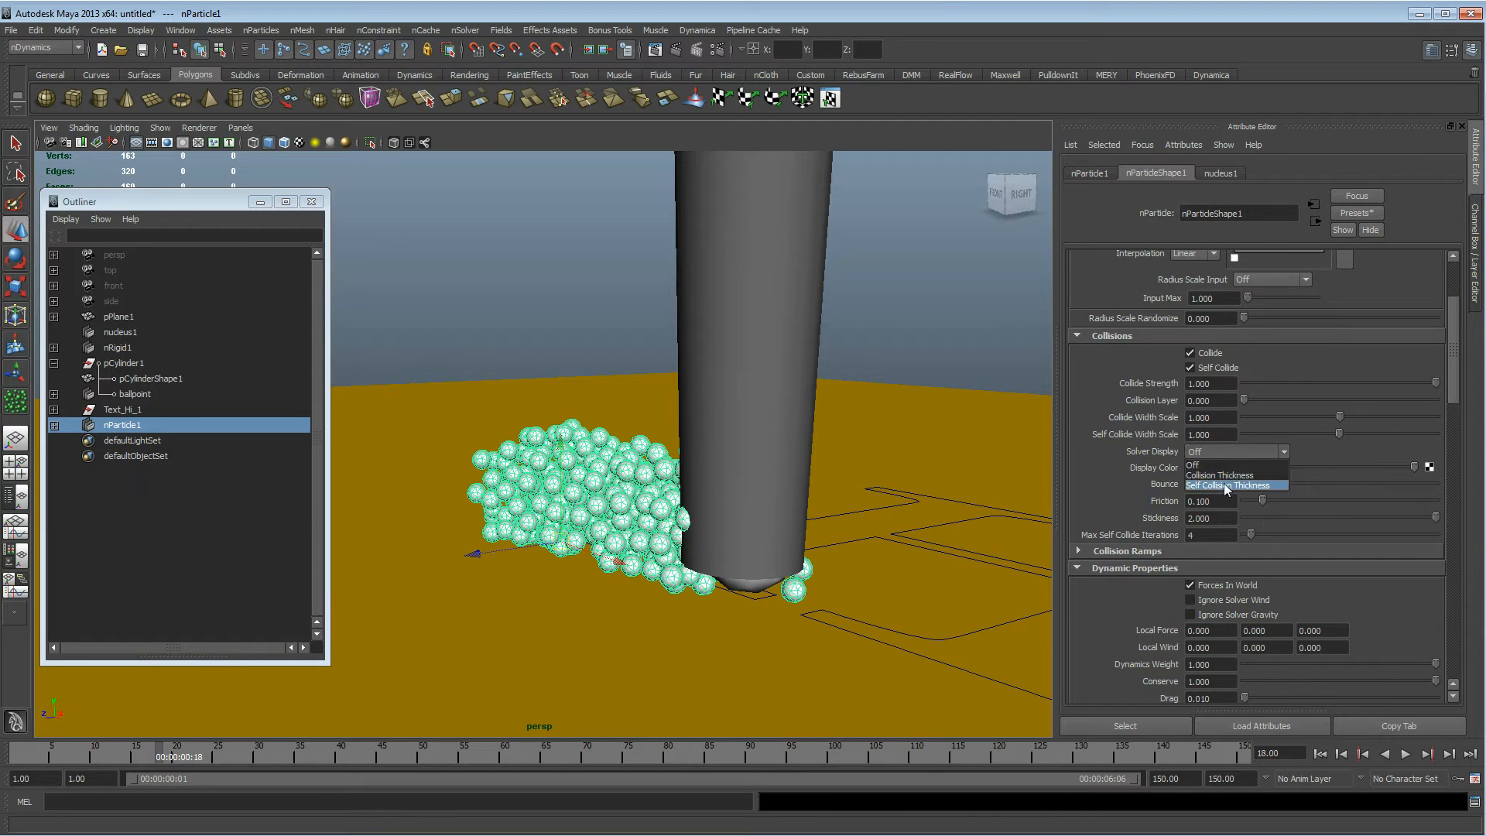
{"action": "left_click", "coordinate": [1225, 484]}
{"action": "double_click", "coordinate": [1212, 434]}
{"action": "type", "text": "0.84"}
{"action": "key", "text": "Return"}
{"action": "left_click_drag", "start_coordinate": [1216, 437], "coordinate": [1211, 438], "text": "ctrl"}
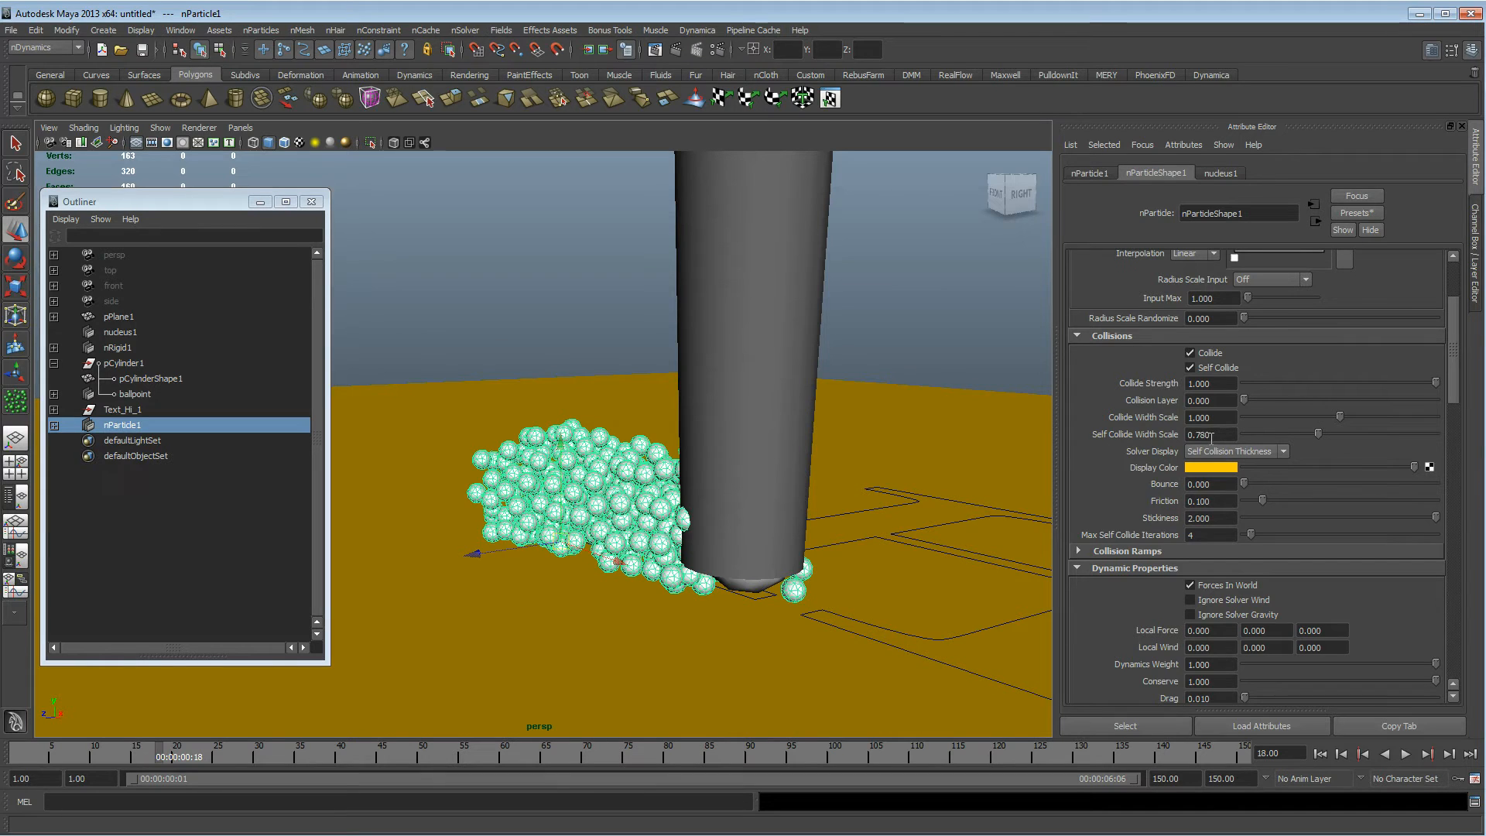
Set the Collide Width Scale of nParticle1 to 0.75 and turn its Solver Display off
{"action": "double_click", "coordinate": [1218, 419]}
{"action": "type", "text": "0.86"}
{"action": "key", "text": "Return"}
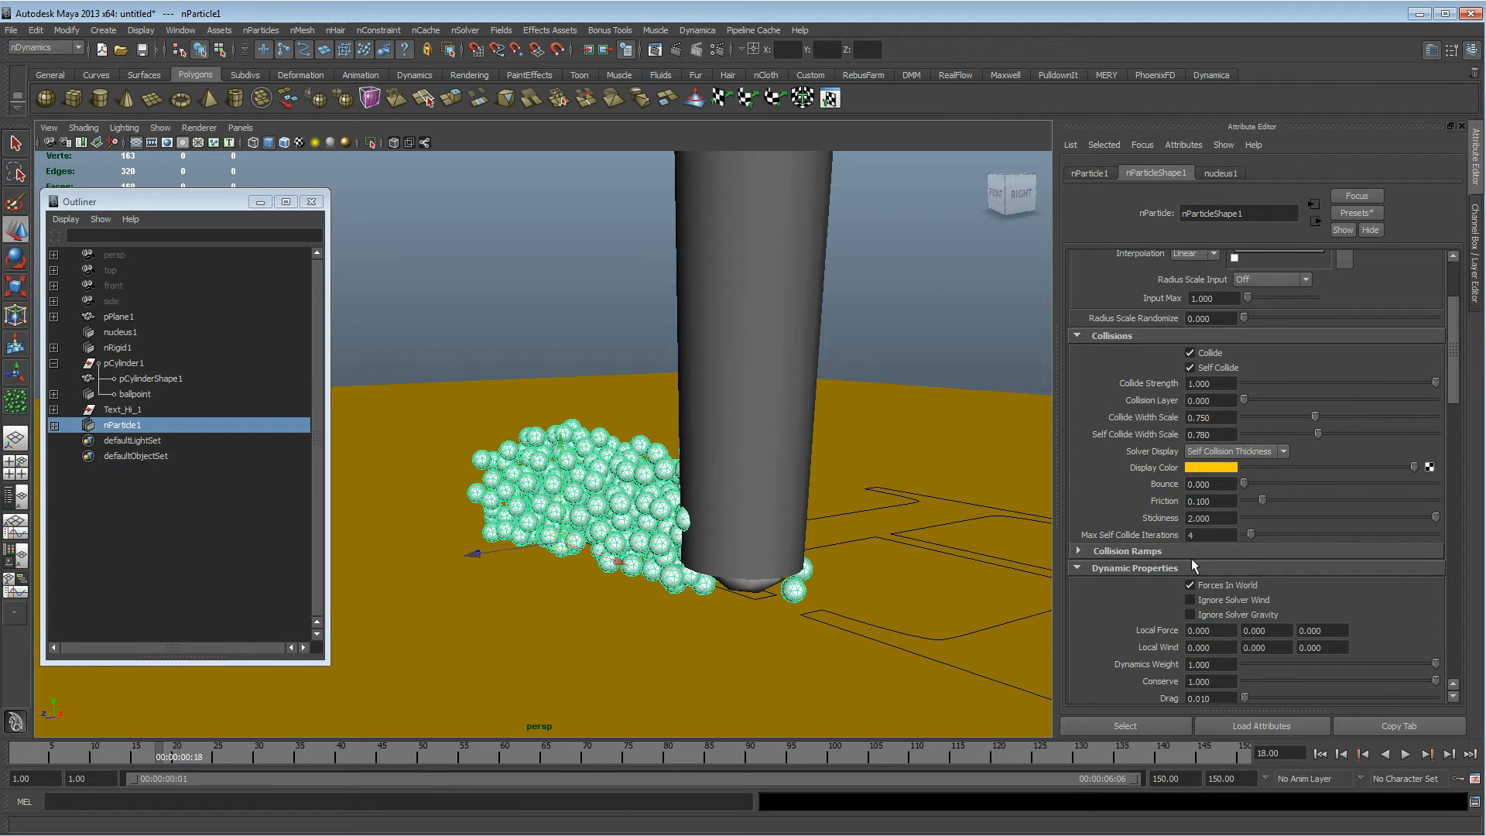
{"action": "left_click", "coordinate": [1232, 451]}
{"action": "left_click", "coordinate": [1211, 462]}
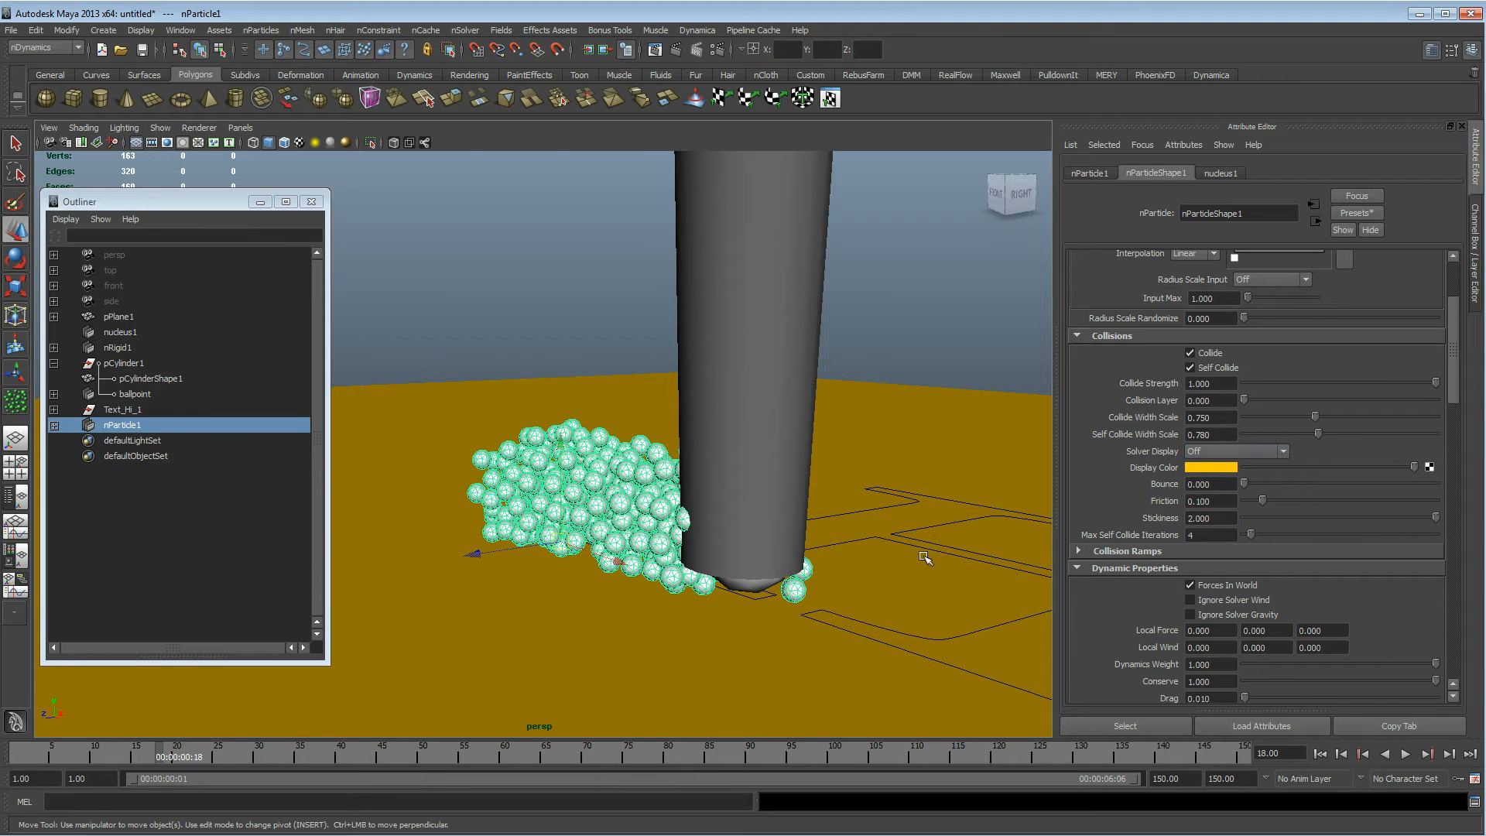
Replay the simulation from the start to frame 64 and examine the ink trail from several angles
{"action": "left_click", "coordinate": [1320, 753]}
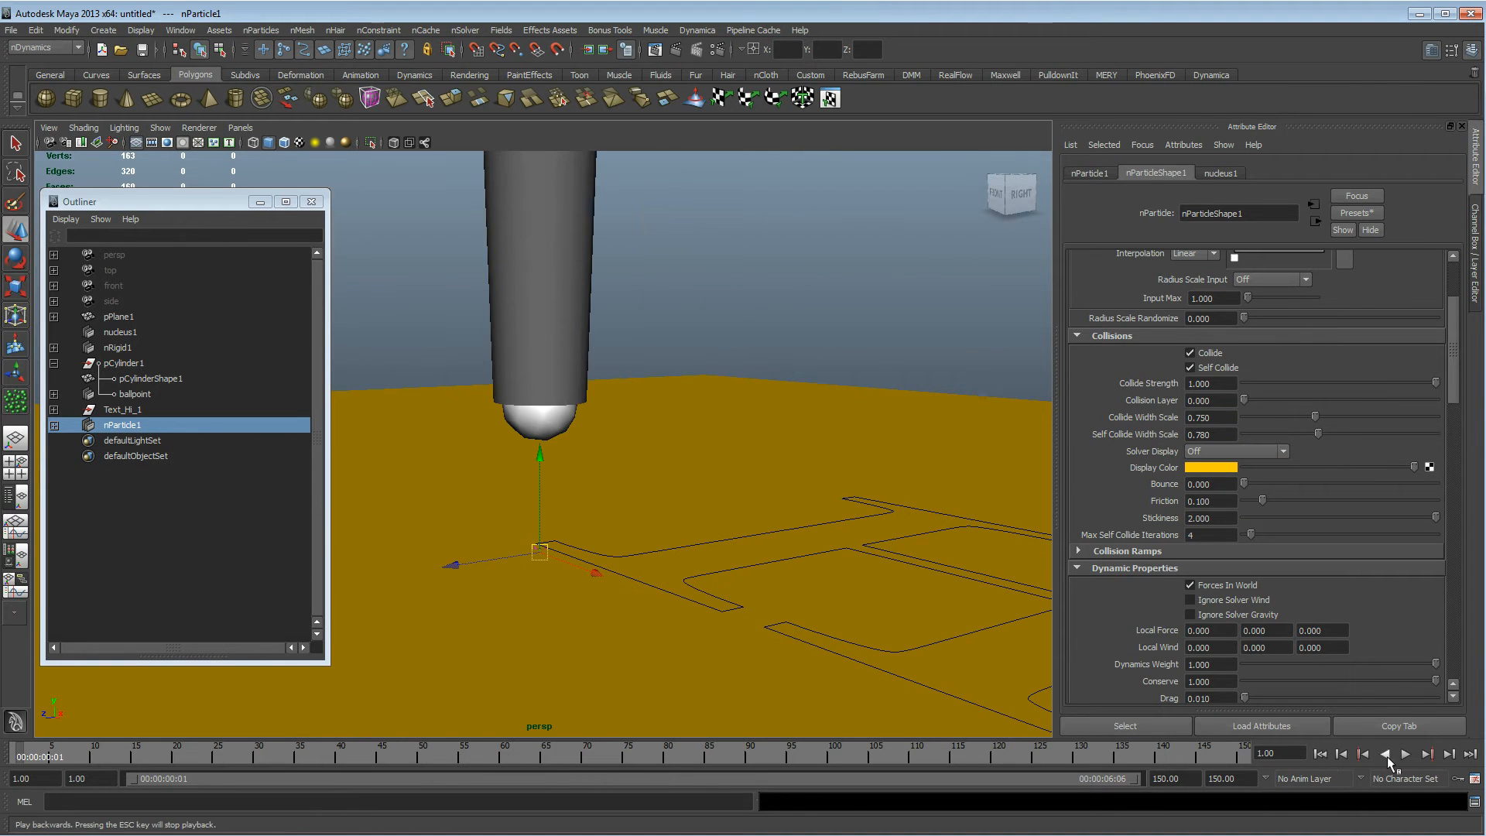
{"action": "left_click", "coordinate": [1404, 754]}
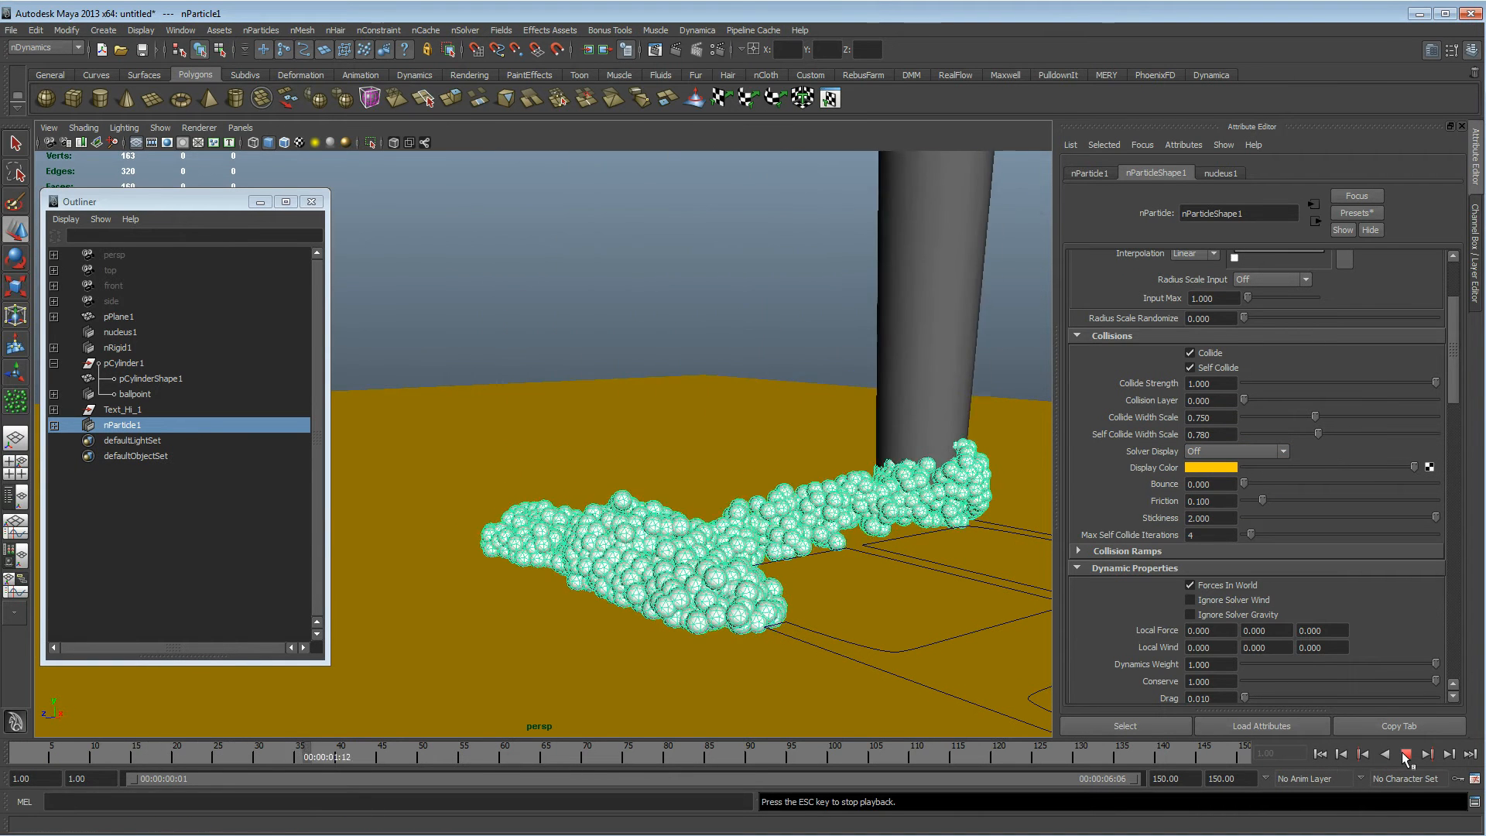
{"action": "left_click", "coordinate": [1406, 758]}
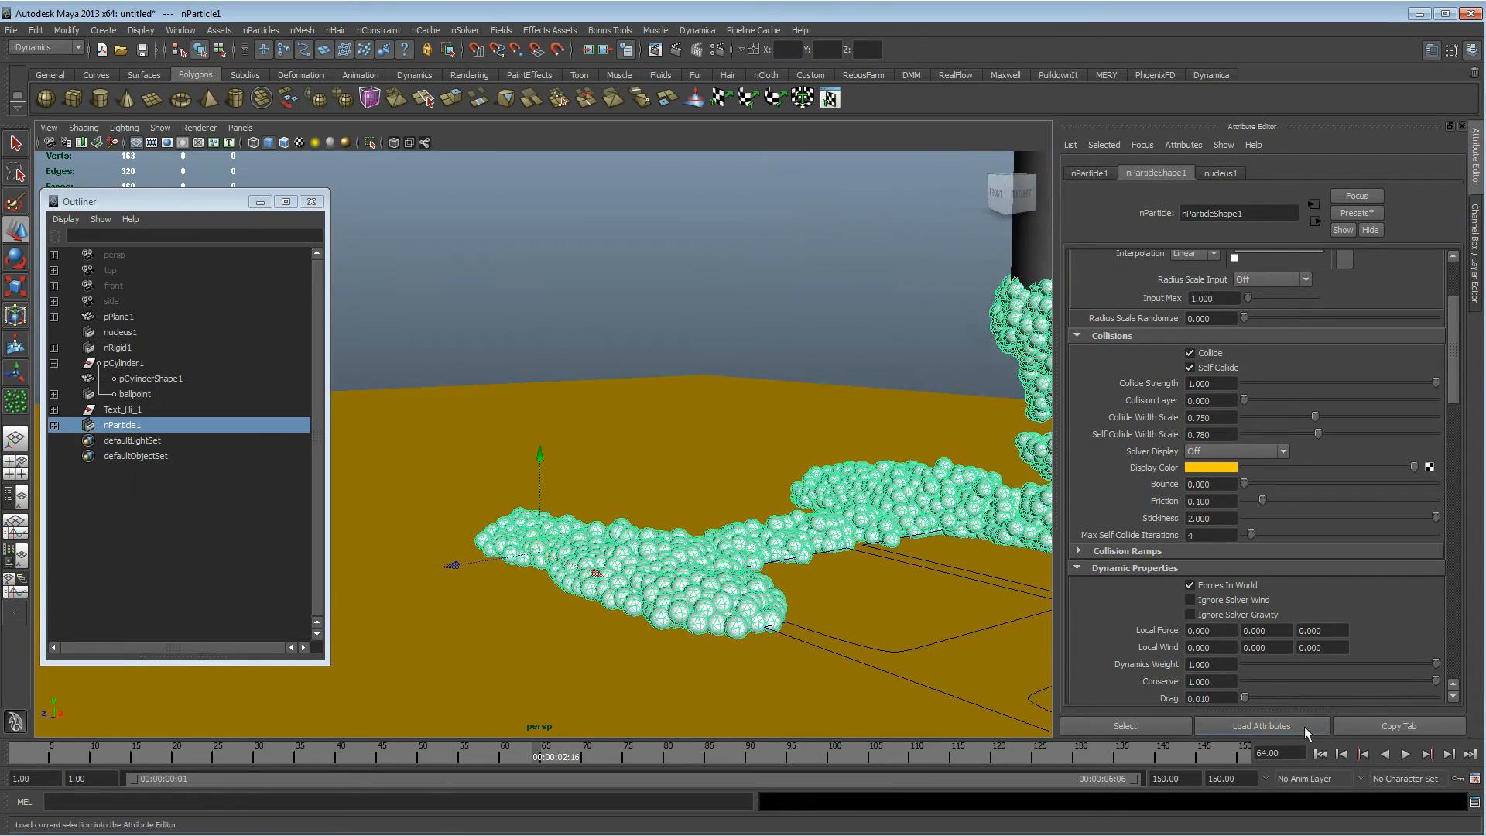
{"action": "middle_click_drag", "start_coordinate": [836, 451], "coordinate": [734, 461], "text": "alt"}
{"action": "left_click_drag", "start_coordinate": [733, 462], "coordinate": [803, 446], "text": "alt"}
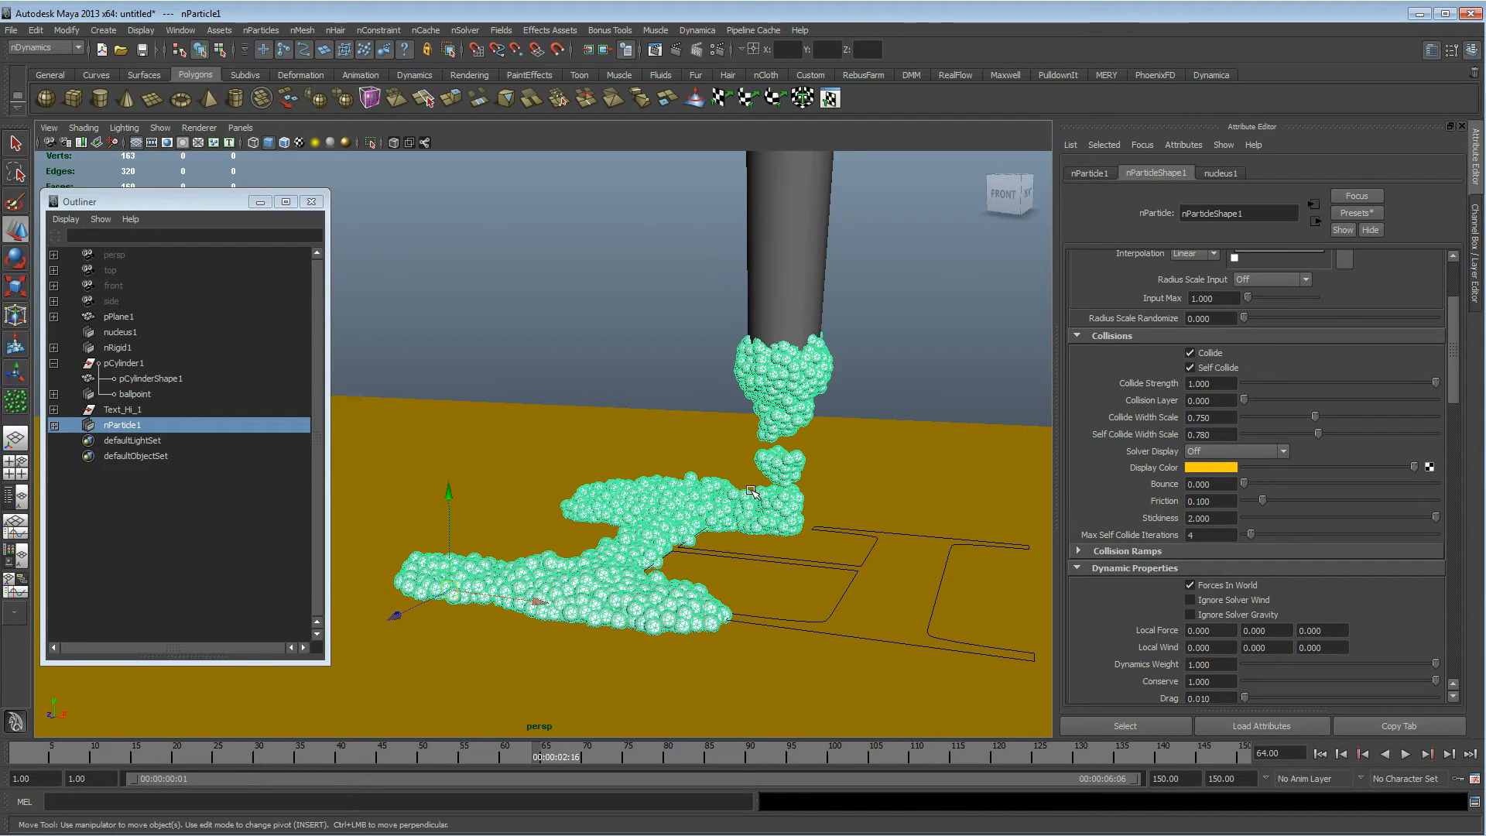
{"action": "left_click_drag", "start_coordinate": [755, 536], "coordinate": [668, 485], "text": "alt"}
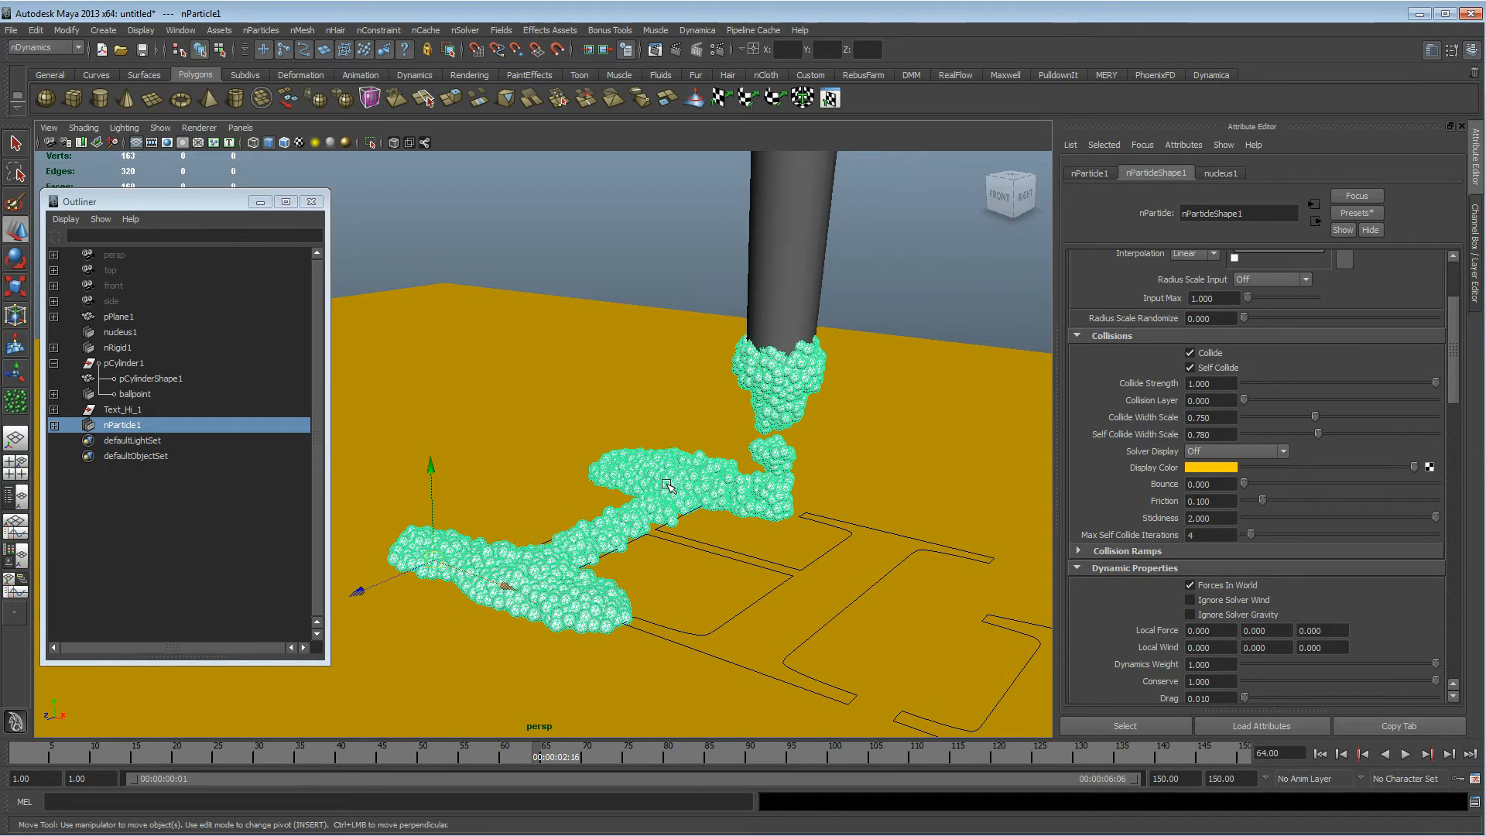
{"action": "left_click_drag", "start_coordinate": [695, 493], "coordinate": [736, 518], "text": "alt"}
{"action": "right_click_drag", "start_coordinate": [736, 517], "coordinate": [844, 526], "text": "alt"}
{"action": "middle_click_drag", "start_coordinate": [735, 603], "coordinate": [732, 464], "text": "alt"}
{"action": "left_click_drag", "start_coordinate": [731, 468], "coordinate": [662, 456], "text": "alt"}
{"action": "right_click_drag", "start_coordinate": [661, 457], "coordinate": [619, 427], "text": "alt"}
{"action": "middle_click_drag", "start_coordinate": [620, 426], "coordinate": [621, 553], "text": "alt"}
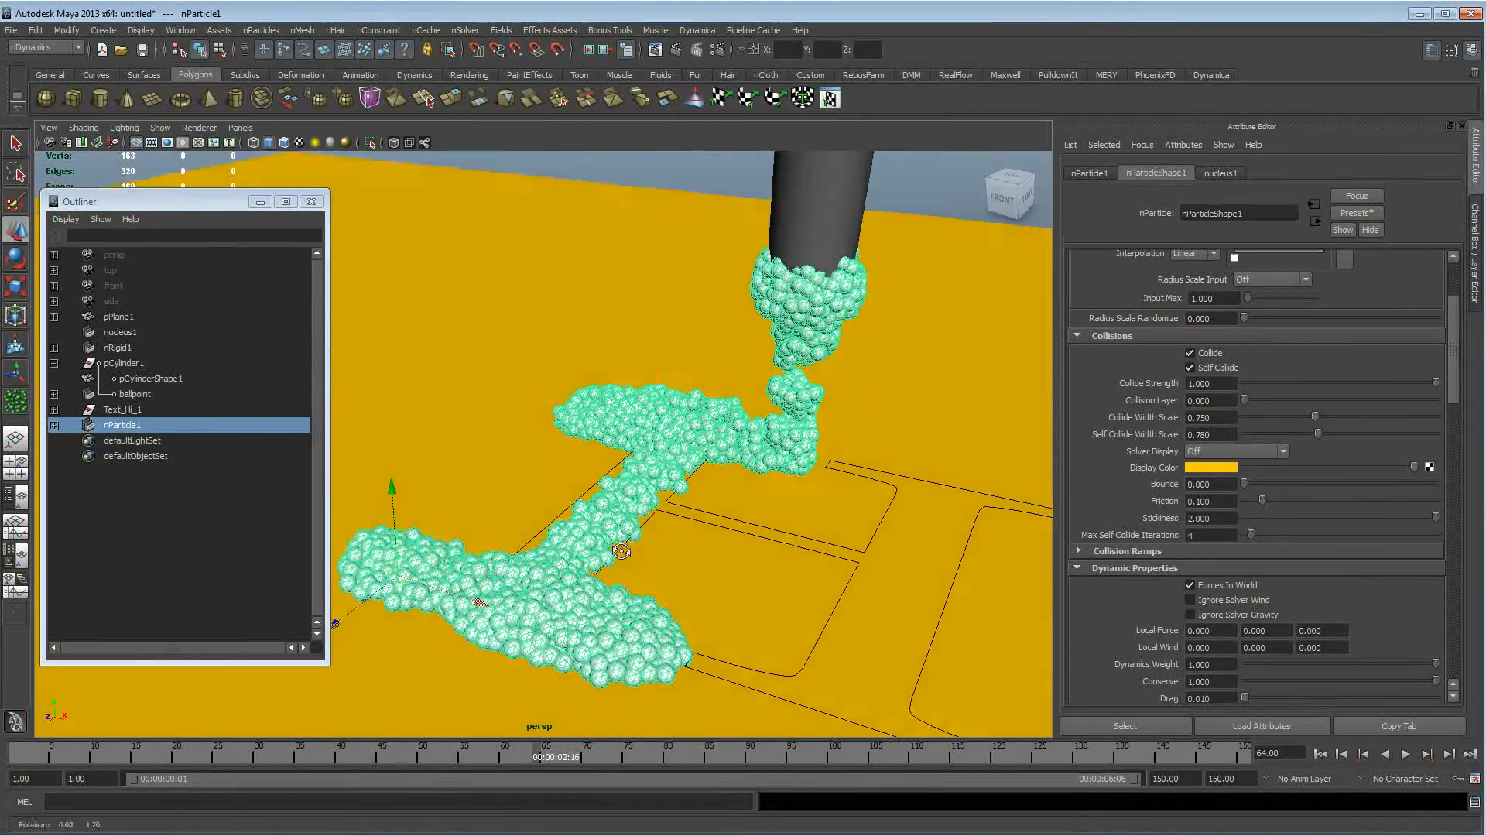
{"action": "right_click_drag", "start_coordinate": [621, 553], "coordinate": [839, 550], "text": "alt"}
{"action": "middle_click_drag", "start_coordinate": [630, 585], "coordinate": [642, 480], "text": "alt"}
{"action": "left_click_drag", "start_coordinate": [642, 480], "coordinate": [568, 490], "text": "alt"}
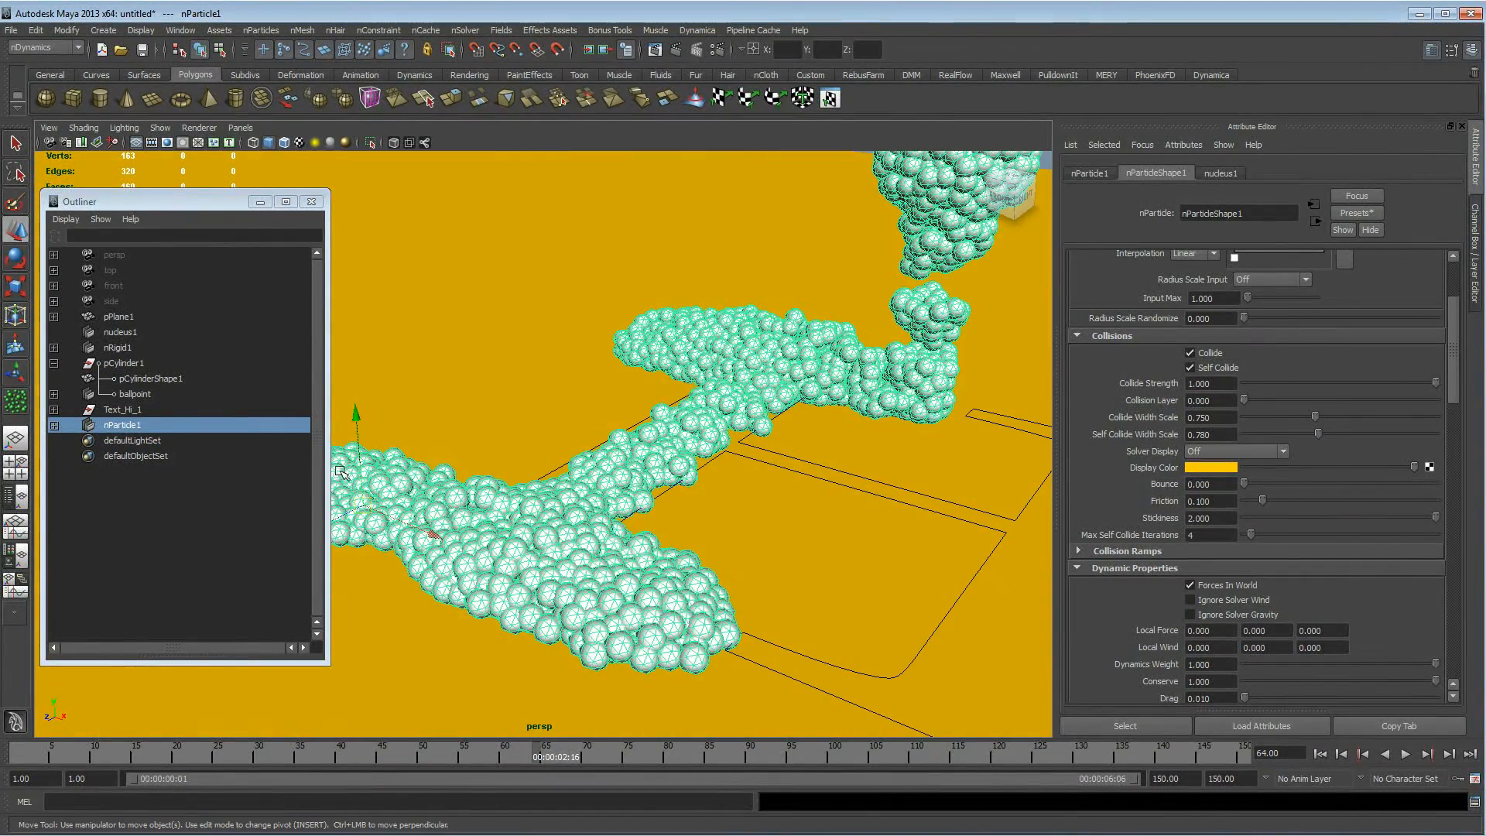
Open the Particle Collision Event Editor for the ballpoint particle
{"action": "left_click", "coordinate": [156, 393]}
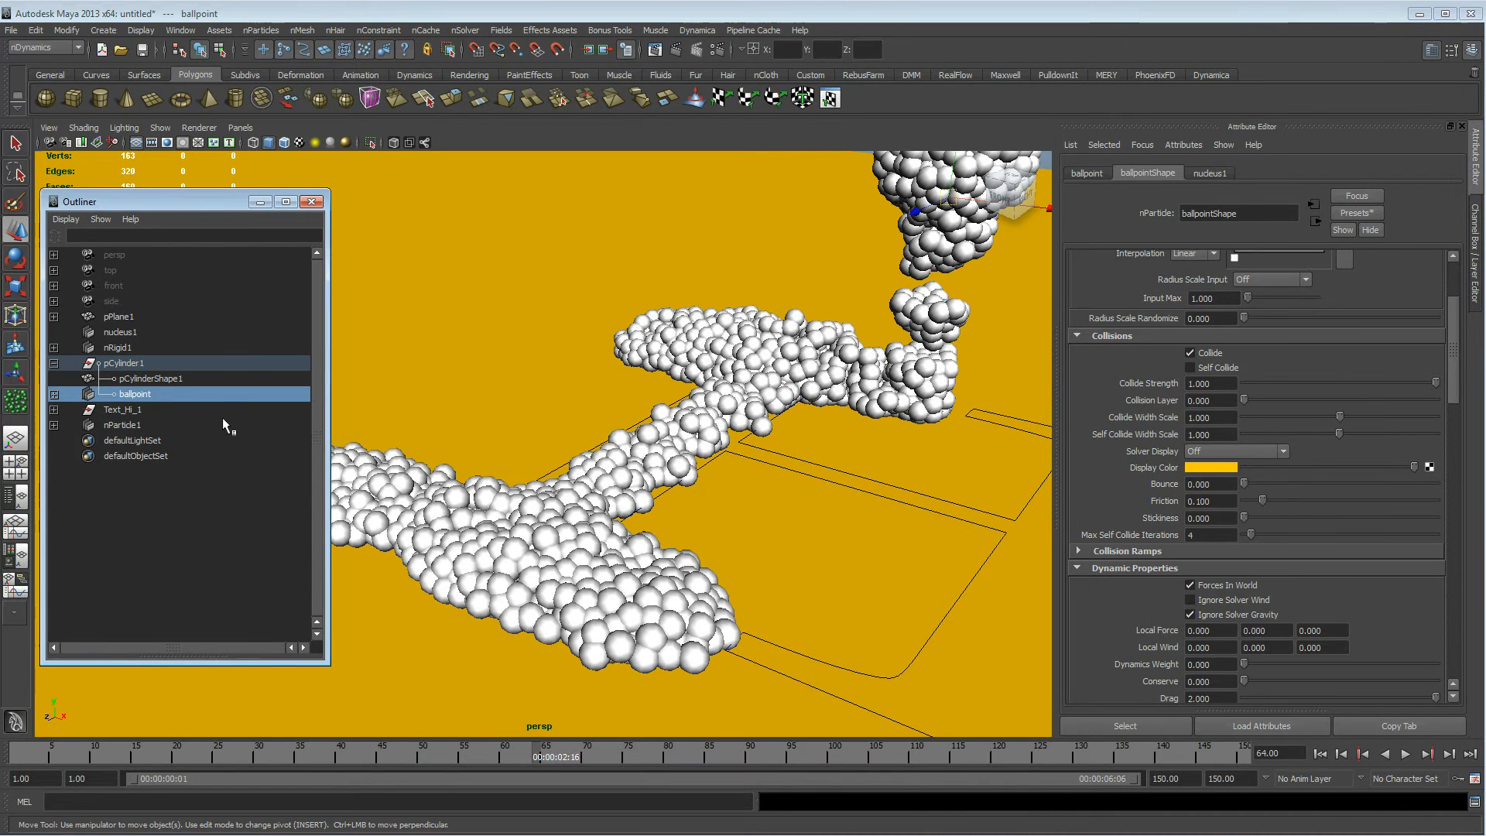
{"action": "left_click", "coordinate": [268, 33]}
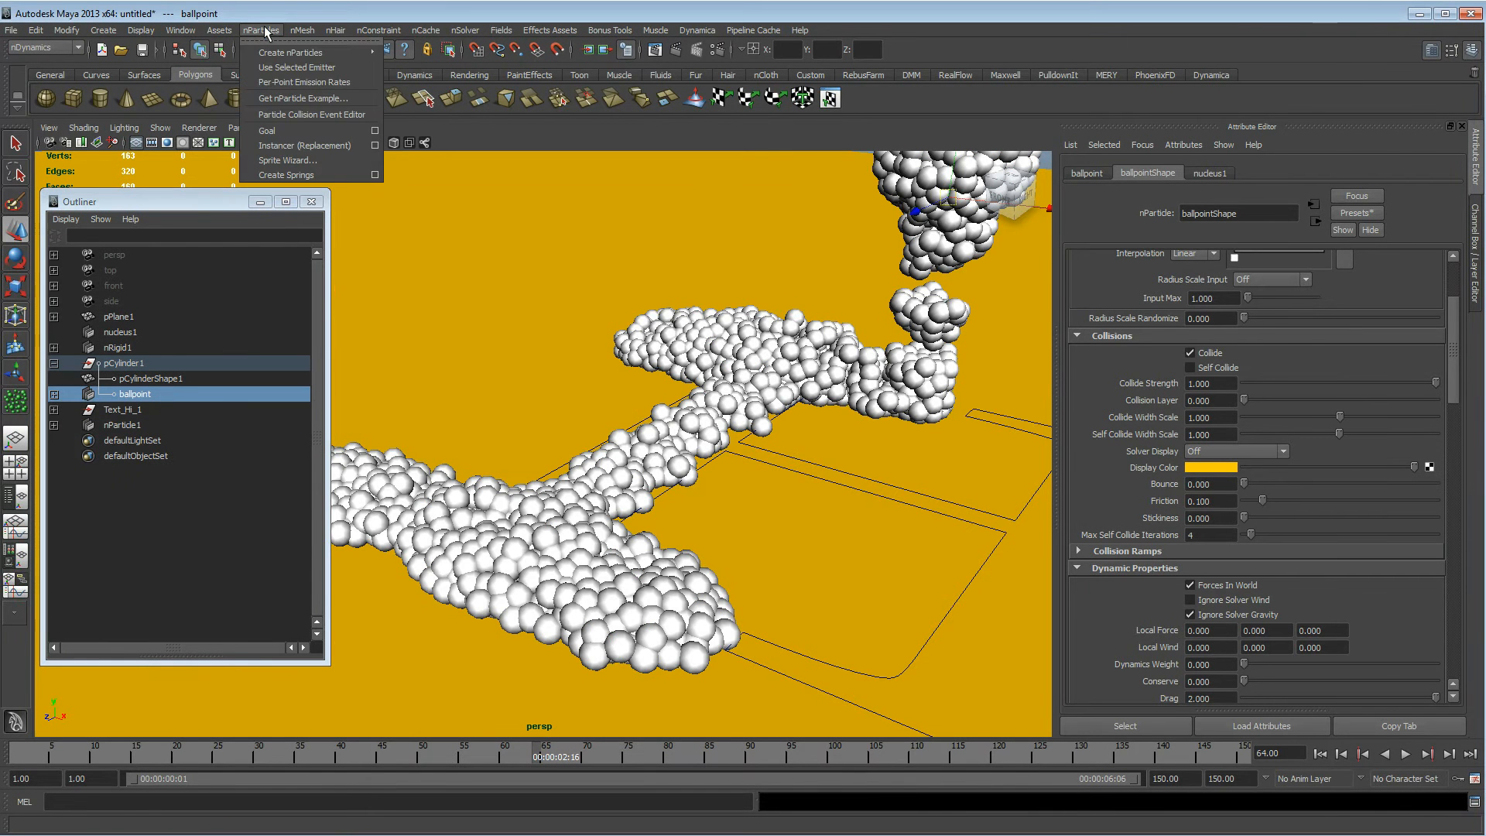
{"action": "left_click", "coordinate": [304, 116]}
{"action": "left_click_drag", "start_coordinate": [0, 147], "coordinate": [500, 86]}
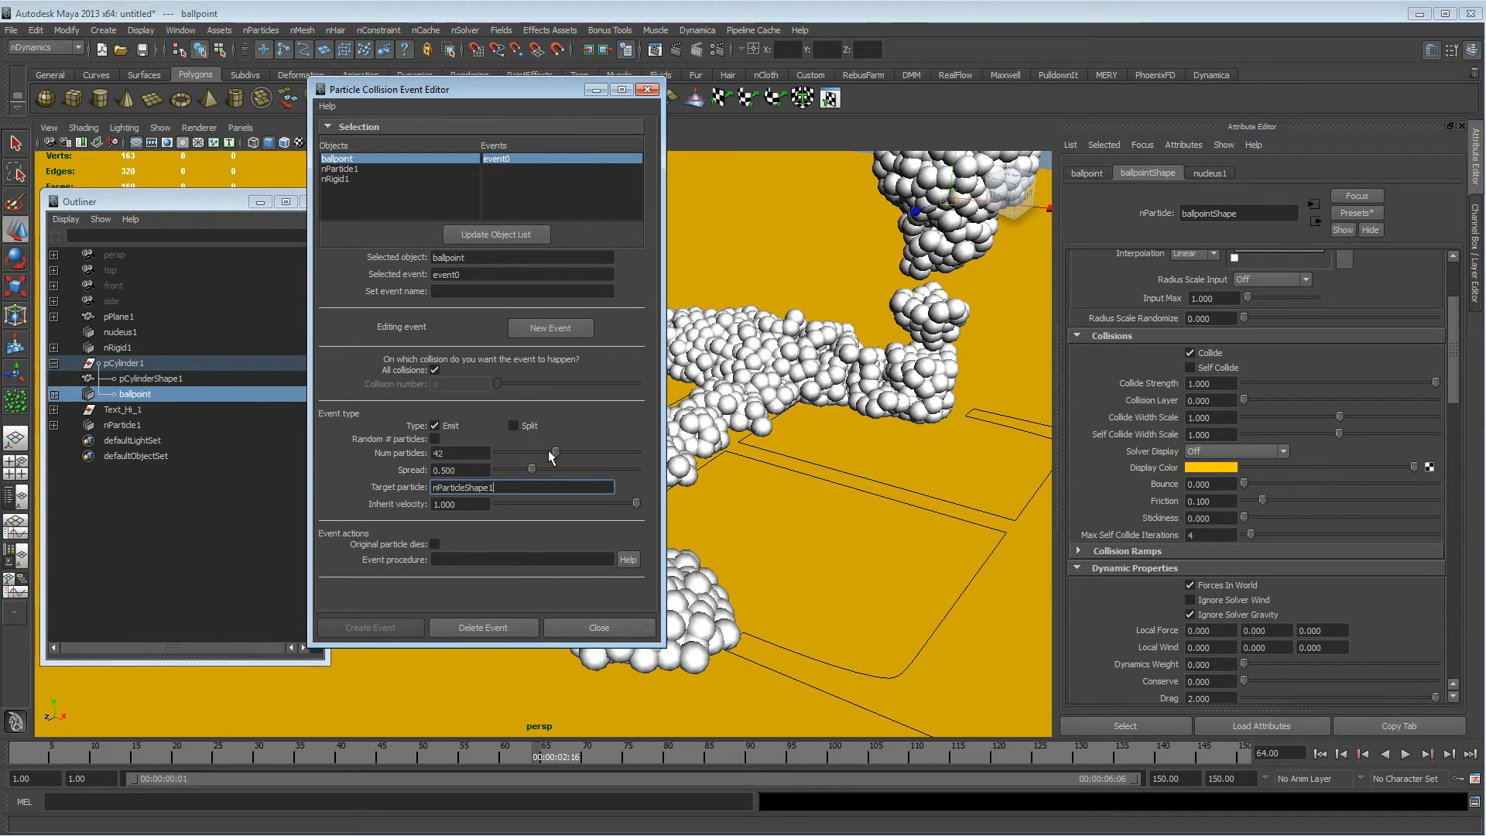
Try 17 emitted particles for the ballpoint's collision event and replay the simulation from the start
{"action": "left_click_drag", "start_coordinate": [554, 450], "coordinate": [519, 457]}
{"action": "left_click", "coordinate": [1320, 753]}
{"action": "left_click", "coordinate": [1404, 754]}
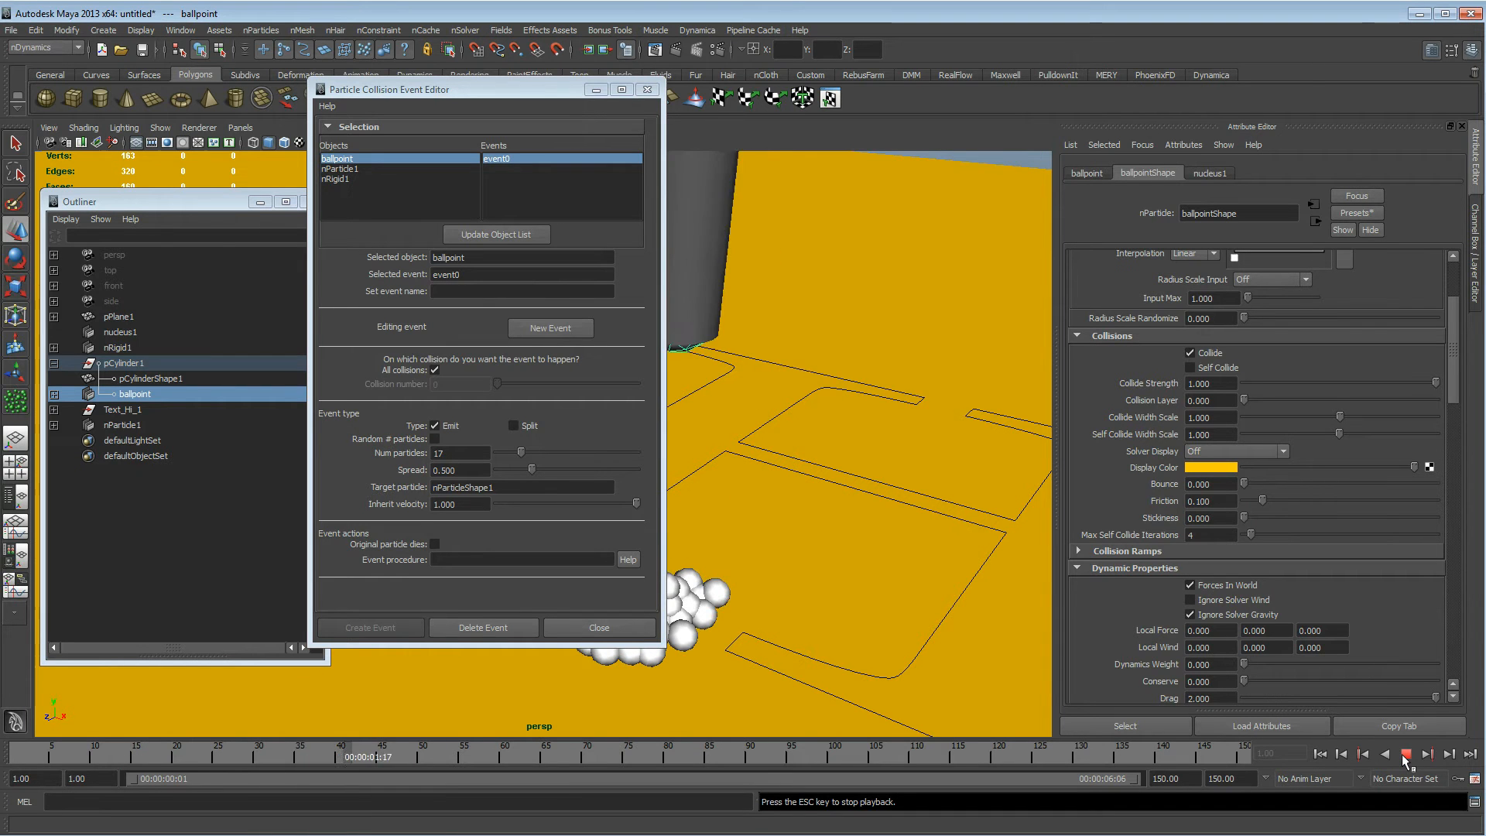
{"action": "left_click", "coordinate": [1404, 755]}
Try raising the collision event's particle count to 28 and replay the simulation to frame 50
{"action": "left_click_drag", "start_coordinate": [511, 89], "coordinate": [267, 92]}
{"action": "left_click_drag", "start_coordinate": [288, 457], "coordinate": [292, 455]}
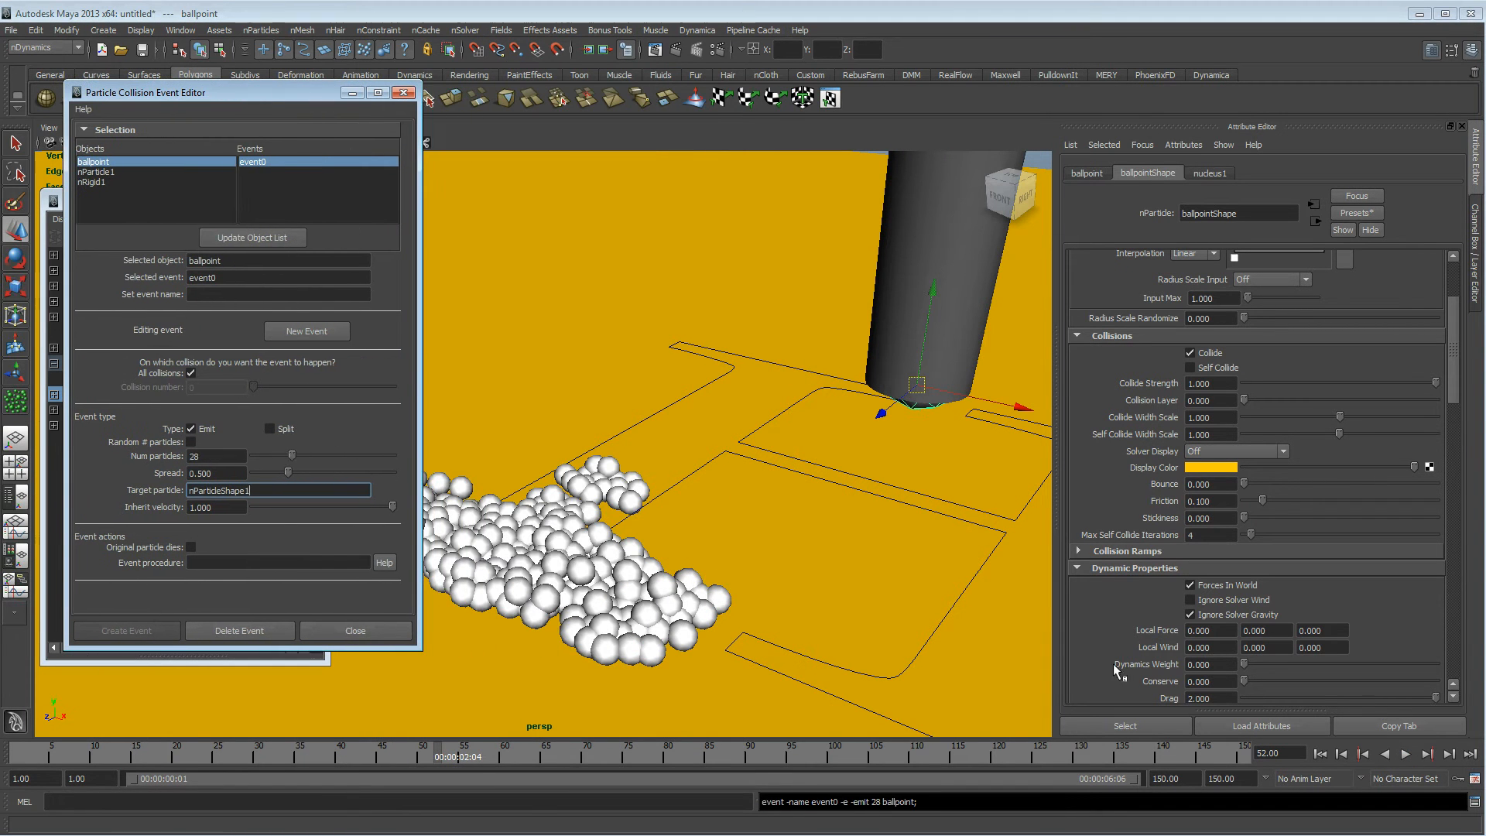
{"action": "left_click", "coordinate": [1320, 753]}
{"action": "left_click", "coordinate": [1407, 752]}
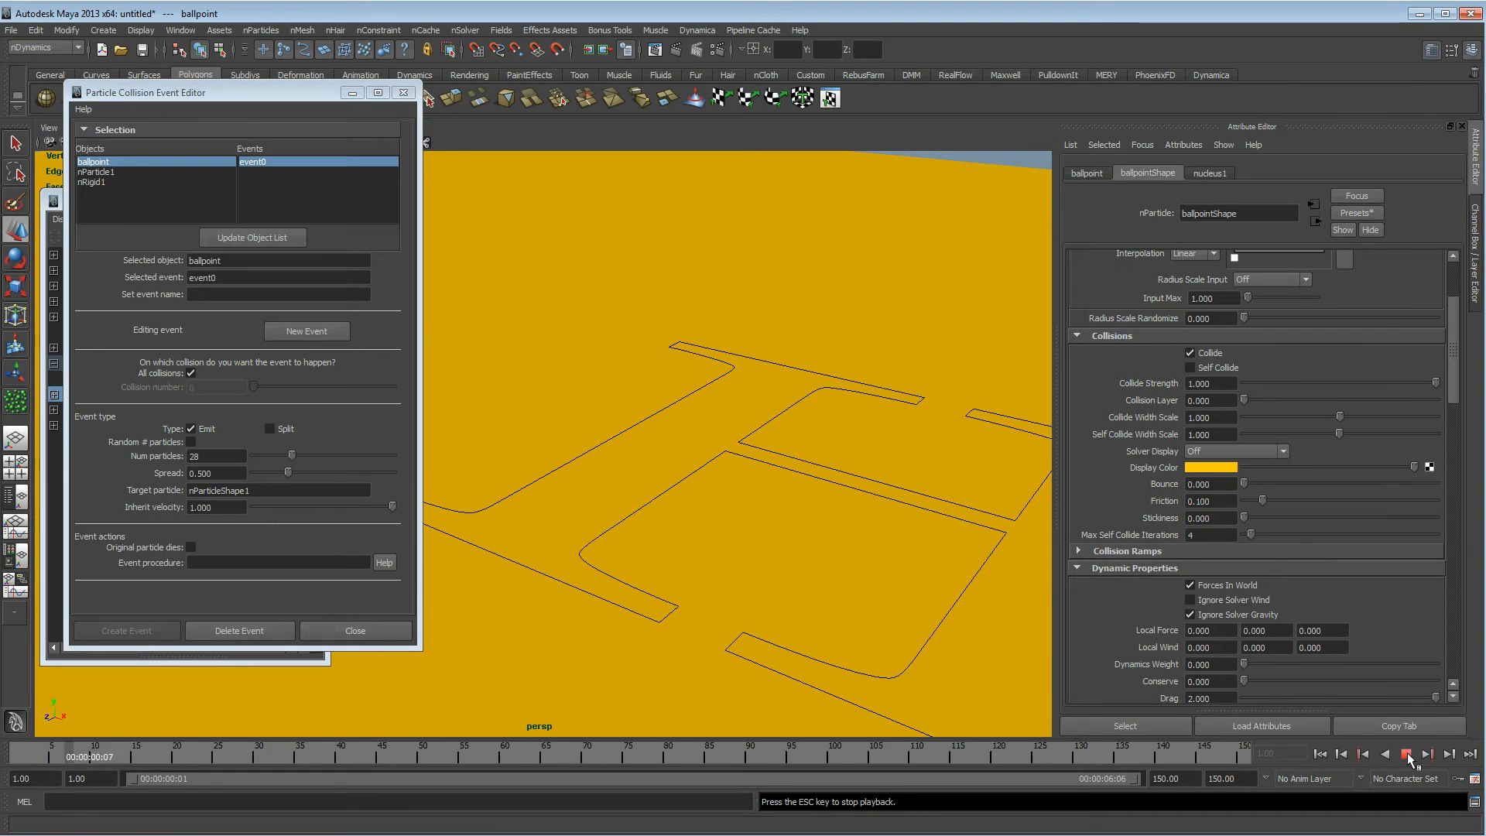
{"action": "left_click", "coordinate": [1407, 752]}
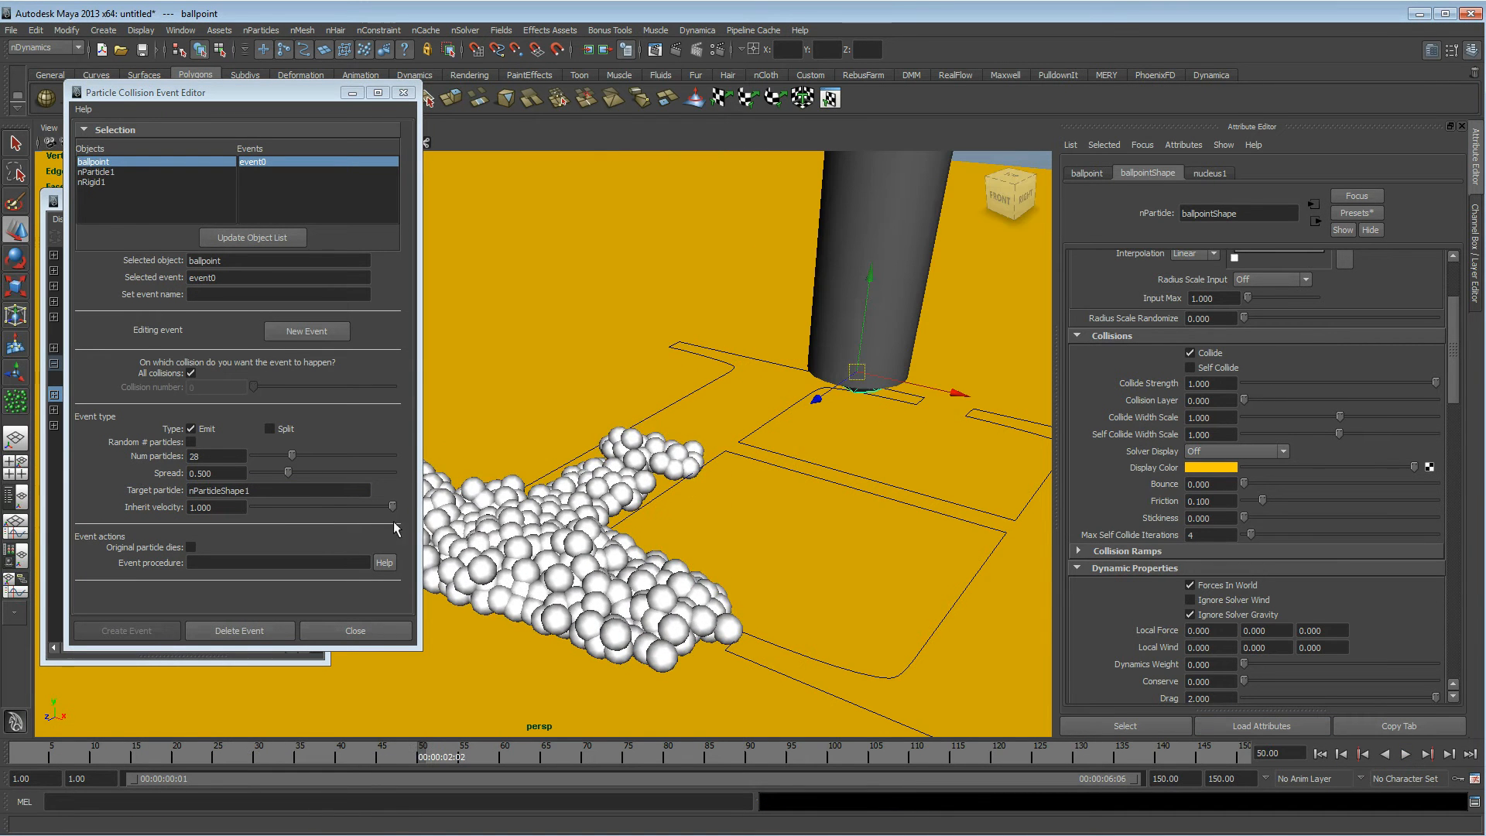
Try 38 emitted particles for the ballpoint's collision event and replay the simulation to frame 51
{"action": "left_click_drag", "start_coordinate": [292, 455], "coordinate": [306, 455]}
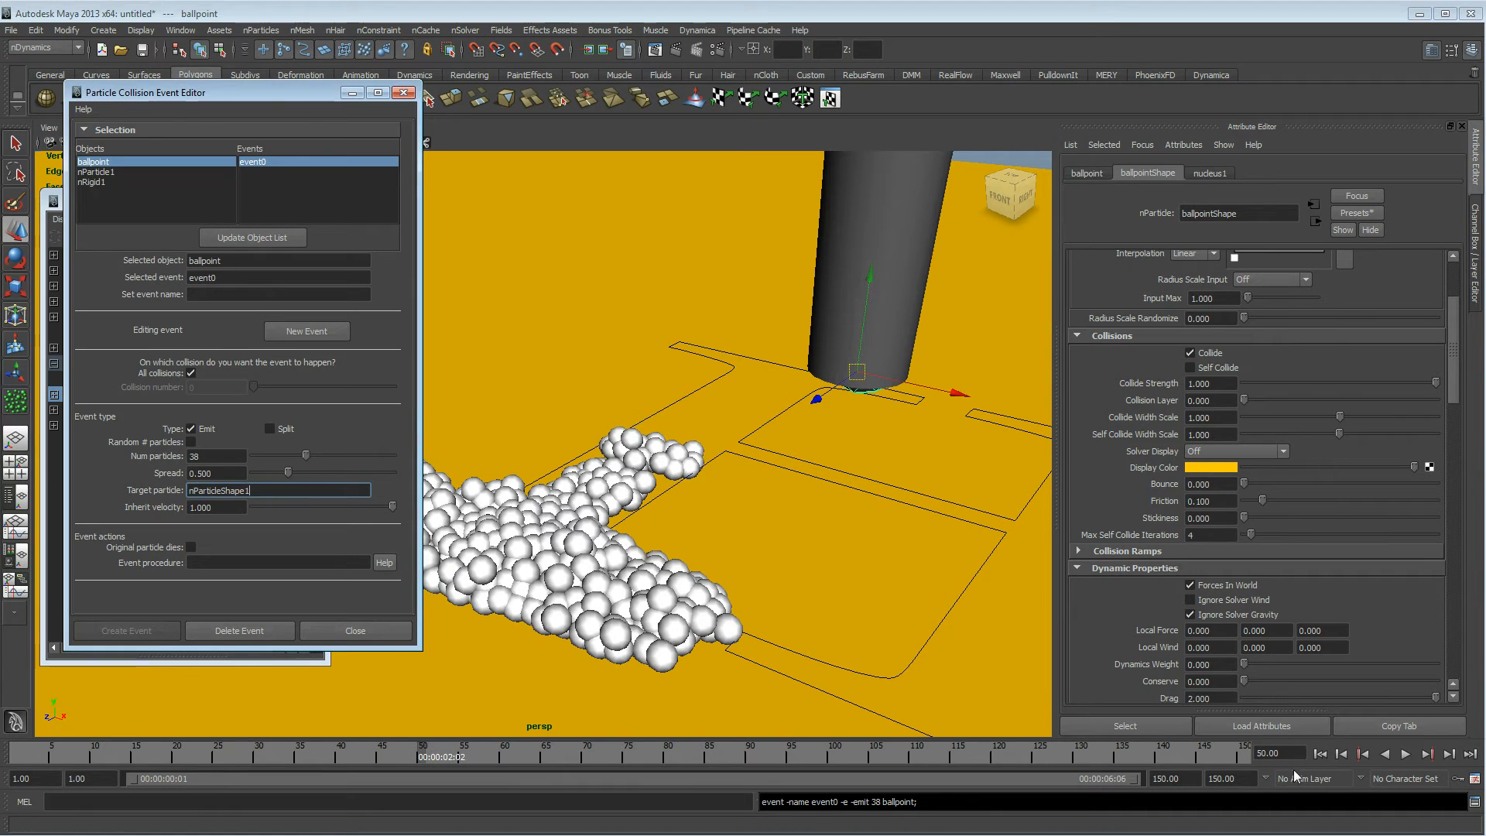
{"action": "left_click", "coordinate": [1318, 754]}
{"action": "left_click", "coordinate": [1405, 753]}
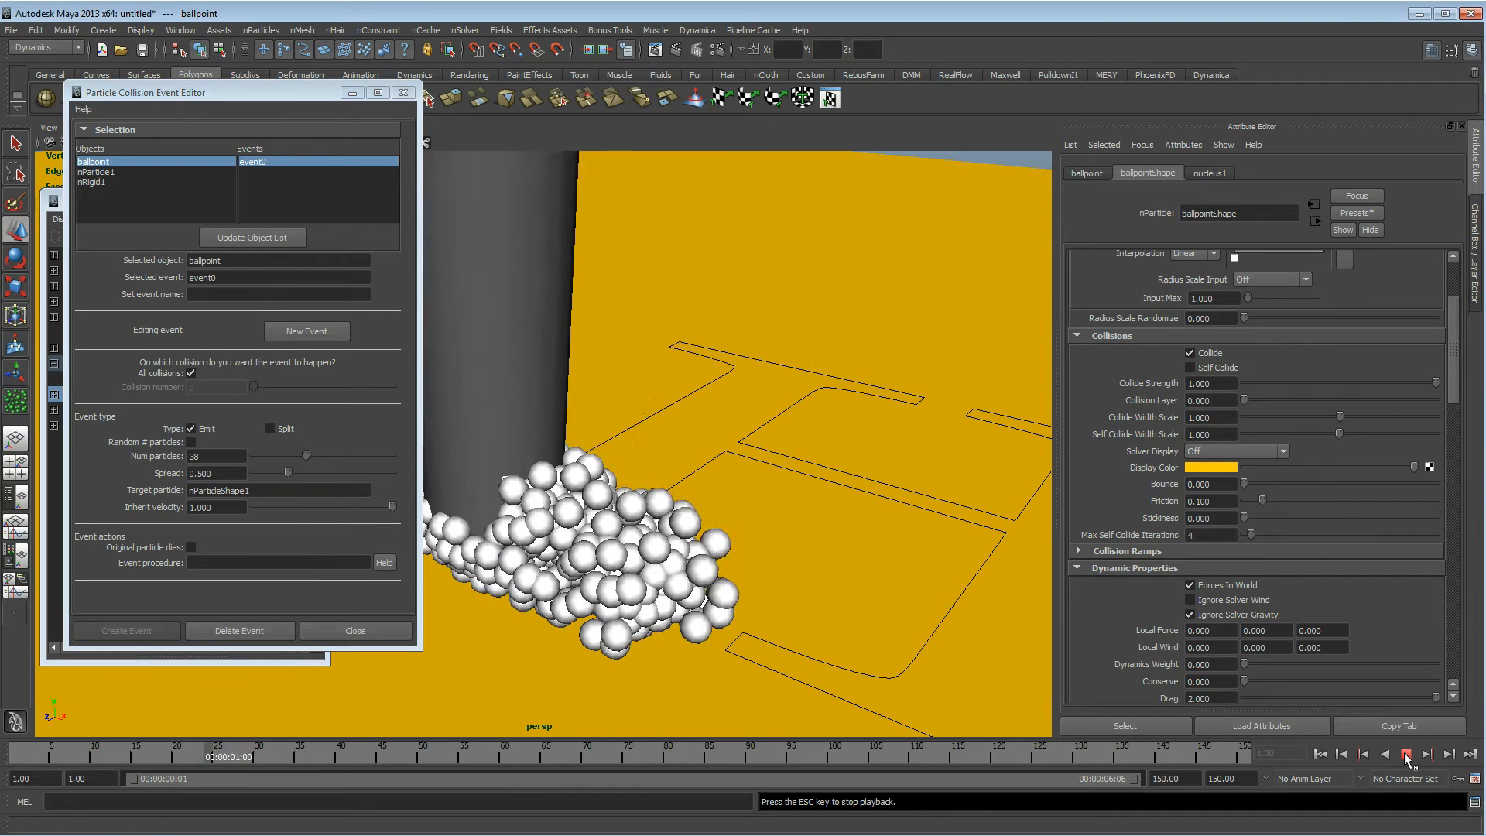
{"action": "left_click", "coordinate": [1405, 753]}
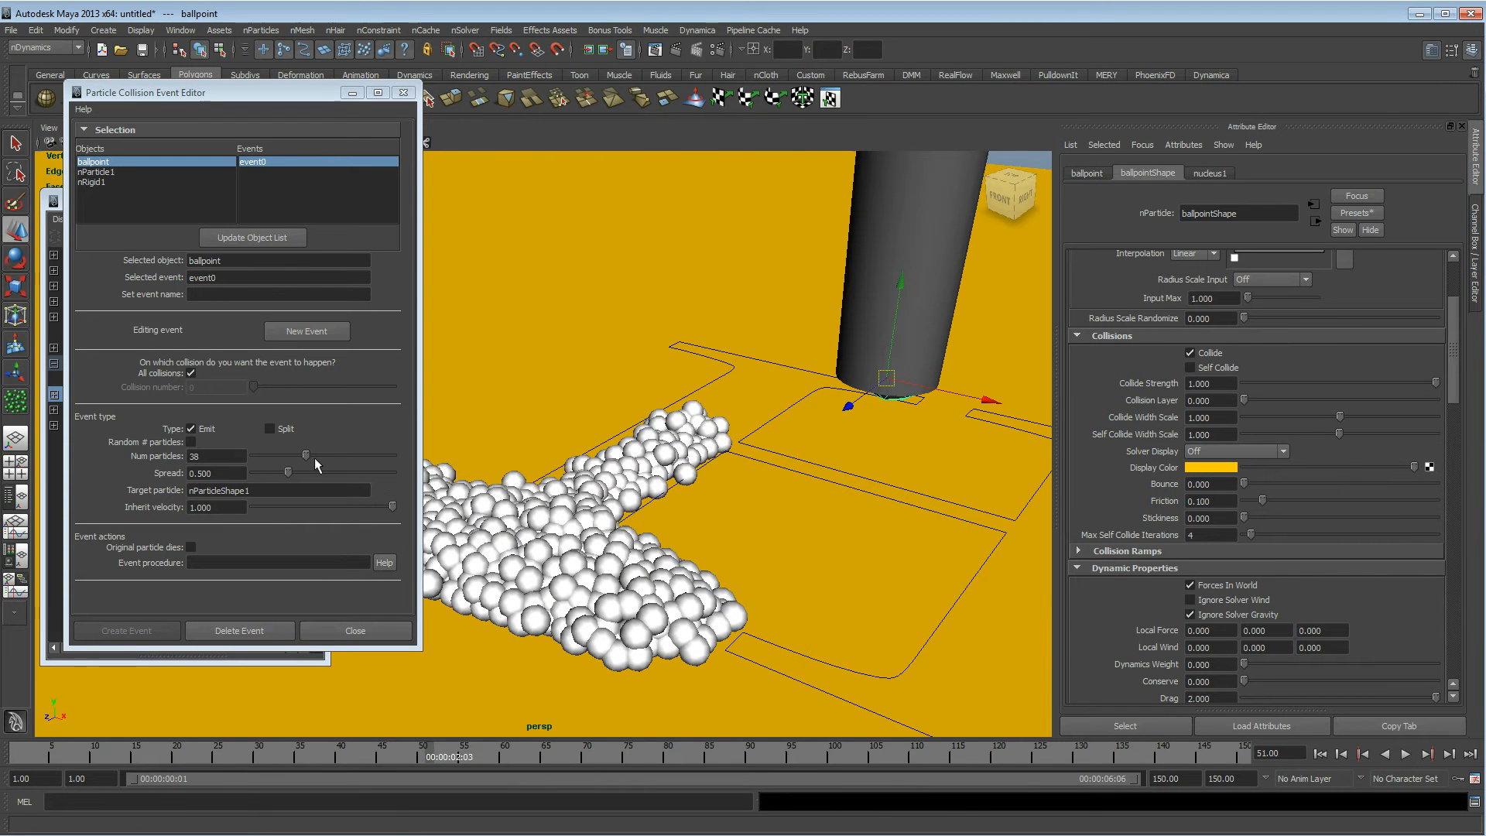
Set the collision event's Num particles to 48, replay to frame 61 and inspect the ink trail
{"action": "left_click_drag", "start_coordinate": [306, 455], "coordinate": [321, 455]}
{"action": "left_click", "coordinate": [1319, 754]}
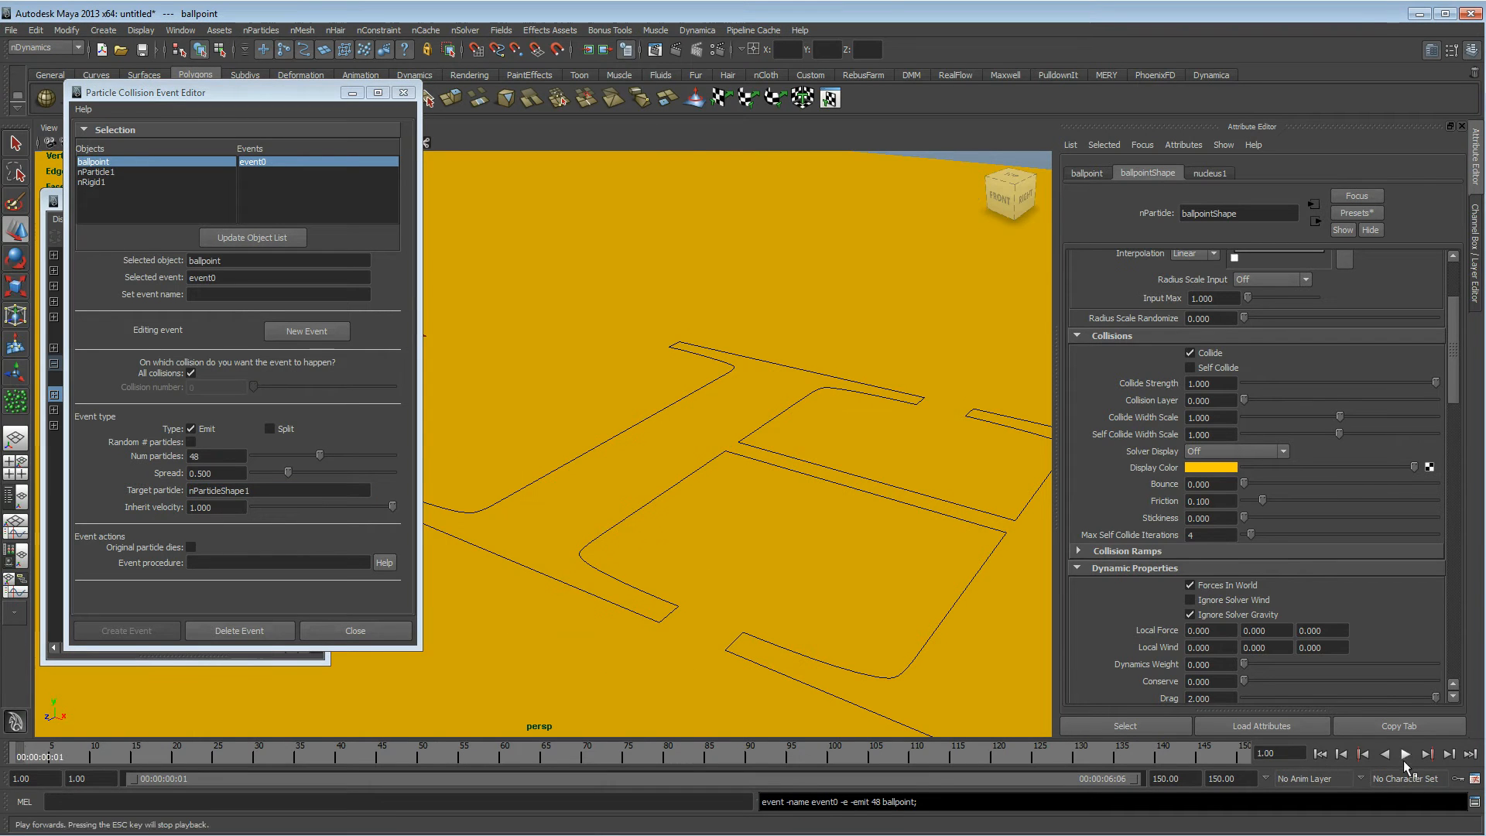
{"action": "left_click", "coordinate": [1405, 754]}
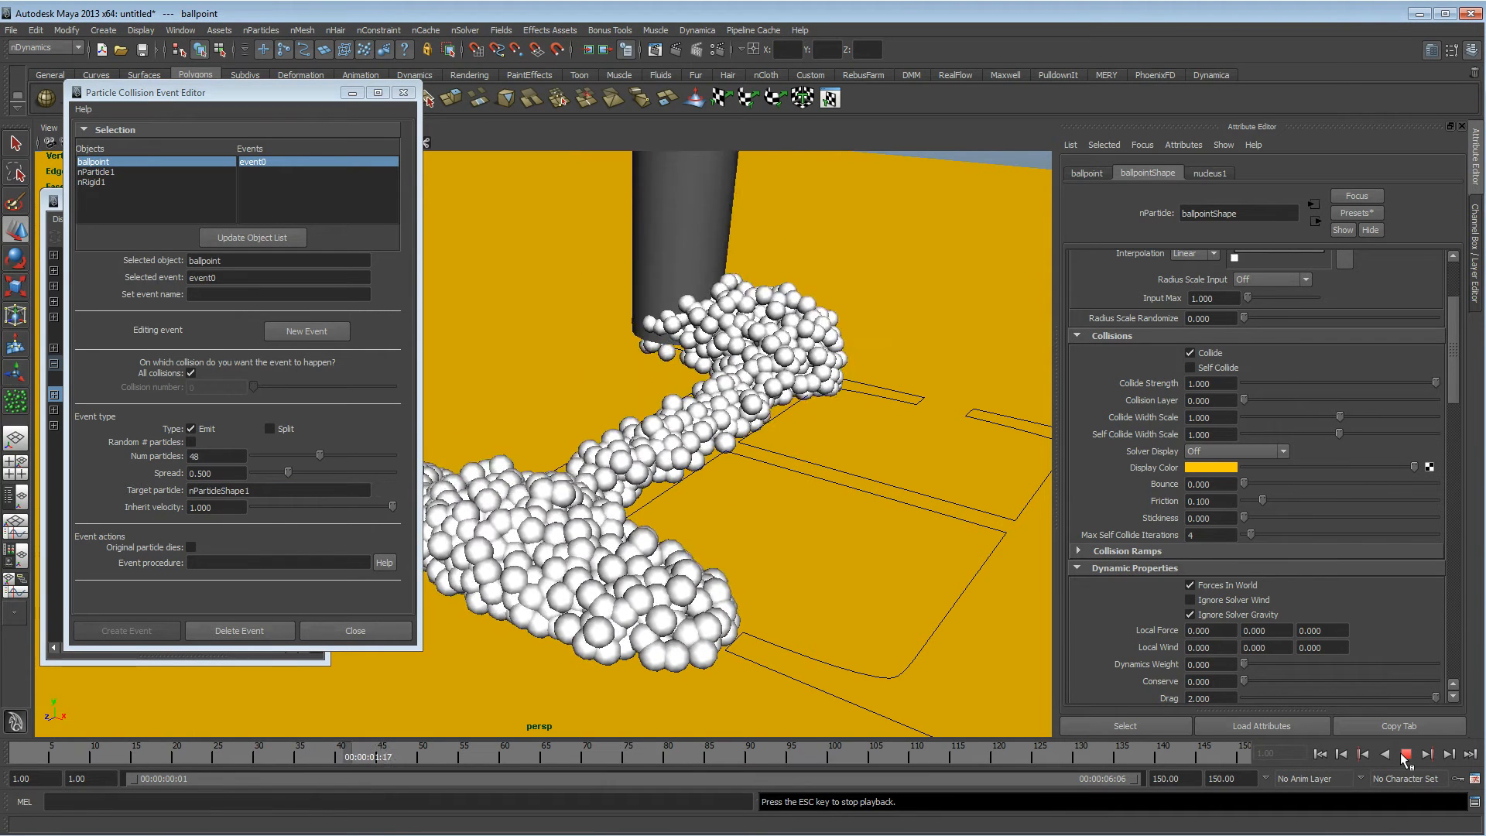
{"action": "left_click", "coordinate": [1405, 755]}
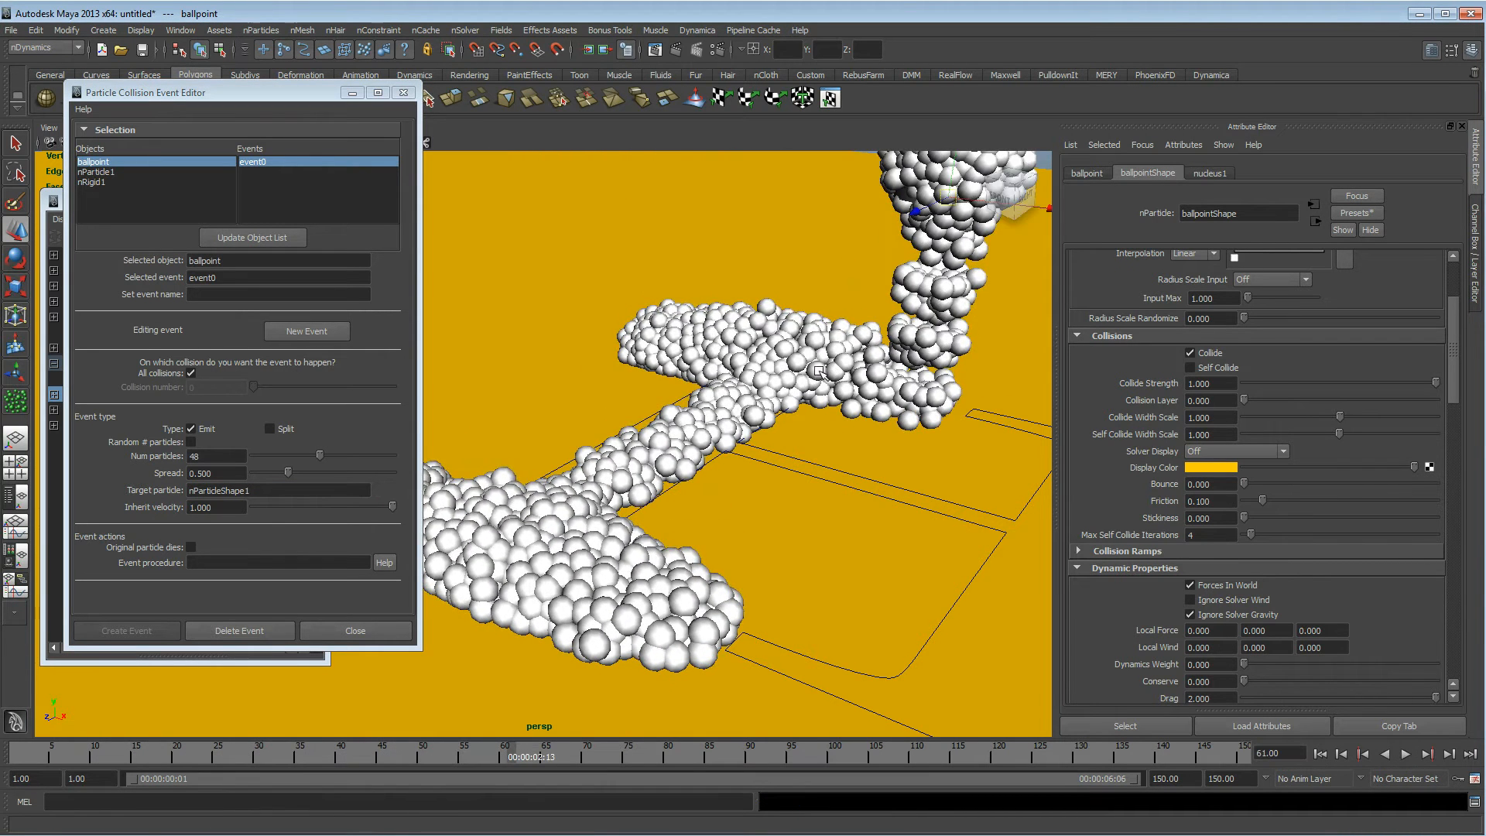
{"action": "left_click_drag", "start_coordinate": [851, 418], "coordinate": [802, 466], "text": "alt"}
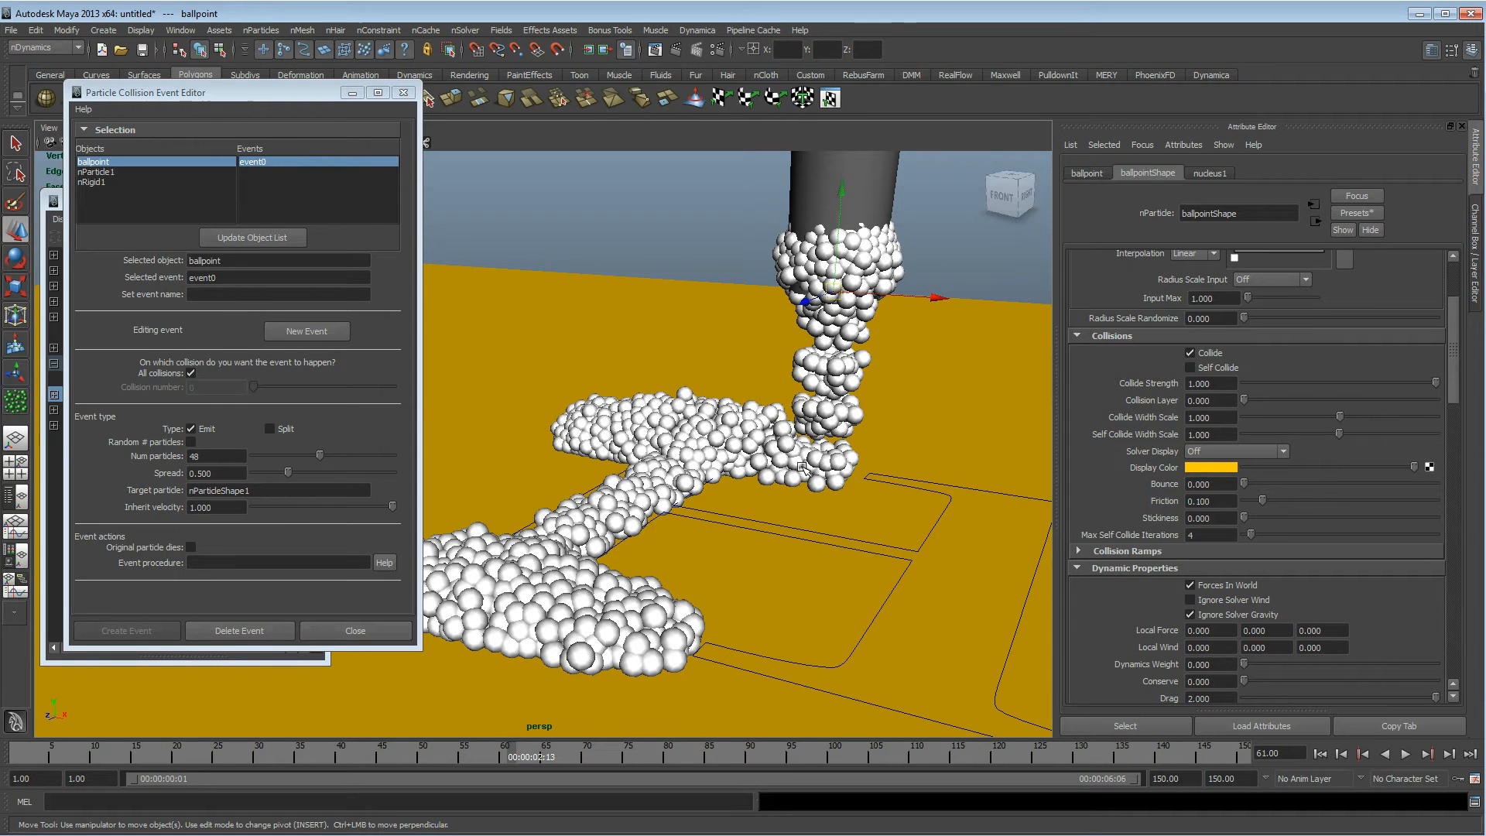
Assign nParticle1 to a new nucleus solver, separate from nucleus1, and select the new solver
{"action": "left_click", "coordinate": [54, 201]}
{"action": "left_click", "coordinate": [95, 203]}
{"action": "left_click_drag", "start_coordinate": [95, 203], "coordinate": [187, 129]}
{"action": "left_click", "coordinate": [217, 256]}
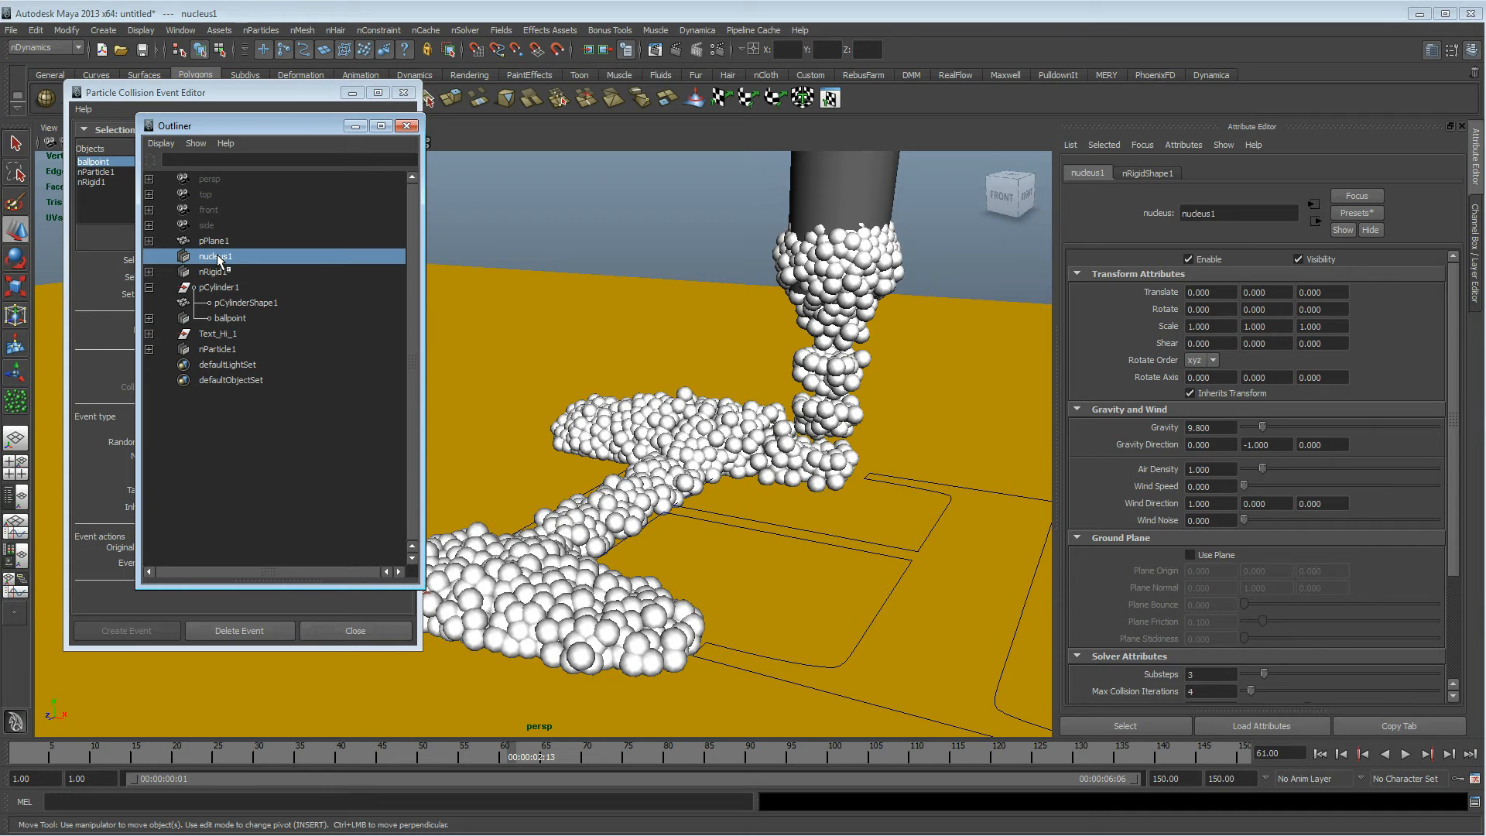
{"action": "left_click", "coordinate": [218, 349]}
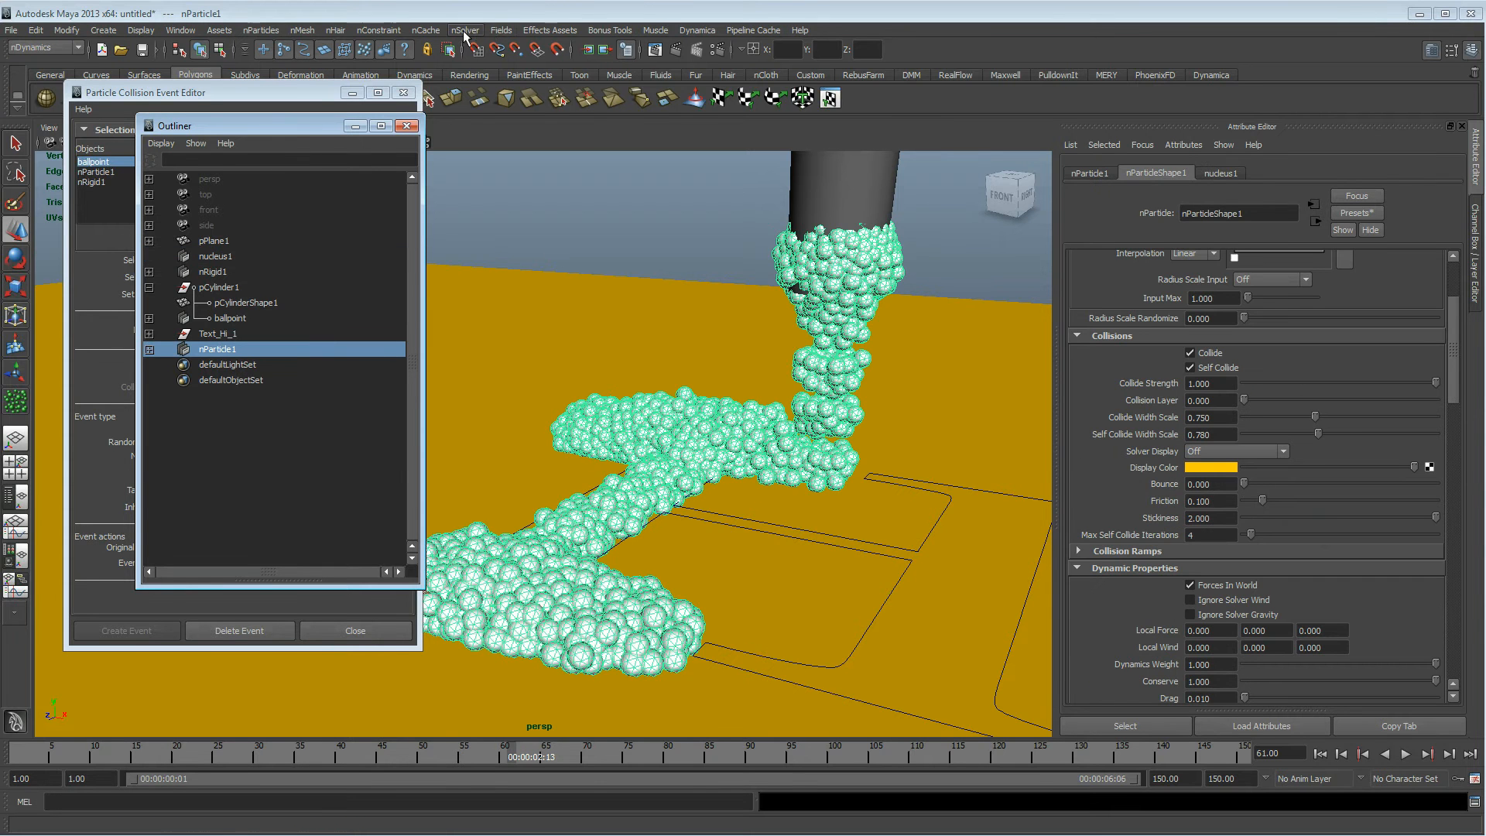
{"action": "left_click", "coordinate": [465, 31]}
{"action": "mouse_move", "coordinate": [477, 57]}
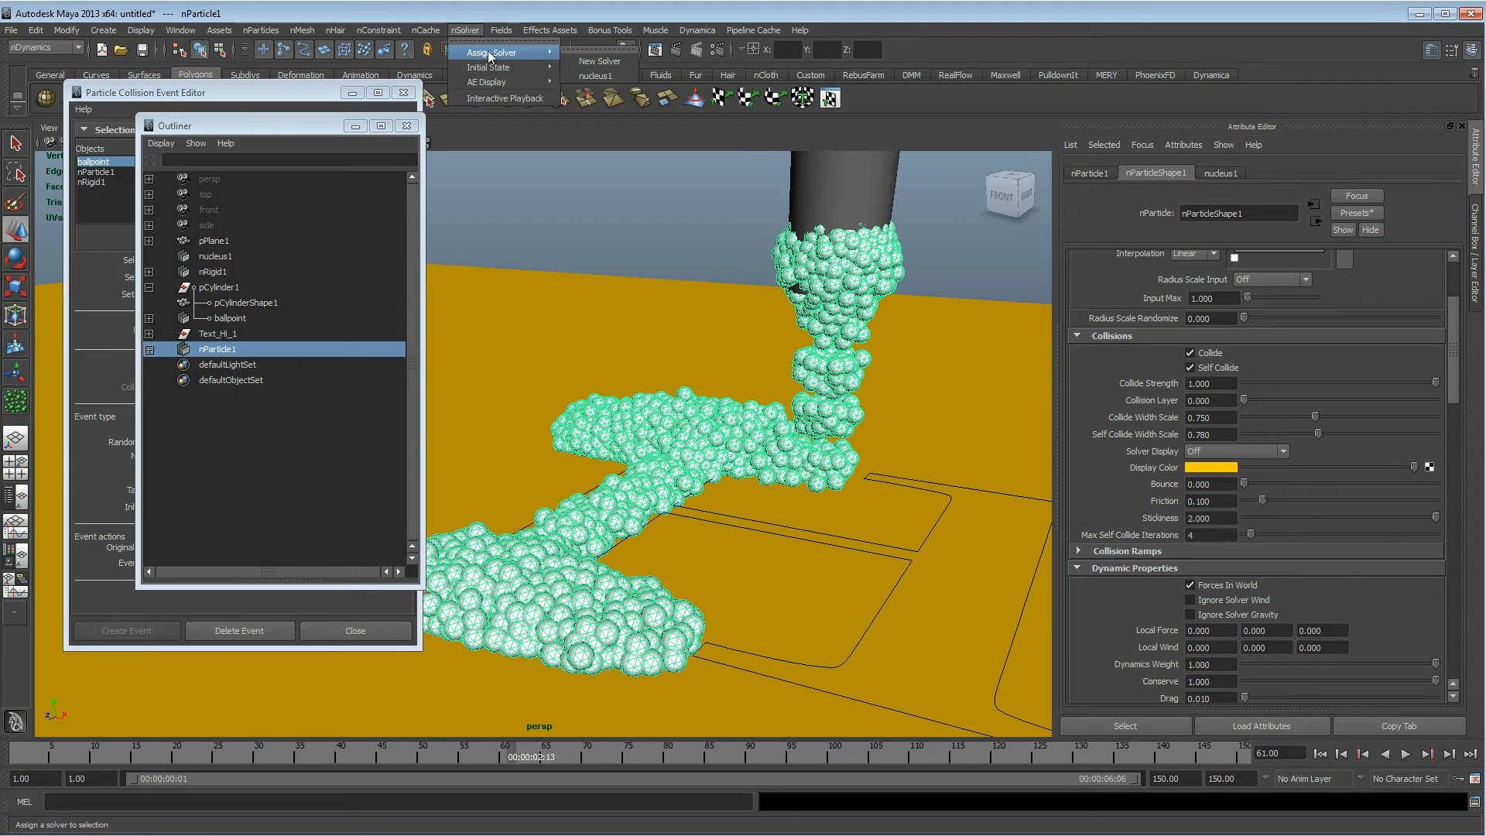
{"action": "left_click", "coordinate": [600, 61]}
{"action": "left_click", "coordinate": [234, 360]}
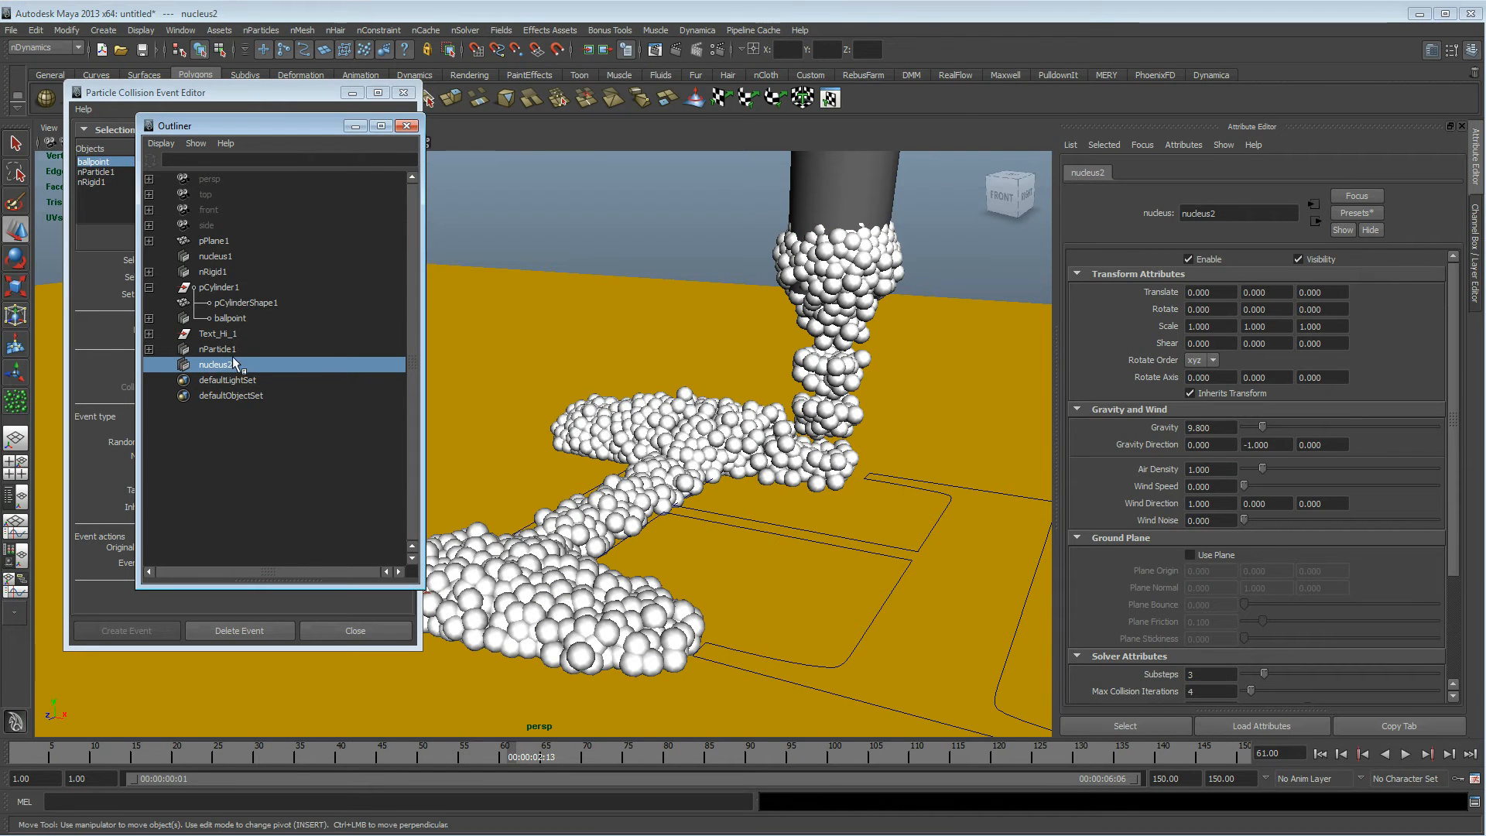
Assign nParticle1 to the existing nucleus2 solver
{"action": "left_click", "coordinate": [233, 352]}
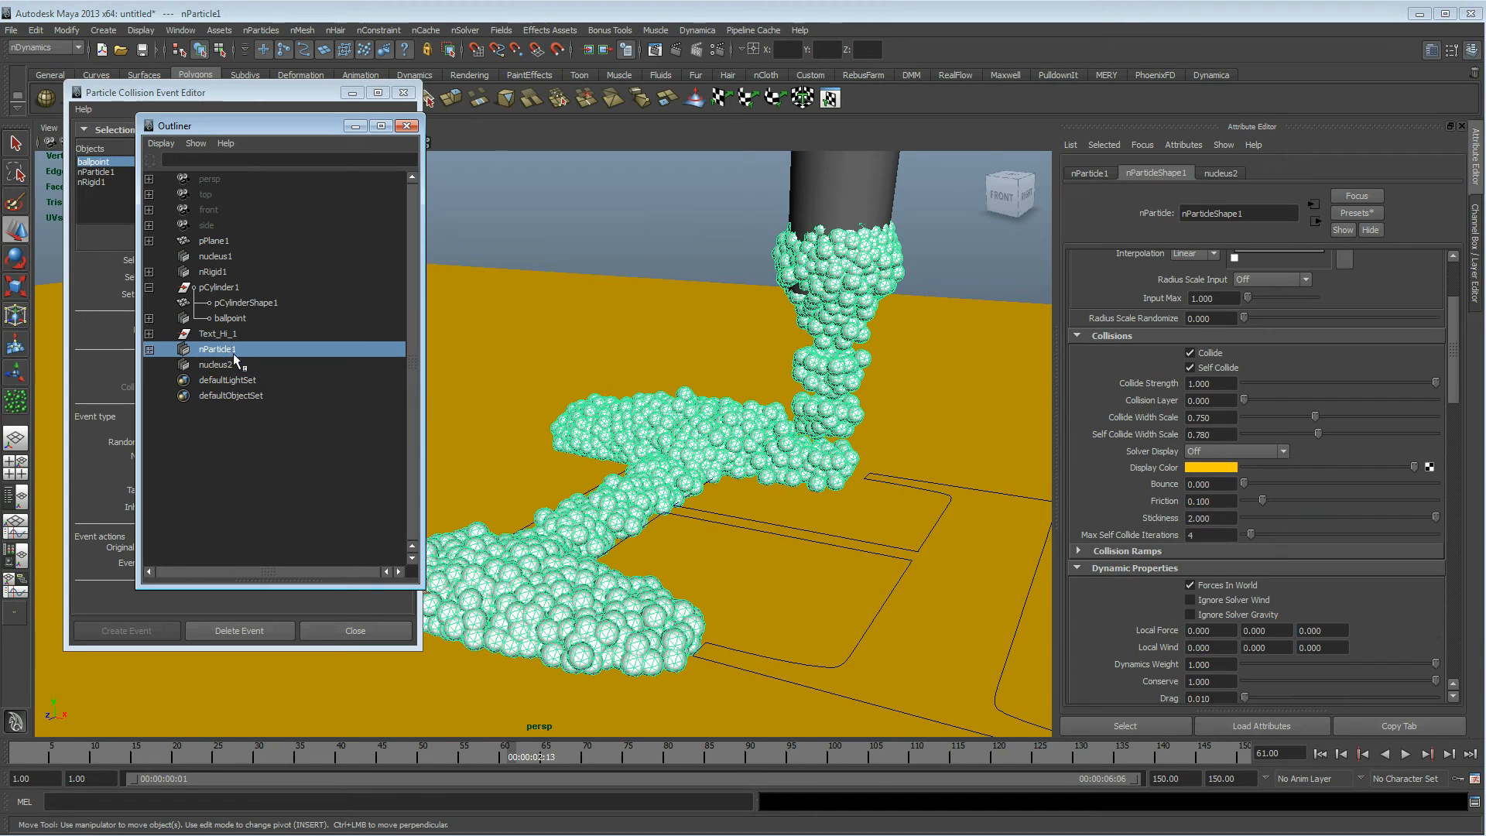
{"action": "left_click", "coordinate": [466, 30]}
{"action": "mouse_move", "coordinate": [534, 52]}
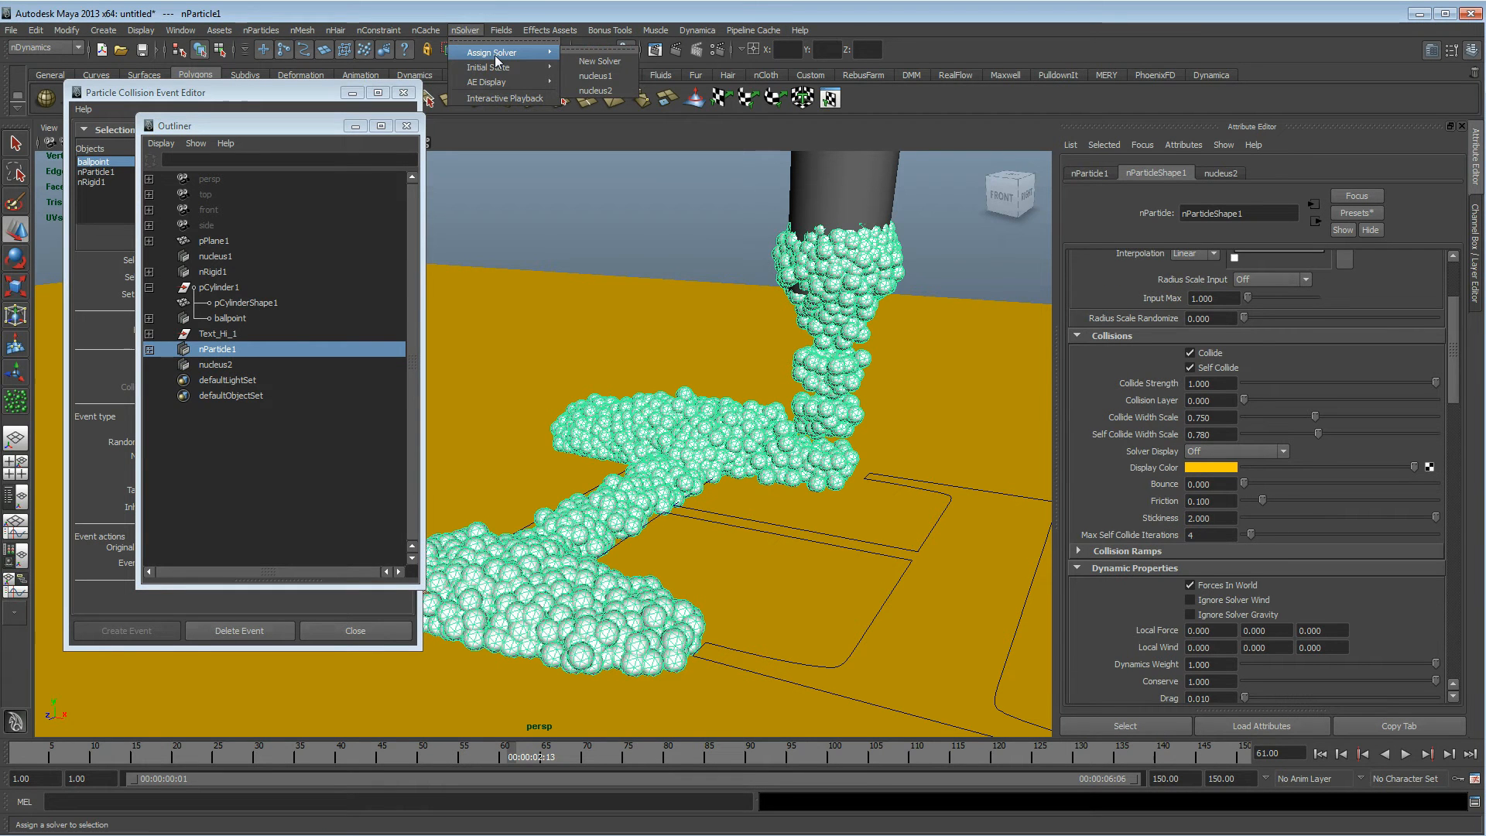
{"action": "left_click", "coordinate": [595, 91]}
Assign the ballpoint particle to the nucleus1 solver
{"action": "left_click", "coordinate": [230, 319]}
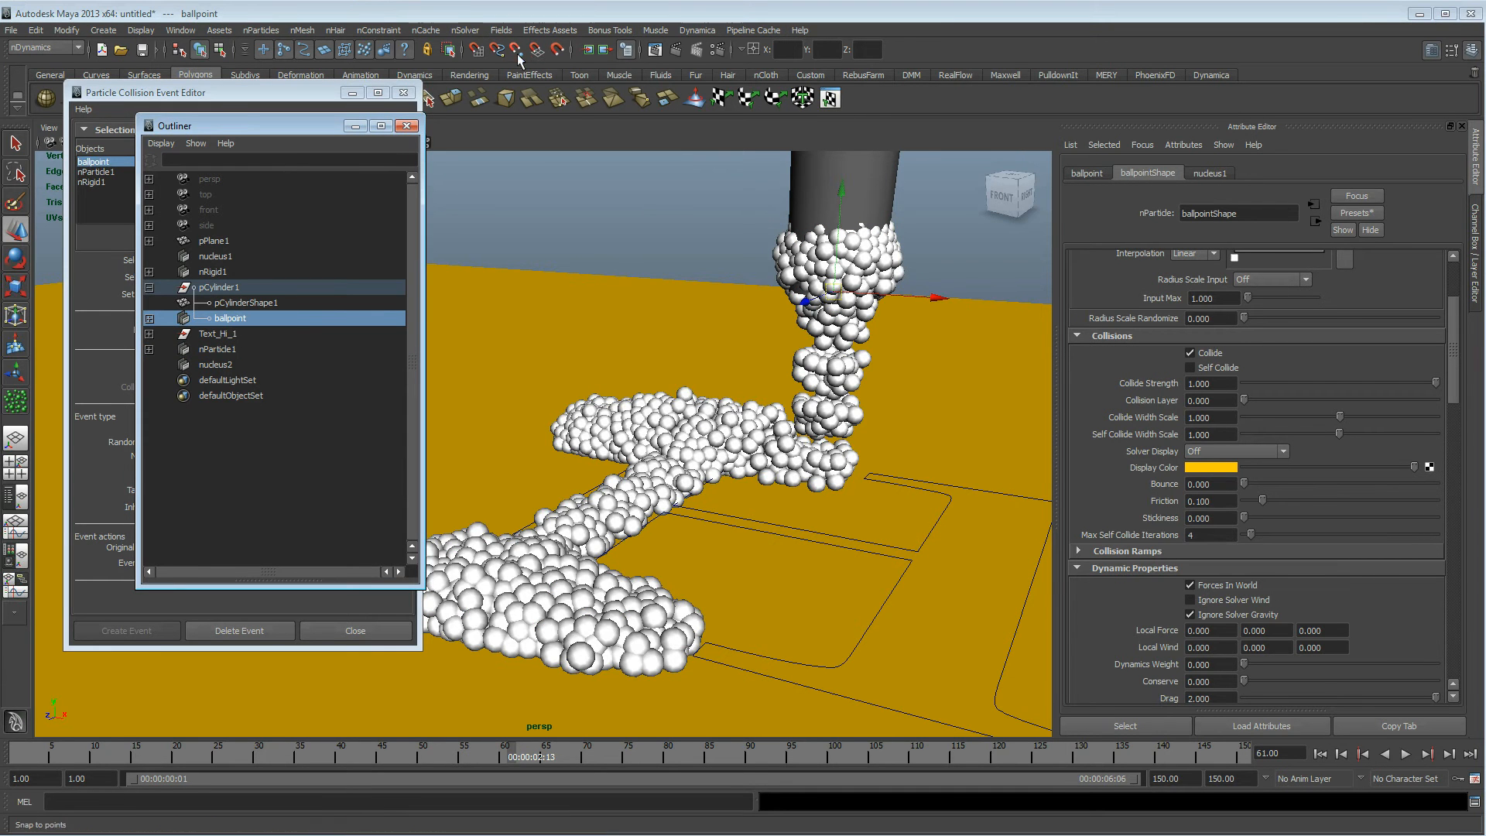
{"action": "left_click", "coordinate": [466, 30]}
{"action": "mouse_move", "coordinate": [487, 68]}
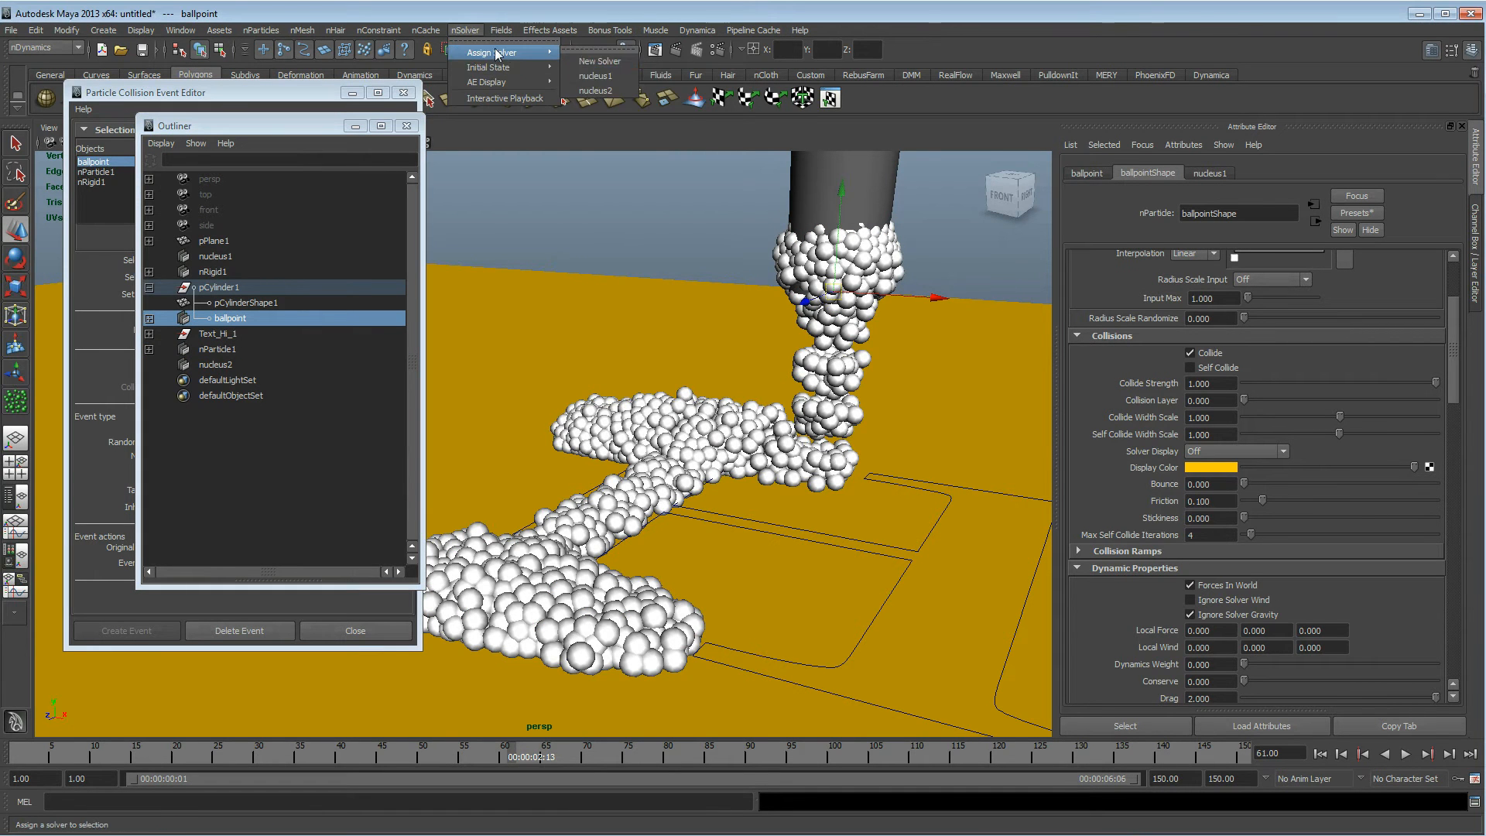
{"action": "left_click", "coordinate": [596, 76]}
{"action": "left_click_drag", "start_coordinate": [688, 354], "coordinate": [767, 390], "text": "alt"}
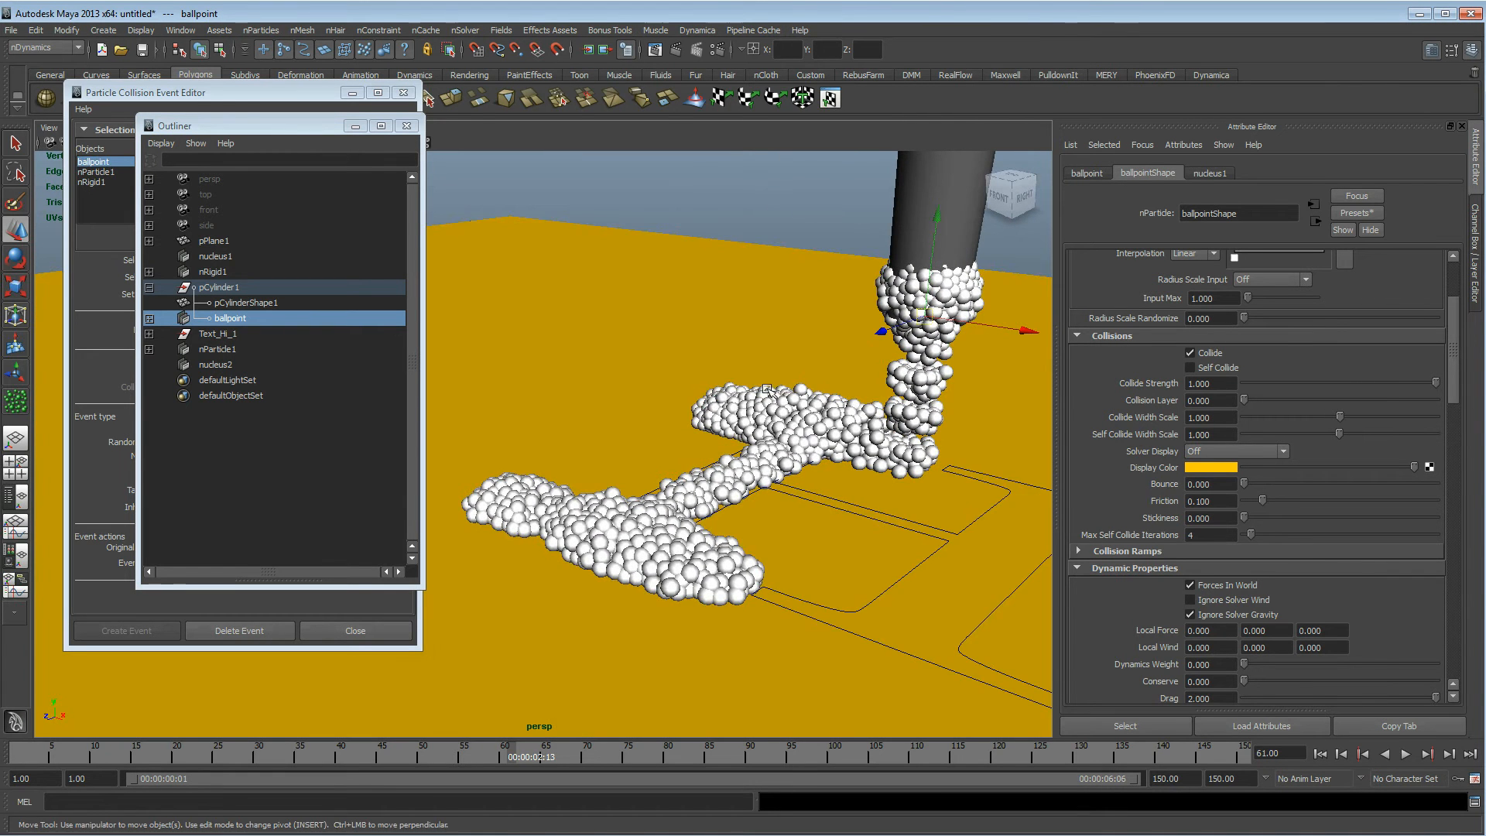
Replay the simulation from the first frame to check the ink emission under the new solver assignments, then rewind to frame 1
{"action": "left_click_drag", "start_coordinate": [712, 544], "coordinate": [726, 516], "text": "alt"}
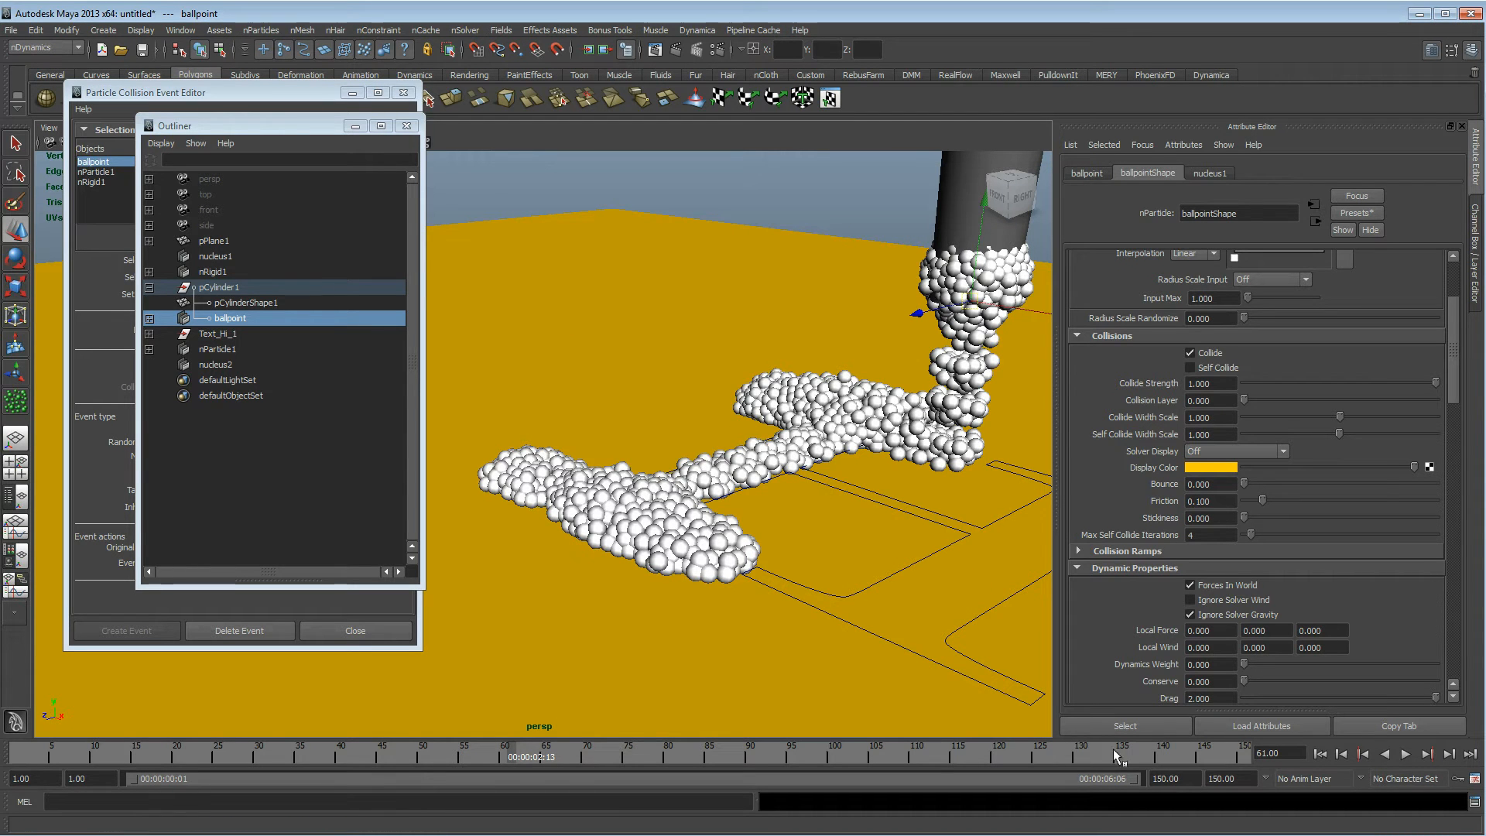
{"action": "left_click", "coordinate": [1319, 753]}
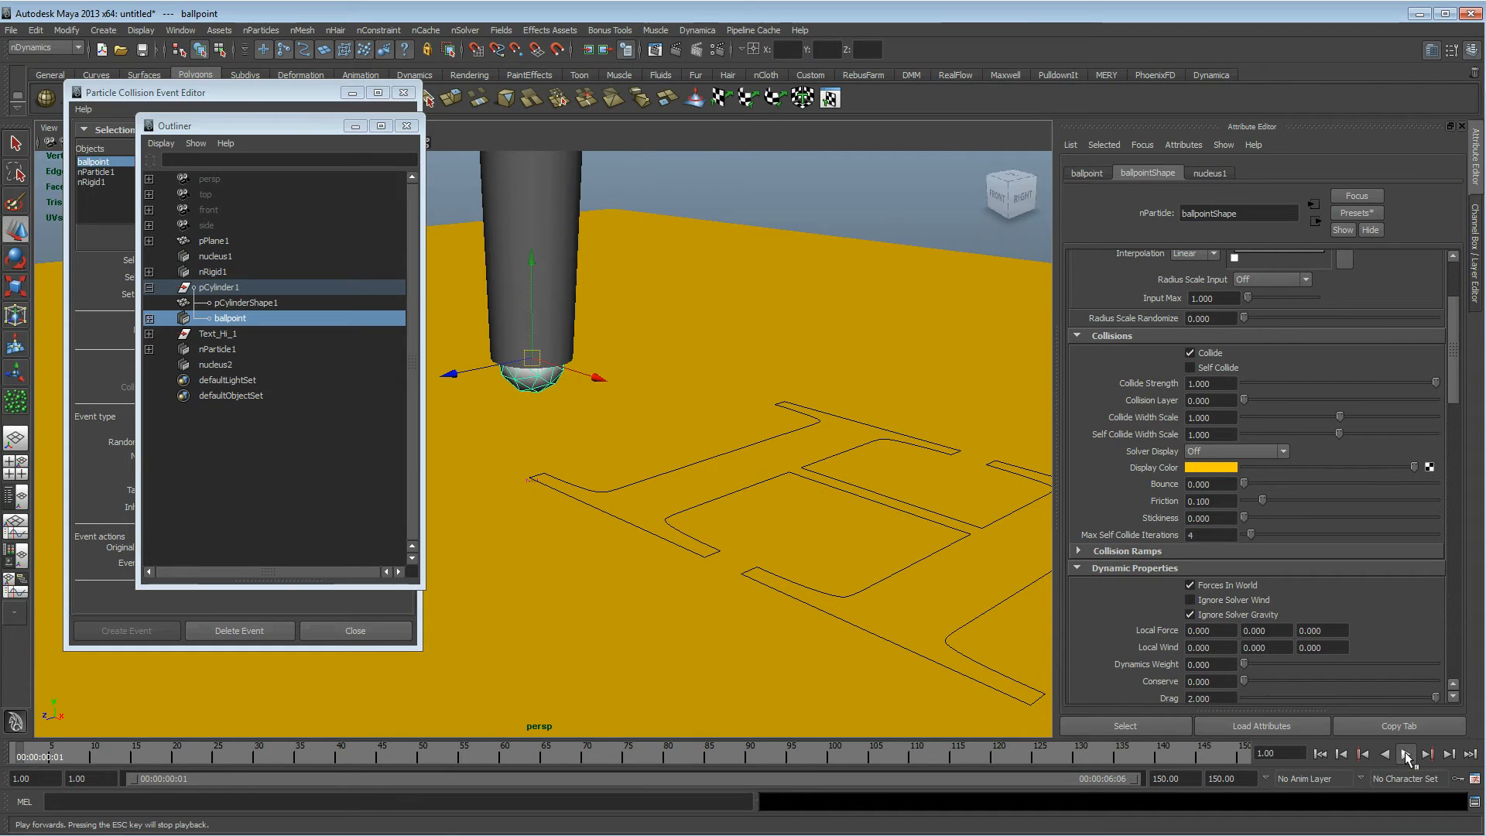
{"action": "left_click", "coordinate": [1404, 753]}
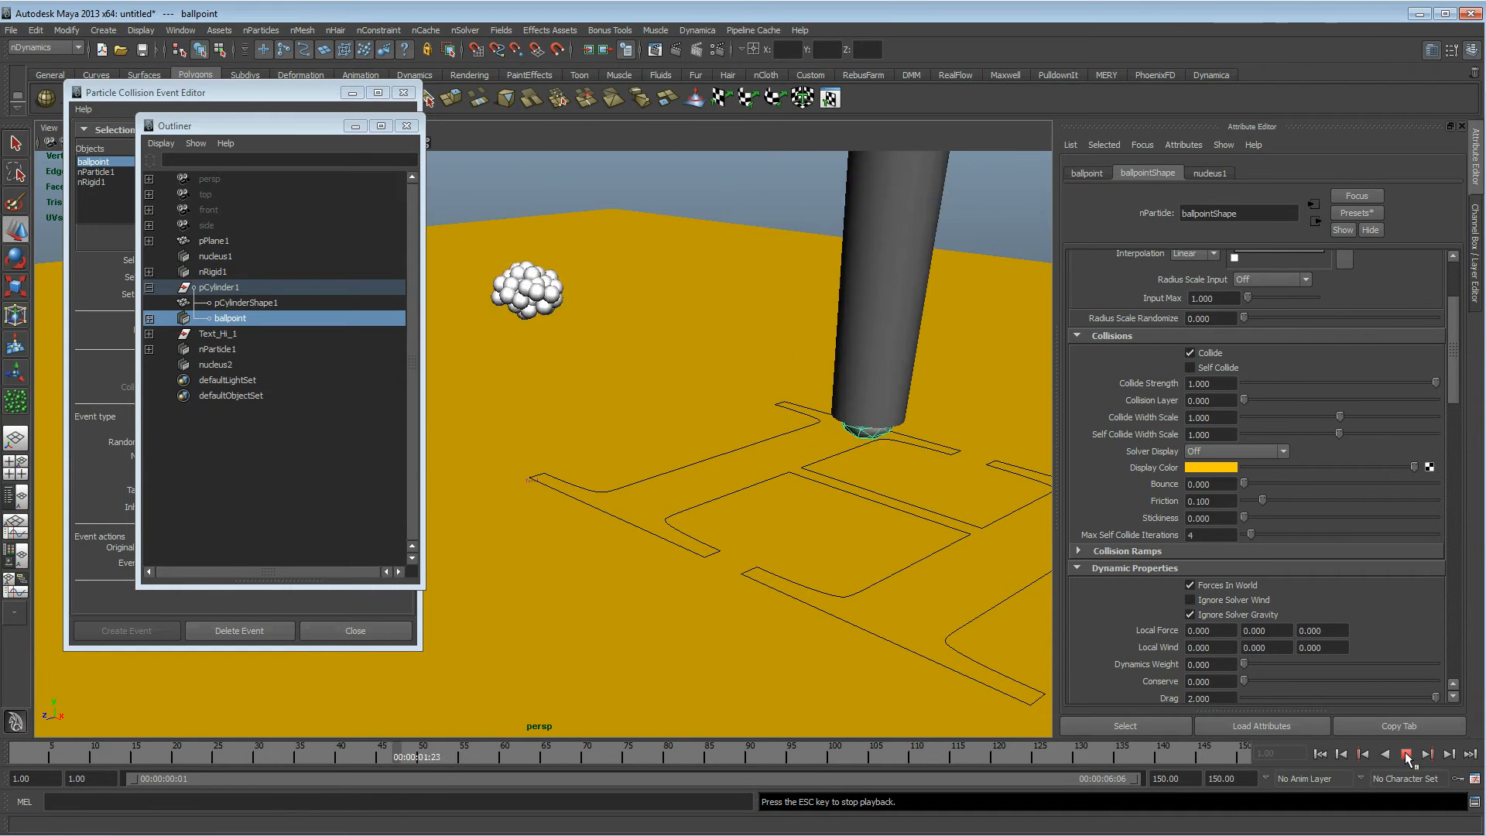
{"action": "left_click", "coordinate": [1406, 754]}
{"action": "left_click", "coordinate": [1320, 753]}
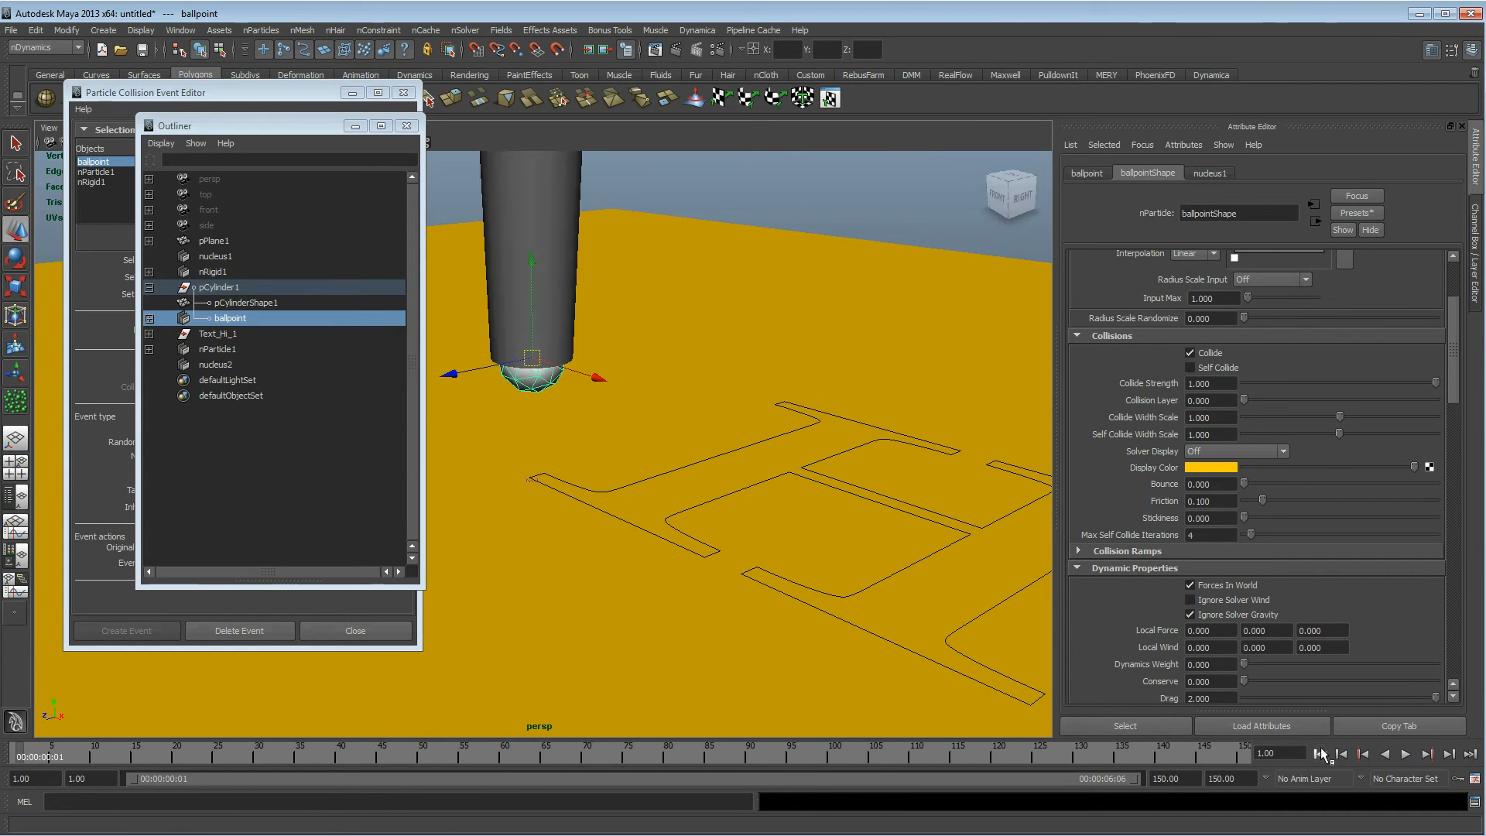
Create a second polygon plane at the origin and scale it up until it extends beyond the yellow plane
{"action": "middle_click_drag", "start_coordinate": [658, 379], "coordinate": [727, 447], "text": "alt"}
{"action": "right_click_drag", "start_coordinate": [728, 447], "coordinate": [606, 427], "text": "alt"}
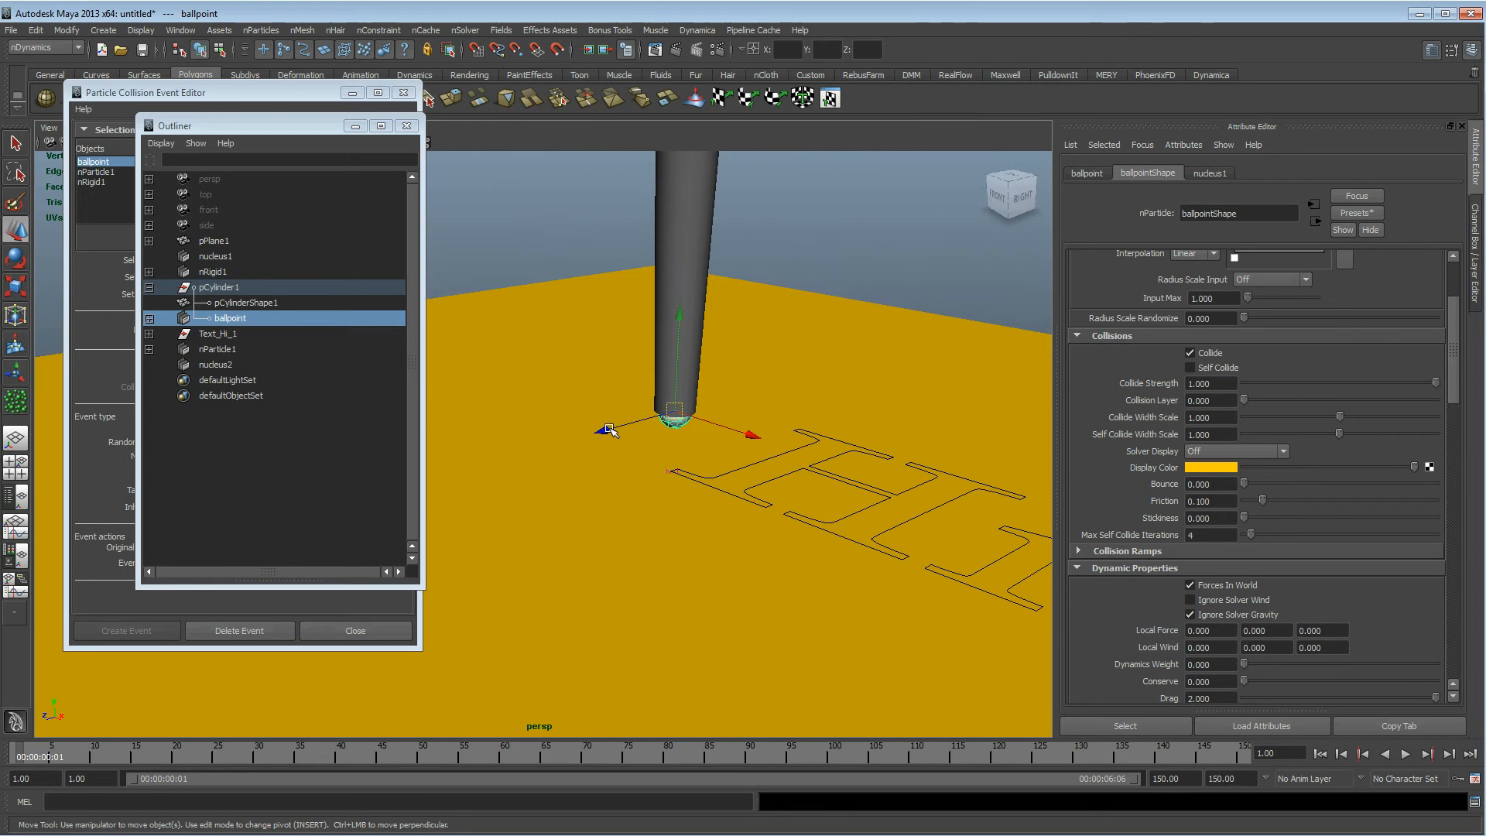
{"action": "left_click_drag", "start_coordinate": [207, 94], "coordinate": [192, 486]}
{"action": "left_click_drag", "start_coordinate": [264, 126], "coordinate": [189, 232]}
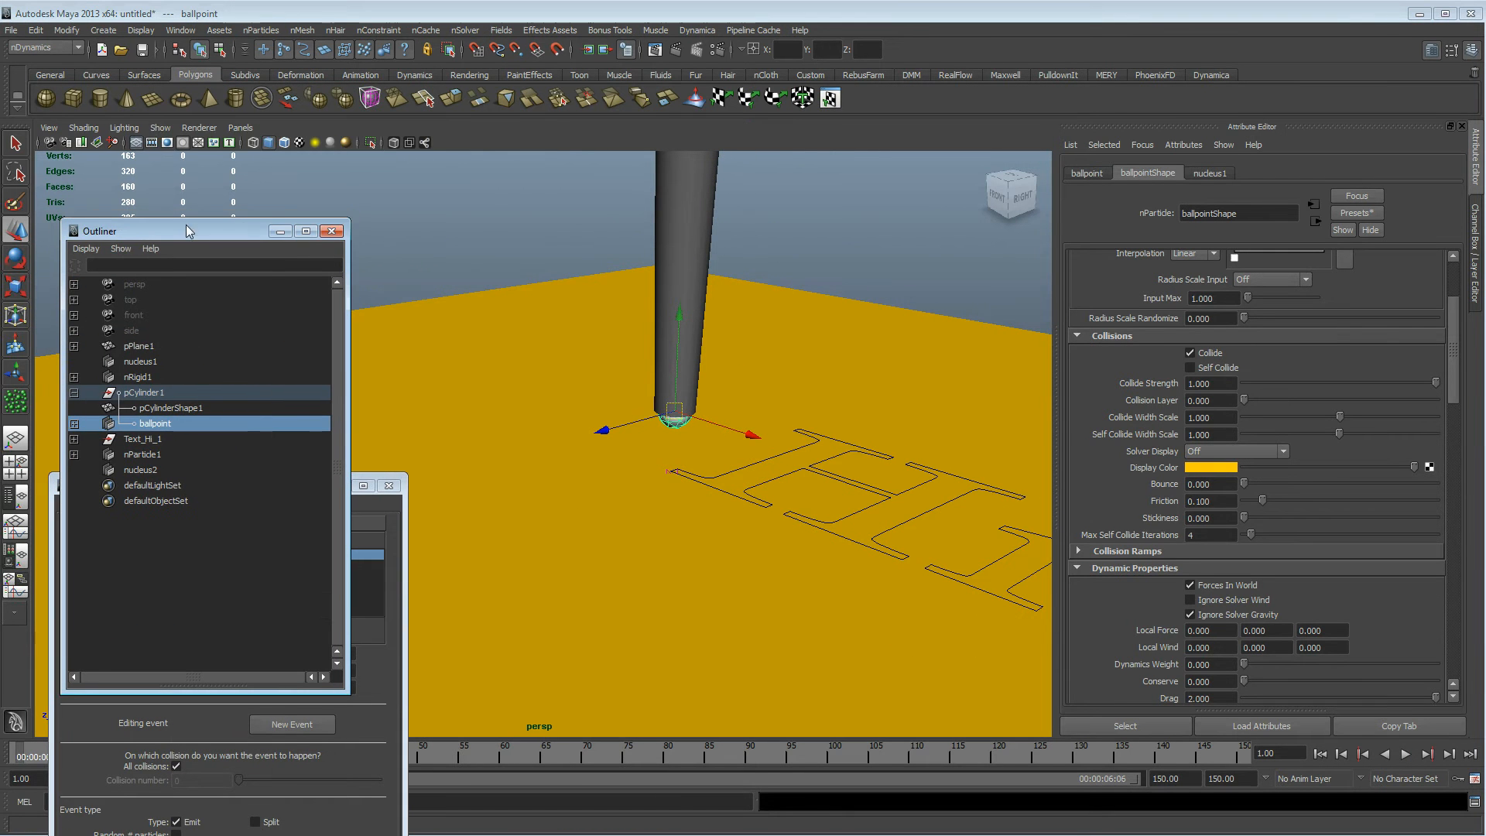
{"action": "left_click", "coordinate": [152, 98]}
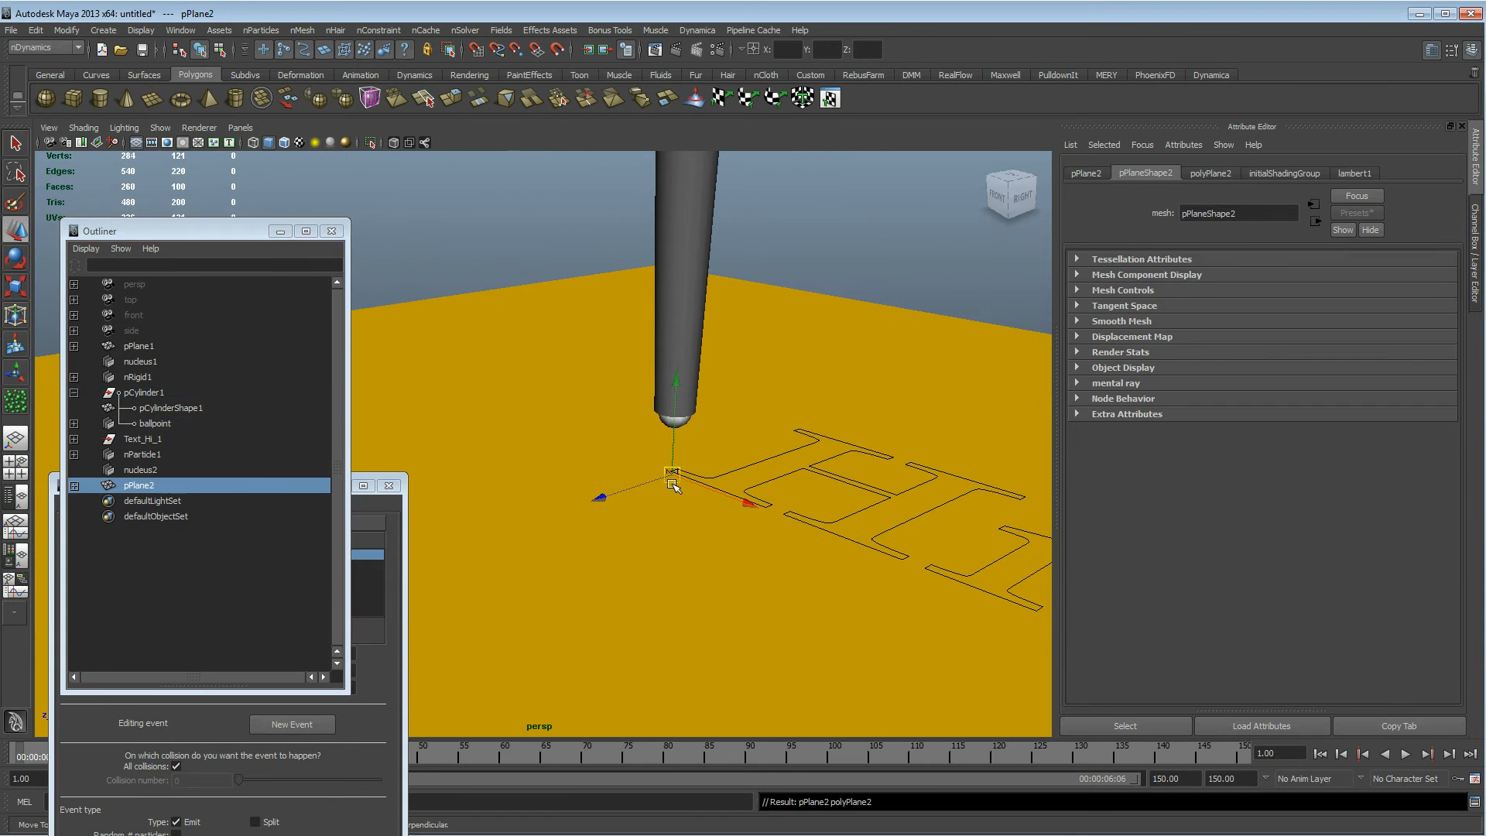
{"action": "key", "text": "r"}
{"action": "left_click_drag", "start_coordinate": [674, 476], "coordinate": [859, 415]}
{"action": "left_click_drag", "start_coordinate": [661, 472], "coordinate": [753, 431]}
{"action": "left_click_drag", "start_coordinate": [672, 474], "coordinate": [1035, 365]}
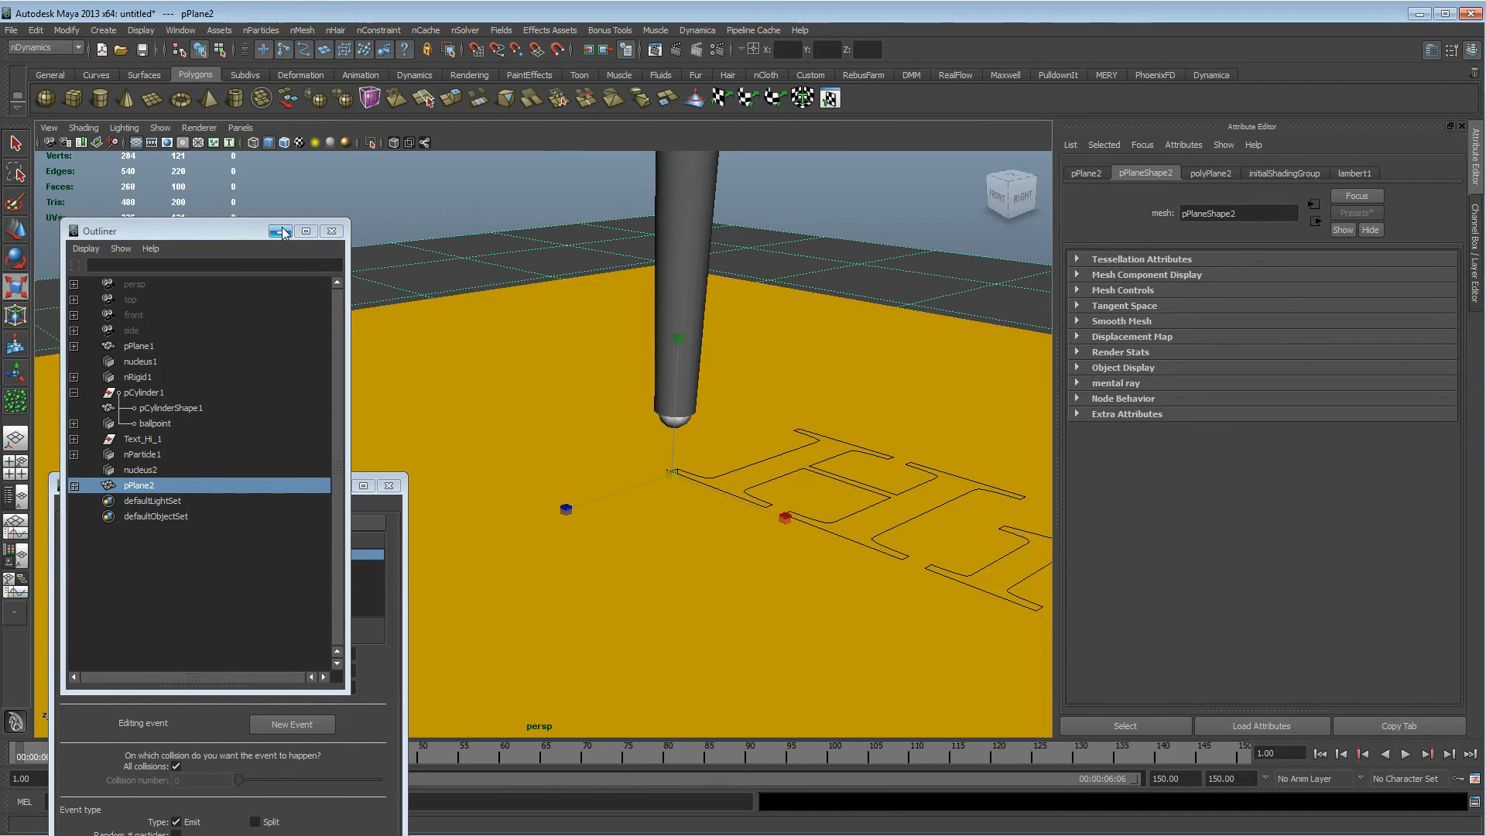
Make pPlane2 a passive collider and assign it to the nucleus2 solver
{"action": "left_click", "coordinate": [309, 30]}
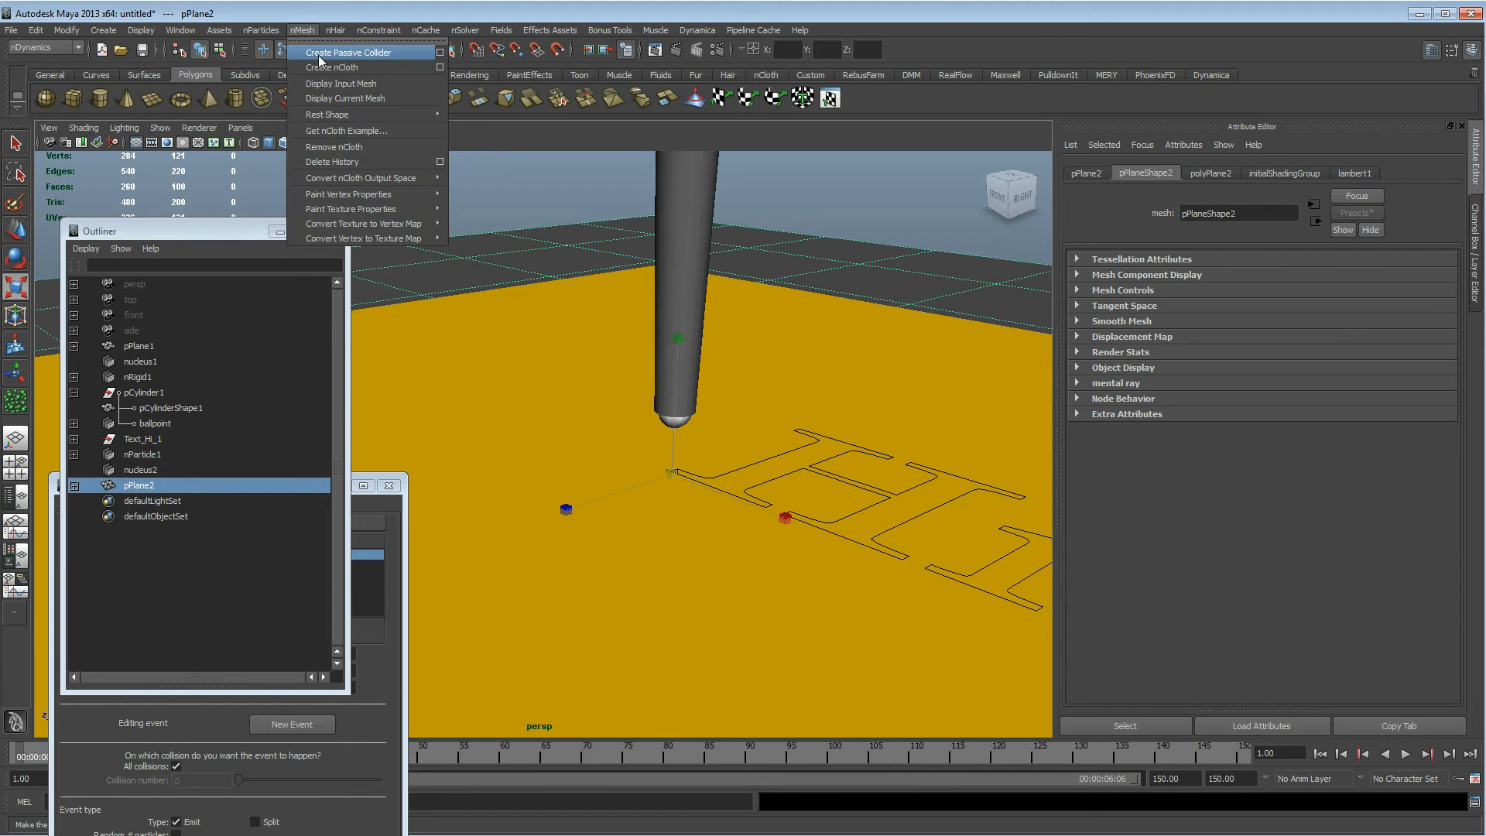
{"action": "left_click", "coordinate": [319, 55]}
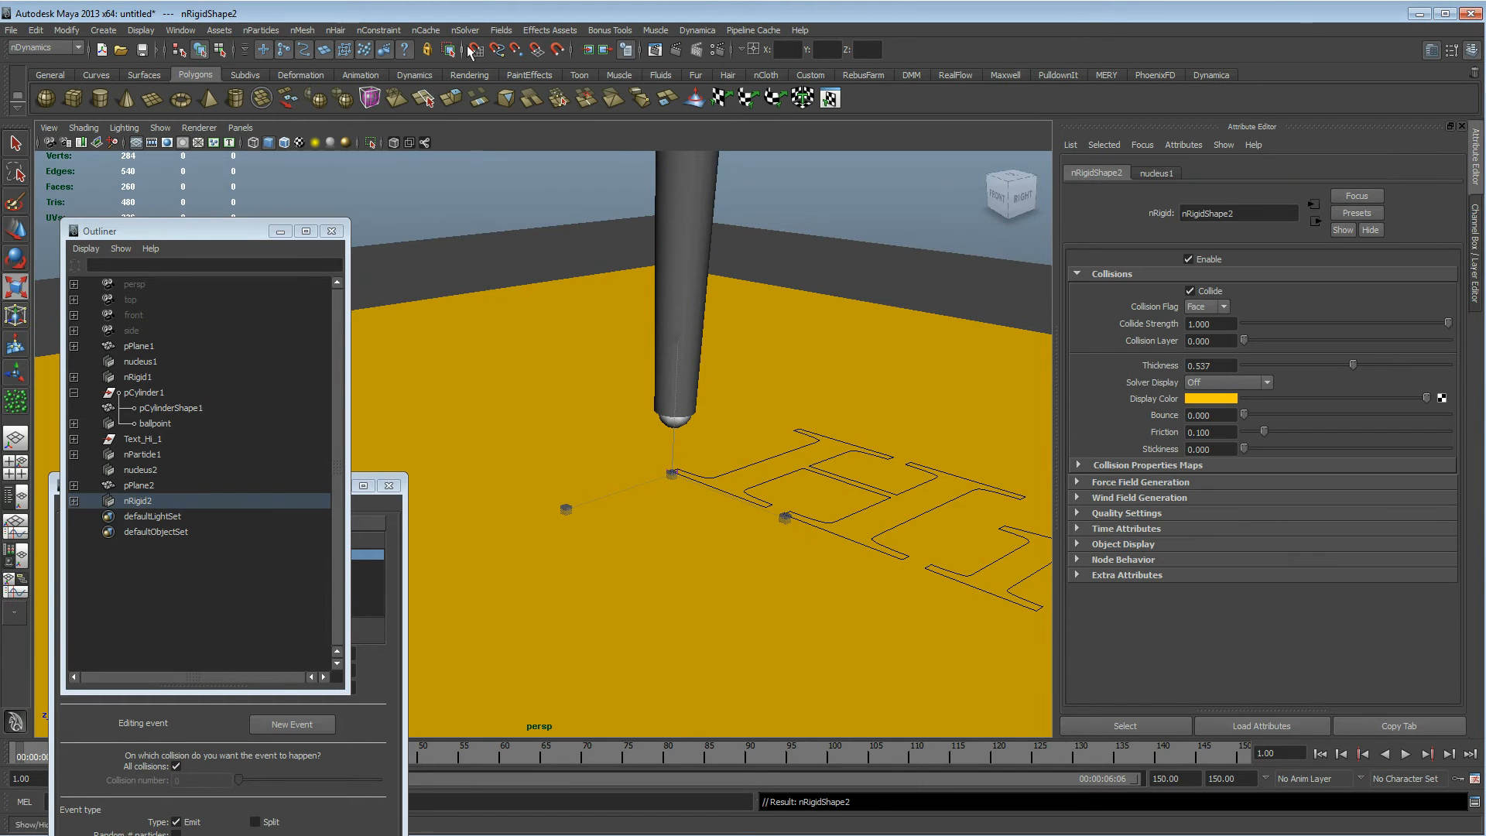
{"action": "left_click", "coordinate": [472, 232]}
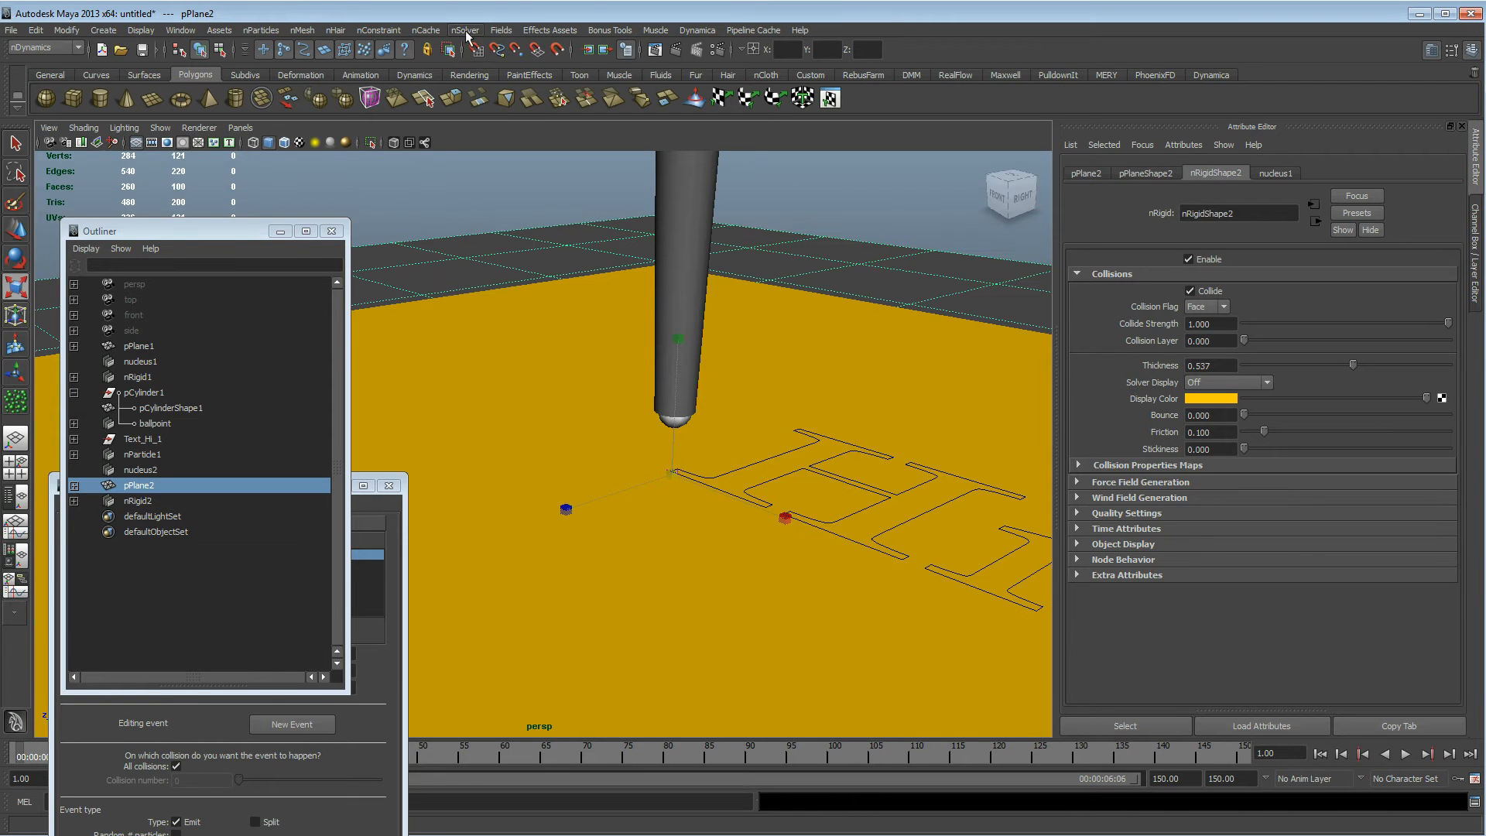
{"action": "left_click", "coordinate": [465, 30]}
{"action": "mouse_move", "coordinate": [511, 53]}
{"action": "left_click", "coordinate": [598, 90]}
Replay the simulation to frame 70 and examine how the ink particles land on the plane
{"action": "left_click_drag", "start_coordinate": [696, 470], "coordinate": [708, 387], "text": "alt"}
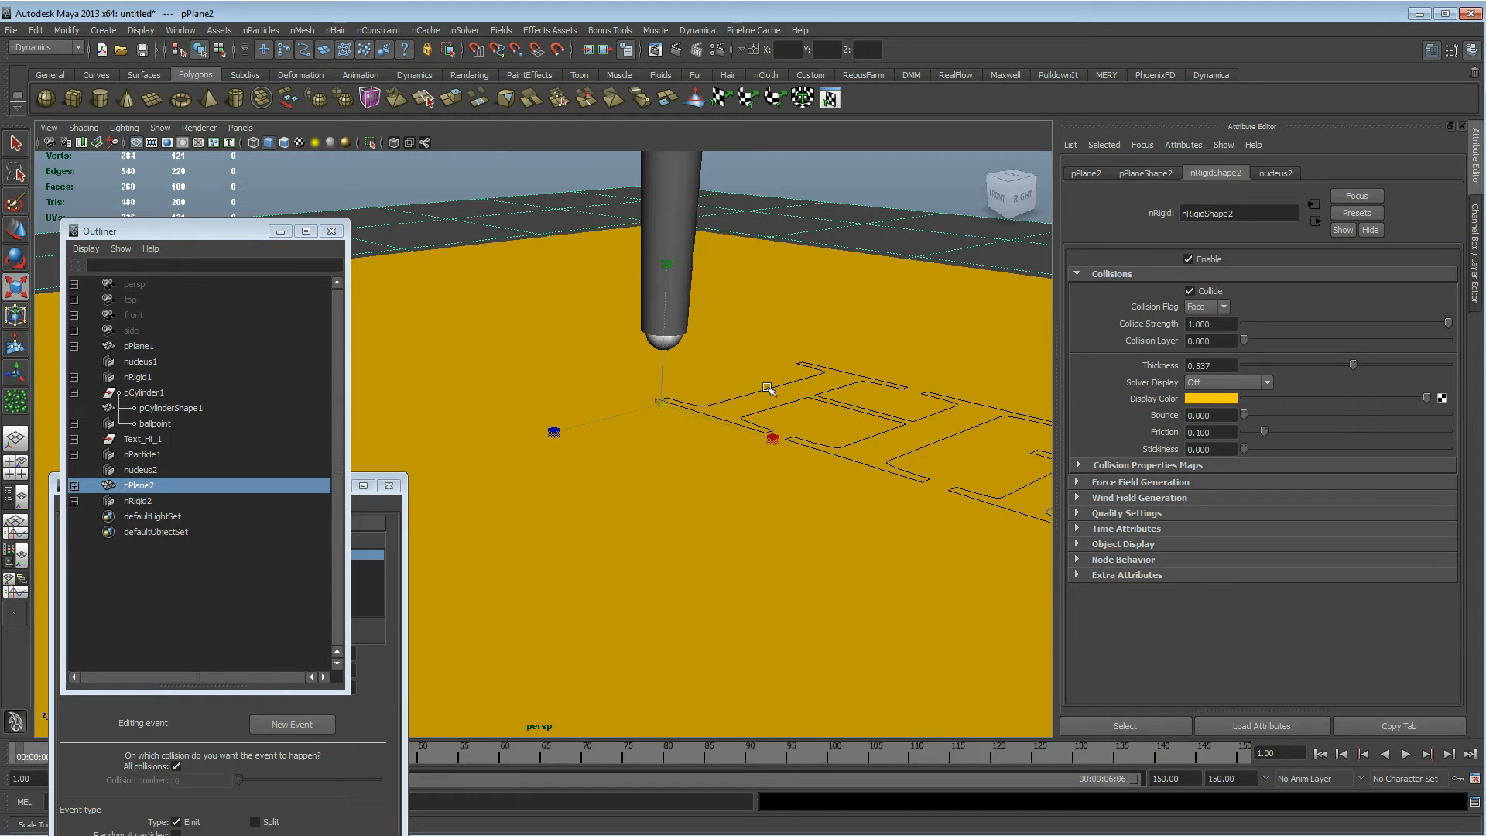
{"action": "left_click", "coordinate": [553, 300]}
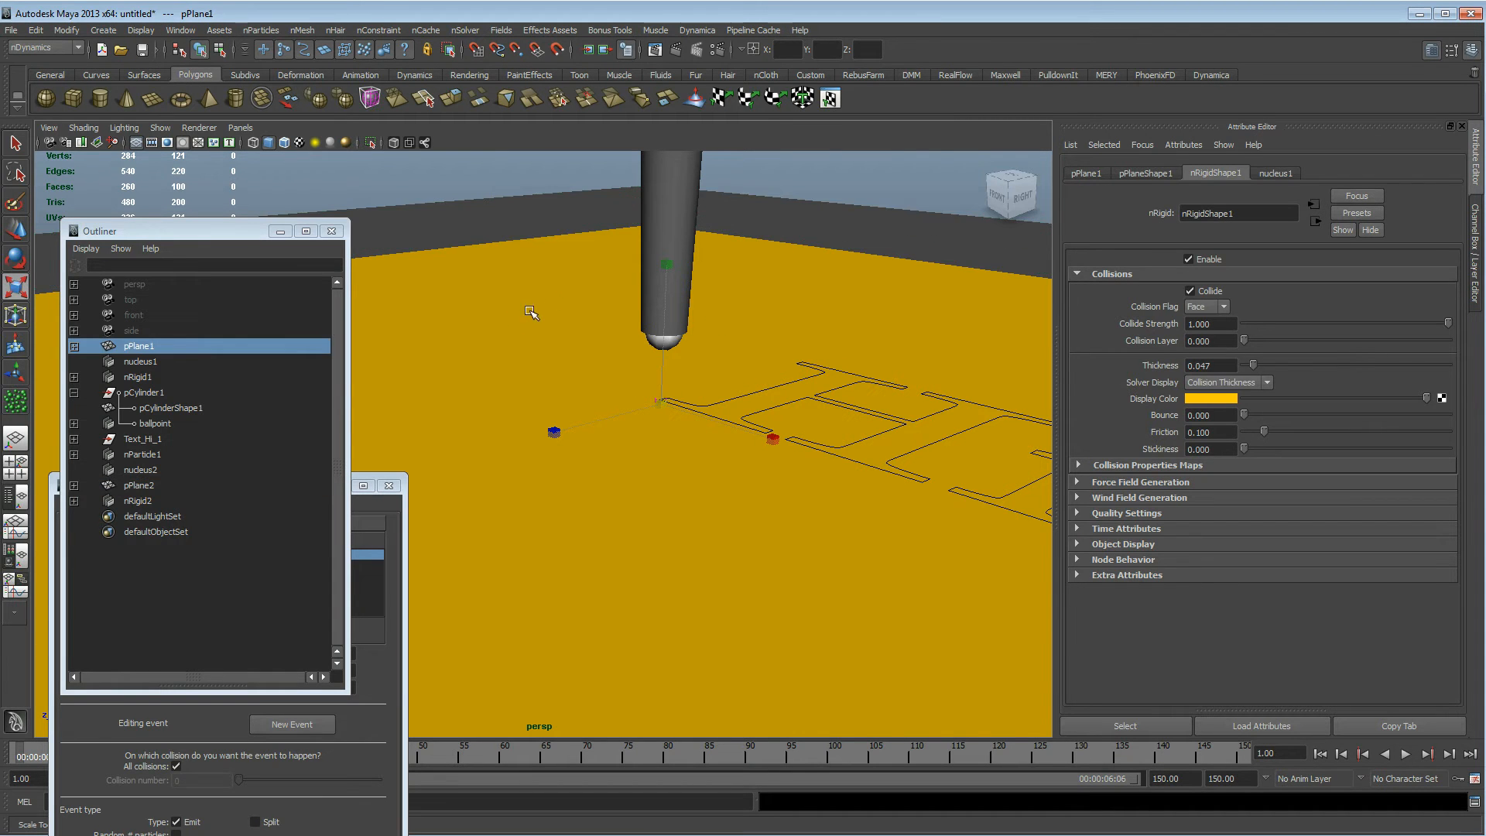
{"action": "middle_click_drag", "start_coordinate": [504, 327], "coordinate": [562, 310], "text": "alt"}
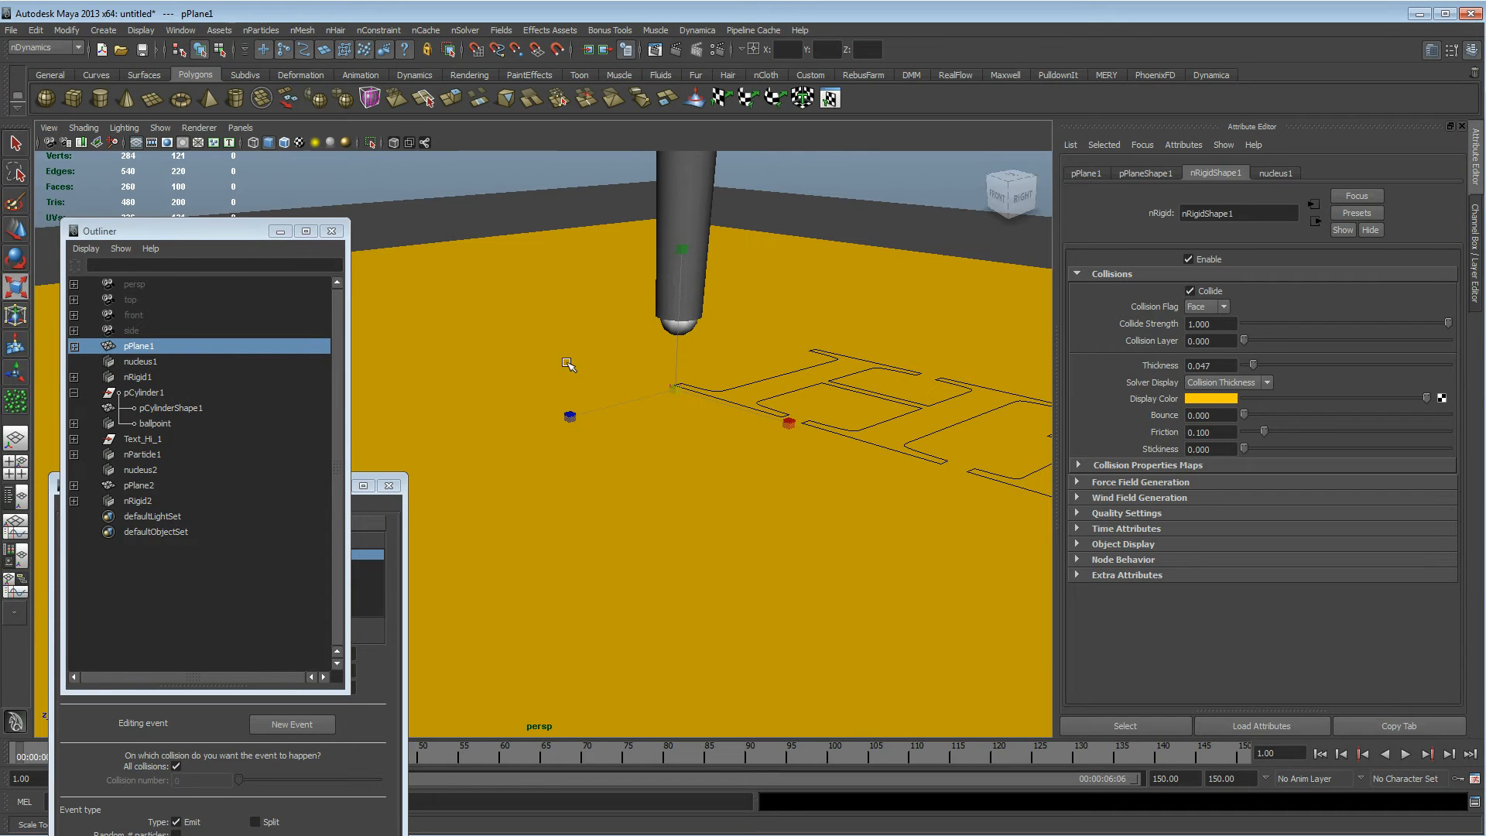
{"action": "left_click_drag", "start_coordinate": [651, 392], "coordinate": [630, 385], "text": "alt"}
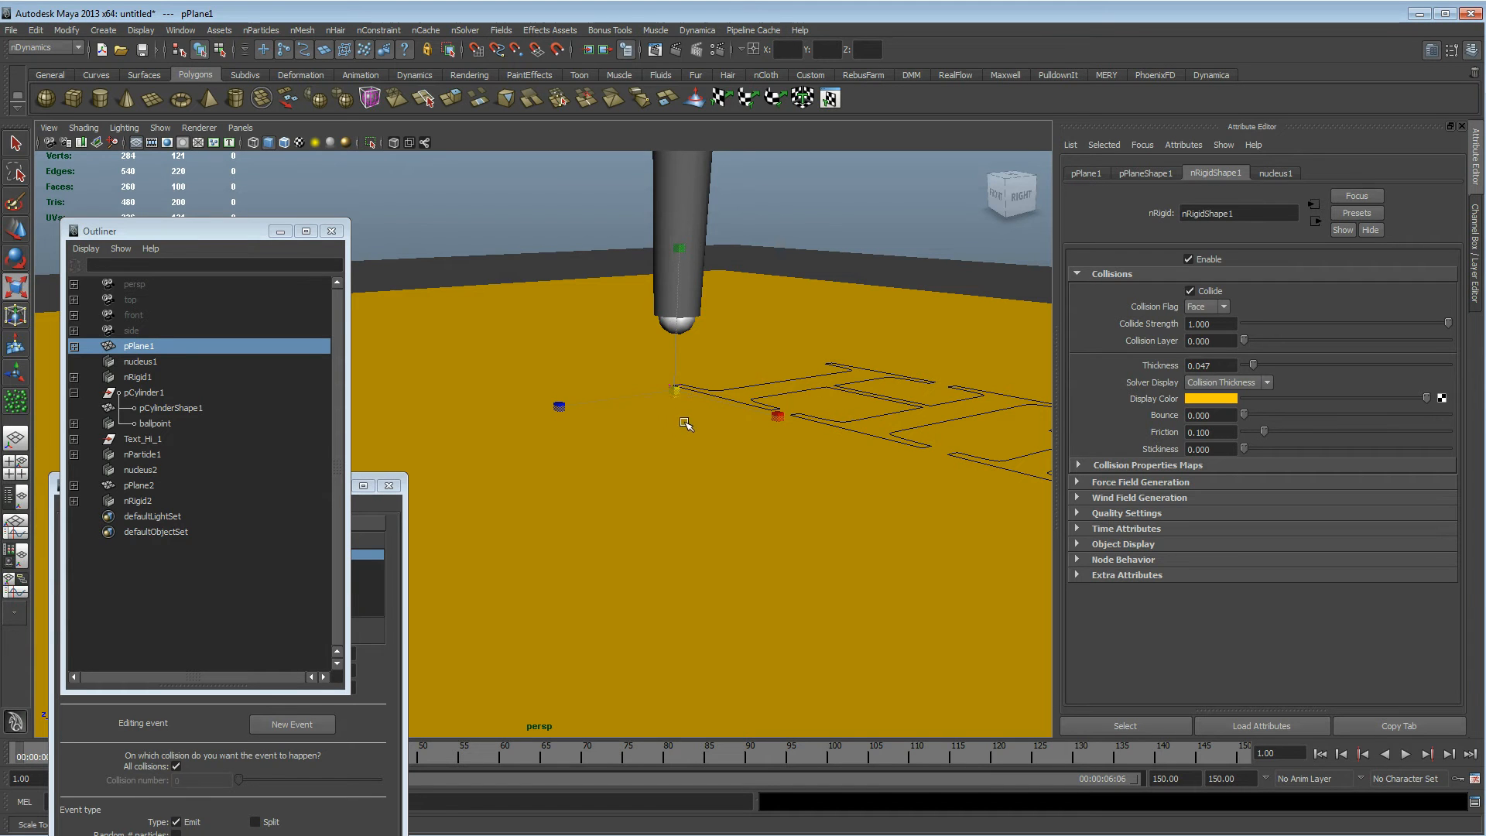
{"action": "left_click_drag", "start_coordinate": [579, 383], "coordinate": [530, 348], "text": "alt"}
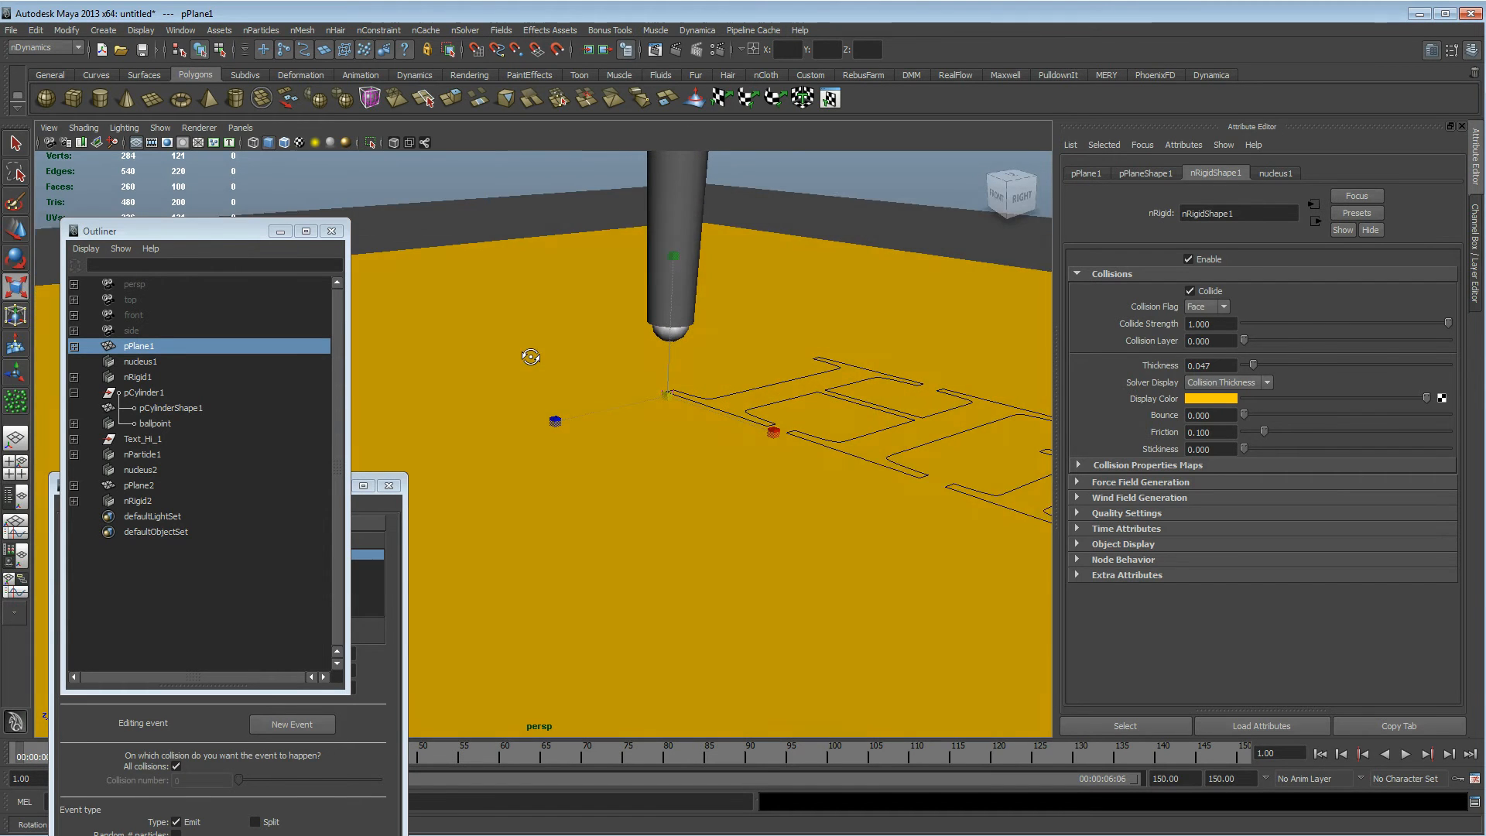
{"action": "left_click", "coordinate": [1406, 754]}
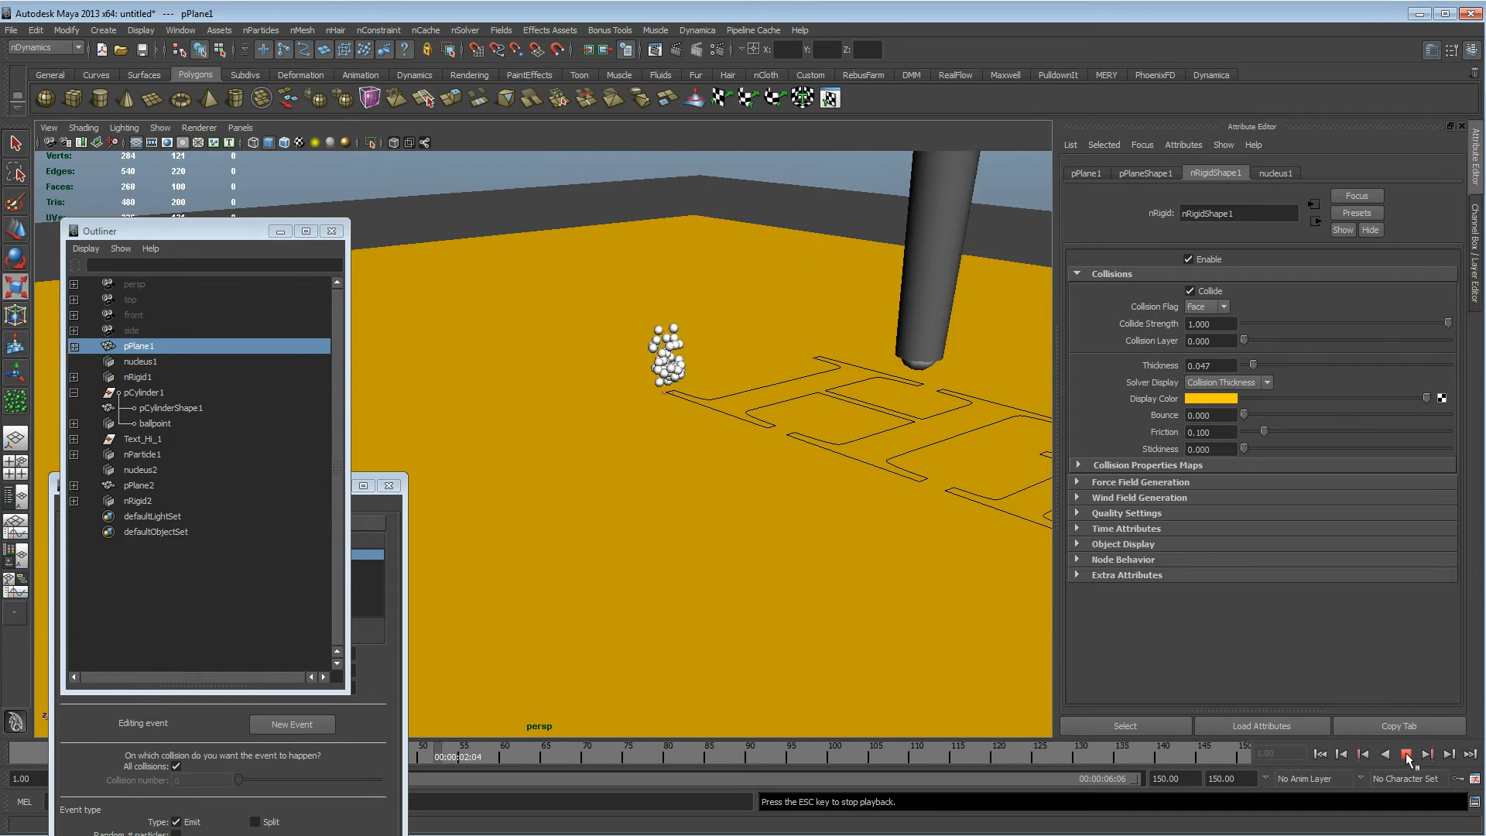
{"action": "left_click", "coordinate": [1405, 754]}
{"action": "left_click_drag", "start_coordinate": [611, 546], "coordinate": [584, 541], "text": "alt"}
{"action": "right_click_drag", "start_coordinate": [585, 541], "coordinate": [842, 540], "text": "alt"}
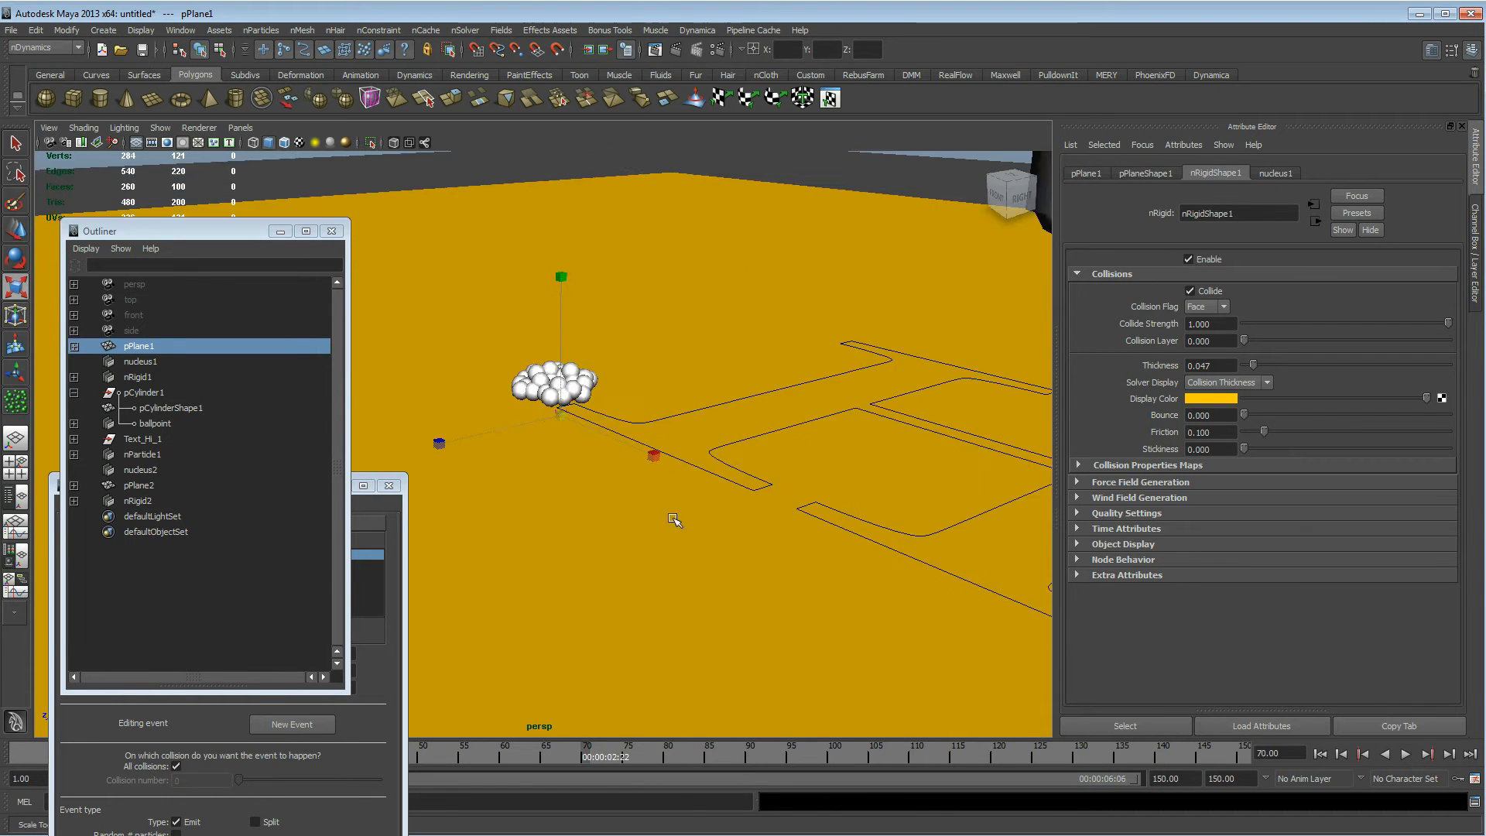
{"action": "middle_click_drag", "start_coordinate": [842, 540], "coordinate": [875, 582], "text": "alt"}
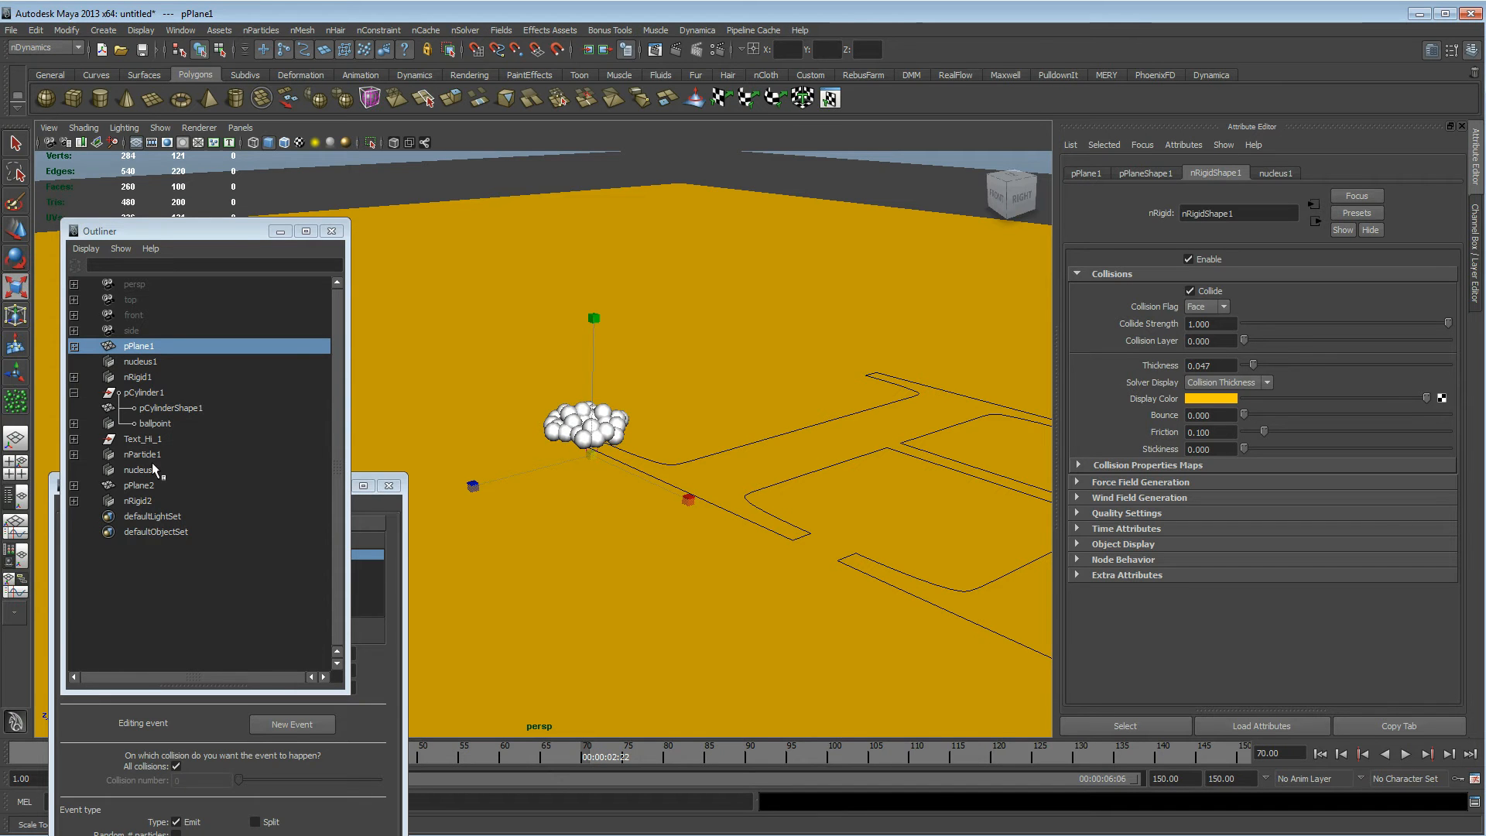
Select nParticle1 and review its particle size and collision settings against the ink cluster in the scene
{"action": "left_click", "coordinate": [157, 456]}
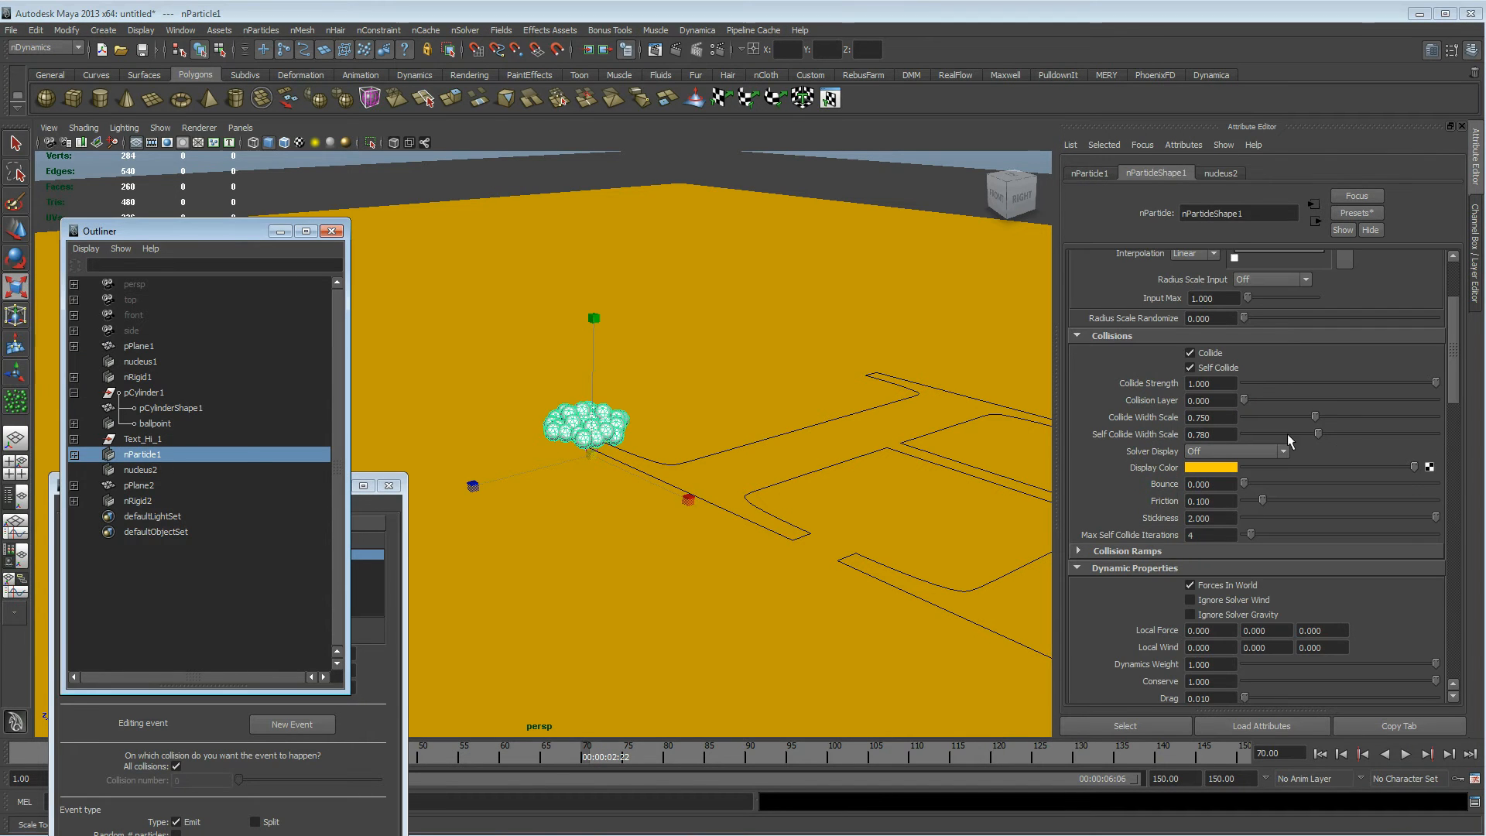
{"action": "scroll", "coordinate": [1298, 404], "scroll_direction": "up", "scroll_amount": 3}
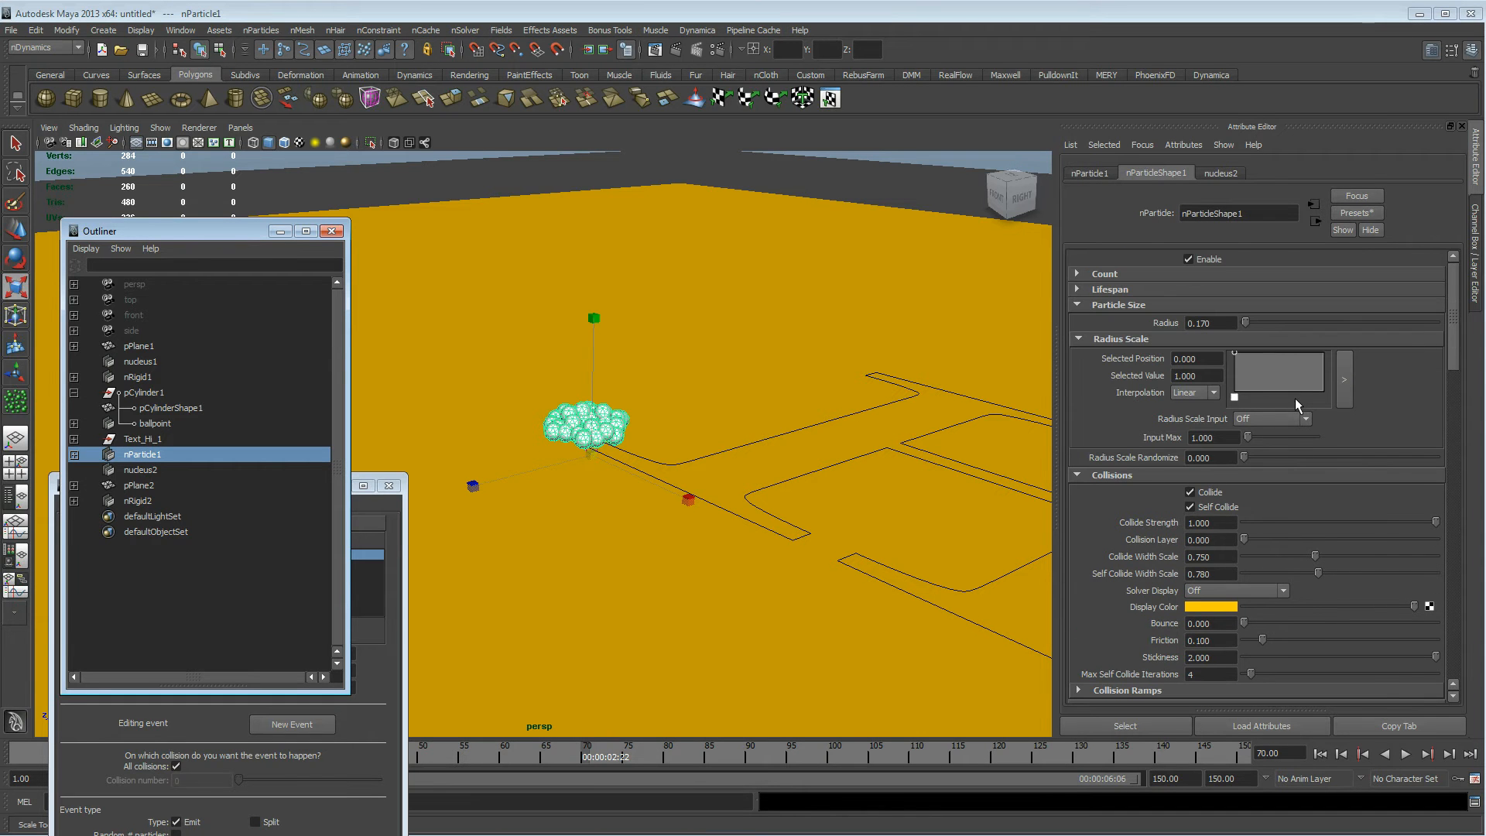
{"action": "middle_click_drag", "start_coordinate": [679, 542], "coordinate": [716, 582], "text": "alt"}
{"action": "right_click_drag", "start_coordinate": [717, 582], "coordinate": [568, 551], "text": "alt"}
{"action": "middle_click_drag", "start_coordinate": [567, 550], "coordinate": [521, 448], "text": "alt"}
{"action": "right_click_drag", "start_coordinate": [520, 448], "coordinate": [667, 455], "text": "alt"}
{"action": "mouse_move", "coordinate": [667, 456]}
{"action": "left_mouse_down", "text": "alt"}
{"action": "mouse_move", "coordinate": [673, 441]}
{"action": "mouse_move", "coordinate": [663, 454]}
{"action": "left_mouse_up", "text": "alt"}
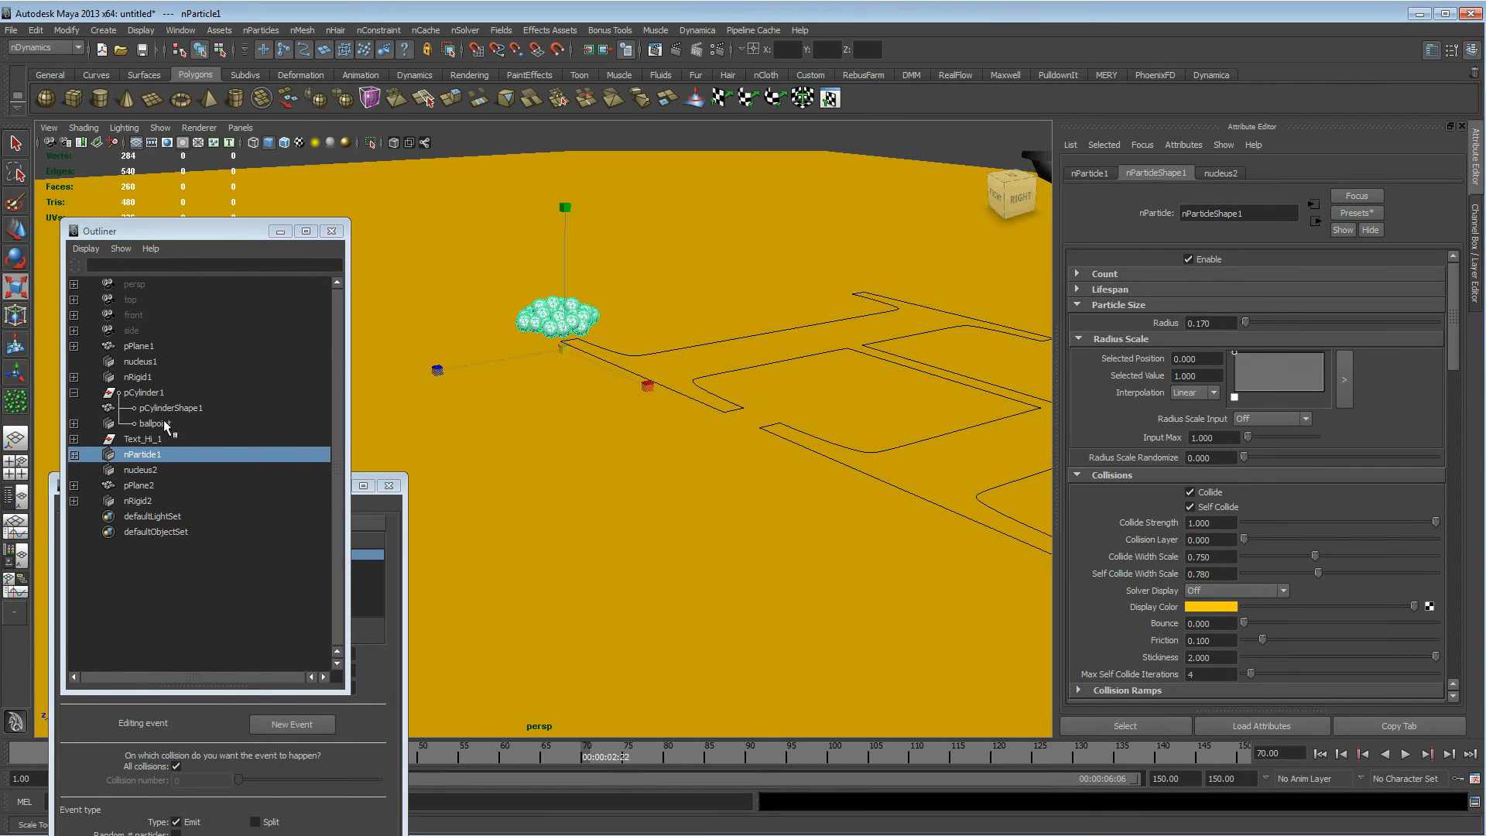
Set the ballpoint collision event's Num particles to 46 and replay to frame 39 to check the falling ink
{"action": "left_click", "coordinate": [362, 500]}
{"action": "left_click_drag", "start_coordinate": [275, 485], "coordinate": [327, 233]}
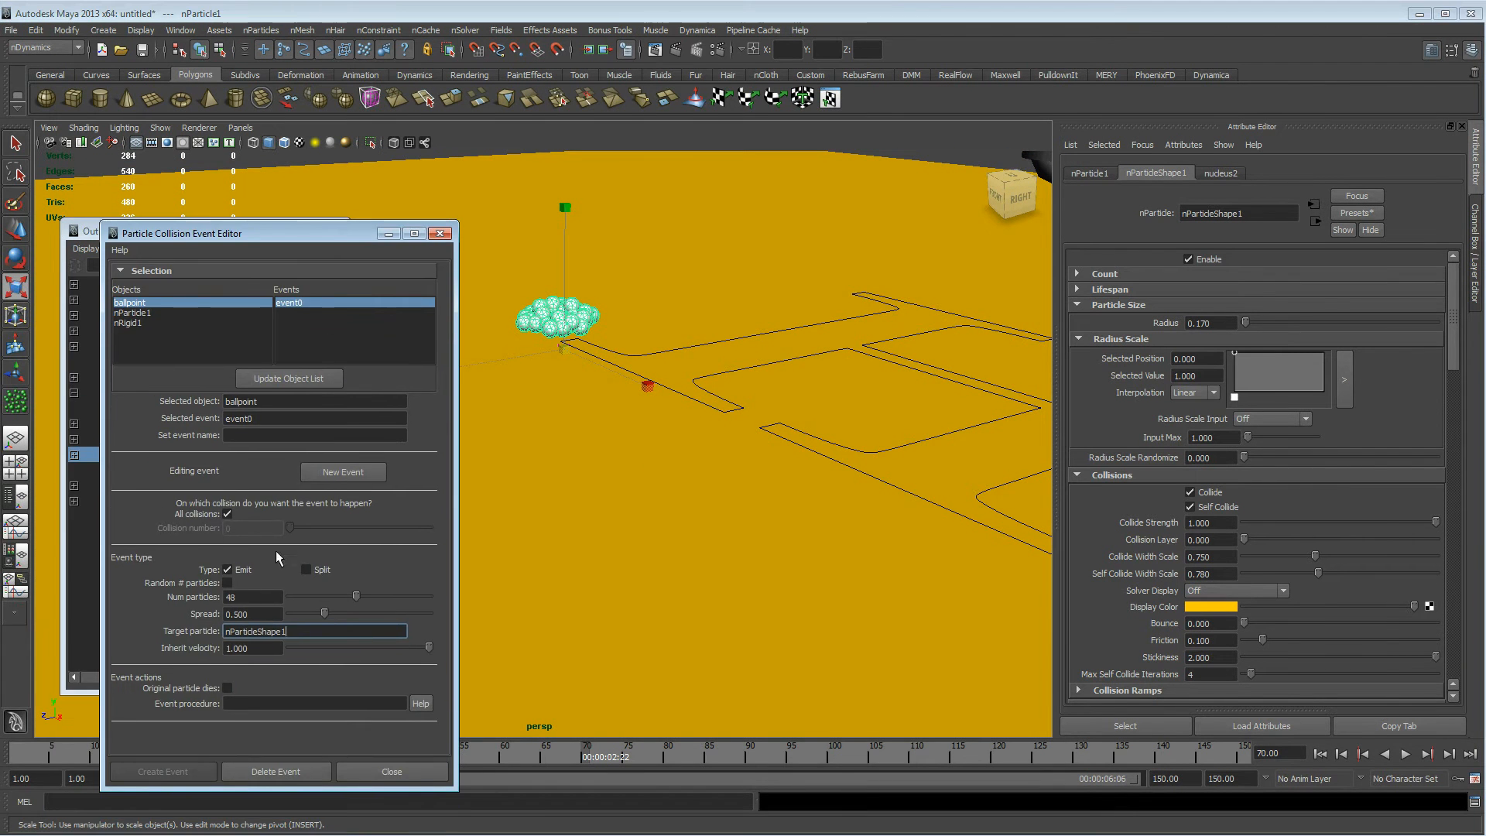
{"action": "left_click_drag", "start_coordinate": [334, 596], "coordinate": [363, 596]}
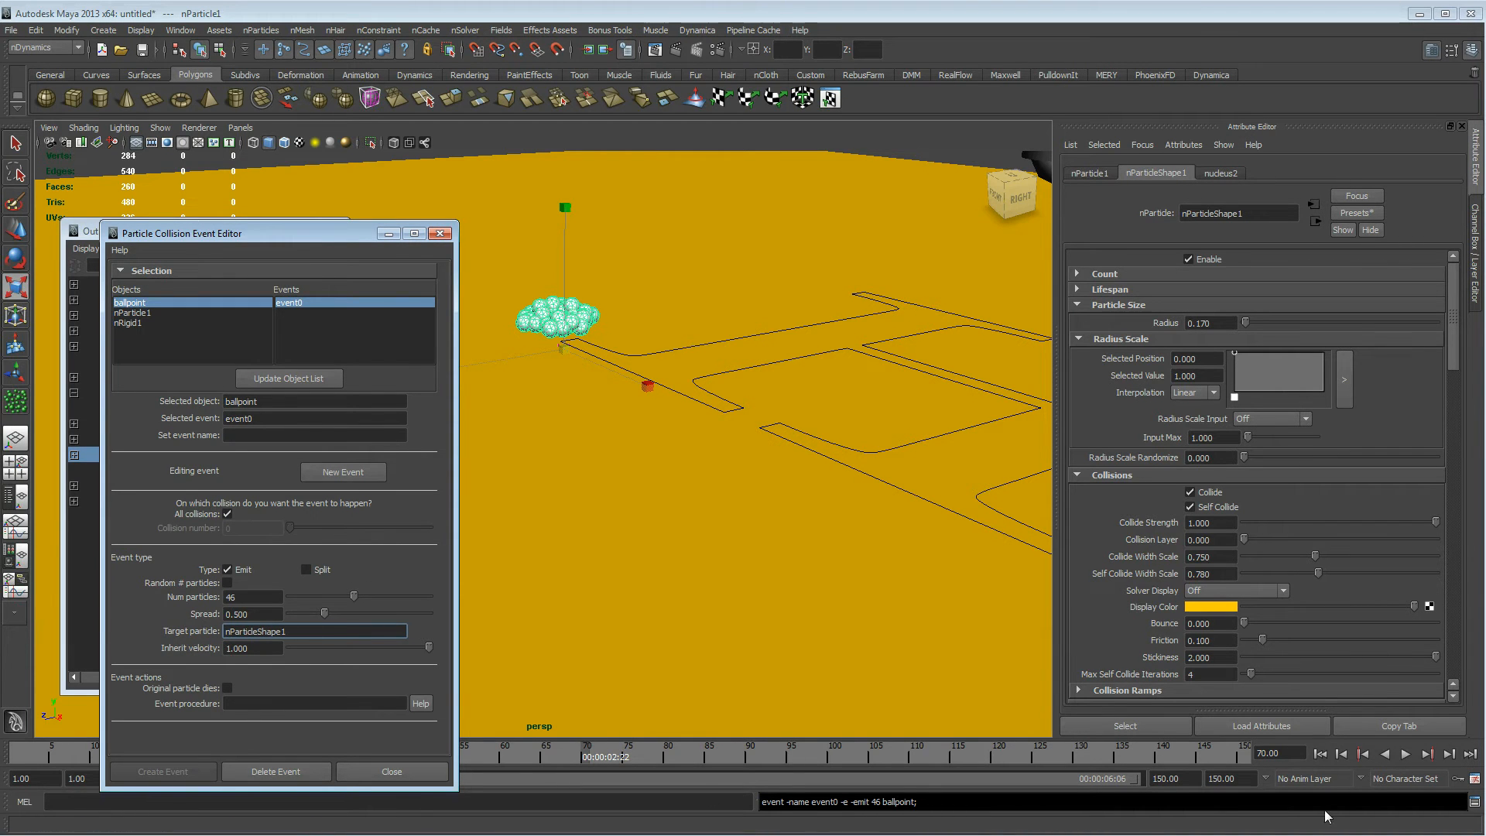
{"action": "left_click", "coordinate": [1404, 754]}
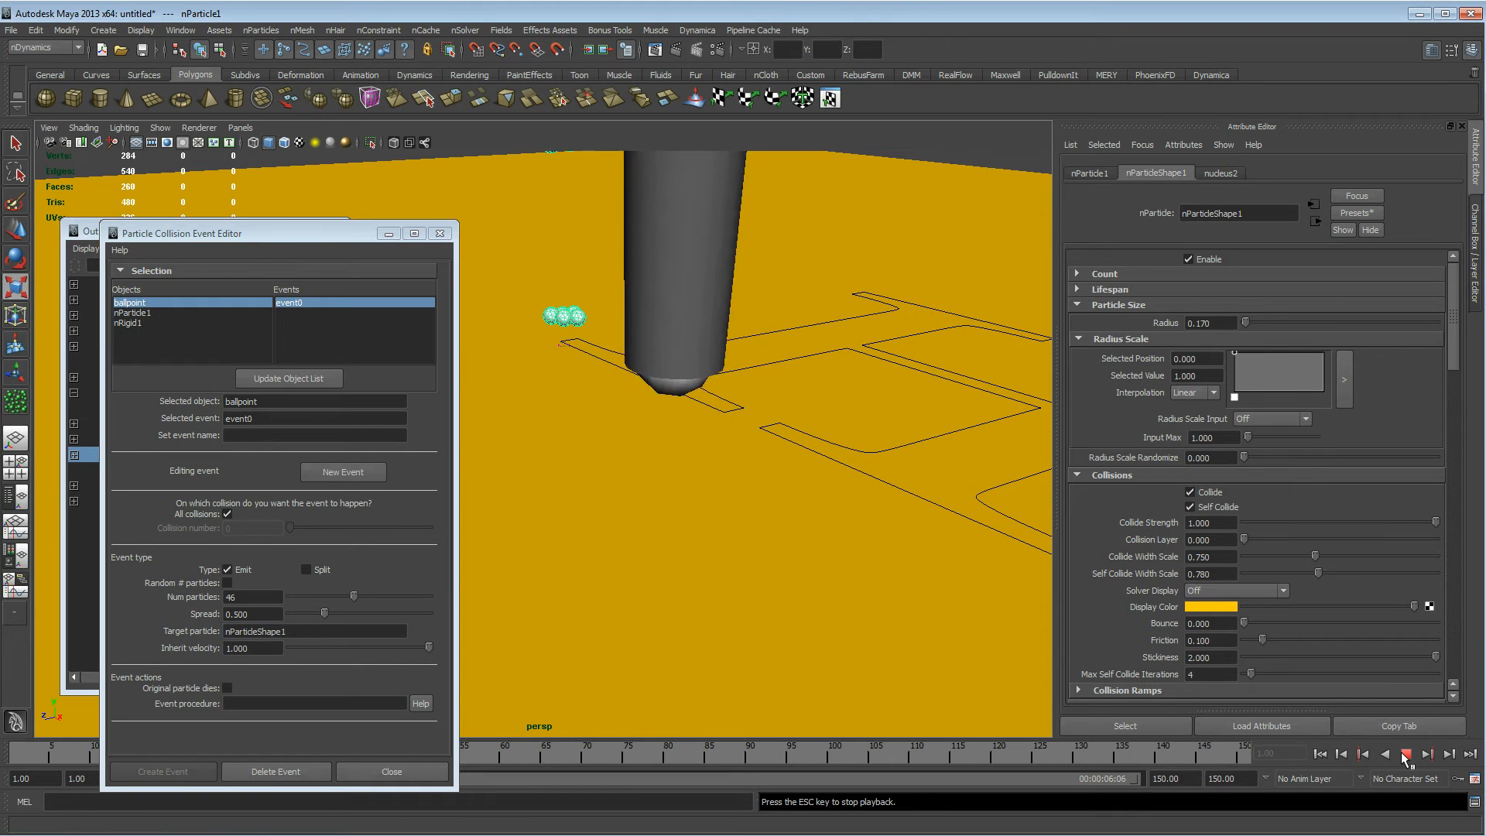
{"action": "left_click", "coordinate": [1405, 754]}
{"action": "mouse_move", "coordinate": [812, 415]}
{"action": "left_mouse_down", "text": "alt"}
{"action": "mouse_move", "coordinate": [717, 450]}
{"action": "mouse_move", "coordinate": [704, 432]}
{"action": "left_mouse_up", "text": "alt"}
{"action": "key", "text": "r"}
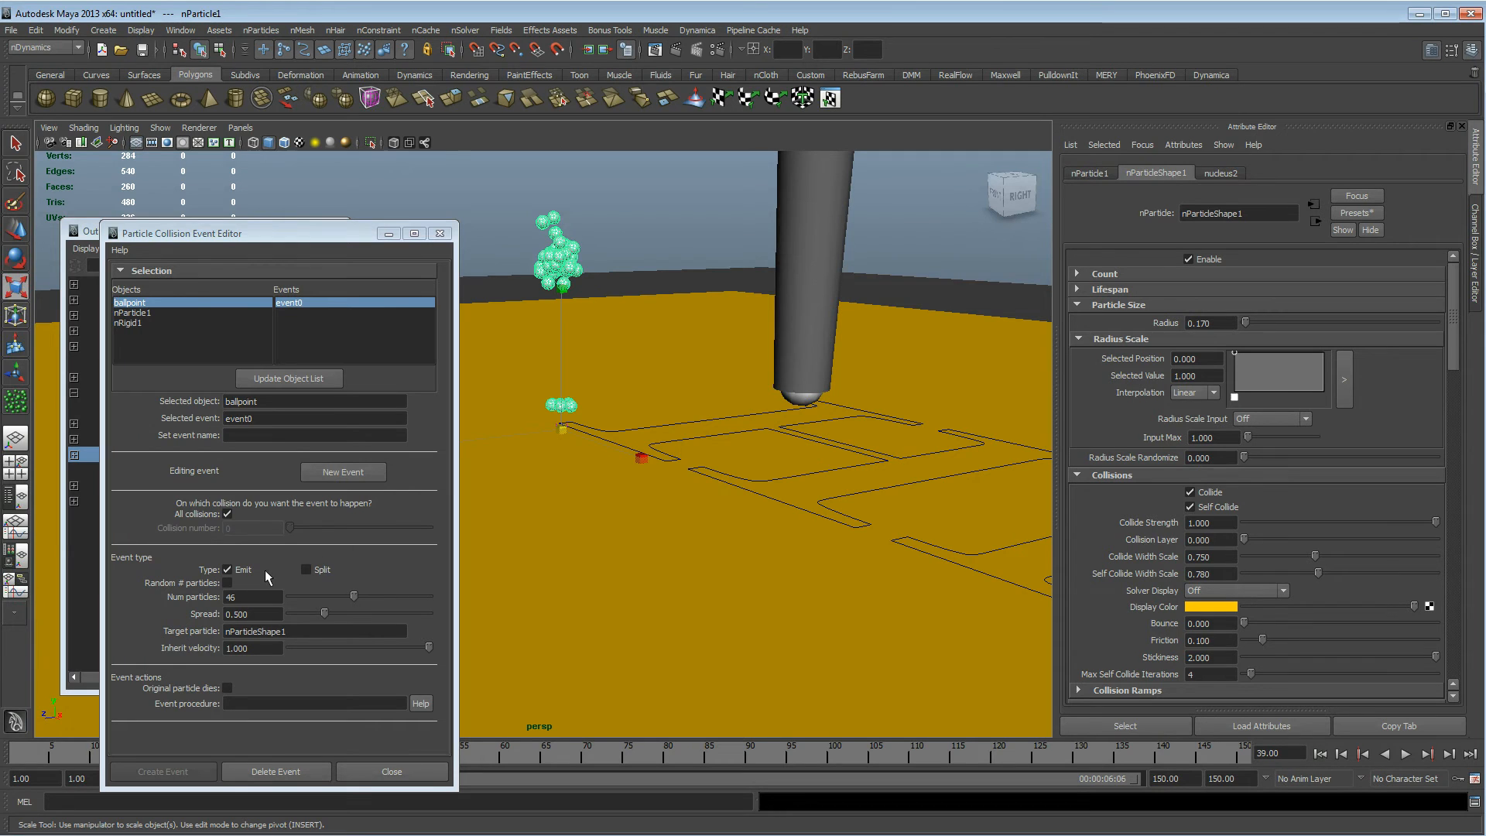
Raise the nucleus2 gravity to 68.145 and replay the simulation from the start to frame 55
{"action": "left_click", "coordinate": [81, 236]}
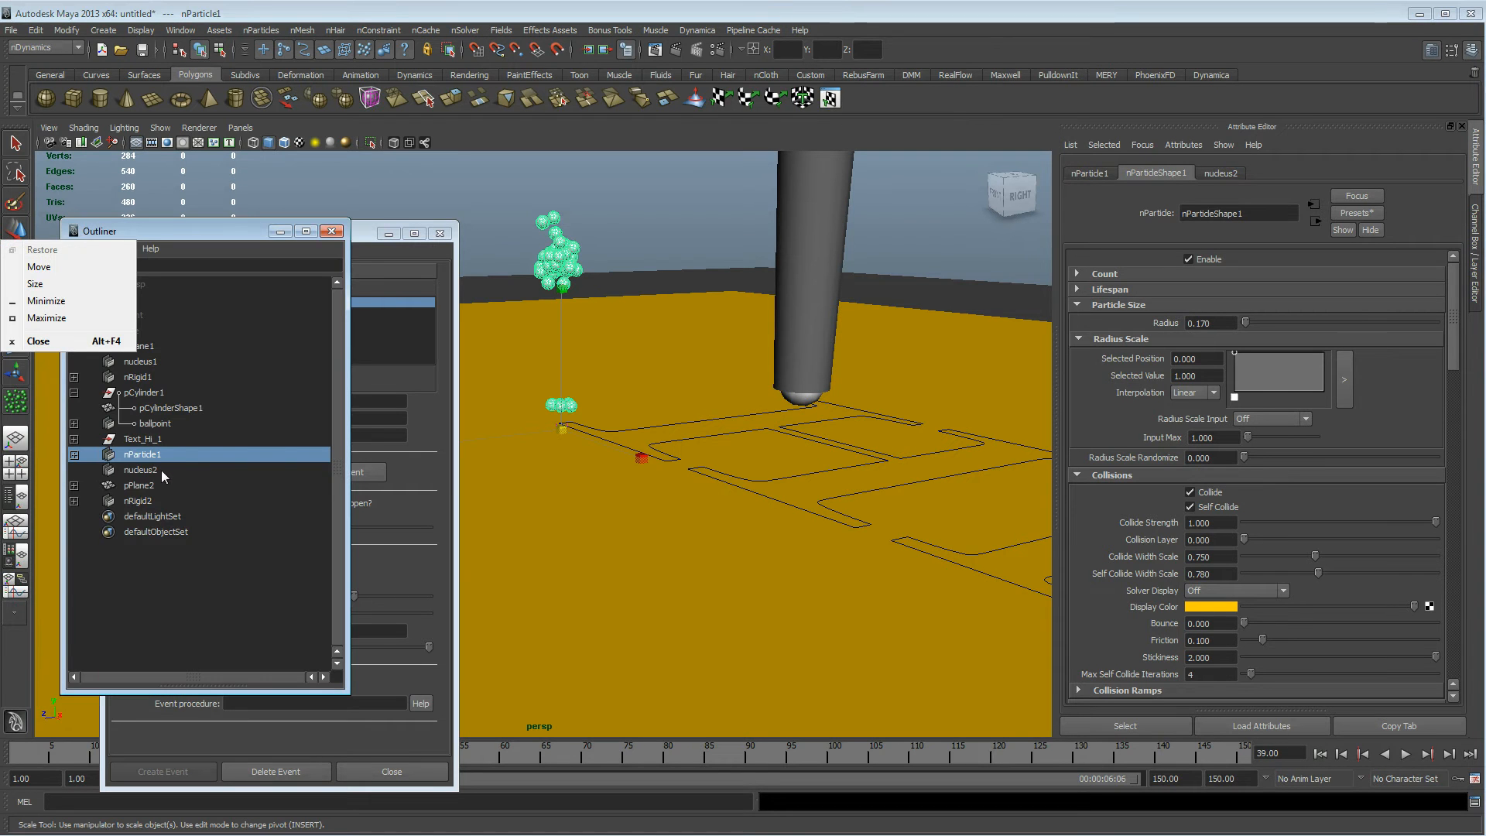
{"action": "left_click", "coordinate": [160, 470]}
{"action": "left_click_drag", "start_coordinate": [1263, 427], "coordinate": [1375, 426]}
{"action": "left_click", "coordinate": [1321, 753]}
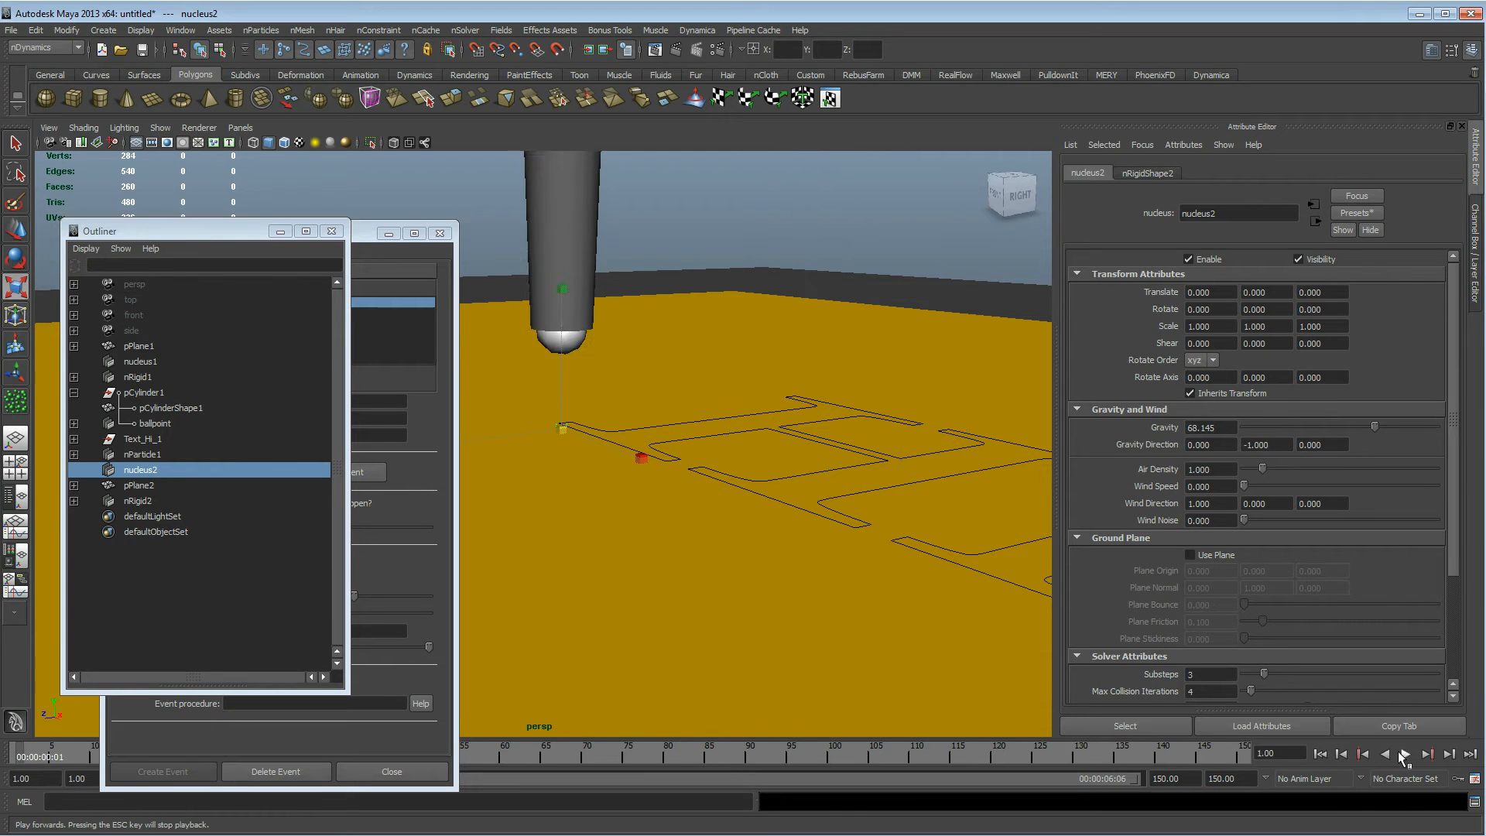
{"action": "left_click", "coordinate": [1404, 753]}
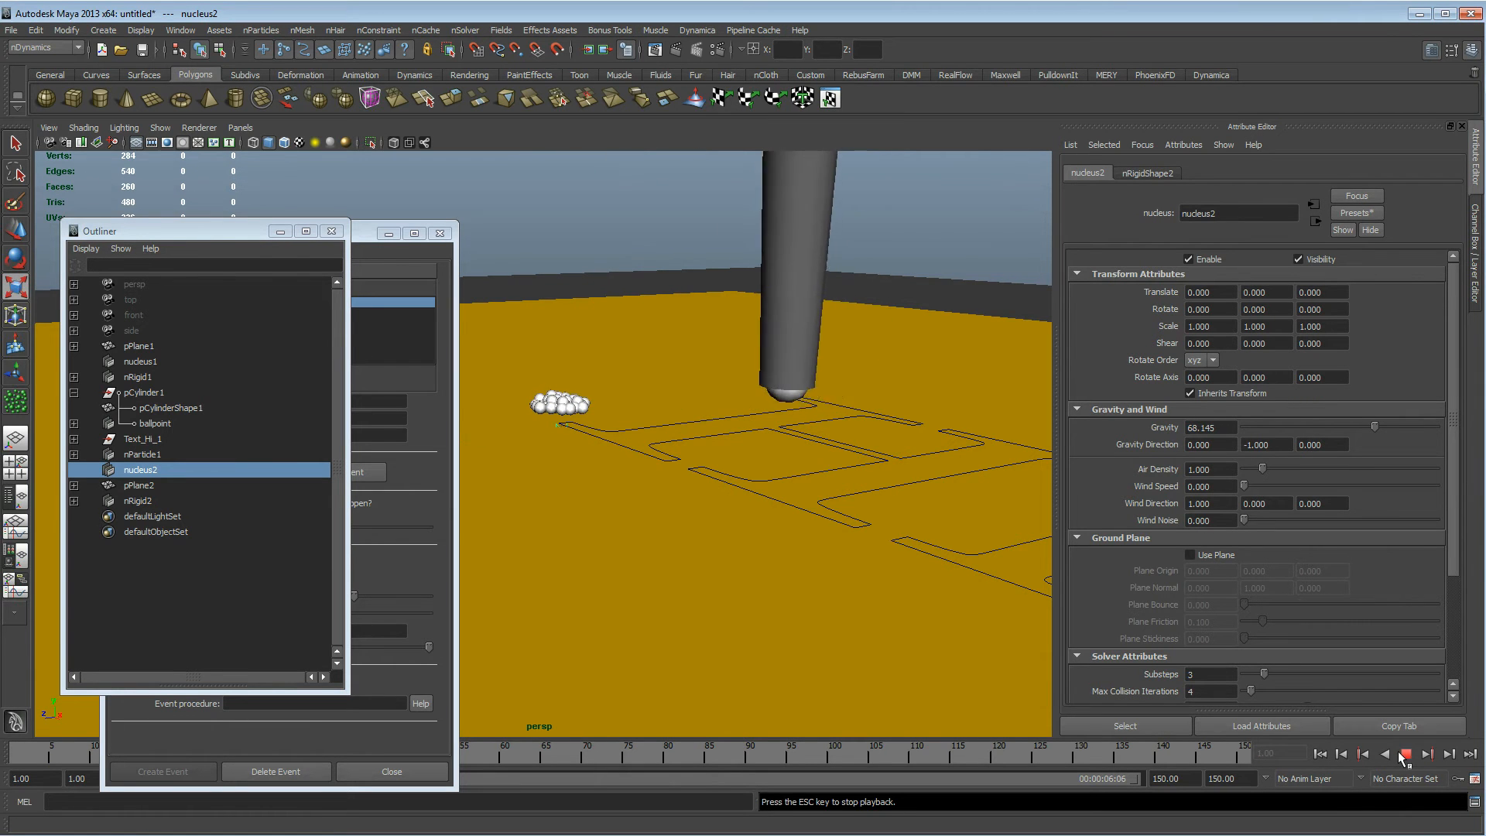
{"action": "left_click", "coordinate": [1405, 755]}
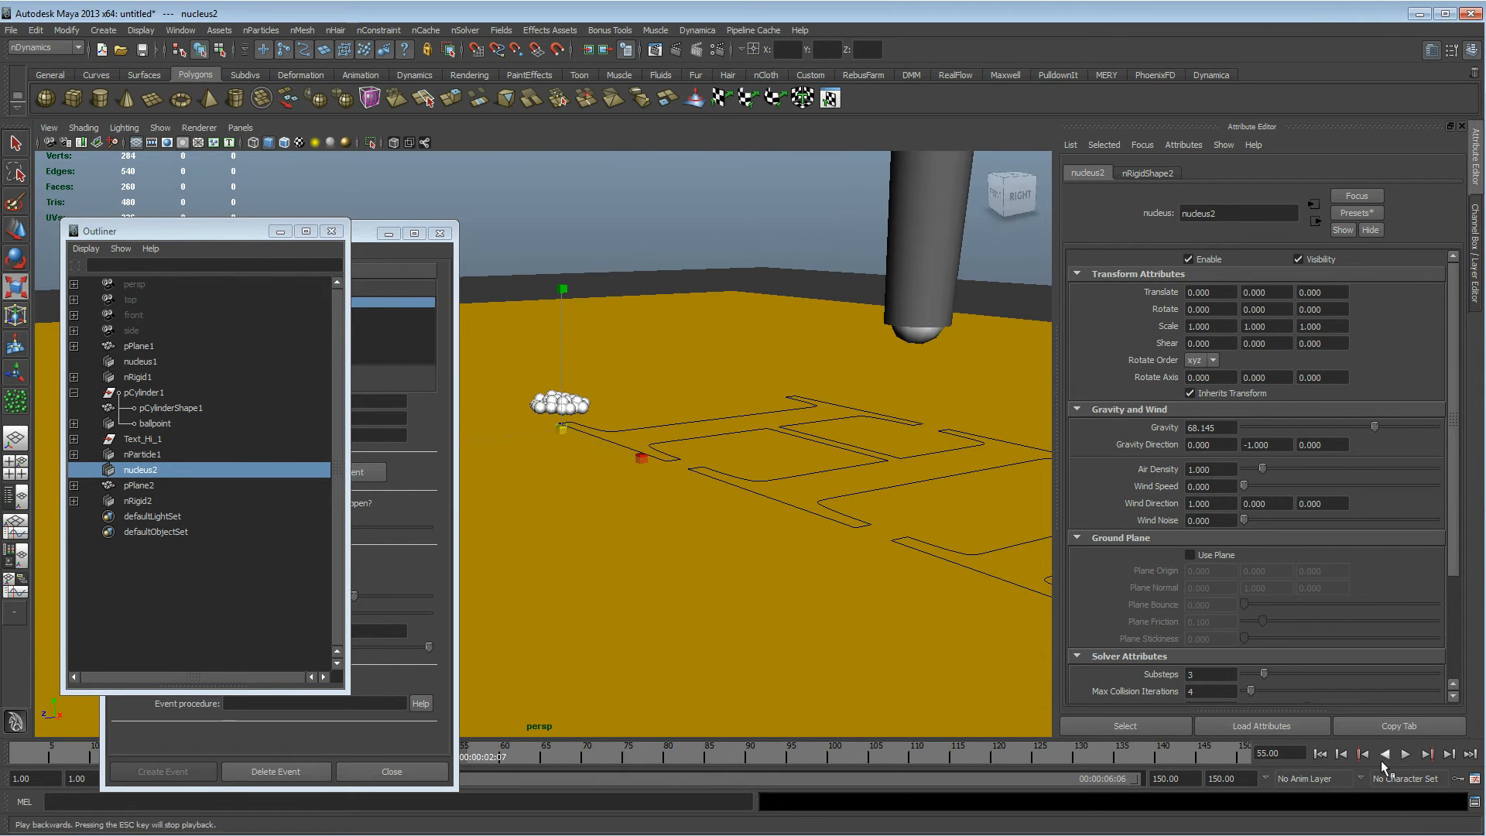
Replay from the first frame to frame 19 and examine the ballpoint's contact with the plane at eye level
{"action": "left_click", "coordinate": [1406, 761]}
{"action": "left_click", "coordinate": [1405, 761]}
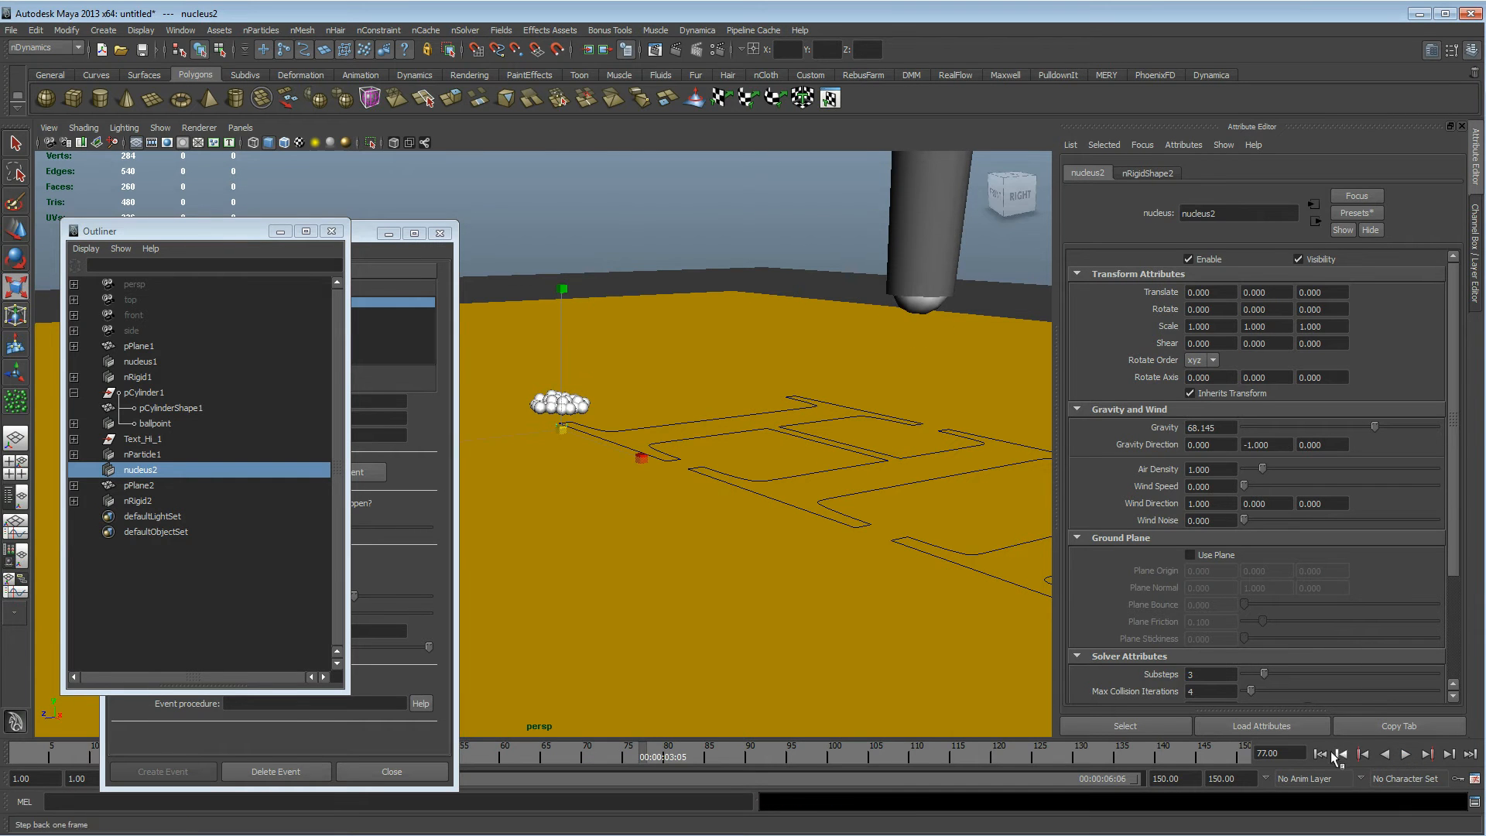
{"action": "left_click", "coordinate": [1321, 757]}
{"action": "left_click", "coordinate": [1405, 754]}
{"action": "left_click_drag", "start_coordinate": [795, 488], "coordinate": [693, 478], "text": "alt"}
{"action": "scroll", "coordinate": [693, 478], "scroll_direction": "up", "scroll_amount": 4}
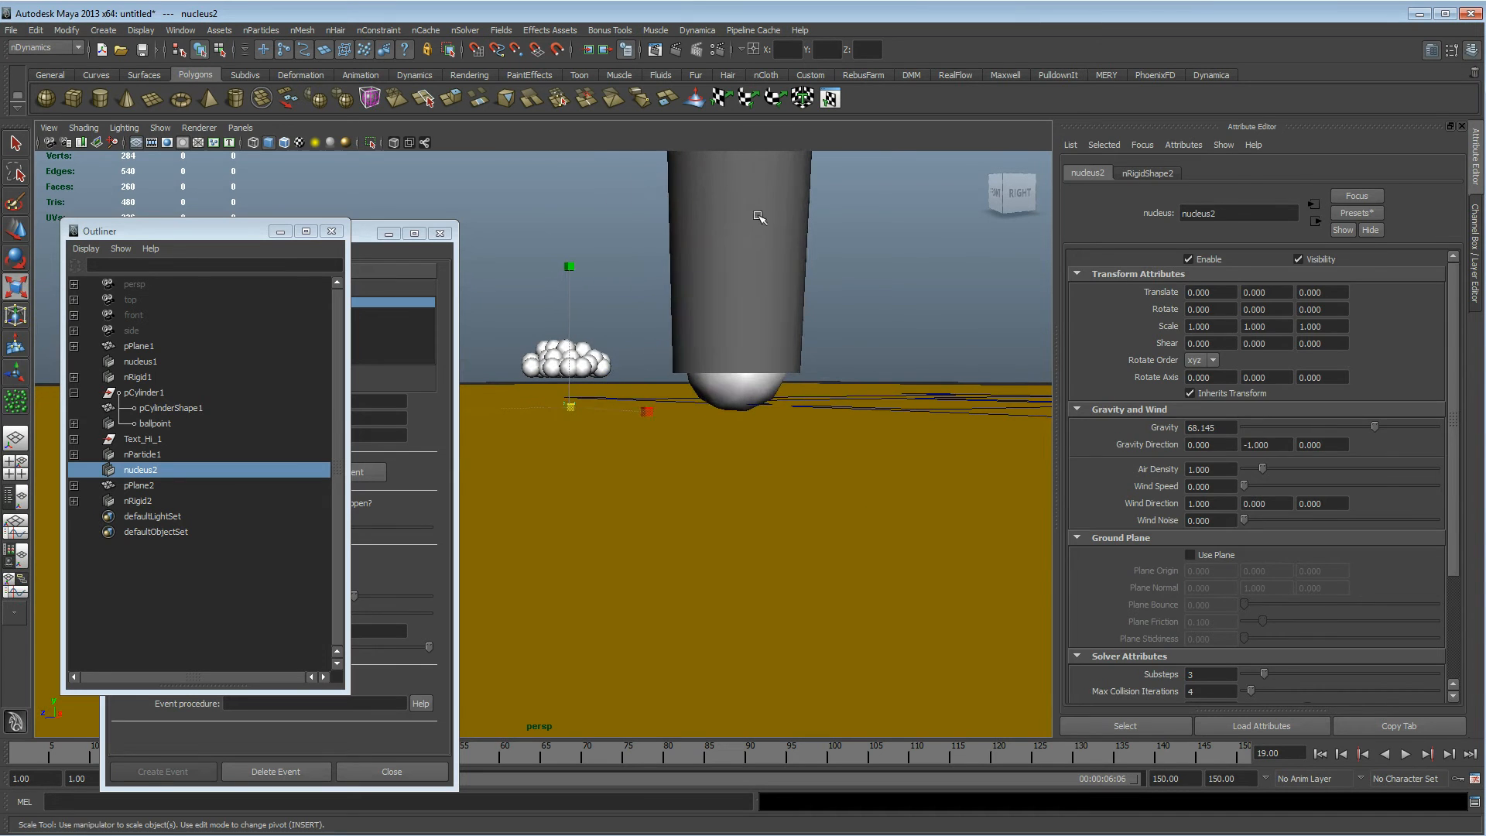
Lower pCylinder1's Translate Y keys from frame 10 to frame 52 to 6.914 in the Graph Editor
{"action": "left_click", "coordinate": [778, 237]}
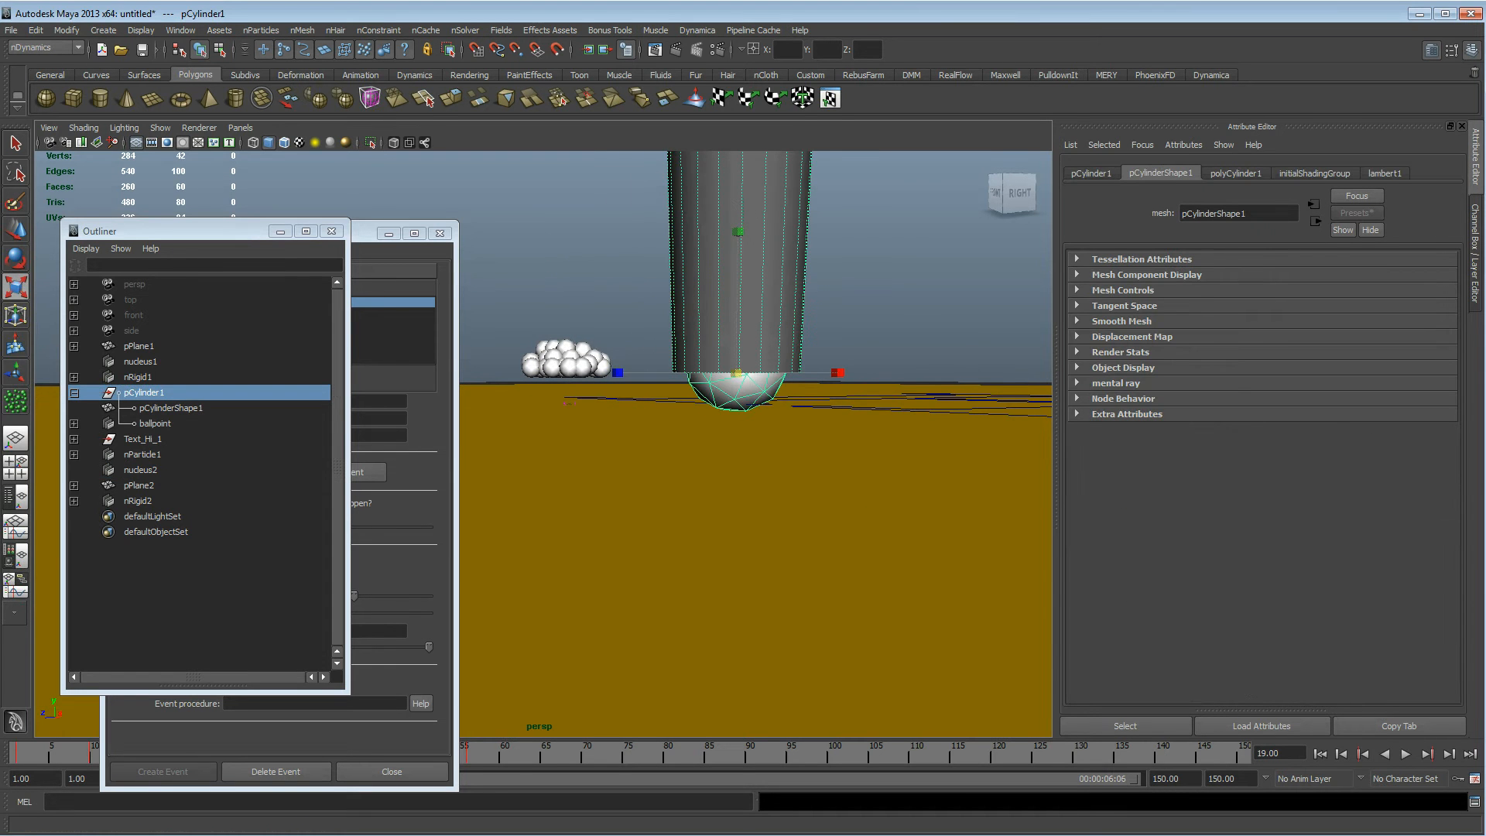
{"action": "left_click_drag", "start_coordinate": [0, 255], "coordinate": [1199, 153]}
{"action": "left_click_drag", "start_coordinate": [563, 485], "coordinate": [1379, 546]}
{"action": "left_click_drag", "start_coordinate": [997, 155], "coordinate": [1009, 1]}
{"action": "key", "text": "w"}
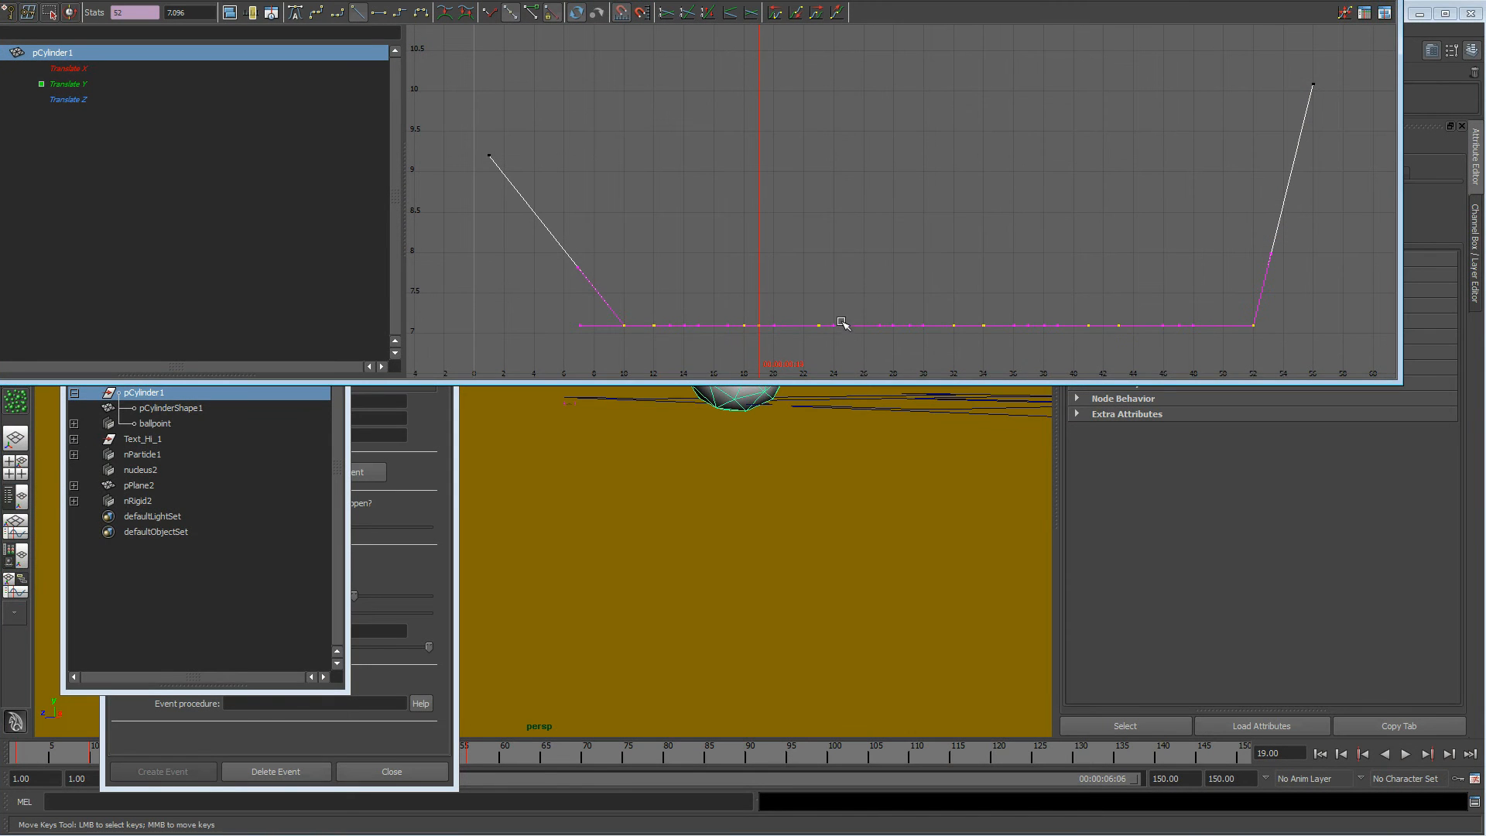
{"action": "middle_click_drag", "start_coordinate": [836, 242], "coordinate": [845, 191], "text": "alt"}
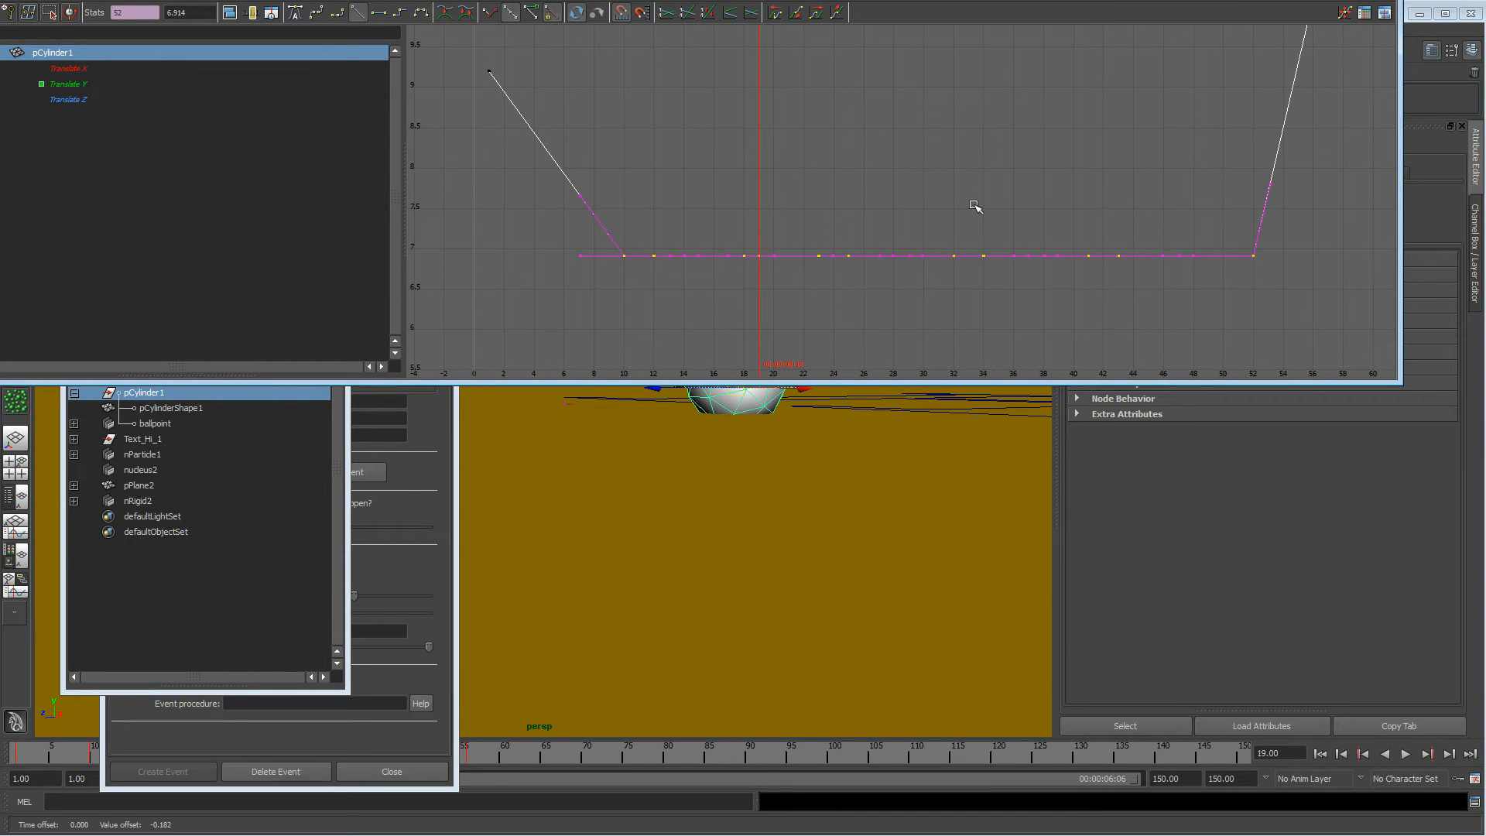
Close the Graph Editor and replay the simulation from the start to frame 56 with the pen tip in view
{"action": "left_click", "coordinate": [1381, 0]}
{"action": "left_click_drag", "start_coordinate": [854, 430], "coordinate": [859, 471], "text": "alt"}
{"action": "right_click_drag", "start_coordinate": [859, 472], "coordinate": [693, 462], "text": "alt"}
{"action": "left_click_drag", "start_coordinate": [691, 462], "coordinate": [694, 530], "text": "alt"}
{"action": "middle_click_drag", "start_coordinate": [694, 529], "coordinate": [813, 530], "text": "alt"}
{"action": "left_click_drag", "start_coordinate": [812, 531], "coordinate": [835, 464], "text": "alt"}
{"action": "left_click", "coordinate": [1319, 753]}
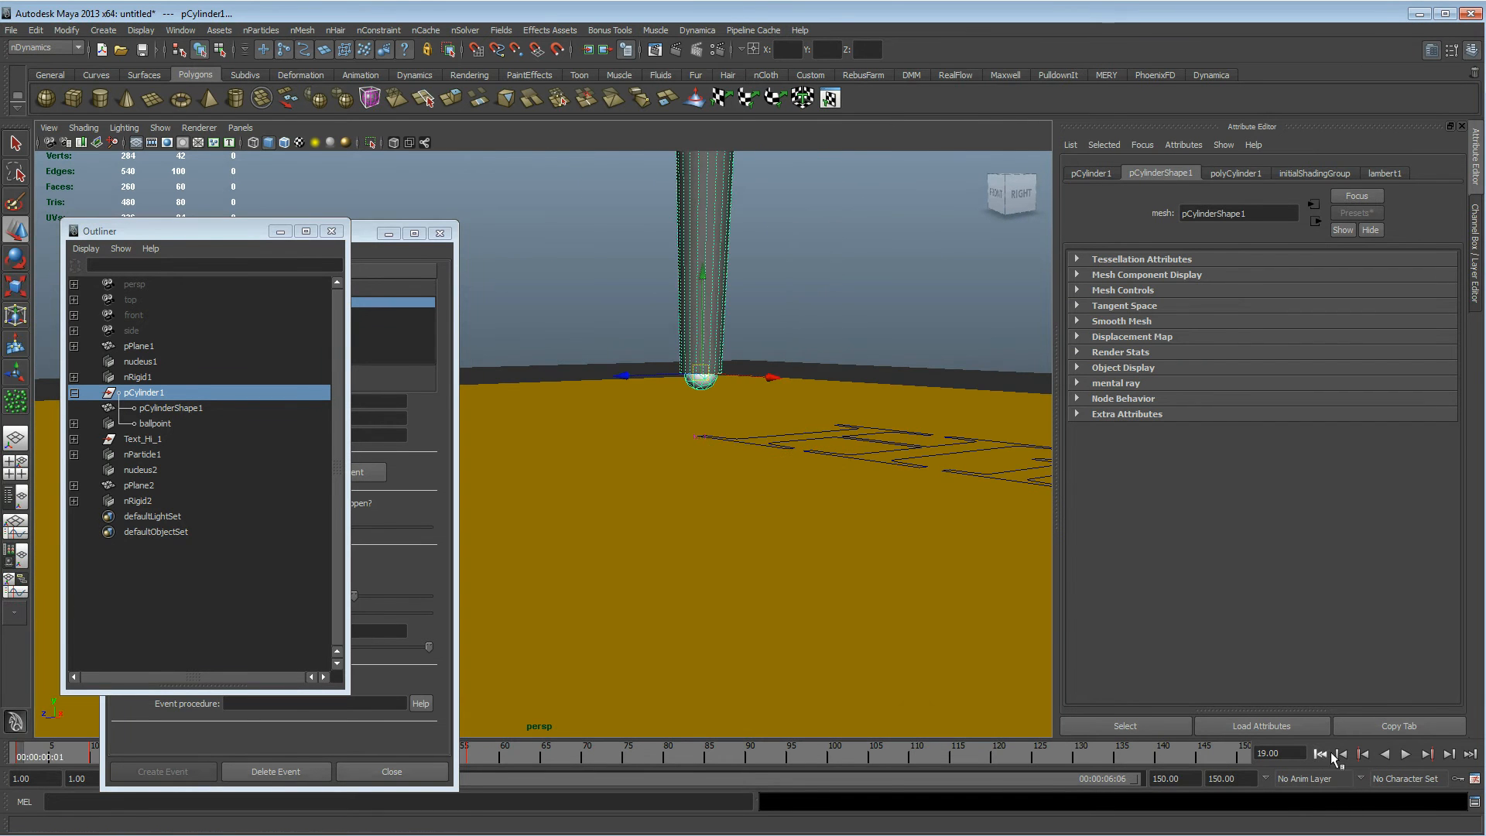
{"action": "left_click", "coordinate": [1404, 754]}
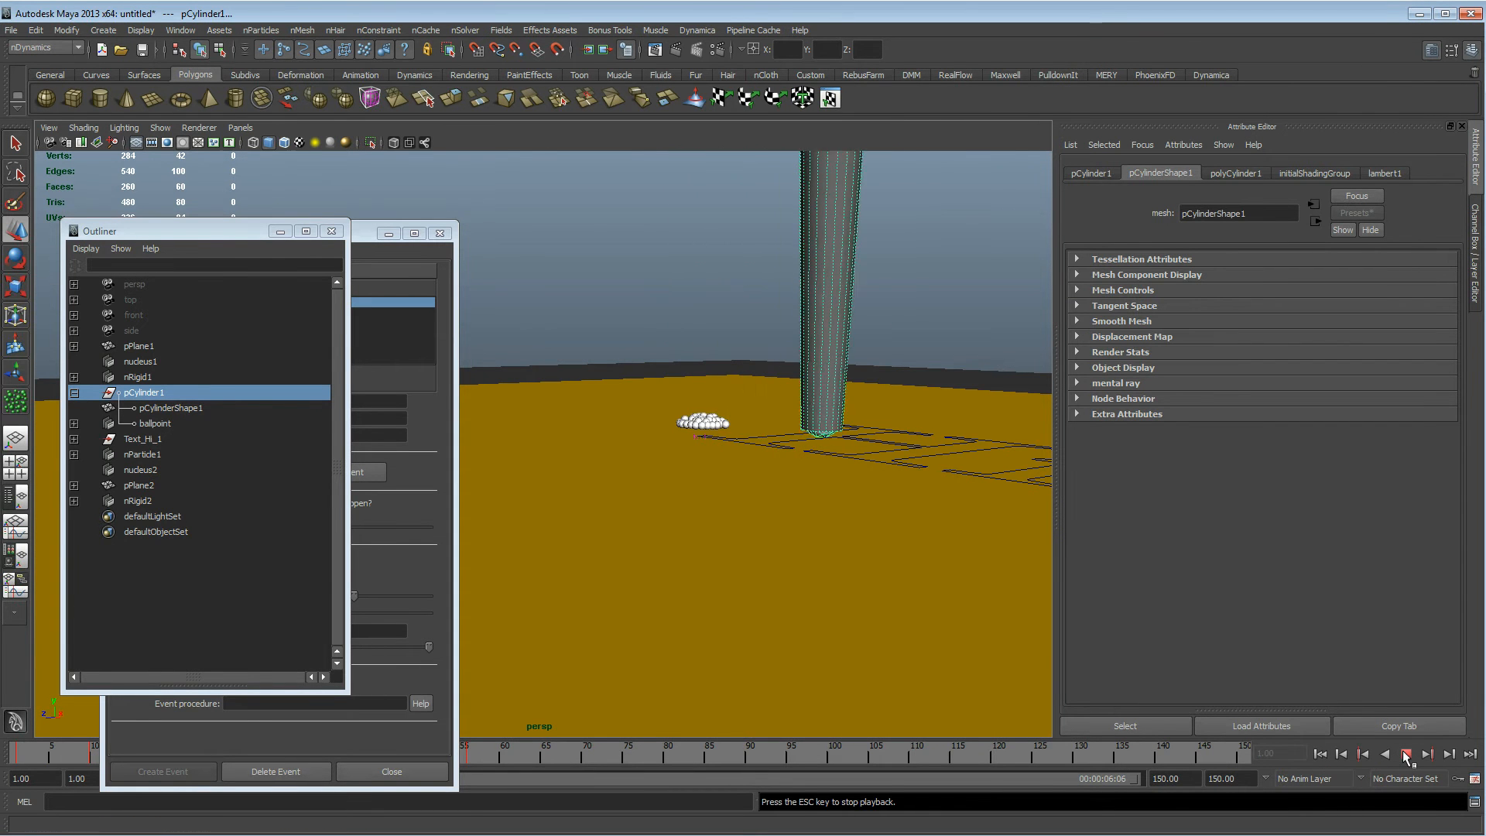
{"action": "left_click", "coordinate": [1406, 756]}
Show pPlane2's collision thickness, lower its nRigid Thickness to 0.087, and turn the solver display off
{"action": "middle_click_drag", "start_coordinate": [713, 453], "coordinate": [627, 499], "text": "alt"}
{"action": "right_click_drag", "start_coordinate": [627, 499], "coordinate": [926, 520], "text": "alt"}
{"action": "left_click_drag", "start_coordinate": [927, 520], "coordinate": [693, 470], "text": "alt"}
{"action": "left_click", "coordinate": [687, 326]}
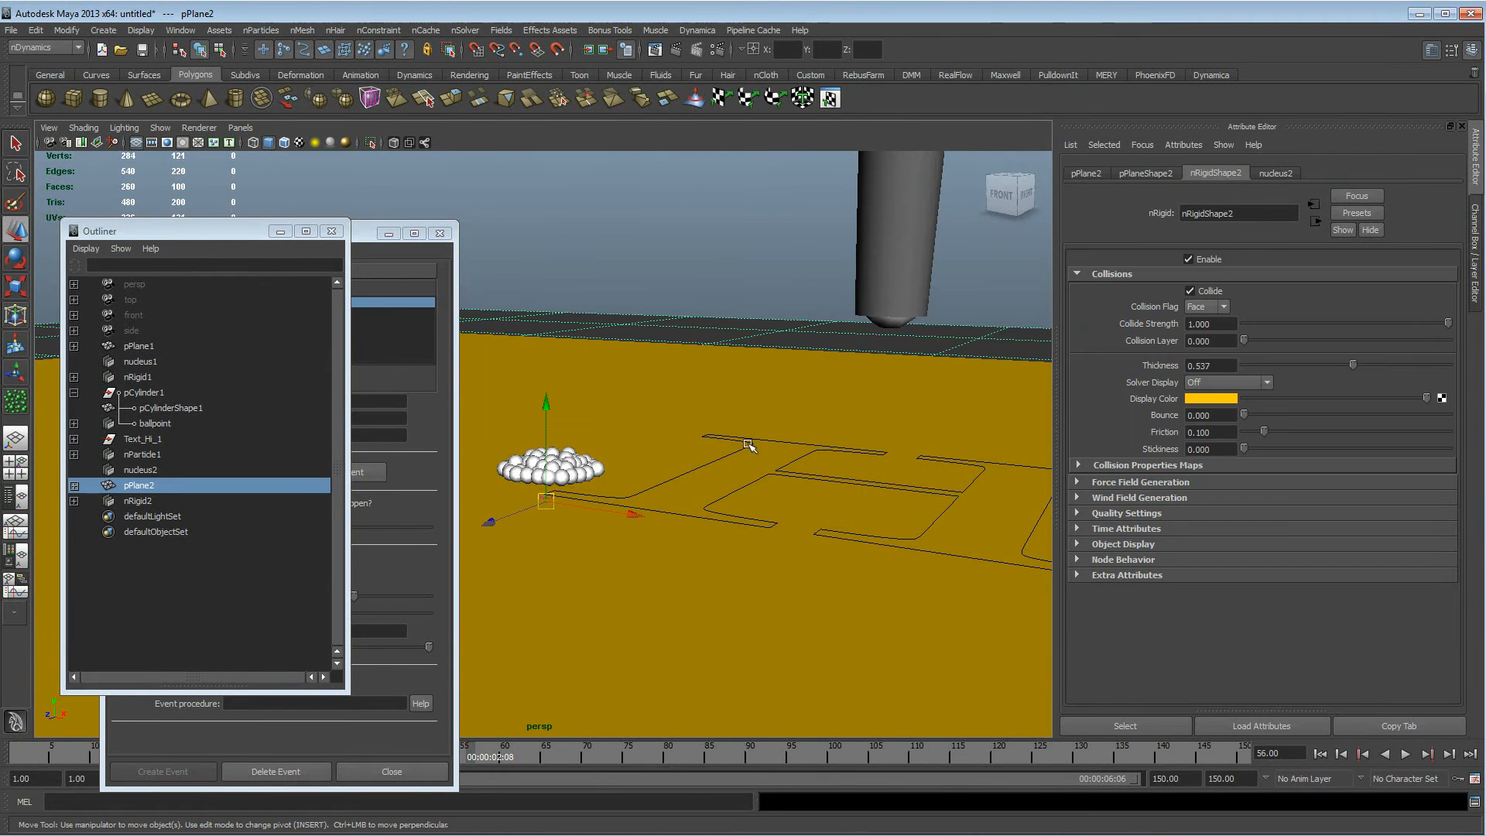
{"action": "left_click_drag", "start_coordinate": [704, 532], "coordinate": [796, 495], "text": "alt"}
{"action": "left_click", "coordinate": [1220, 405]}
{"action": "left_click_drag", "start_coordinate": [710, 619], "coordinate": [647, 499], "text": "alt"}
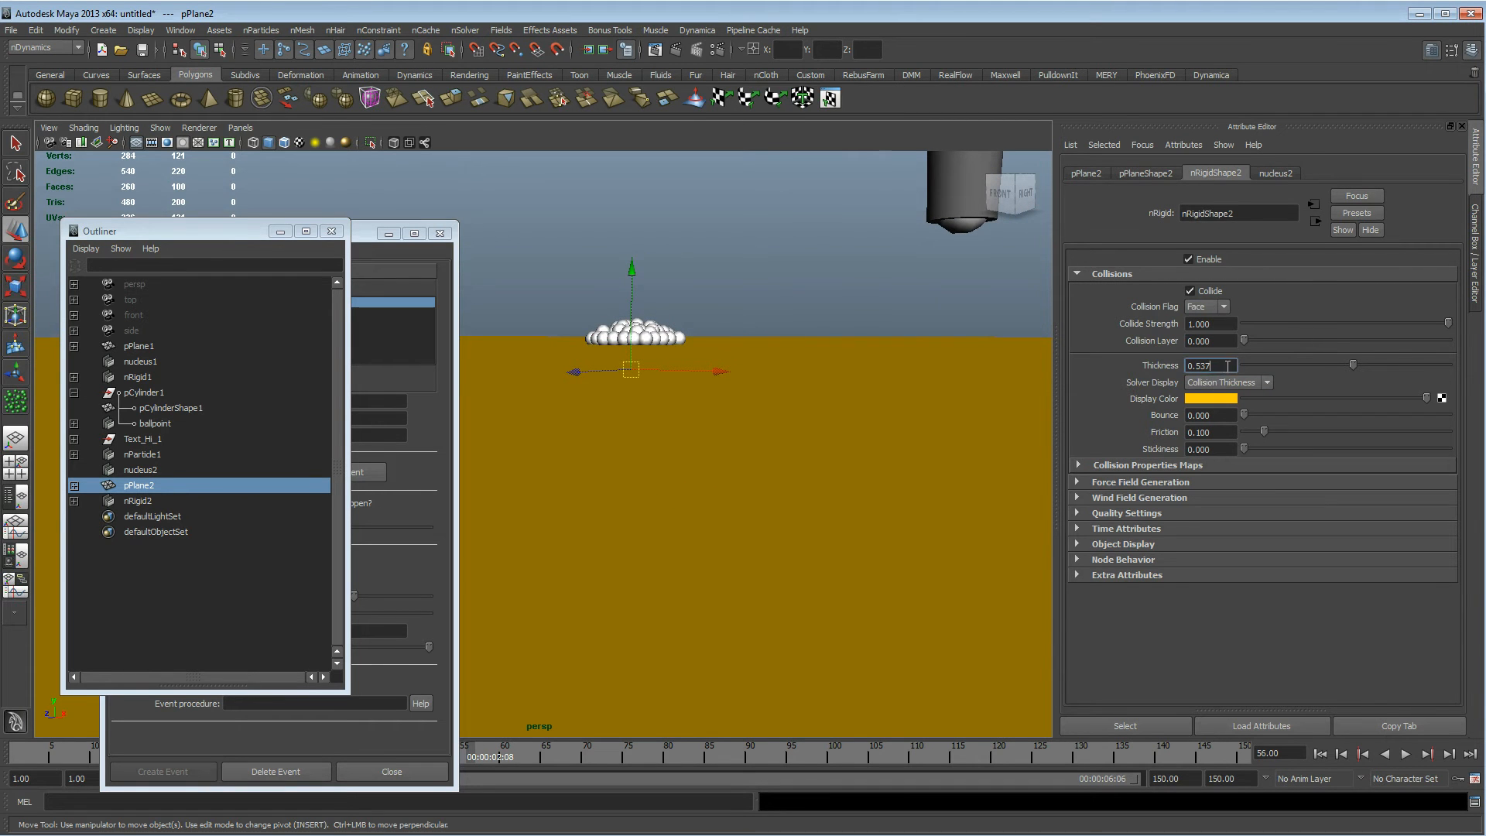
{"action": "left_click_drag", "start_coordinate": [1219, 369], "coordinate": [1189, 374], "text": "ctrl"}
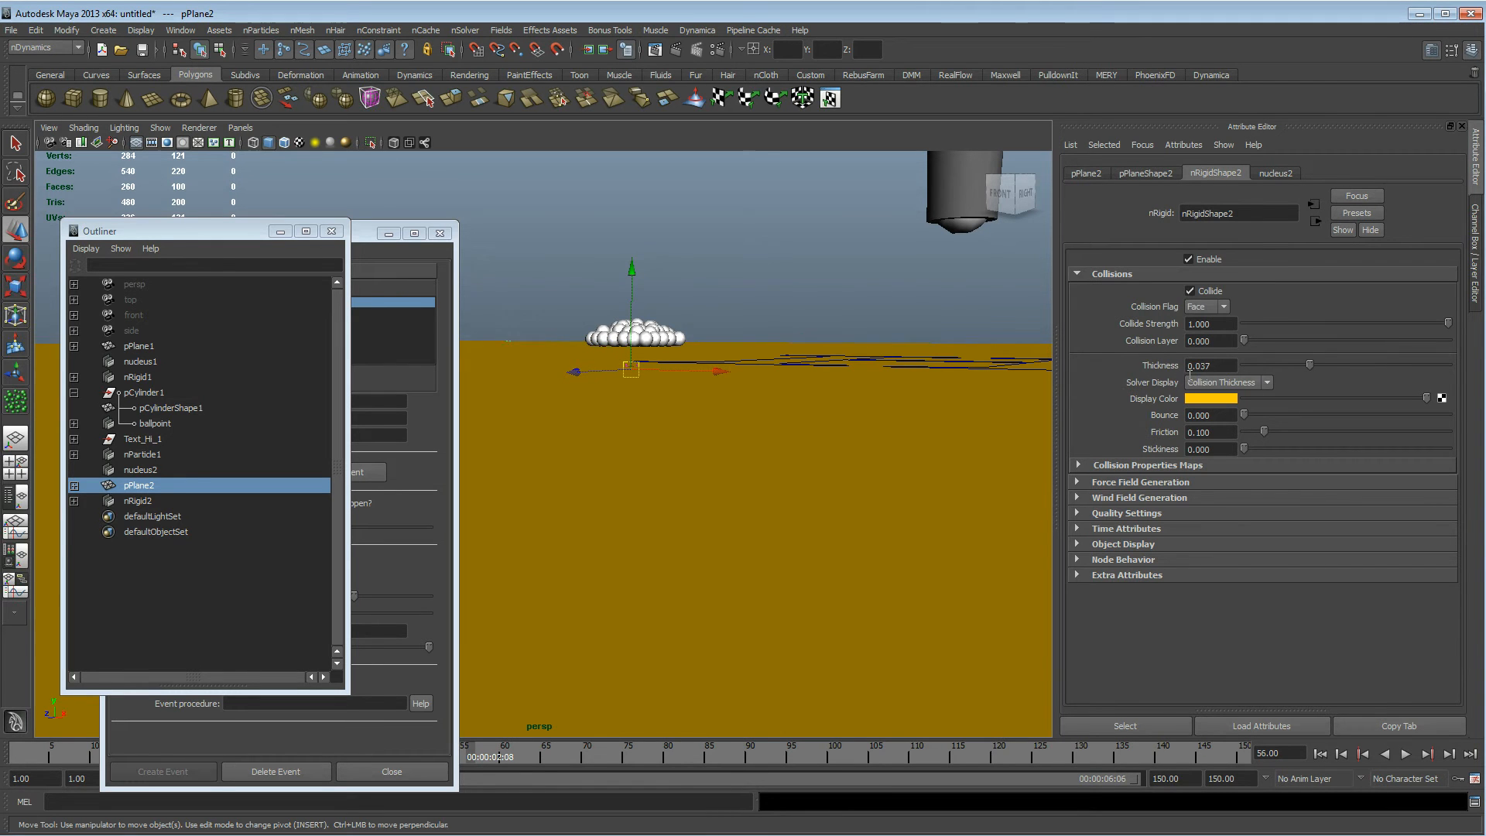
{"action": "left_click", "coordinate": [1214, 393]}
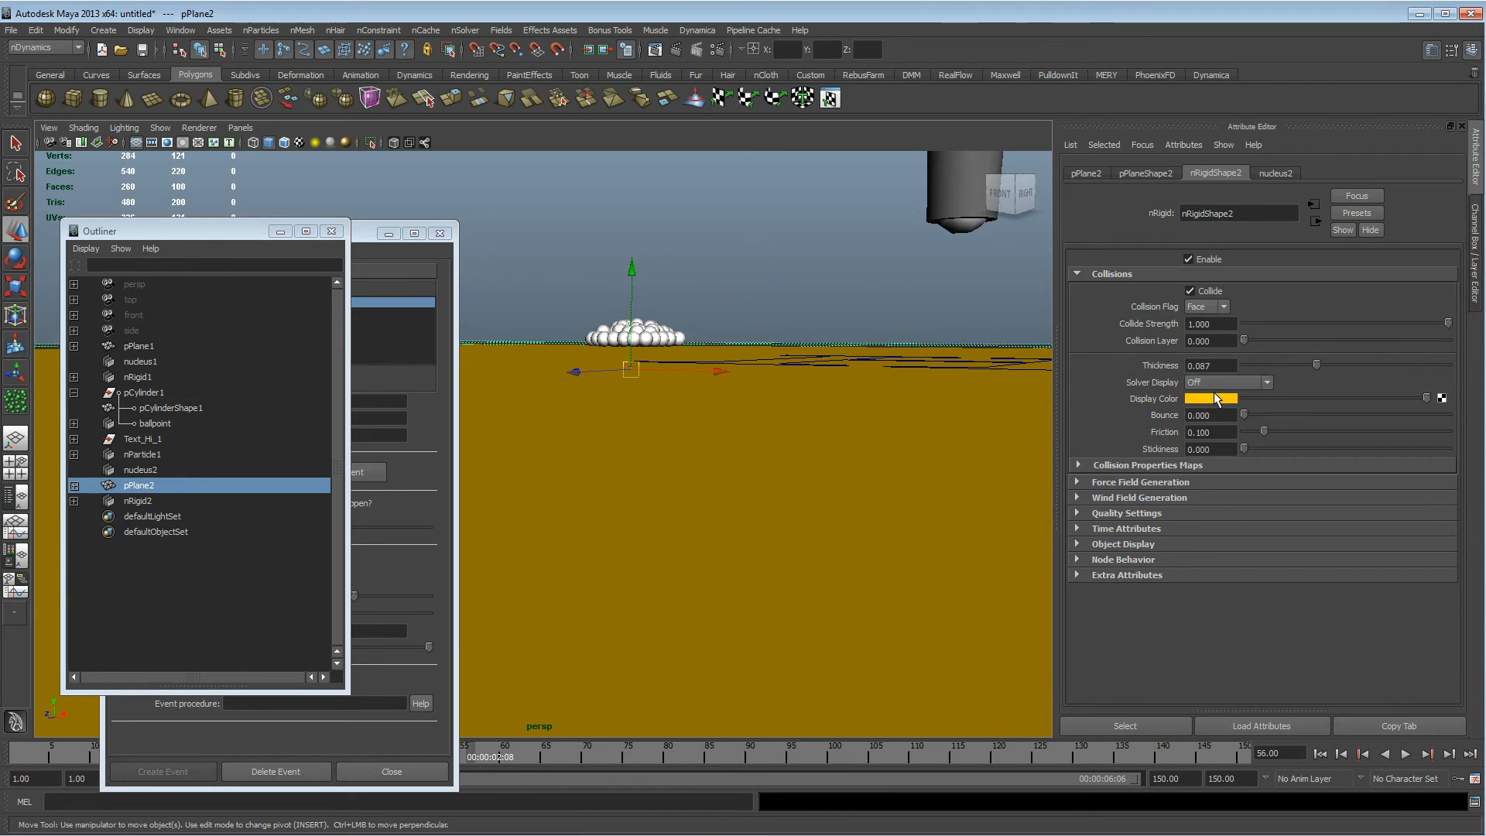
Replay the simulation from the start to frame 55 and examine the ink resting on the plane
{"action": "left_click_drag", "start_coordinate": [912, 392], "coordinate": [715, 498], "text": "alt"}
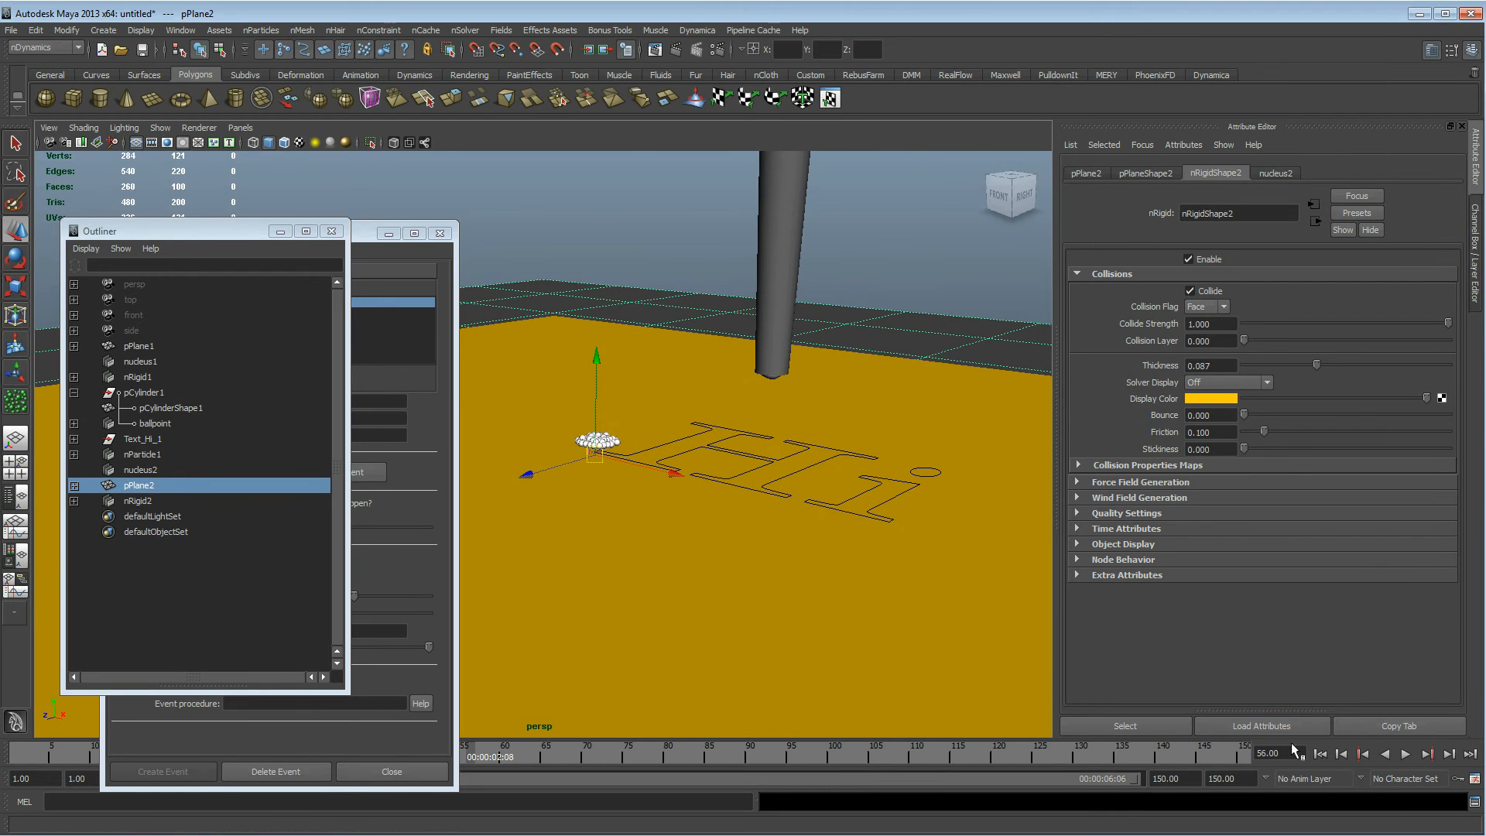
{"action": "left_click", "coordinate": [1320, 753]}
{"action": "left_click", "coordinate": [1405, 754]}
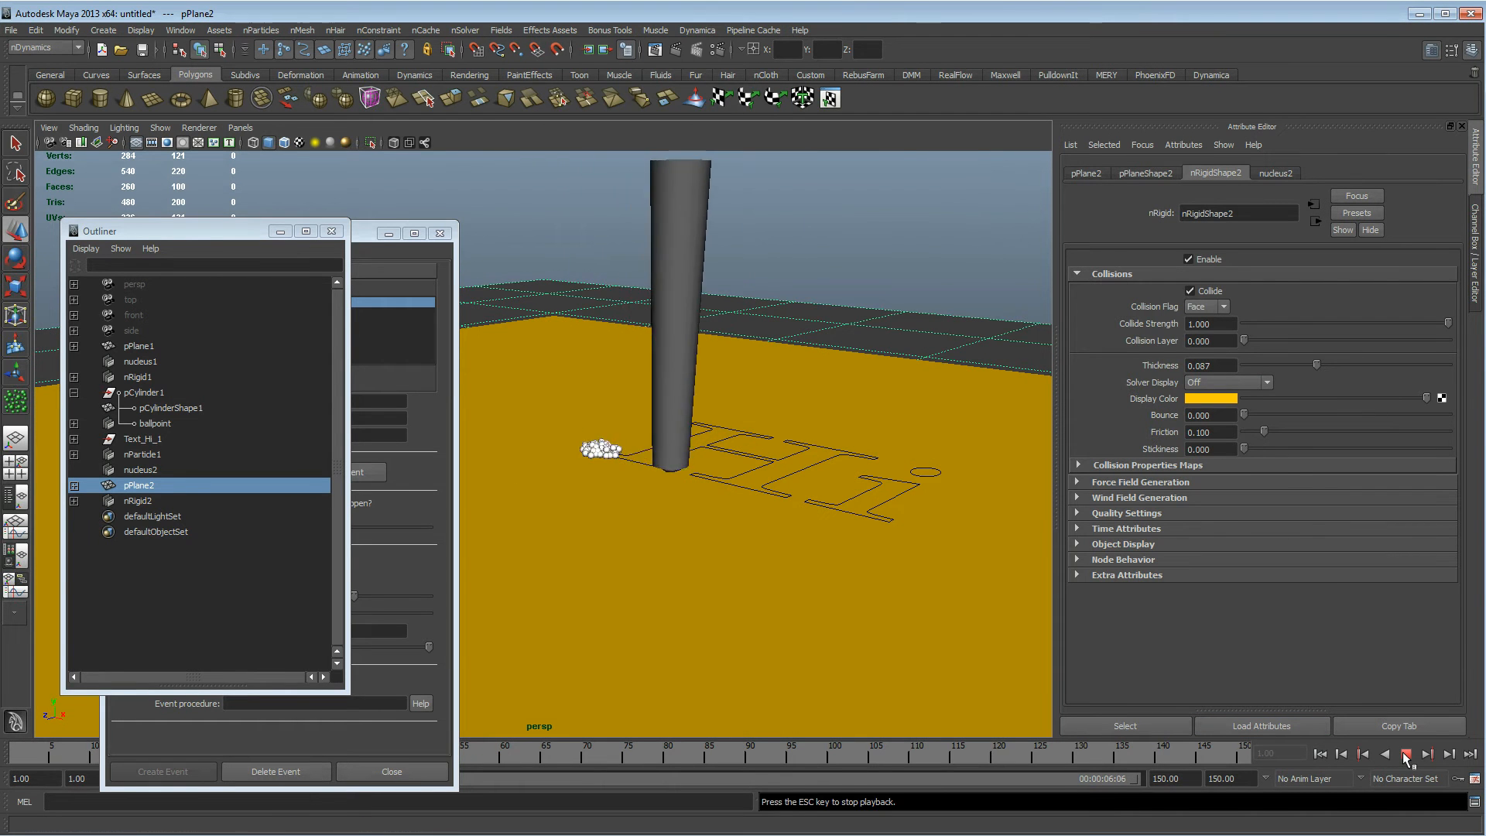
{"action": "left_click", "coordinate": [1406, 757]}
{"action": "right_click_drag", "start_coordinate": [571, 502], "coordinate": [972, 504], "text": "alt"}
{"action": "left_click_drag", "start_coordinate": [832, 472], "coordinate": [813, 531], "text": "alt"}
{"action": "middle_click_drag", "start_coordinate": [813, 531], "coordinate": [708, 507], "text": "alt"}
{"action": "right_click_drag", "start_coordinate": [716, 505], "coordinate": [699, 503], "text": "alt"}
{"action": "left_click_drag", "start_coordinate": [699, 503], "coordinate": [641, 480], "text": "alt"}
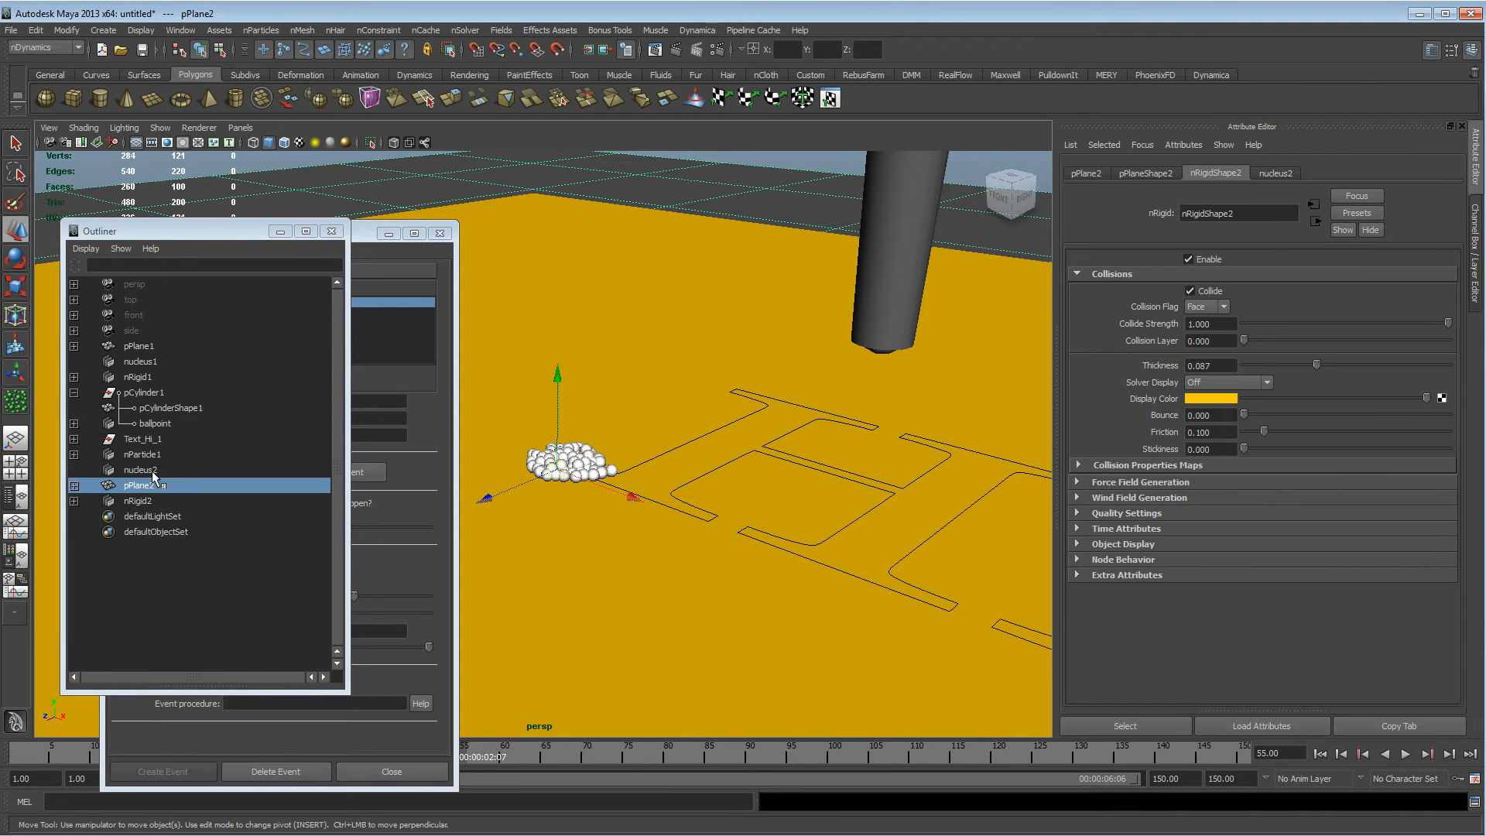
Set nParticle1's Collide Strength to 0.298 and Stickiness to 0.871, and replay from the start
{"action": "left_click", "coordinate": [143, 454]}
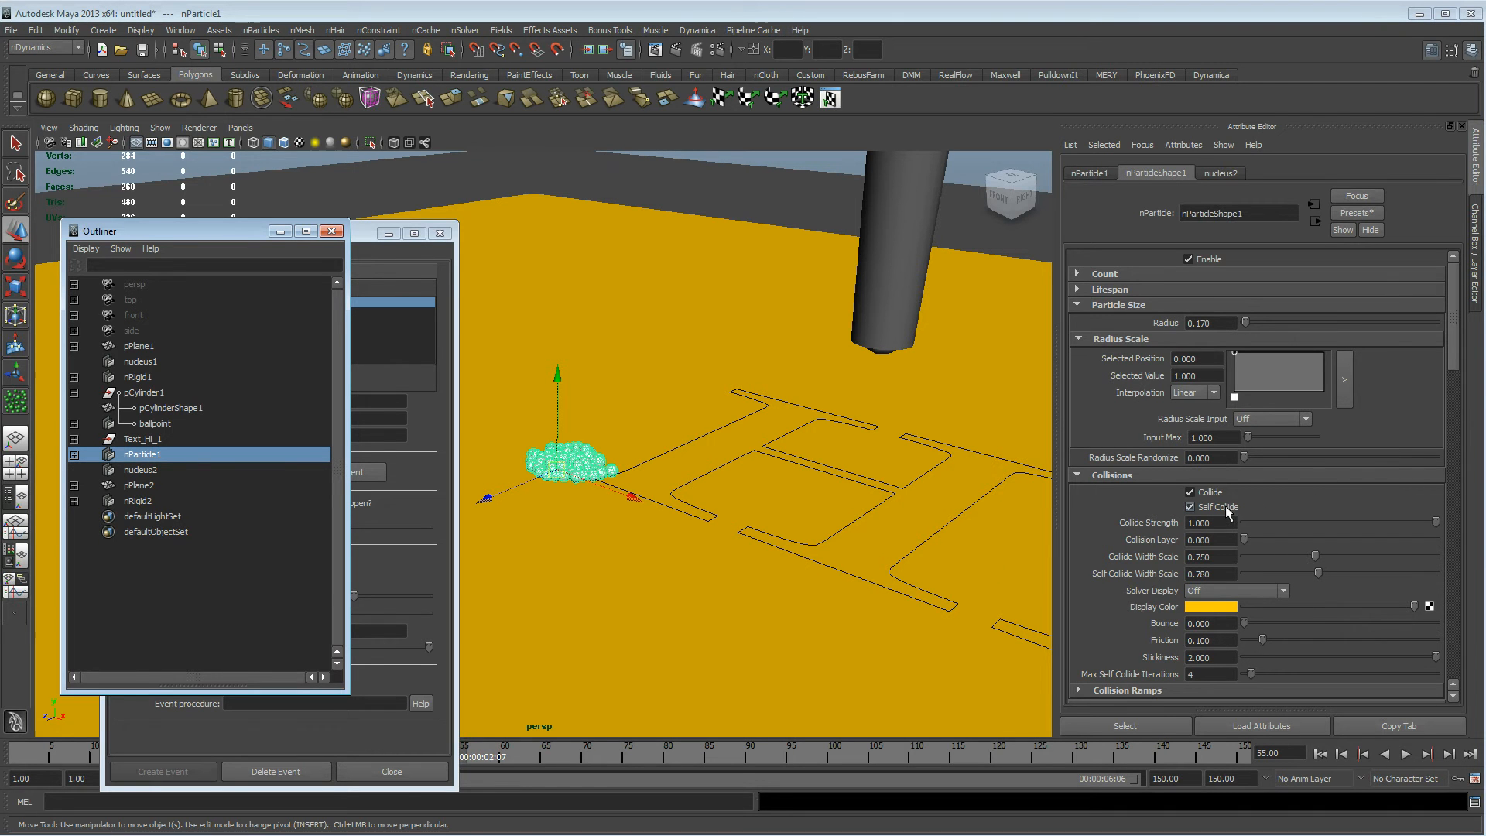
{"action": "left_click", "coordinate": [1327, 656]}
{"action": "left_click", "coordinate": [1320, 753]}
{"action": "left_click", "coordinate": [1406, 755]}
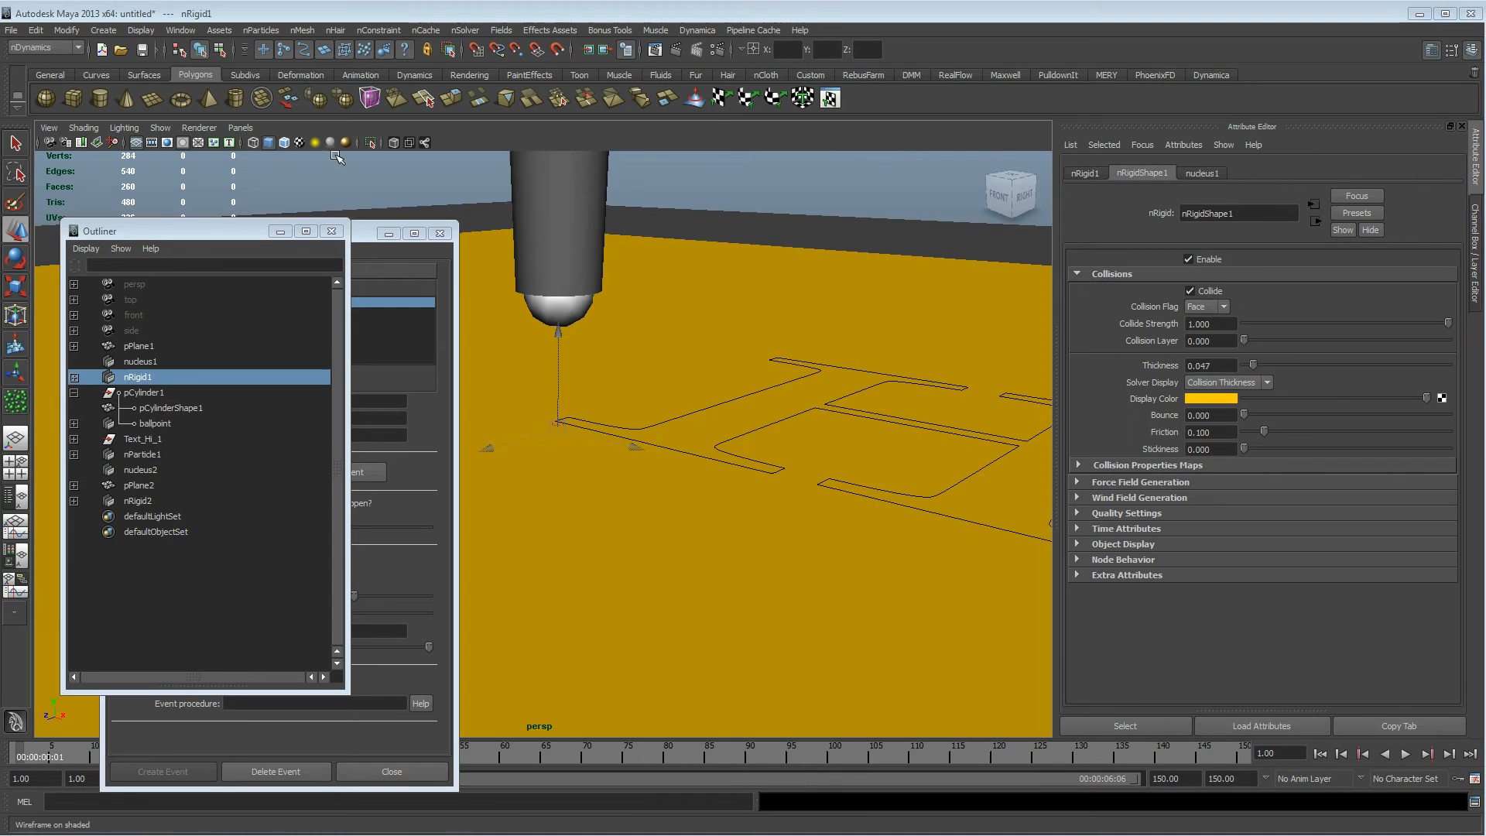
Select the ballpoint particle together with pCylinder1 and attach them with an nConstraint
{"action": "left_click_drag", "start_coordinate": [590, 541], "coordinate": [686, 512], "text": "alt"}
{"action": "left_click", "coordinate": [673, 361]}
{"action": "left_click", "coordinate": [729, 237], "text": "shift"}
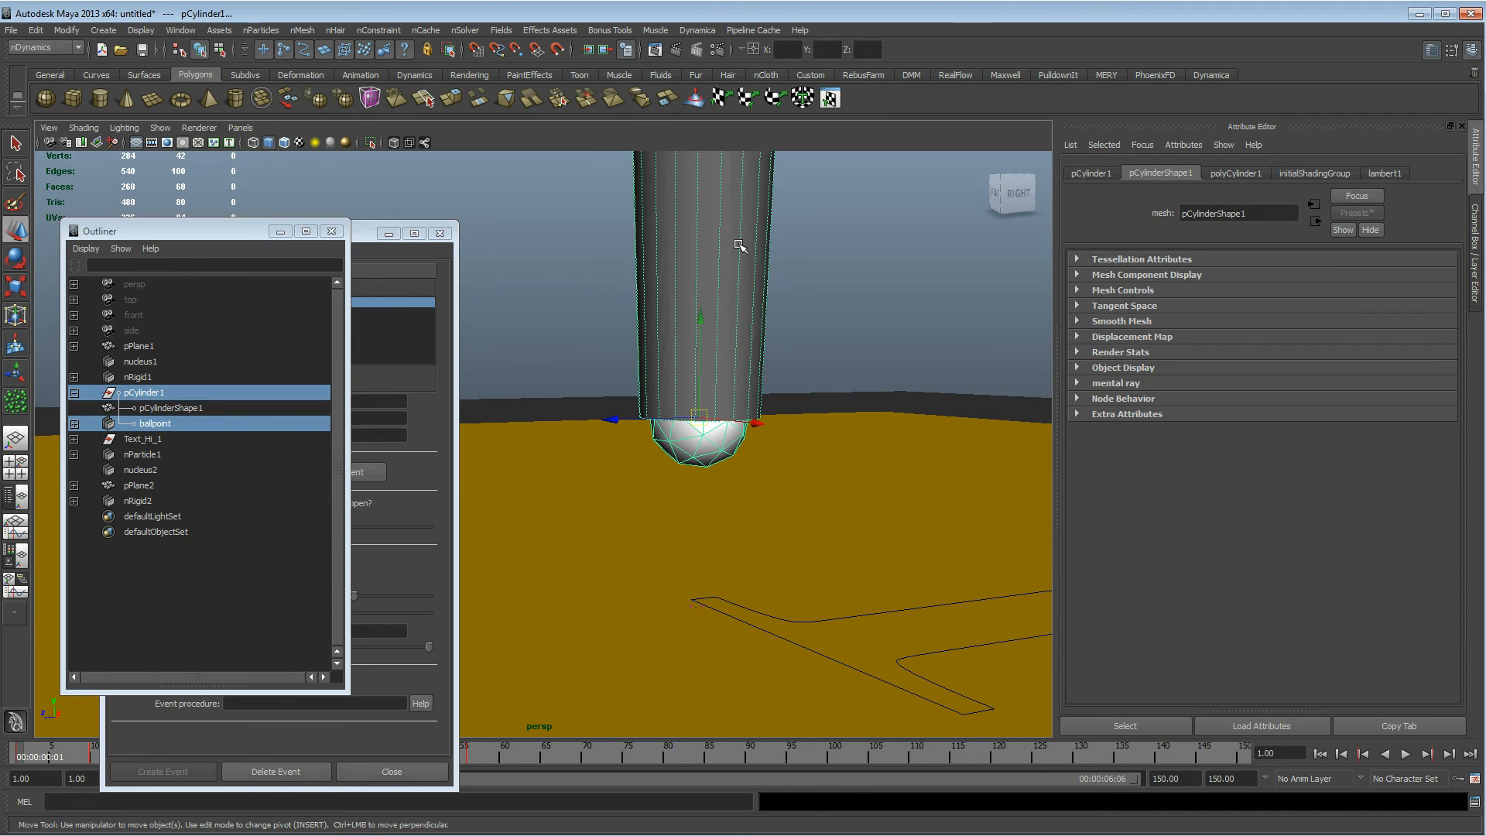
{"action": "left_click", "coordinate": [381, 30]}
{"action": "left_click", "coordinate": [396, 48]}
Play the constrained pen simulation to frame 37 and examine the ink strokes from several angles
{"action": "middle_click_drag", "start_coordinate": [940, 422], "coordinate": [913, 416], "text": "alt"}
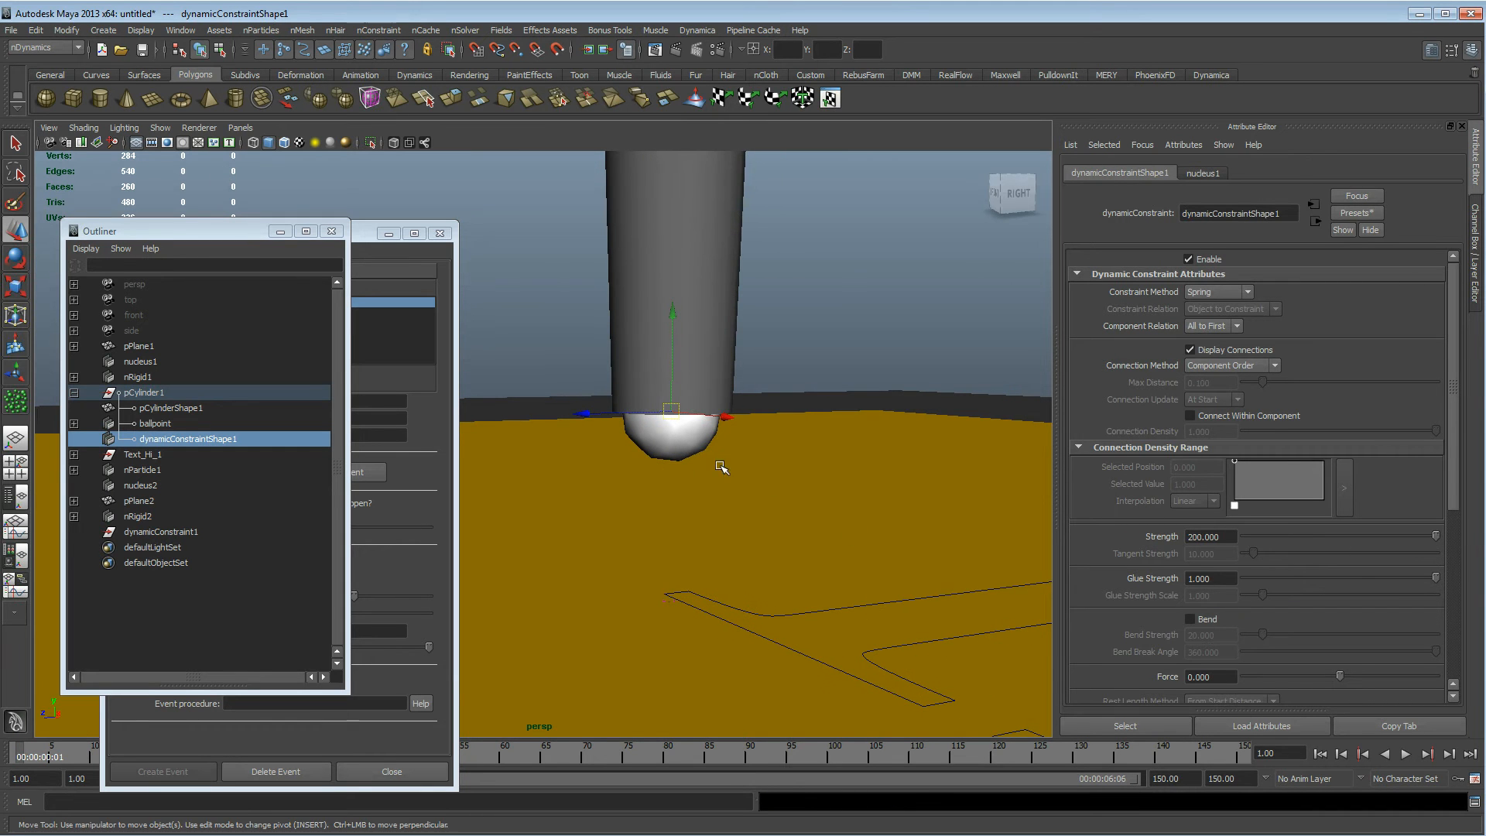
{"action": "middle_click_drag", "start_coordinate": [700, 457], "coordinate": [860, 511], "text": "alt"}
{"action": "right_click_drag", "start_coordinate": [860, 511], "coordinate": [766, 527], "text": "alt"}
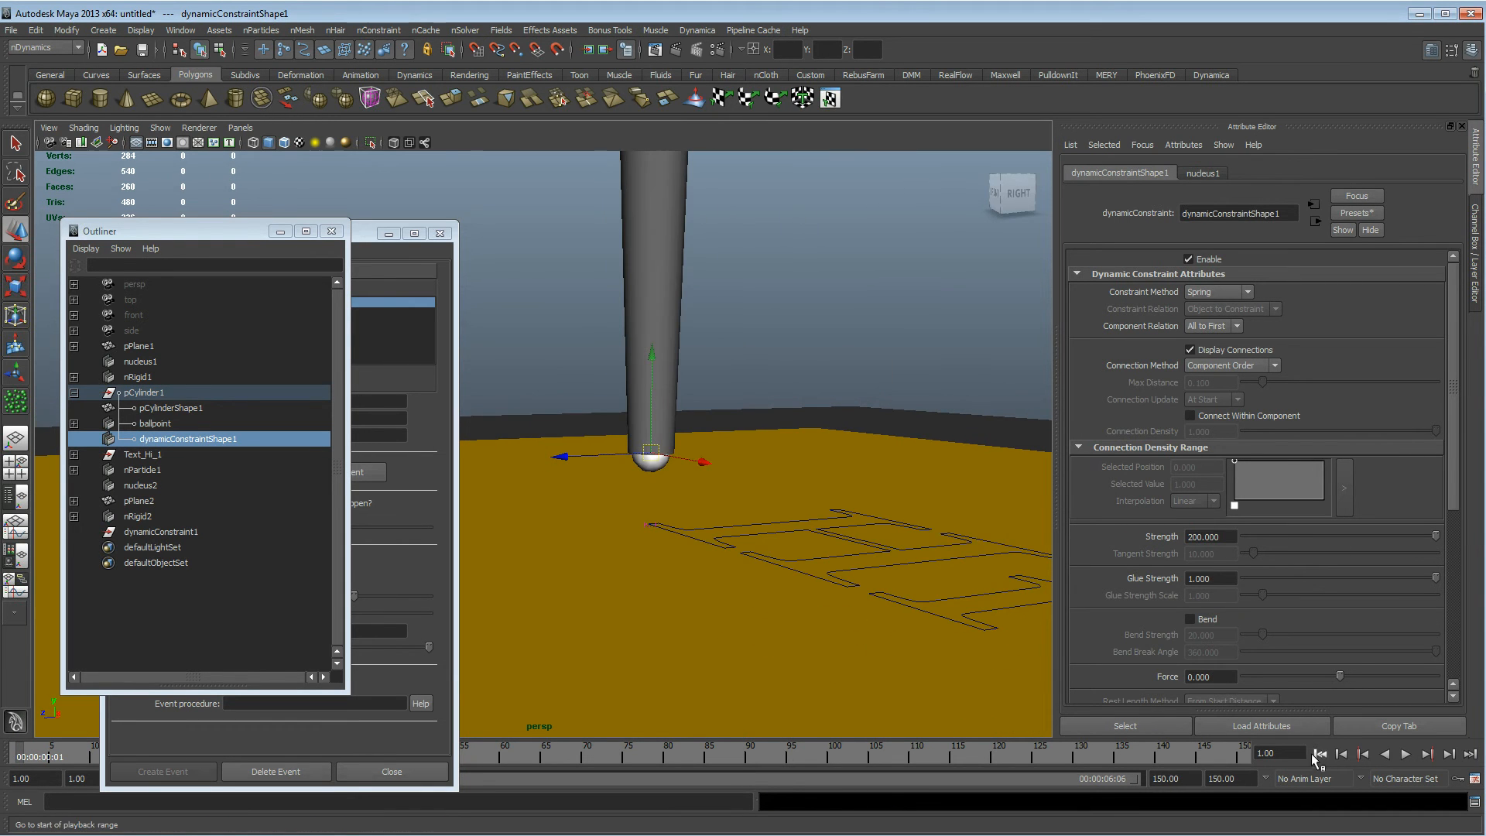
{"action": "left_click", "coordinate": [1405, 754]}
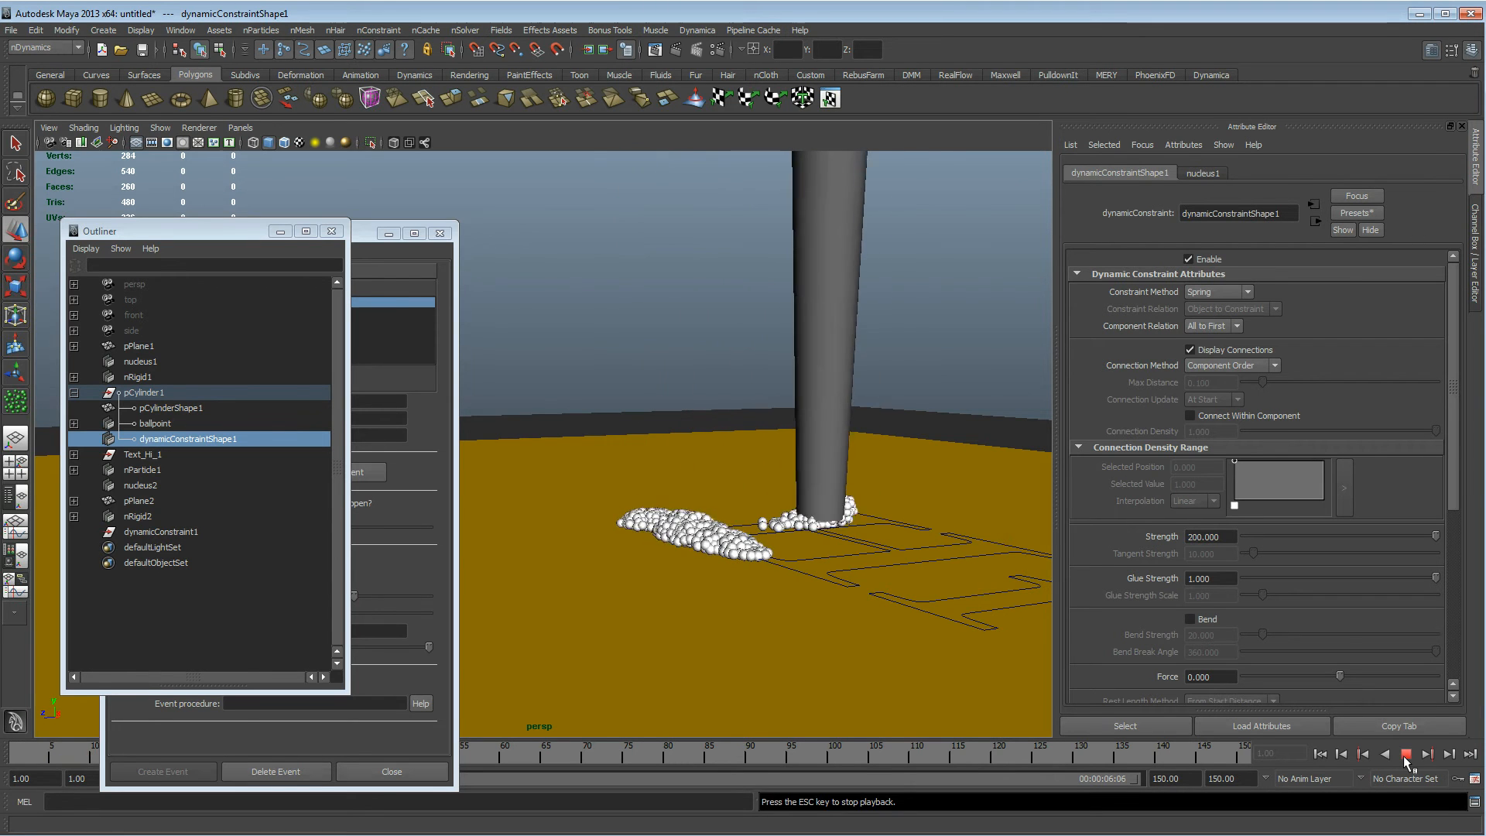
{"action": "left_click", "coordinate": [1404, 756]}
{"action": "middle_click_drag", "start_coordinate": [769, 448], "coordinate": [706, 474], "text": "alt"}
{"action": "right_click_drag", "start_coordinate": [705, 473], "coordinate": [564, 379], "text": "alt"}
{"action": "left_click_drag", "start_coordinate": [563, 379], "coordinate": [627, 491], "text": "alt"}
{"action": "right_click_drag", "start_coordinate": [627, 491], "coordinate": [851, 534], "text": "alt"}
{"action": "middle_click_drag", "start_coordinate": [852, 534], "coordinate": [751, 387], "text": "alt"}
{"action": "left_click_drag", "start_coordinate": [751, 387], "coordinate": [679, 455], "text": "alt"}
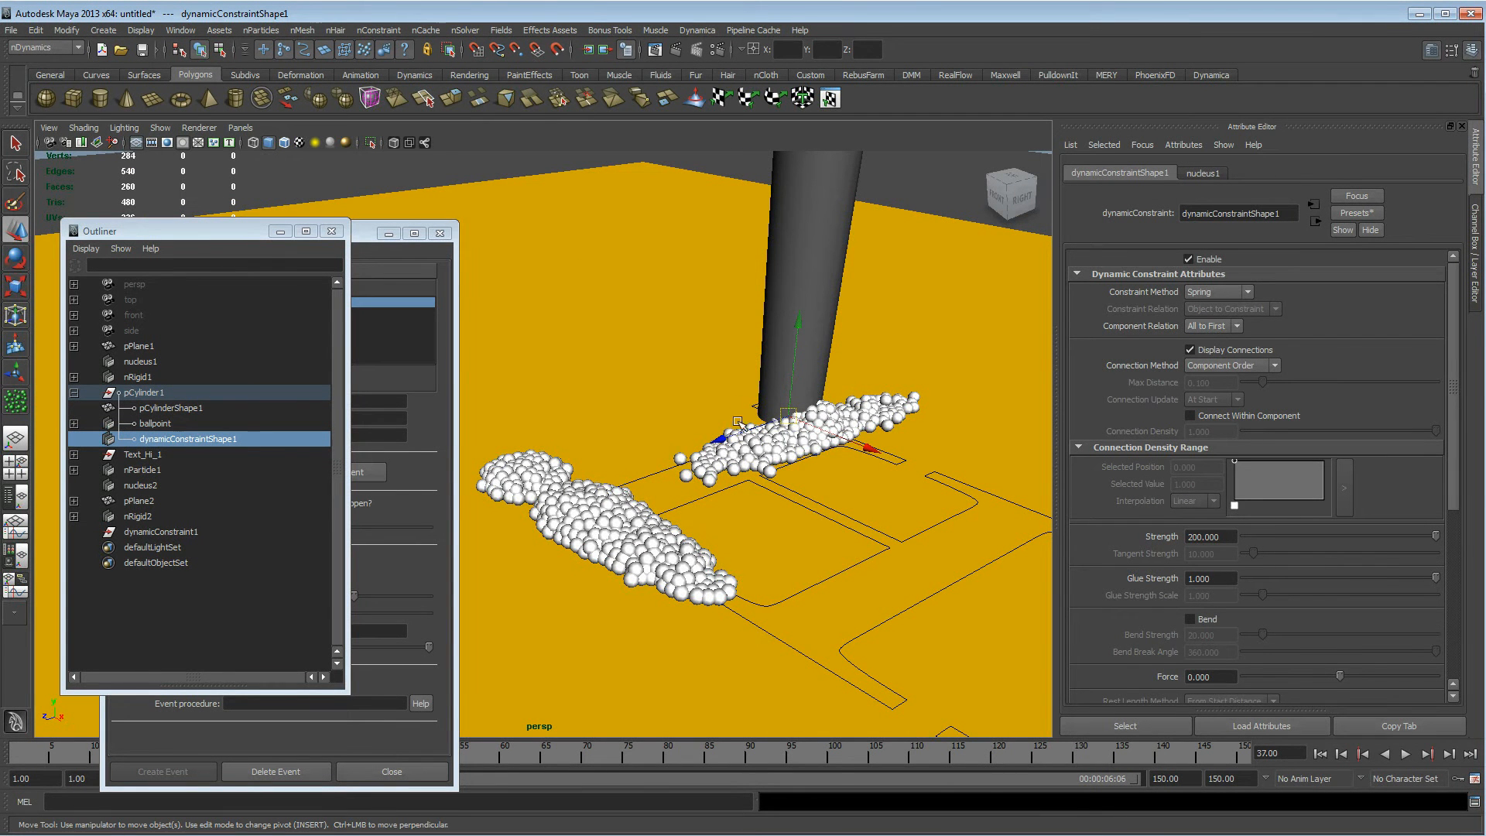
{"action": "left_click_drag", "start_coordinate": [750, 412], "coordinate": [596, 518], "text": "alt"}
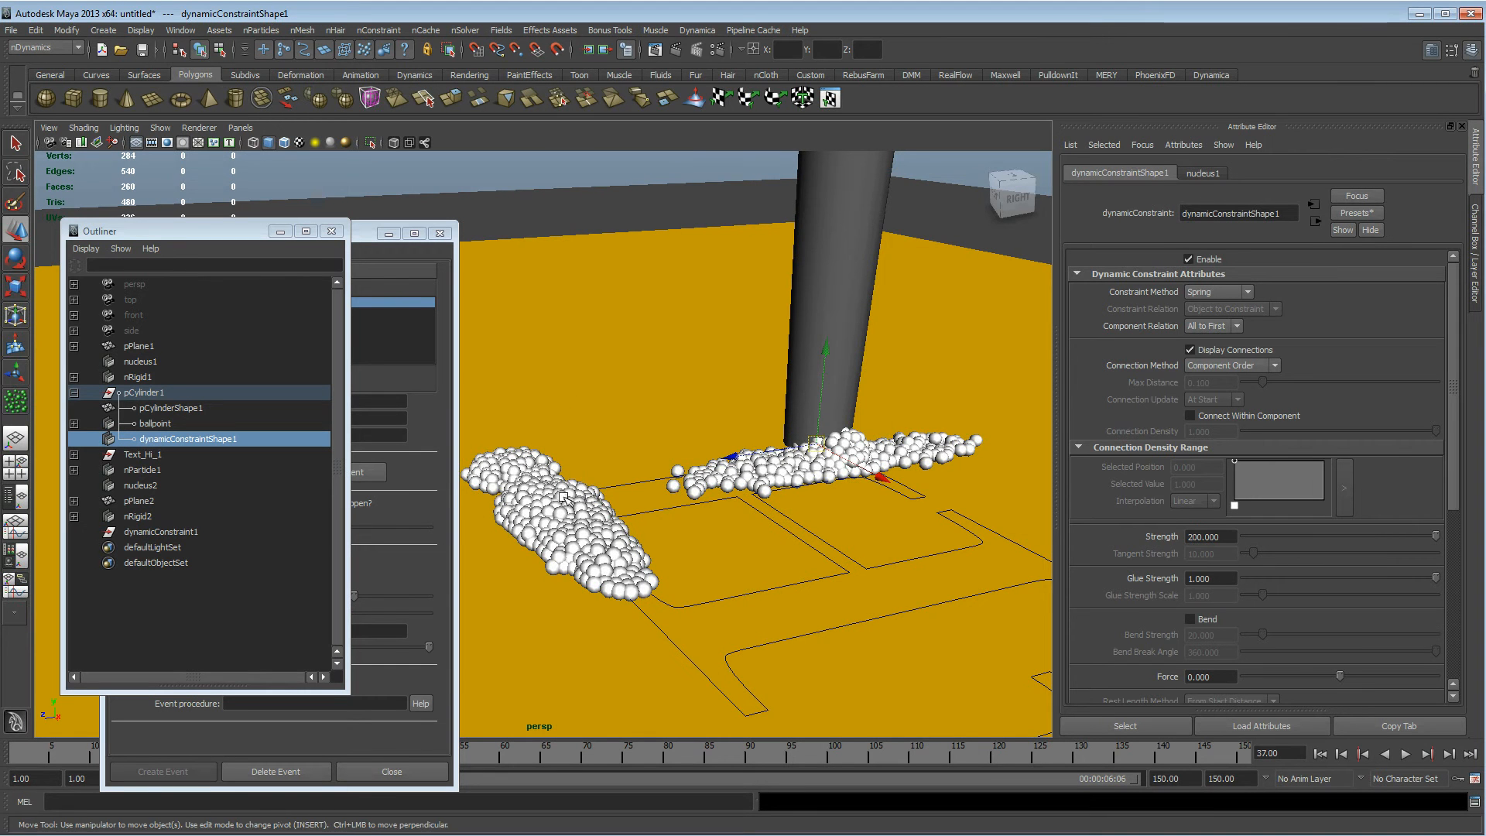
{"action": "left_click_drag", "start_coordinate": [556, 513], "coordinate": [712, 495], "text": "alt"}
Raise nParticle1's Stickiness to 2.000 and replay the simulation from the start to frame 55
{"action": "left_click", "coordinate": [1321, 753]}
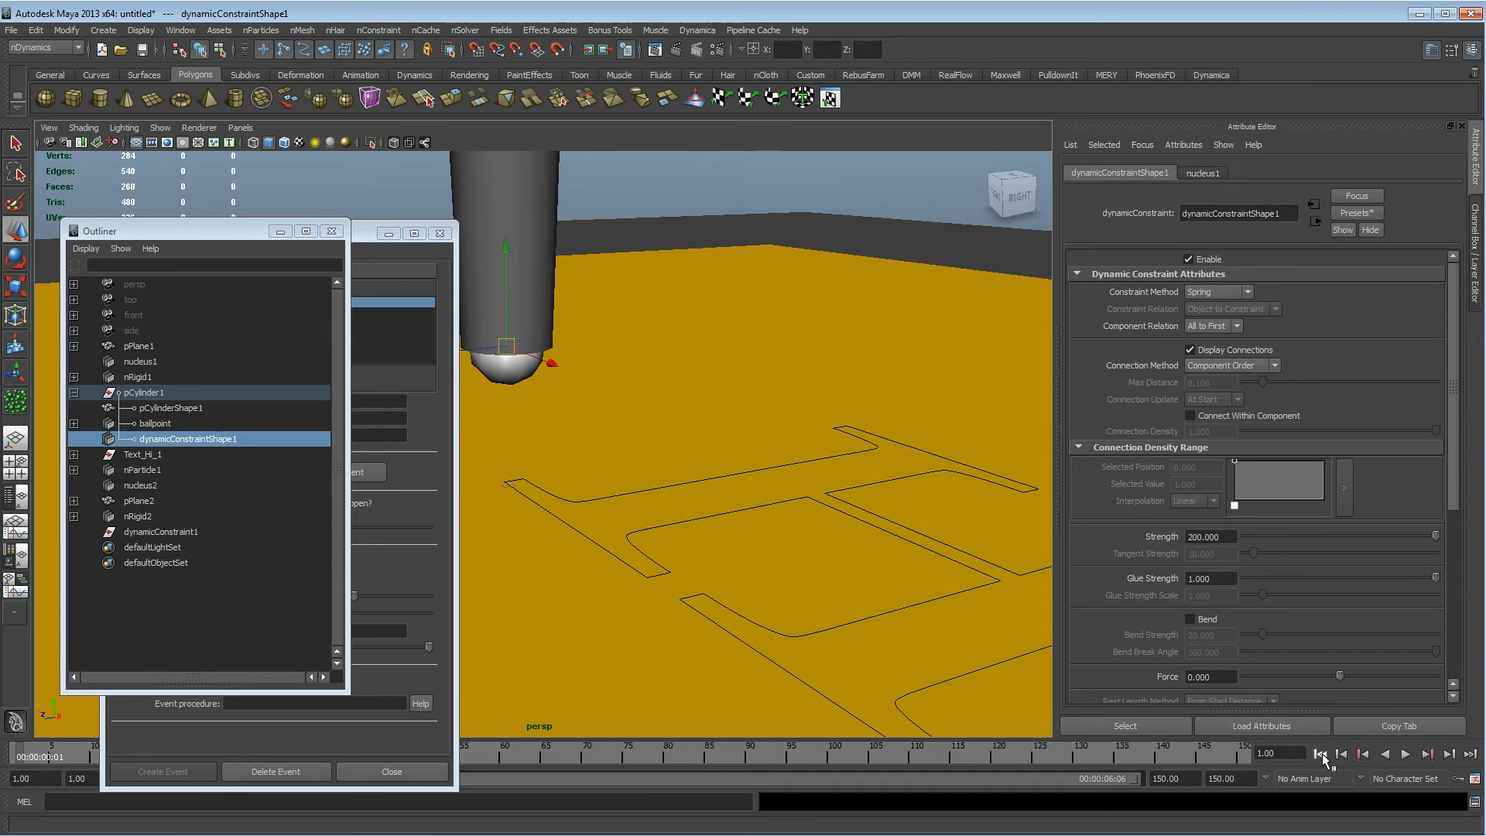
{"action": "left_click", "coordinate": [136, 470]}
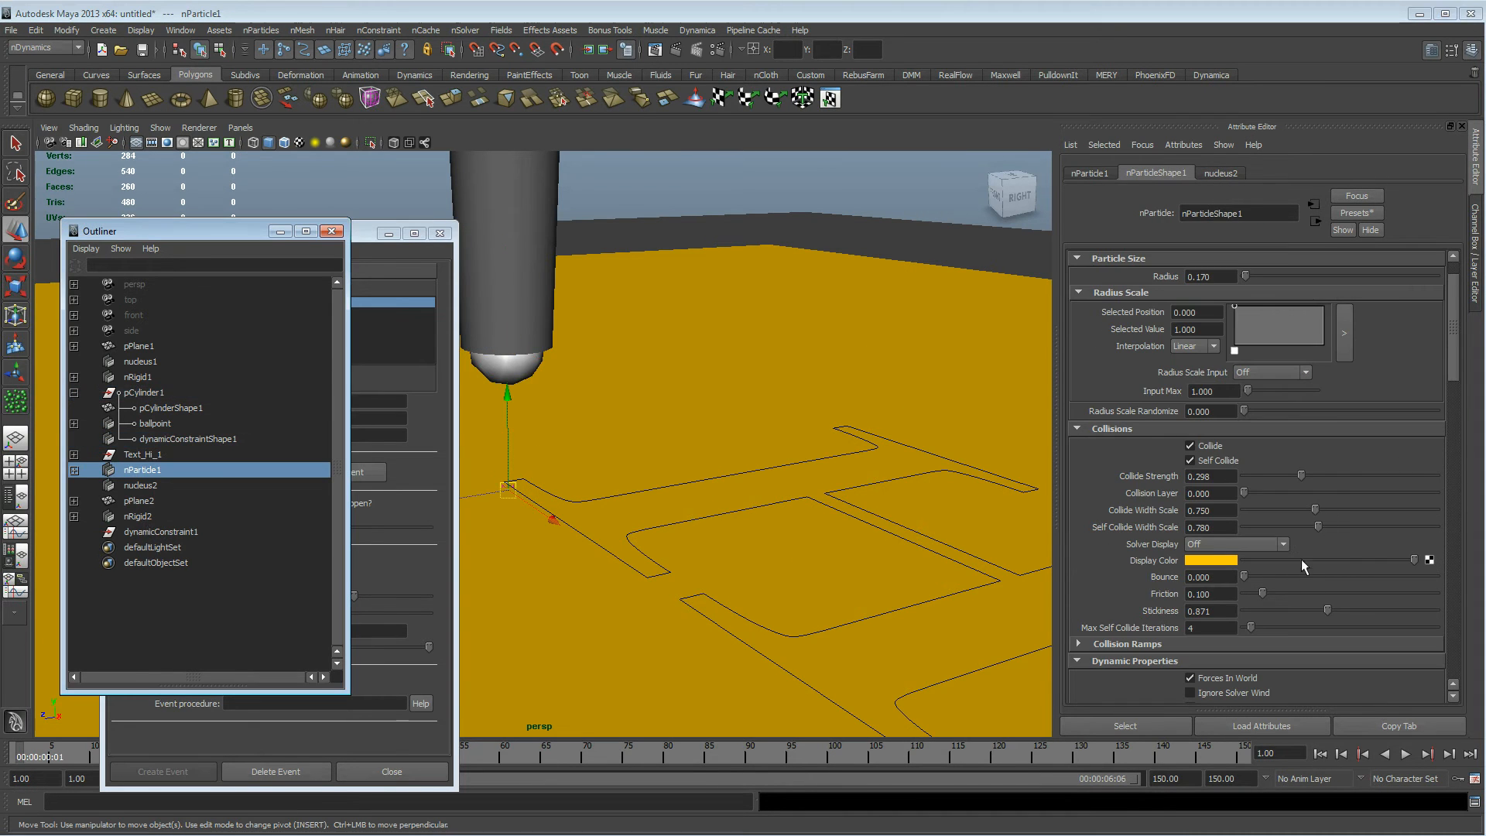
{"action": "left_click_drag", "start_coordinate": [1327, 609], "coordinate": [1436, 610]}
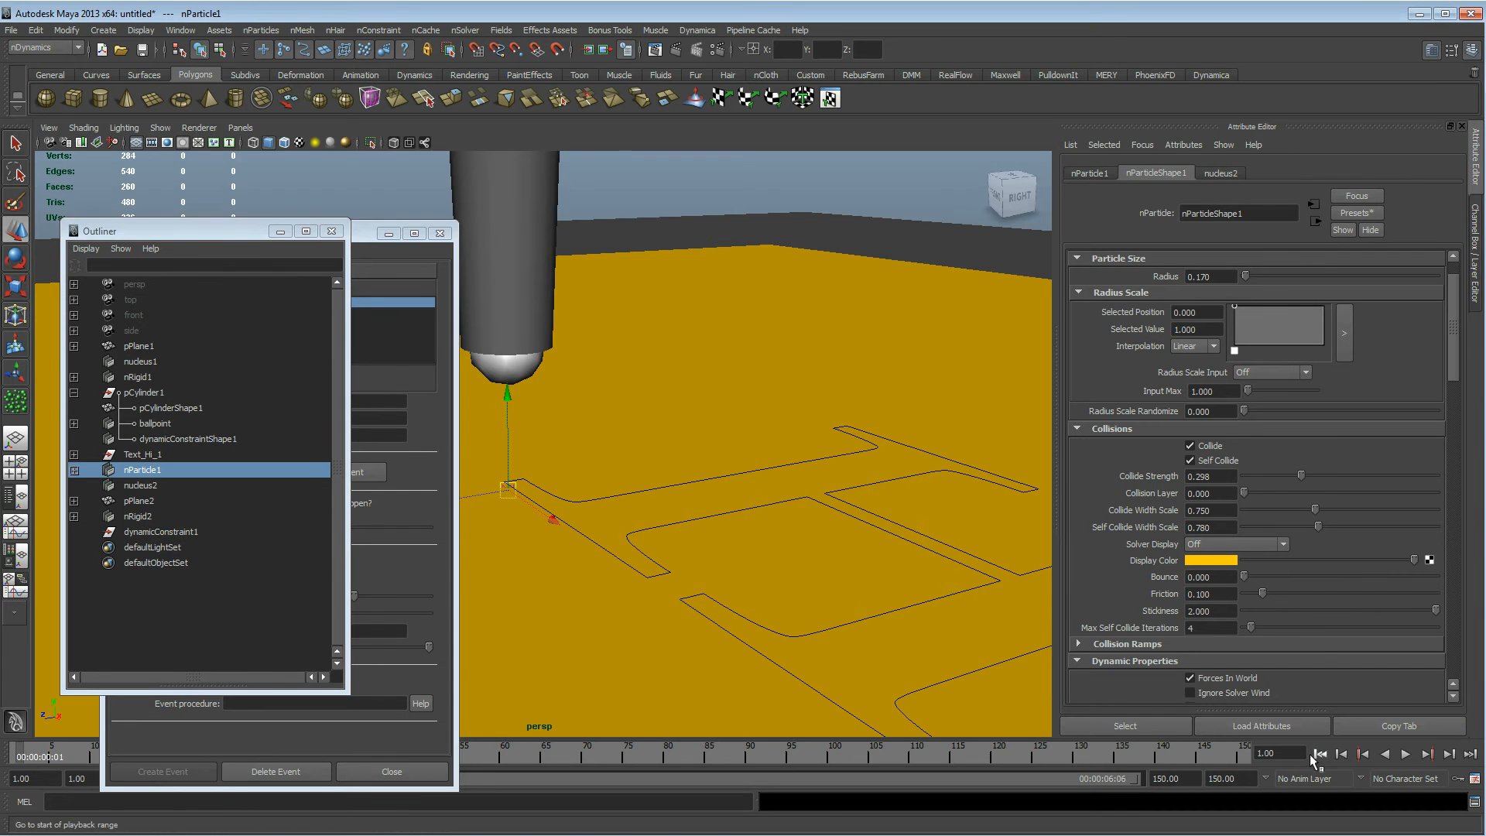
{"action": "left_click", "coordinate": [1405, 753]}
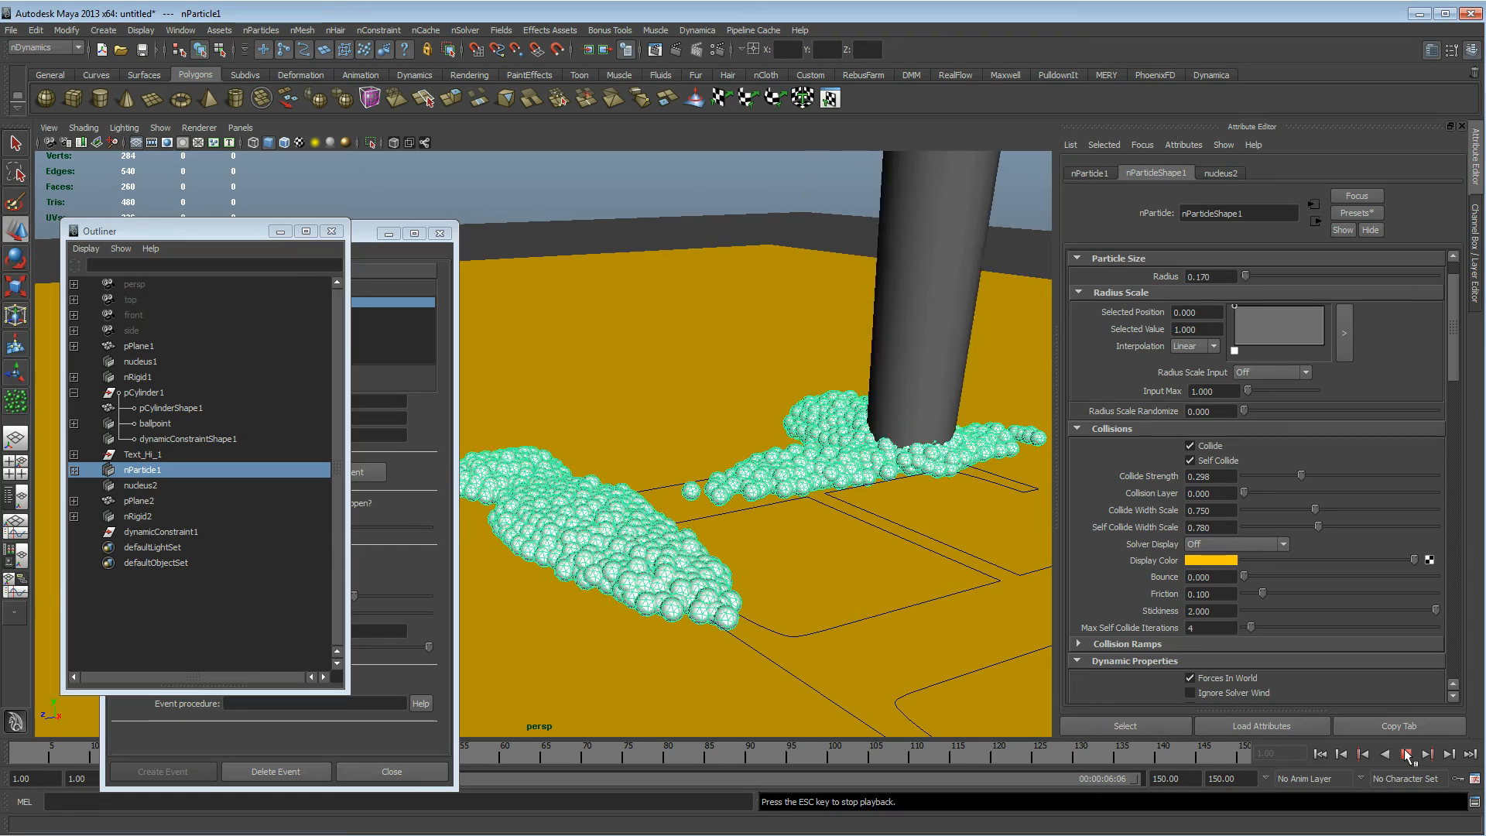
{"action": "left_click", "coordinate": [1406, 754]}
Examine the shape and spread of the ink trail around the "Hi" outline from above and close up
{"action": "left_click_drag", "start_coordinate": [805, 403], "coordinate": [774, 480], "text": "alt"}
{"action": "right_click_drag", "start_coordinate": [774, 472], "coordinate": [631, 444], "text": "alt"}
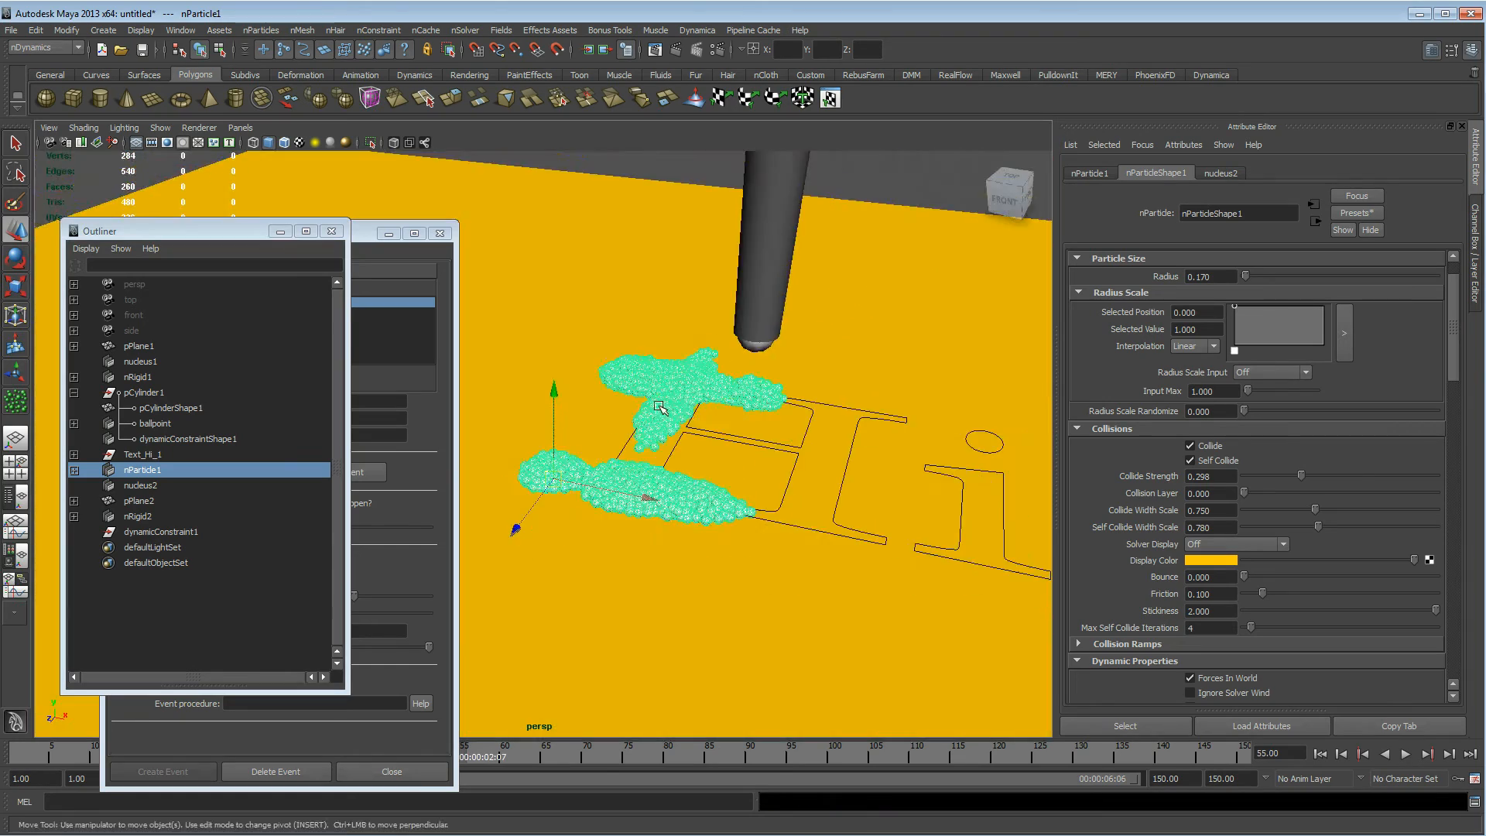
{"action": "left_click_drag", "start_coordinate": [708, 414], "coordinate": [726, 464], "text": "alt"}
{"action": "right_click_drag", "start_coordinate": [727, 465], "coordinate": [939, 452], "text": "alt"}
{"action": "middle_click_drag", "start_coordinate": [693, 473], "coordinate": [564, 454], "text": "alt"}
{"action": "right_click_drag", "start_coordinate": [564, 454], "coordinate": [740, 454], "text": "alt"}
{"action": "left_click_drag", "start_coordinate": [739, 454], "coordinate": [658, 384], "text": "alt"}
{"action": "mouse_move", "coordinate": [658, 383]}
{"action": "right_mouse_down", "text": "alt"}
{"action": "mouse_move", "coordinate": [678, 403]}
{"action": "mouse_move", "coordinate": [655, 400]}
{"action": "right_mouse_up", "text": "alt"}
{"action": "left_click_drag", "start_coordinate": [654, 401], "coordinate": [785, 542], "text": "alt"}
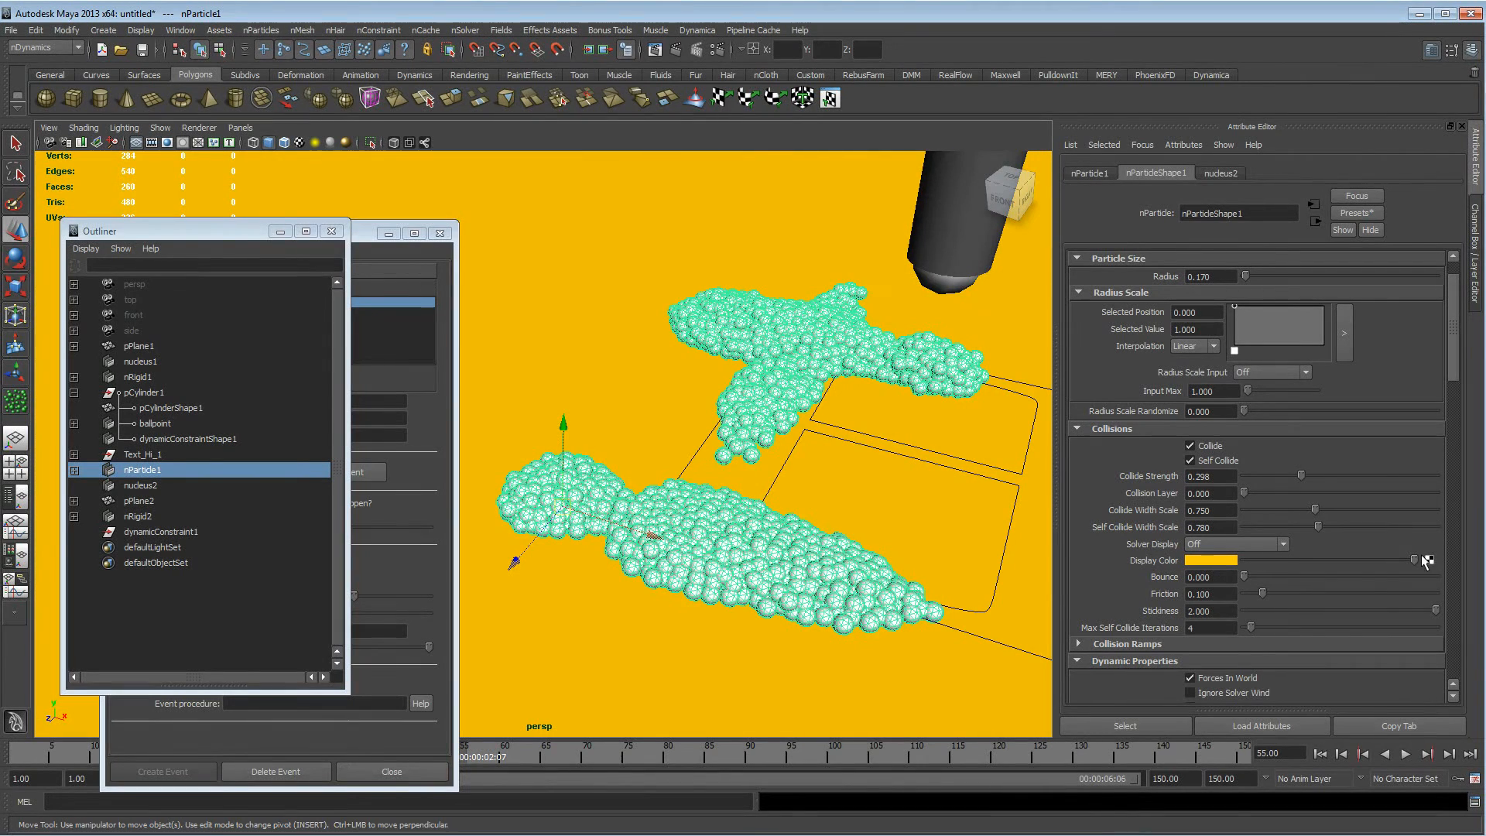
{"action": "left_click_drag", "start_coordinate": [747, 555], "coordinate": [889, 559], "text": "alt"}
Set the ballpoint collision event to 33 particles with a spread of 0.100 and replay to frame 56
{"action": "left_click", "coordinate": [370, 232]}
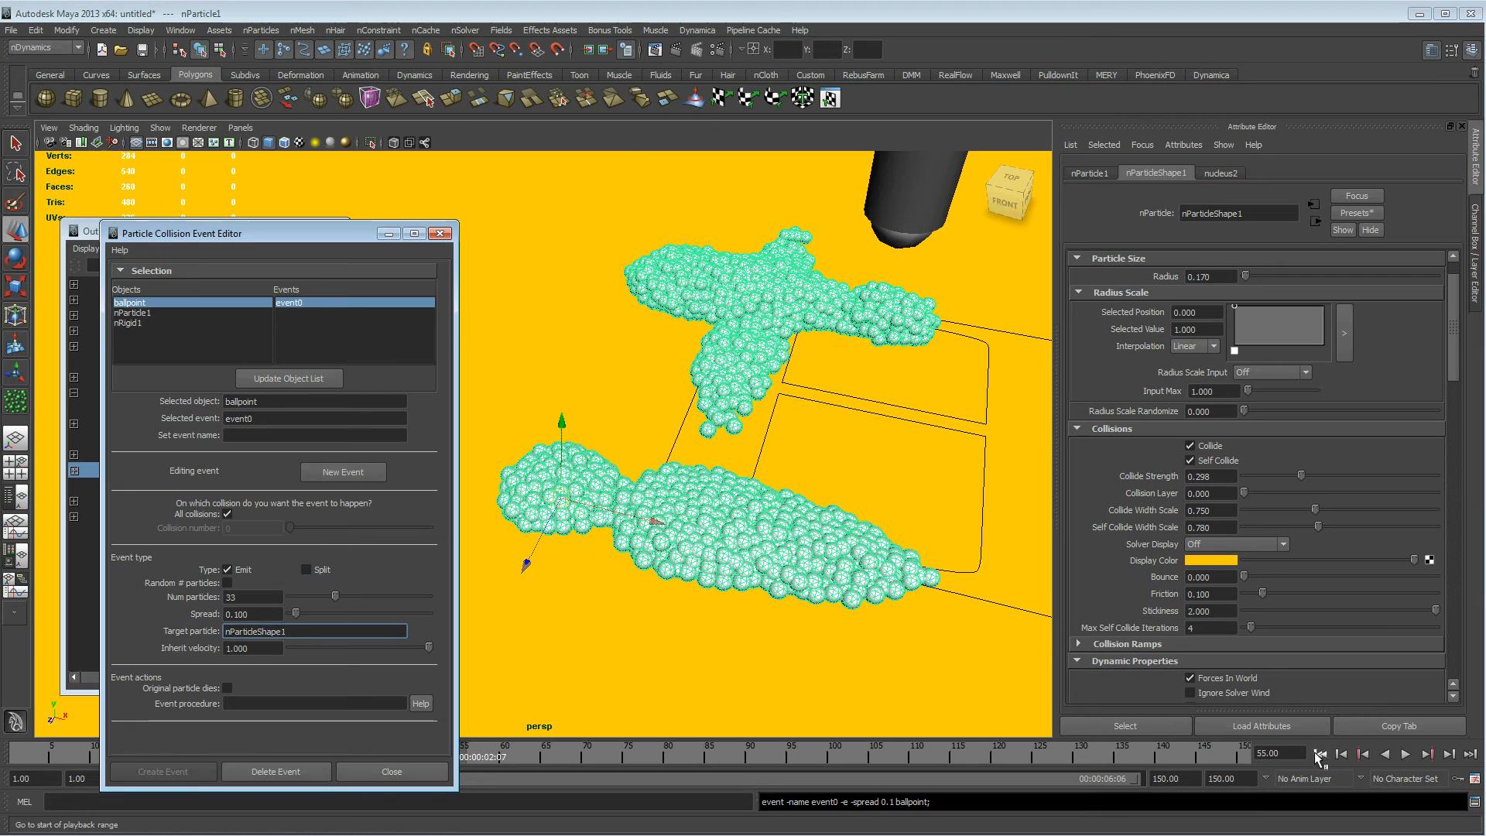
{"action": "left_click", "coordinate": [1320, 753]}
{"action": "left_click", "coordinate": [1405, 754]}
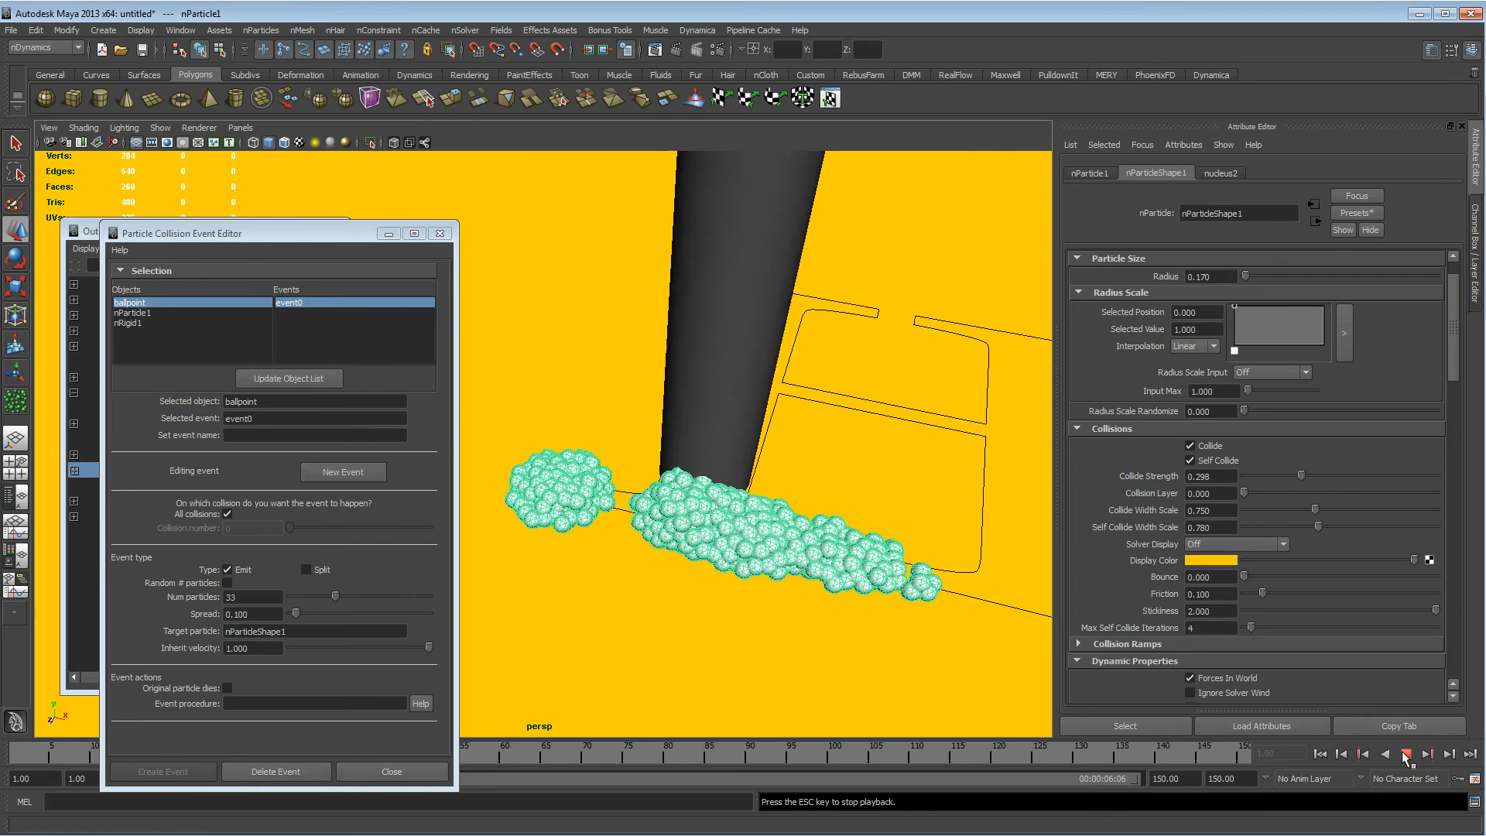
{"action": "left_click", "coordinate": [1407, 756]}
{"action": "left_click_drag", "start_coordinate": [844, 553], "coordinate": [697, 464], "text": "alt"}
{"action": "mouse_move", "coordinate": [818, 506]}
{"action": "left_mouse_down", "text": "alt"}
{"action": "mouse_move", "coordinate": [805, 557]}
{"action": "mouse_move", "coordinate": [769, 408]}
{"action": "mouse_move", "coordinate": [810, 494]}
{"action": "left_mouse_up", "text": "alt"}
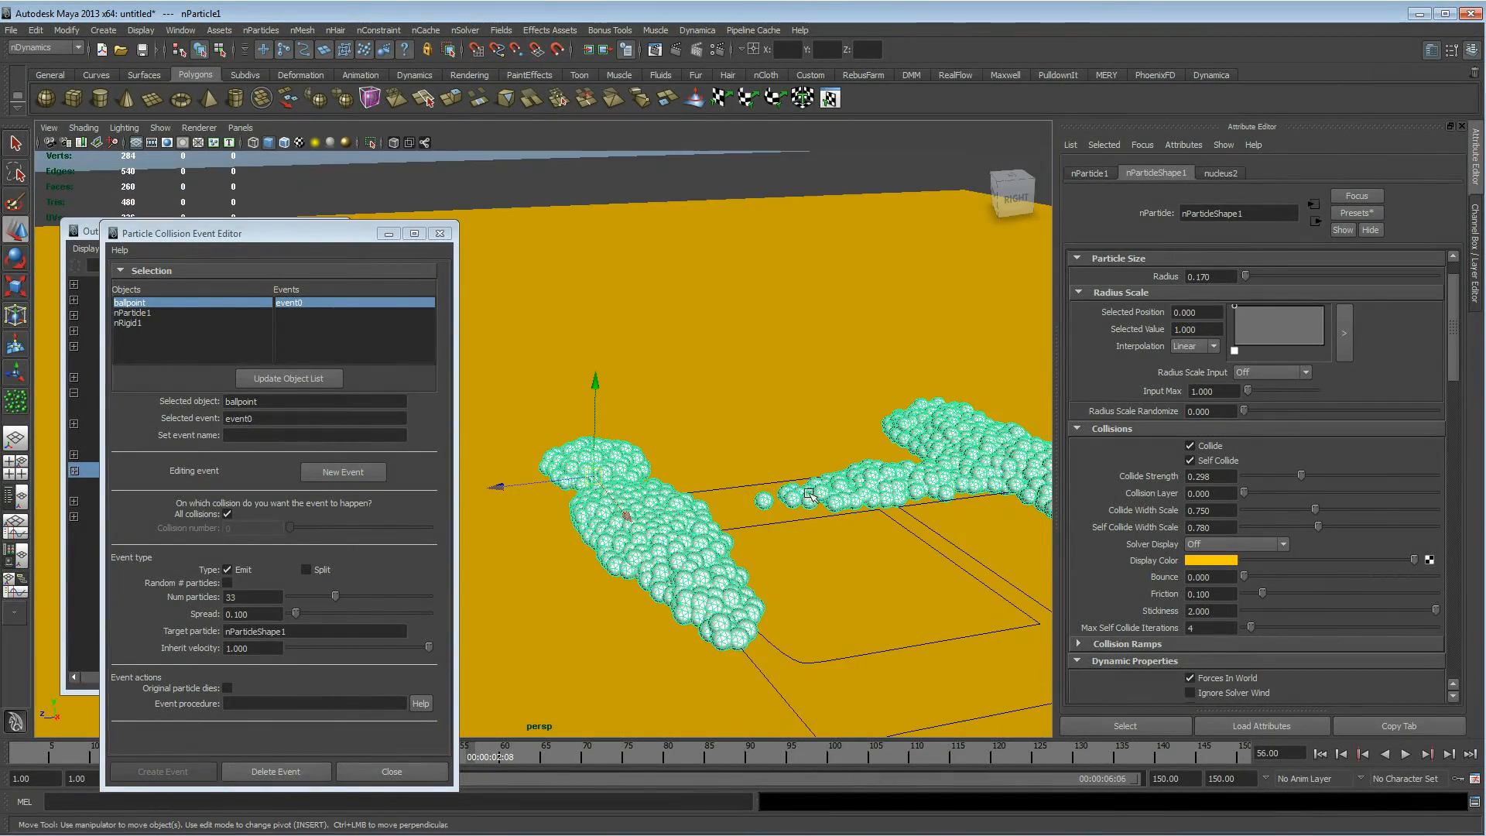
Set nParticle1's solver display to Collision Thickness and raise its Collide Width Scale to 1.020
{"action": "left_click", "coordinate": [74, 230]}
{"action": "left_click", "coordinate": [157, 475]}
{"action": "scroll", "coordinate": [1344, 423], "scroll_direction": "up", "scroll_amount": 2}
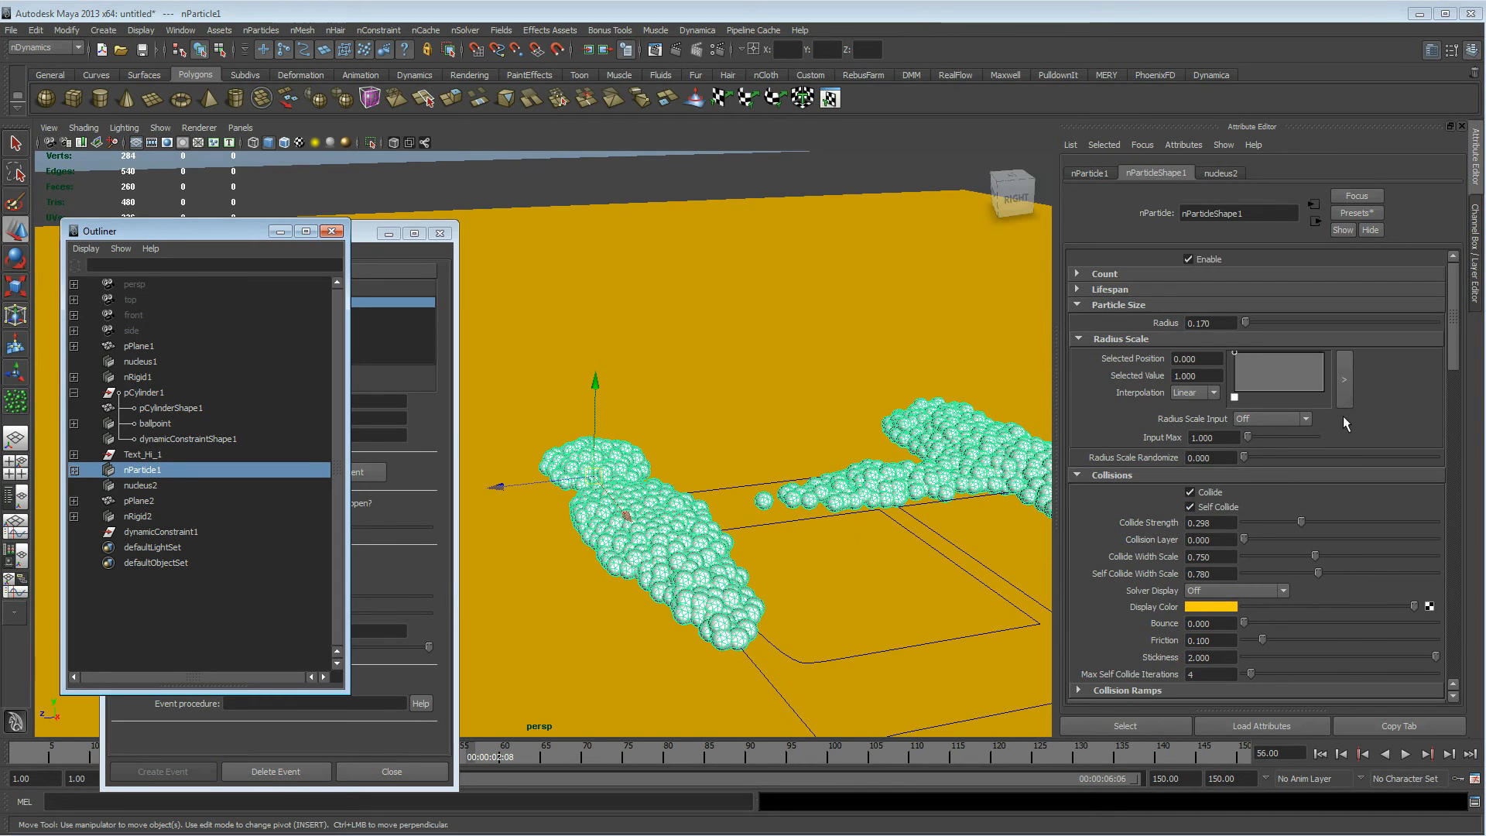
{"action": "scroll", "coordinate": [1256, 545], "scroll_direction": "down", "scroll_amount": 2}
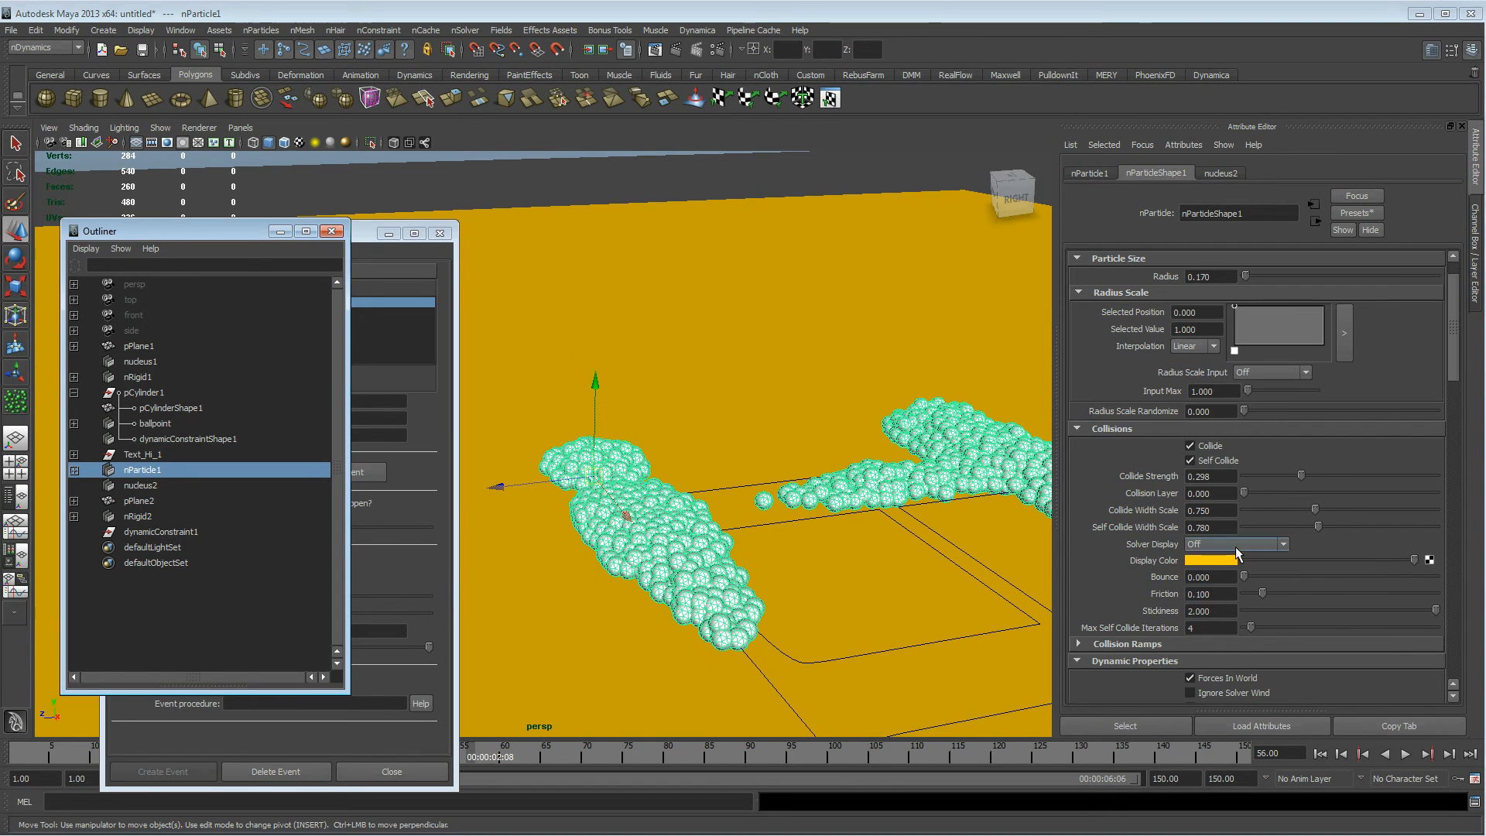
{"action": "left_click", "coordinate": [1235, 545]}
{"action": "left_click", "coordinate": [1239, 563]}
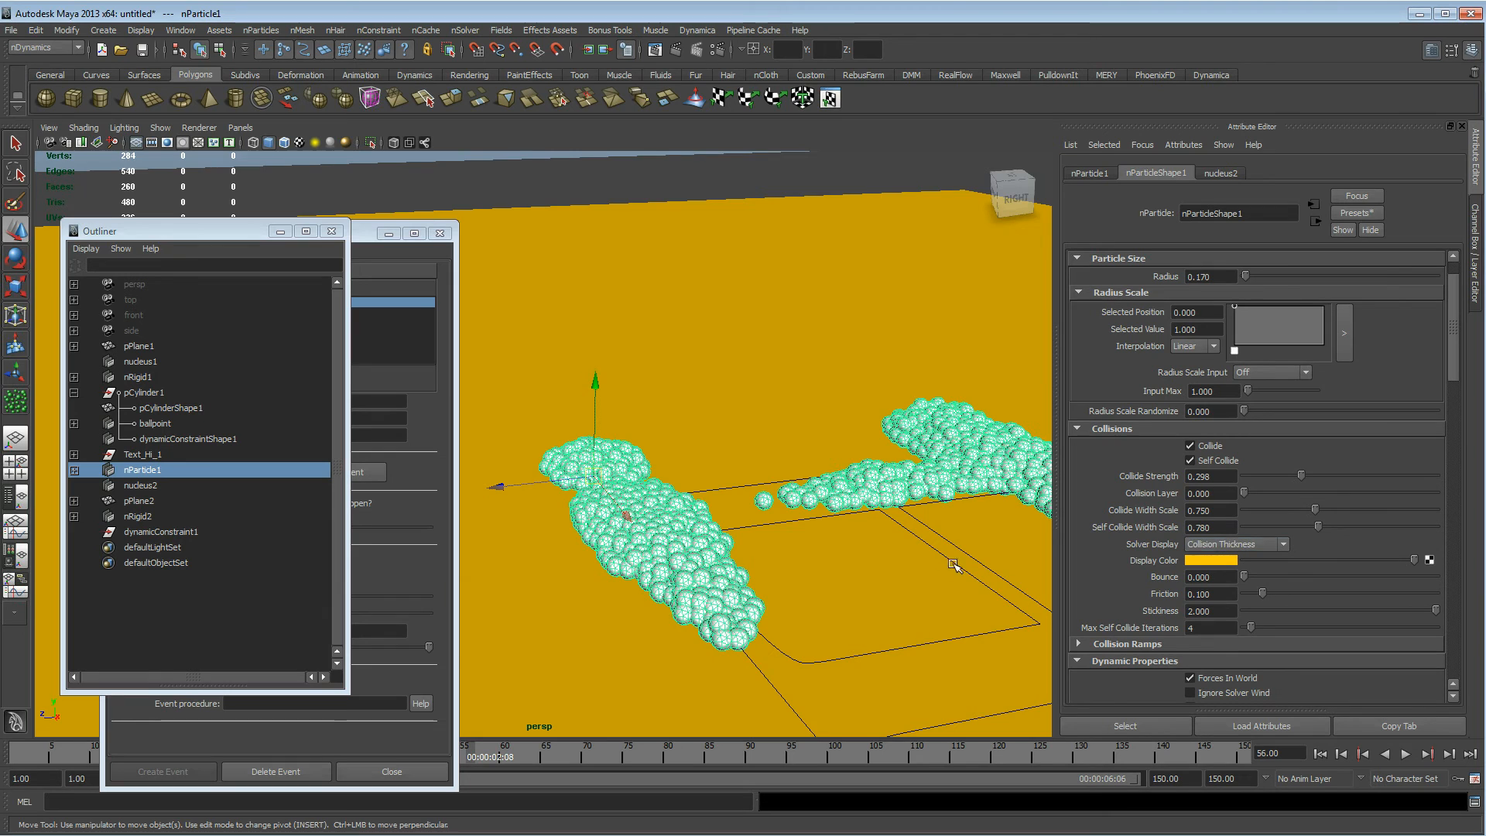
{"action": "scroll", "coordinate": [614, 521], "scroll_direction": "up", "scroll_amount": 5}
{"action": "left_click_drag", "start_coordinate": [601, 573], "coordinate": [674, 561], "text": "alt"}
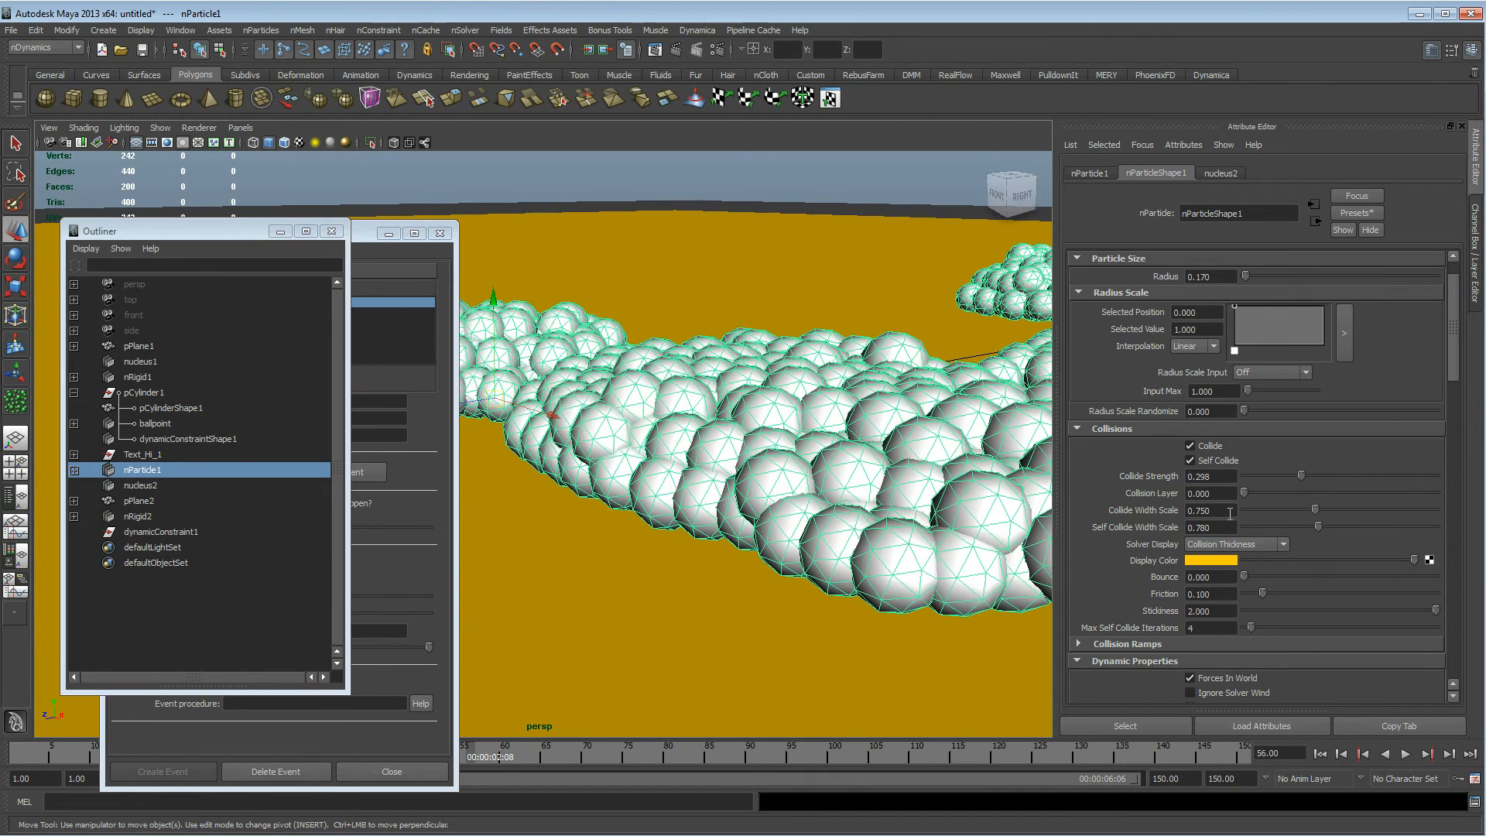
{"action": "left_click_drag", "start_coordinate": [1233, 510], "coordinate": [1249, 514], "text": "ctrl"}
Show nParticle1's self collision thickness, raise Self Collide Width Scale to 0.970, and turn the solver display off
{"action": "left_click", "coordinate": [1238, 545]}
{"action": "left_click", "coordinate": [1239, 579]}
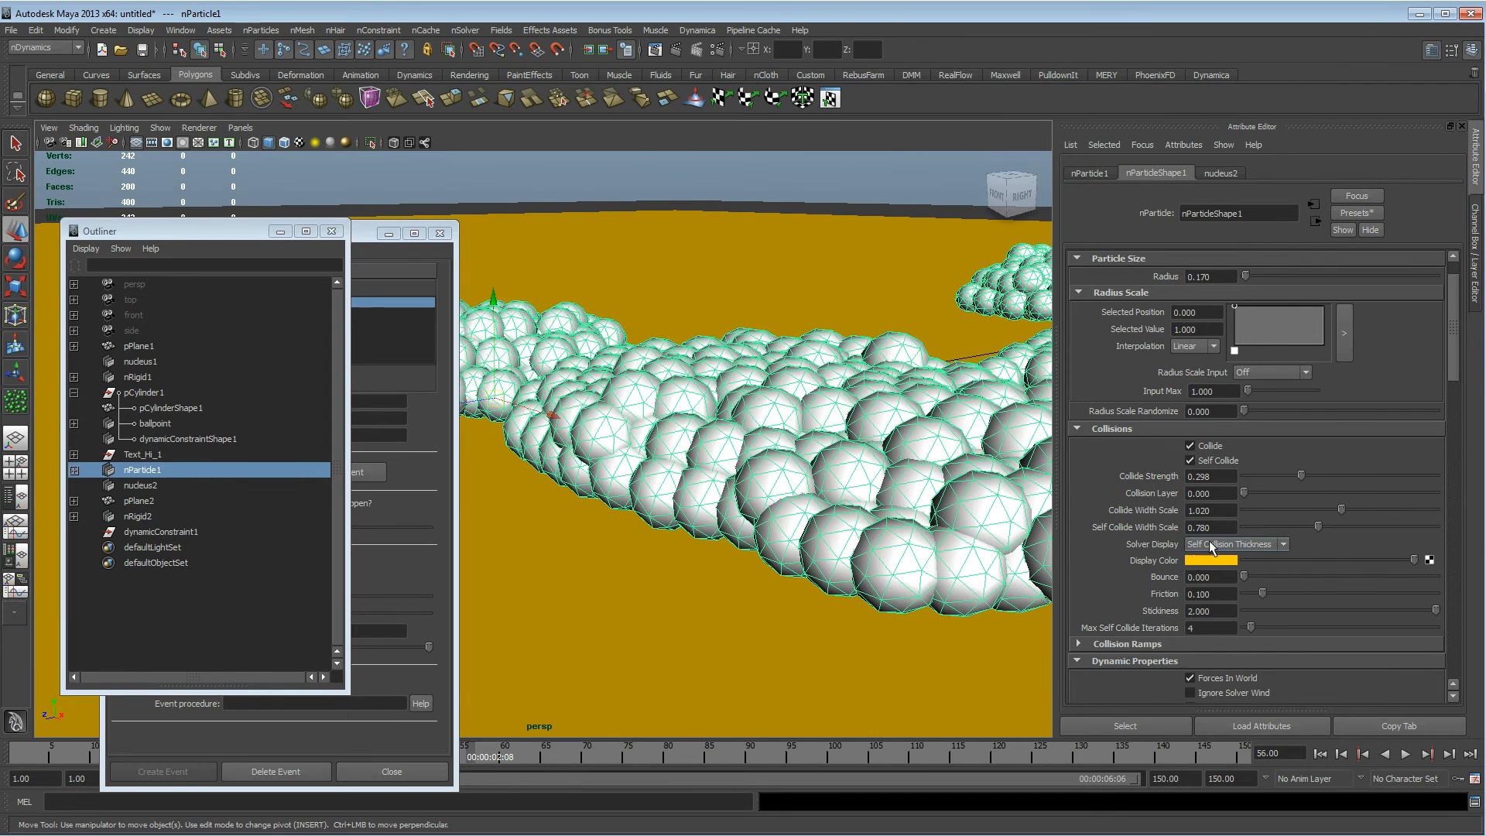
{"action": "left_click_drag", "start_coordinate": [1233, 528], "coordinate": [1238, 532], "text": "ctrl"}
{"action": "left_click", "coordinate": [1243, 547]}
{"action": "left_click", "coordinate": [1191, 555]}
Replay from the start to frame 57 and examine how widely the ink particles are spaced
{"action": "right_click_drag", "start_coordinate": [805, 392], "coordinate": [708, 382], "text": "alt"}
{"action": "left_click", "coordinate": [1320, 753]}
{"action": "left_click", "coordinate": [1406, 753]}
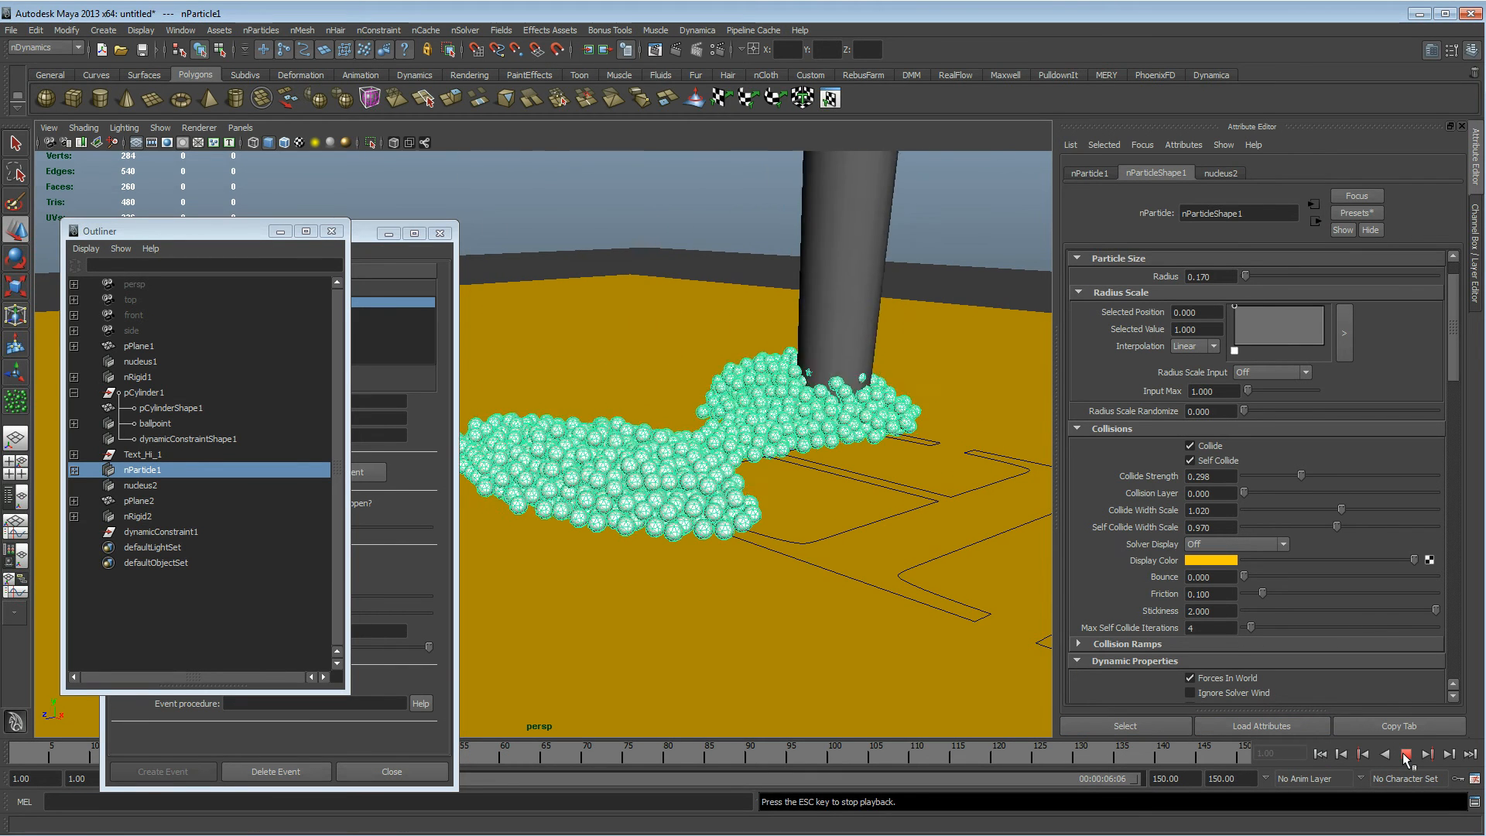
{"action": "key", "text": "Escape"}
{"action": "left_click_drag", "start_coordinate": [866, 449], "coordinate": [880, 514], "text": "alt"}
{"action": "right_click_drag", "start_coordinate": [880, 514], "coordinate": [978, 514], "text": "alt"}
{"action": "left_click_drag", "start_coordinate": [978, 514], "coordinate": [1006, 520], "text": "alt"}
Lower the ballpoint collision event's Num particles to 22 and replay the simulation from the start
{"action": "left_click", "coordinate": [361, 243]}
{"action": "left_click_drag", "start_coordinate": [744, 458], "coordinate": [675, 450], "text": "alt"}
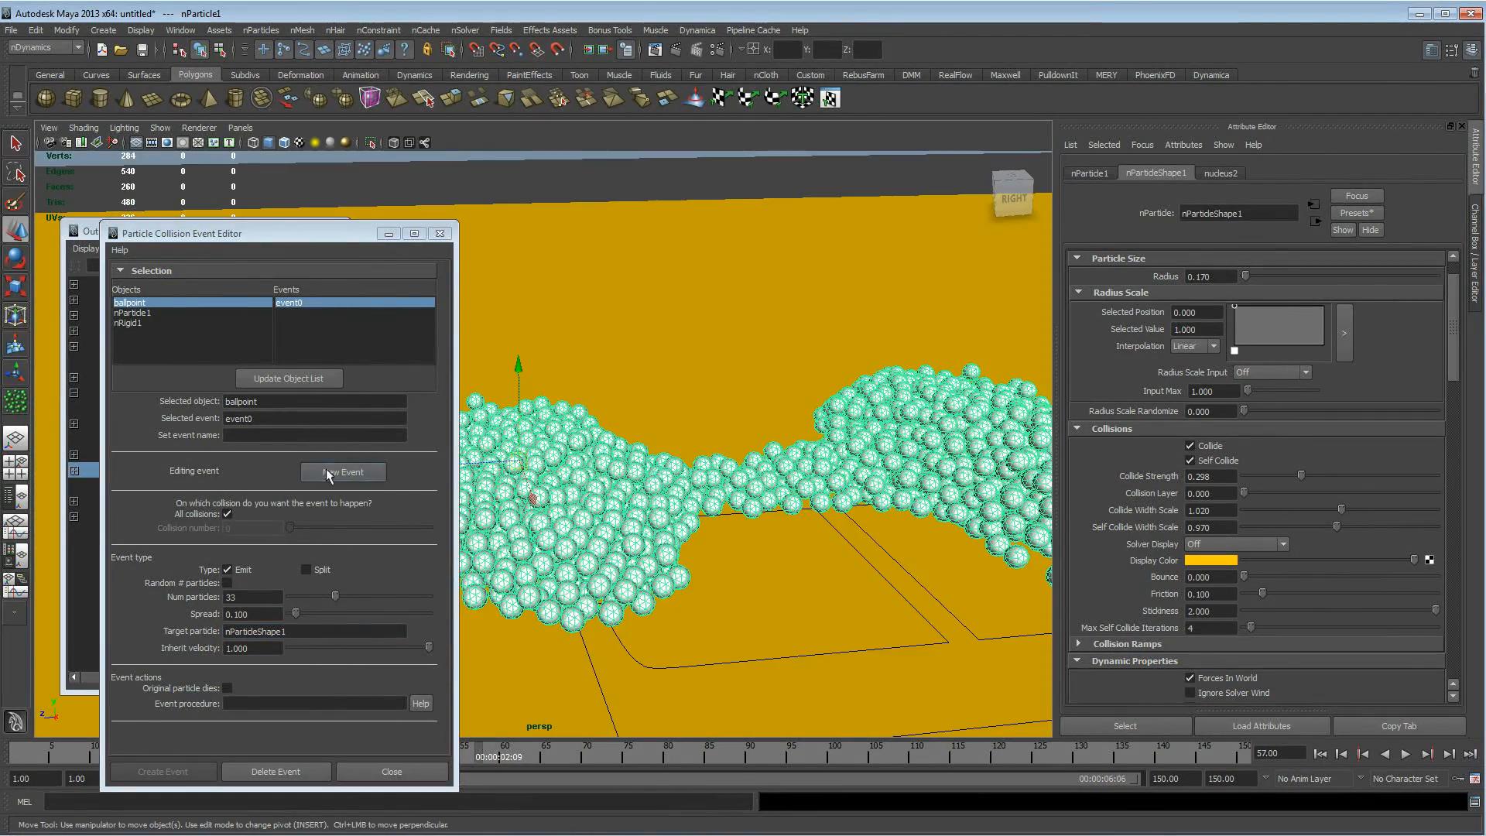
{"action": "left_click_drag", "start_coordinate": [329, 598], "coordinate": [324, 601]}
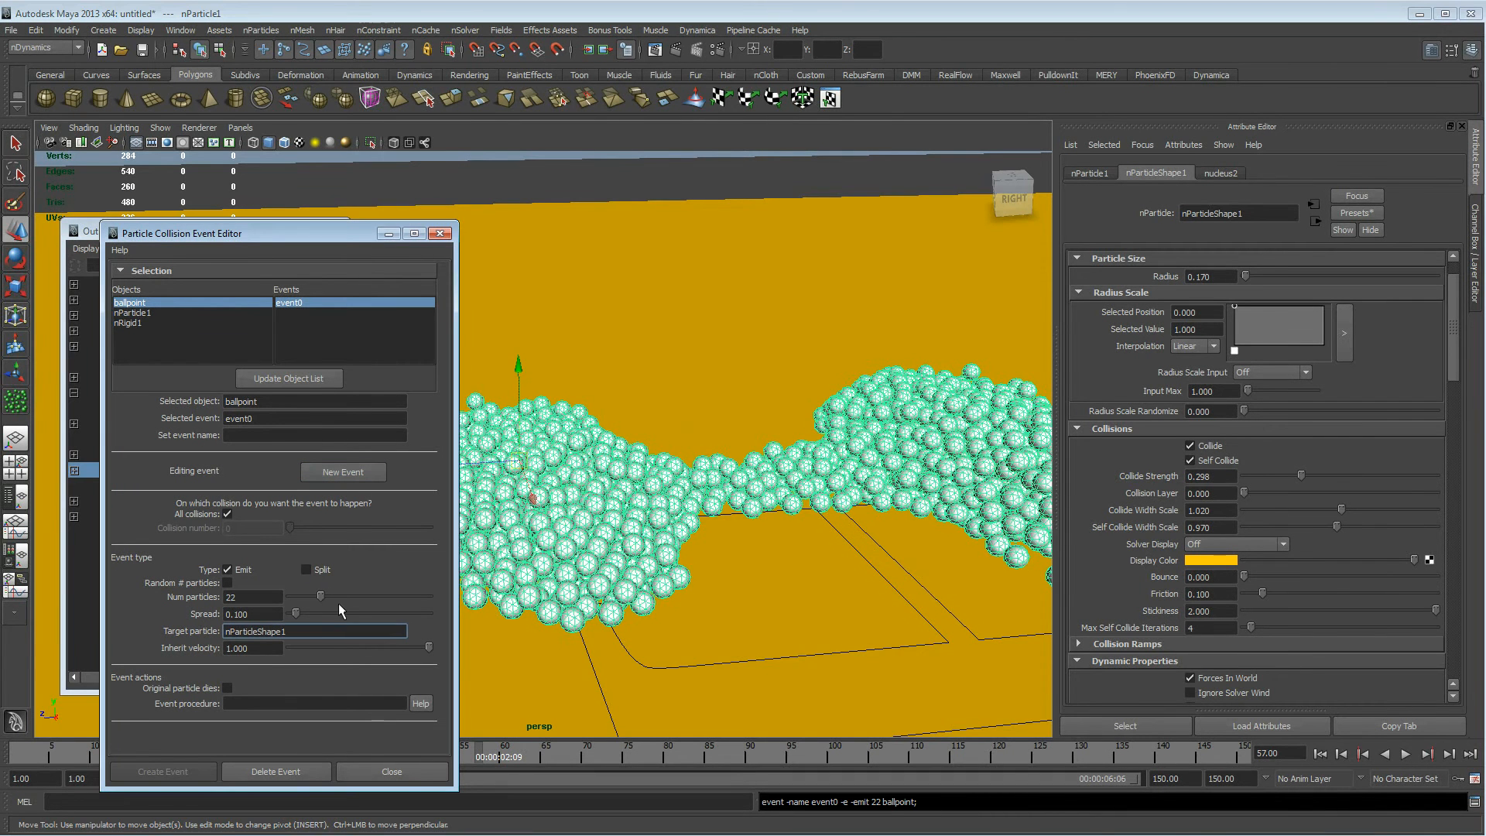
{"action": "left_click", "coordinate": [1320, 753]}
{"action": "left_click", "coordinate": [1406, 753]}
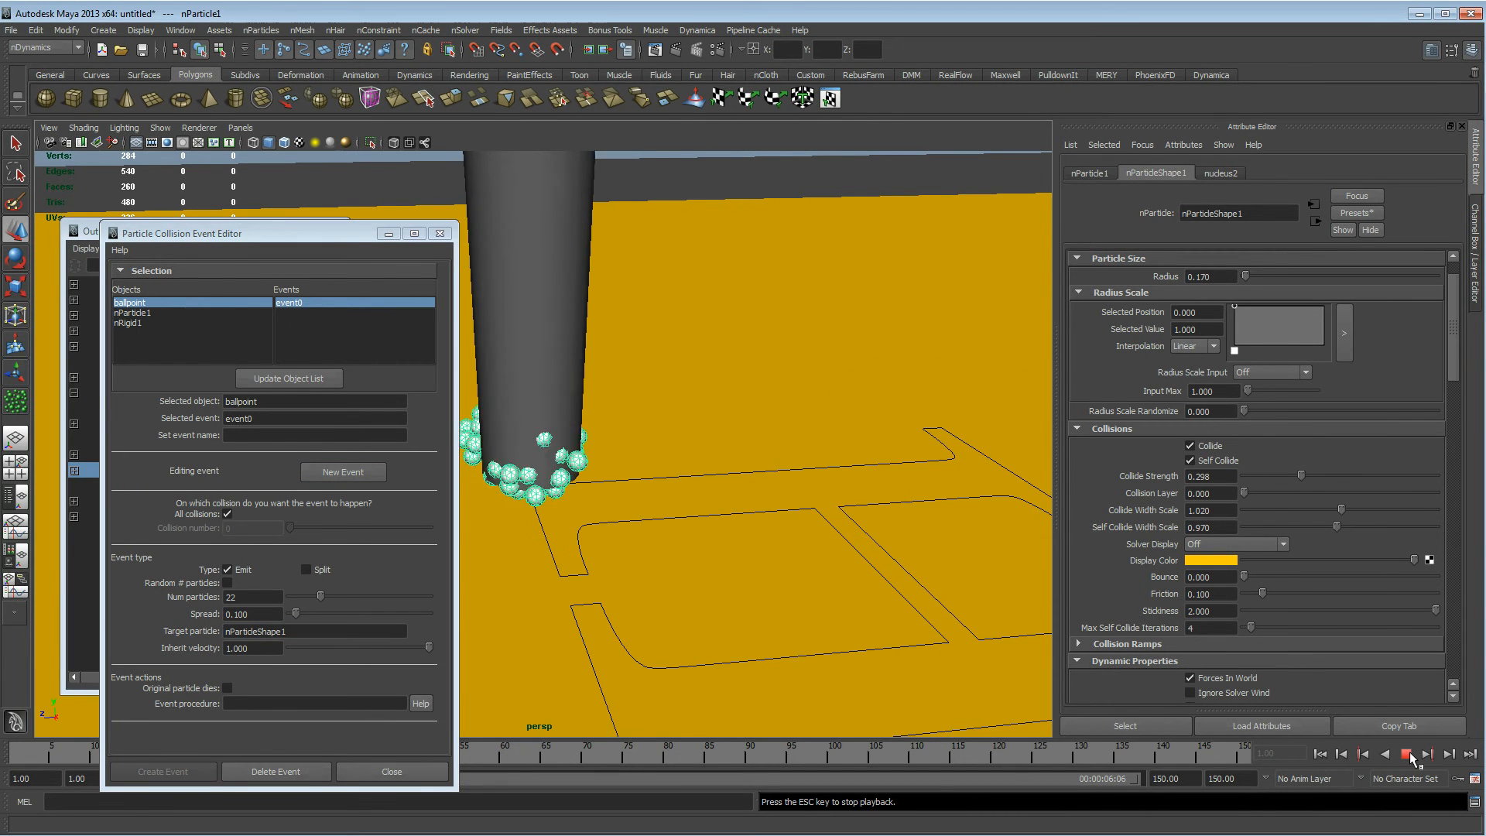
Lower nParticle1's Conserve to 0.649 in its dynamic properties and replay the ink simulation
{"action": "left_click", "coordinate": [1409, 755]}
{"action": "left_click_drag", "start_coordinate": [782, 437], "coordinate": [648, 486], "text": "alt"}
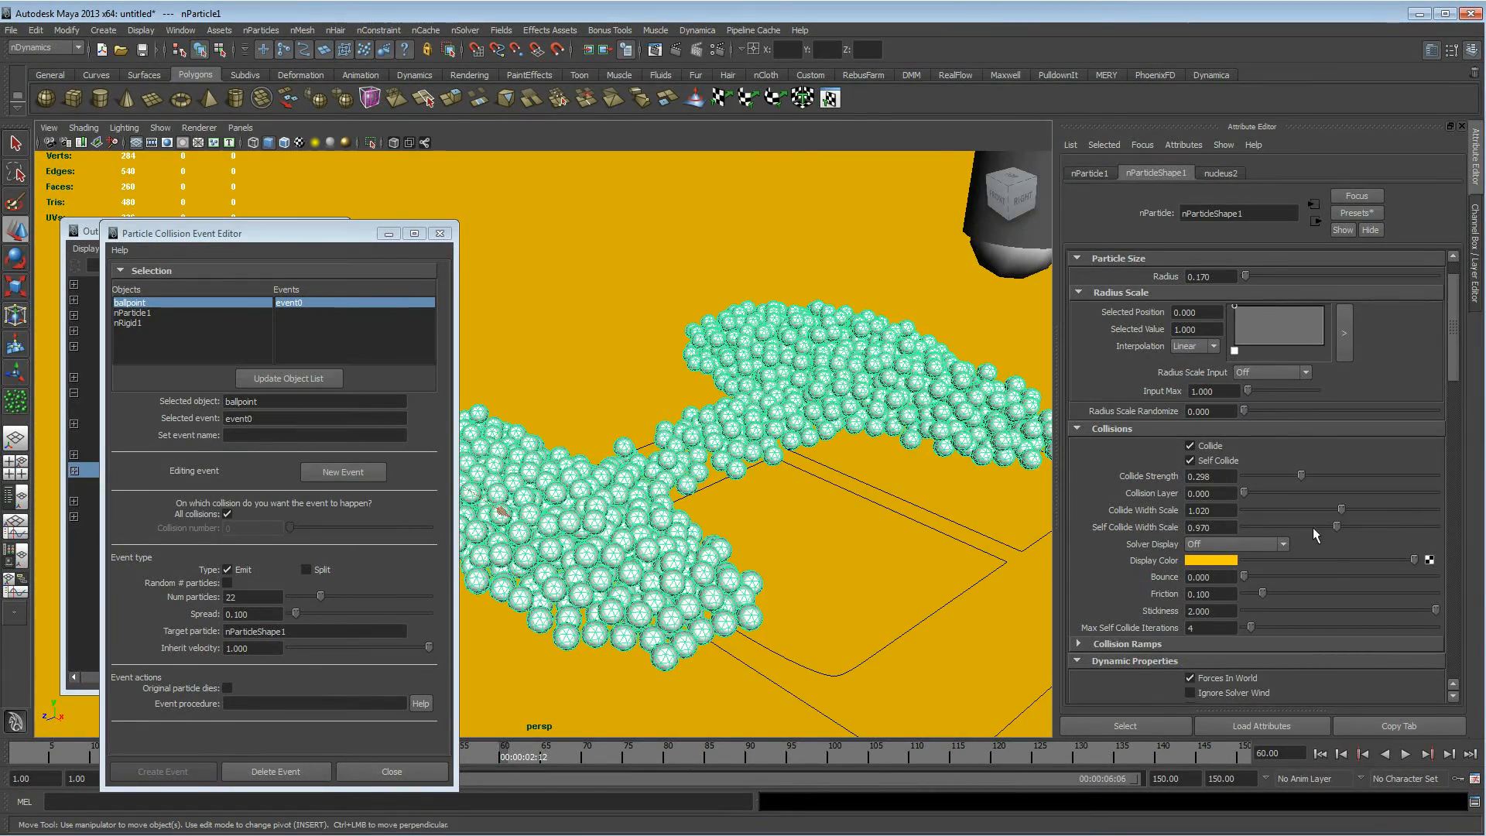
{"action": "scroll", "coordinate": [1313, 527], "scroll_direction": "down", "scroll_amount": 2}
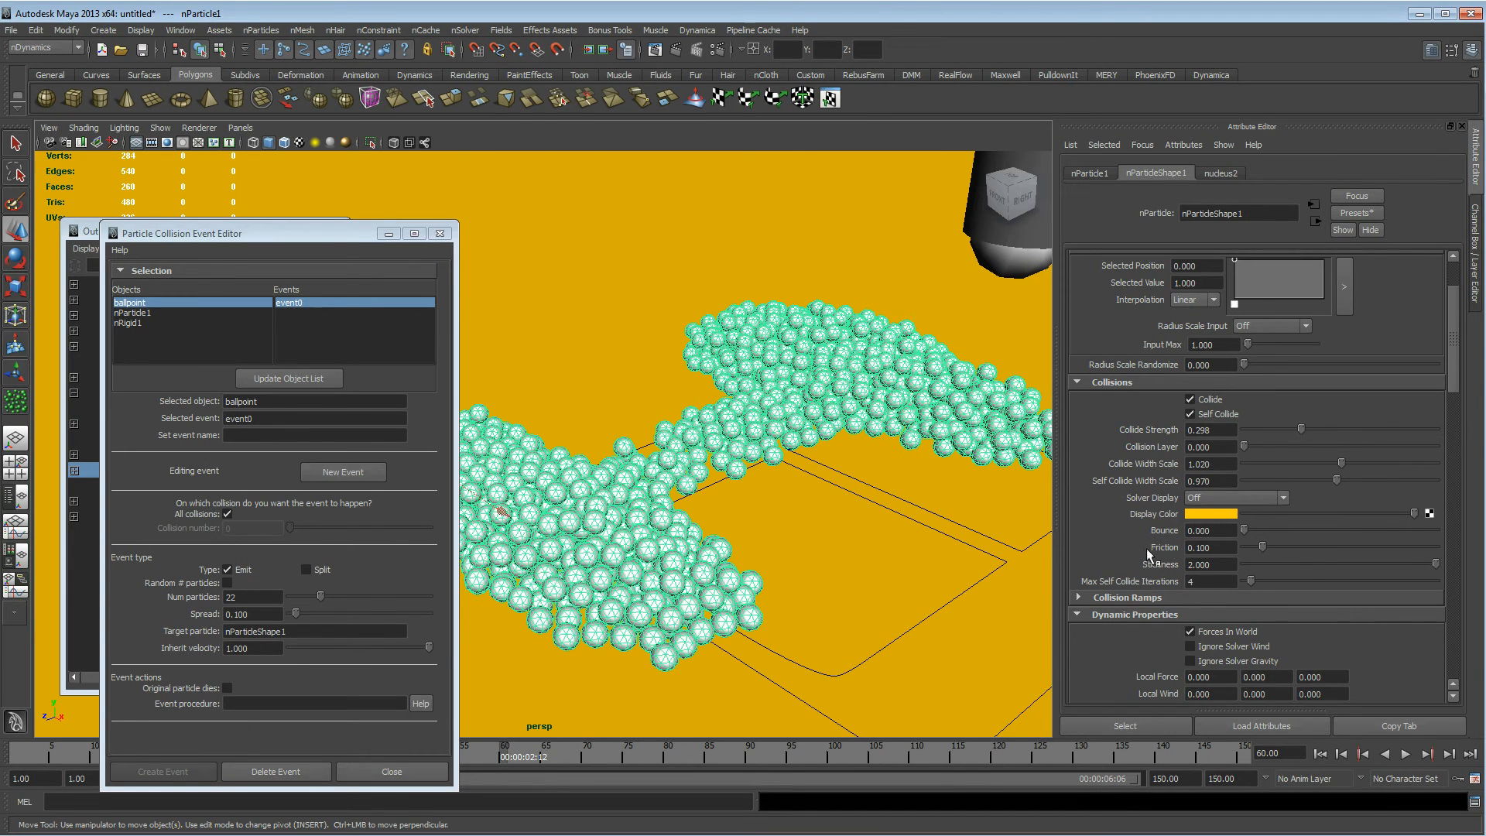
{"action": "scroll", "coordinate": [1323, 550], "scroll_direction": "down", "scroll_amount": 5}
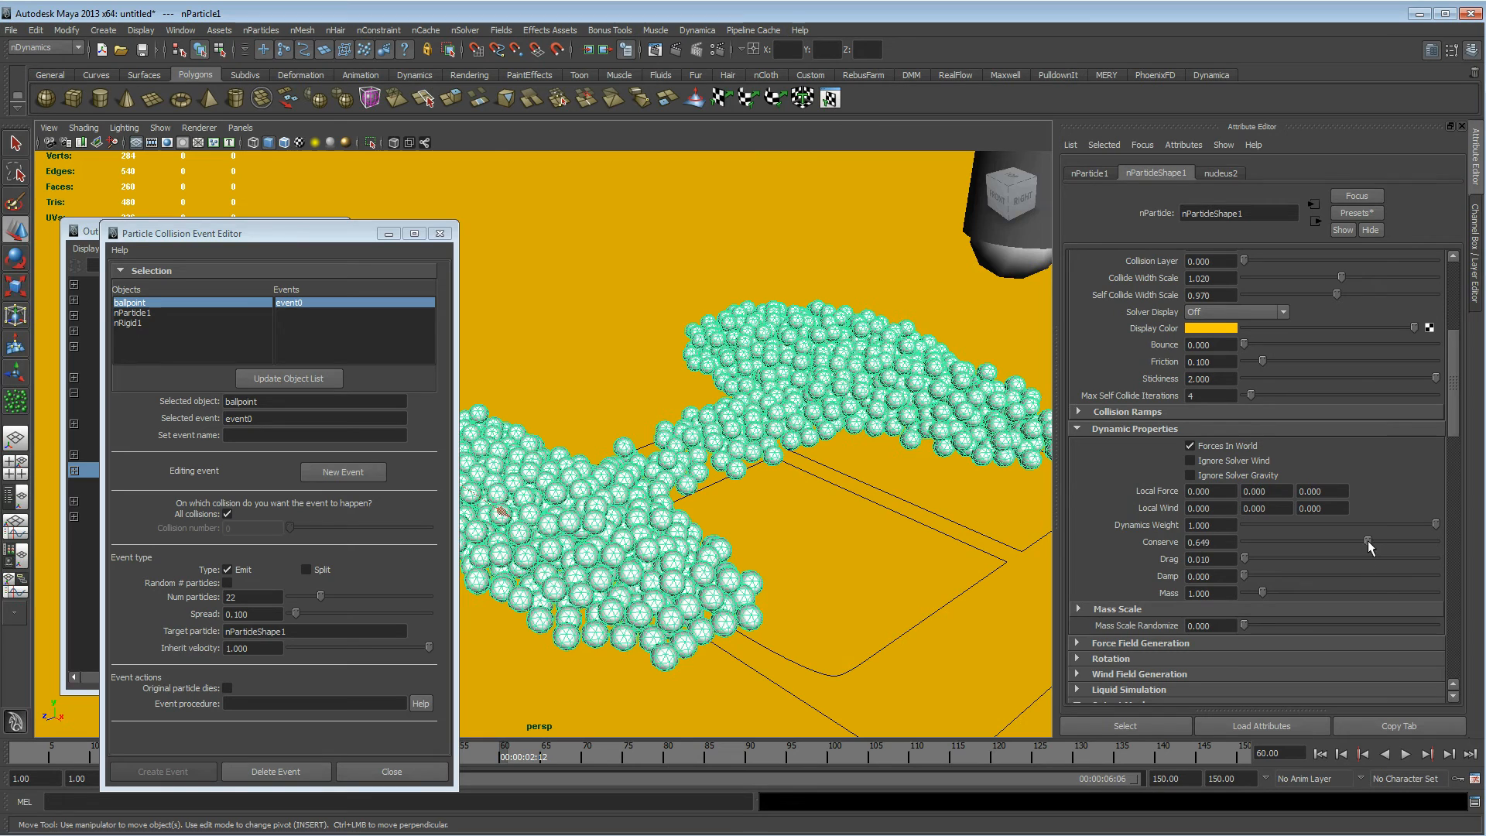
{"action": "left_click", "coordinate": [1368, 541]}
{"action": "left_click", "coordinate": [1406, 753]}
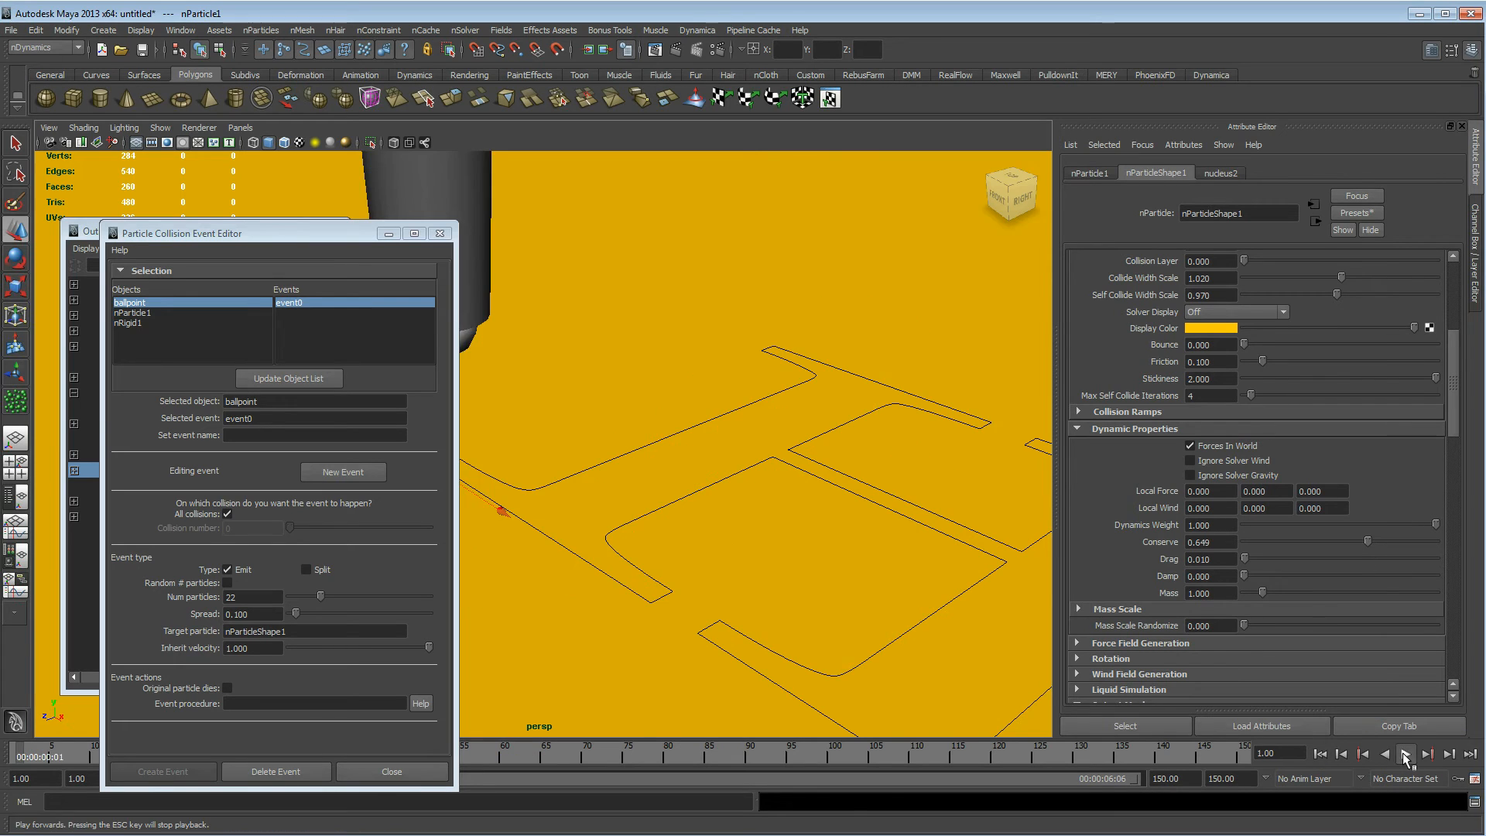
{"action": "left_click", "coordinate": [1406, 753]}
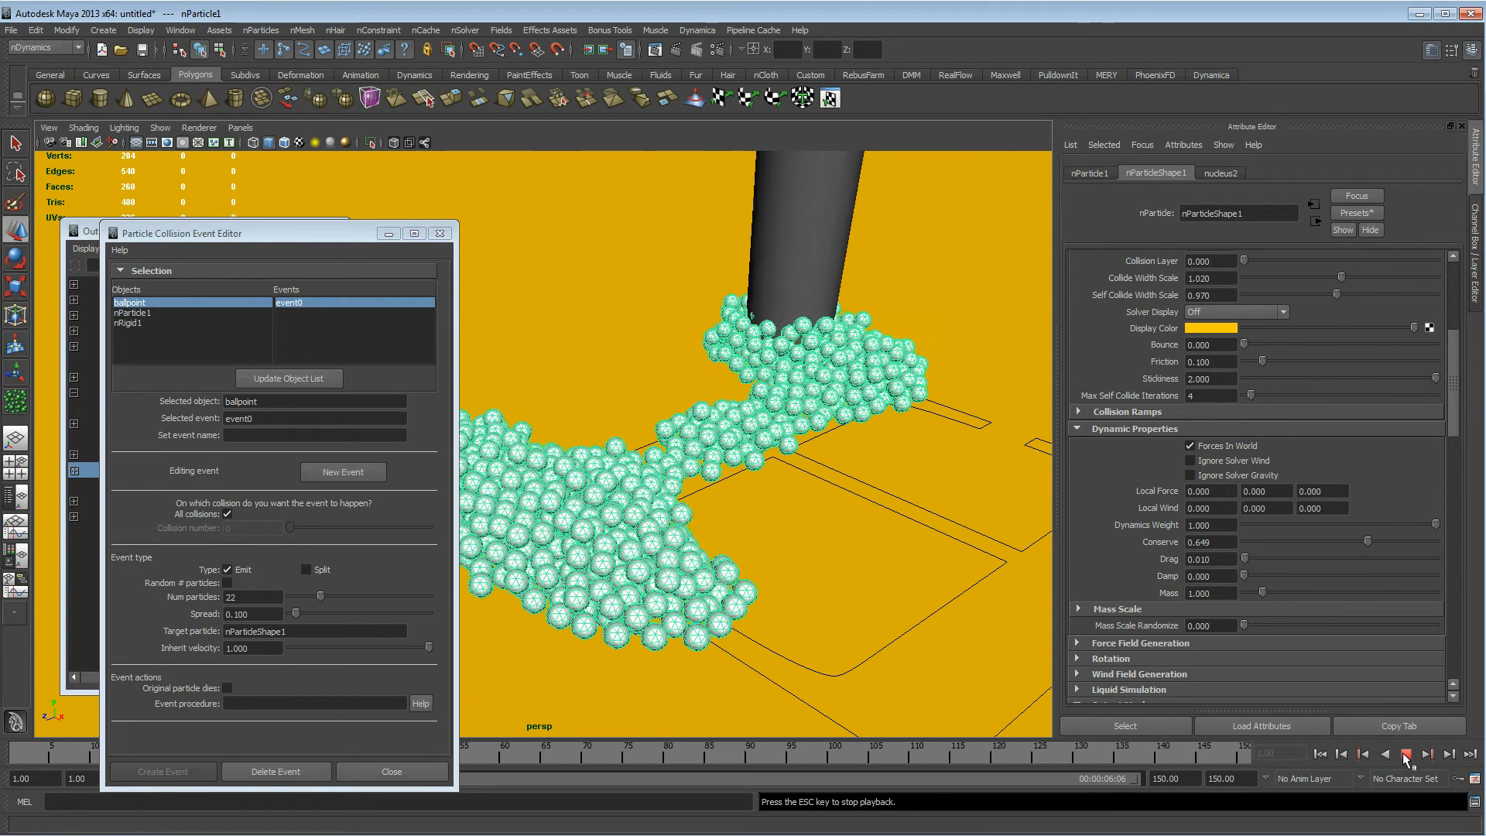
{"action": "left_click", "coordinate": [1406, 753]}
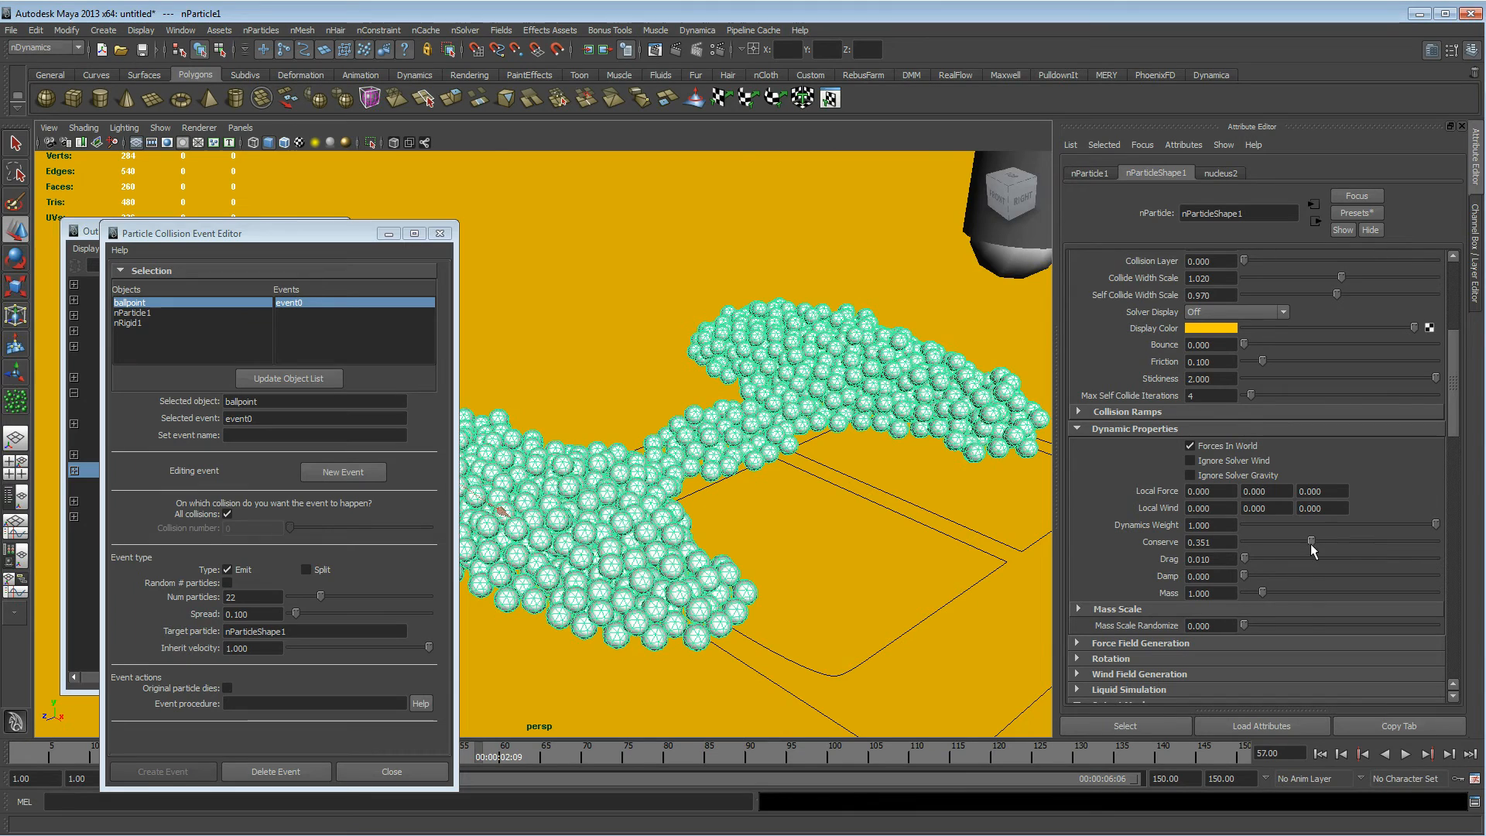
Try nParticle1's Conserve at 0.351, reduce it to 0.089, and replay the simulation from the start
{"action": "left_click", "coordinate": [1406, 753]}
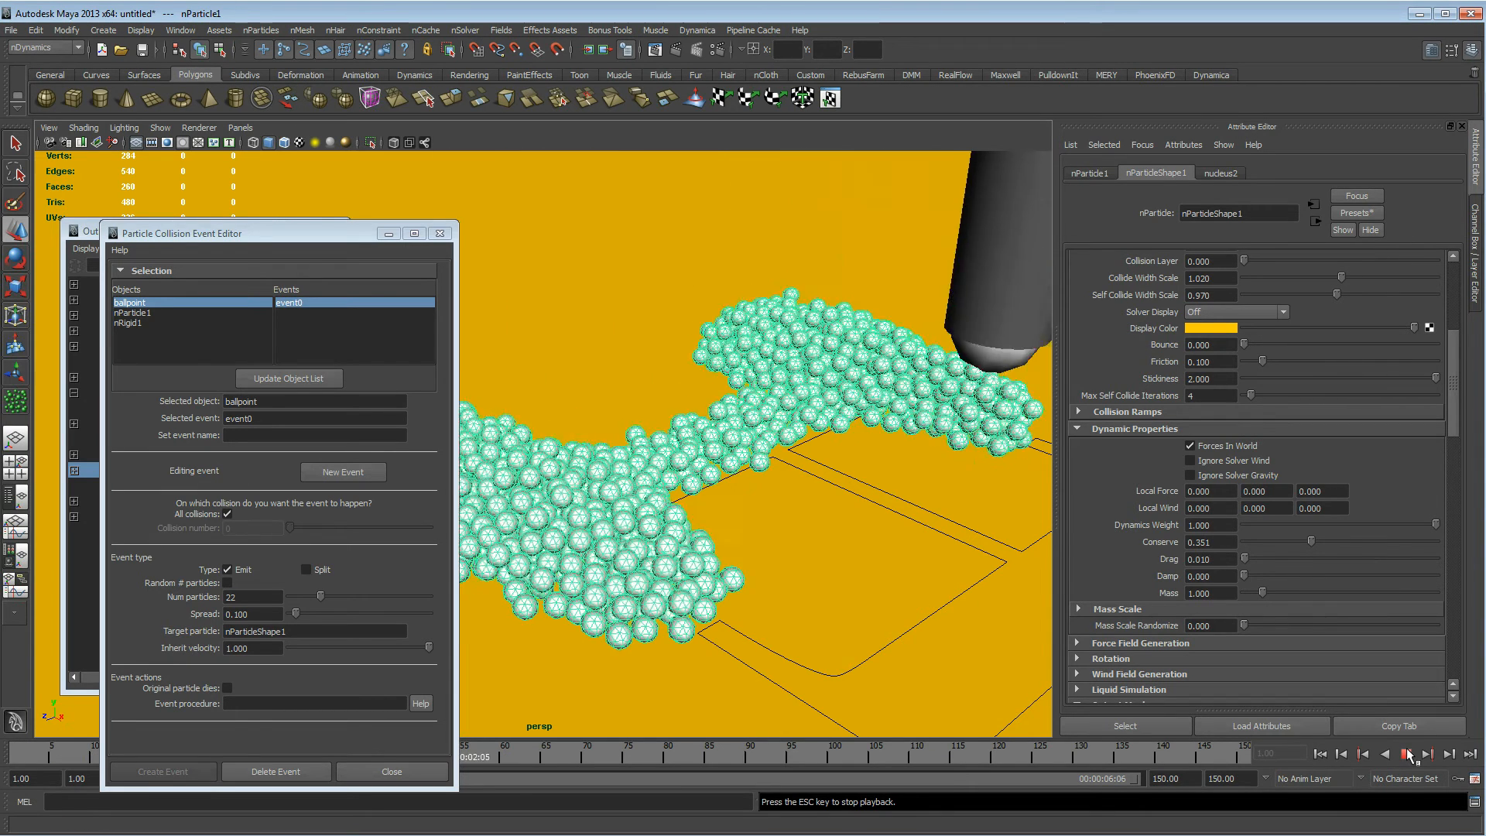
{"action": "left_click", "coordinate": [1405, 753]}
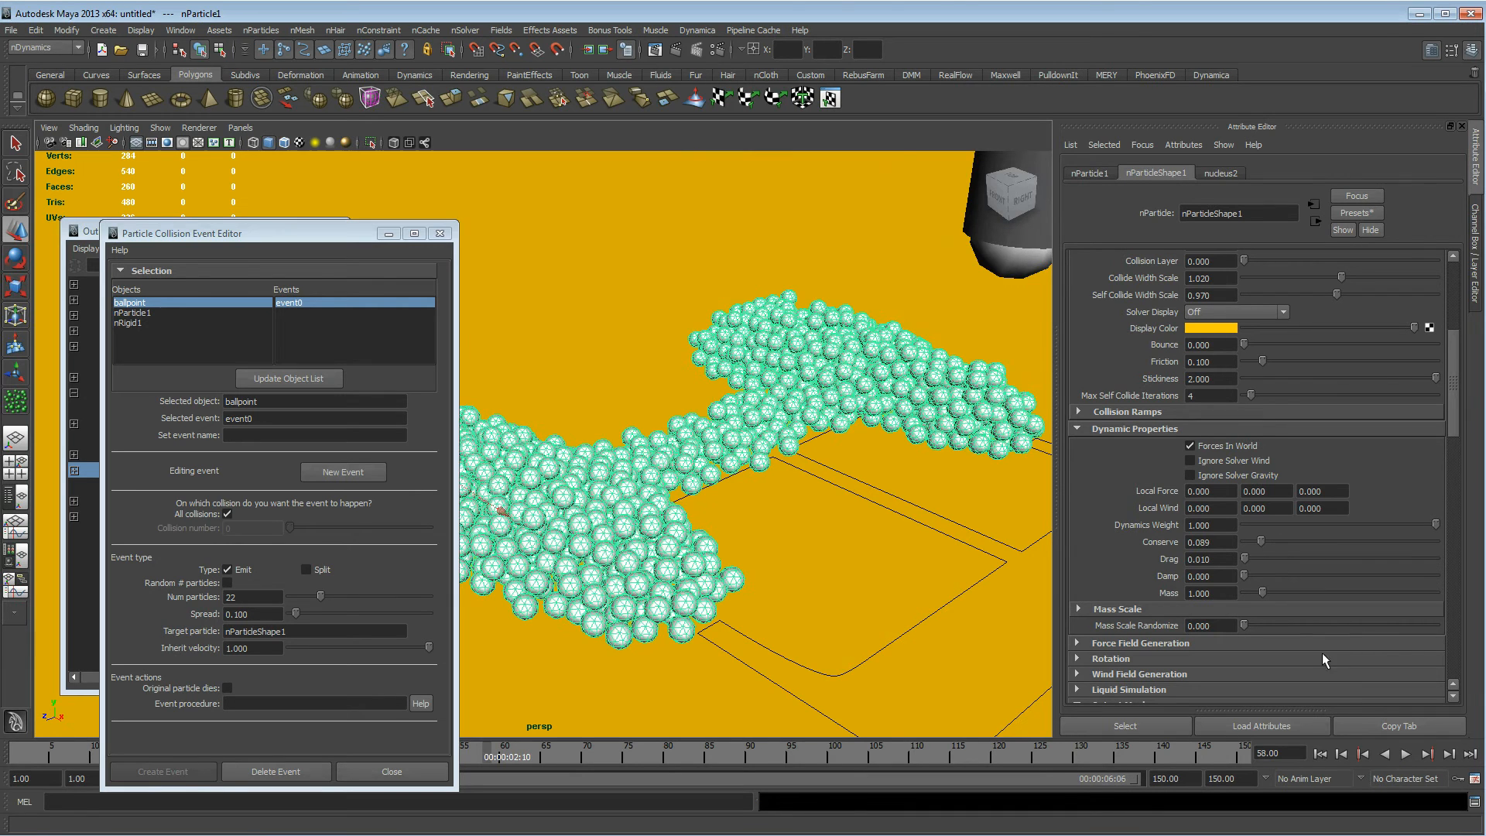
{"action": "left_click", "coordinate": [1320, 755]}
{"action": "left_click", "coordinate": [1405, 753]}
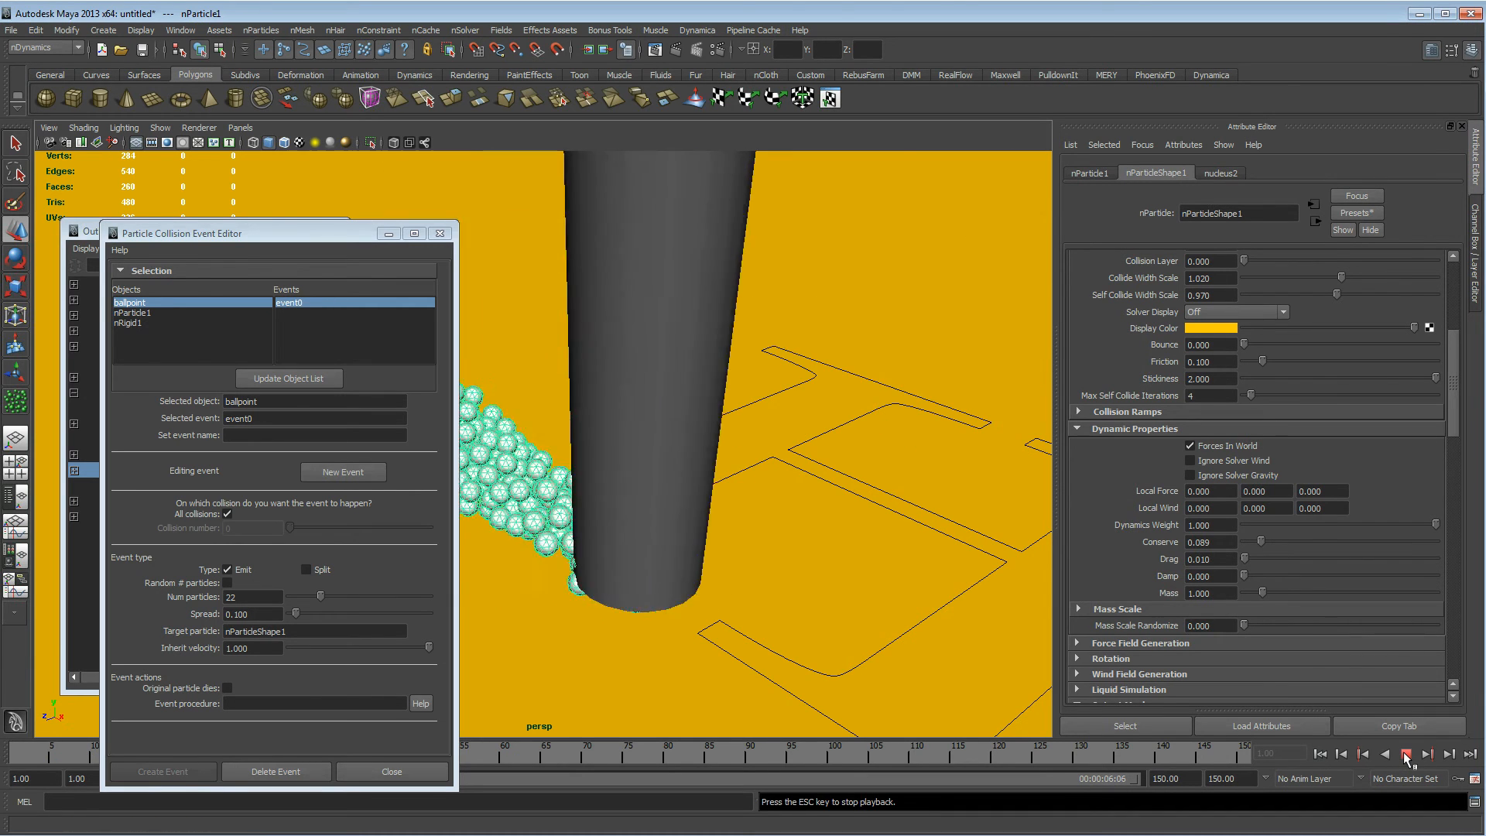
{"action": "left_click", "coordinate": [1405, 753]}
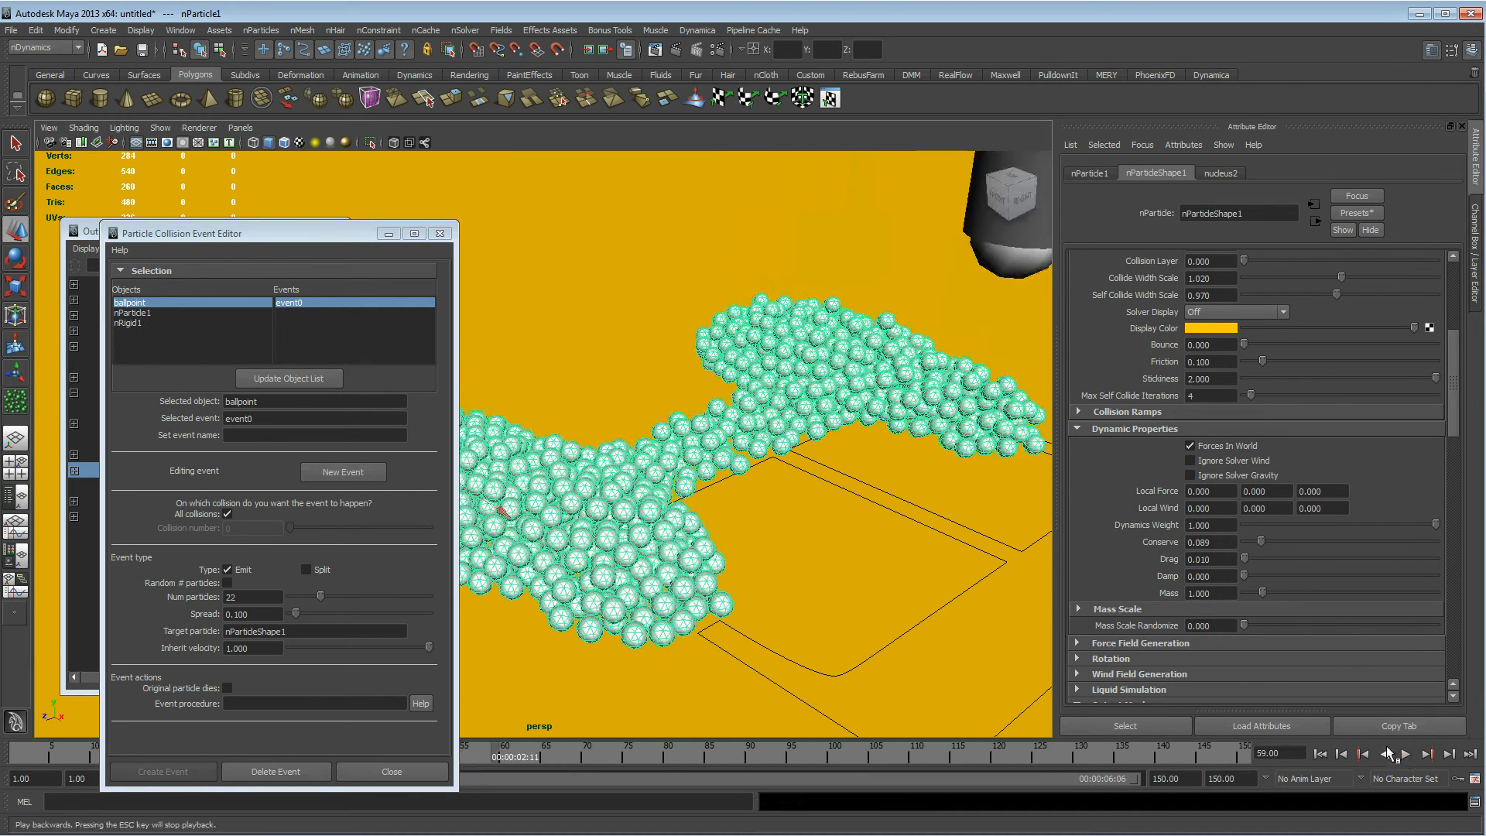
{"action": "left_click_drag", "start_coordinate": [720, 467], "coordinate": [766, 512], "text": "alt"}
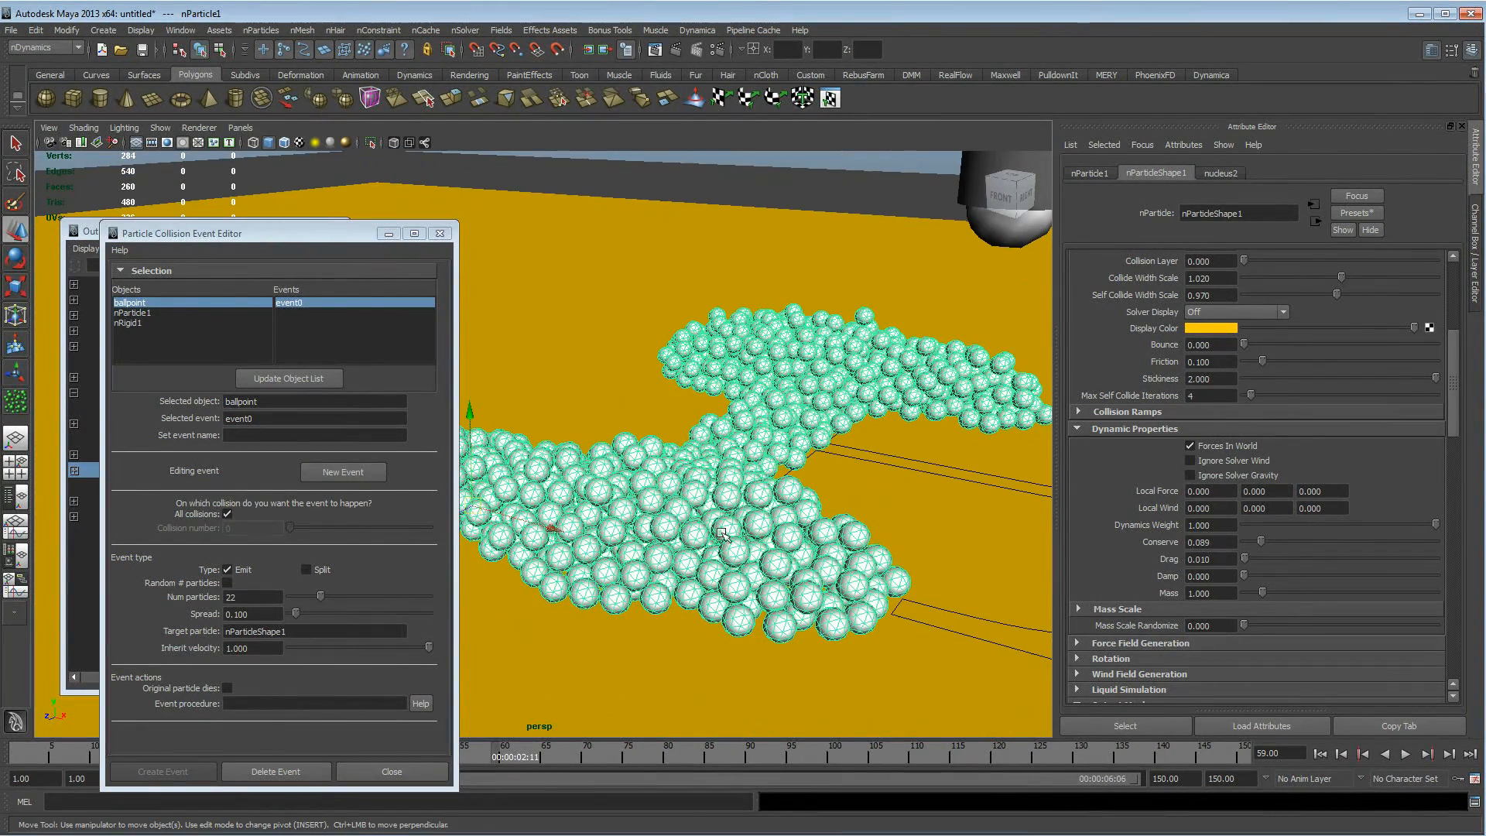
Lower nParticle1's Self Collide Width Scale to 0.770 and replay the simulation from the start
{"action": "left_click", "coordinate": [94, 236]}
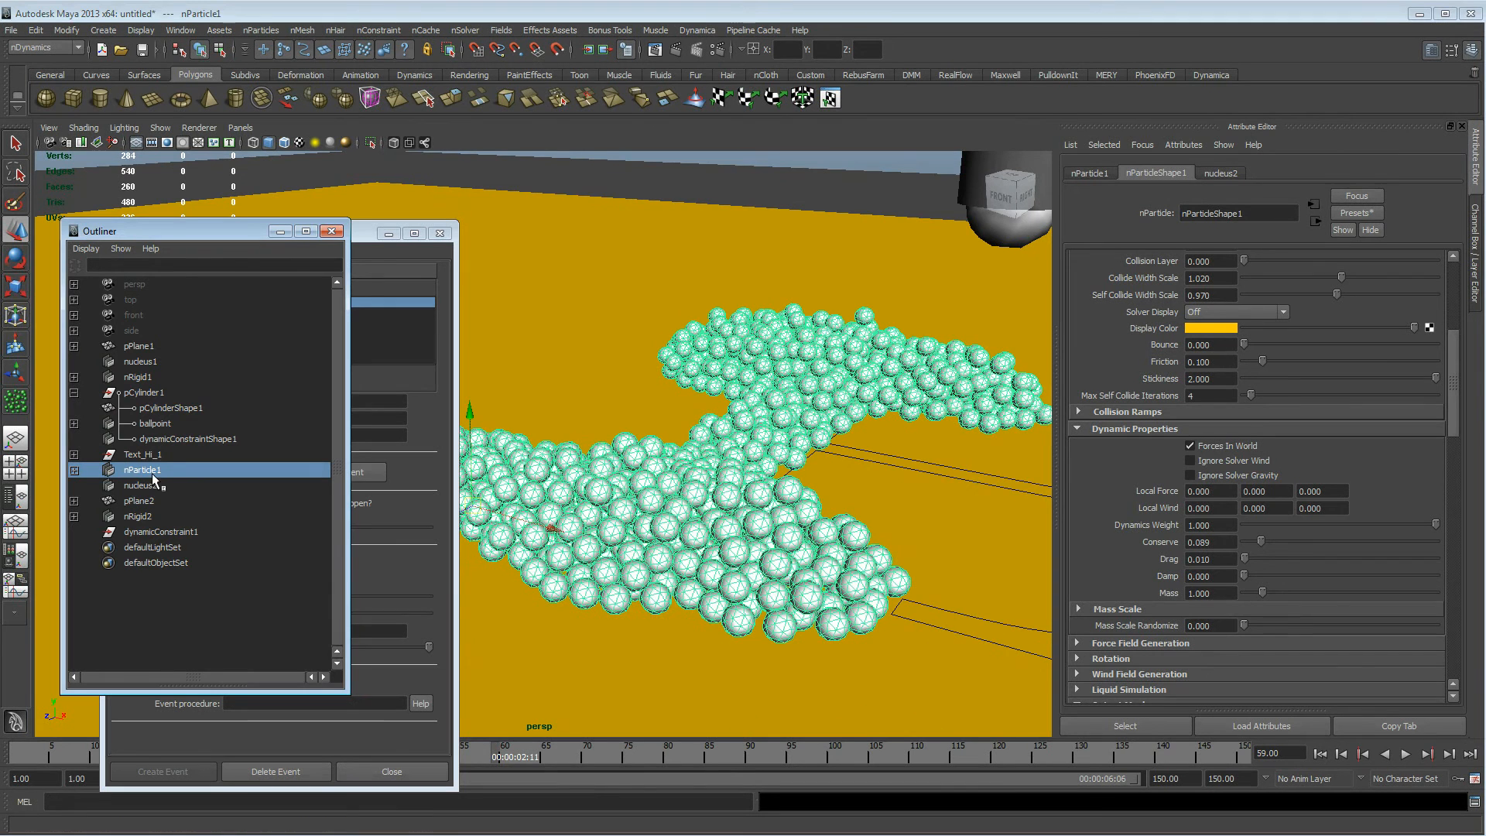
{"action": "scroll", "coordinate": [1267, 454], "scroll_direction": "up", "scroll_amount": 4}
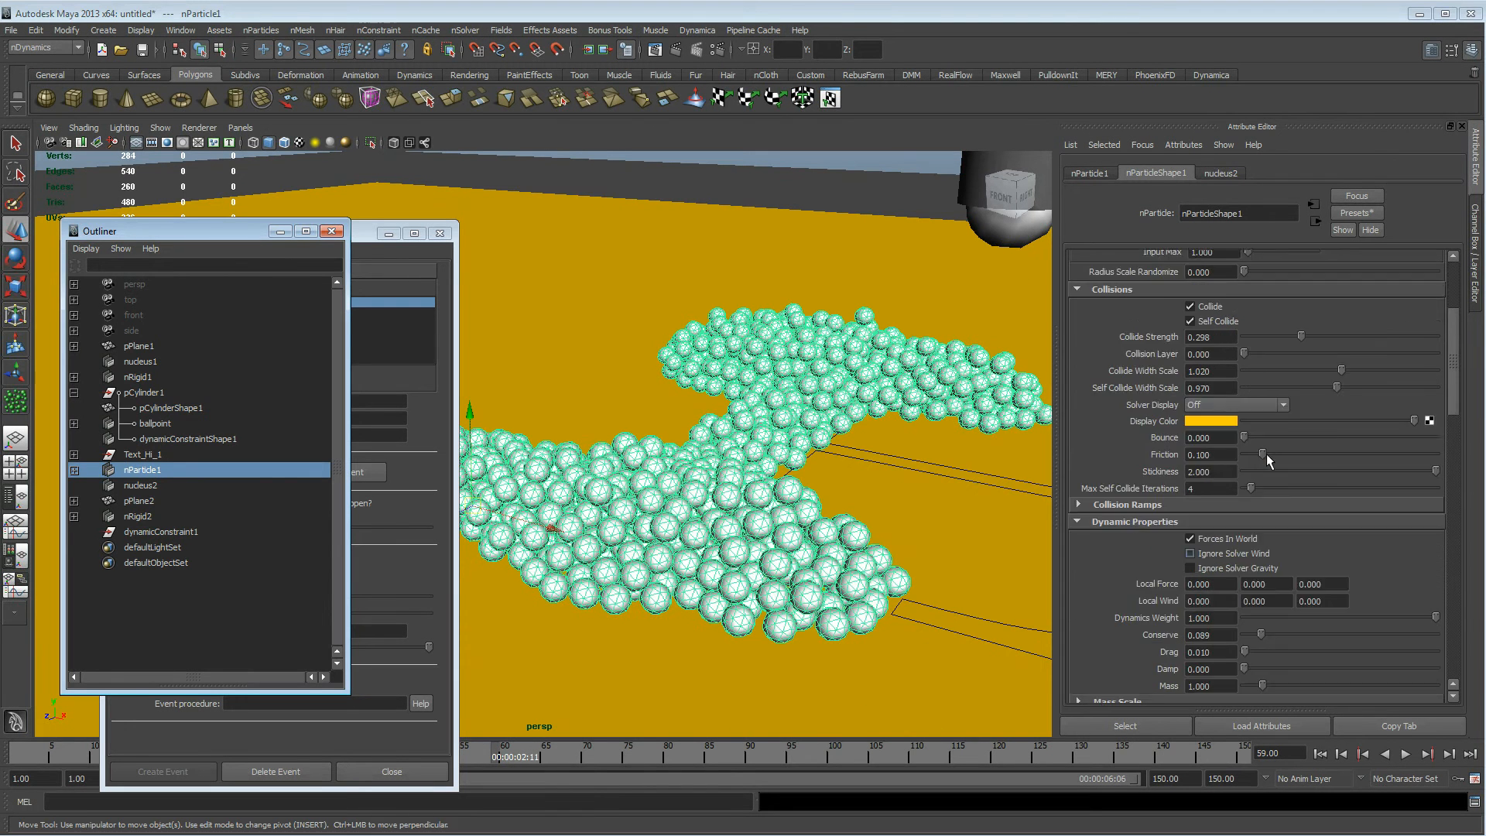
{"action": "scroll", "coordinate": [1245, 461], "scroll_direction": "down", "scroll_amount": 6}
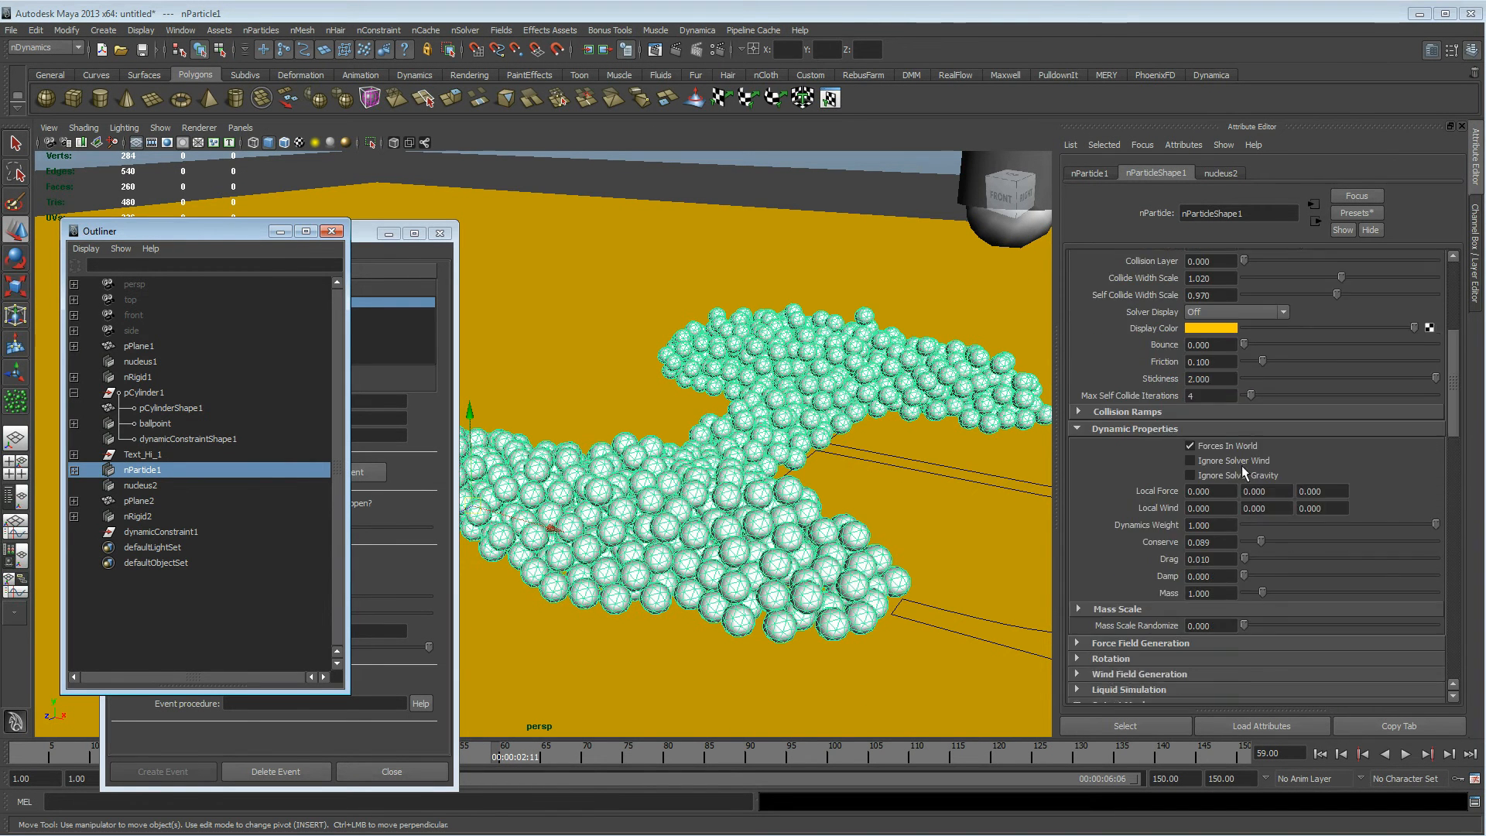
{"action": "scroll", "coordinate": [1176, 472], "scroll_direction": "up", "scroll_amount": 5}
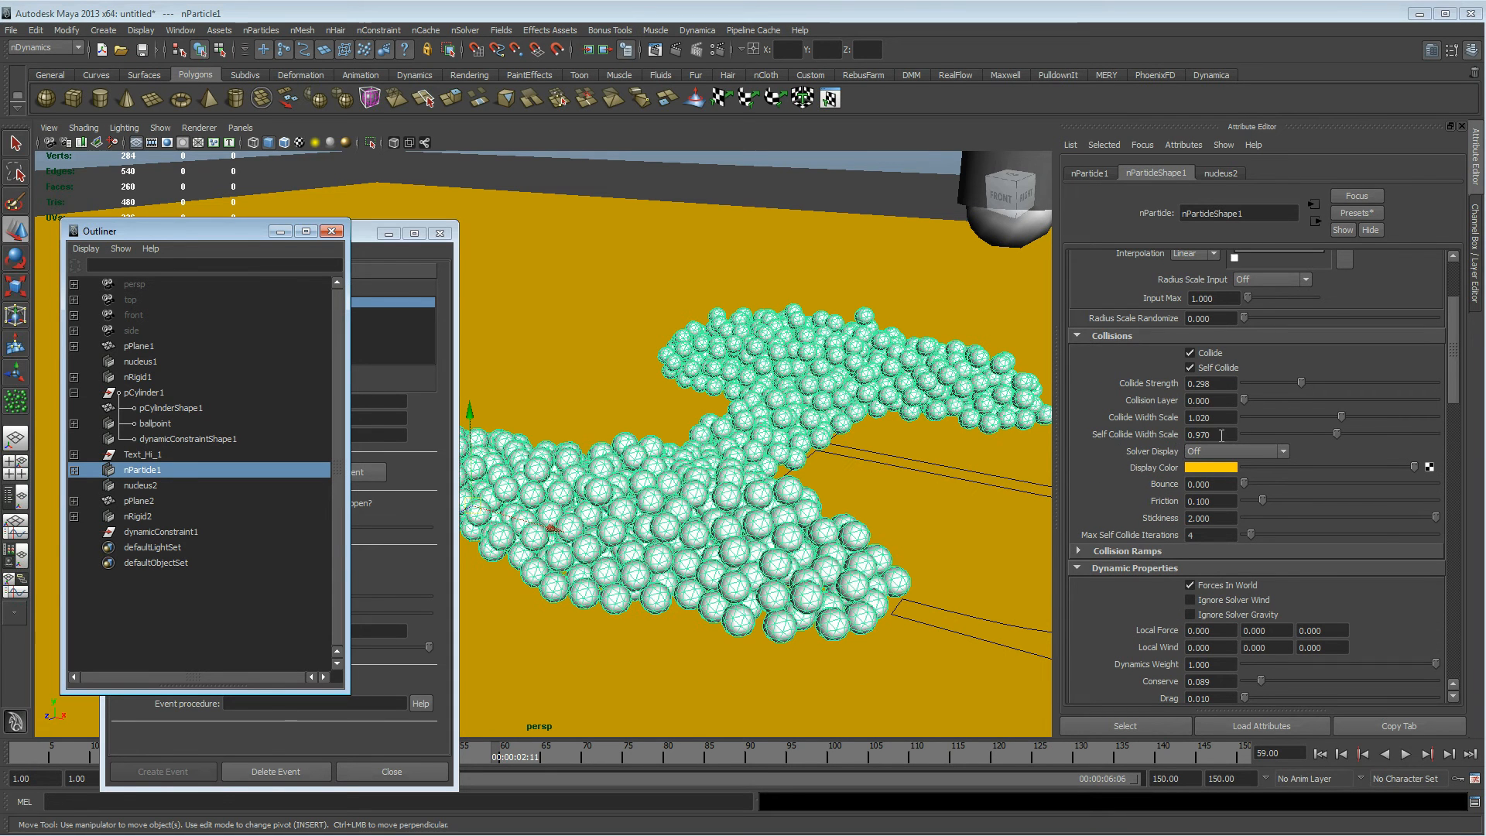
{"action": "left_click", "coordinate": [1227, 435]}
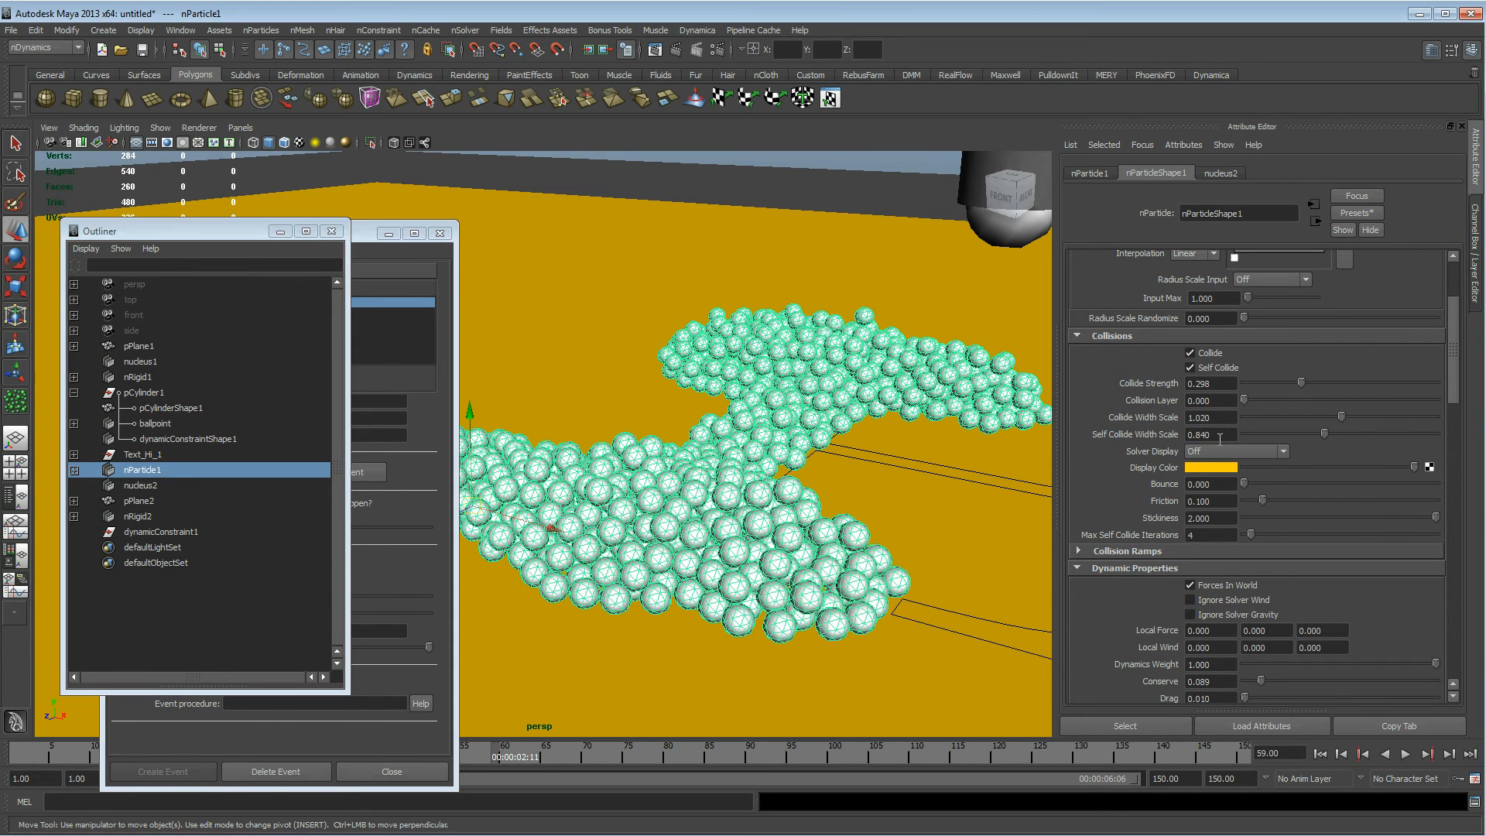
{"action": "left_click", "coordinate": [1318, 753]}
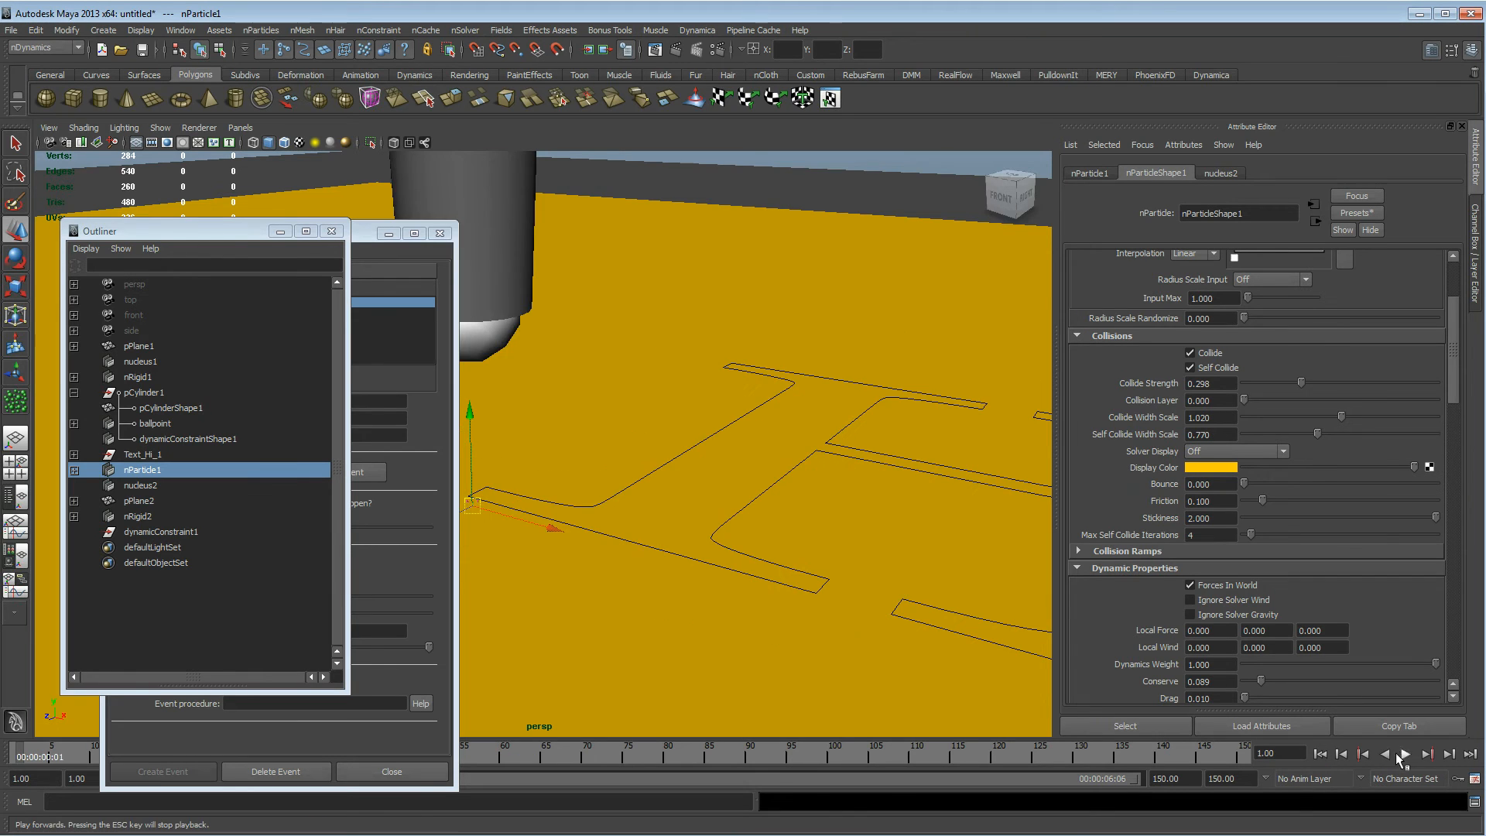
{"action": "left_click", "coordinate": [1405, 753]}
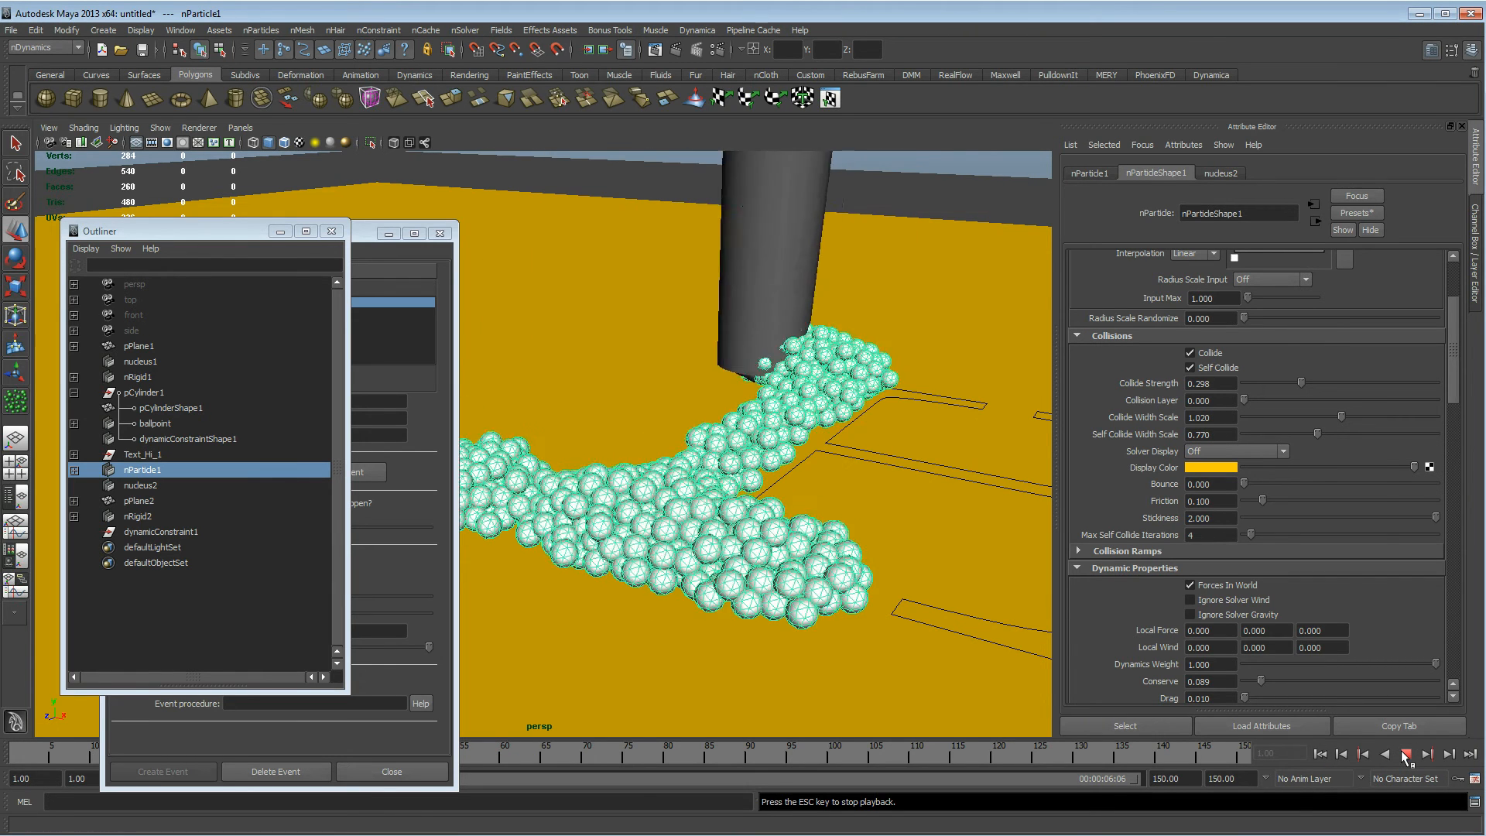
{"action": "left_click", "coordinate": [1404, 753]}
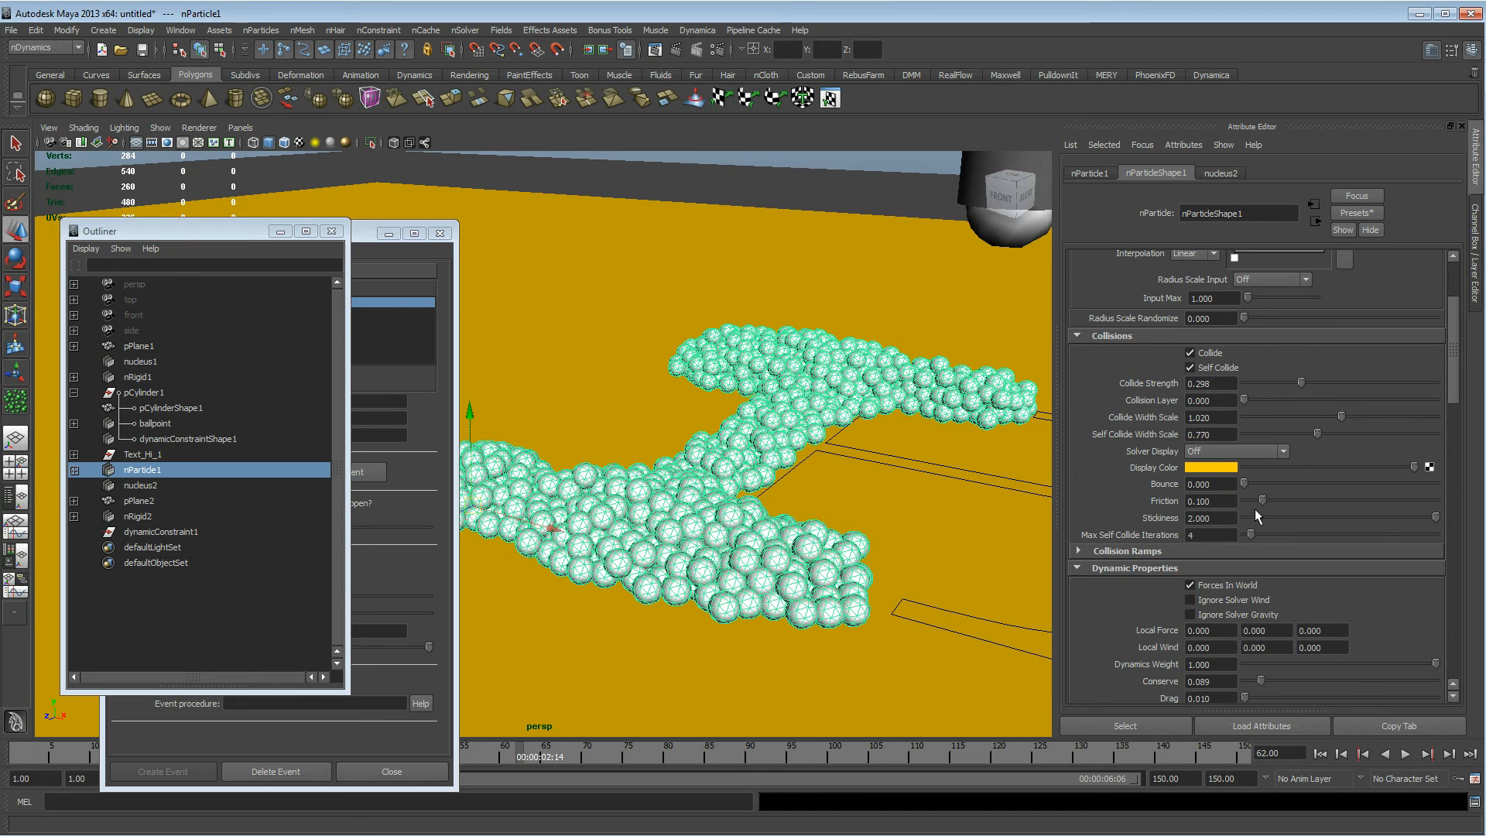
Reduce nParticle1's Self Collide Width Scale to 0.589, replay from the start, and inspect the ink from above
{"action": "left_click_drag", "start_coordinate": [1313, 432], "coordinate": [1303, 435]}
{"action": "left_click", "coordinate": [1320, 753]}
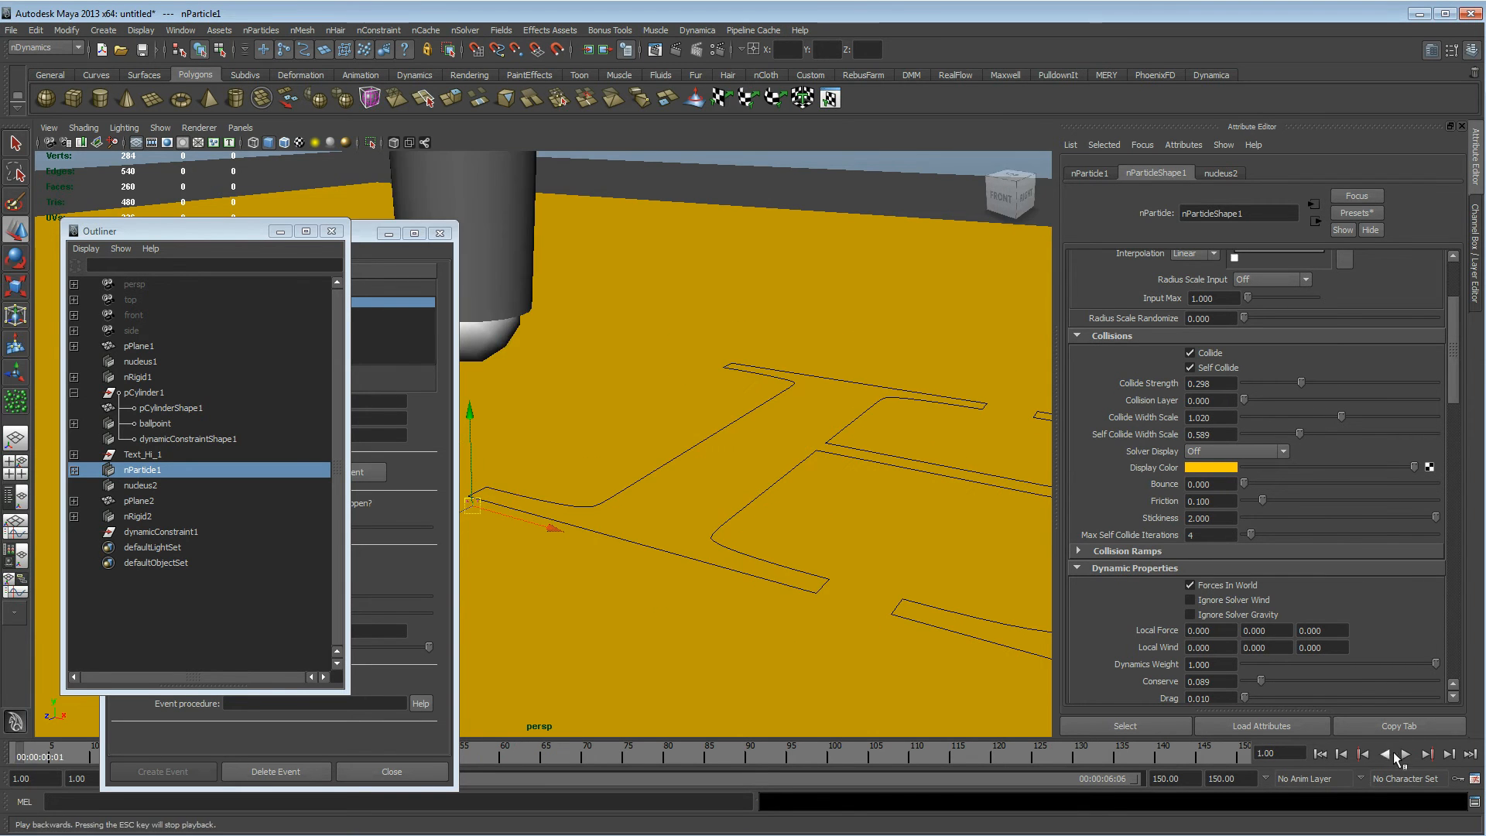
{"action": "left_click", "coordinate": [1405, 754]}
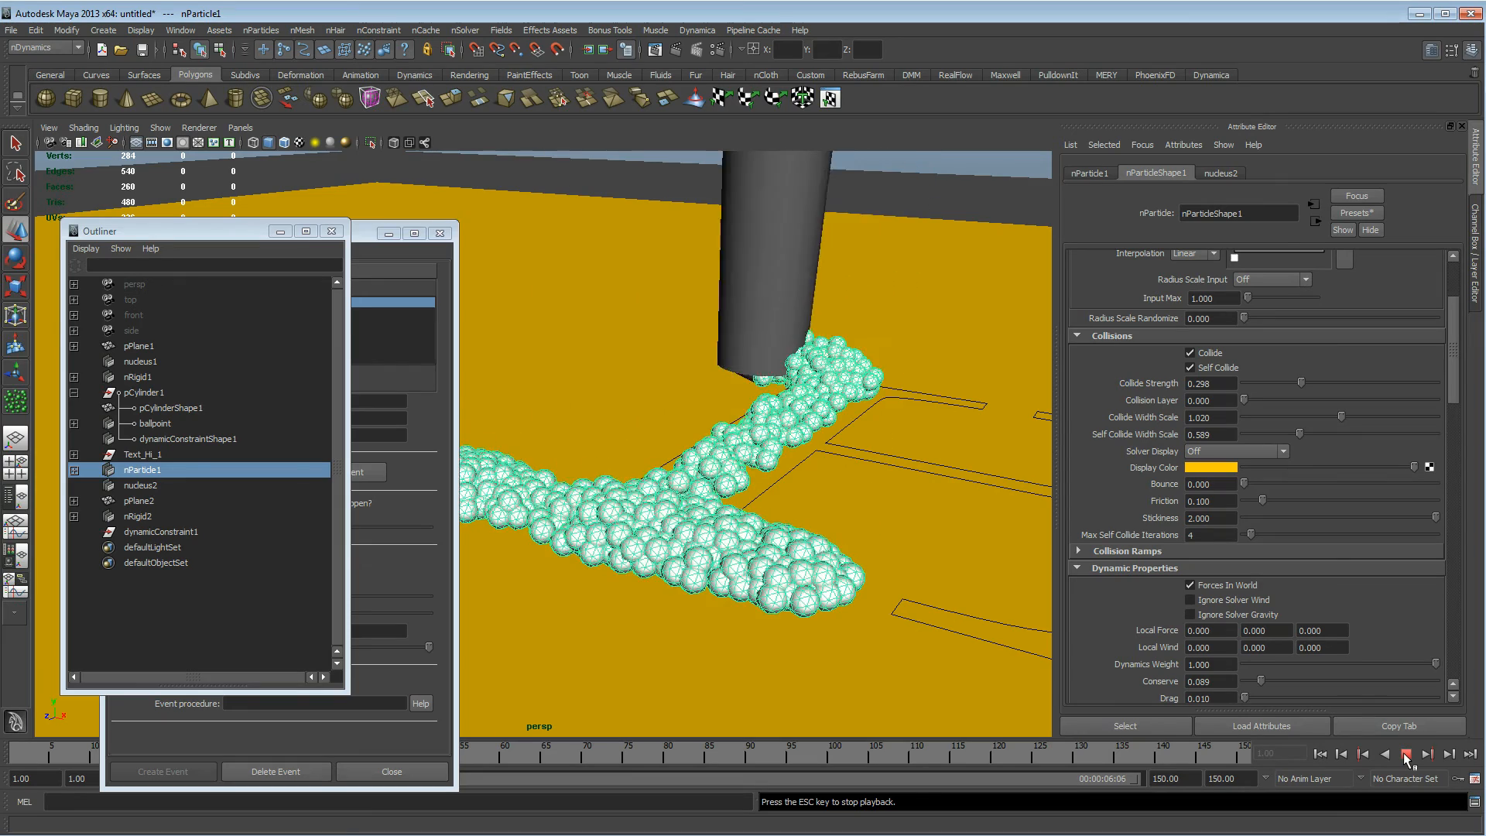
{"action": "left_click", "coordinate": [1404, 754]}
{"action": "left_click_drag", "start_coordinate": [631, 340], "coordinate": [777, 426], "text": "alt"}
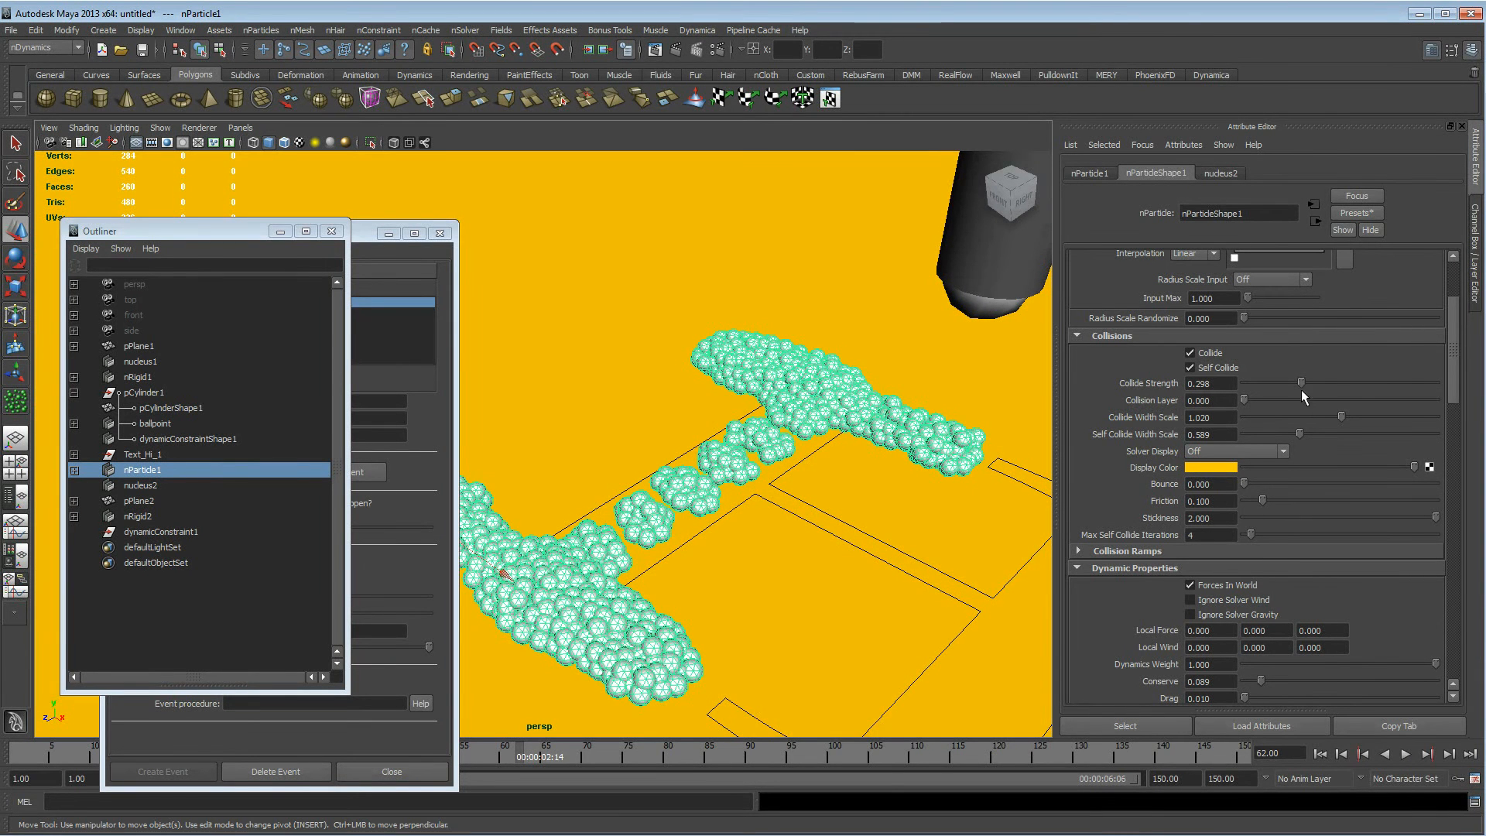
Raise nParticle1's Collide Strength to 1.000 and replay the simulation from the start to frame 63
{"action": "left_click_drag", "start_coordinate": [1302, 382], "coordinate": [1304, 383]}
{"action": "left_click", "coordinate": [1320, 753]}
{"action": "left_click", "coordinate": [1406, 753]}
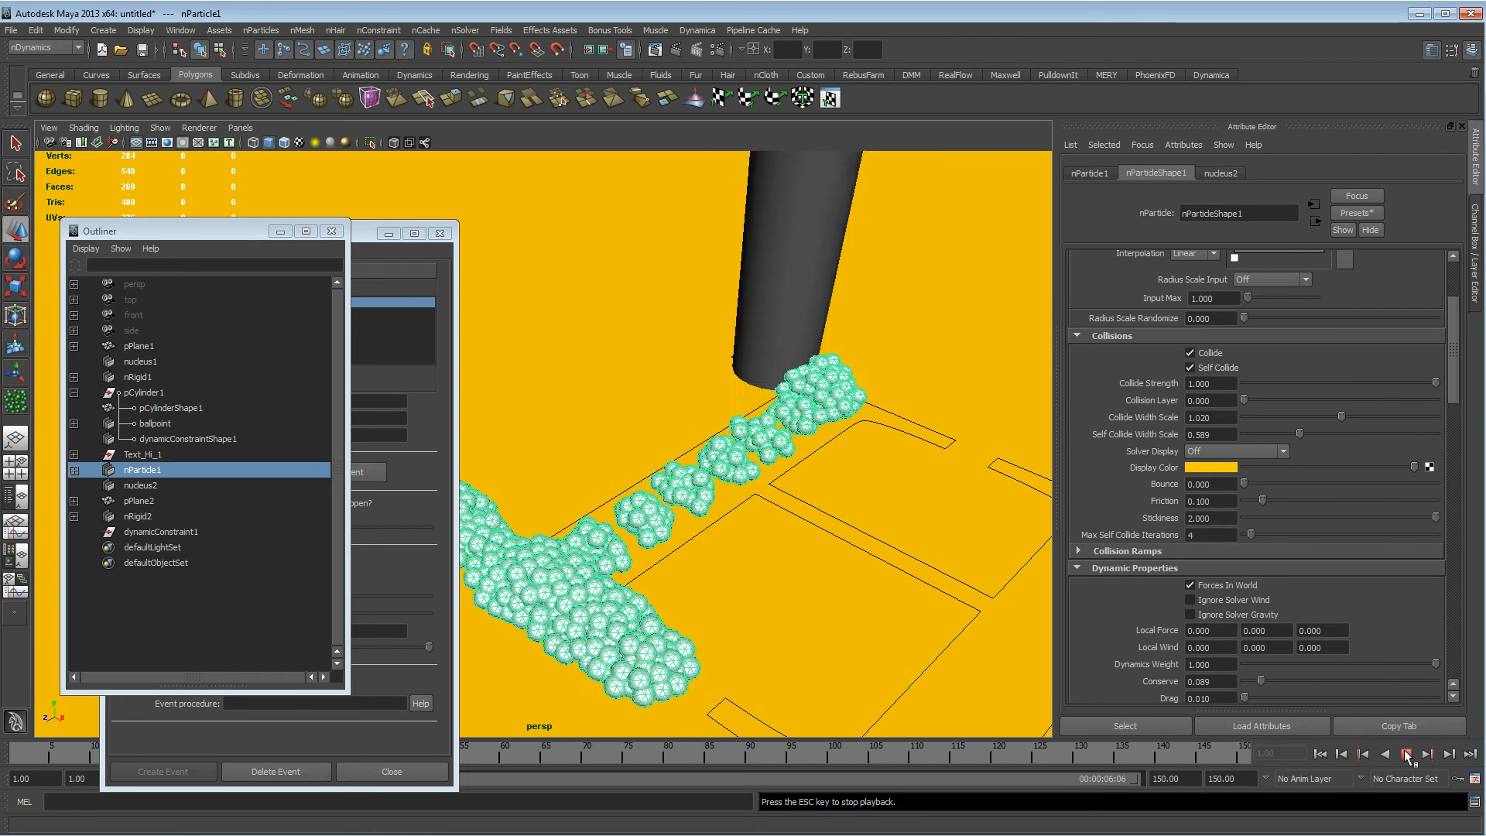
{"action": "left_click", "coordinate": [1406, 754]}
{"action": "left_click_drag", "start_coordinate": [720, 518], "coordinate": [577, 507], "text": "alt"}
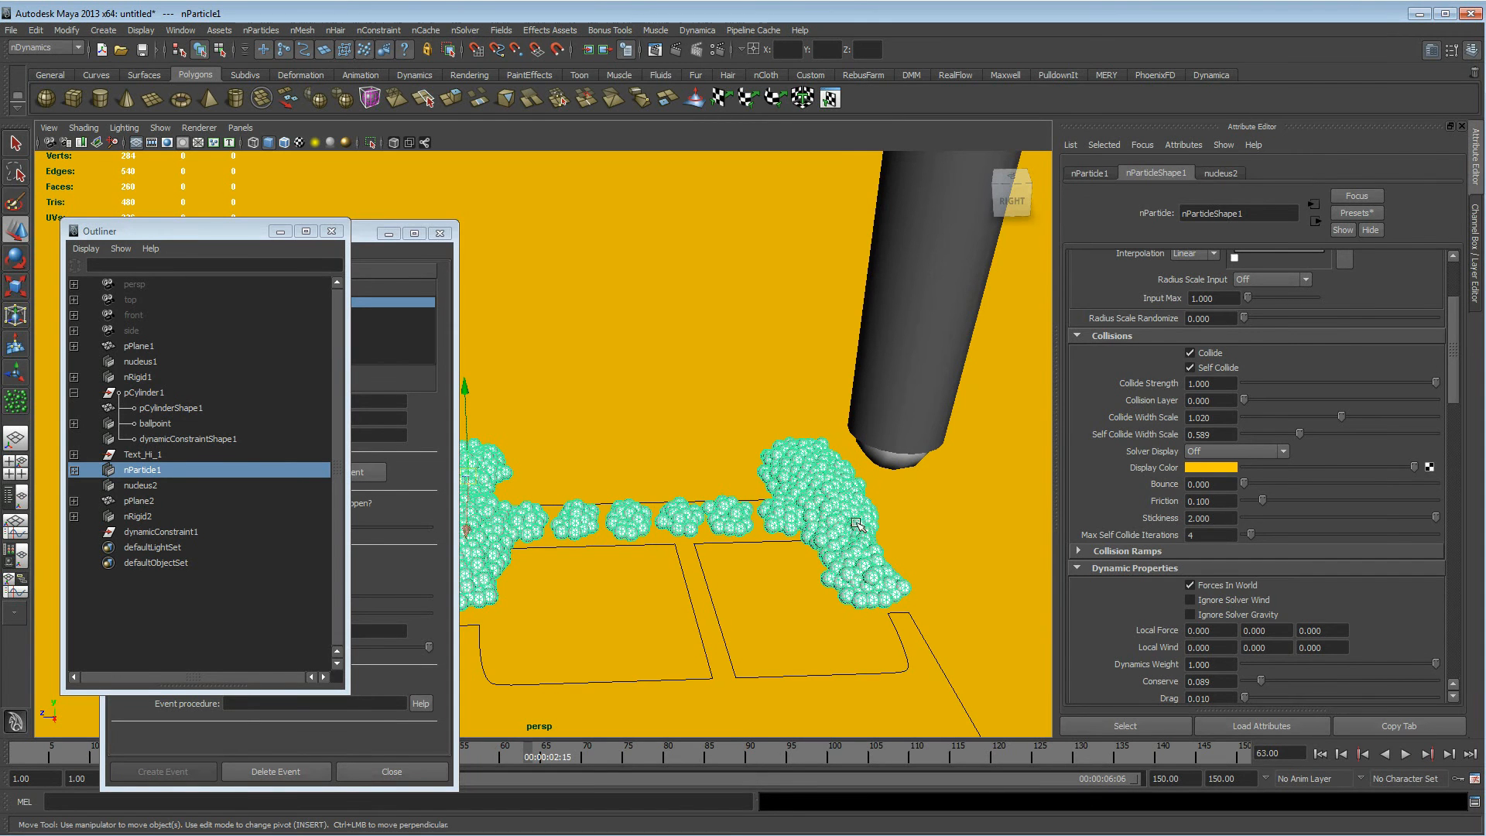
Select the pen cylinder, clear the Outliner and collision event editor off the viewport, and replay from the start to frame 37
{"action": "left_click", "coordinate": [893, 432]}
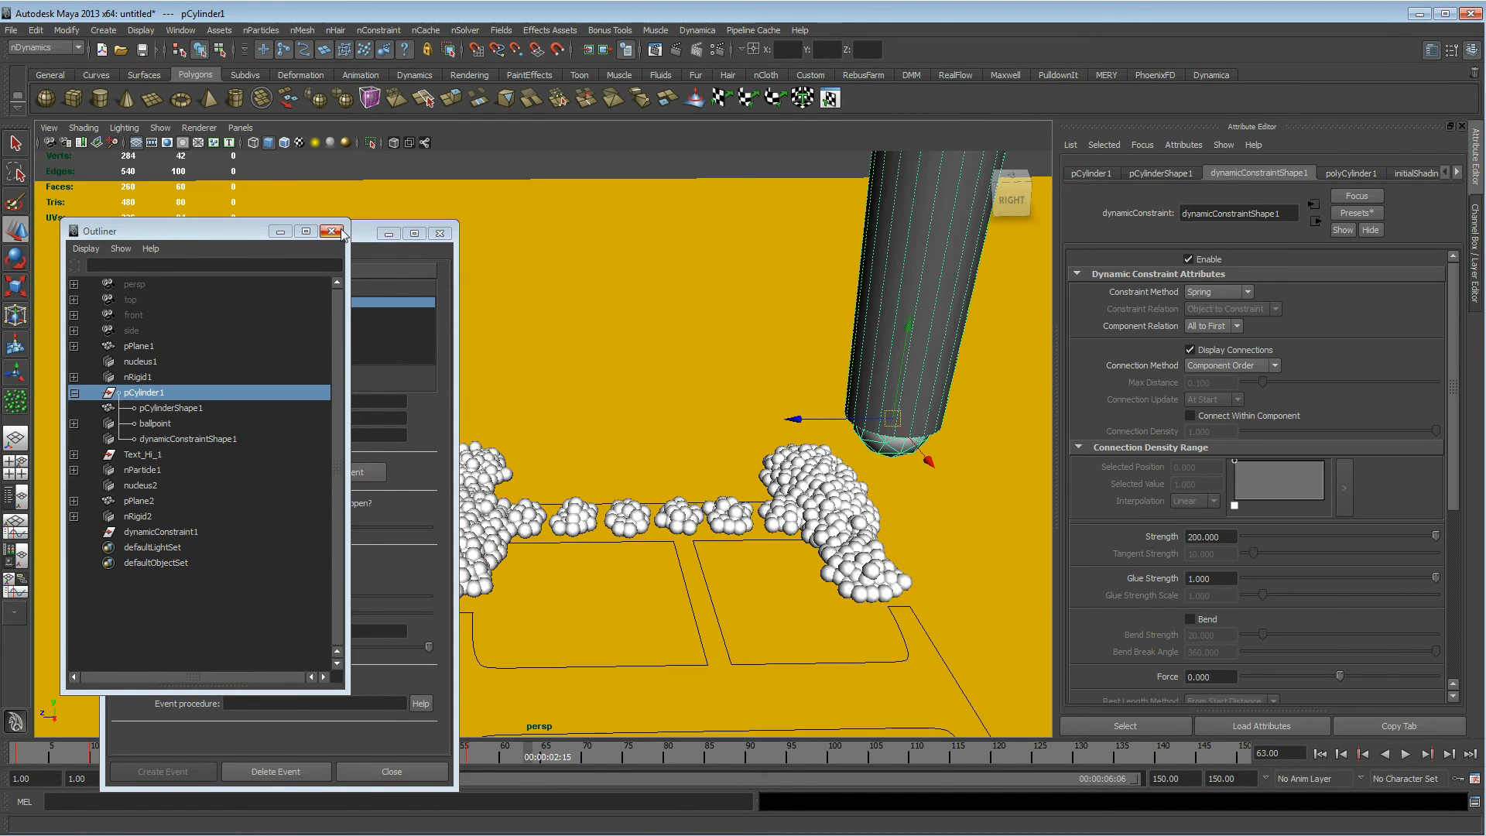
{"action": "left_click", "coordinate": [387, 237]}
{"action": "left_click", "coordinate": [331, 230]}
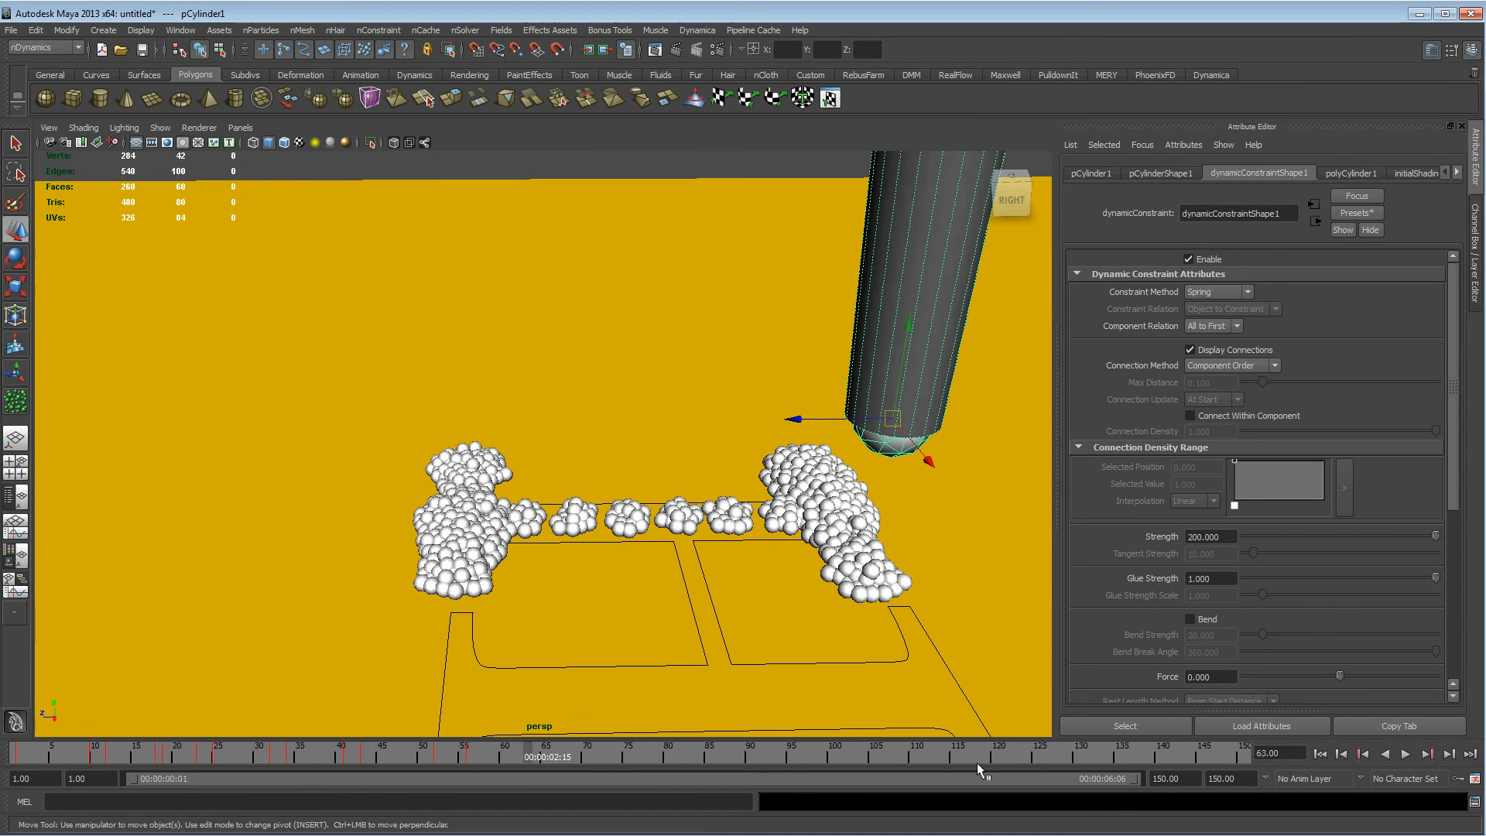
{"action": "left_click", "coordinate": [1320, 753]}
{"action": "left_click", "coordinate": [1405, 753]}
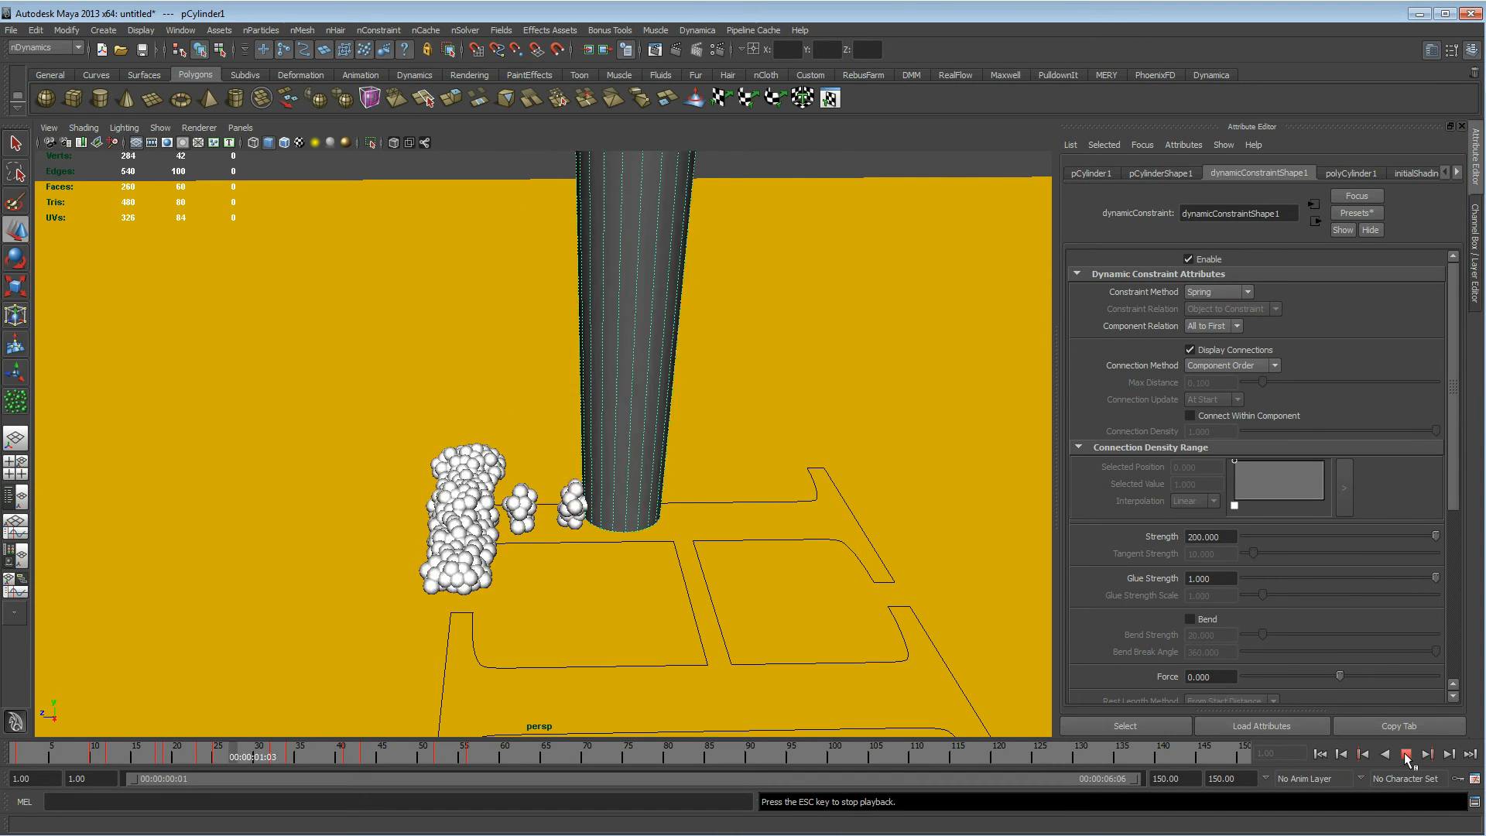
{"action": "left_click", "coordinate": [1405, 753]}
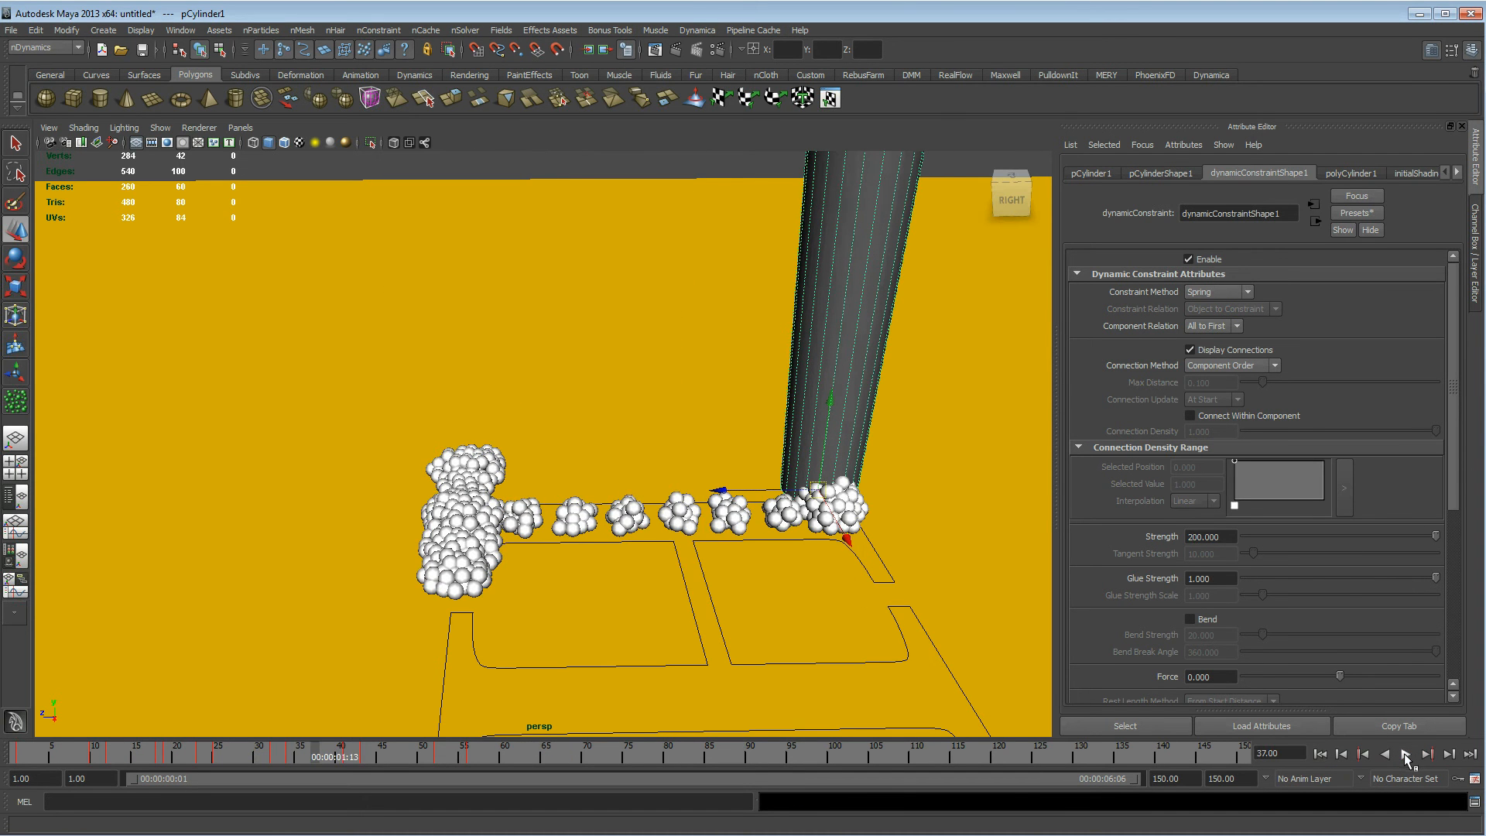
Try shifting the pen's late animation keys on the timeline to frames 52–70 and replay from the start
{"action": "left_click_drag", "start_coordinate": [343, 755], "coordinate": [509, 760], "text": "shift"}
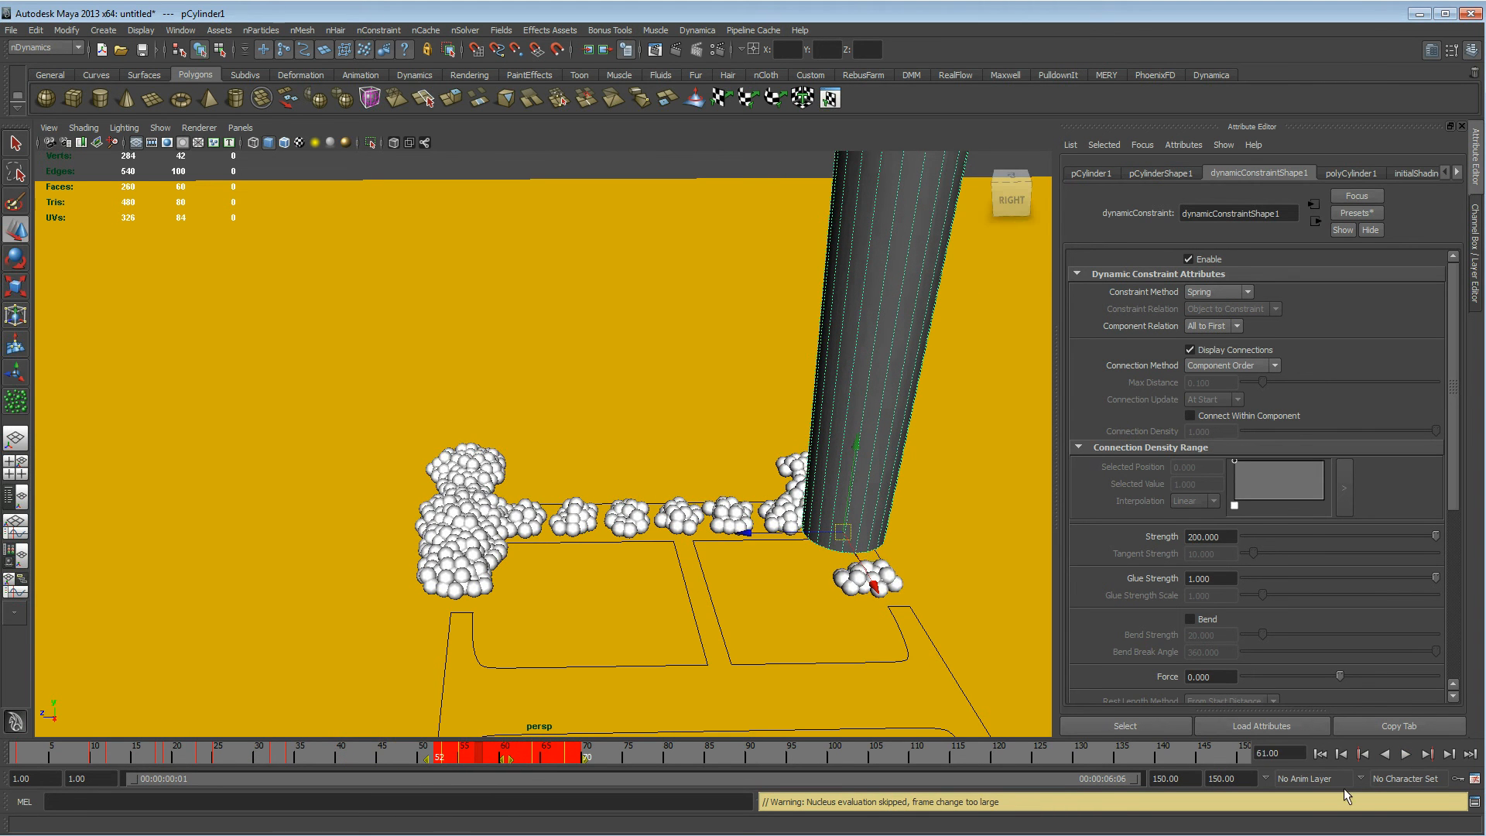
{"action": "left_click", "coordinate": [1320, 754]}
{"action": "left_click", "coordinate": [1405, 754]}
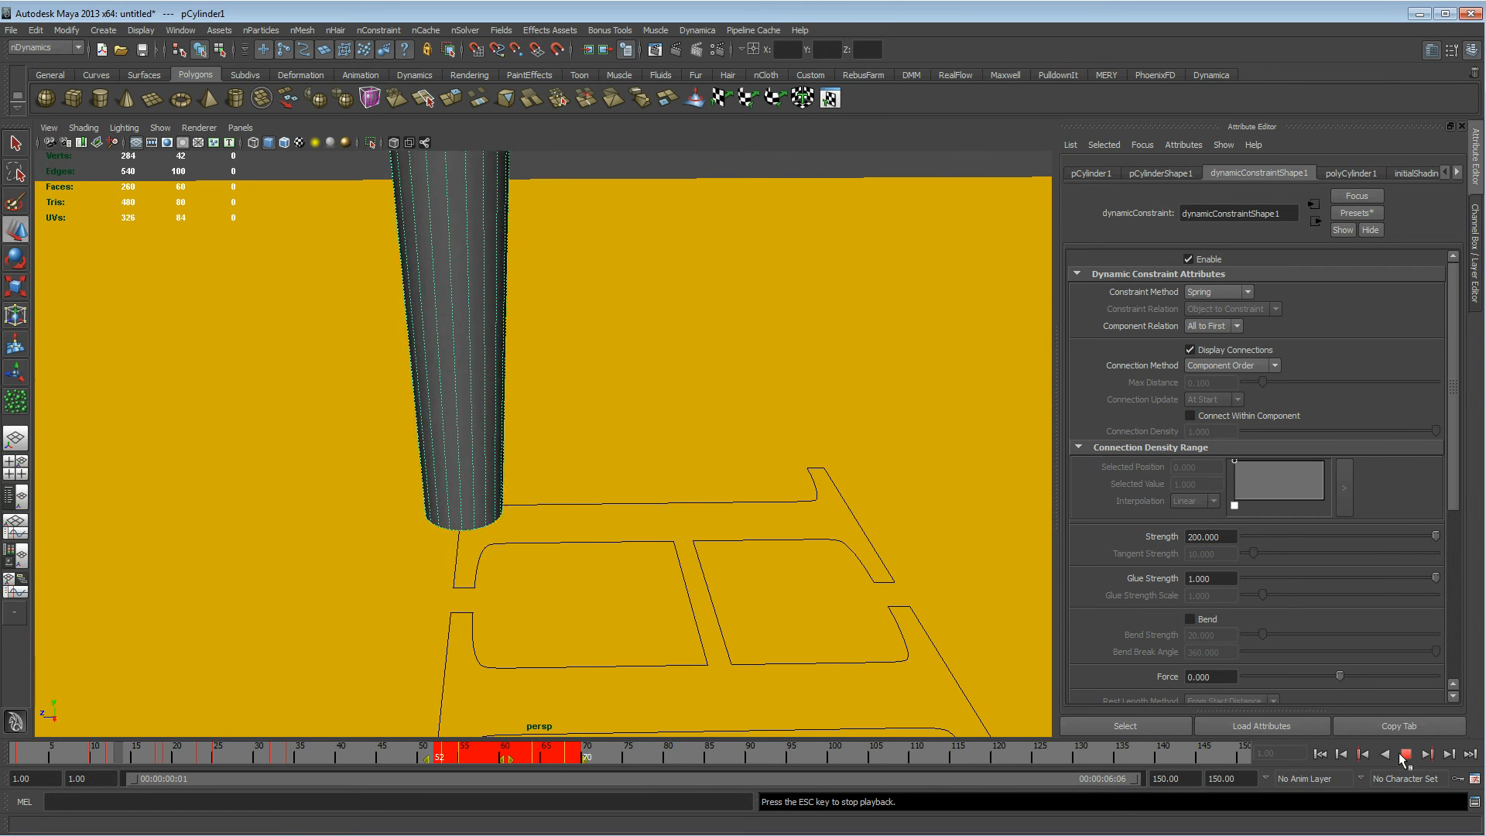
{"action": "left_click", "coordinate": [1404, 754]}
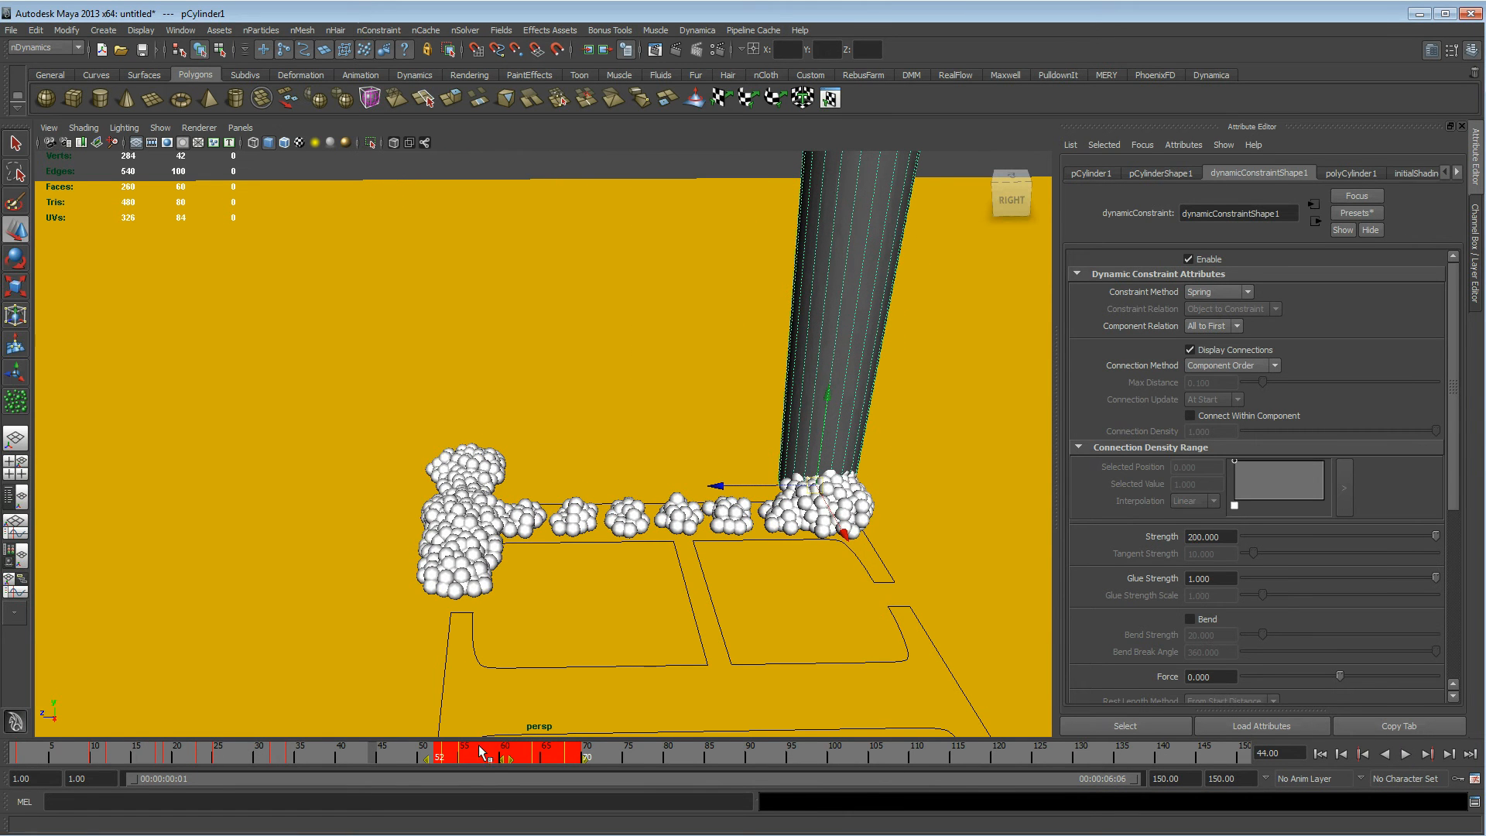
Try moving the selected pen keys further along the timeline to frames 60–78 and replay from the start
{"action": "left_click_drag", "start_coordinate": [509, 759], "coordinate": [581, 762]}
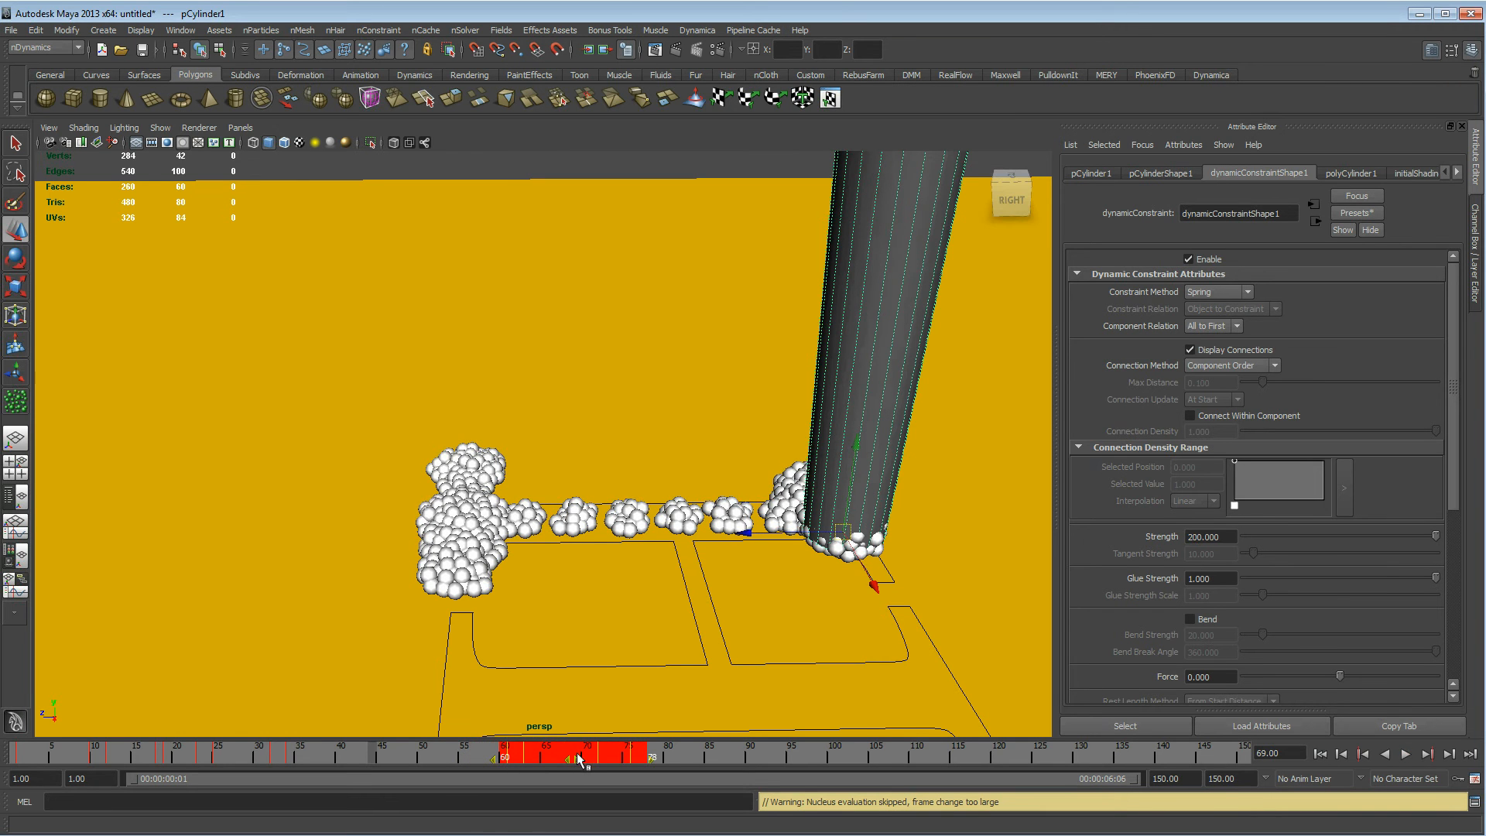
{"action": "left_click", "coordinate": [1320, 754]}
{"action": "left_click", "coordinate": [1405, 754]}
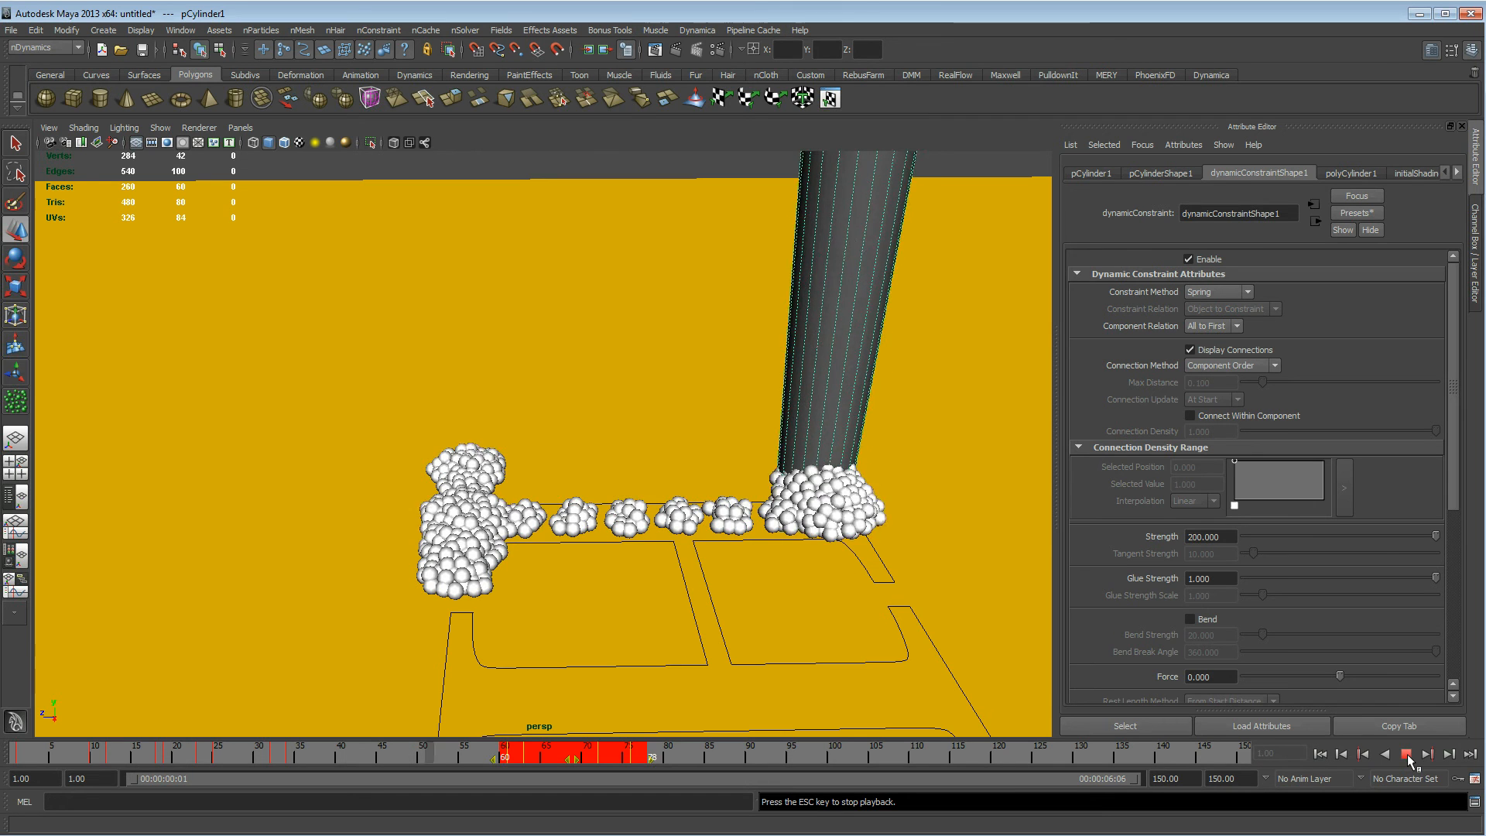
{"action": "left_click", "coordinate": [1407, 756]}
Undo the recent shifts of the pen's animation keys
{"action": "key", "text": "ctrl+z"}
{"action": "key", "text": "ctrl+z"}
{"action": "key", "text": "ctrl+z"}
{"action": "key", "text": "ctrl+z"}
{"action": "key", "text": "ctrl+z"}
{"action": "key", "text": "ctrl+z"}
{"action": "key", "text": "ctrl+z"}
Select the pen's animation keys from about frame 30 onward, move them to frames 50–82, and replay from the start
{"action": "left_click", "coordinate": [254, 749]}
{"action": "left_click_drag", "start_coordinate": [257, 752], "coordinate": [514, 752], "text": "shift"}
{"action": "left_click_drag", "start_coordinate": [387, 758], "coordinate": [550, 758]}
{"action": "left_click", "coordinate": [1304, 756]}
{"action": "left_click", "coordinate": [1323, 755]}
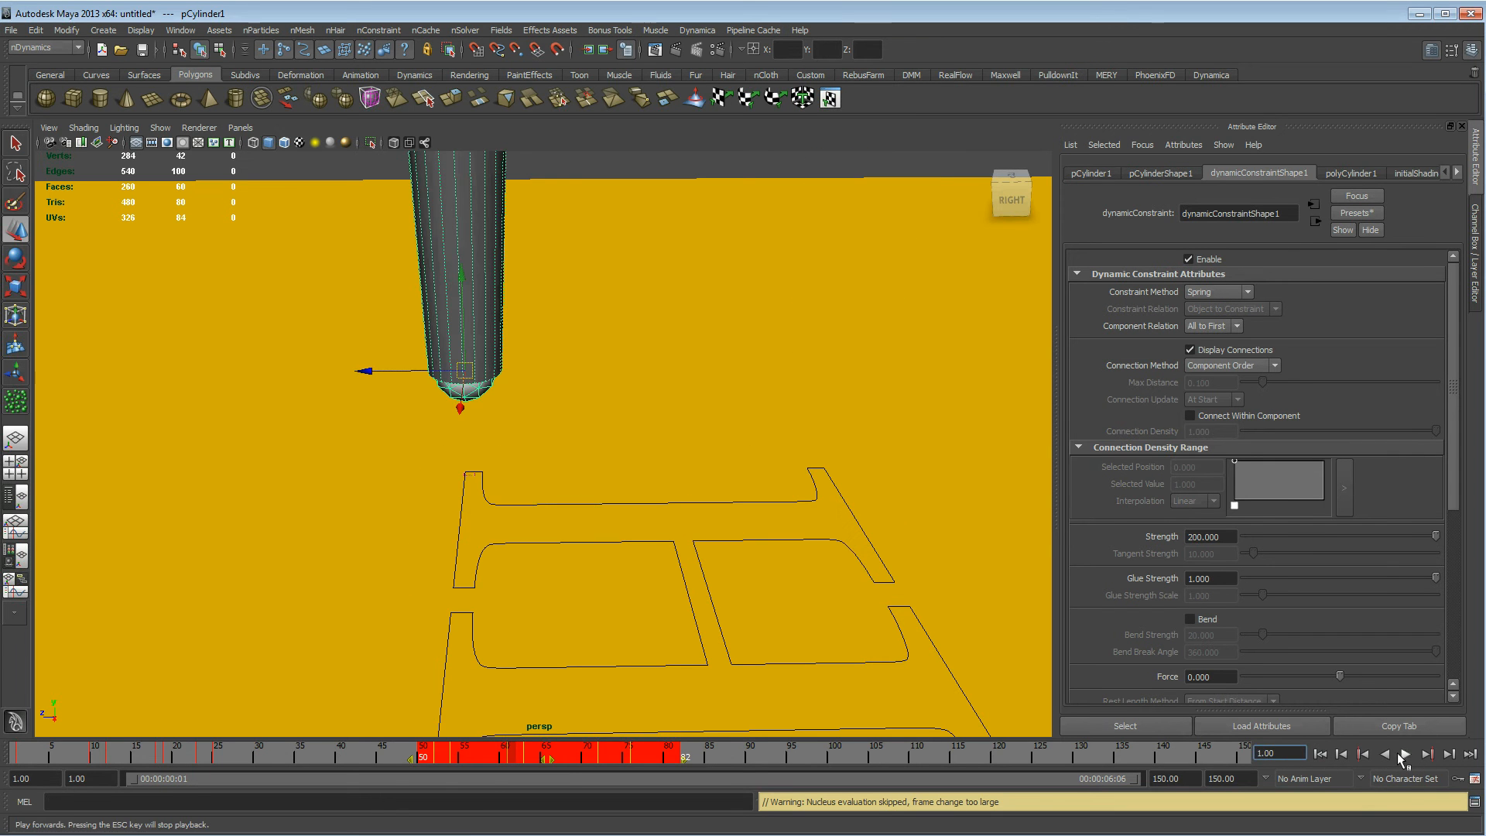
{"action": "left_click", "coordinate": [1406, 755]}
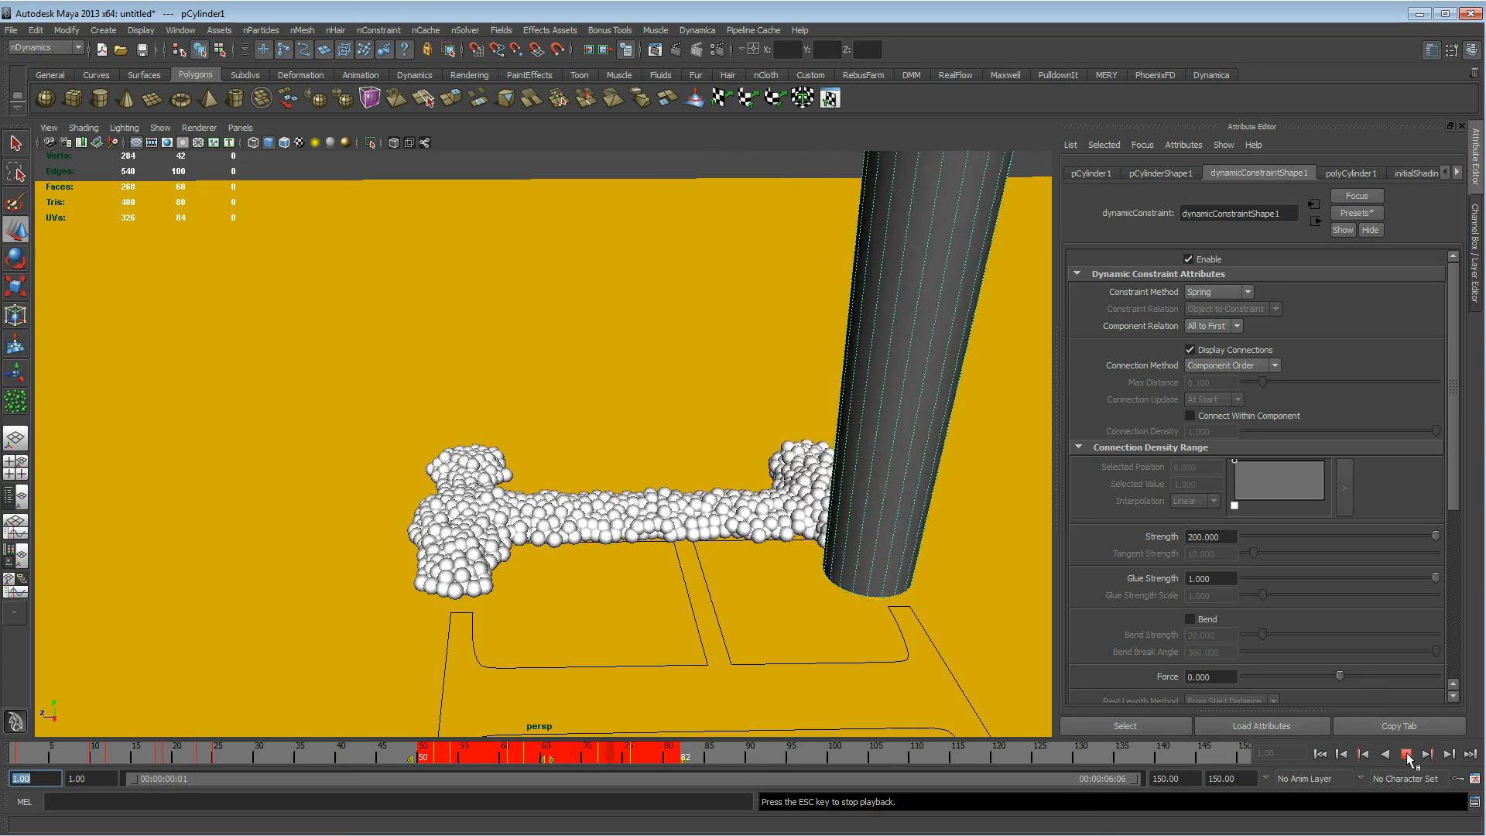
Stop the playback at frame 83 and examine the emitted ink particles up close
{"action": "left_click", "coordinate": [1406, 756]}
{"action": "left_click_drag", "start_coordinate": [462, 602], "coordinate": [591, 631], "text": "alt"}
{"action": "right_click_drag", "start_coordinate": [590, 631], "coordinate": [681, 619], "text": "alt"}
{"action": "left_click_drag", "start_coordinate": [681, 620], "coordinate": [576, 558], "text": "alt"}
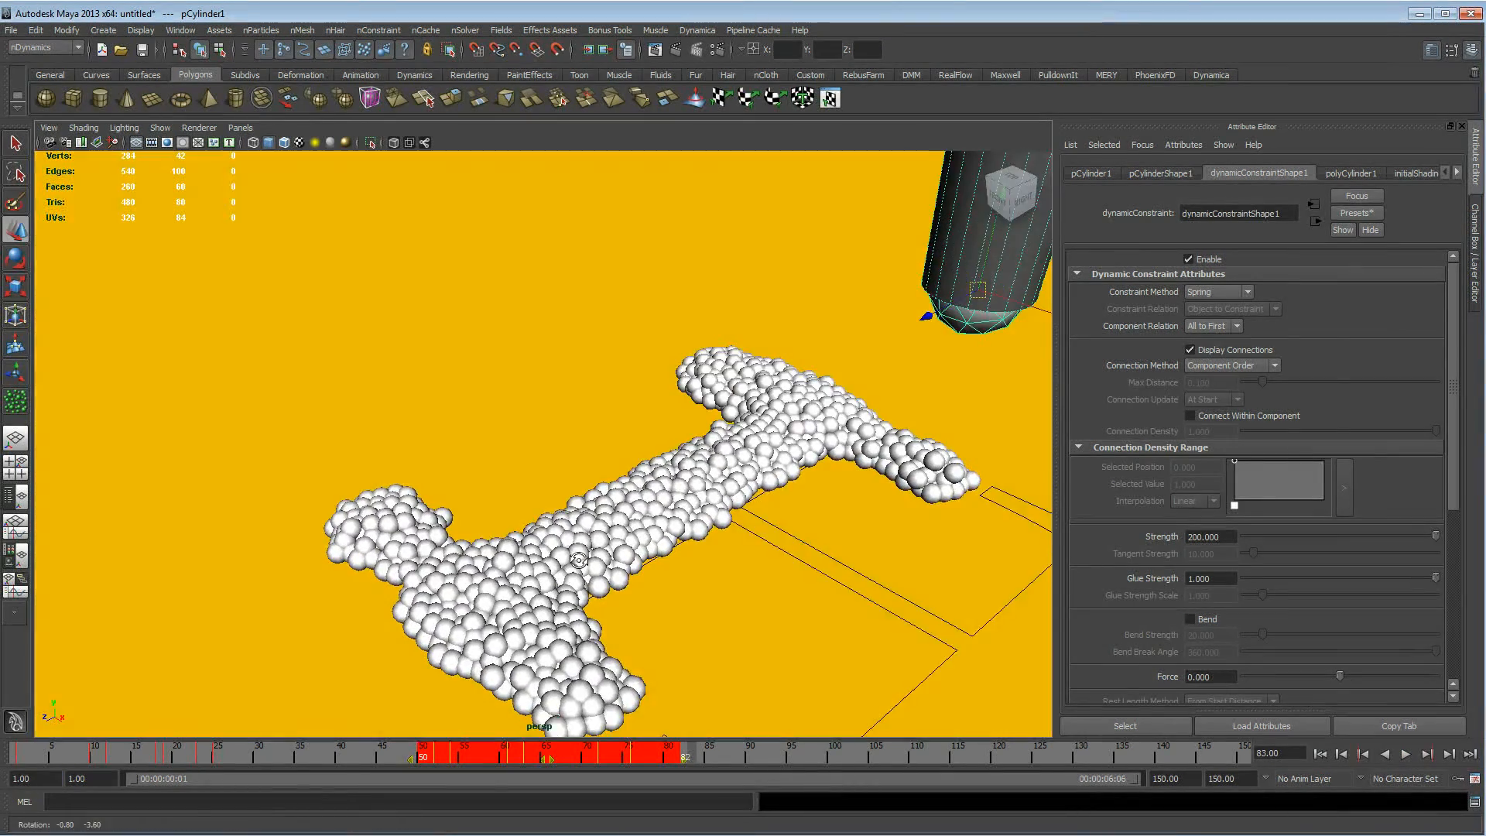
Select nParticle1 in the Outliner and convert the ink particles to polygons
{"action": "left_click", "coordinate": [187, 31]}
{"action": "left_click", "coordinate": [198, 147]}
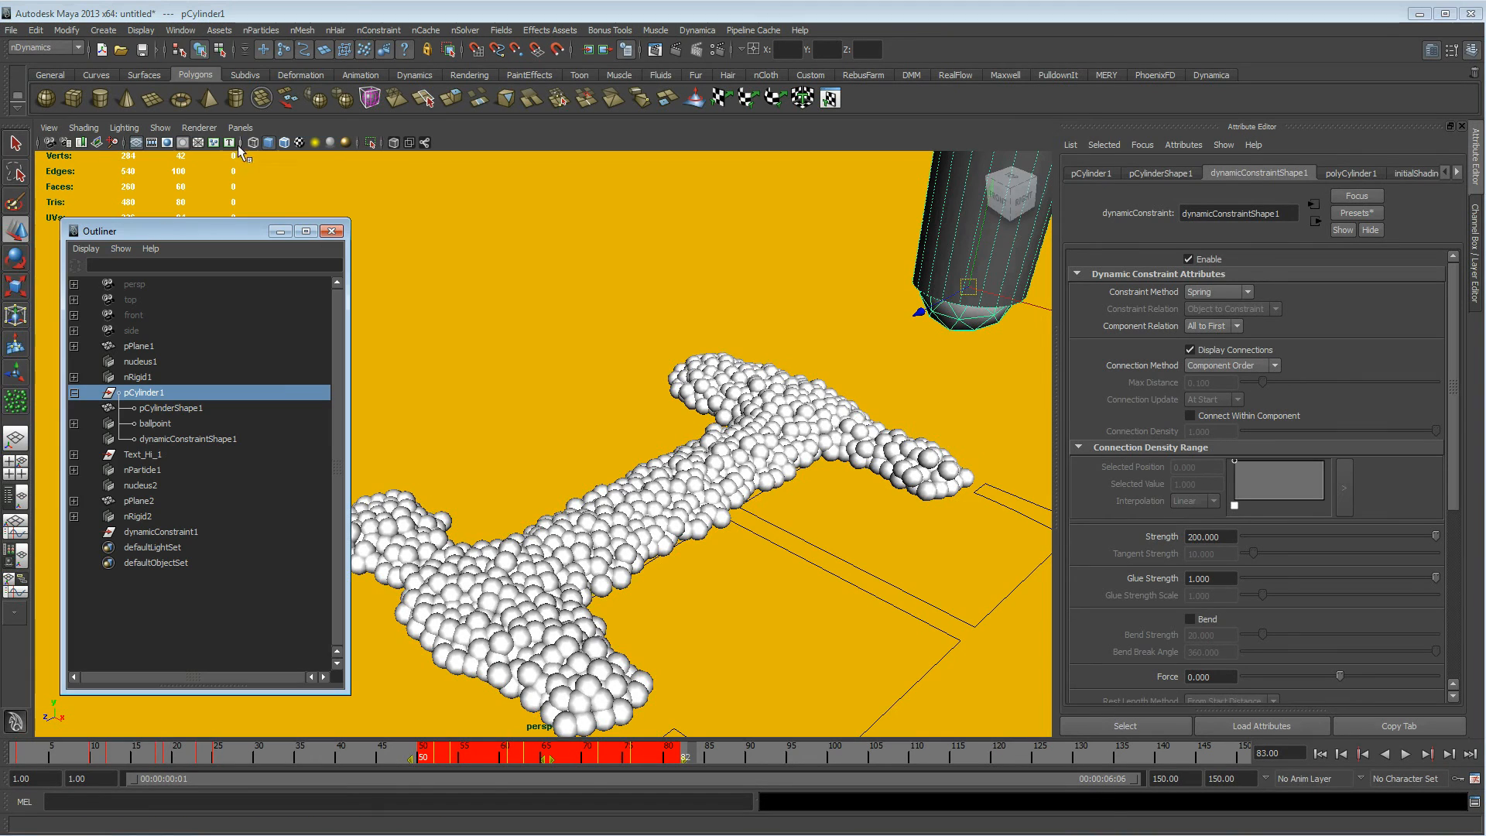
{"action": "left_click", "coordinate": [161, 469]}
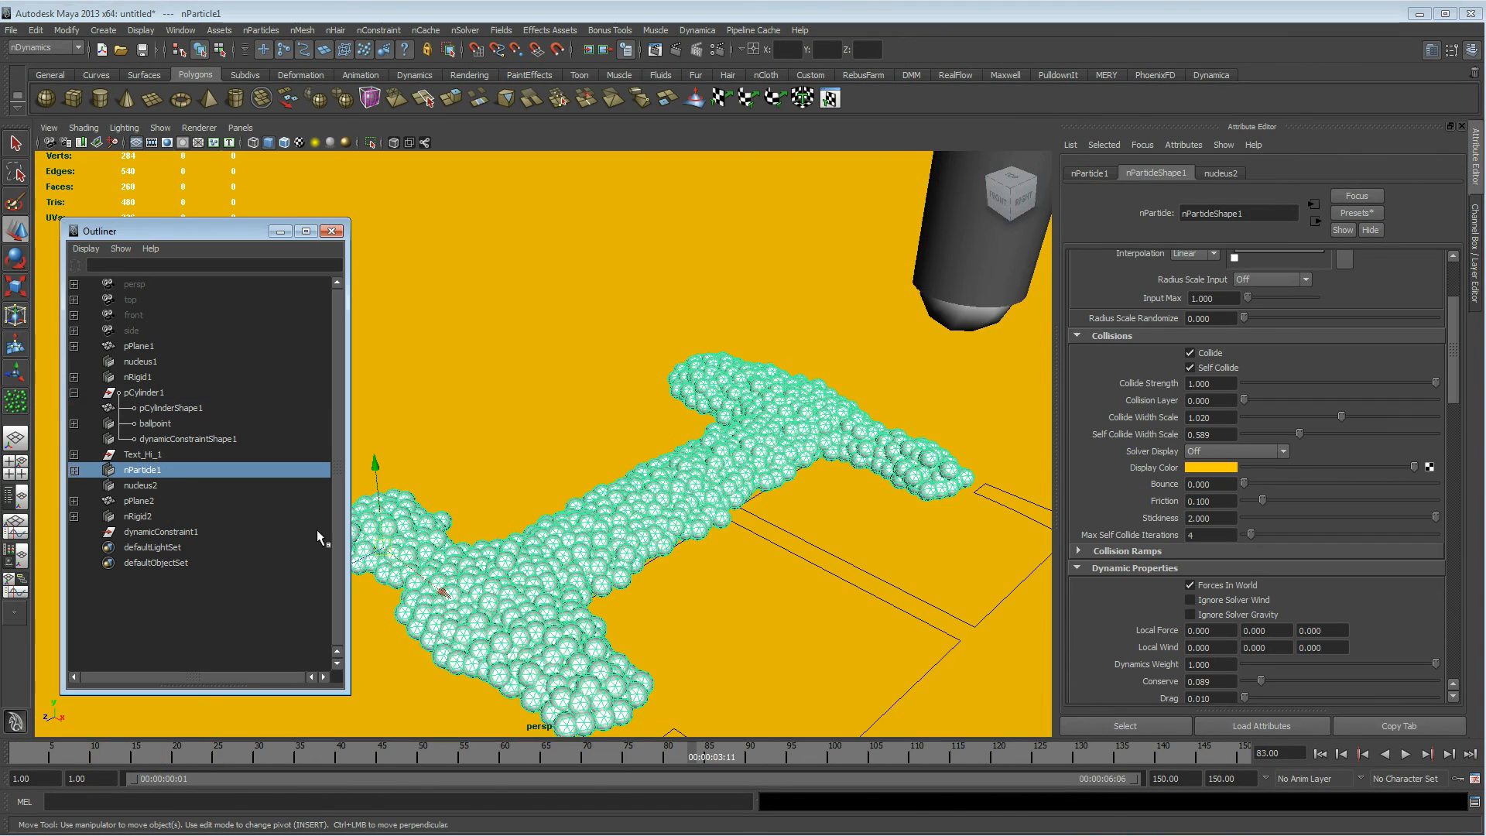
{"action": "left_click_drag", "start_coordinate": [650, 526], "coordinate": [701, 496], "text": "alt"}
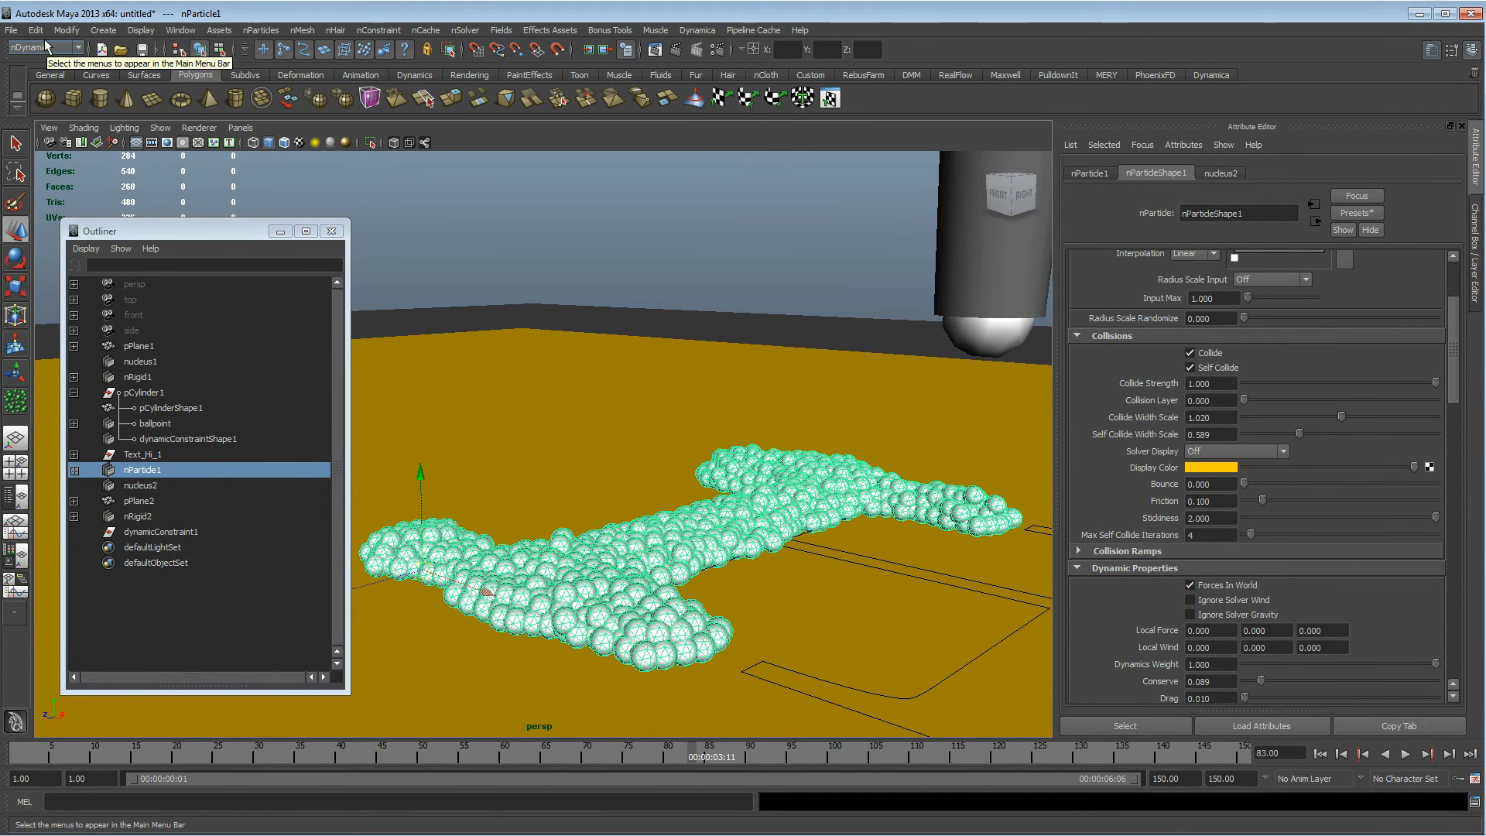
{"action": "left_click", "coordinate": [66, 30]}
{"action": "mouse_move", "coordinate": [132, 270]}
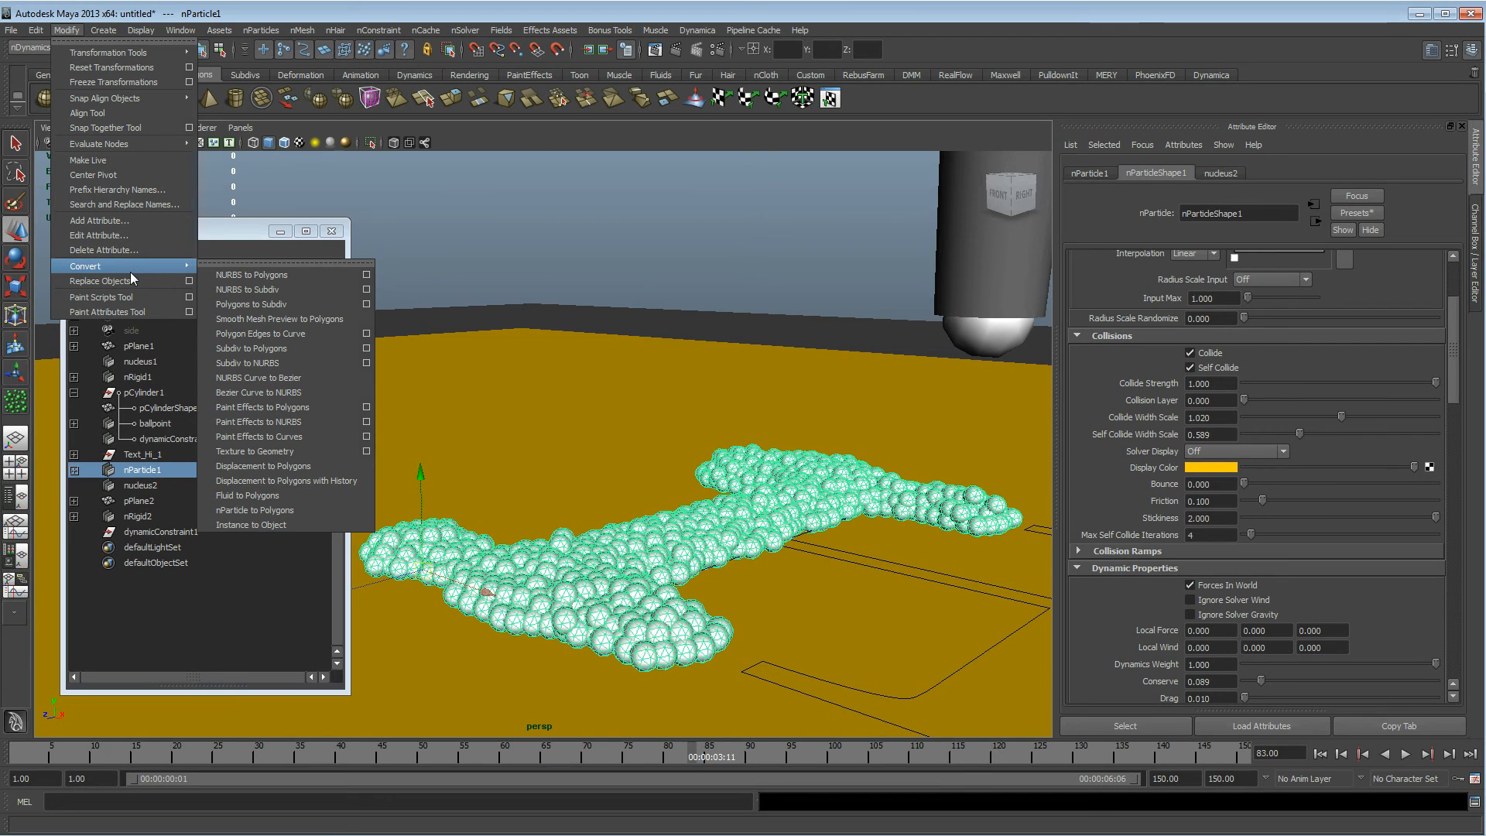
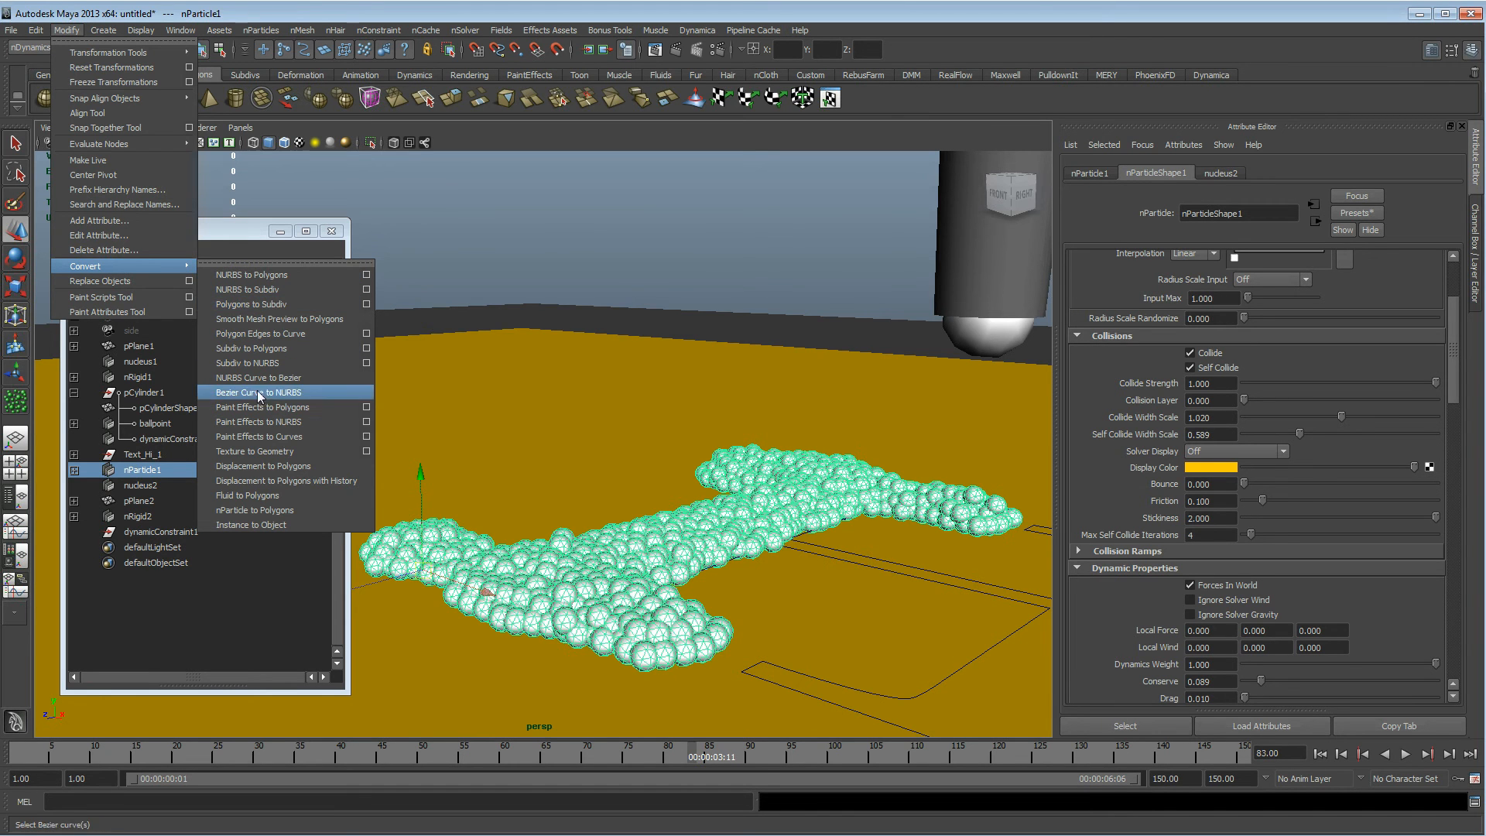
{"action": "left_click", "coordinate": [297, 508]}
{"action": "left_click_drag", "start_coordinate": [322, 509], "coordinate": [611, 520], "text": "alt"}
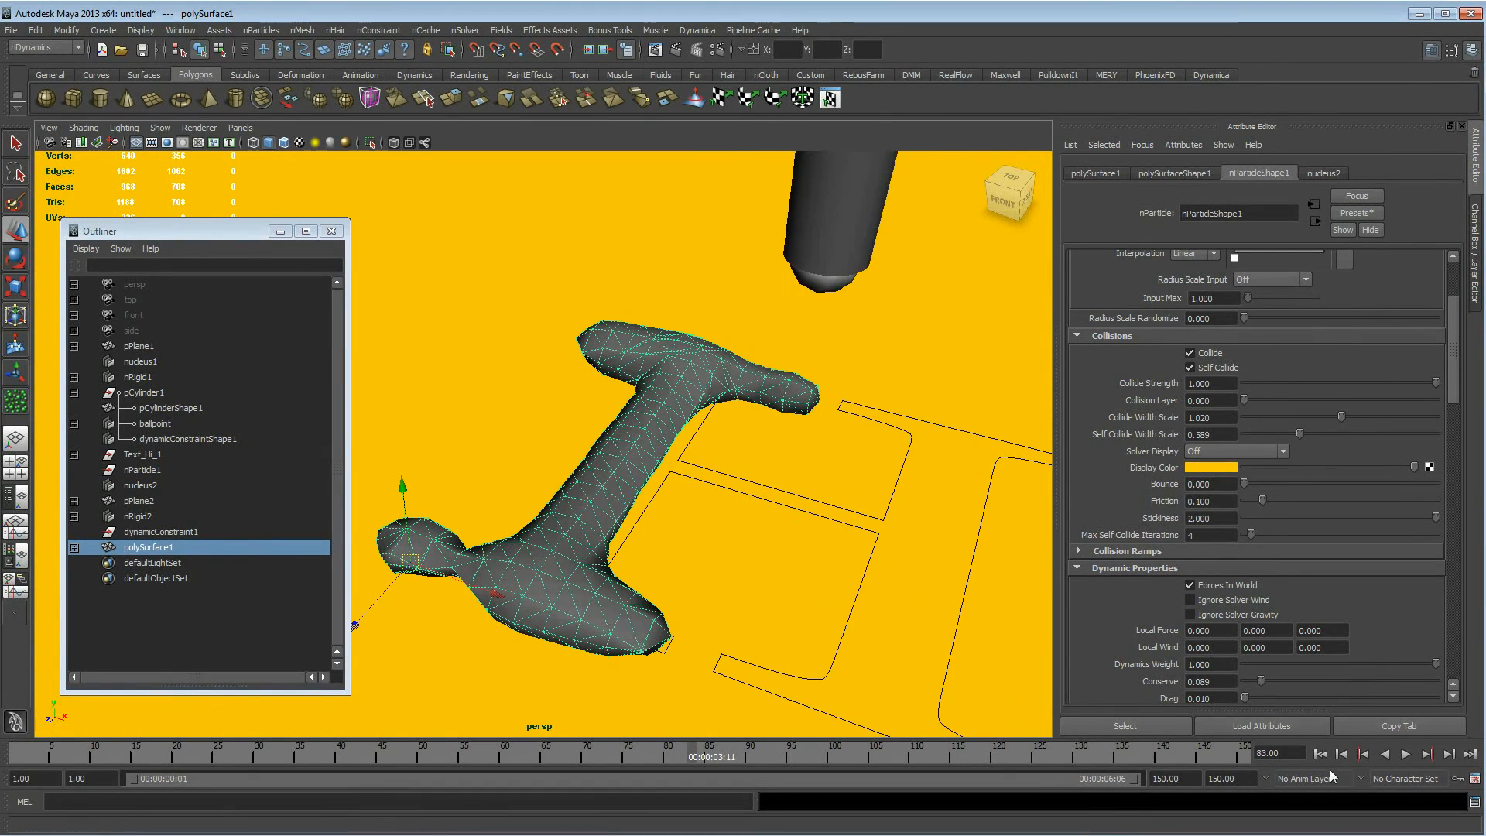
Replay the simulation from the start with the converted ink mesh and stop it at frame 84
{"action": "left_click", "coordinate": [1318, 754]}
{"action": "left_click", "coordinate": [1405, 754]}
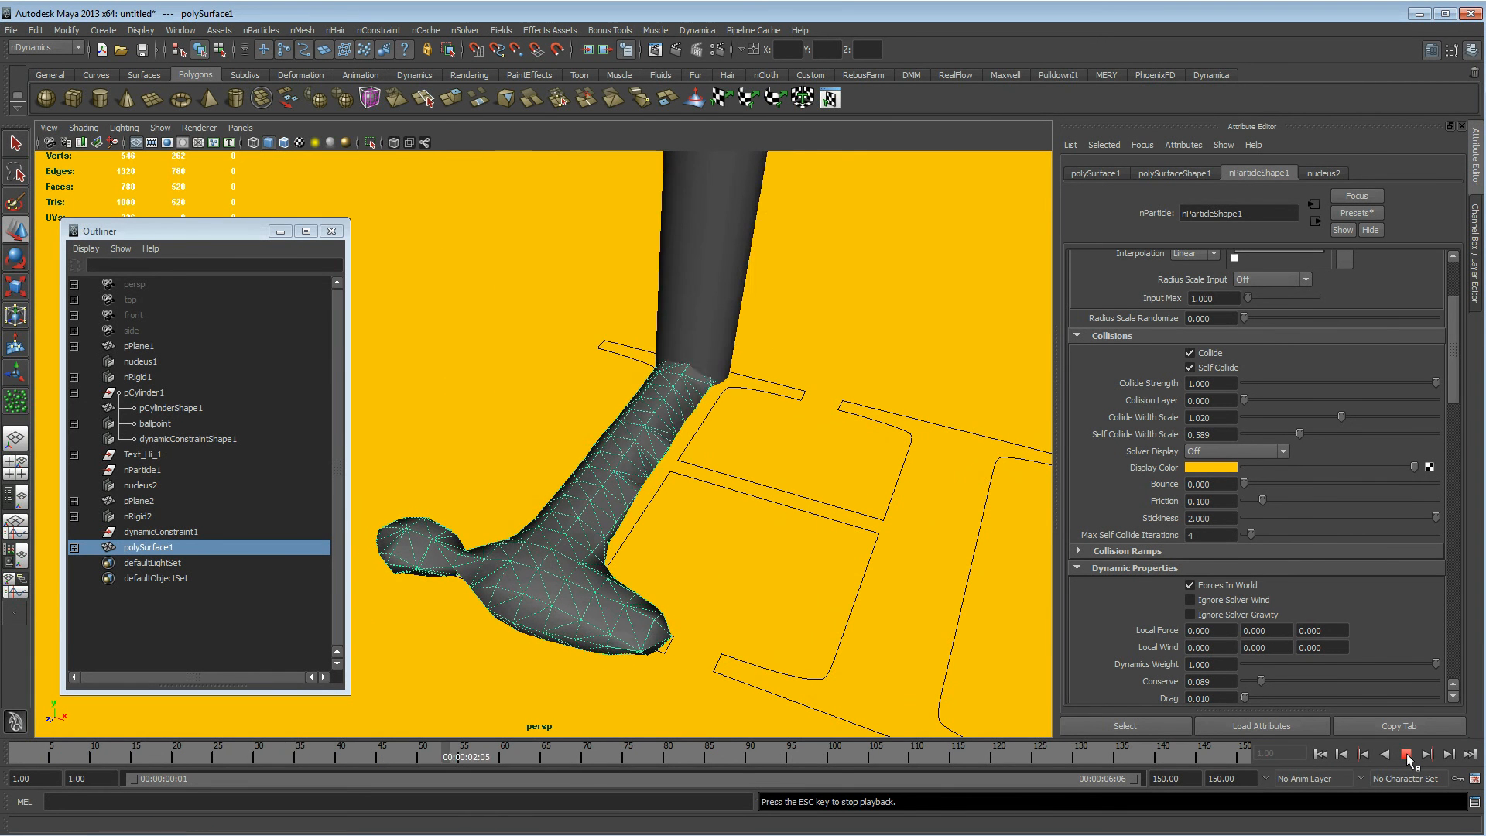
{"action": "left_click", "coordinate": [1406, 754]}
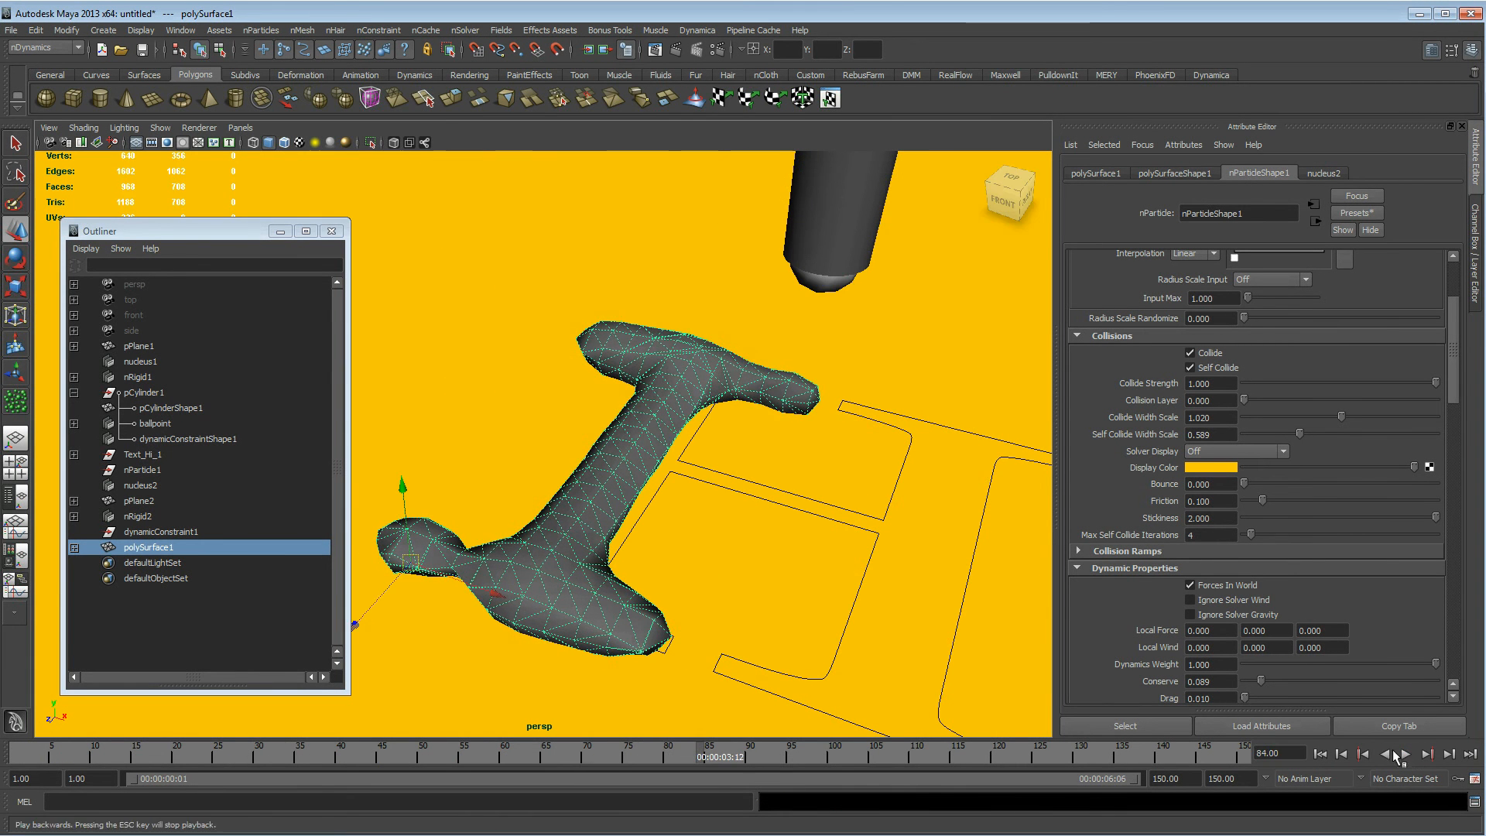
In the ink's Output Mesh attributes, set Threshold to 0.060, Blobby Radius Scale to 0.860 and Mesh Triangle Size to 0.290
{"action": "left_click_drag", "start_coordinate": [763, 553], "coordinate": [769, 541], "text": "alt"}
{"action": "scroll", "coordinate": [1167, 566], "scroll_direction": "down", "scroll_amount": 3}
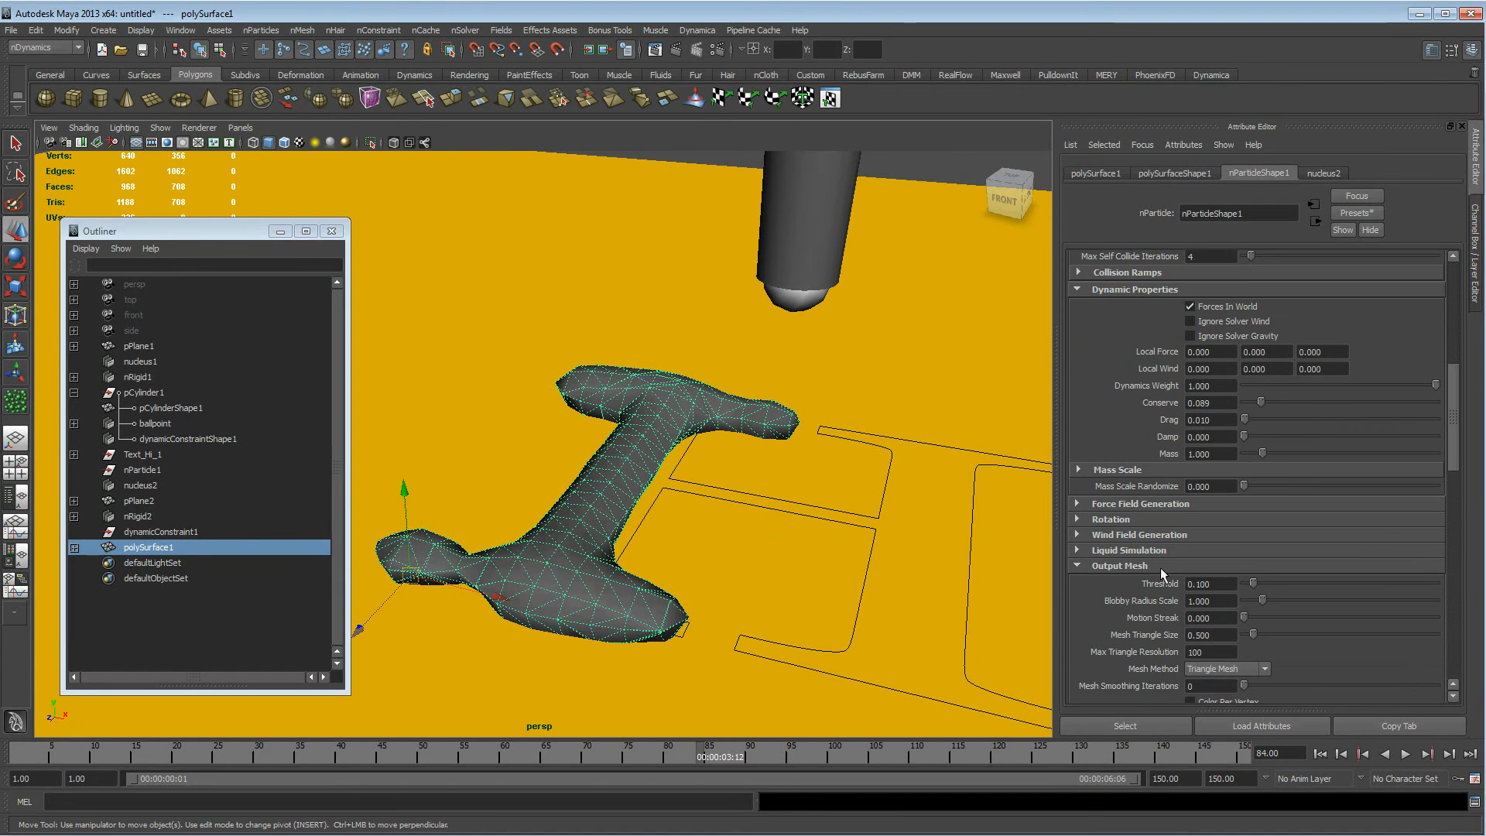
{"action": "scroll", "coordinate": [1117, 599], "scroll_direction": "down", "scroll_amount": 3}
{"action": "scroll", "coordinate": [1121, 596], "scroll_direction": "down", "scroll_amount": 3}
{"action": "scroll", "coordinate": [1121, 596], "scroll_direction": "up", "scroll_amount": 5}
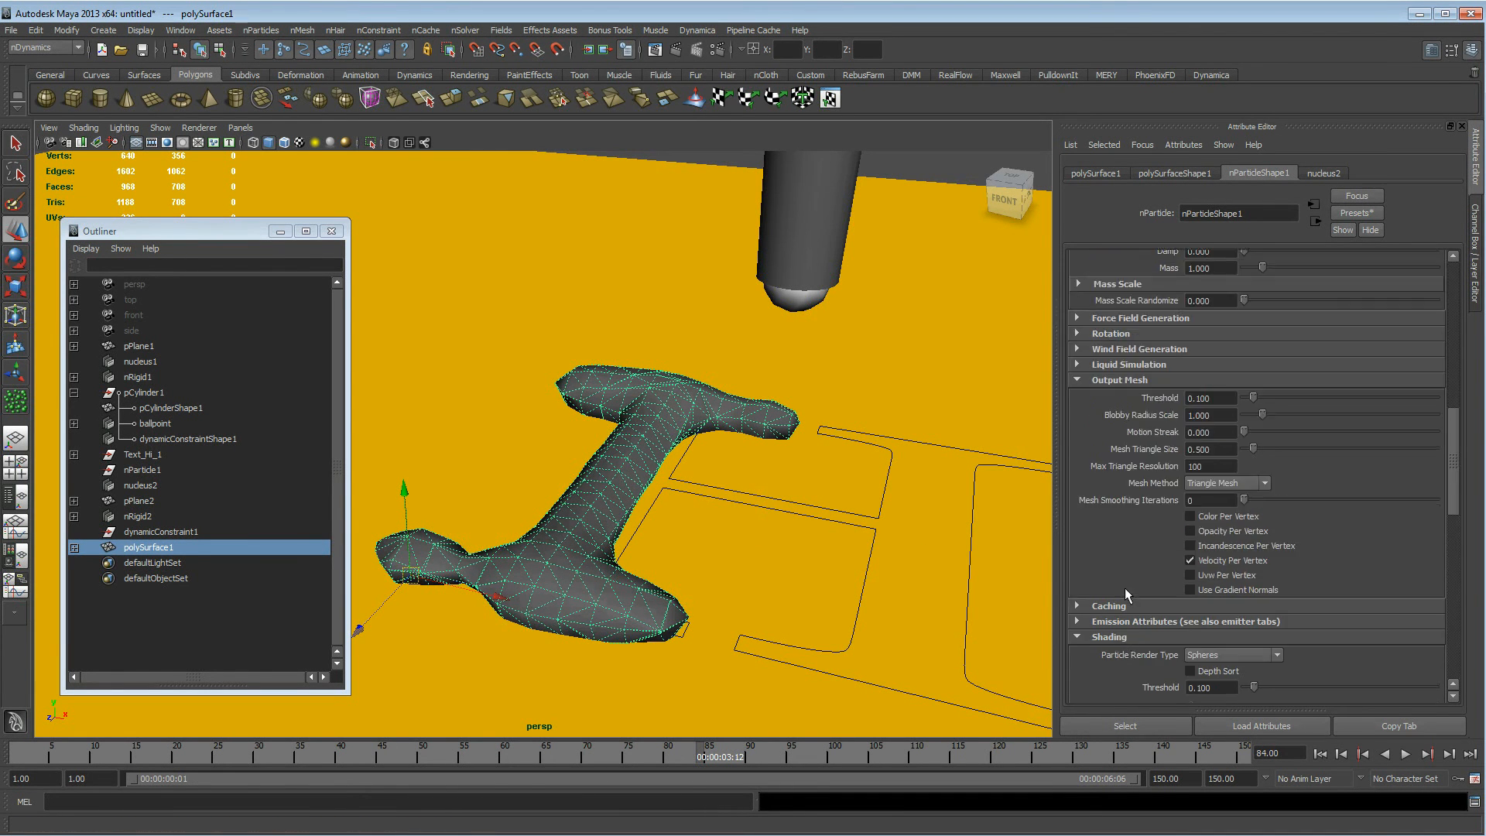
{"action": "scroll", "coordinate": [1125, 587], "scroll_direction": "up", "scroll_amount": 1}
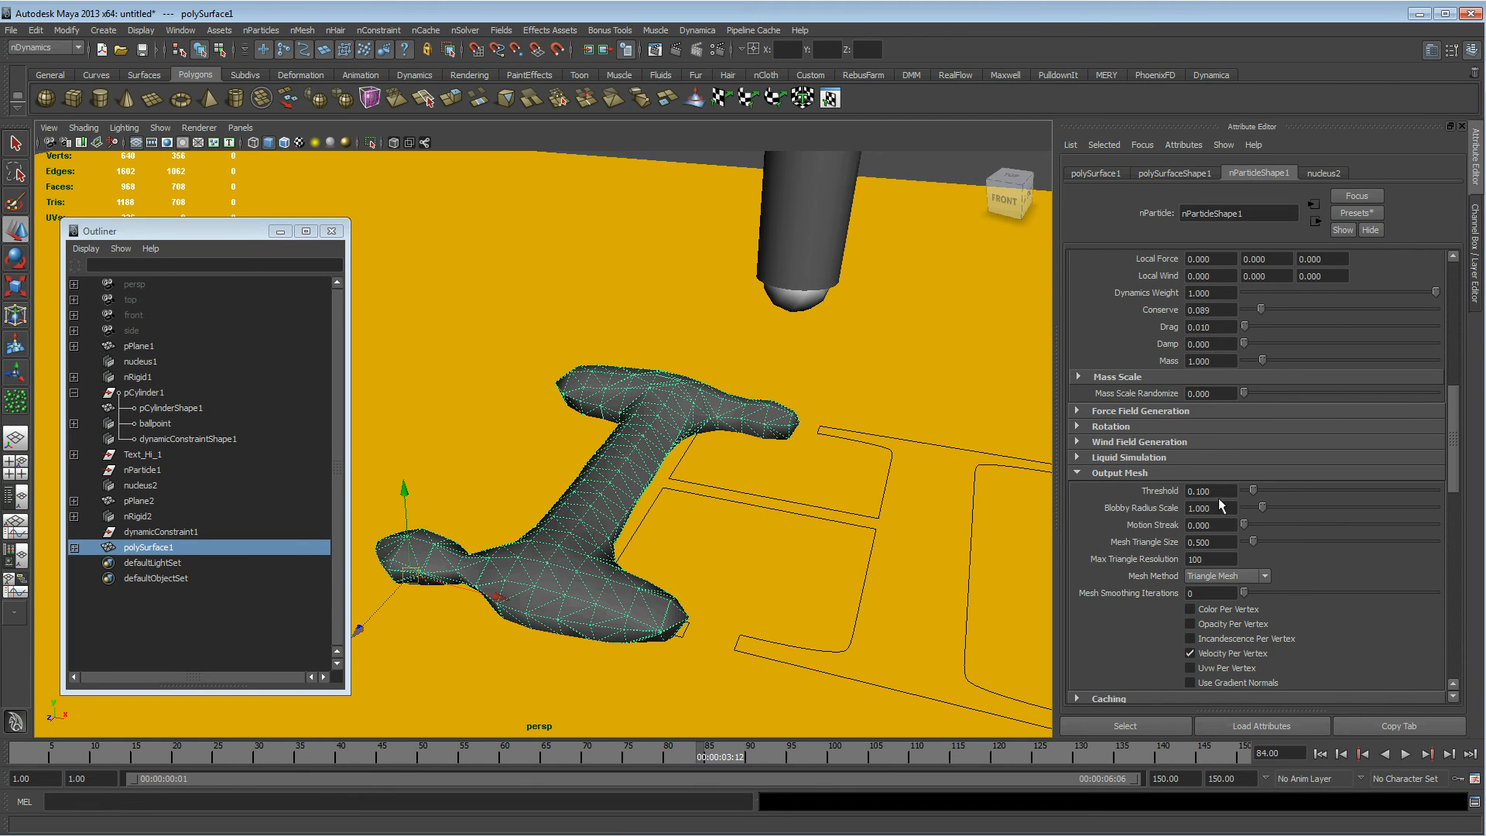
{"action": "left_click_drag", "start_coordinate": [1229, 491], "coordinate": [1226, 494], "text": "ctrl"}
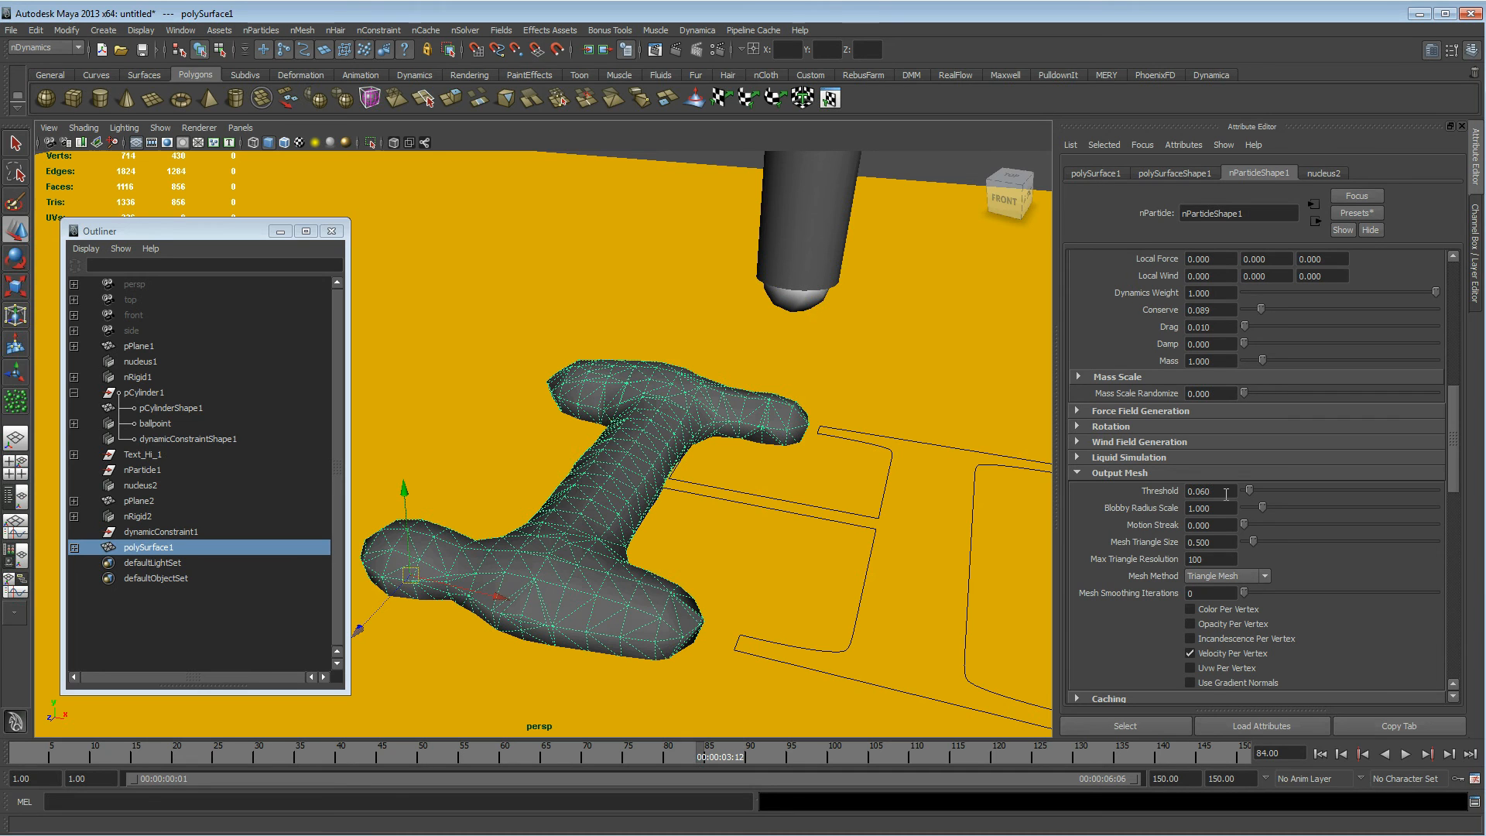
{"action": "left_click_drag", "start_coordinate": [1233, 509], "coordinate": [1212, 556], "text": "ctrl"}
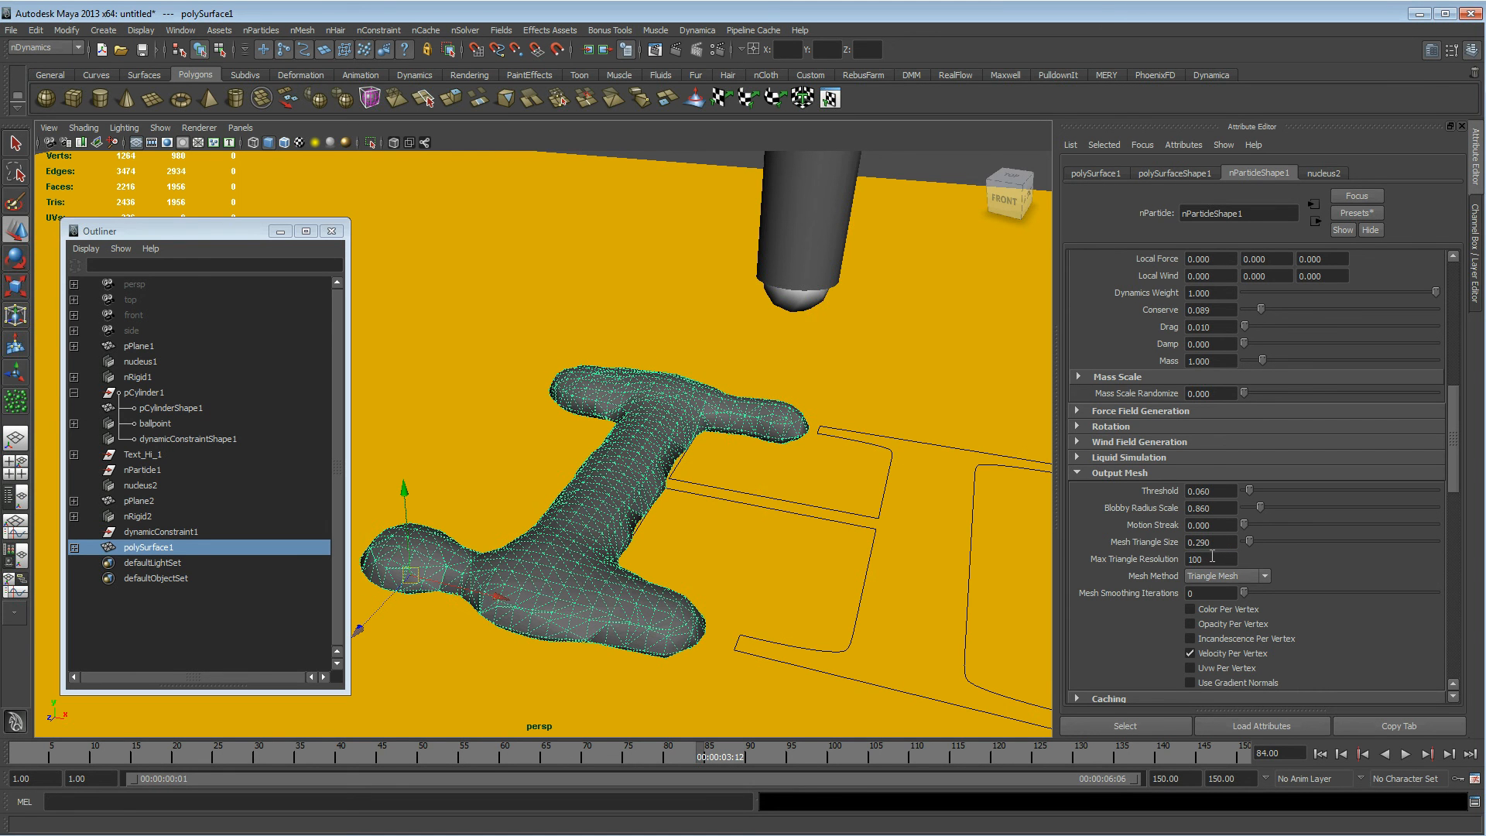
Set the ink's Mesh Method to Acute Tetrahedra and raise Mesh Smoothing Iterations to 5
{"action": "left_click", "coordinate": [1228, 577]}
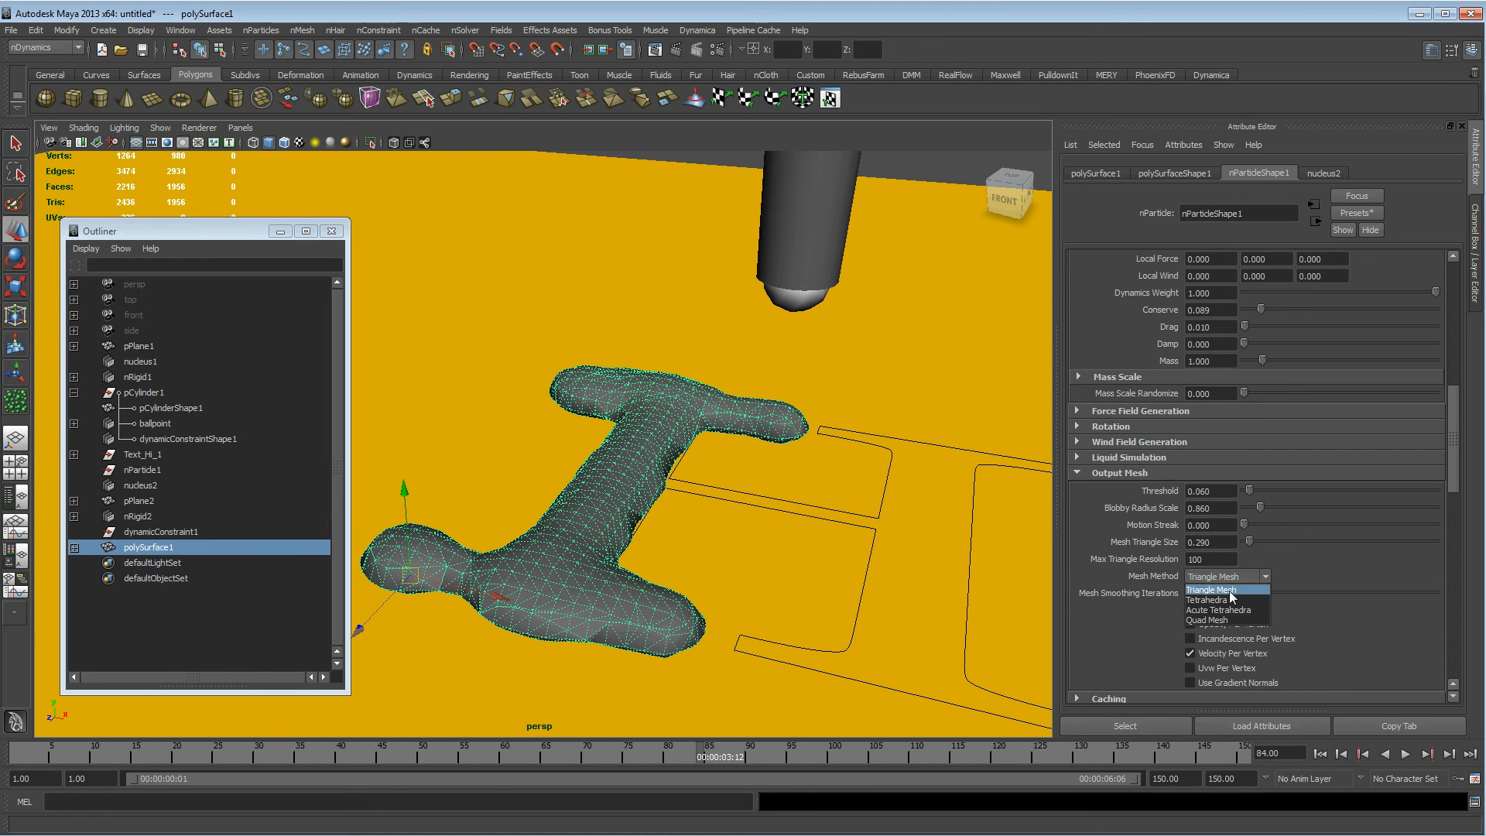
{"action": "left_click", "coordinate": [1228, 612]}
{"action": "left_click_drag", "start_coordinate": [736, 513], "coordinate": [699, 534], "text": "alt"}
{"action": "right_click_drag", "start_coordinate": [700, 534], "coordinate": [903, 553], "text": "alt"}
{"action": "left_click_drag", "start_coordinate": [894, 546], "coordinate": [805, 527], "text": "alt"}
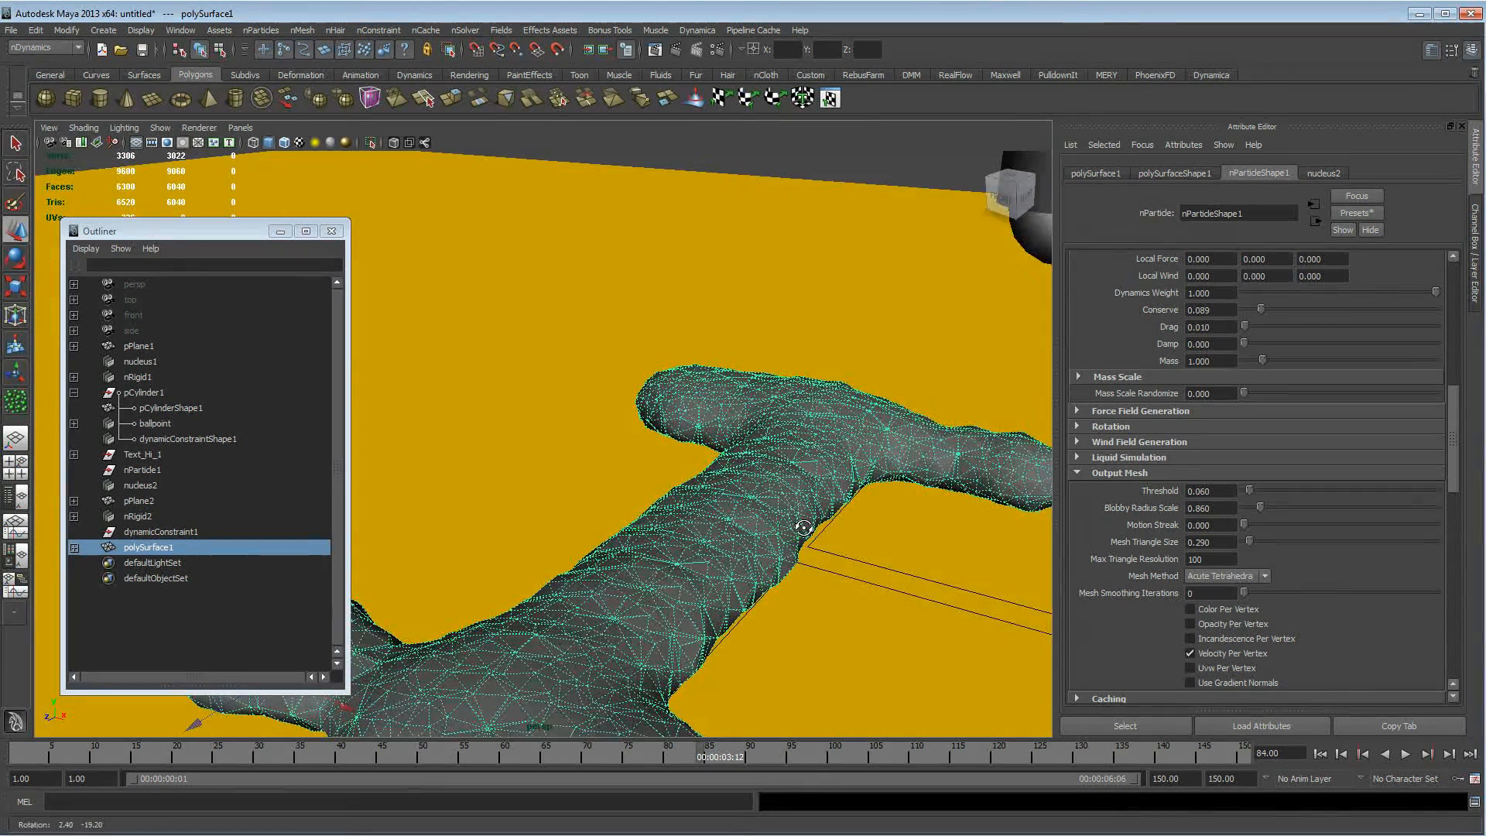
{"action": "right_click_drag", "start_coordinate": [803, 527], "coordinate": [649, 517], "text": "alt"}
{"action": "left_click_drag", "start_coordinate": [875, 388], "coordinate": [1014, 586], "text": "alt"}
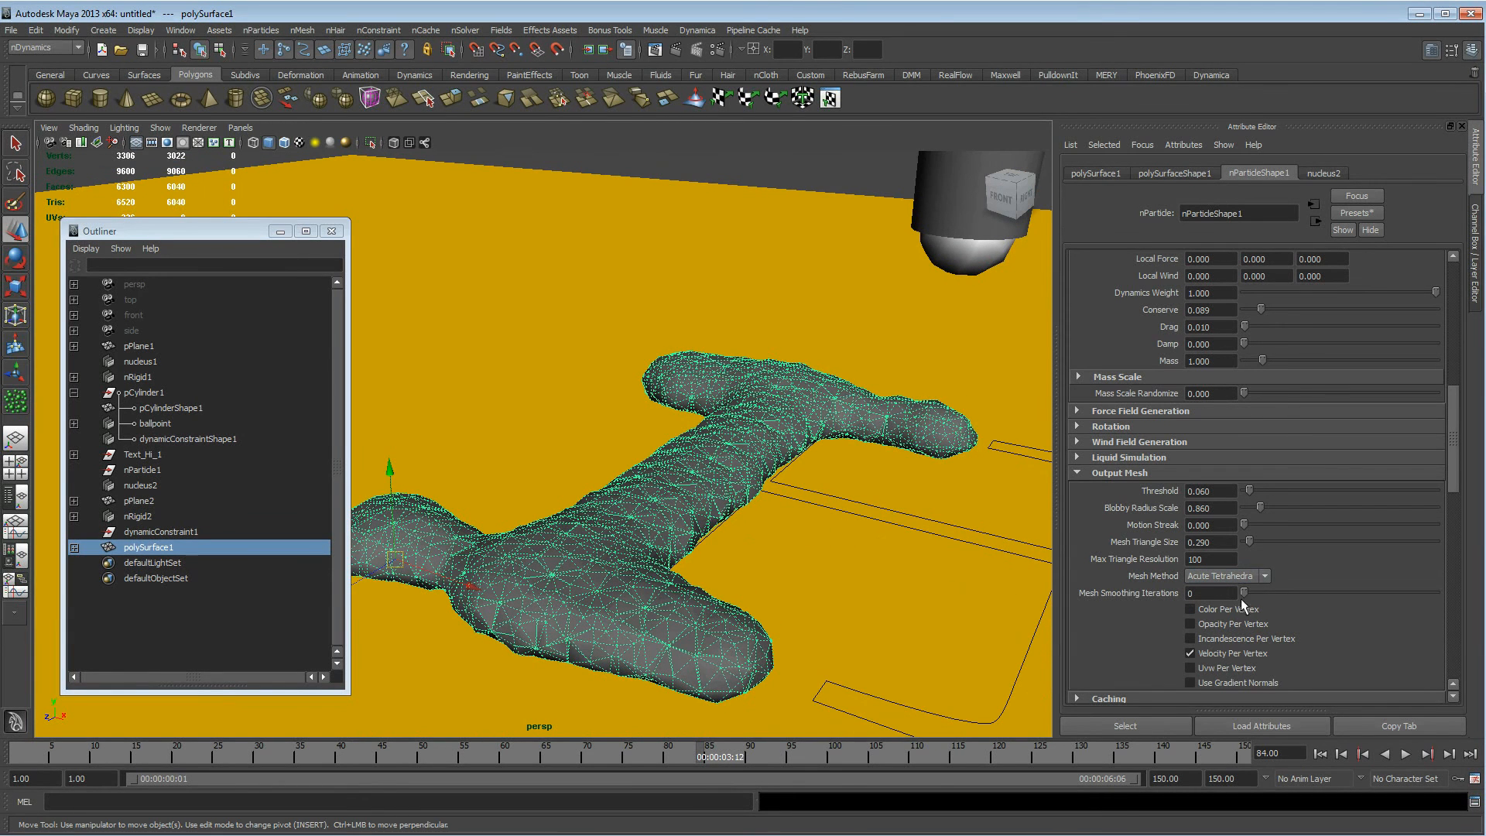
{"action": "left_click_drag", "start_coordinate": [1245, 593], "coordinate": [1283, 593]}
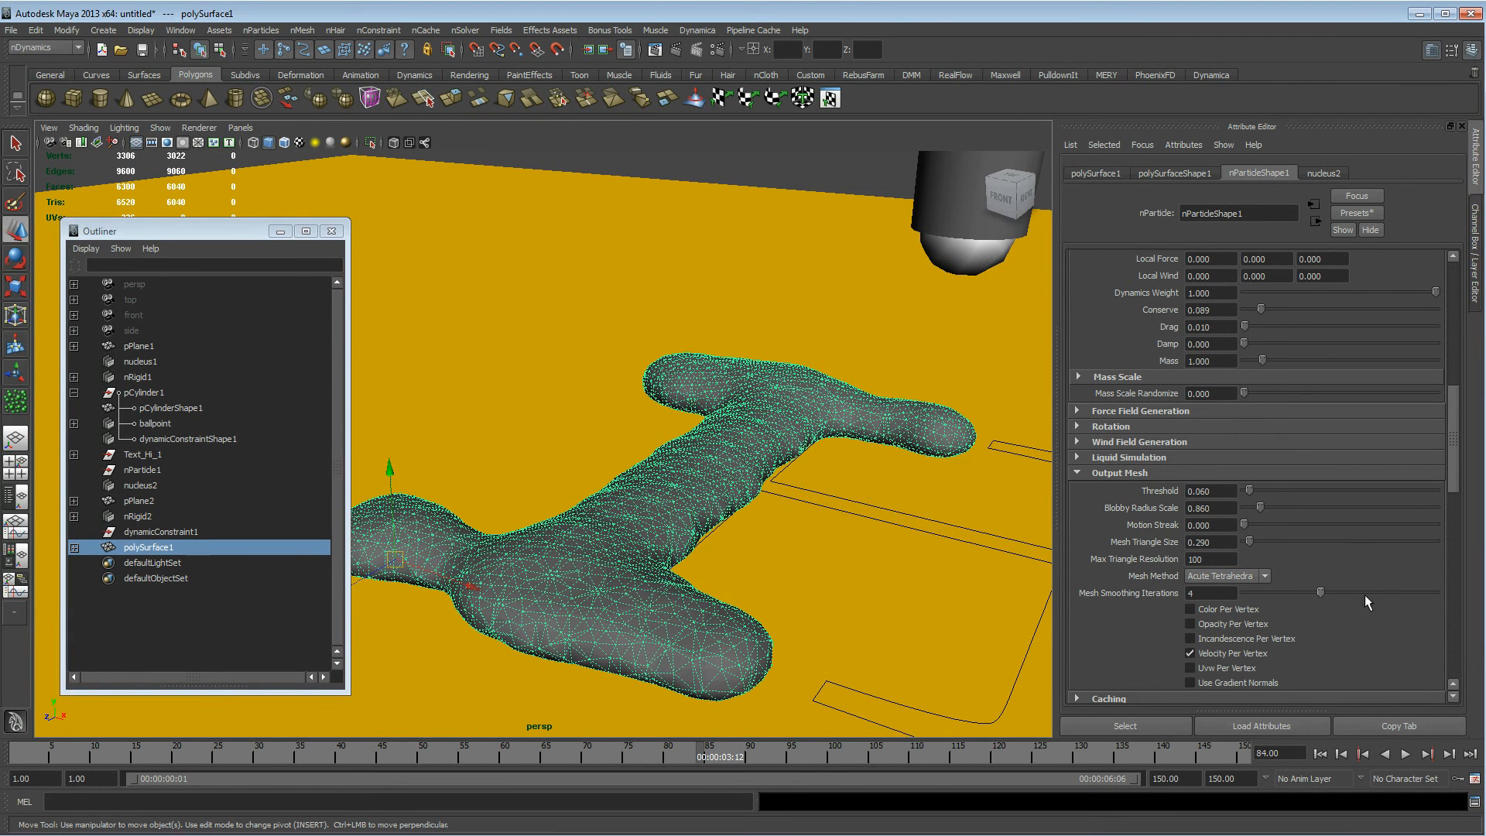
Examine the smoothness and triangulation of the ink mesh from several angles and distances
{"action": "right_click_drag", "start_coordinate": [582, 373], "coordinate": [510, 431], "text": "alt"}
{"action": "left_click_drag", "start_coordinate": [658, 410], "coordinate": [740, 524], "text": "alt"}
{"action": "right_click_drag", "start_coordinate": [740, 524], "coordinate": [916, 503], "text": "alt"}
{"action": "middle_click_drag", "start_coordinate": [916, 504], "coordinate": [832, 504], "text": "alt"}
{"action": "right_click_drag", "start_coordinate": [646, 467], "coordinate": [616, 462], "text": "alt"}
{"action": "left_click_drag", "start_coordinate": [616, 463], "coordinate": [515, 431], "text": "alt"}
{"action": "middle_click_drag", "start_coordinate": [515, 431], "coordinate": [615, 423], "text": "alt"}
{"action": "right_click_drag", "start_coordinate": [615, 423], "coordinate": [736, 397], "text": "alt"}
{"action": "mouse_move", "coordinate": [736, 398]}
{"action": "left_mouse_down", "text": "alt"}
{"action": "mouse_move", "coordinate": [736, 504]}
{"action": "mouse_move", "coordinate": [751, 422]}
{"action": "left_mouse_up", "text": "alt"}
{"action": "middle_click_drag", "start_coordinate": [753, 489], "coordinate": [708, 464], "text": "alt"}
{"action": "right_click_drag", "start_coordinate": [708, 465], "coordinate": [600, 461], "text": "alt"}
{"action": "left_click_drag", "start_coordinate": [600, 461], "coordinate": [670, 486], "text": "alt"}
{"action": "right_click_drag", "start_coordinate": [670, 486], "coordinate": [390, 414], "text": "alt"}
{"action": "left_click_drag", "start_coordinate": [738, 503], "coordinate": [849, 544], "text": "alt"}
{"action": "right_click_drag", "start_coordinate": [849, 544], "coordinate": [983, 580], "text": "alt"}
{"action": "left_click_drag", "start_coordinate": [983, 581], "coordinate": [903, 524], "text": "alt"}
{"action": "mouse_move", "coordinate": [611, 470]}
{"action": "right_mouse_down", "text": "alt"}
{"action": "mouse_move", "coordinate": [670, 486]}
{"action": "mouse_move", "coordinate": [598, 493]}
{"action": "right_mouse_up", "text": "alt"}
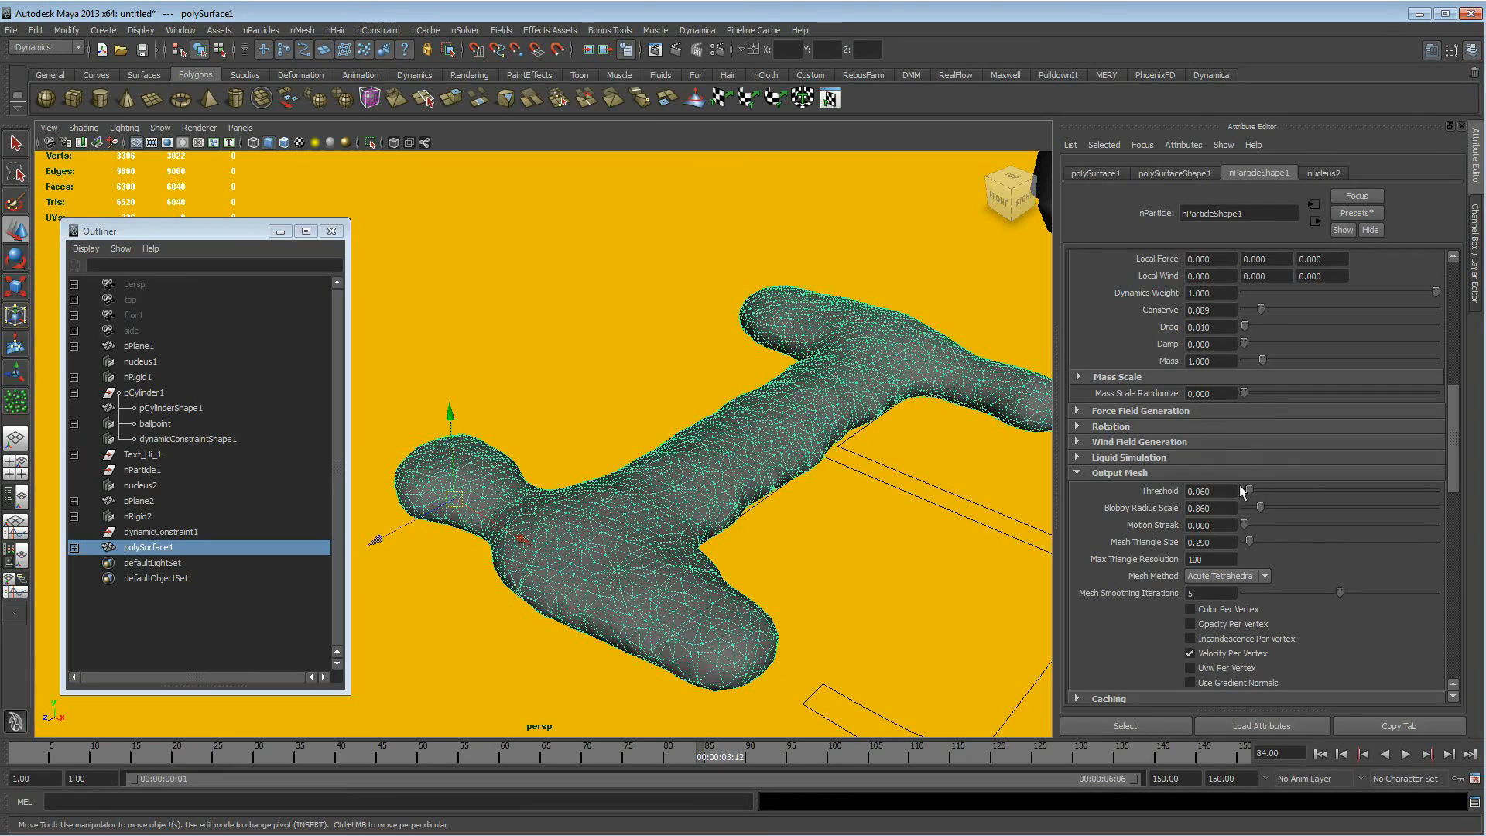
Refine the ink's output mesh with Threshold 0.040, Blobby Radius Scale 0.810, Motion Streak 0 and Mesh Triangle Size 0.282
{"action": "left_click_drag", "start_coordinate": [1228, 493], "coordinate": [1220, 514], "text": "ctrl"}
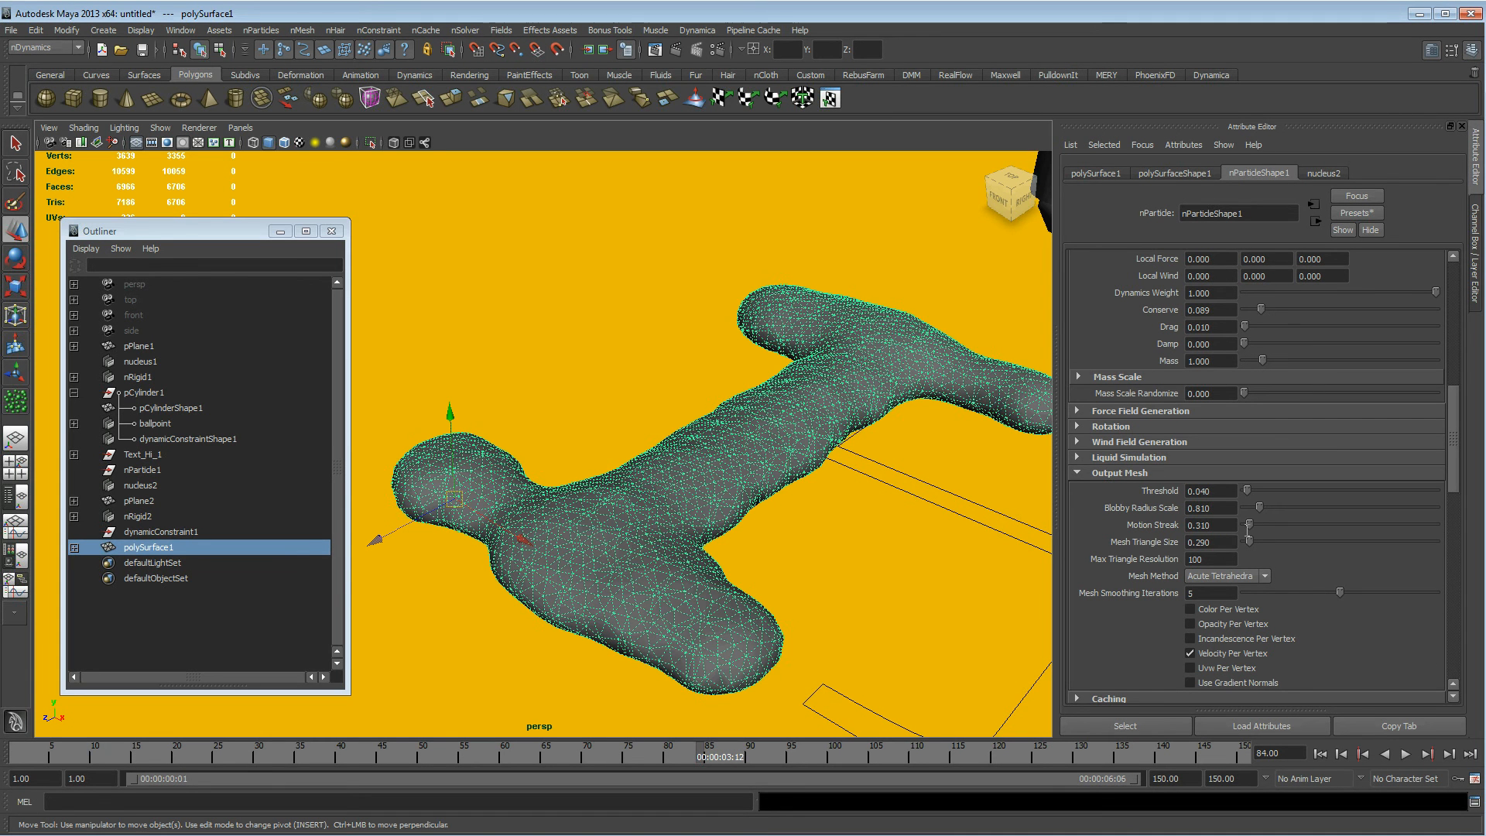
{"action": "left_click_drag", "start_coordinate": [1231, 525], "coordinate": [1222, 526], "text": "ctrl"}
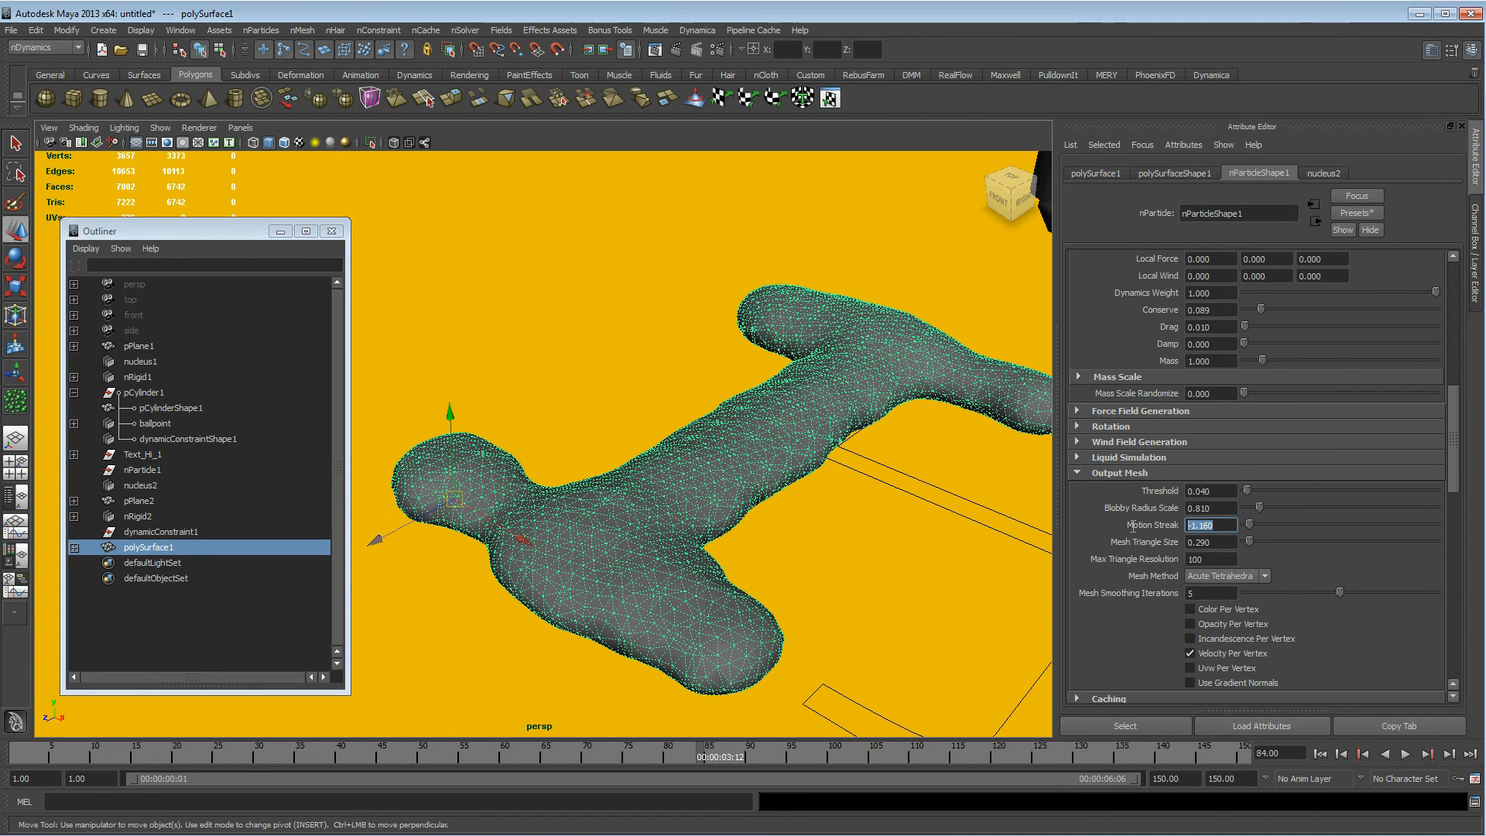
{"action": "type", "text": "0"}
{"action": "key", "text": "Return"}
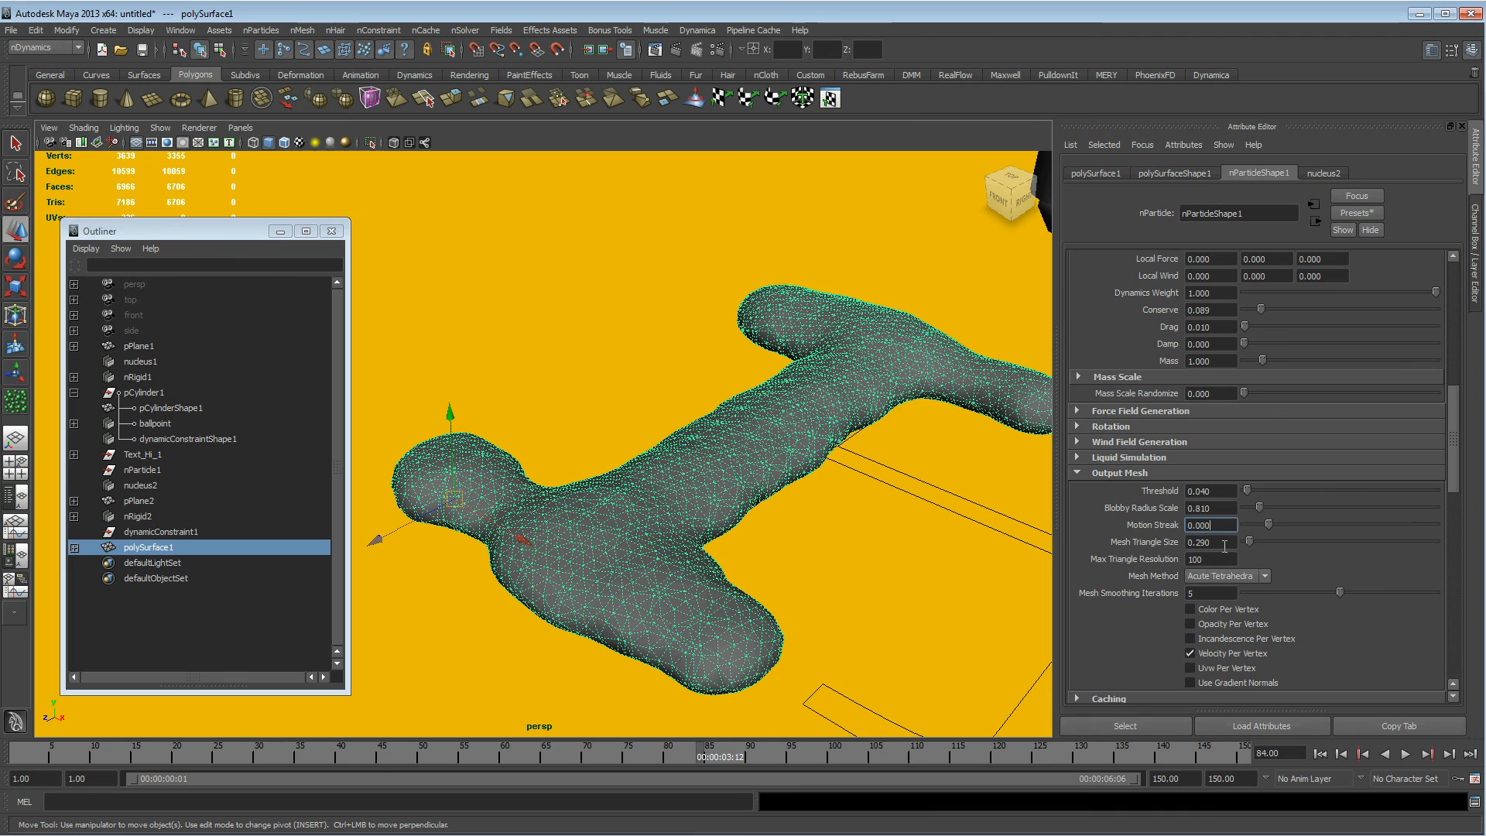
{"action": "mouse_move", "coordinate": [1248, 543]}
{"action": "left_mouse_down"}
{"action": "mouse_move", "coordinate": [1262, 544]}
{"action": "mouse_move", "coordinate": [1251, 551]}
{"action": "left_mouse_up"}
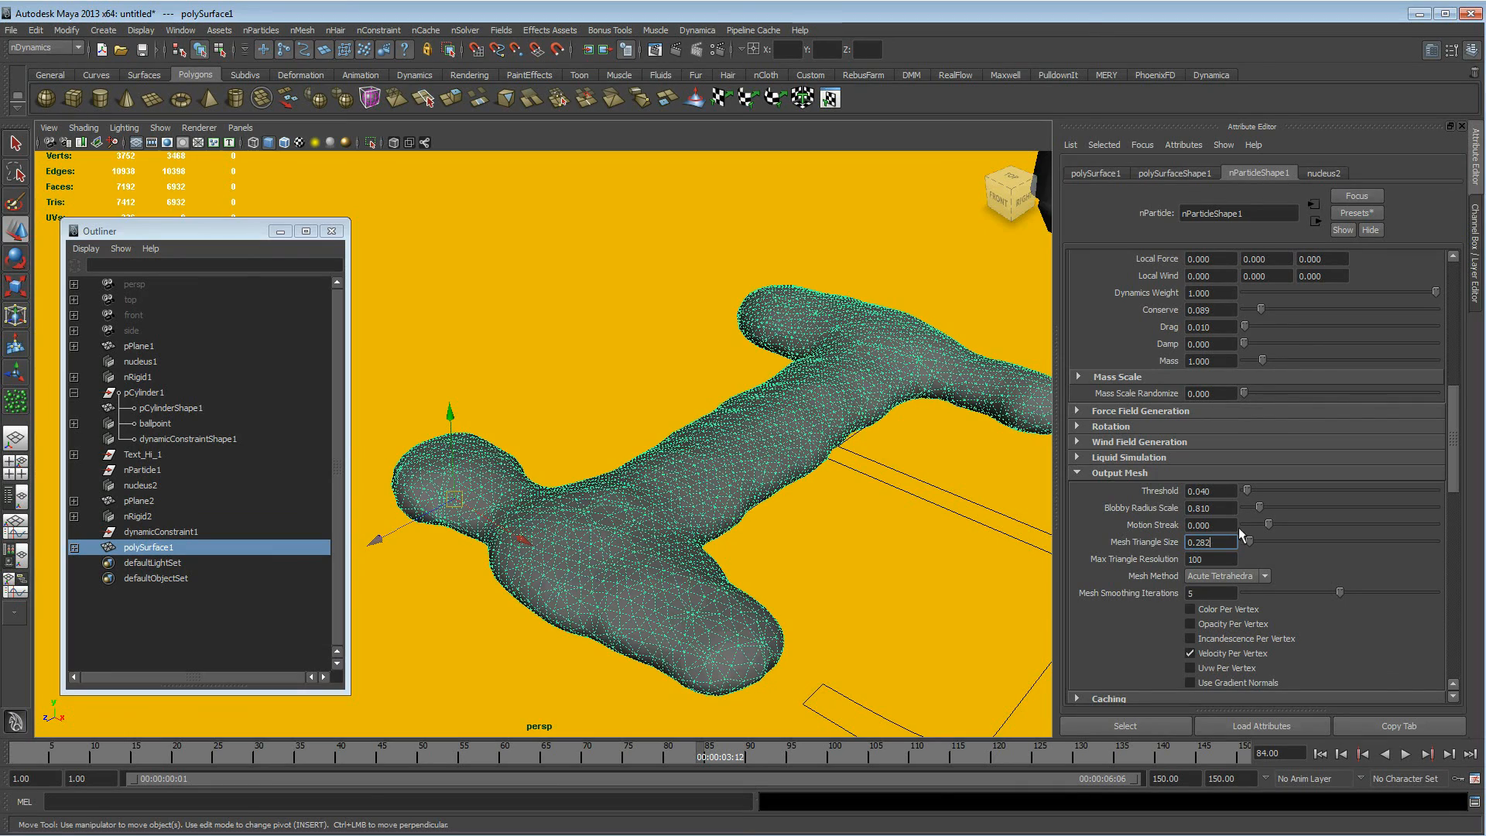
Examine the shaded, unselected ink mesh against the pen and the "Hi" outline from above, from the side and up close
{"action": "left_click_drag", "start_coordinate": [802, 488], "coordinate": [846, 504], "text": "alt"}
{"action": "right_click_drag", "start_coordinate": [846, 504], "coordinate": [372, 422], "text": "alt"}
{"action": "mouse_move", "coordinate": [685, 503]}
{"action": "left_mouse_down", "text": "alt"}
{"action": "mouse_move", "coordinate": [681, 469]}
{"action": "mouse_move", "coordinate": [667, 495]}
{"action": "left_mouse_up", "text": "alt"}
{"action": "right_click_drag", "start_coordinate": [667, 496], "coordinate": [1098, 497], "text": "alt"}
{"action": "middle_click_drag", "start_coordinate": [693, 503], "coordinate": [706, 392], "text": "alt"}
{"action": "right_click_drag", "start_coordinate": [706, 392], "coordinate": [623, 383], "text": "alt"}
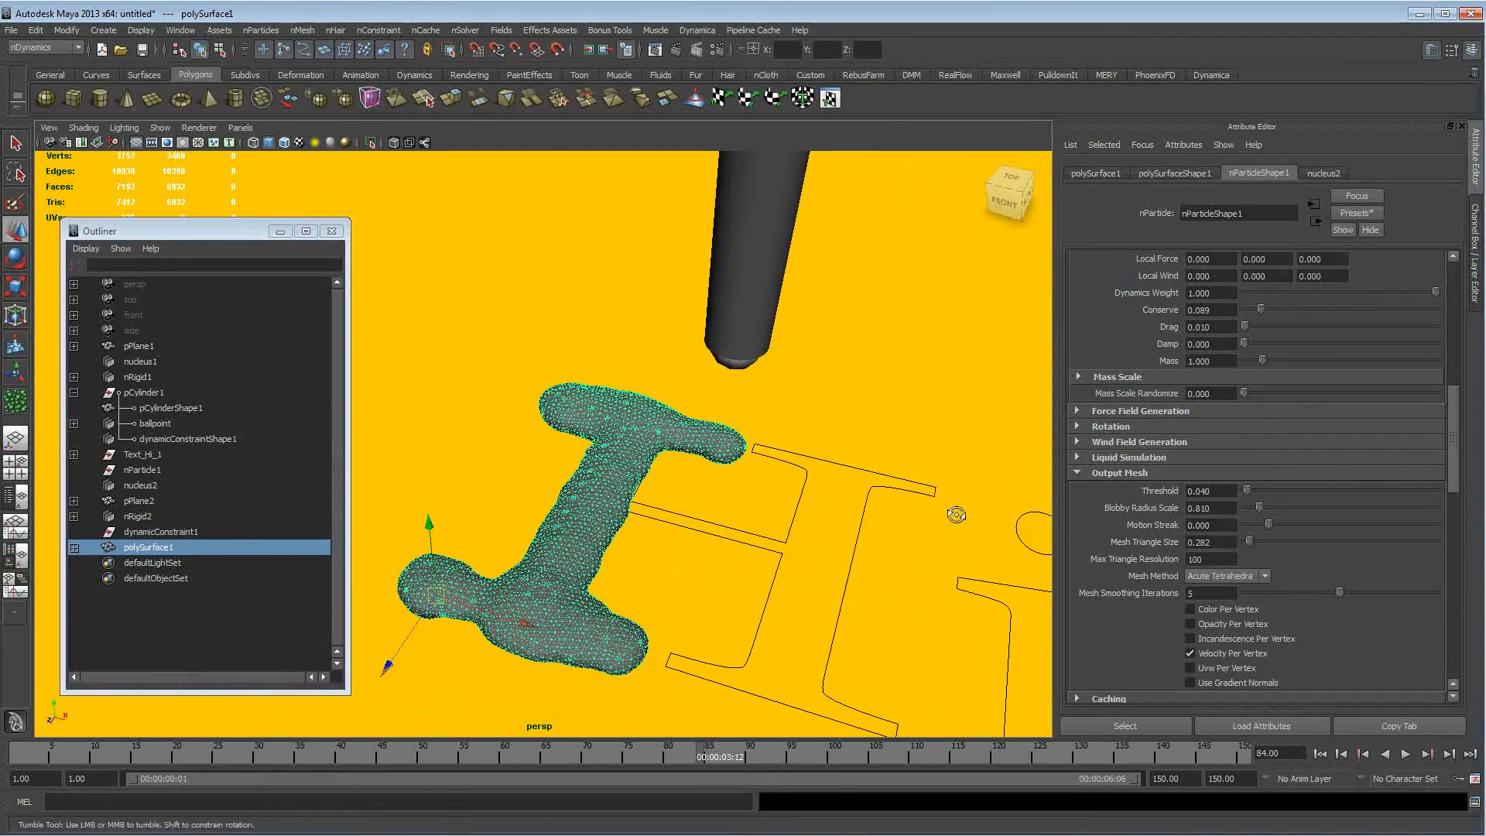
{"action": "right_click_drag", "start_coordinate": [955, 514], "coordinate": [243, 362], "text": "alt"}
{"action": "left_click_drag", "start_coordinate": [594, 422], "coordinate": [677, 460], "text": "alt"}
{"action": "left_click", "coordinate": [960, 269]}
{"action": "right_click_drag", "start_coordinate": [676, 460], "coordinate": [902, 464], "text": "alt"}
{"action": "left_click_drag", "start_coordinate": [621, 492], "coordinate": [643, 461], "text": "alt"}
{"action": "right_click_drag", "start_coordinate": [643, 461], "coordinate": [666, 534], "text": "alt"}
{"action": "left_click_drag", "start_coordinate": [662, 533], "coordinate": [658, 503], "text": "alt"}
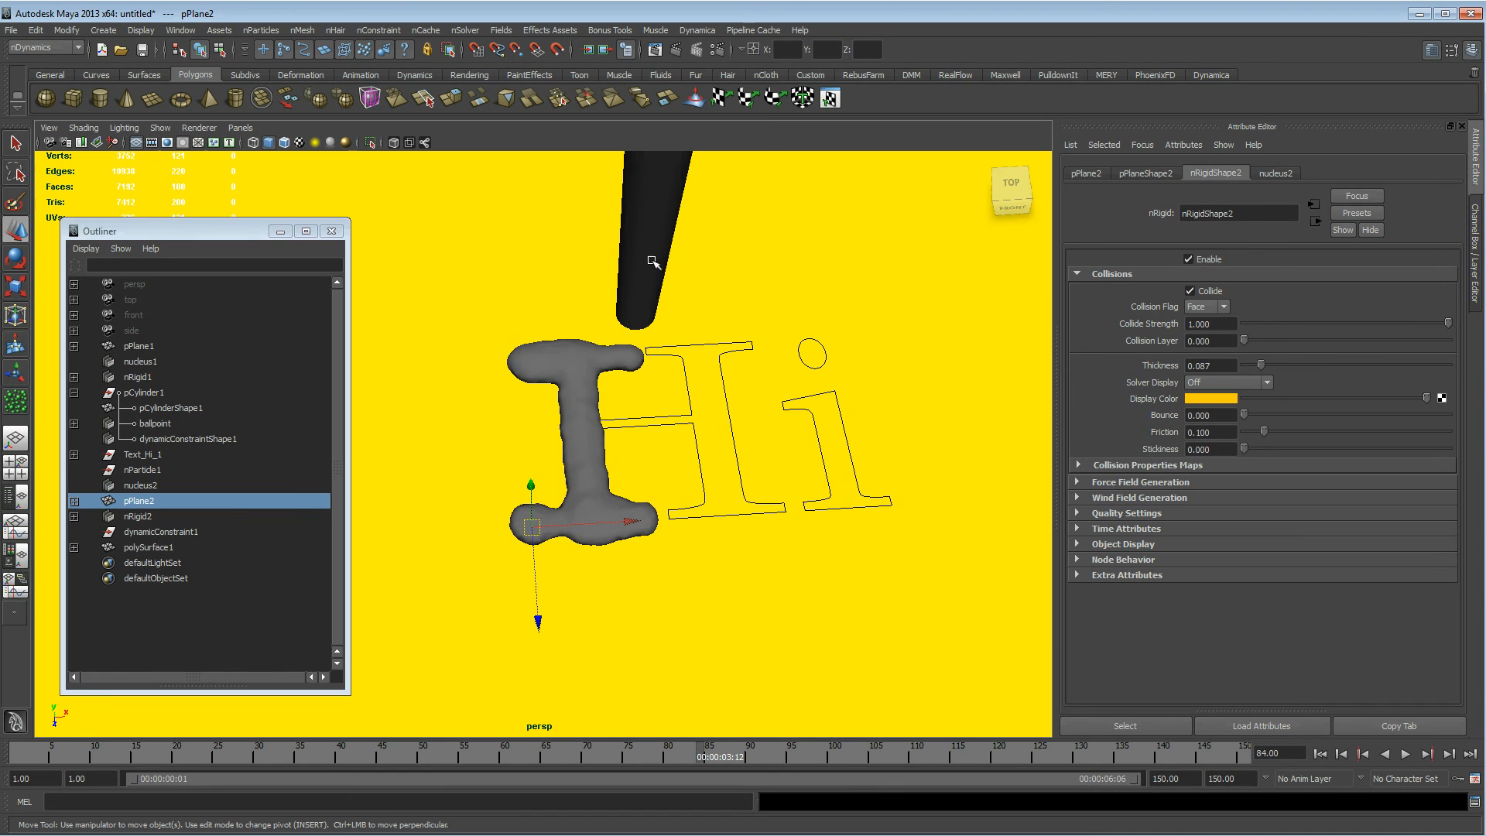
{"action": "left_click_drag", "start_coordinate": [571, 380], "coordinate": [650, 249], "text": "alt"}
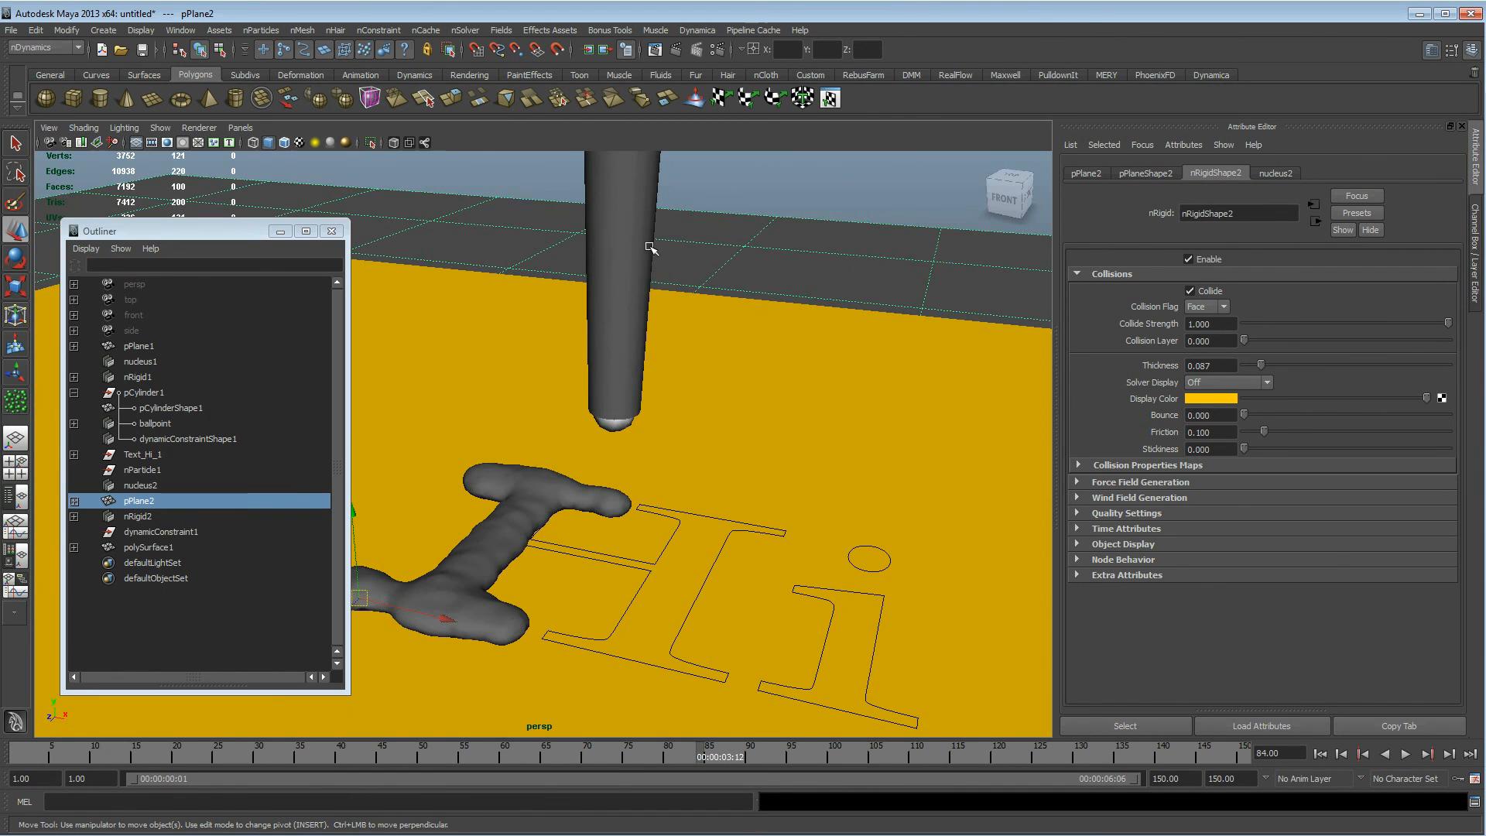
{"action": "left_click", "coordinate": [651, 285]}
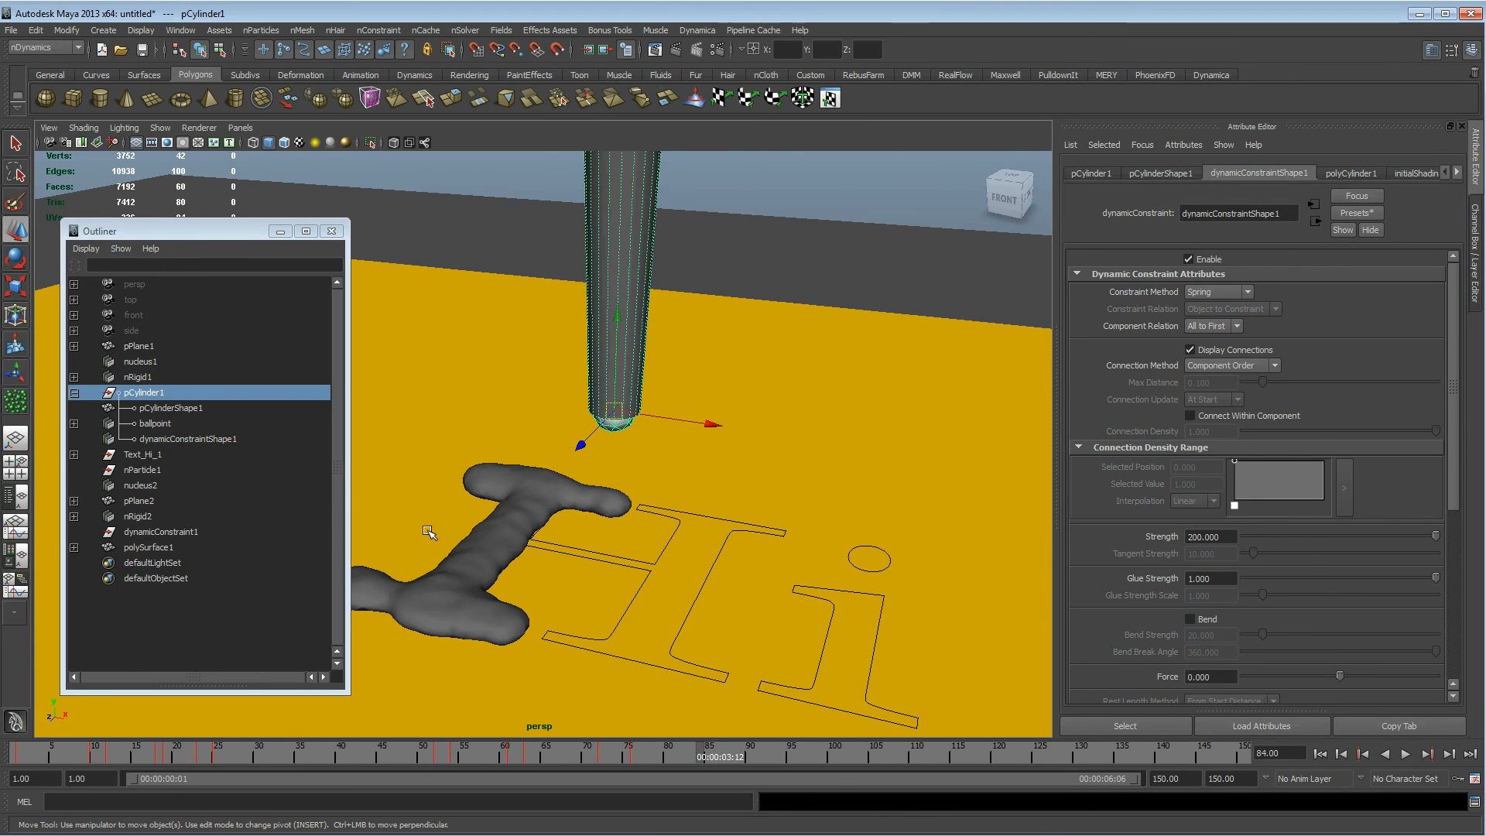
{"action": "middle_click_drag", "start_coordinate": [557, 590], "coordinate": [709, 541], "text": "alt"}
{"action": "right_click_drag", "start_coordinate": [709, 541], "coordinate": [826, 564], "text": "alt"}
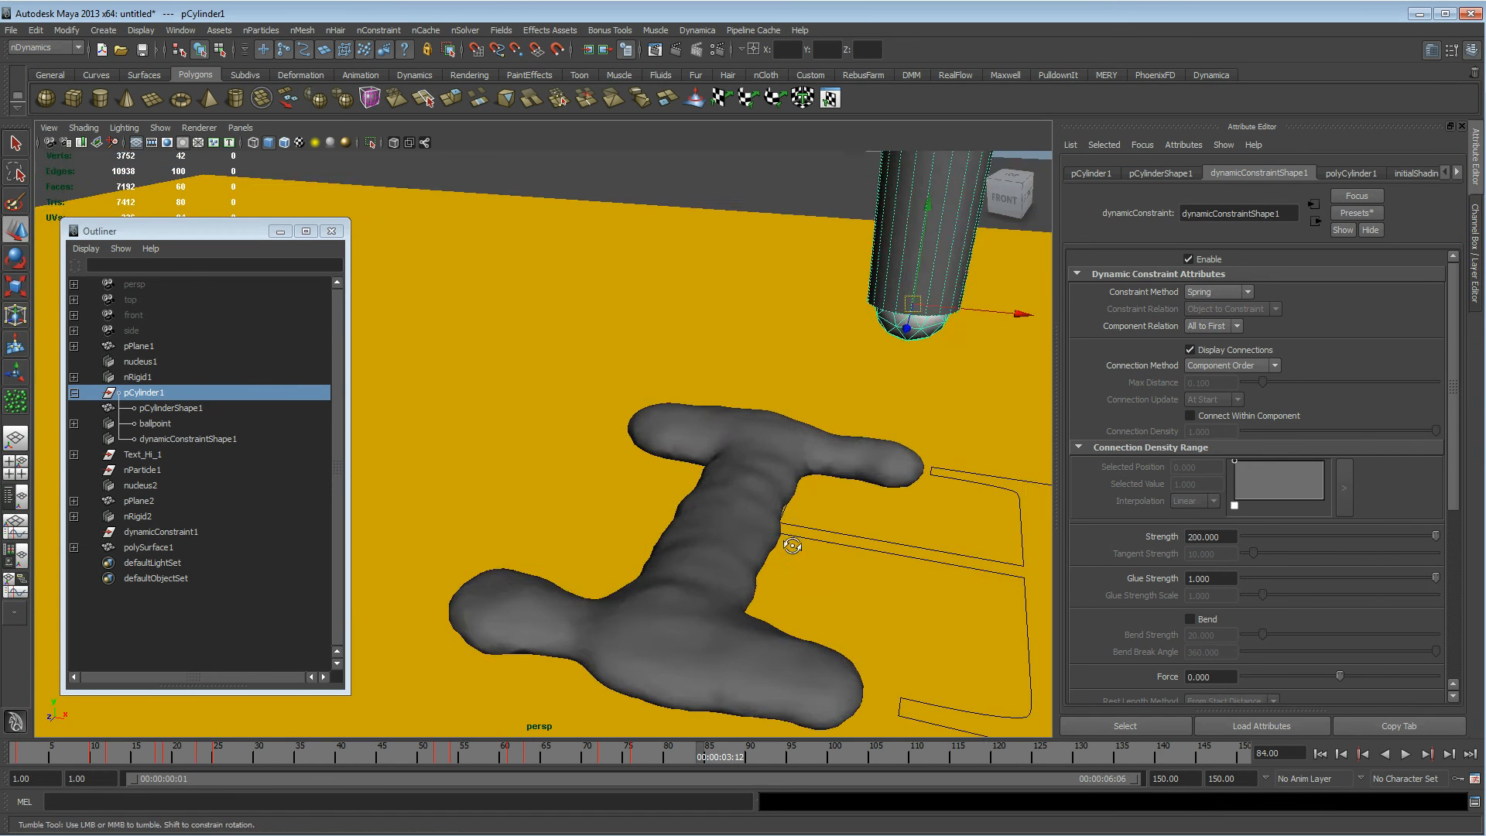
{"action": "left_click_drag", "start_coordinate": [825, 564], "coordinate": [736, 564], "text": "alt"}
{"action": "middle_click_drag", "start_coordinate": [736, 565], "coordinate": [712, 515], "text": "alt"}
{"action": "right_click_drag", "start_coordinate": [712, 515], "coordinate": [730, 493], "text": "alt"}
Try flattening the ink mesh by scaling polySurface1 to about 0.519 in Y, and undo the scaling
{"action": "left_click", "coordinate": [739, 500]}
{"action": "left_click_drag", "start_coordinate": [809, 535], "coordinate": [783, 544], "text": "alt"}
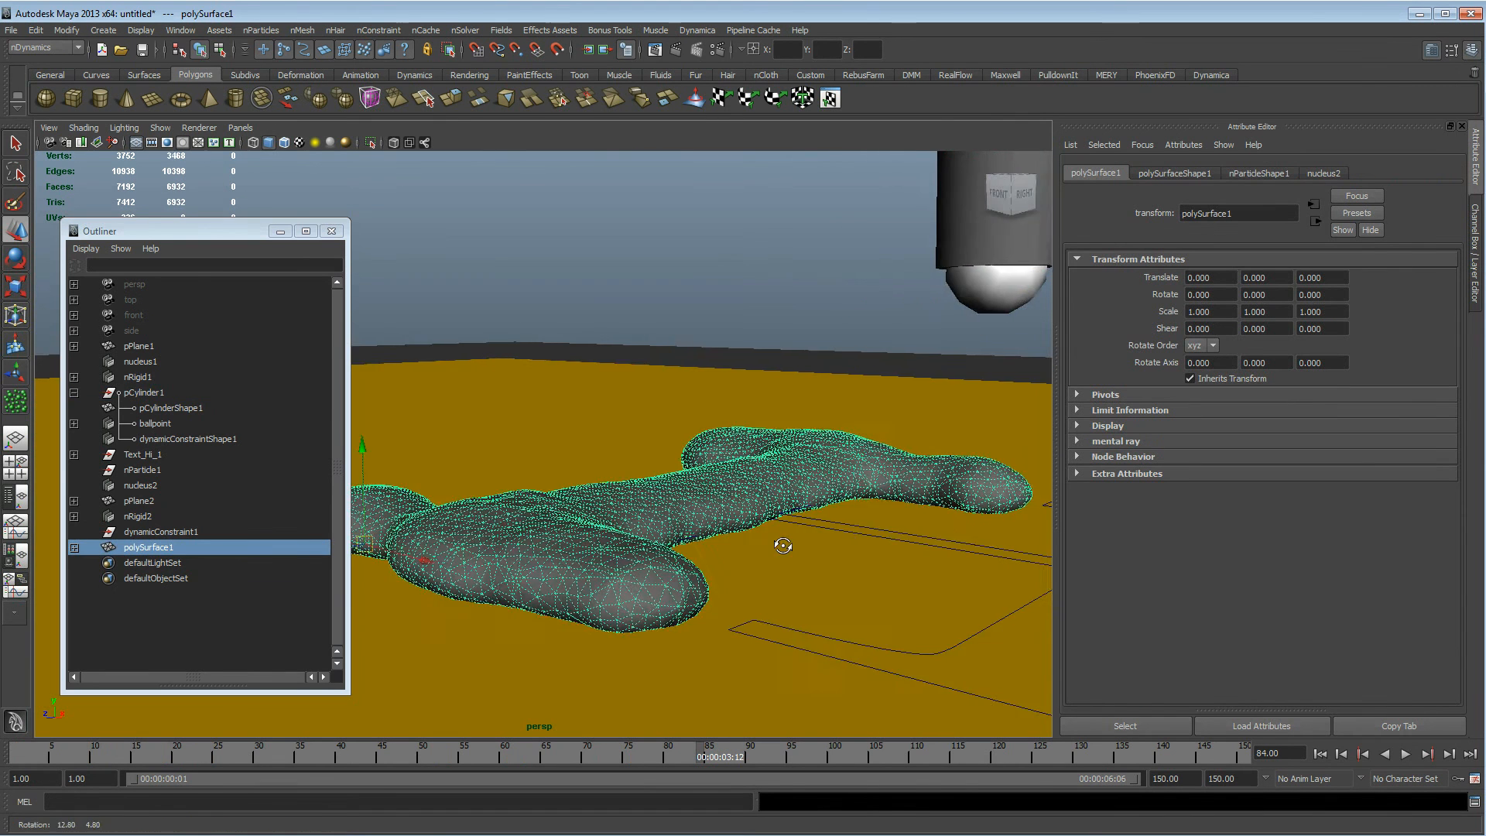
{"action": "right_click_drag", "start_coordinate": [782, 545], "coordinate": [680, 518], "text": "alt"}
{"action": "middle_click_drag", "start_coordinate": [680, 518], "coordinate": [786, 523], "text": "alt"}
{"action": "key", "text": "r"}
{"action": "left_click_drag", "start_coordinate": [523, 390], "coordinate": [532, 448]}
{"action": "left_click_drag", "start_coordinate": [746, 448], "coordinate": [779, 428], "text": "alt"}
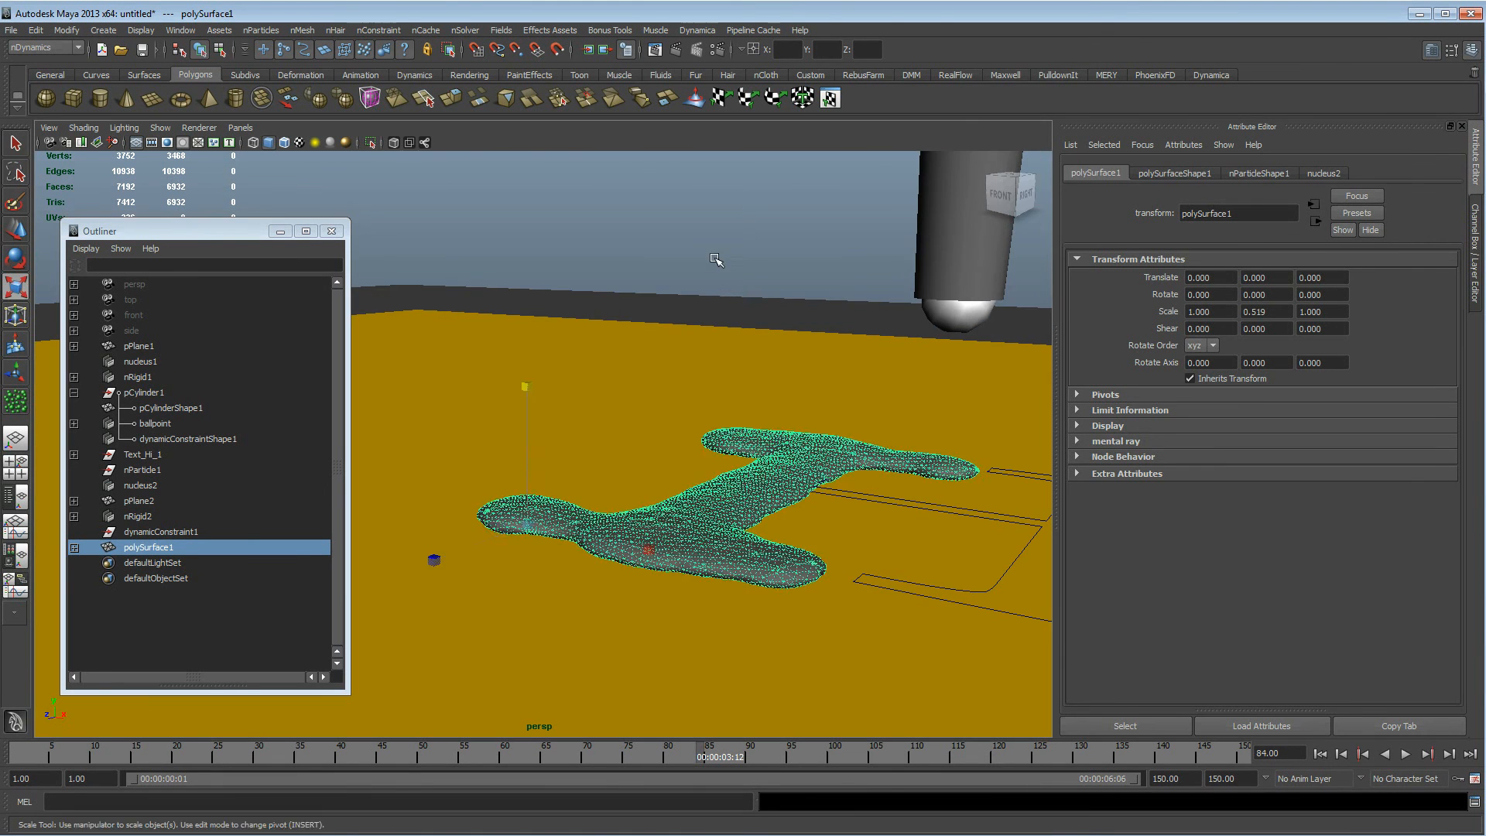
{"action": "left_click", "coordinate": [889, 532]}
{"action": "left_click_drag", "start_coordinate": [890, 532], "coordinate": [878, 562], "text": "alt"}
{"action": "key", "text": "ctrl+z"}
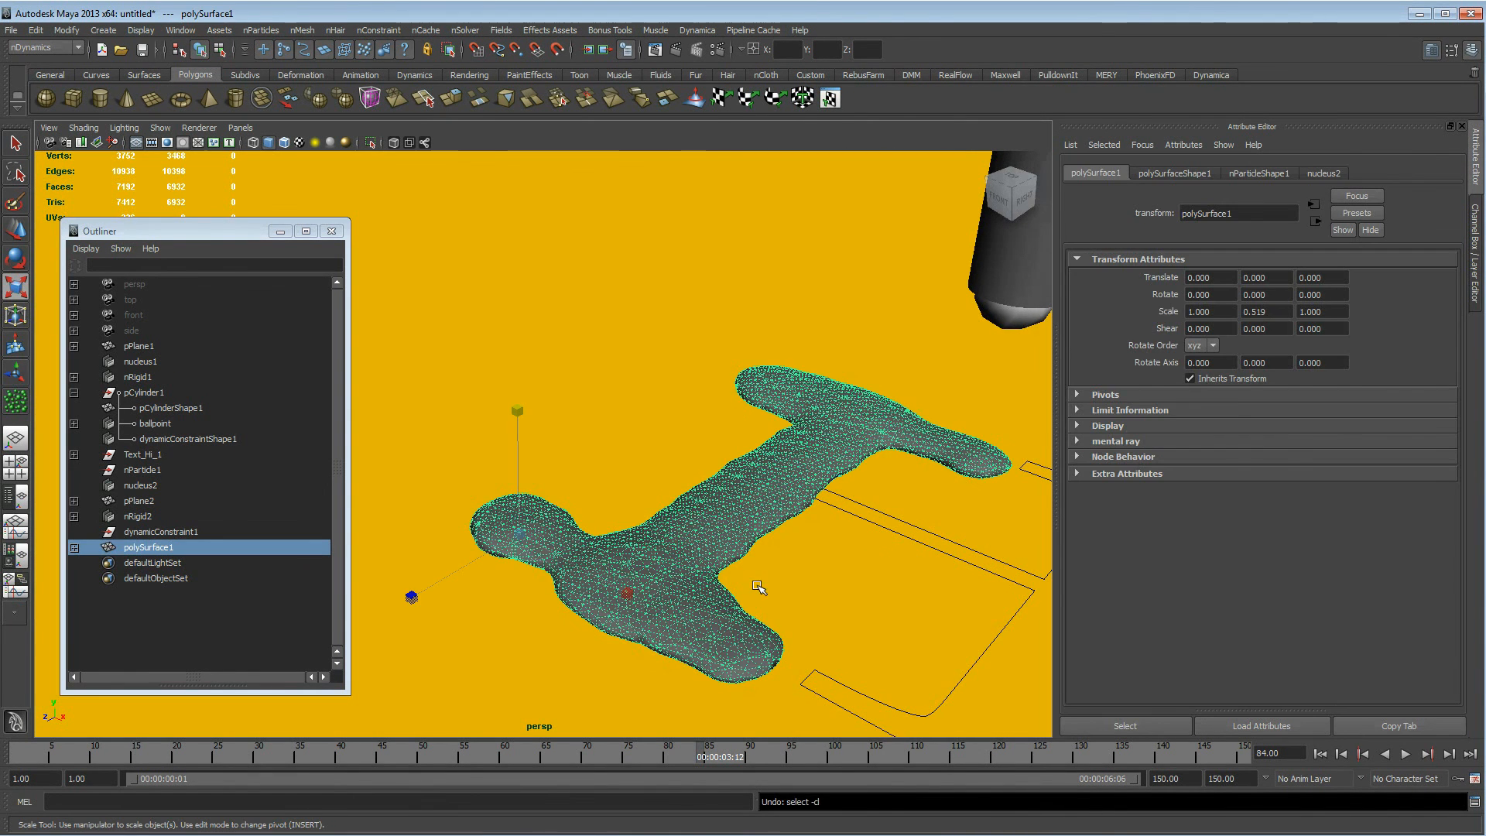
{"action": "key", "text": "ctrl+z"}
Clear the selection and examine the ink stroke's thickness and shape beside the pen and the "Hi" outline
{"action": "left_click_drag", "start_coordinate": [531, 549], "coordinate": [594, 192], "text": "alt"}
{"action": "left_click", "coordinate": [595, 193]}
{"action": "left_click_drag", "start_coordinate": [658, 371], "coordinate": [712, 495], "text": "alt"}
{"action": "right_click_drag", "start_coordinate": [712, 495], "coordinate": [913, 558], "text": "alt"}
{"action": "left_click_drag", "start_coordinate": [913, 557], "coordinate": [556, 551], "text": "alt"}
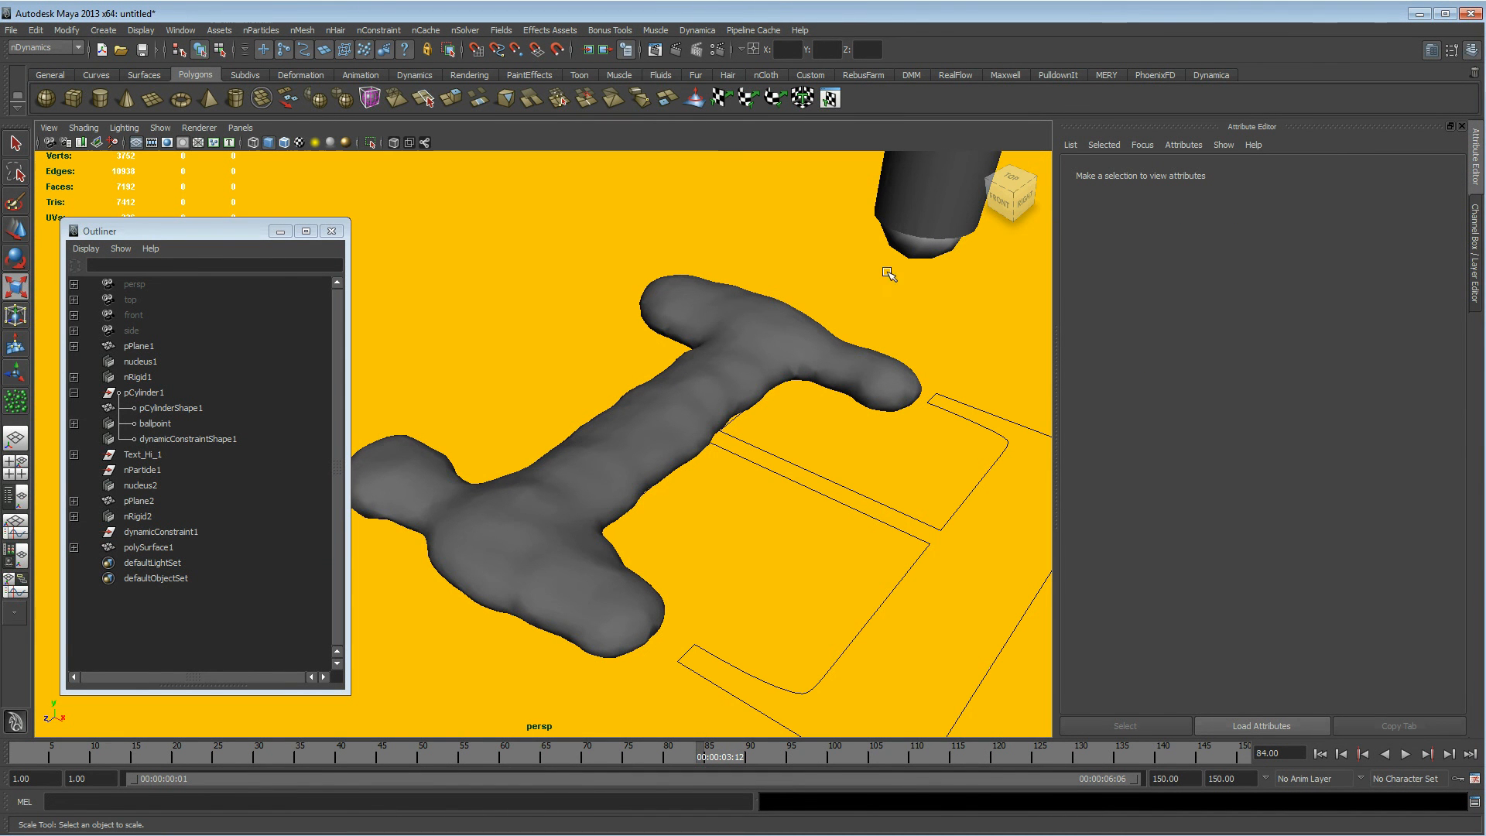
{"action": "left_click_drag", "start_coordinate": [739, 586], "coordinate": [719, 561], "text": "alt"}
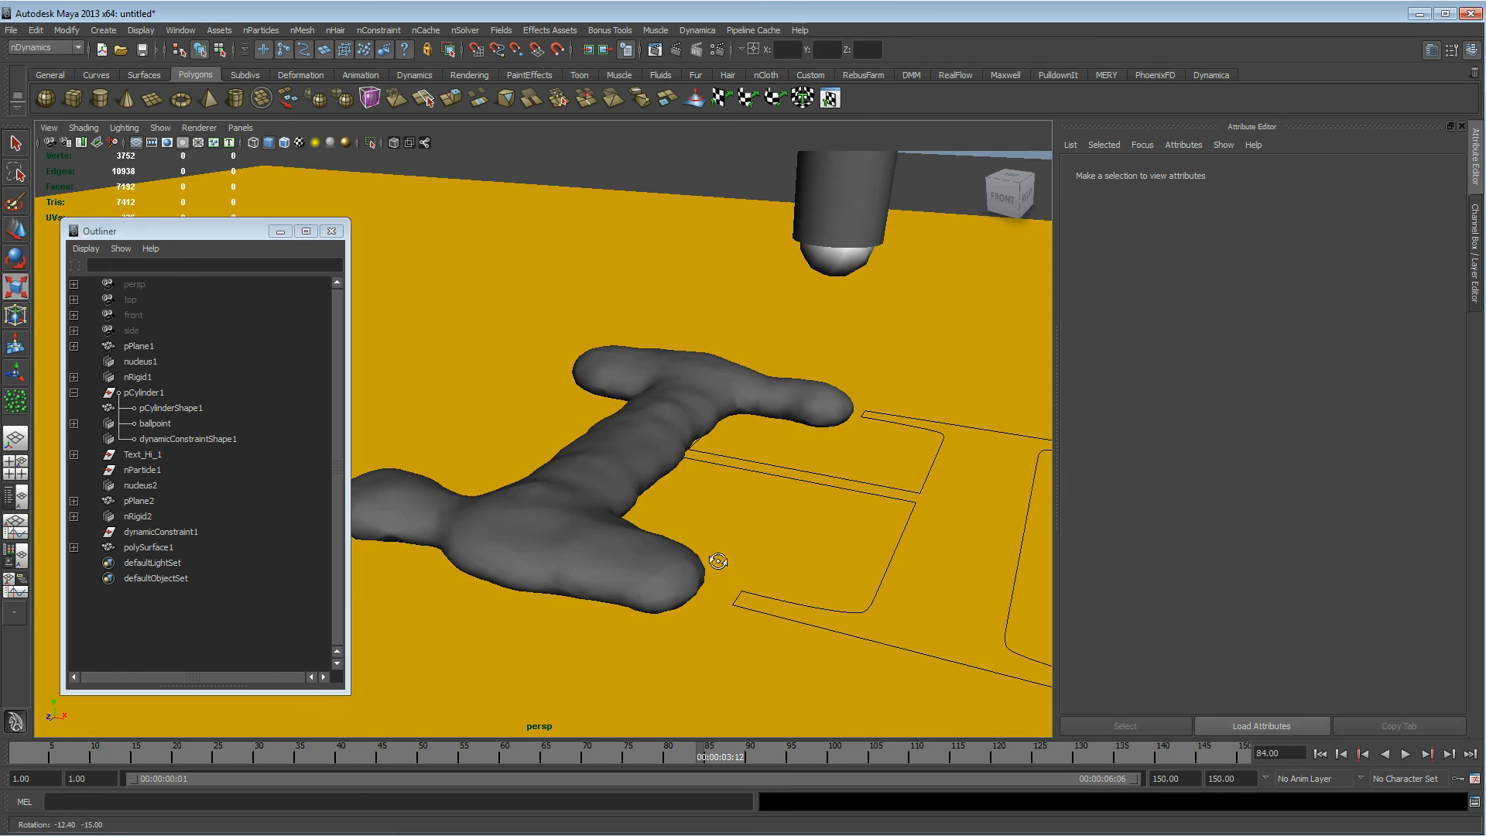
{"action": "left_click", "coordinate": [703, 575]}
{"action": "right_click_drag", "start_coordinate": [869, 532], "coordinate": [690, 393], "text": "alt"}
{"action": "middle_click_drag", "start_coordinate": [642, 313], "coordinate": [688, 448], "text": "alt"}
{"action": "right_click_drag", "start_coordinate": [689, 449], "coordinate": [616, 491], "text": "alt"}
{"action": "left_click", "coordinate": [656, 187]}
{"action": "left_click_drag", "start_coordinate": [766, 418], "coordinate": [823, 498], "text": "alt"}
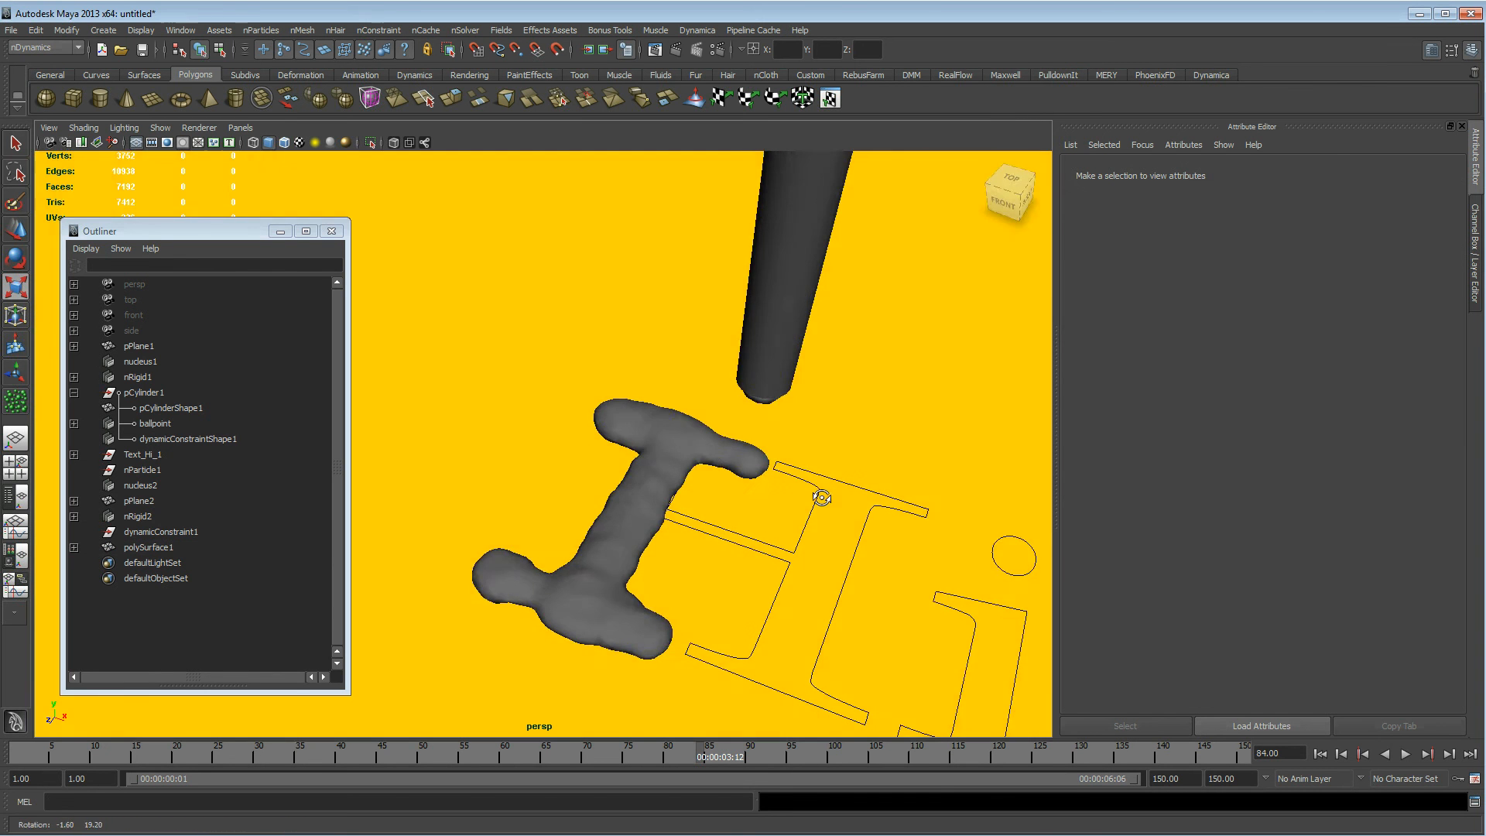
{"action": "right_click_drag", "start_coordinate": [823, 498], "coordinate": [534, 438], "text": "alt"}
{"action": "left_click_drag", "start_coordinate": [534, 438], "coordinate": [646, 482], "text": "alt"}
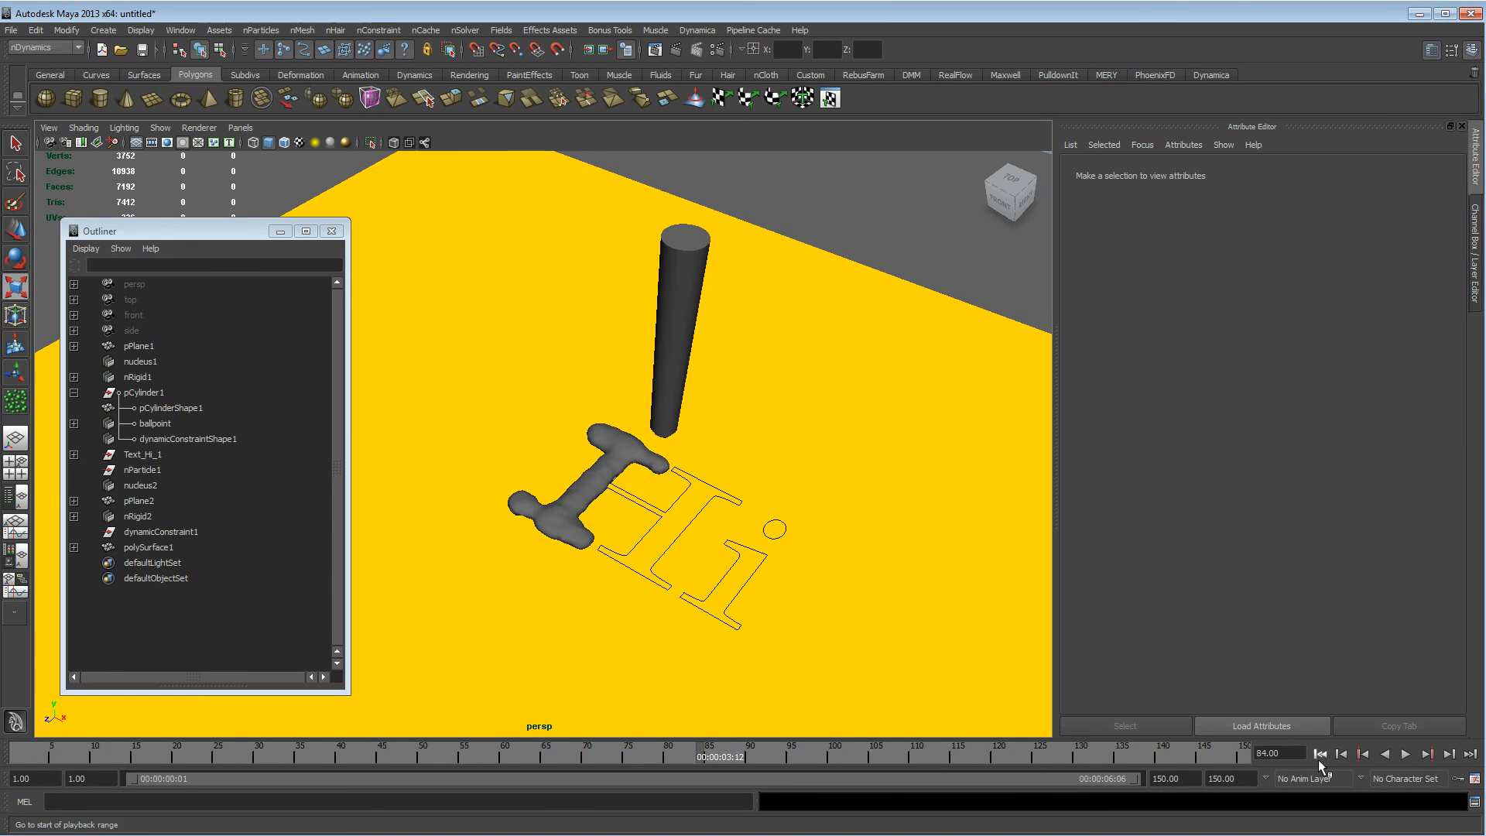
Replay the ink simulation from the first frame and stop playback around frame 78
{"action": "left_click", "coordinate": [1318, 755]}
{"action": "left_click", "coordinate": [1405, 754]}
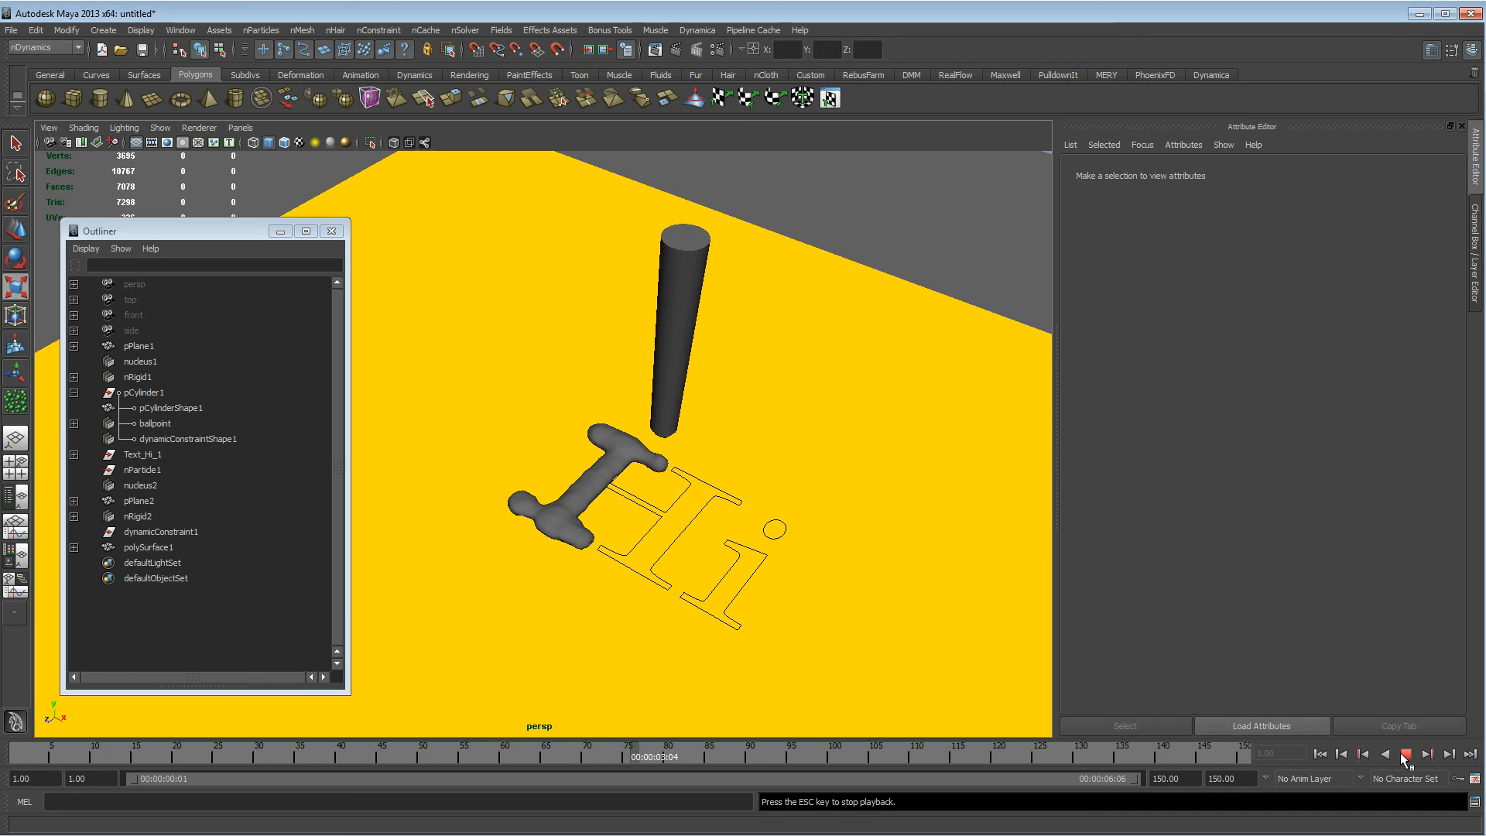
{"action": "left_click", "coordinate": [1404, 756]}
Playblast the pen writing in a closer view, interrupt the capture around frame 83, review the resulting clip and close its viewer
{"action": "left_click_drag", "start_coordinate": [534, 510], "coordinate": [666, 581], "text": "alt"}
{"action": "right_click_drag", "start_coordinate": [666, 581], "coordinate": [690, 516], "text": "alt"}
{"action": "left_click_drag", "start_coordinate": [690, 515], "coordinate": [699, 524], "text": "alt"}
{"action": "key", "text": "r"}
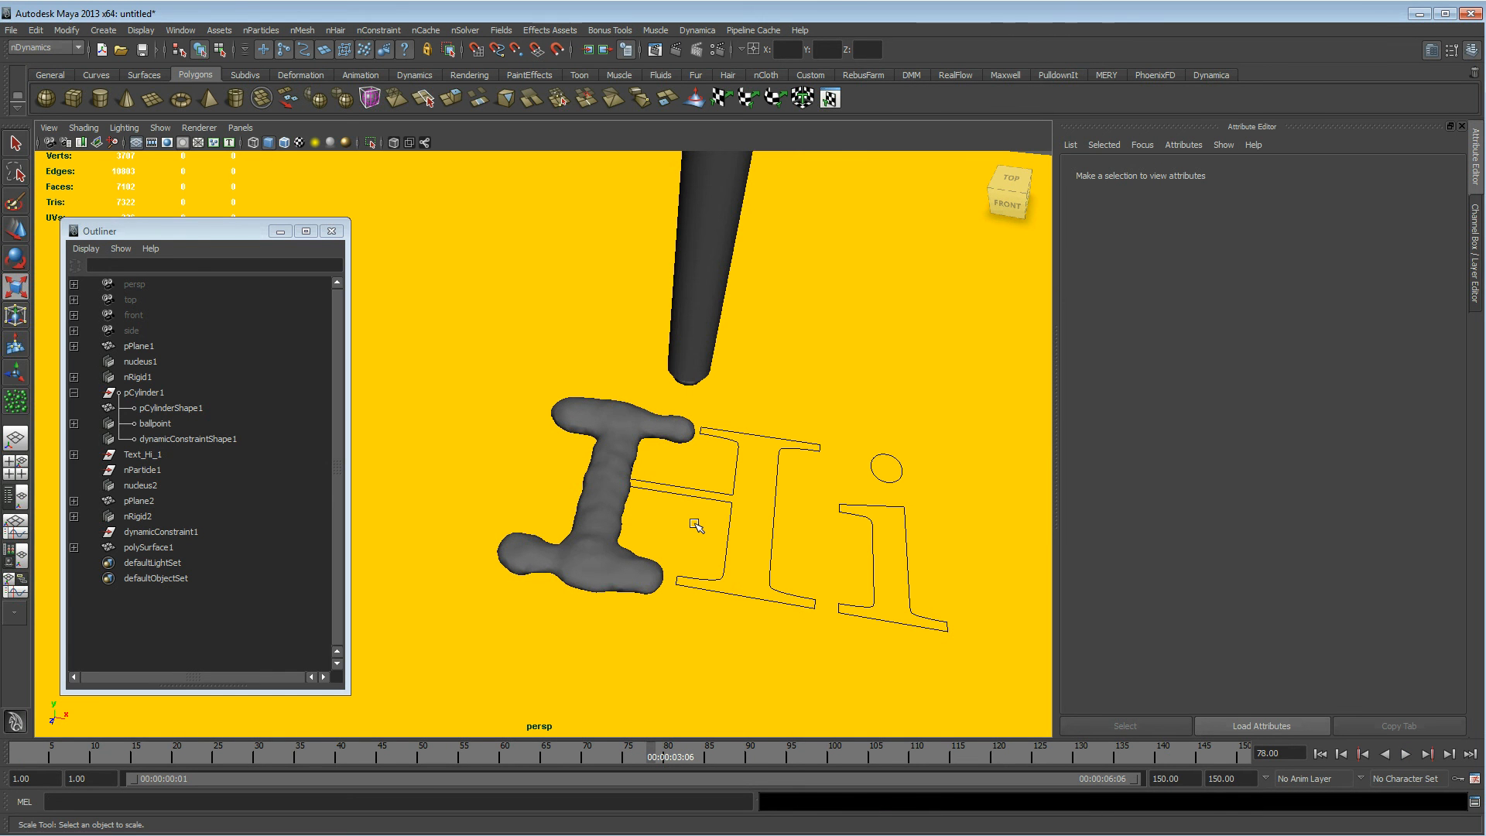
{"action": "left_click", "coordinate": [182, 31]}
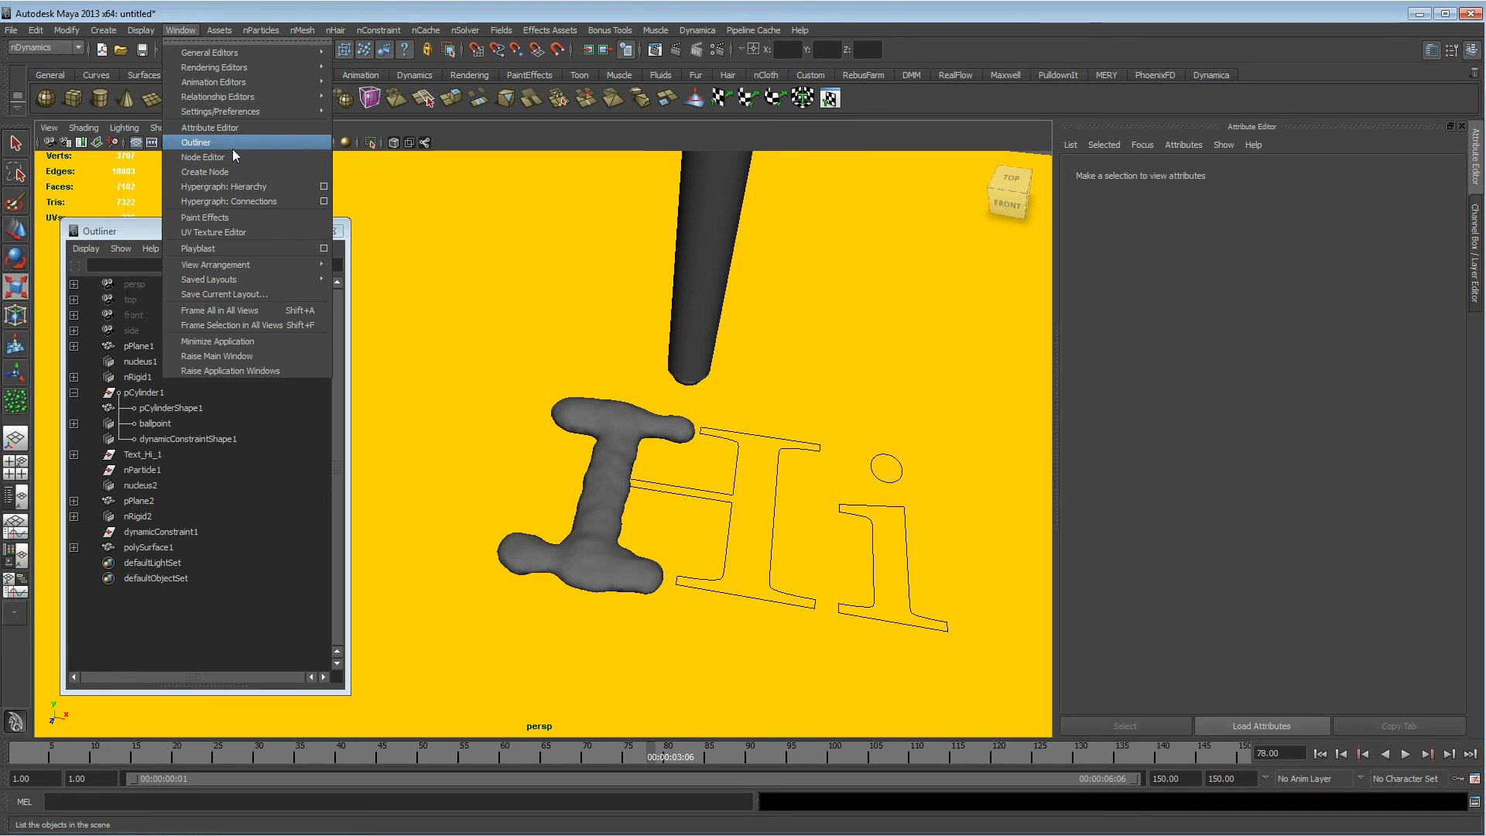
{"action": "left_click", "coordinate": [252, 246]}
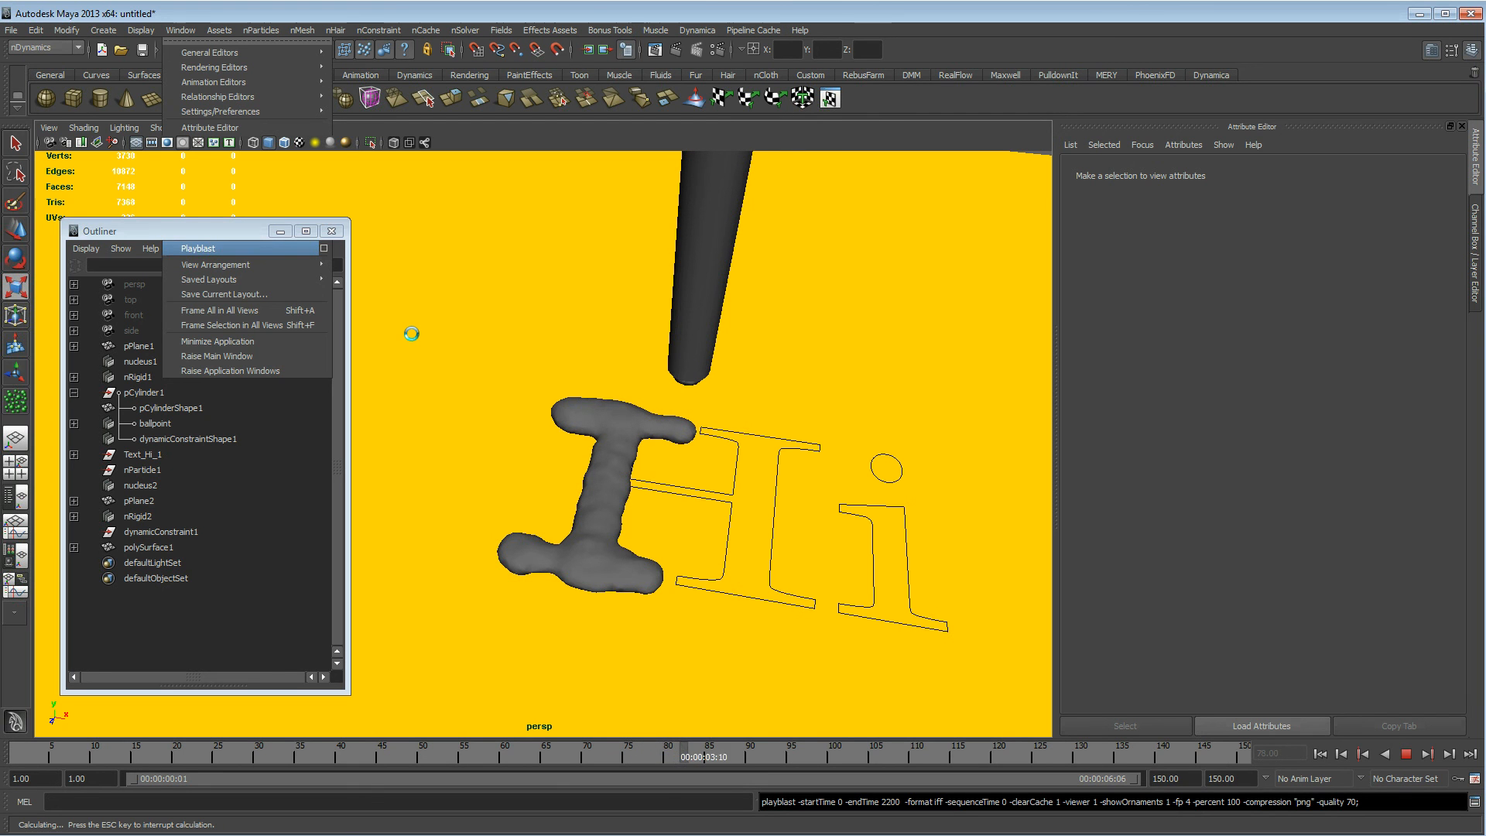
{"action": "key", "text": "Escape"}
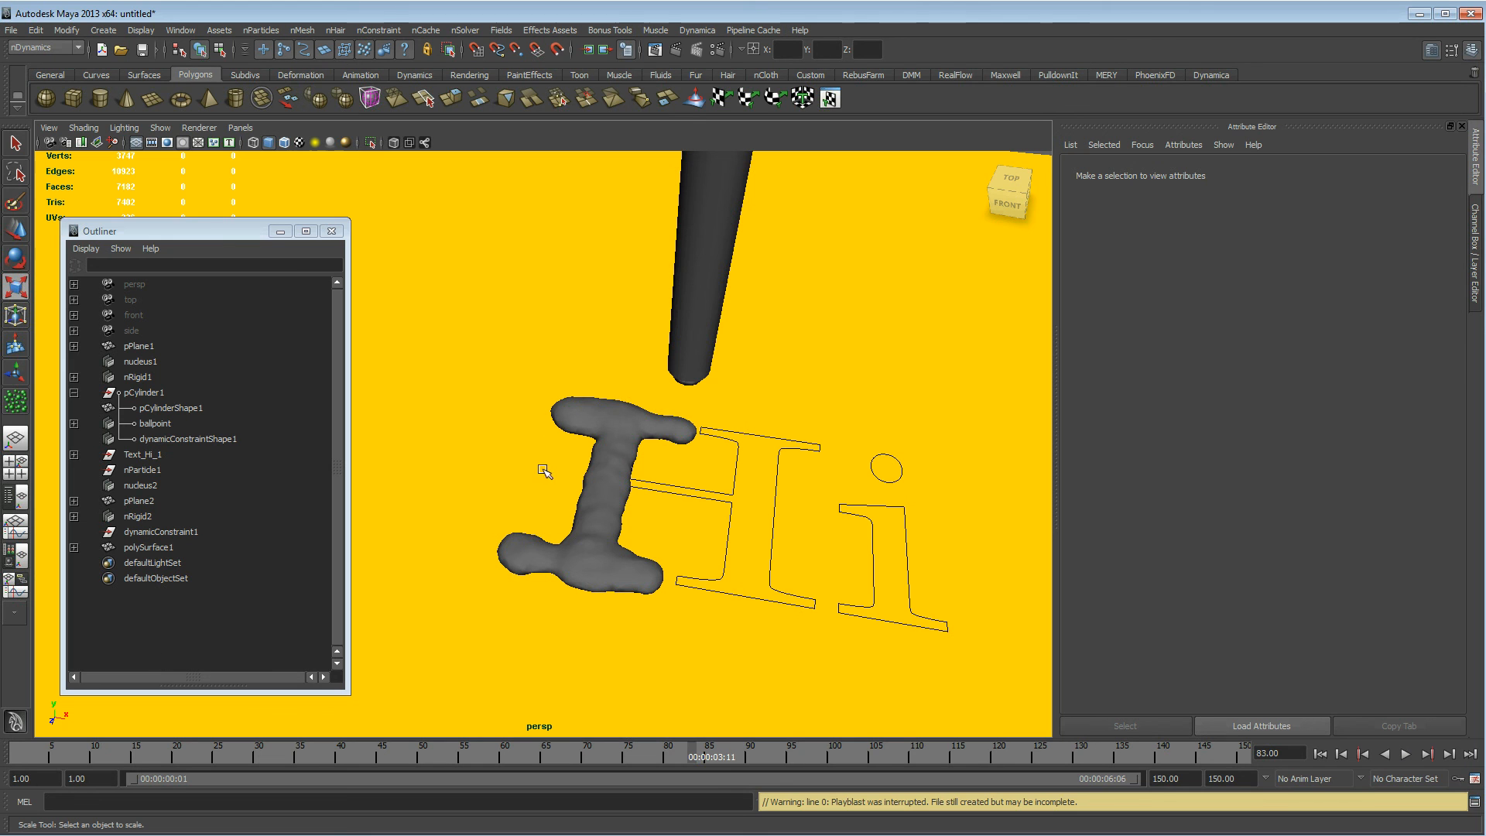
{"action": "left_click", "coordinate": [505, 354]}
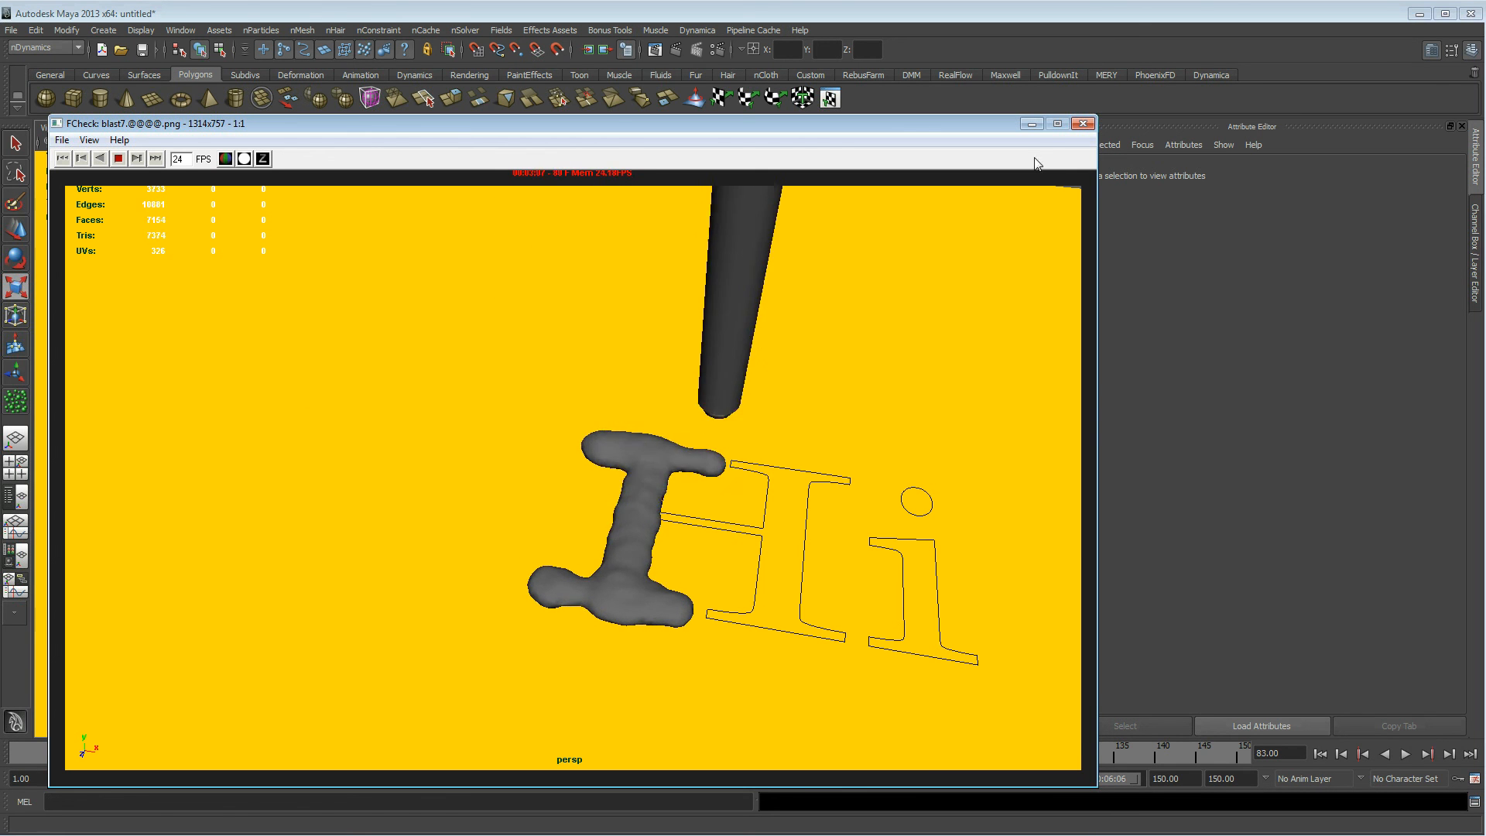
{"action": "left_click", "coordinate": [1083, 123]}
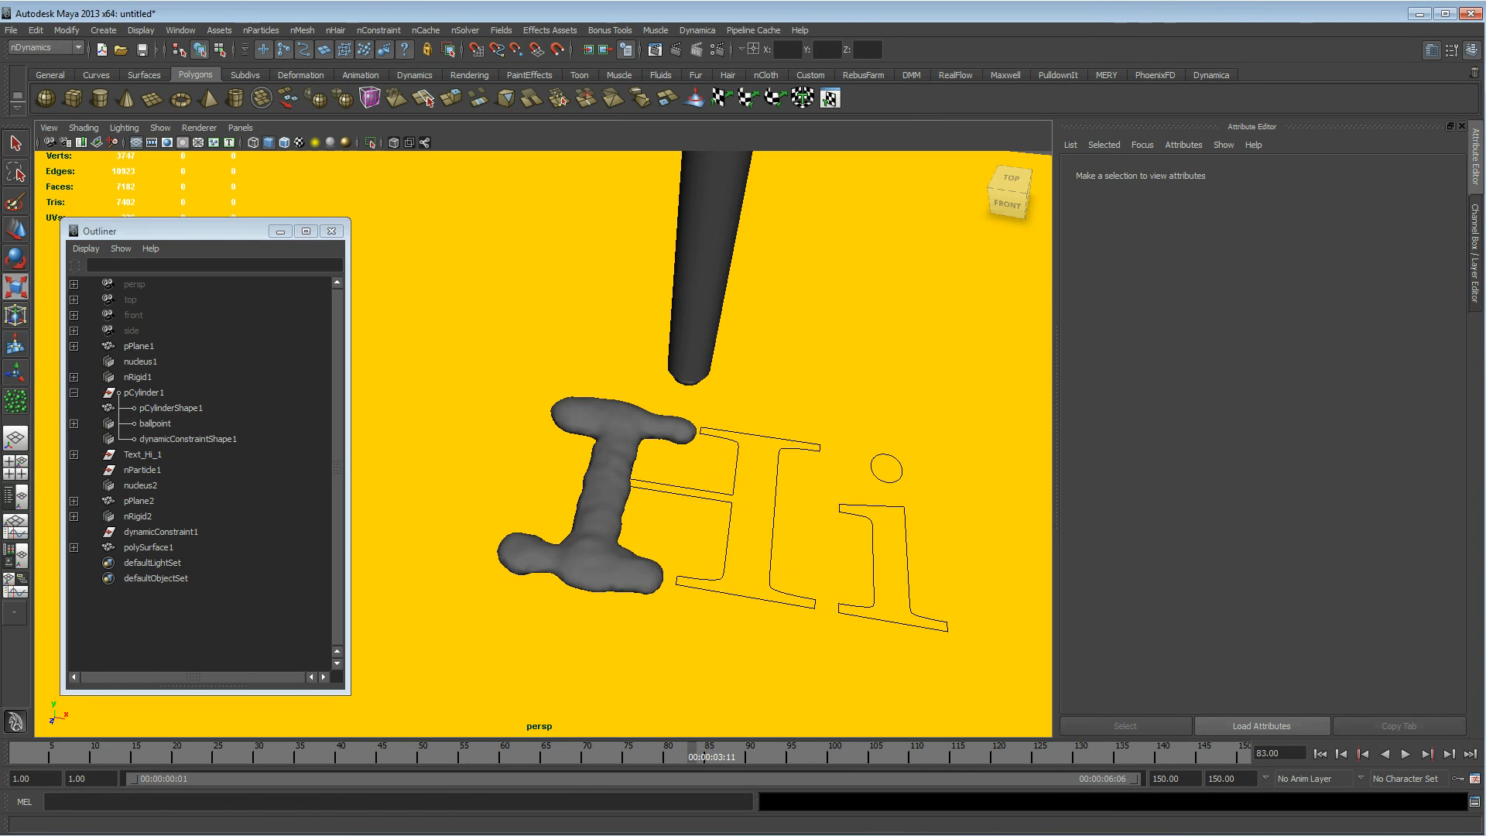